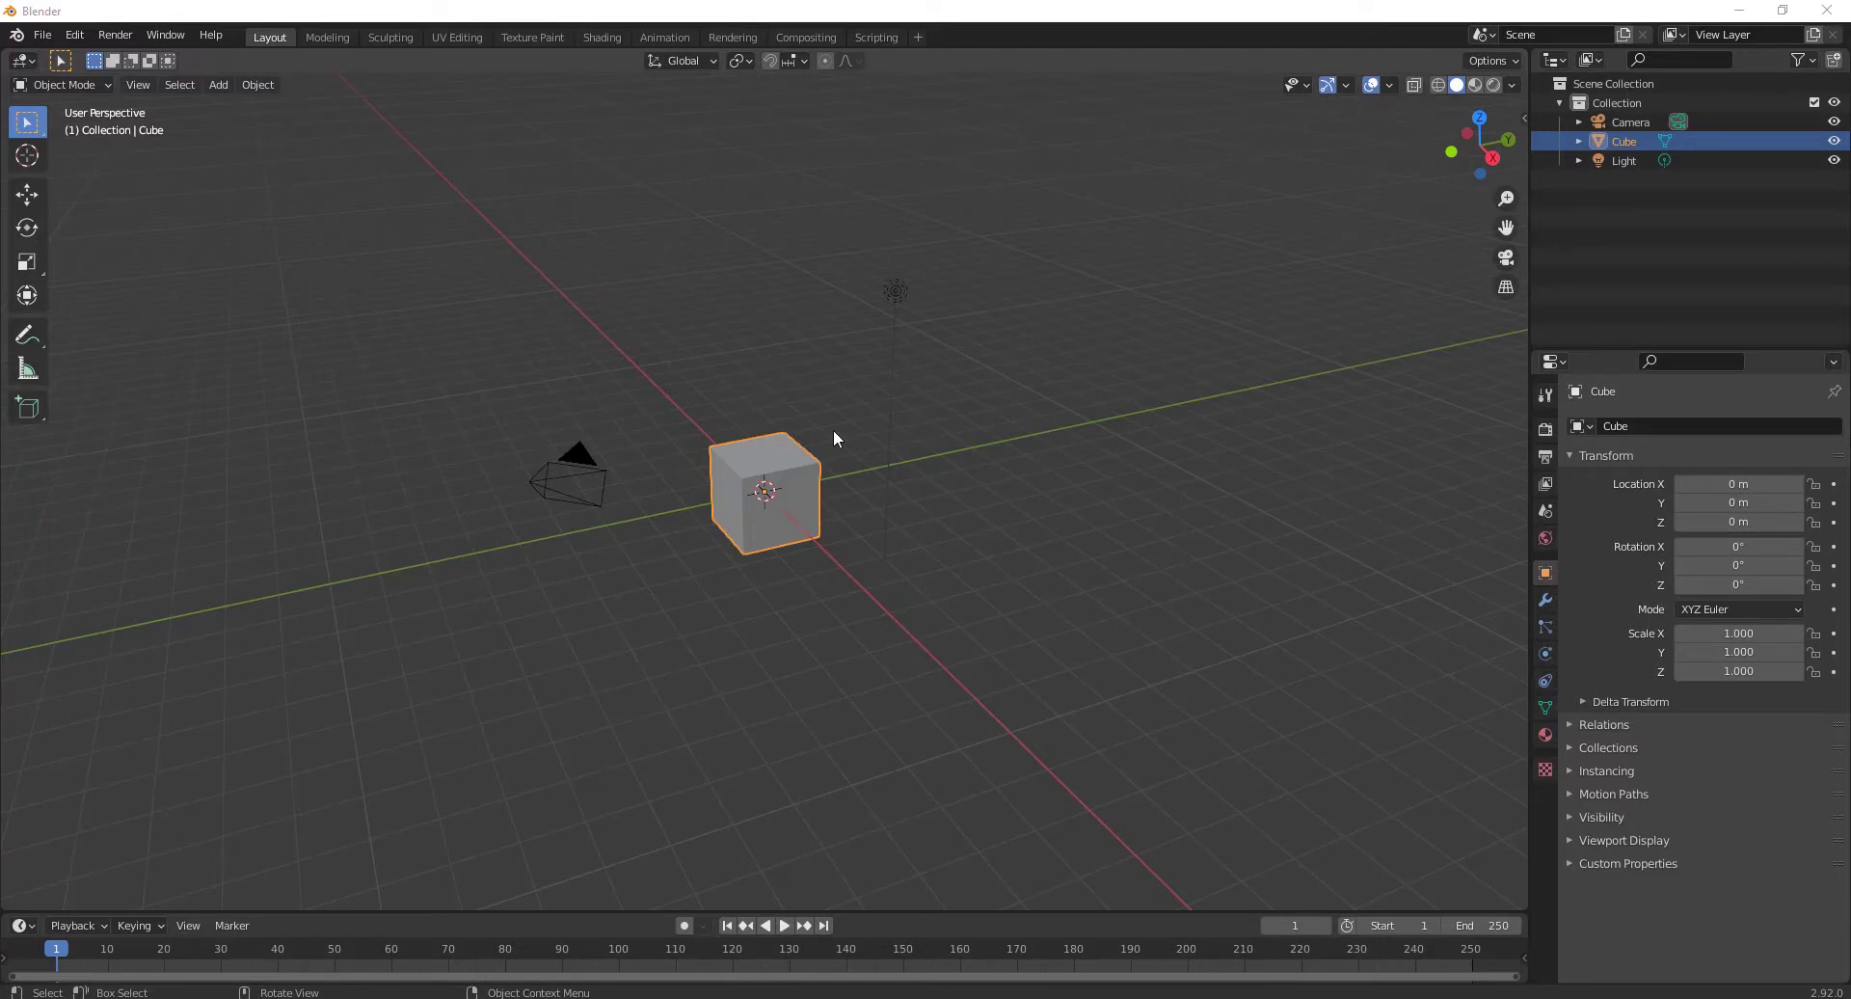
Step: Box-select the default Camera, Cube and Light and delete them
drag(1050, 214, 463, 602)
key(Delete)
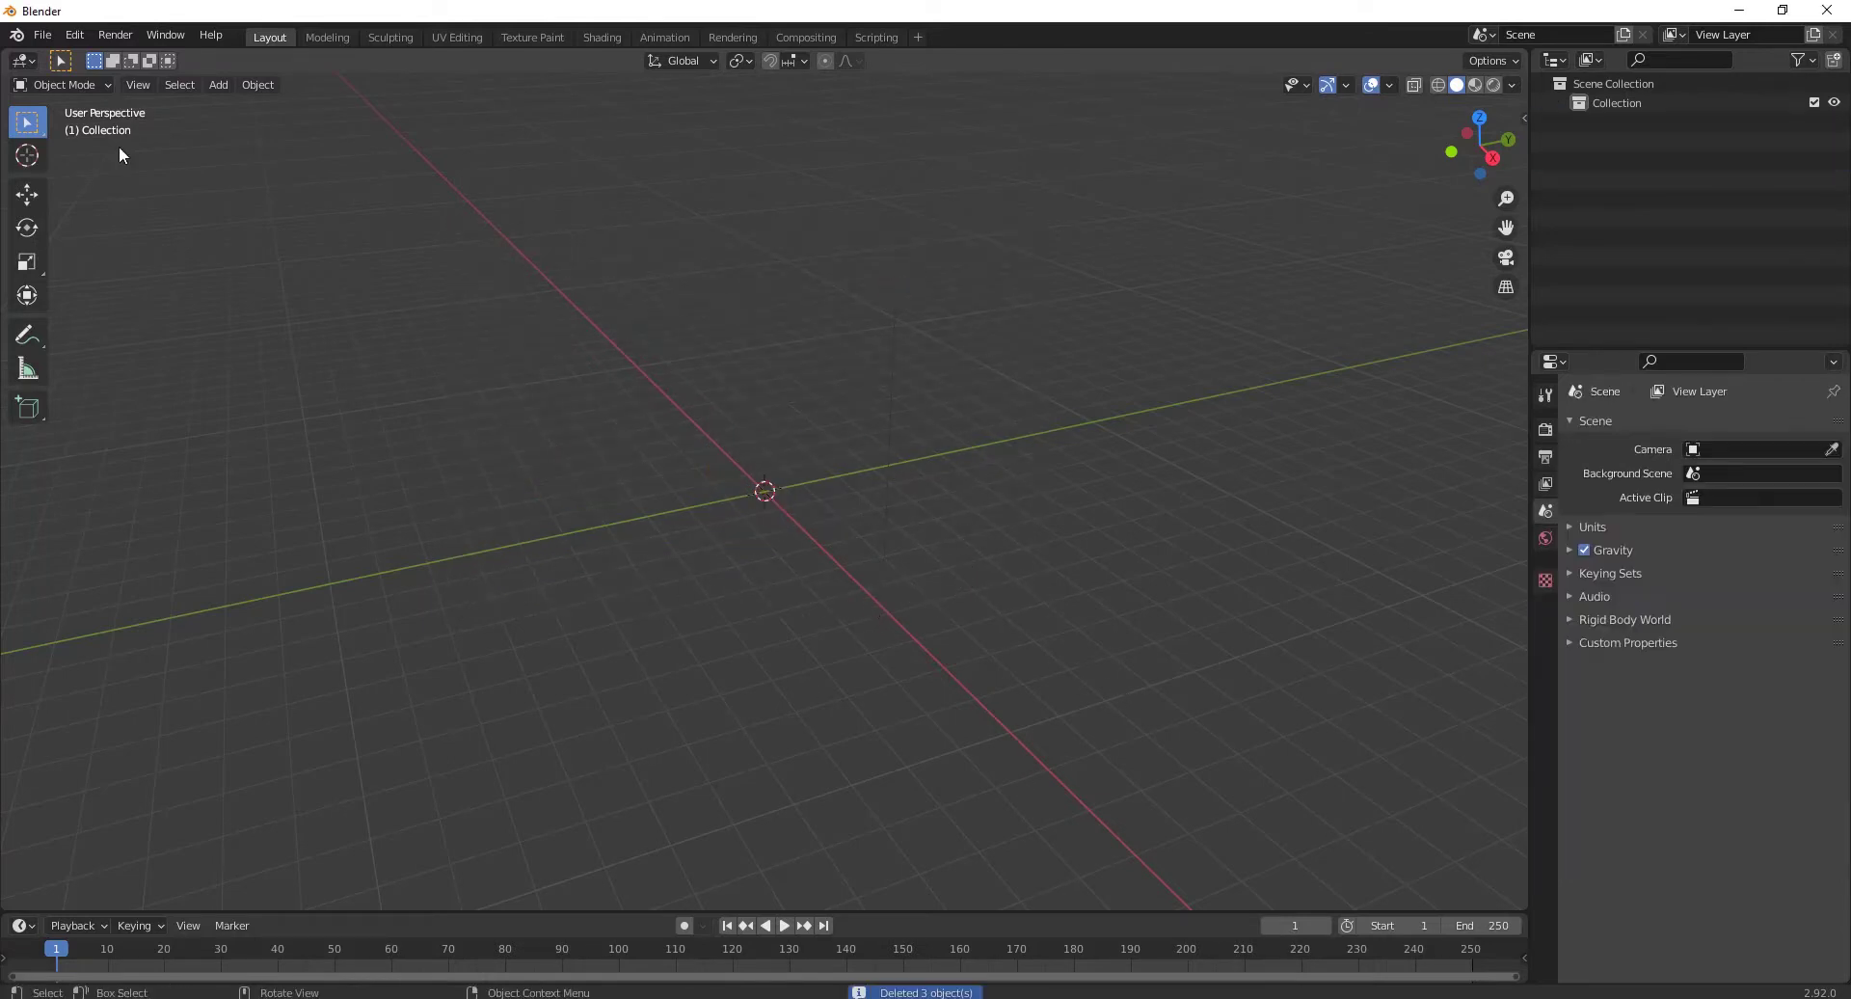
Step: Add a 12-vertex cylinder at the origin and view it from the front
click(220, 84)
mouse_move(351, 108)
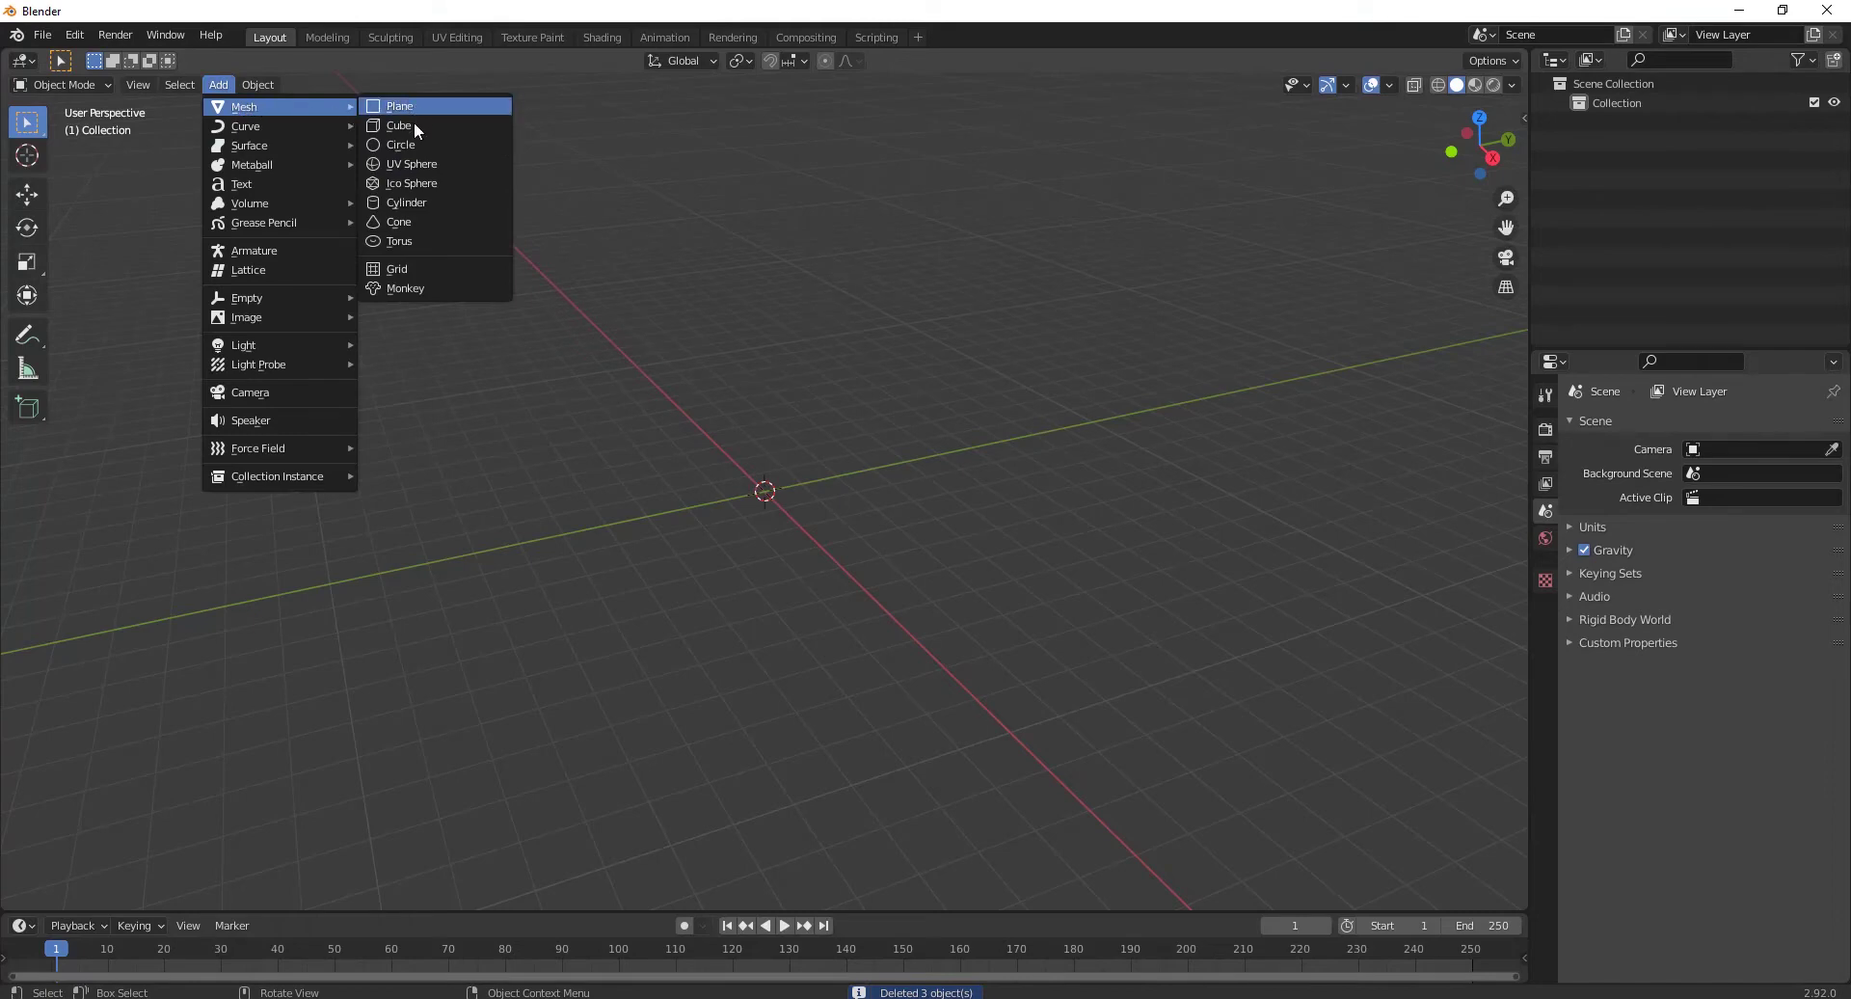
click(424, 201)
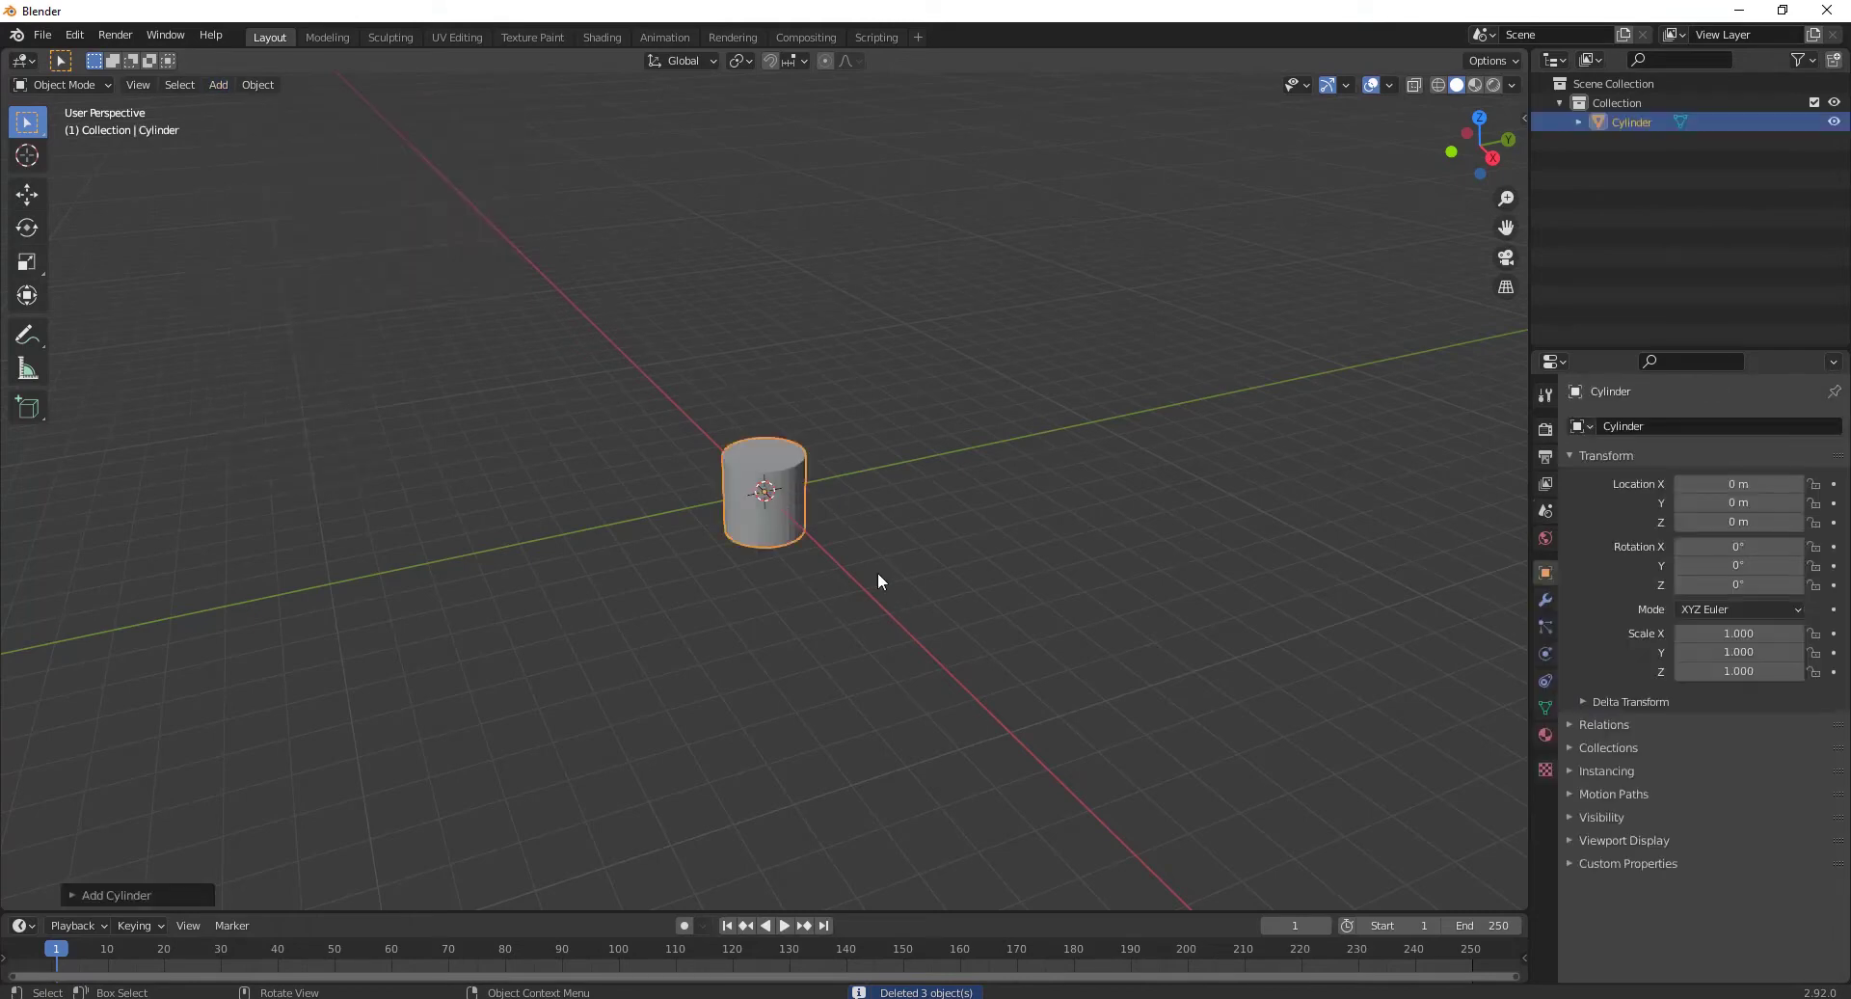
click(151, 887)
click(231, 663)
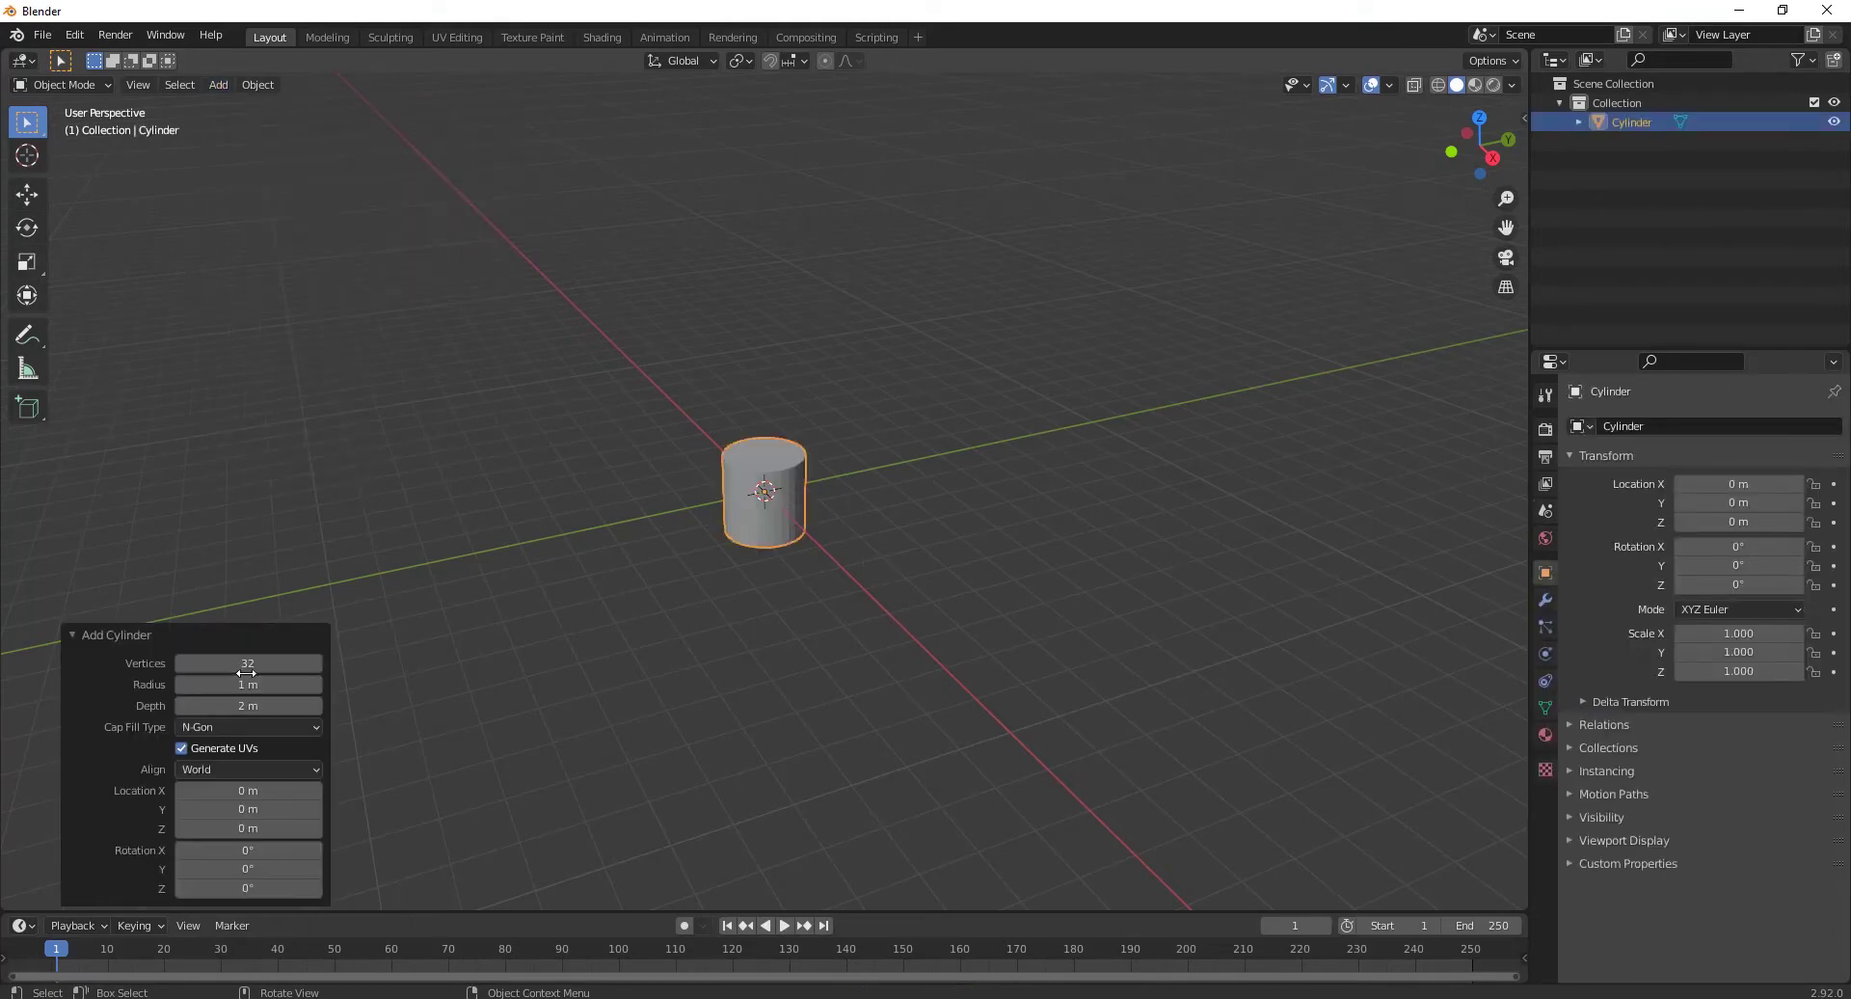
text(12)
key(Return)
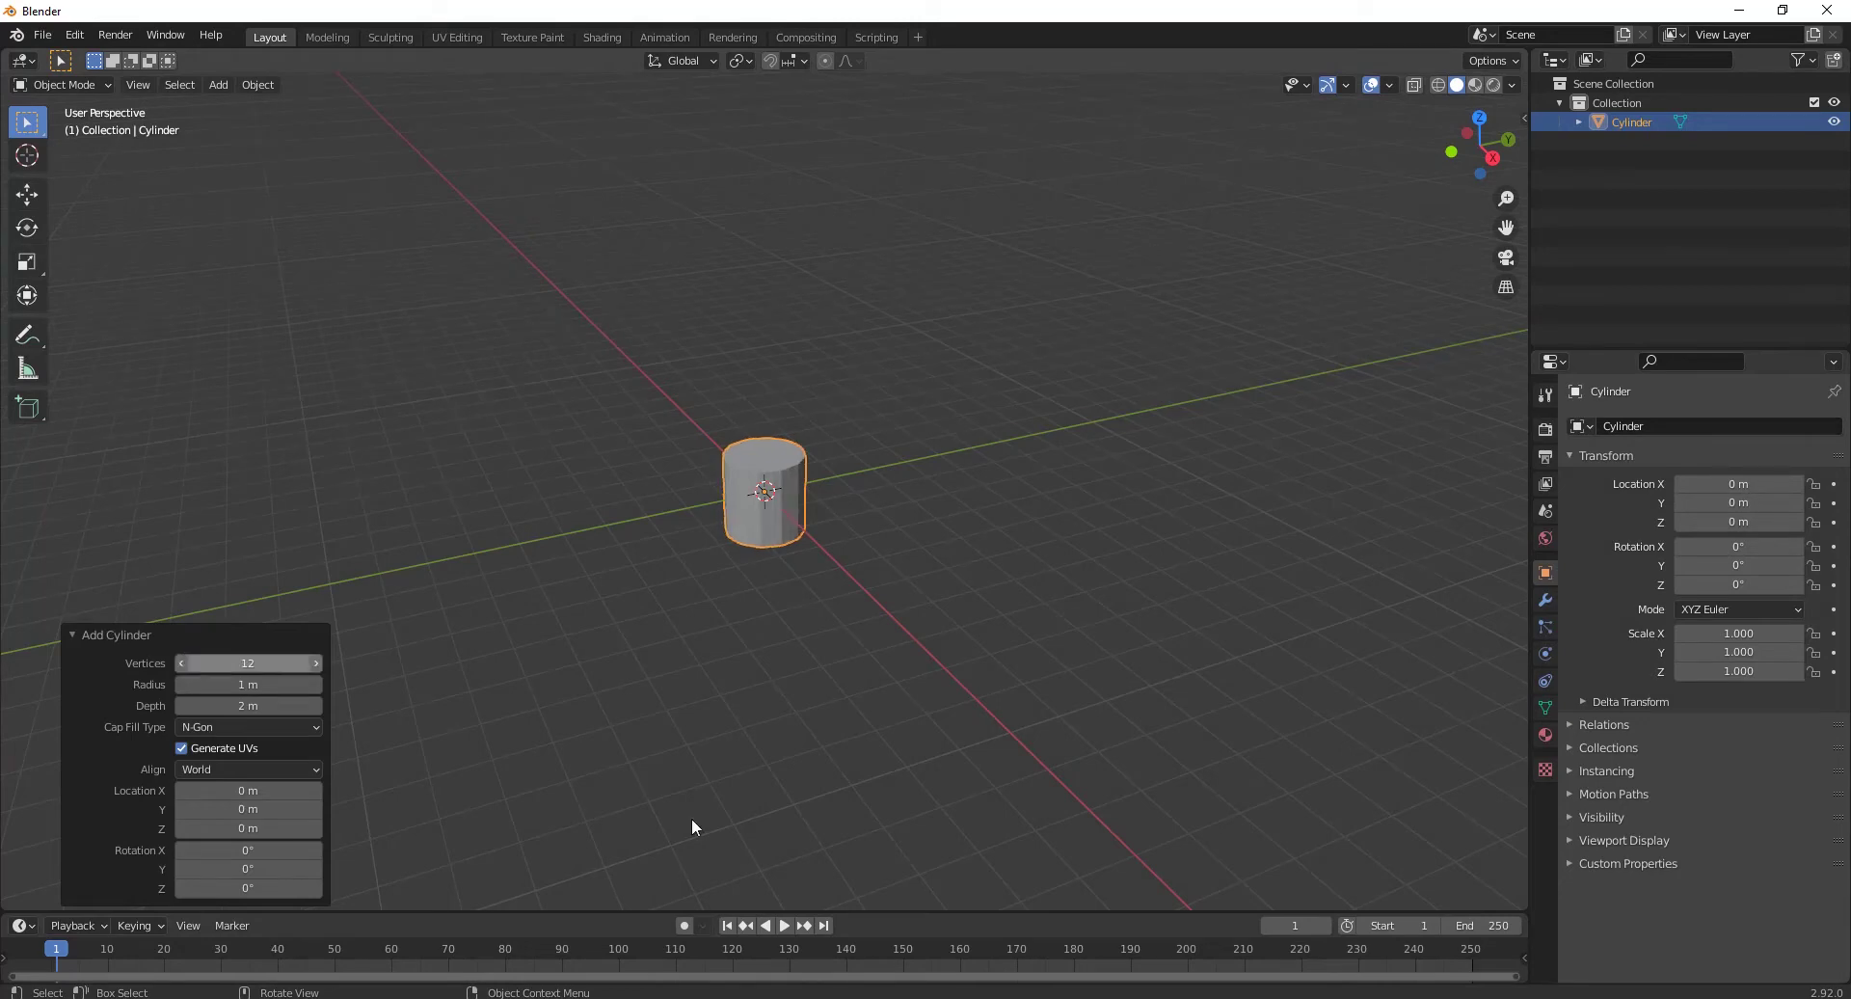
key(KP_1)
scroll(916, 553, up, 2)
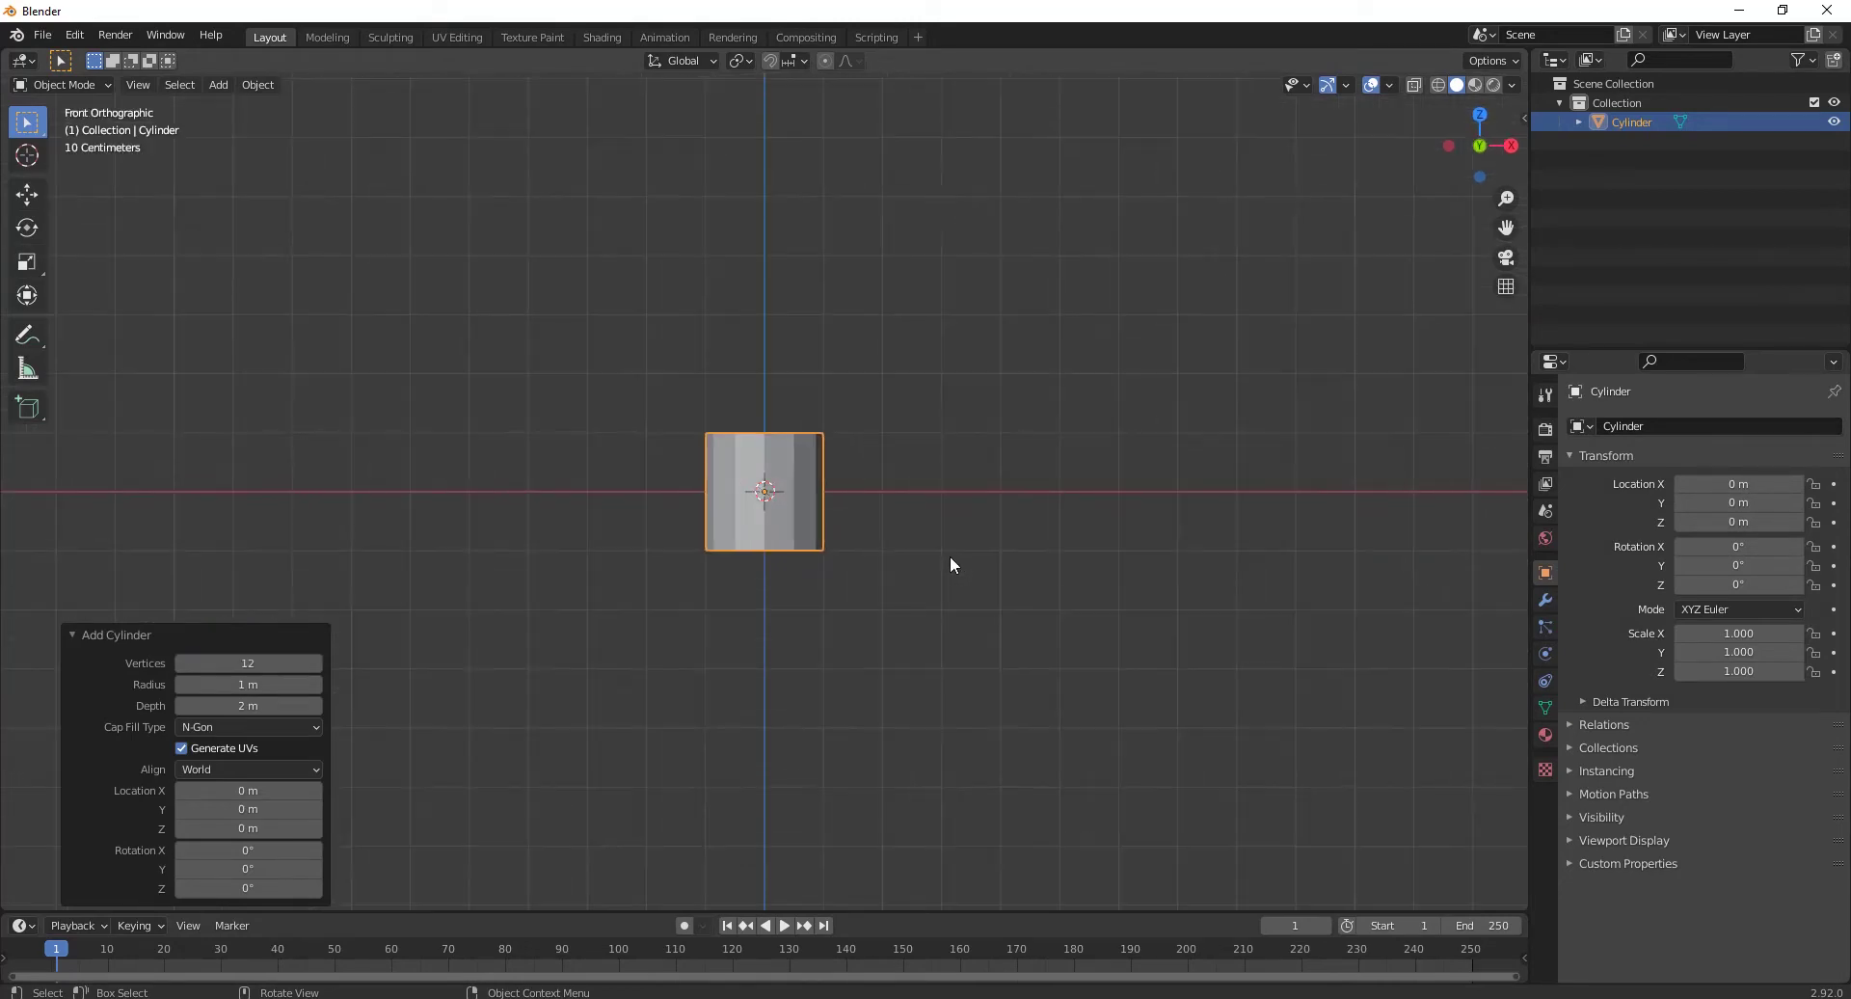
Step: Scale the cylinder to a squat 2.905 × 2.905 × 1.286 drum and duplicate it for the lid
key(s)
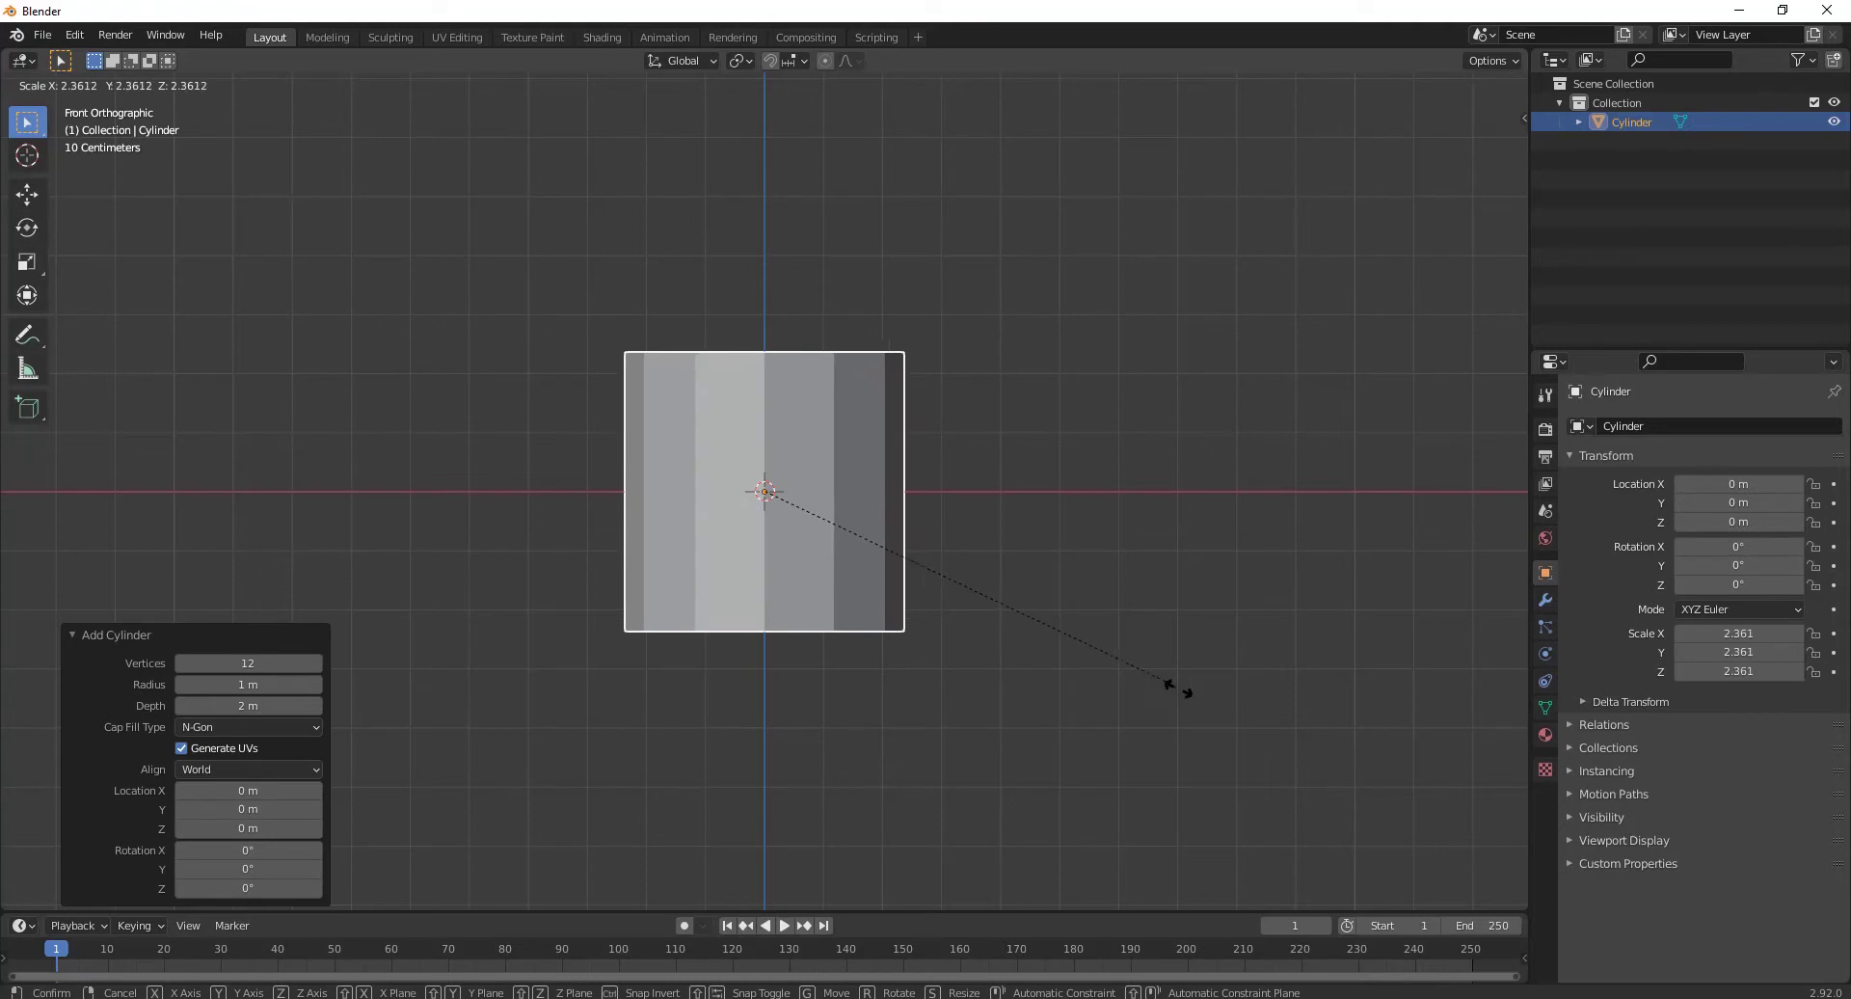
click(1258, 742)
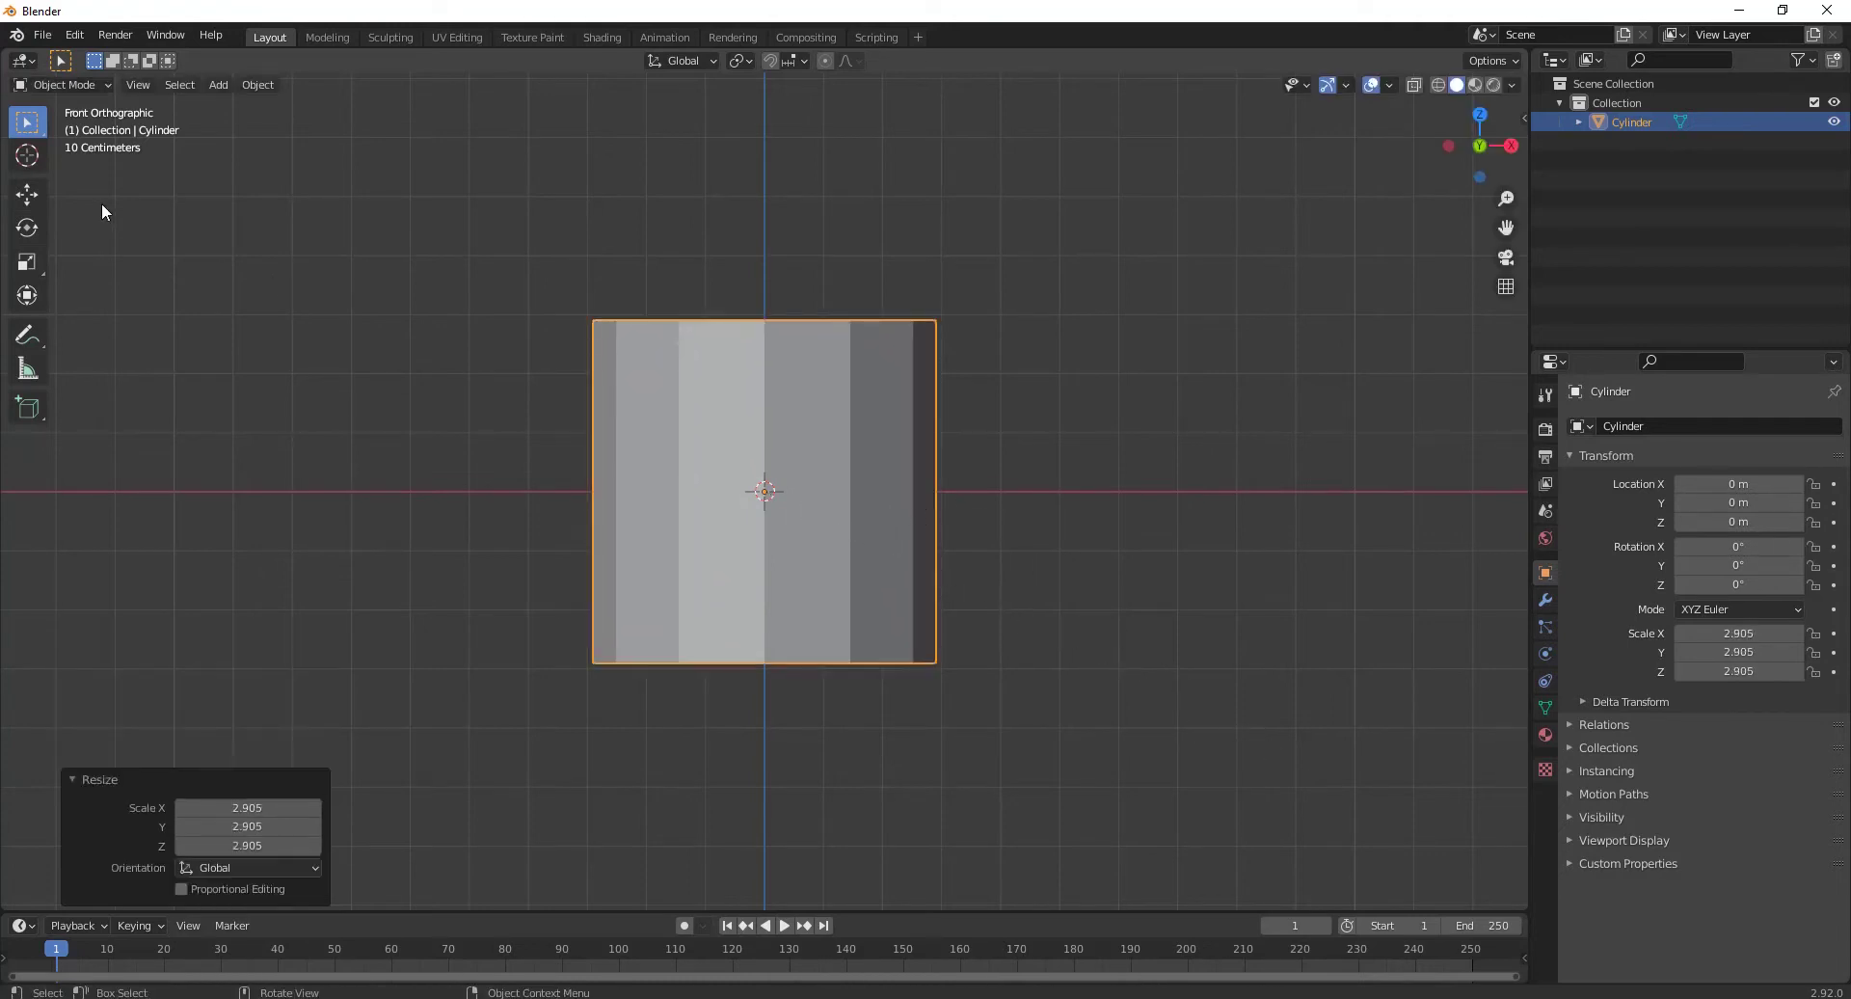
click(26, 196)
click(26, 262)
drag(761, 421, 761, 156)
click(26, 195)
key(shift+d)
Step: Drop the duplicate Cylinder.001 in place, hide it, and select the lower cylinder
right_click(818, 355)
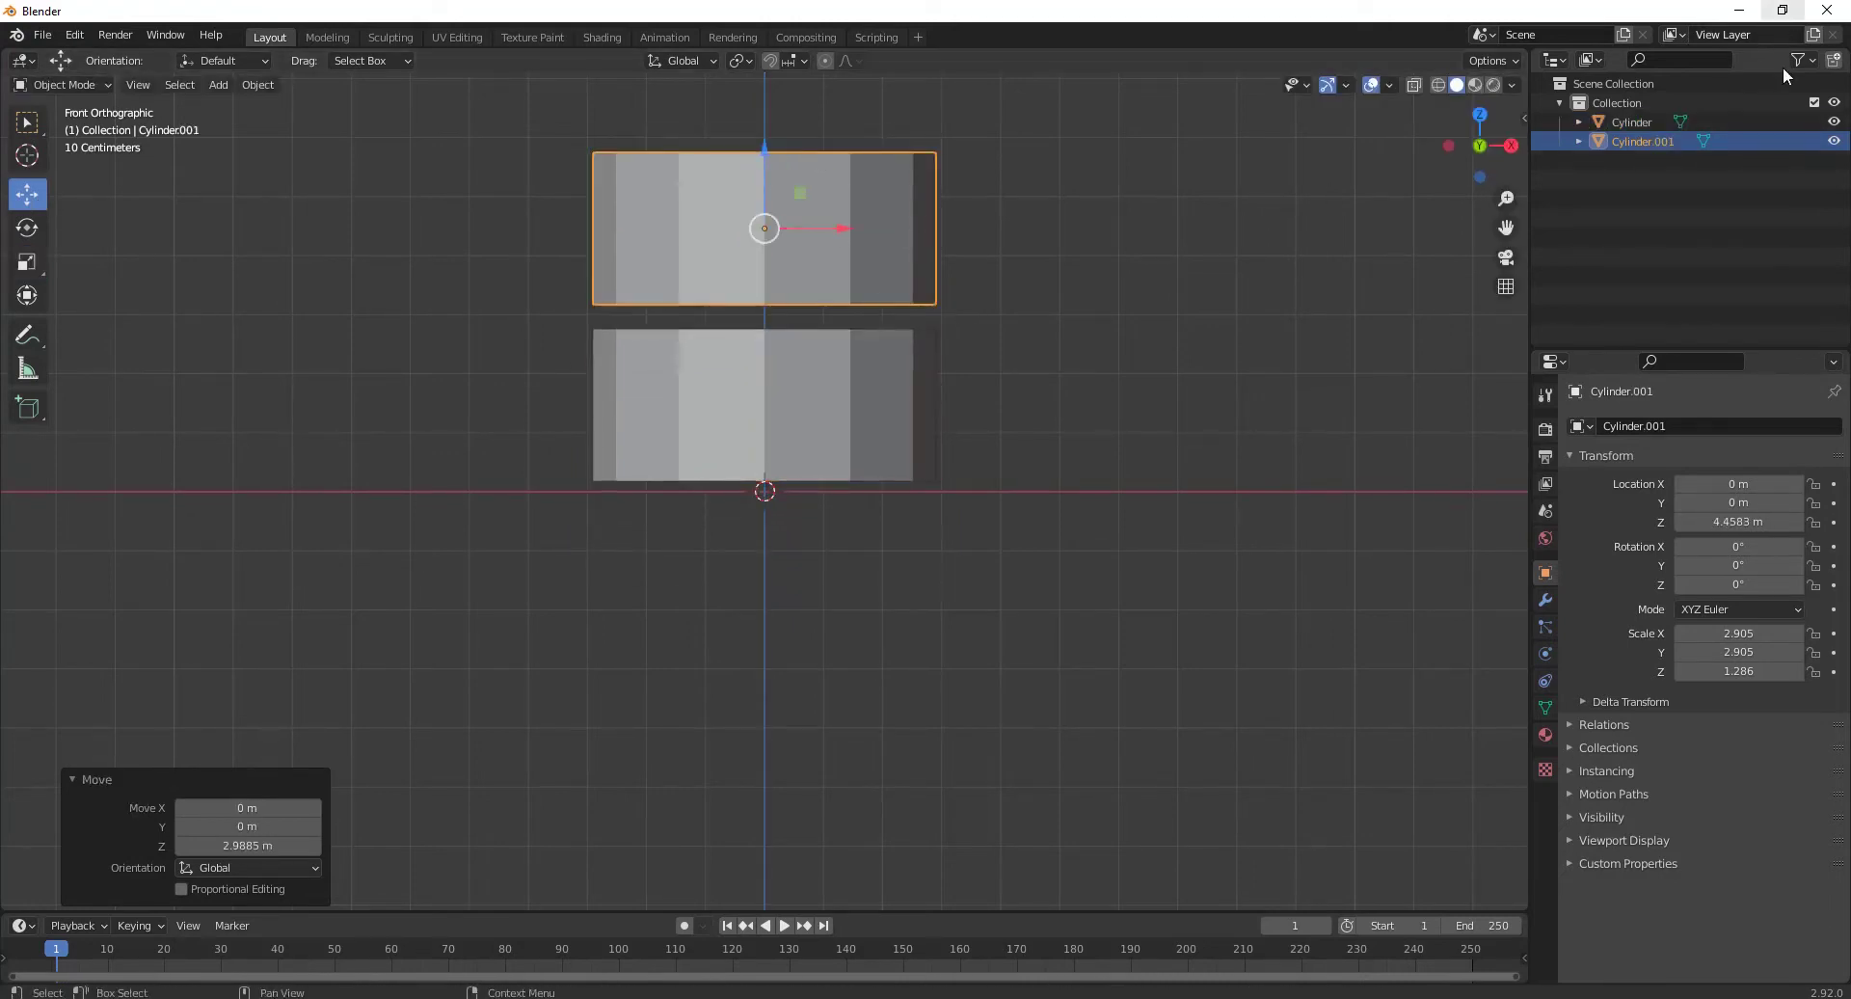
click(1833, 141)
click(859, 382)
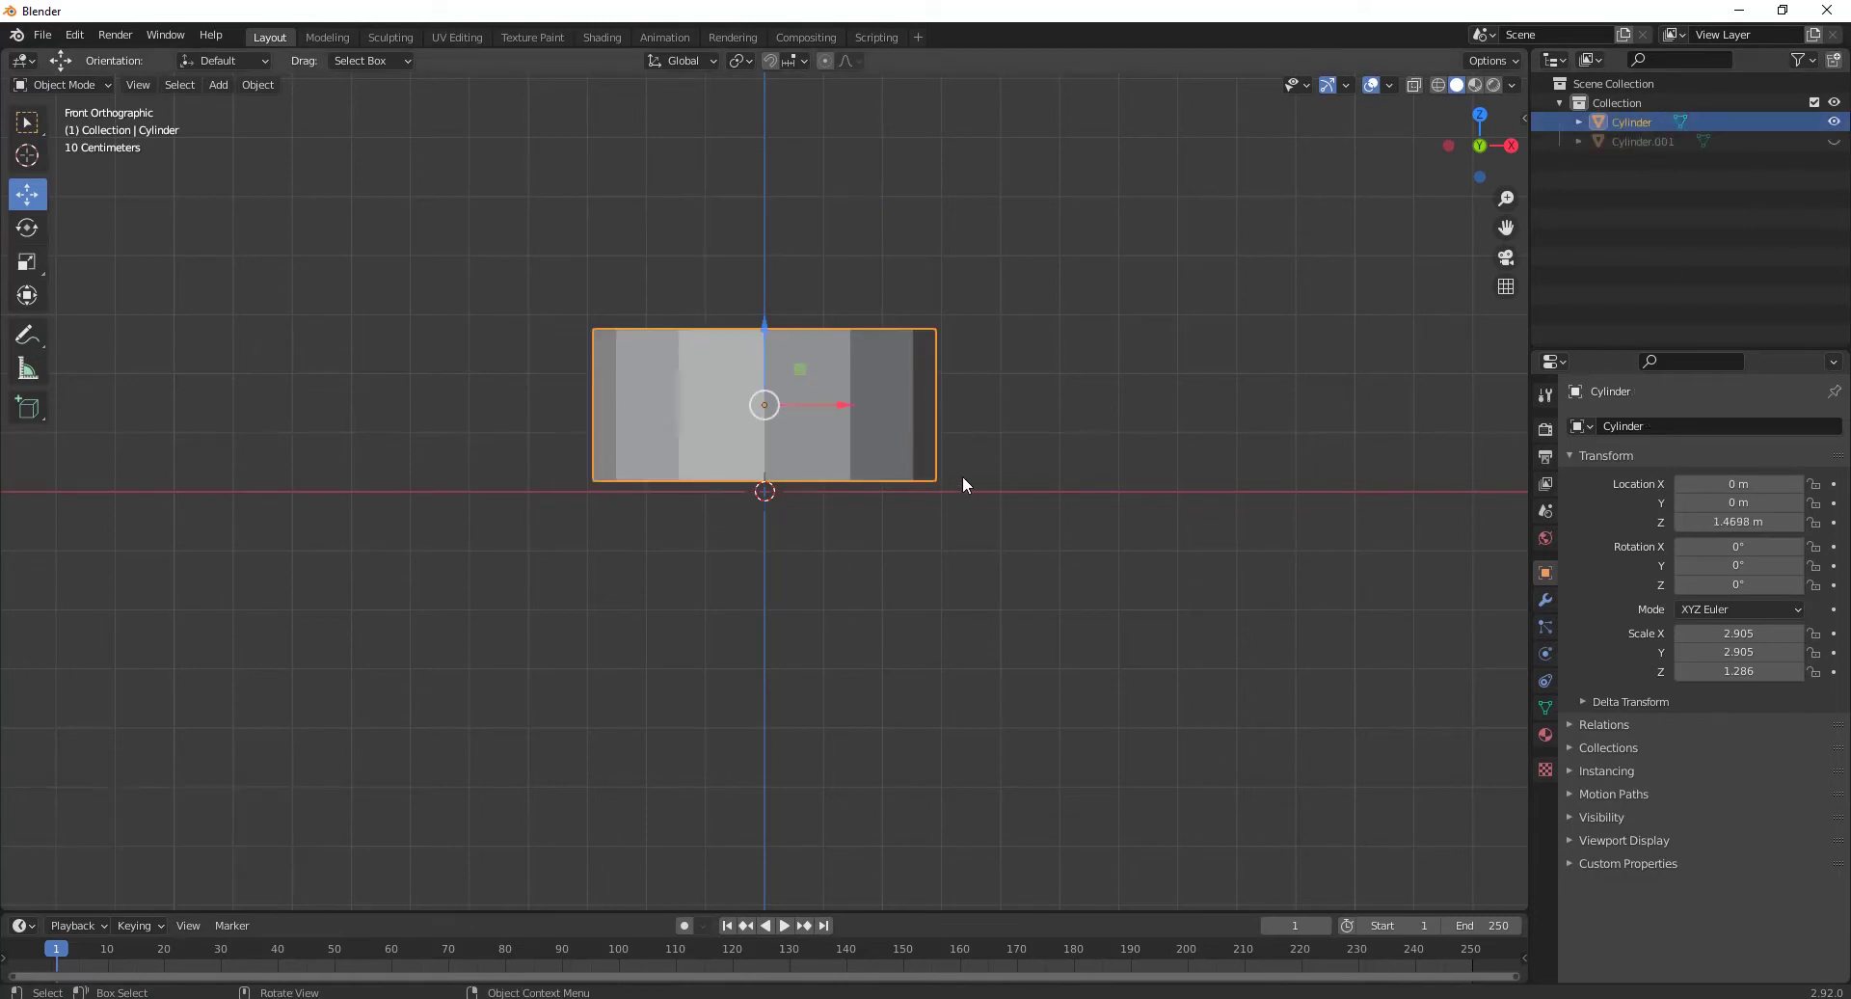
Step: Scale up the lower cylinder's whole mesh slightly in Edit Mode
key(Tab)
key(s)
click(461, 417)
Step: Lower the cylinder's bottom ring of vertices by 0.12248 m
drag(447, 421, 1279, 572)
key(b)
drag(770, 428, 768, 412)
key(ctrl+z)
click(27, 195)
mouse_move(482, 249)
mouse_down()
mouse_move(536, 281)
mouse_move(1106, 386)
mouse_up()
Step: Delete the cylinder's top face so the pot is open
key(3)
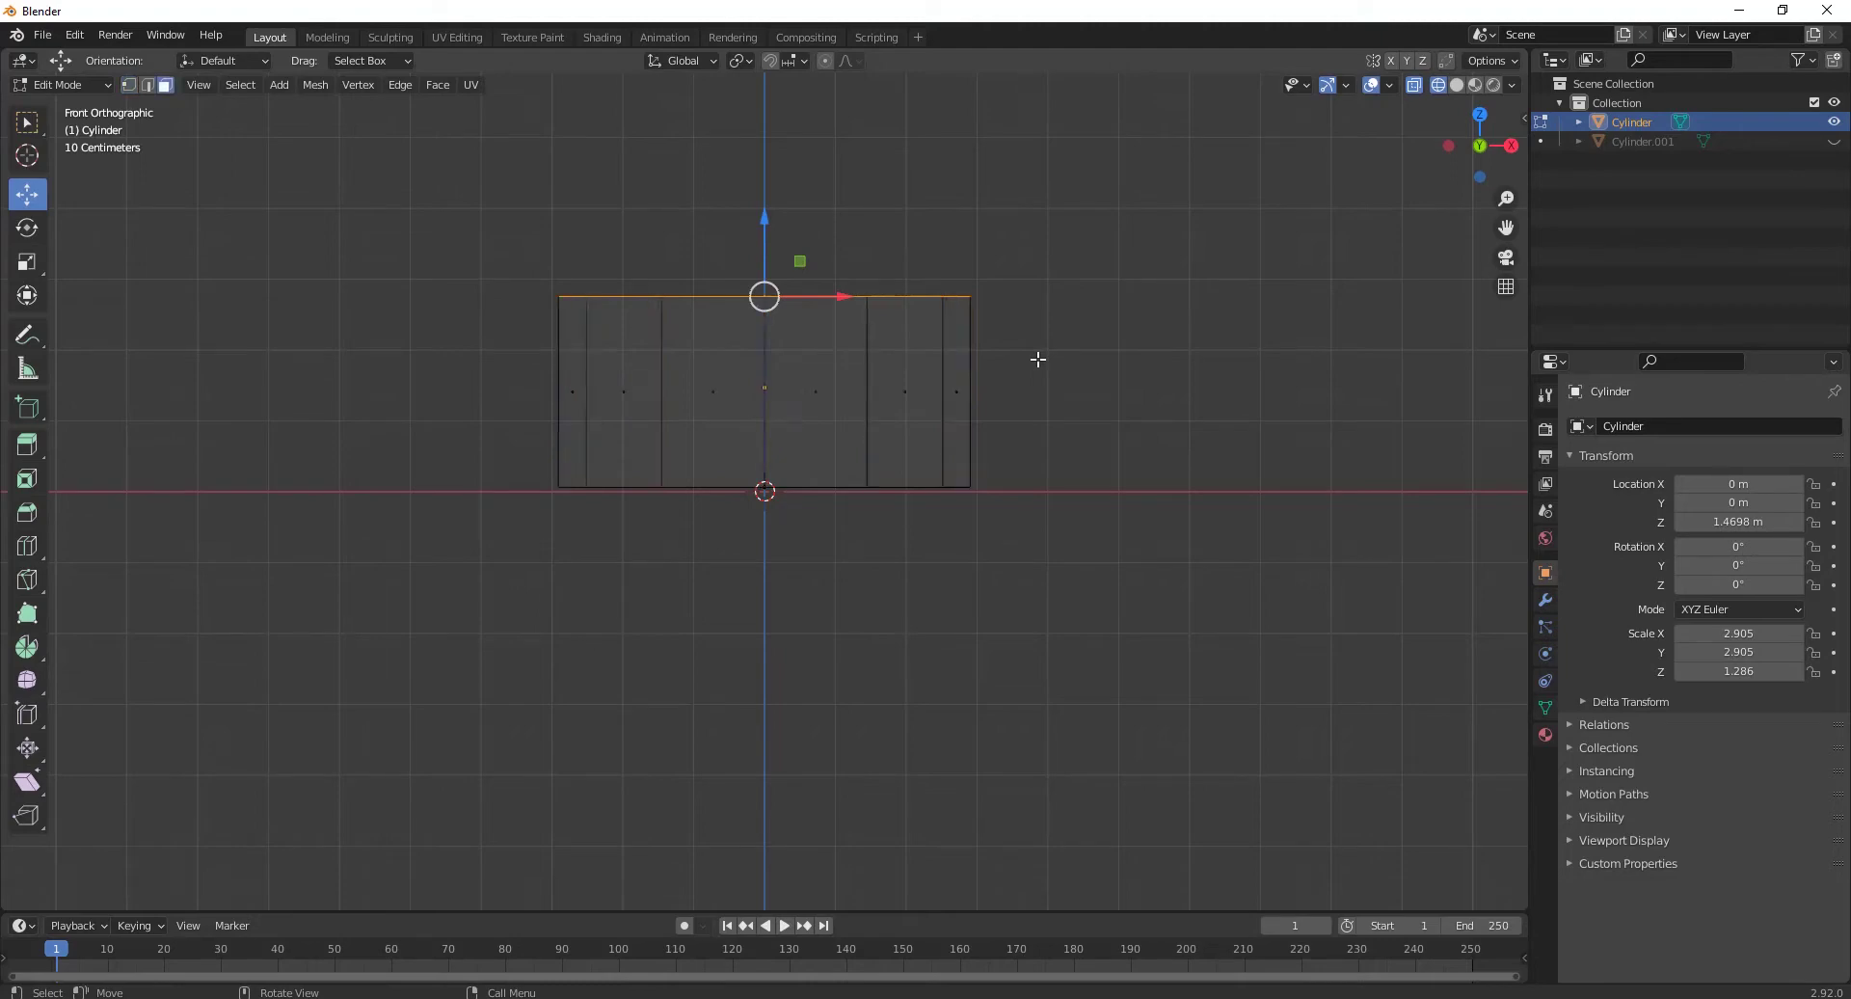
key(x)
click(980, 363)
middle_drag(980, 363, 910, 333)
key(KP_1)
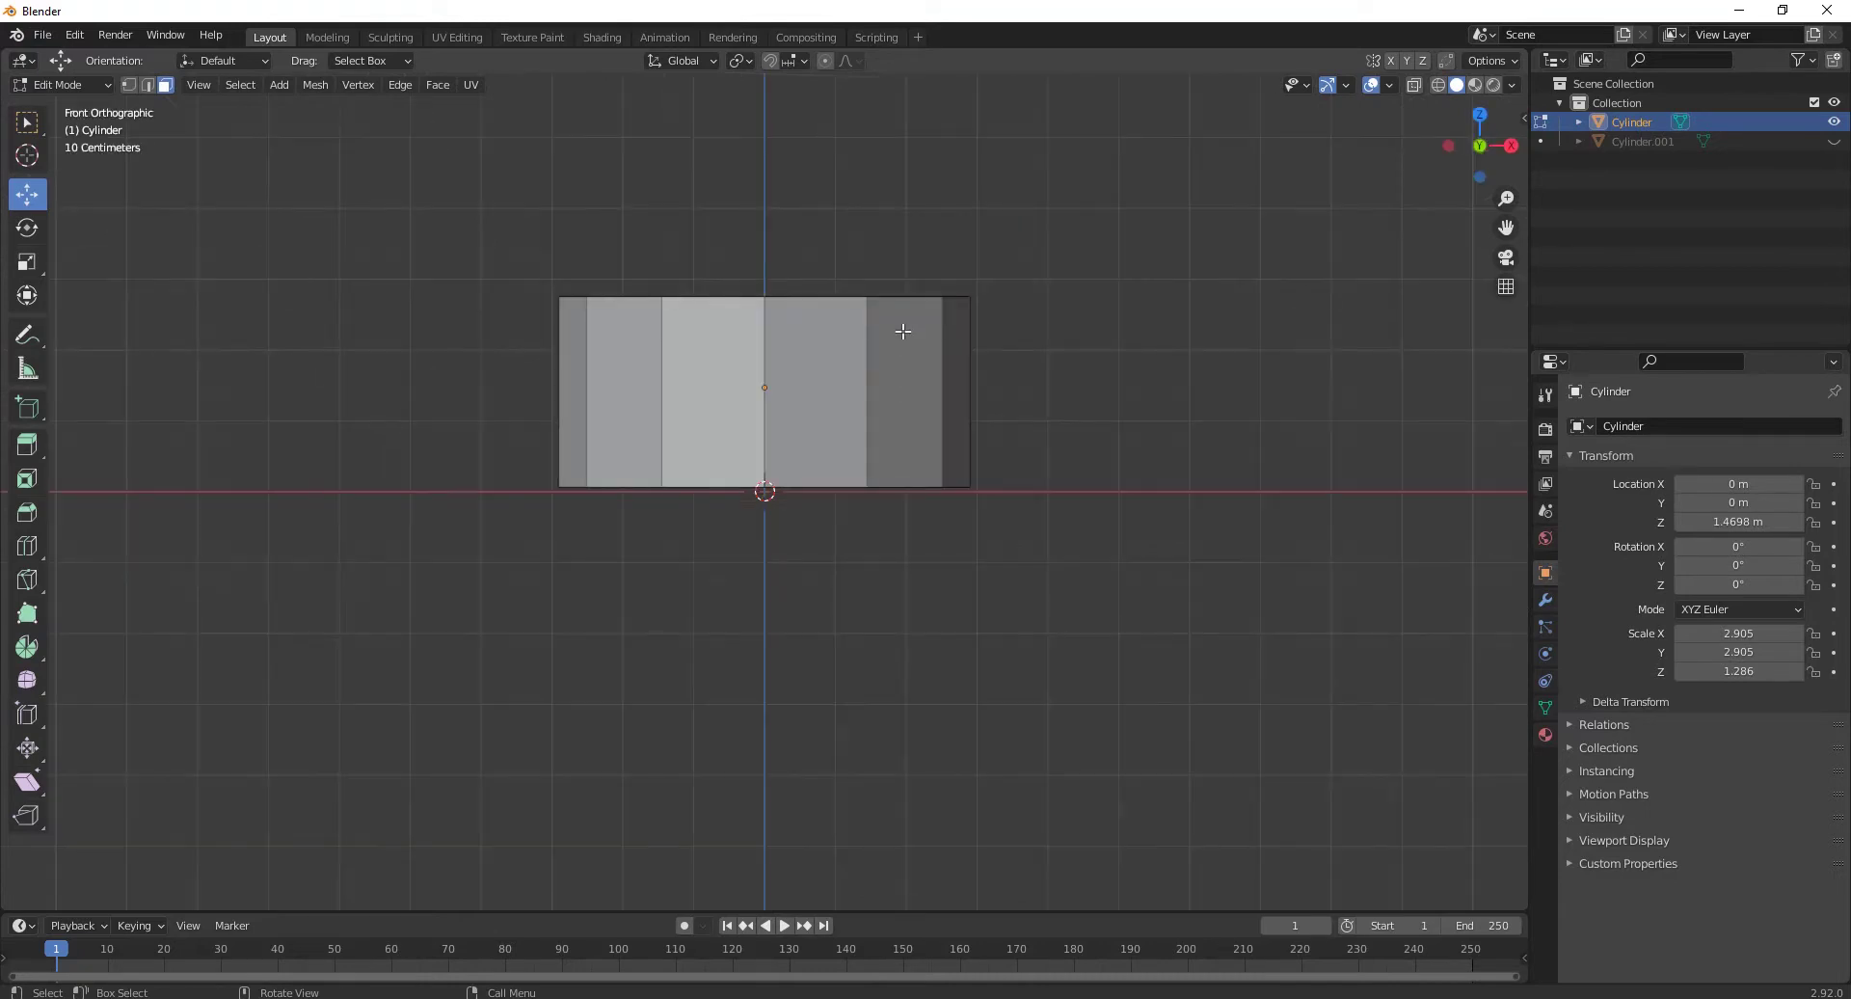
scroll(903, 331, up, 3)
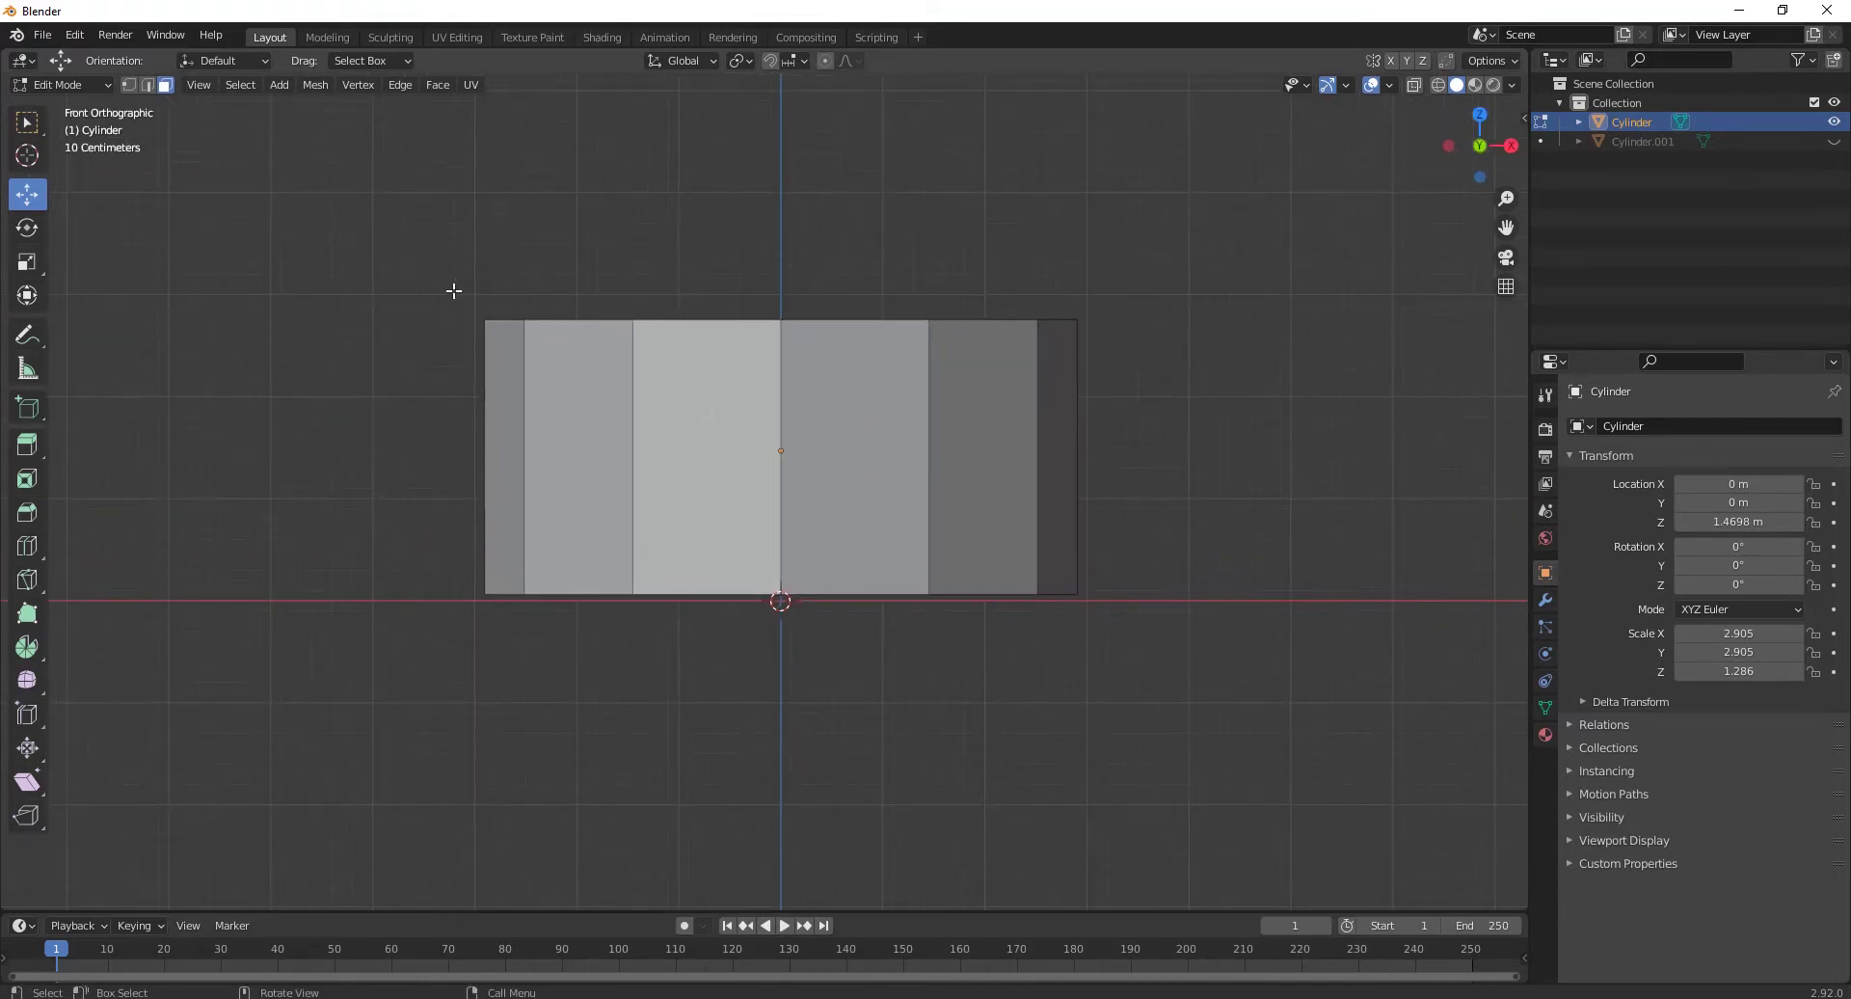
Step: Select the bottom edge loop in edge mode and start a bevel on it
drag(436, 557, 1207, 648)
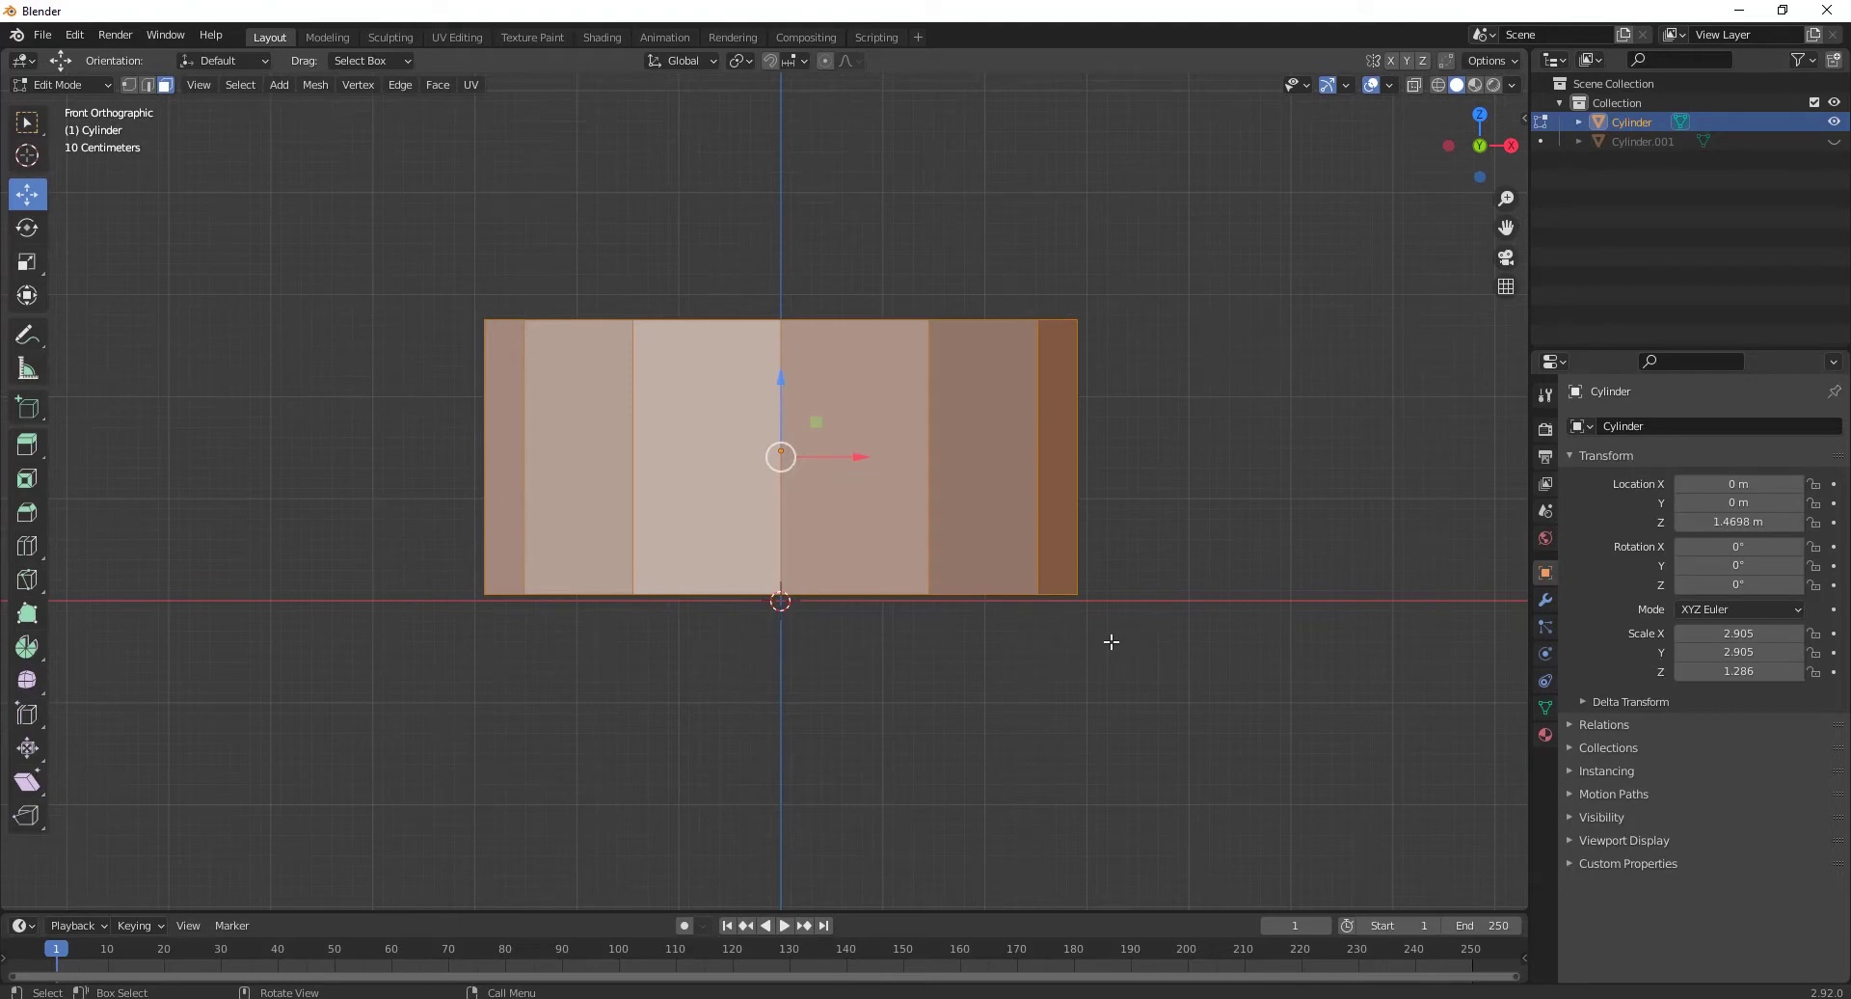
key(1)
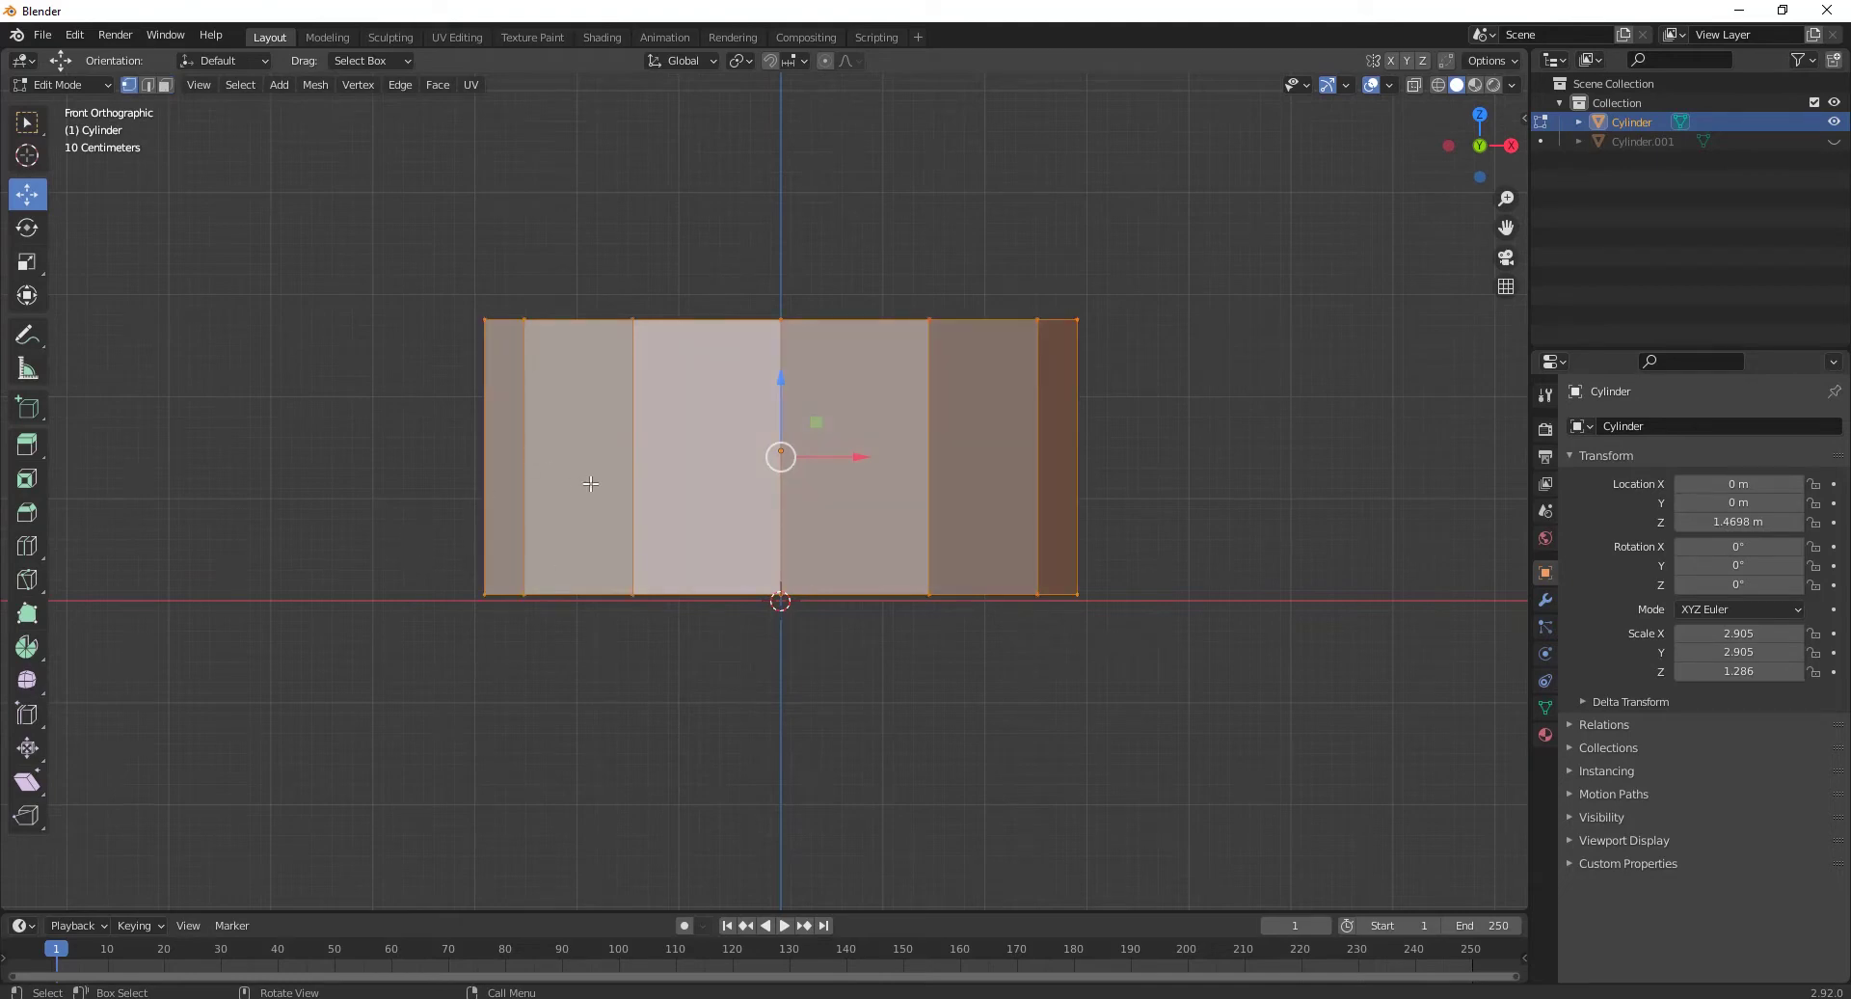
key(2)
drag(380, 536, 1209, 627)
key(ctrl)
key(ctrl+b)
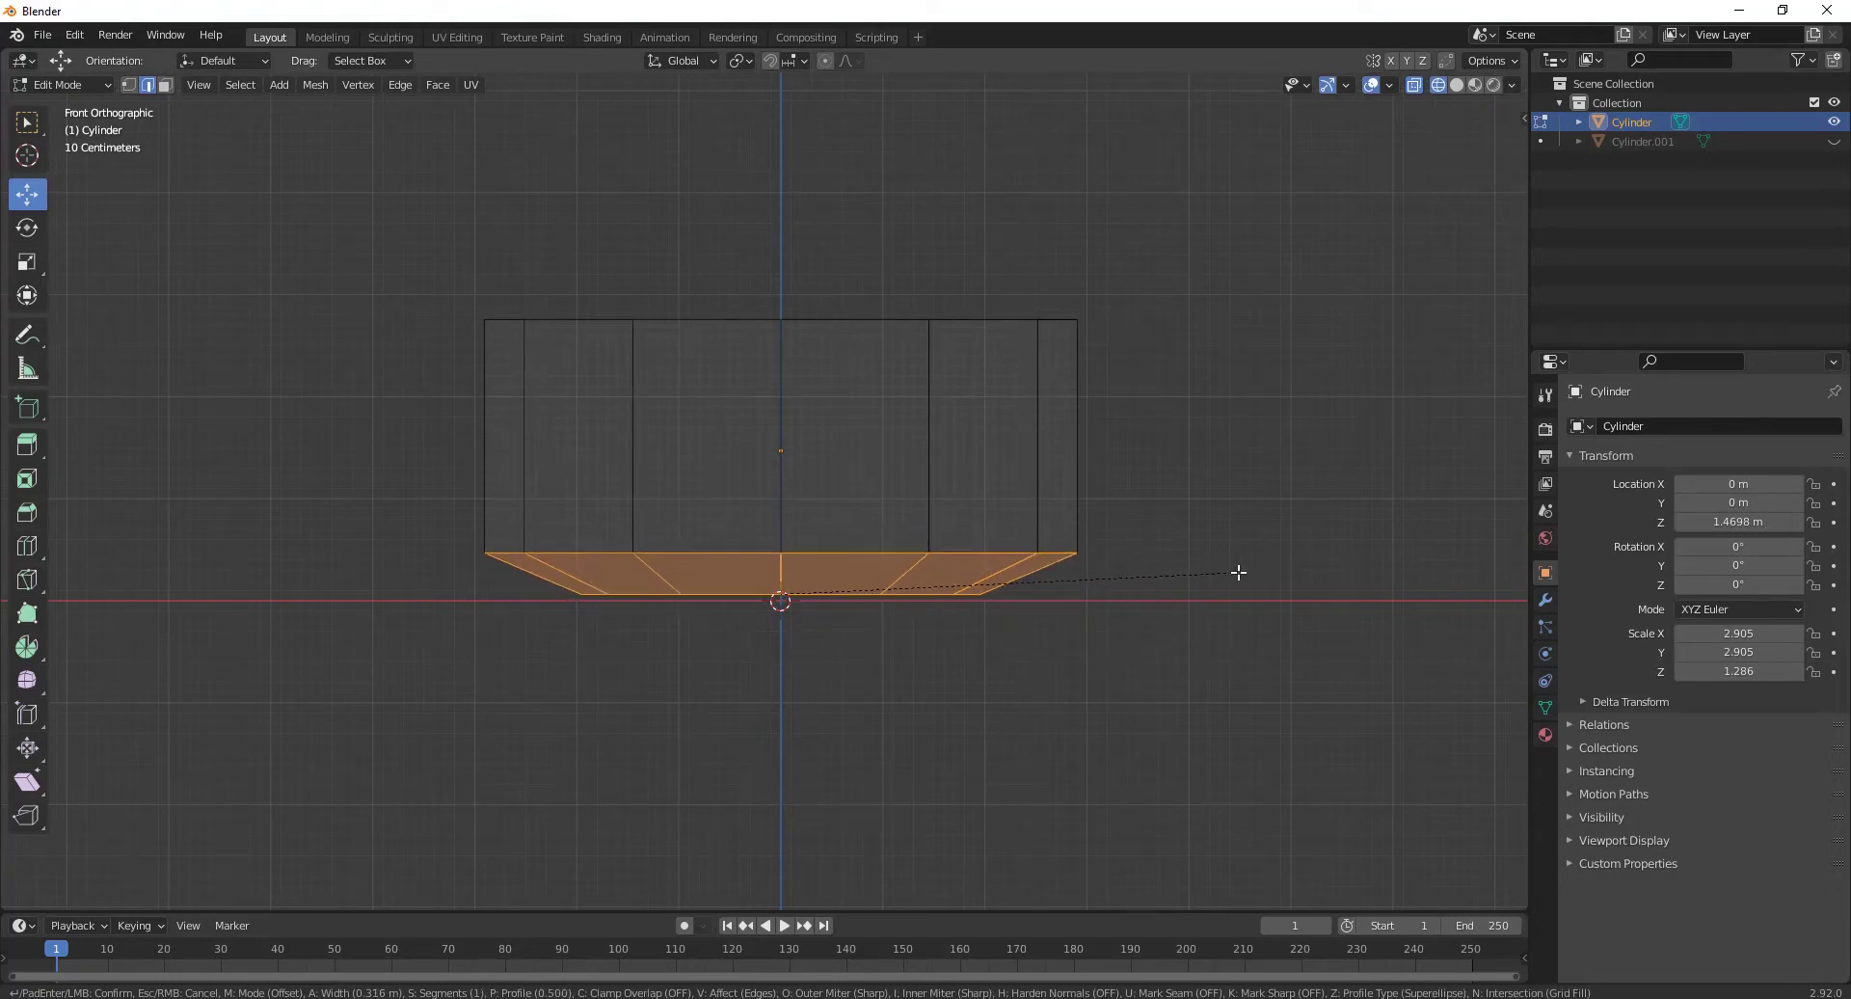
Step: Apply the bottom-edge bevel at 0.0803 m width with 3 segments, then select the top edge loop
scroll(1238, 572, up, 2)
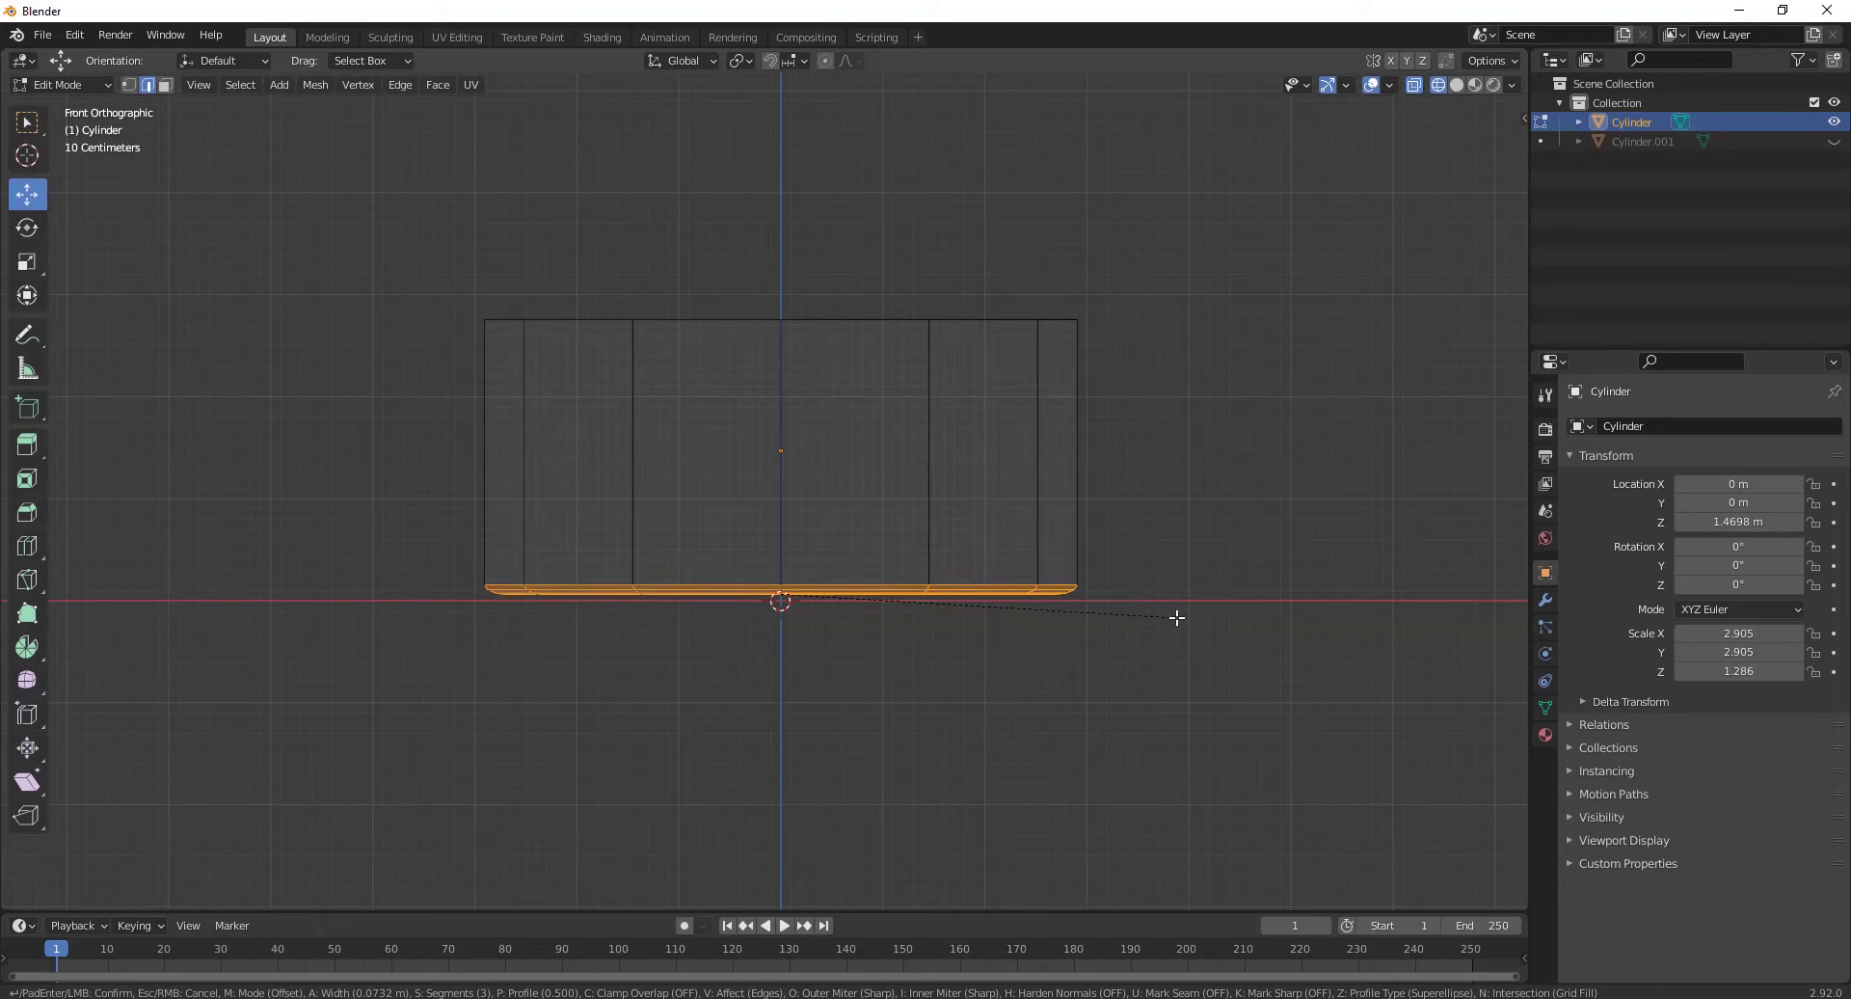
click(1177, 615)
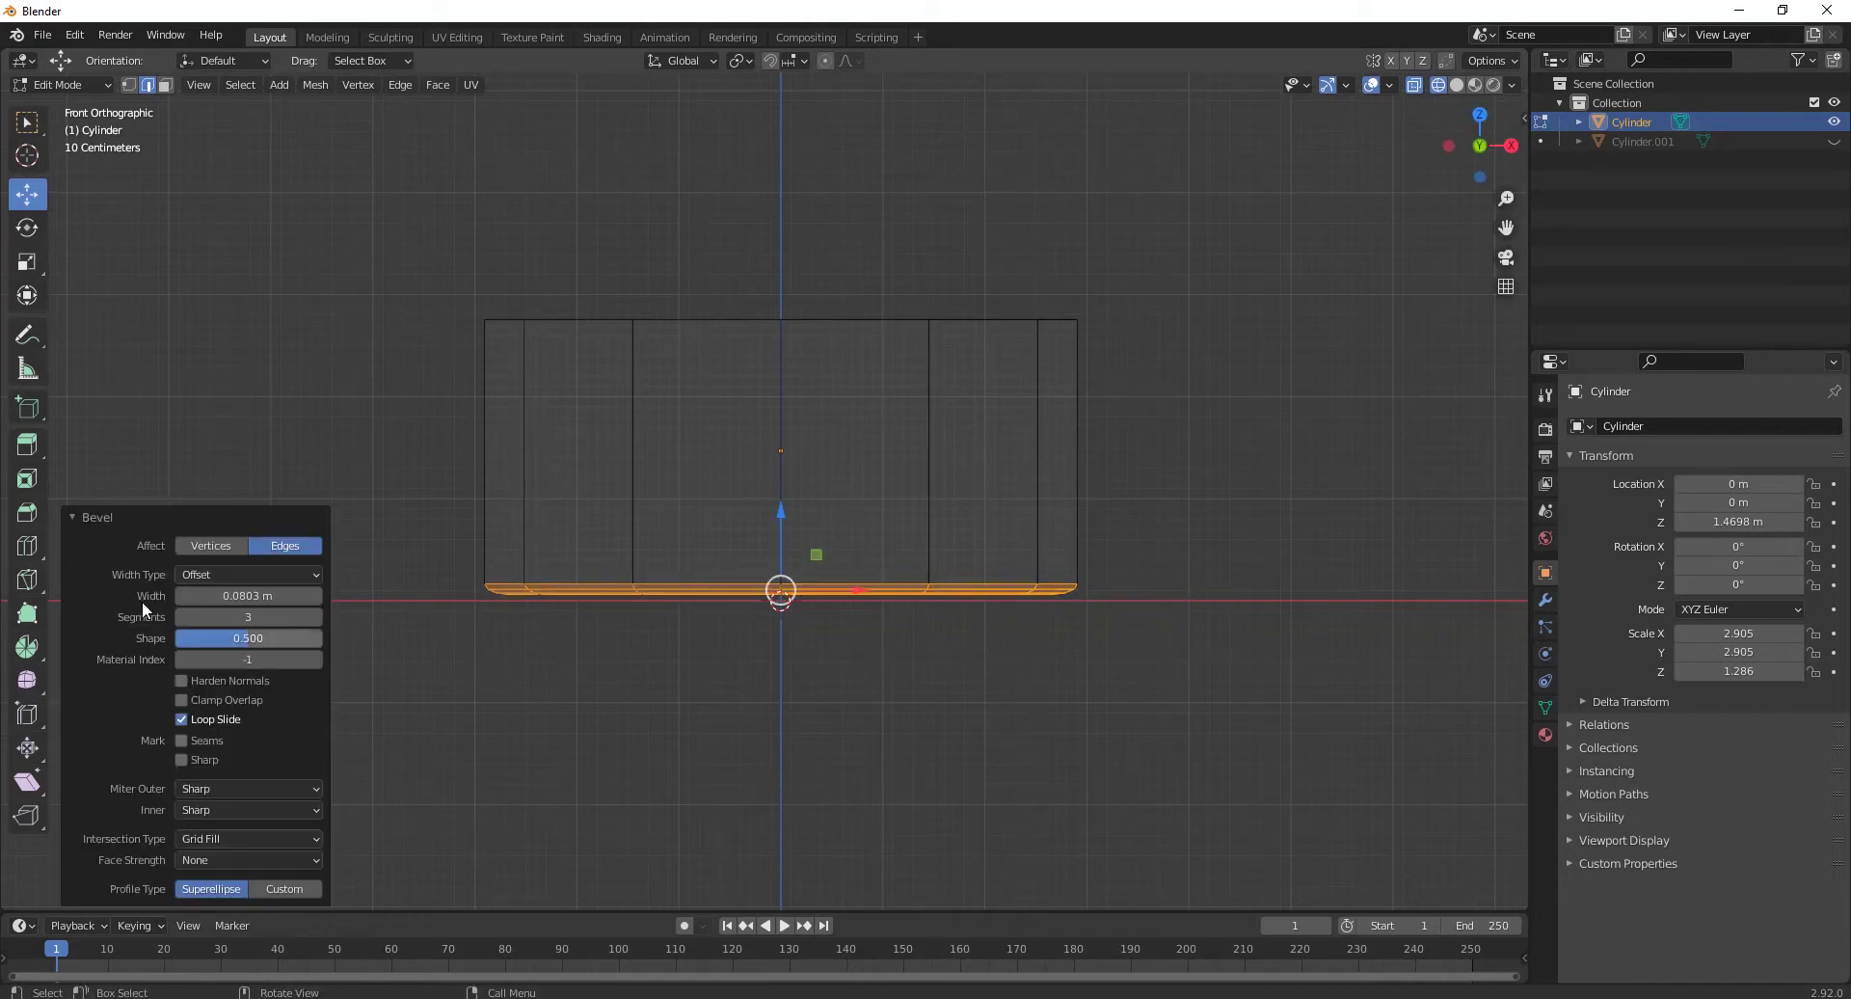
click(316, 617)
click(316, 617)
click(178, 616)
click(179, 616)
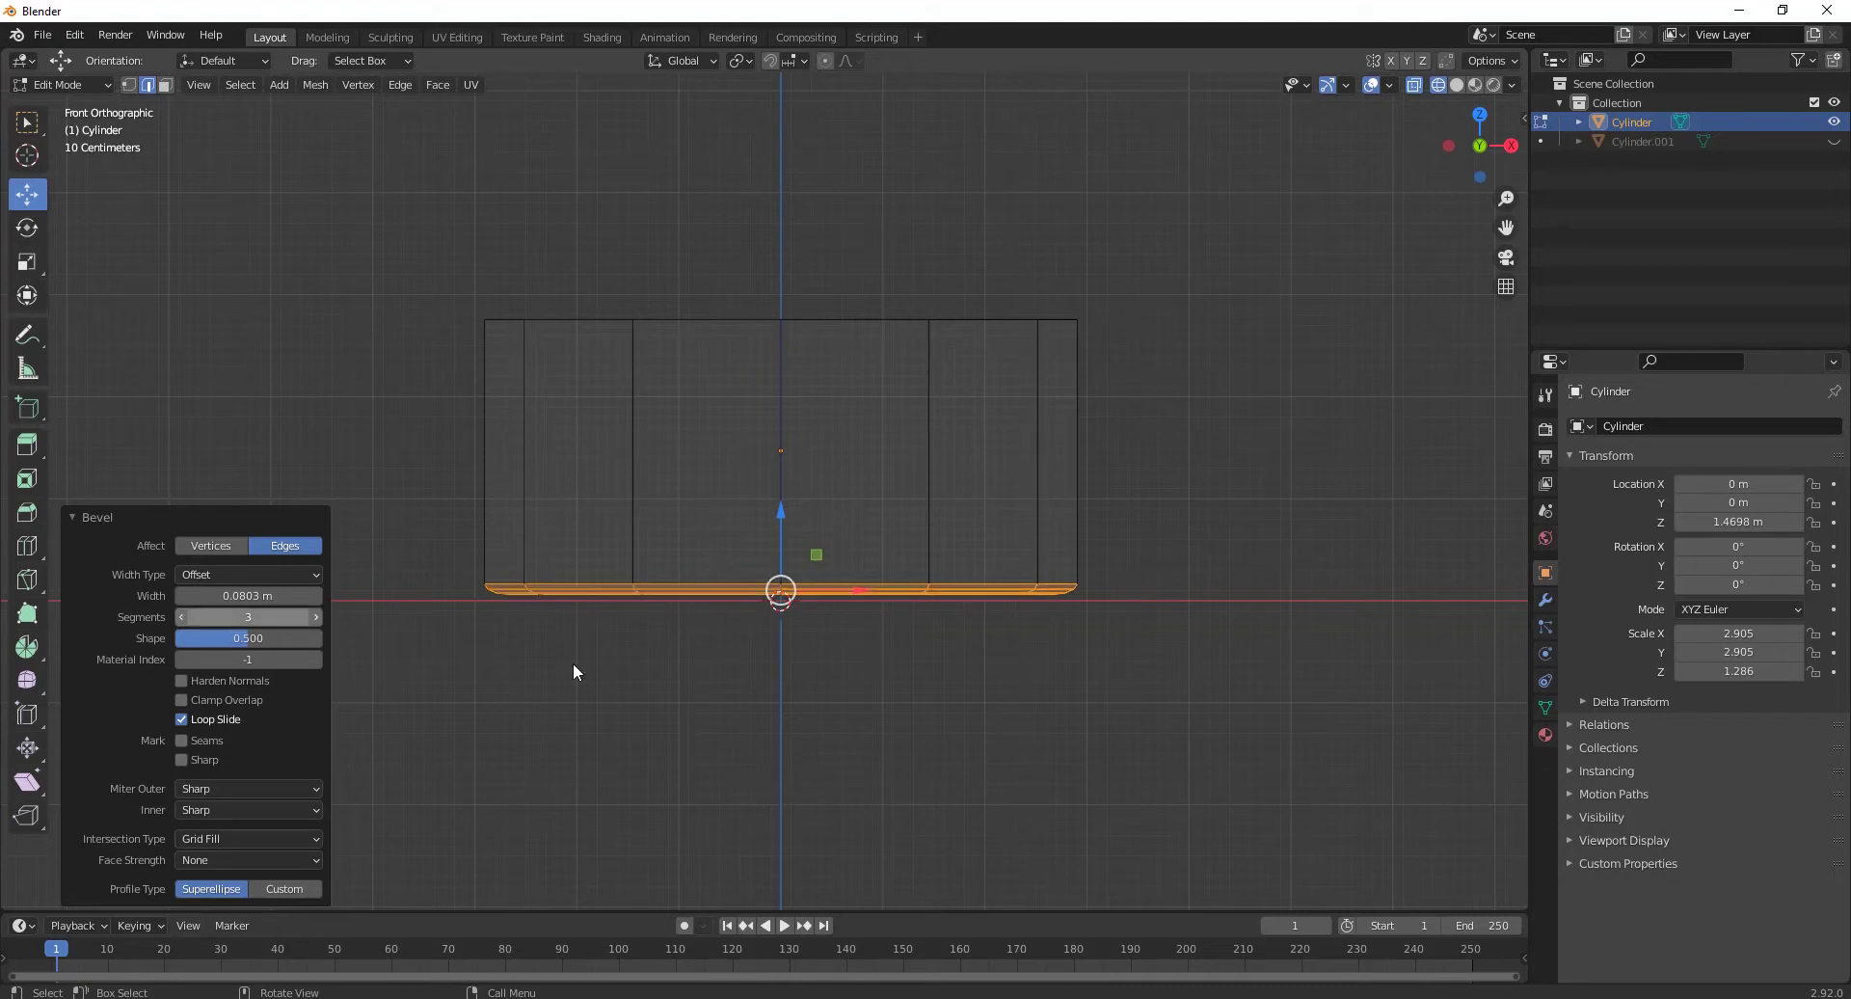
drag(439, 285, 1206, 385)
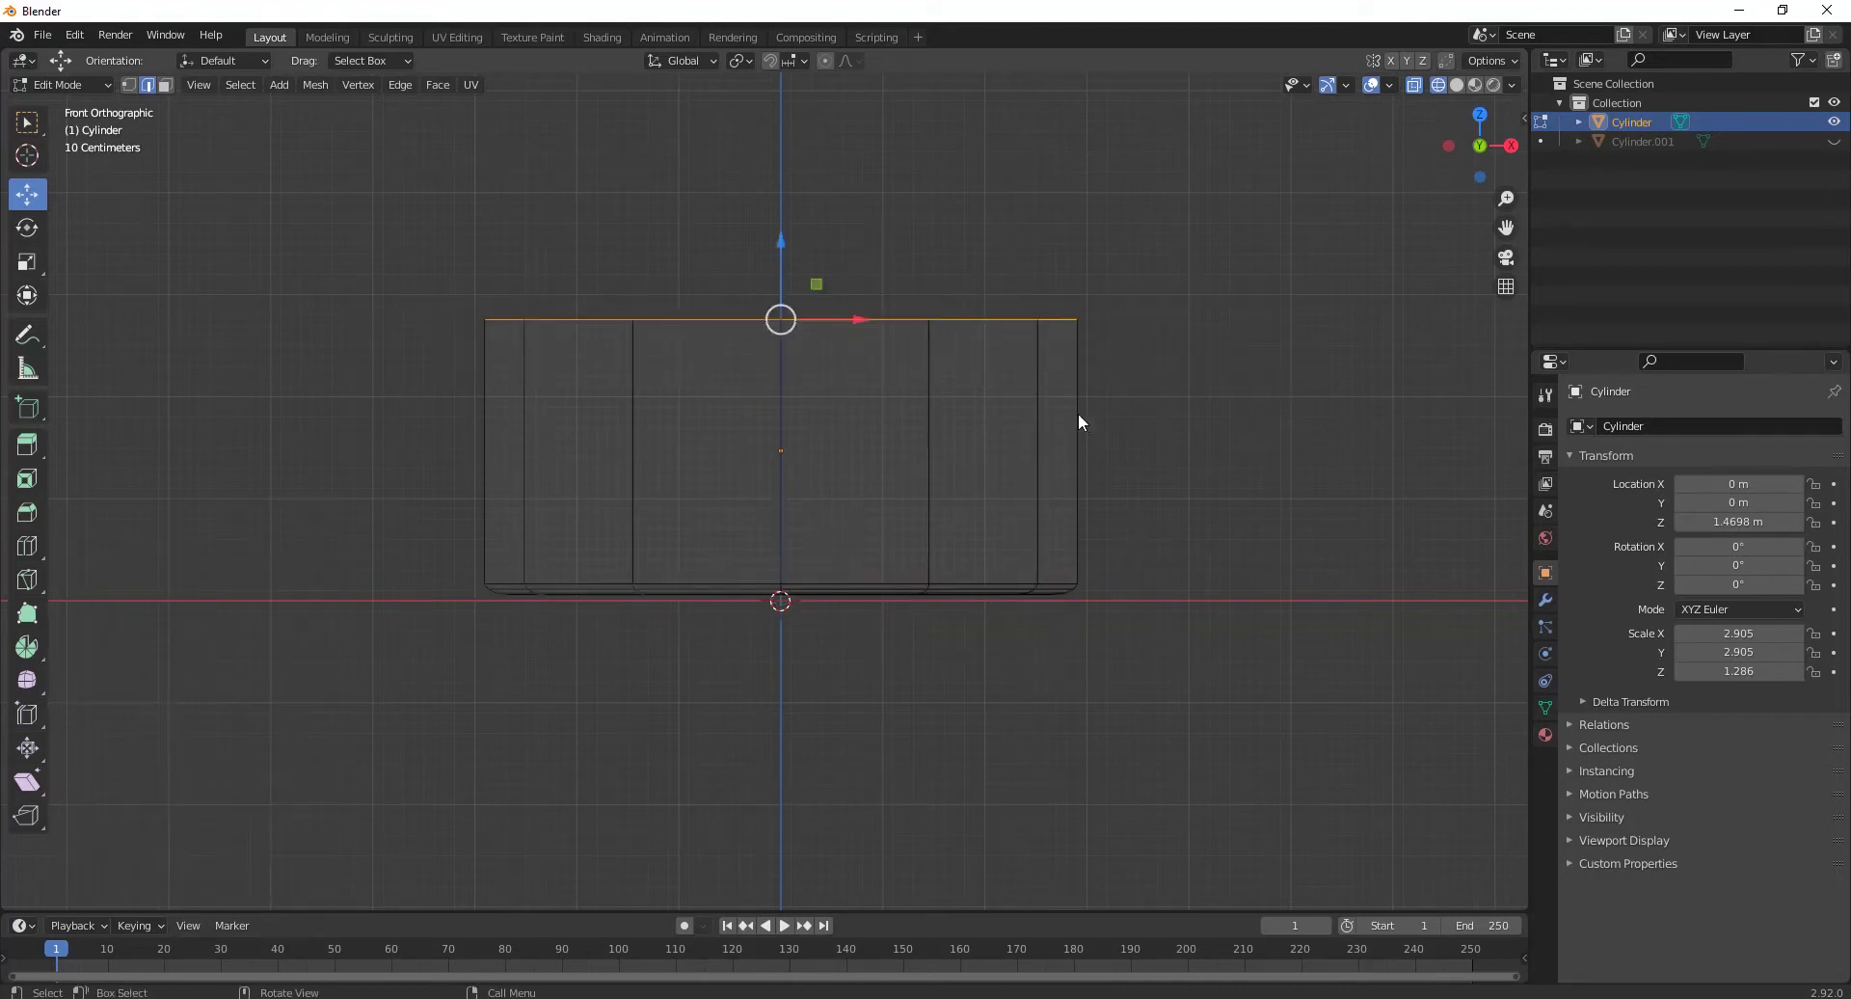
Step: In top view, extrude the top ring and scale it inward to 0.944
key(KP_7)
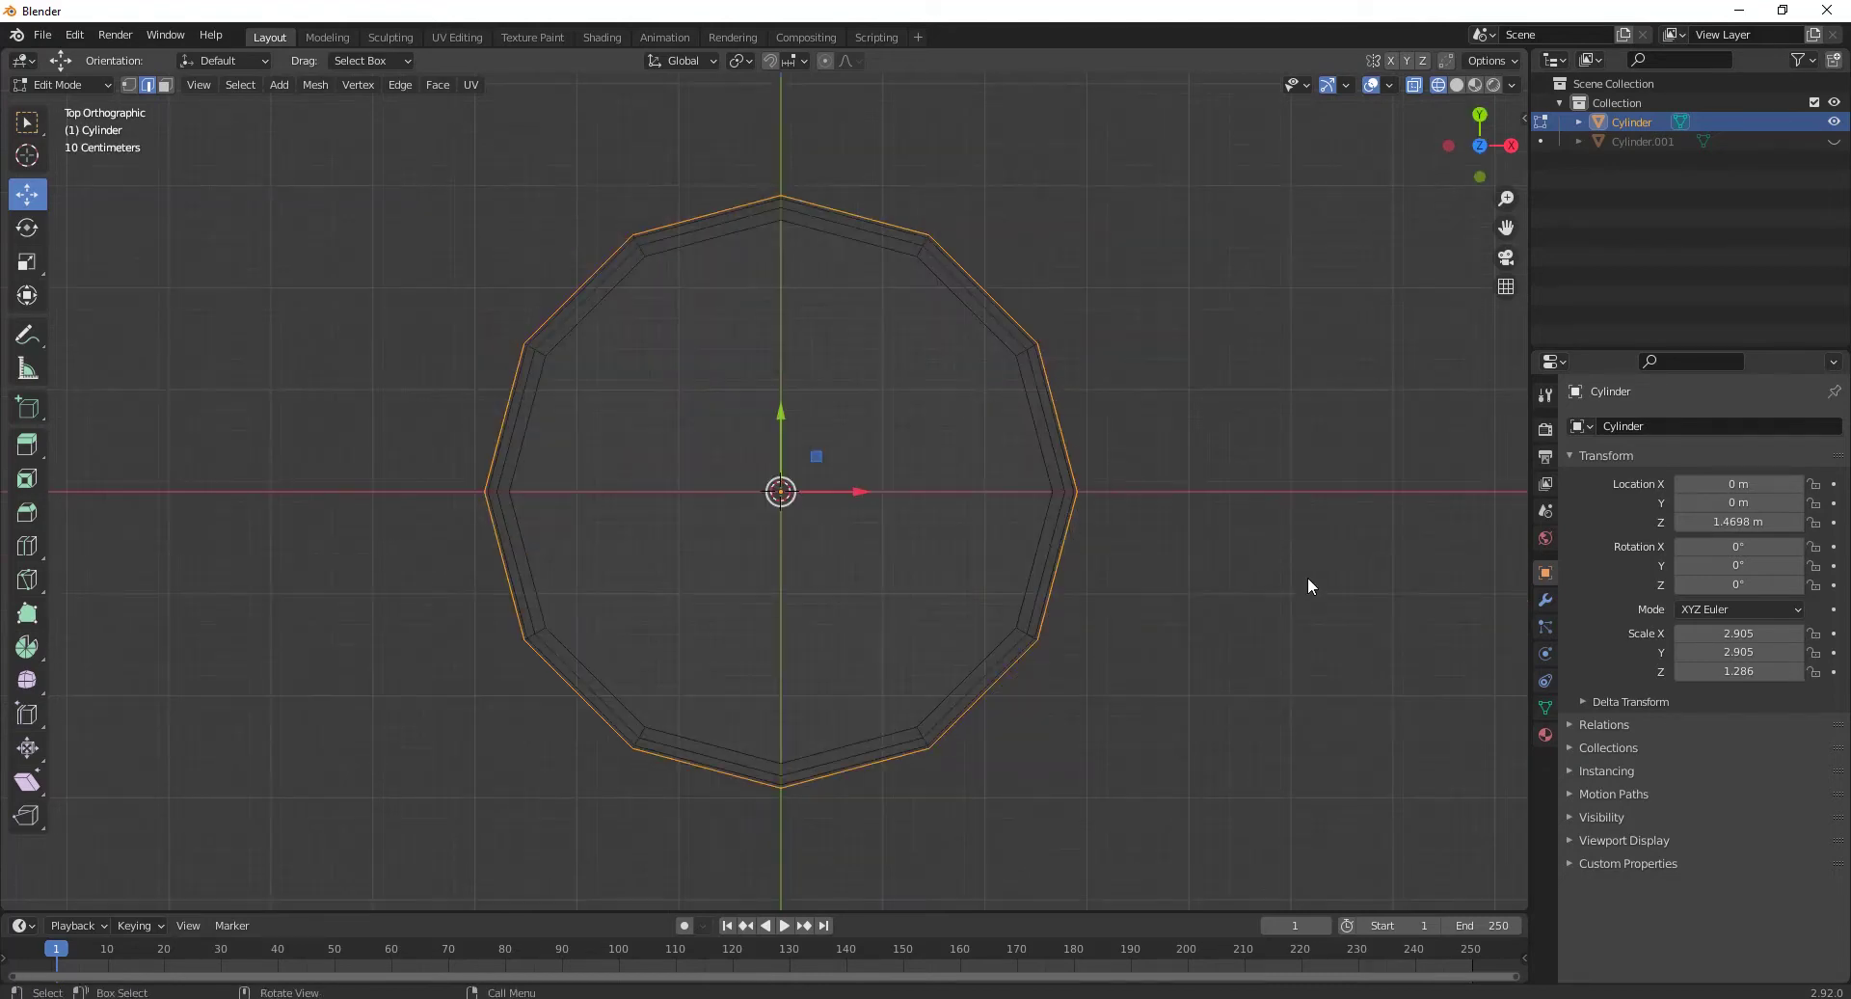
key(s)
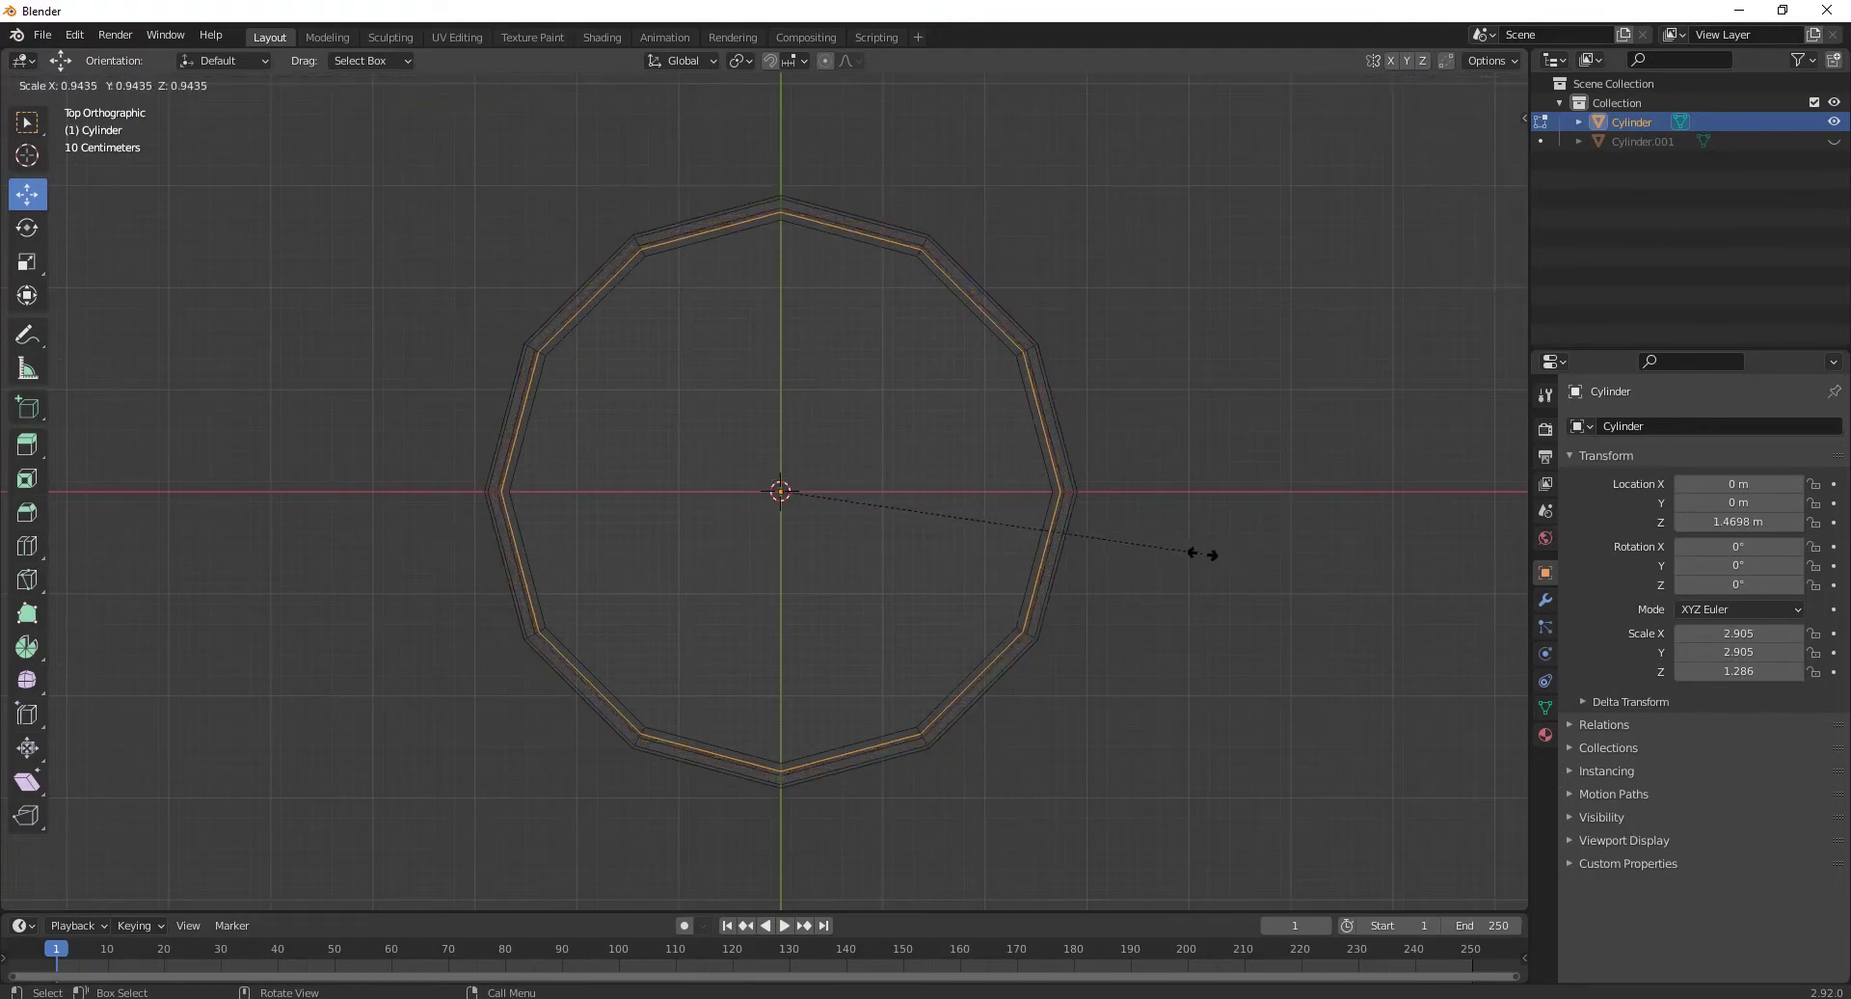
click(1202, 554)
middle_drag(933, 586, 951, 501)
Step: Raise the new top ring 0.49144 m straight up along Z
key(KP_1)
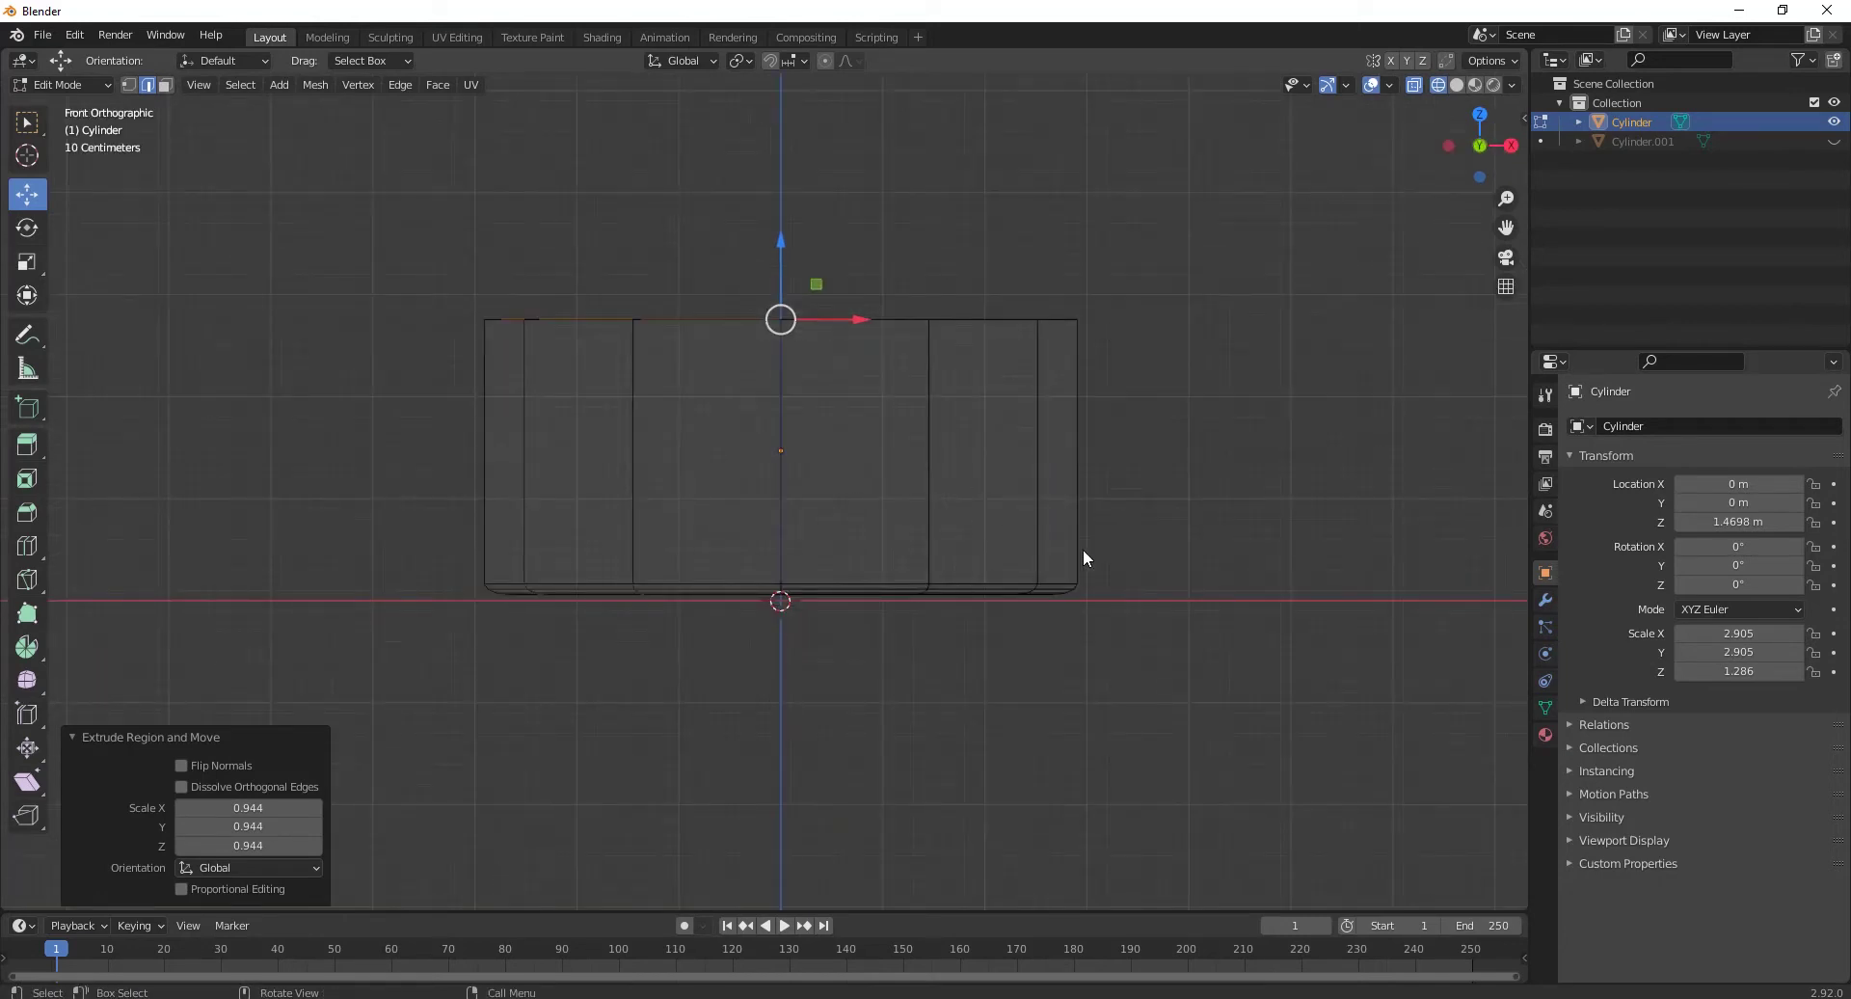
key(g)
key(z)
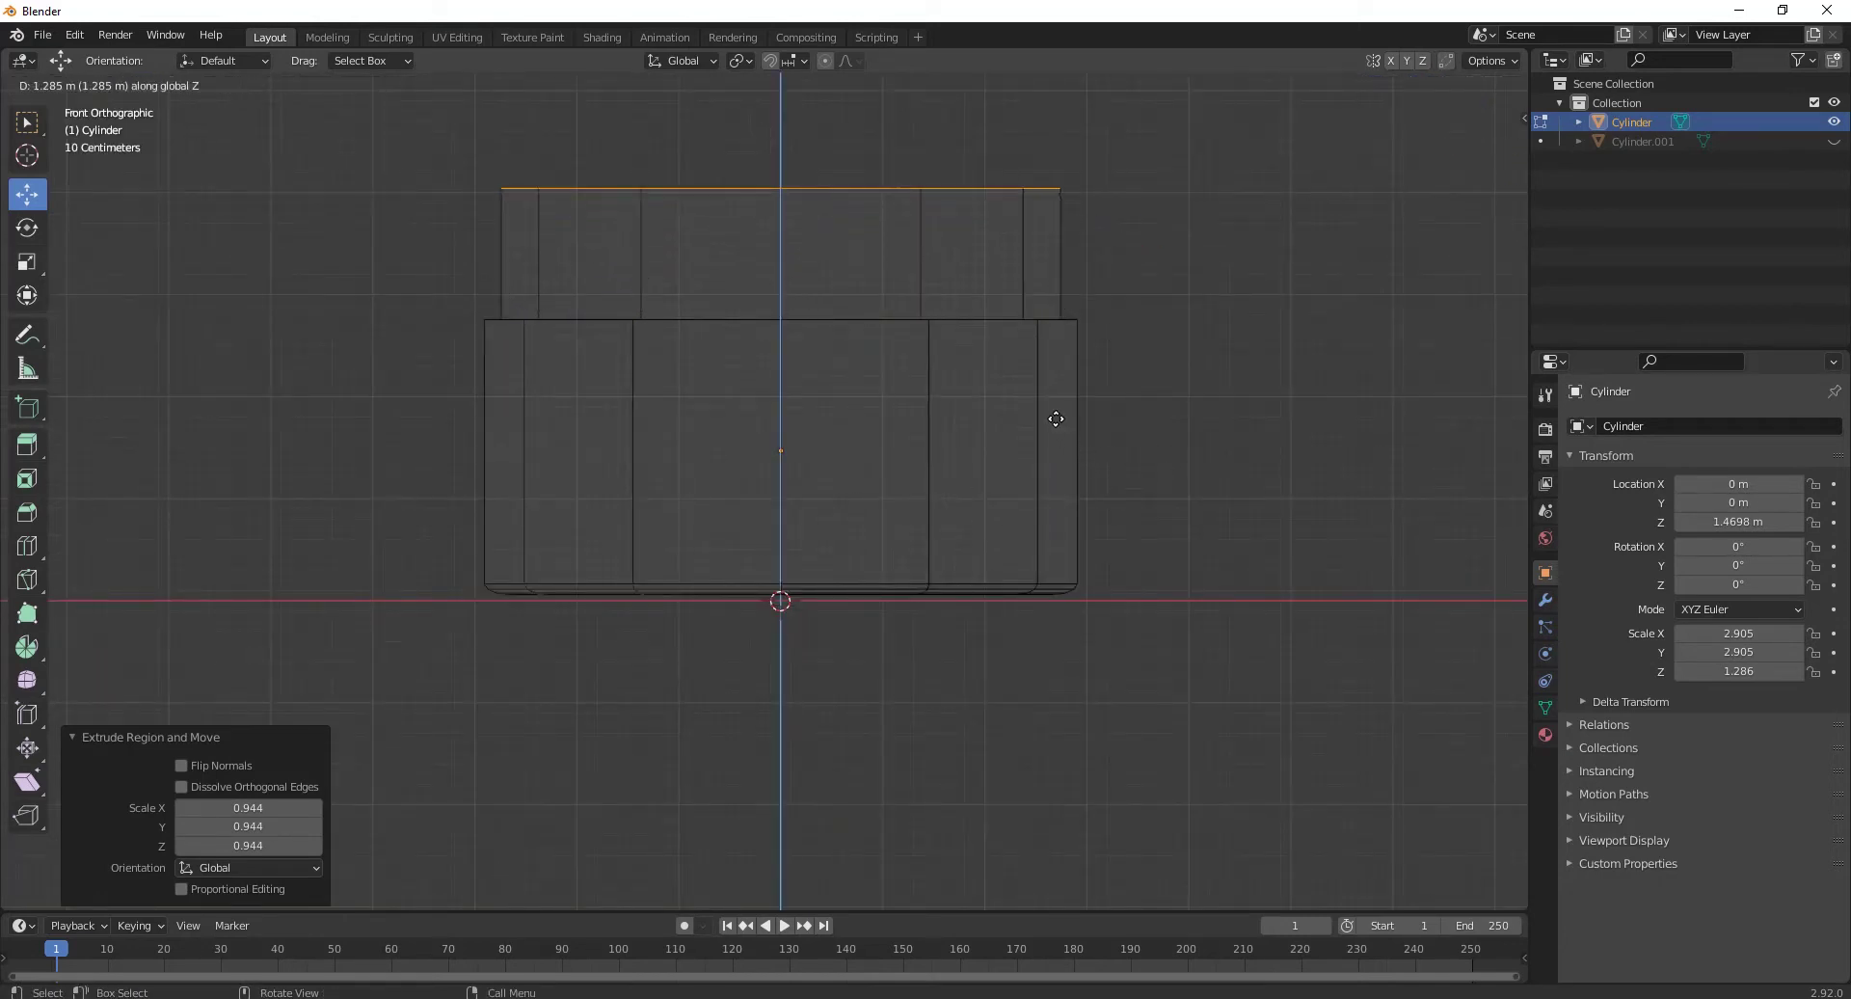
click(1043, 503)
middle_drag(1043, 503, 934, 548)
scroll(839, 494, up, 2)
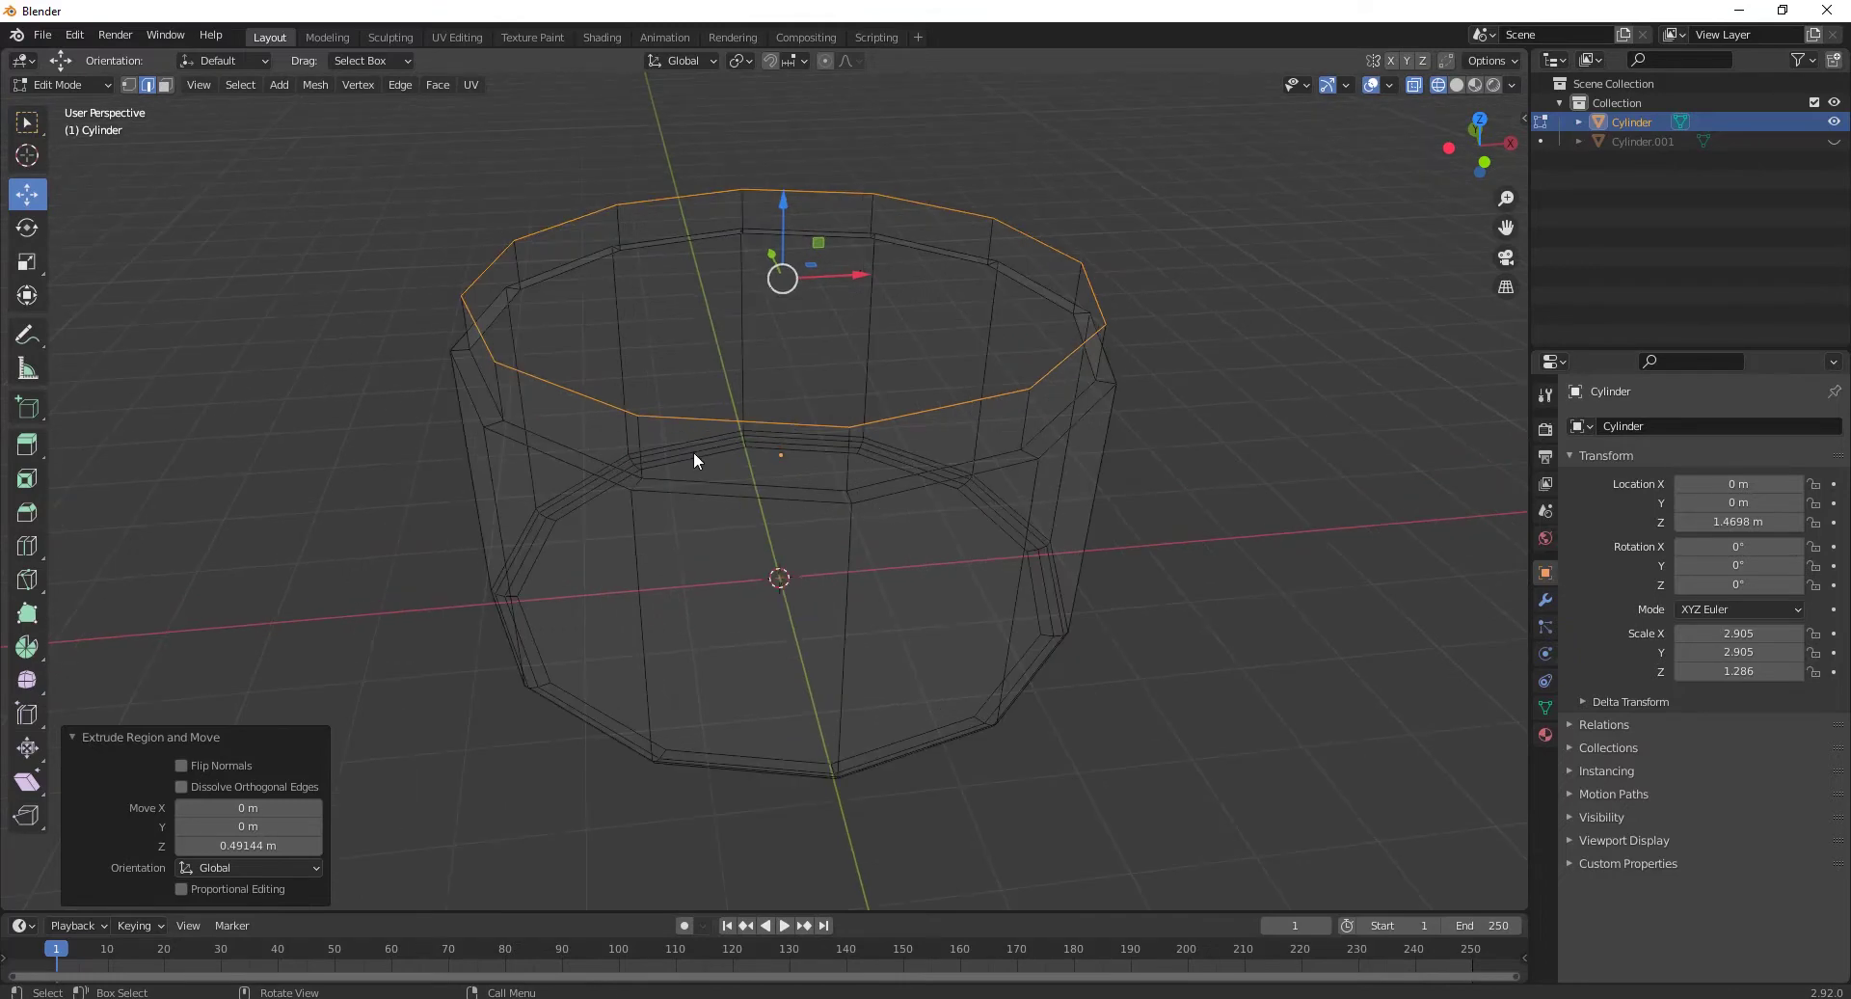
Step: Bevel the edge loop below the outer band at 0.0425 m width with 3 segments
key(shift+z)
click(761, 495)
alt+click(912, 489)
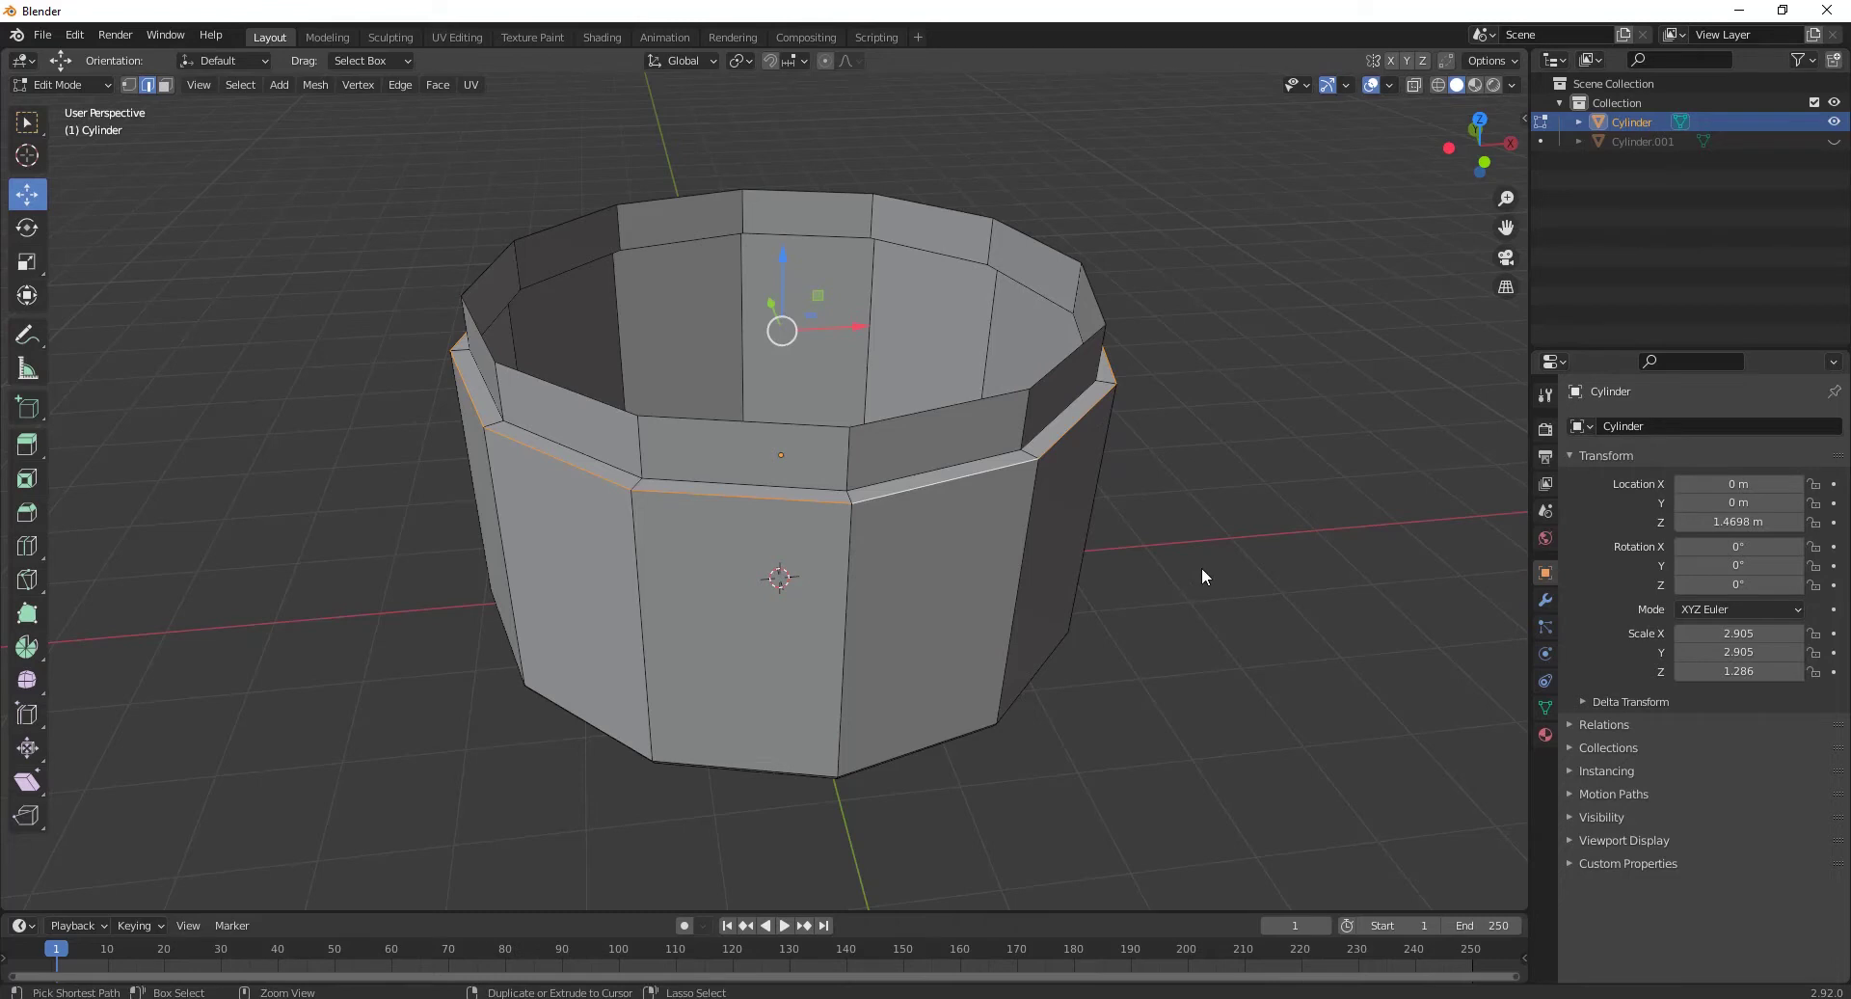
key(ctrl+b)
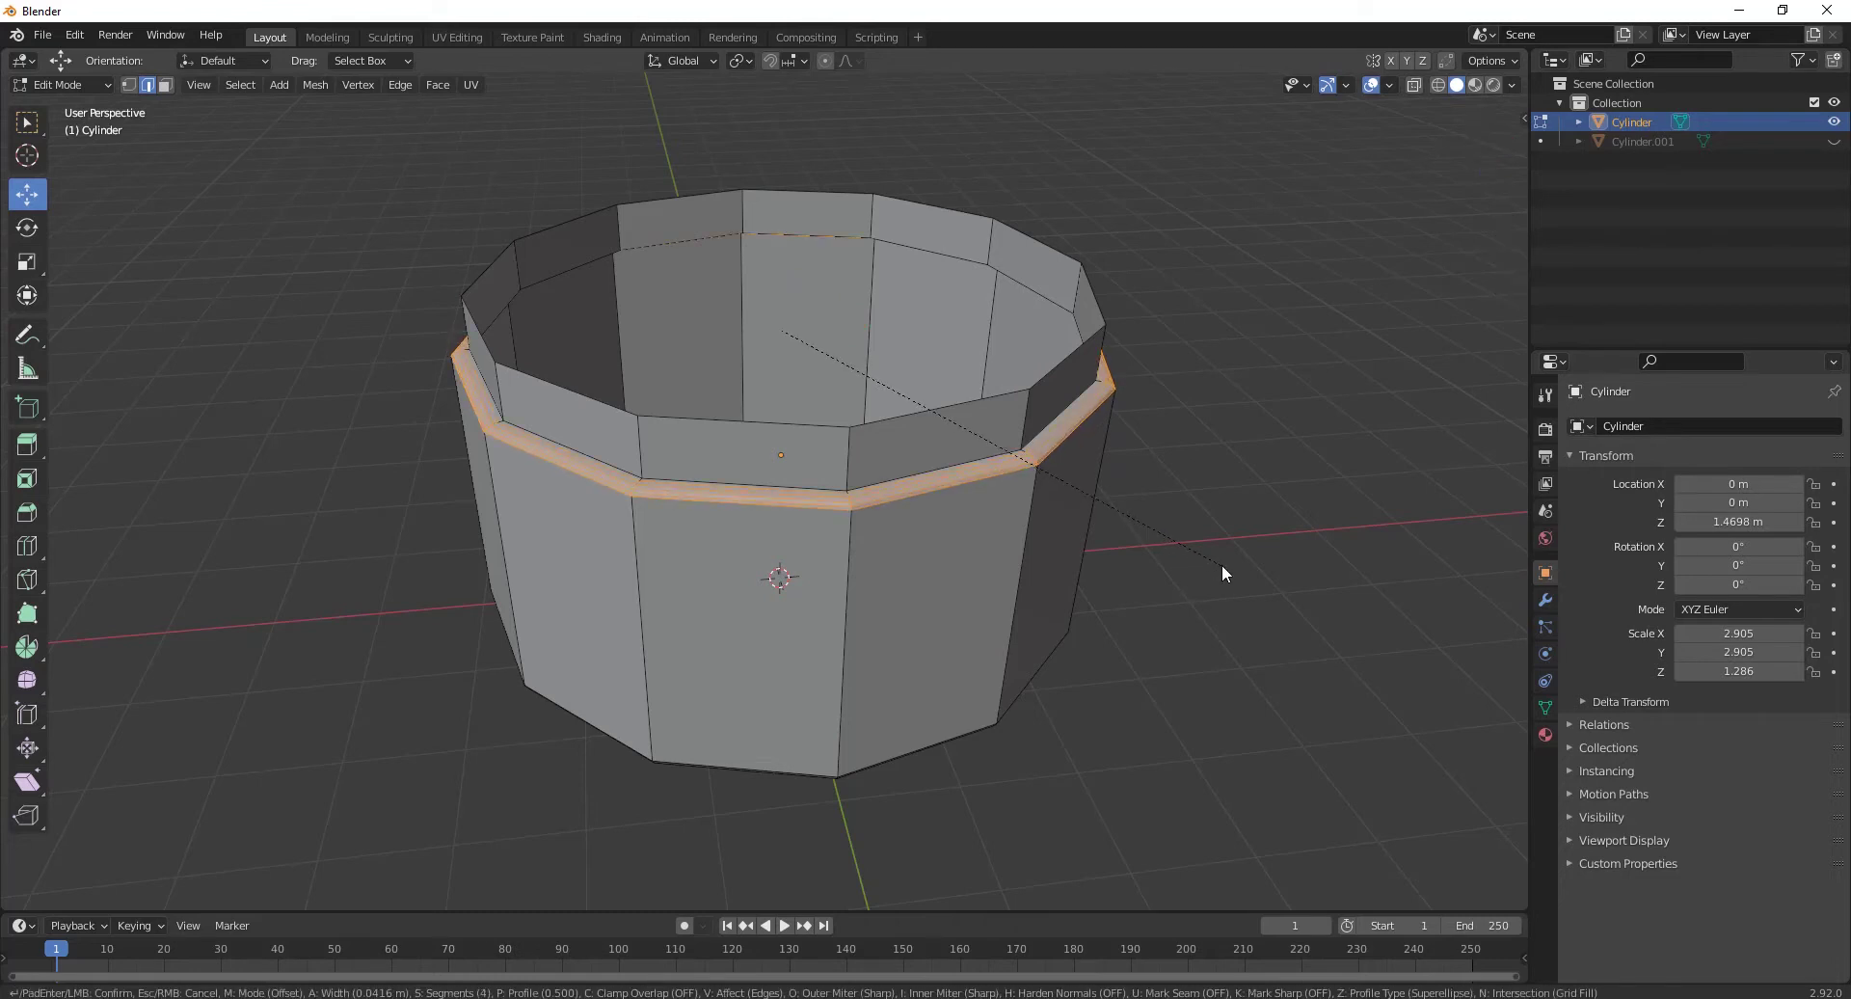
scroll(1222, 566, down, 2)
scroll(1222, 566, up, 1)
click(1220, 569)
Step: In front X-ray view, box-select the outer band's top rim edges
key(KP_7)
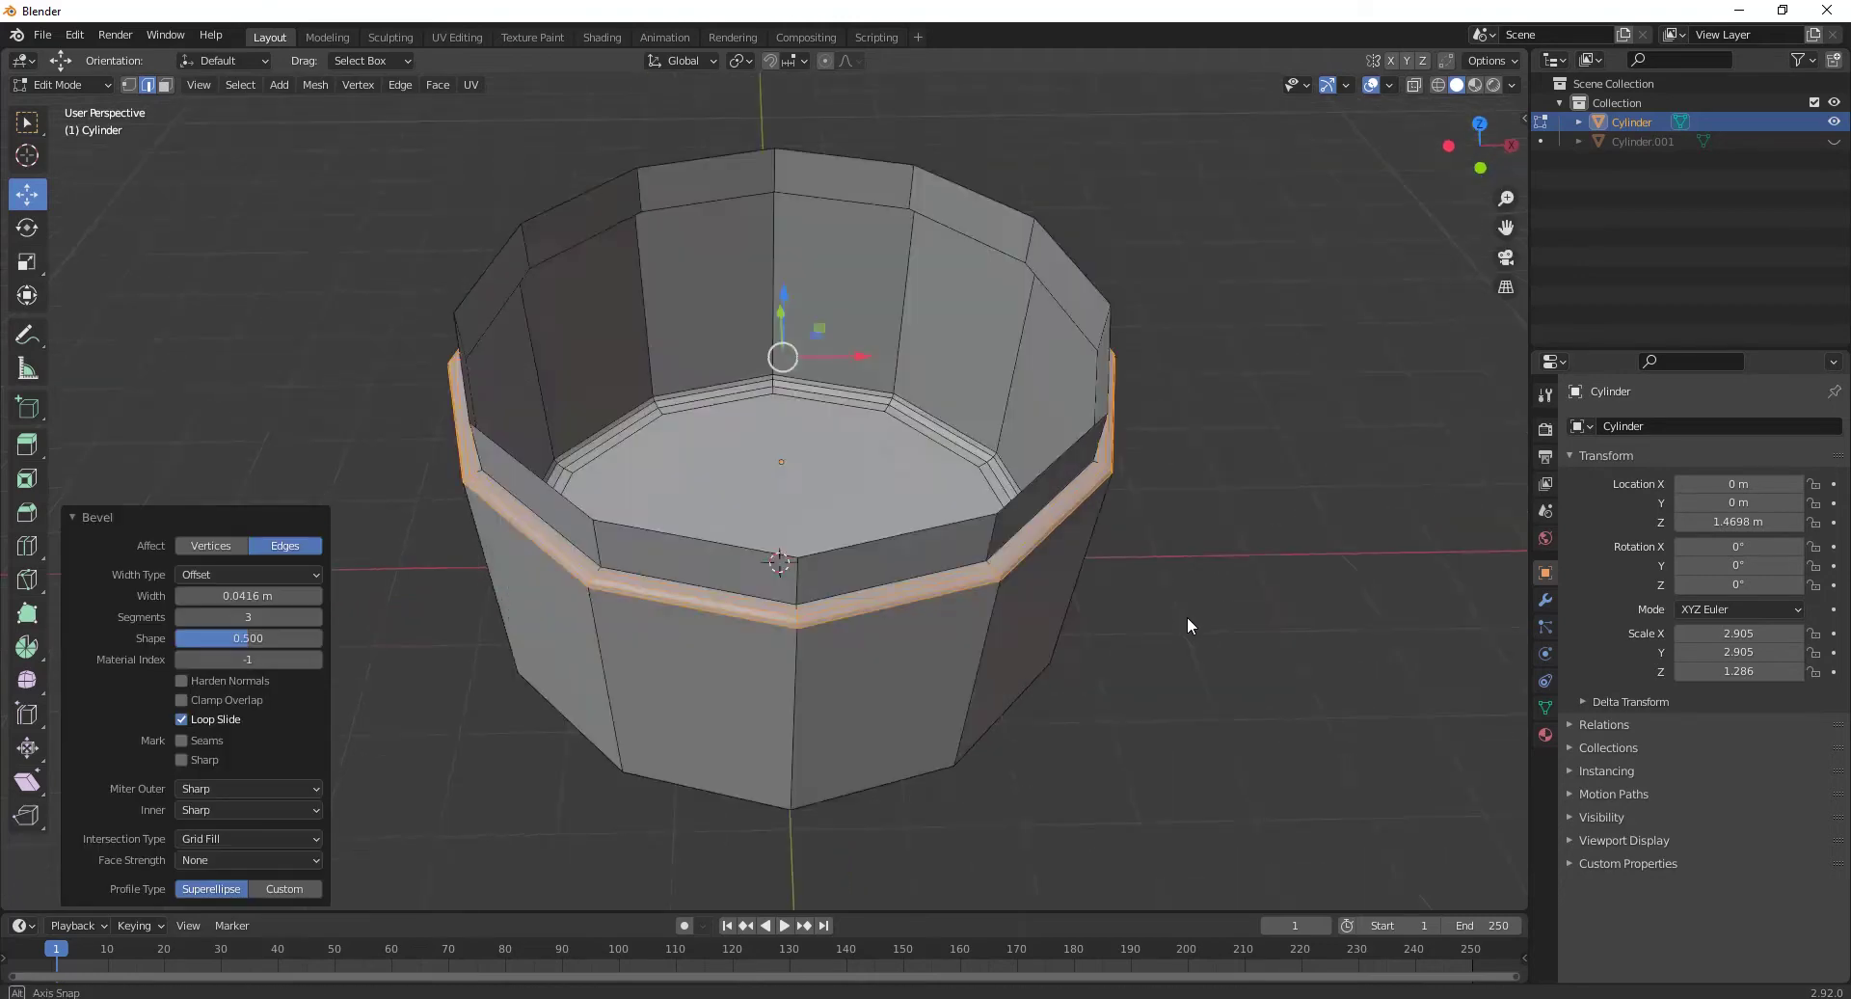
key(KP_1)
key(alt+z)
drag(284, 381, 1264, 331)
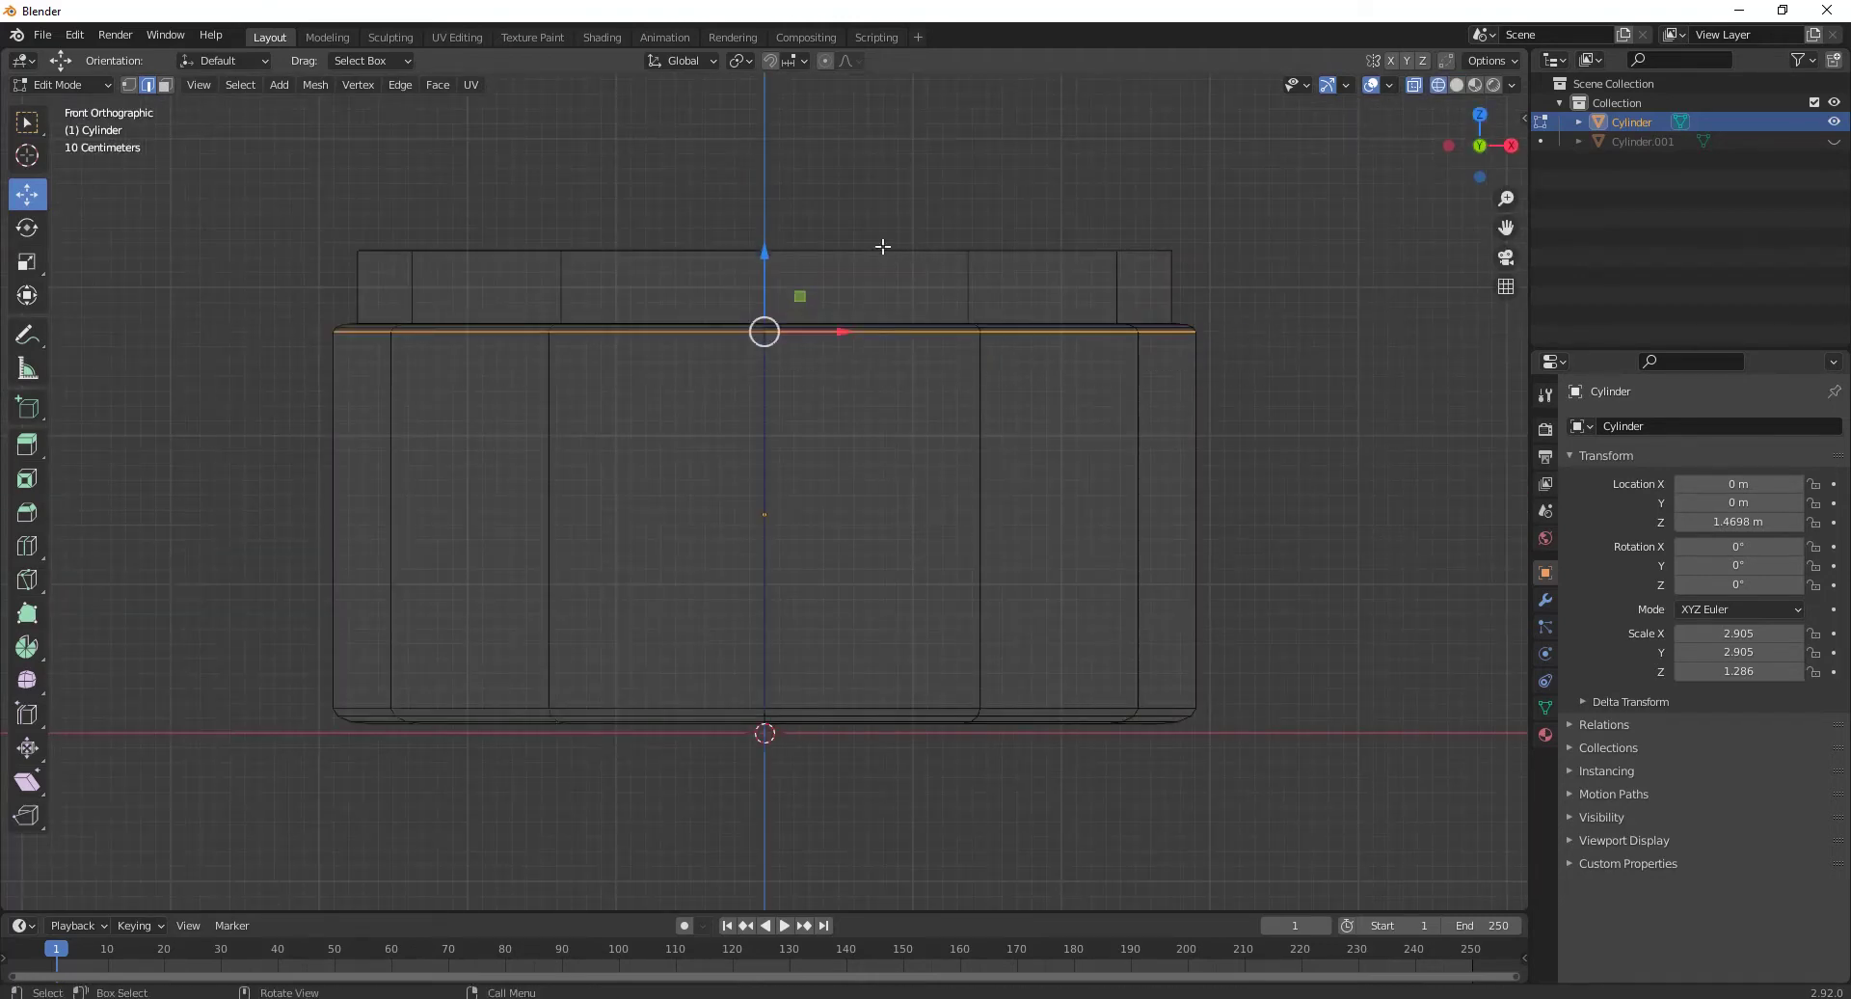
Step: Lower the selected rim edge loop by 0.04545 m and deselect everything
drag(764, 261, 769, 272)
click(1235, 479)
scroll(1060, 540, down, 1)
click(145, 522)
Step: Orbit around the pot in solid view to inspect it, ending in bottom view
middle_drag(741, 698, 748, 587)
key(shift+z)
scroll(699, 428, down, 1)
middle_drag(703, 371, 737, 531)
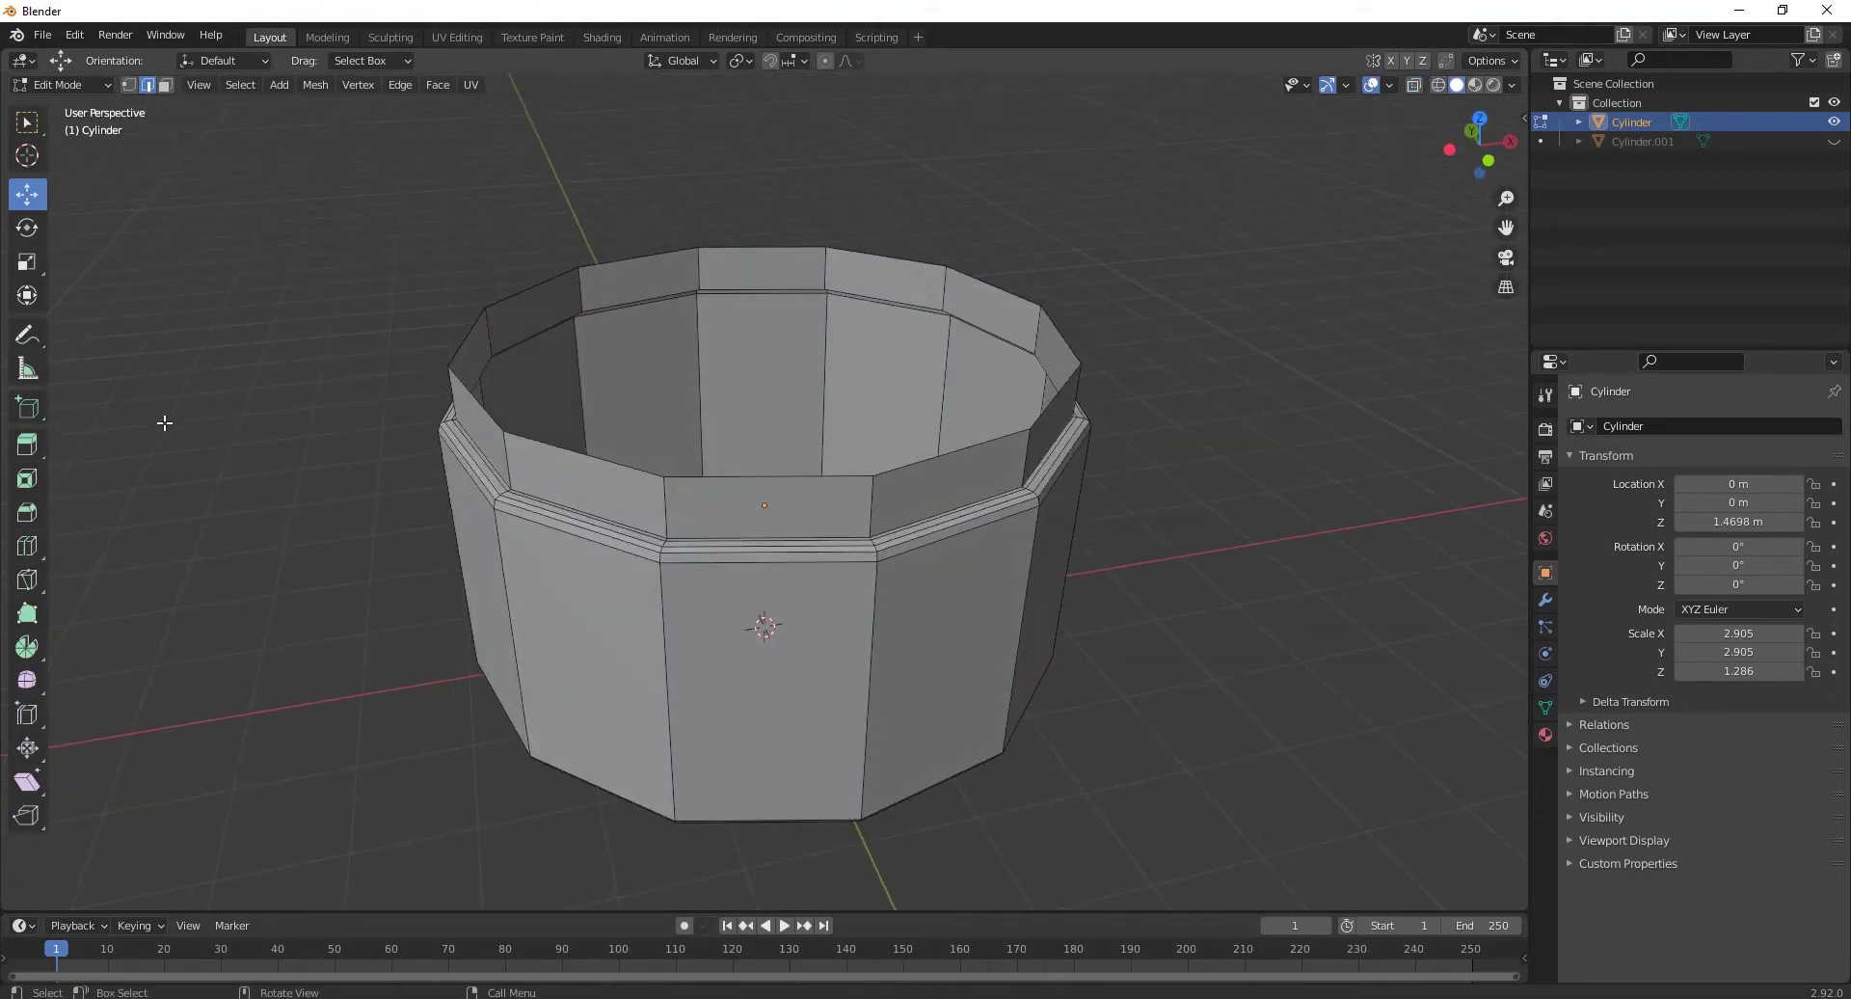
middle_drag(702, 604, 846, 682)
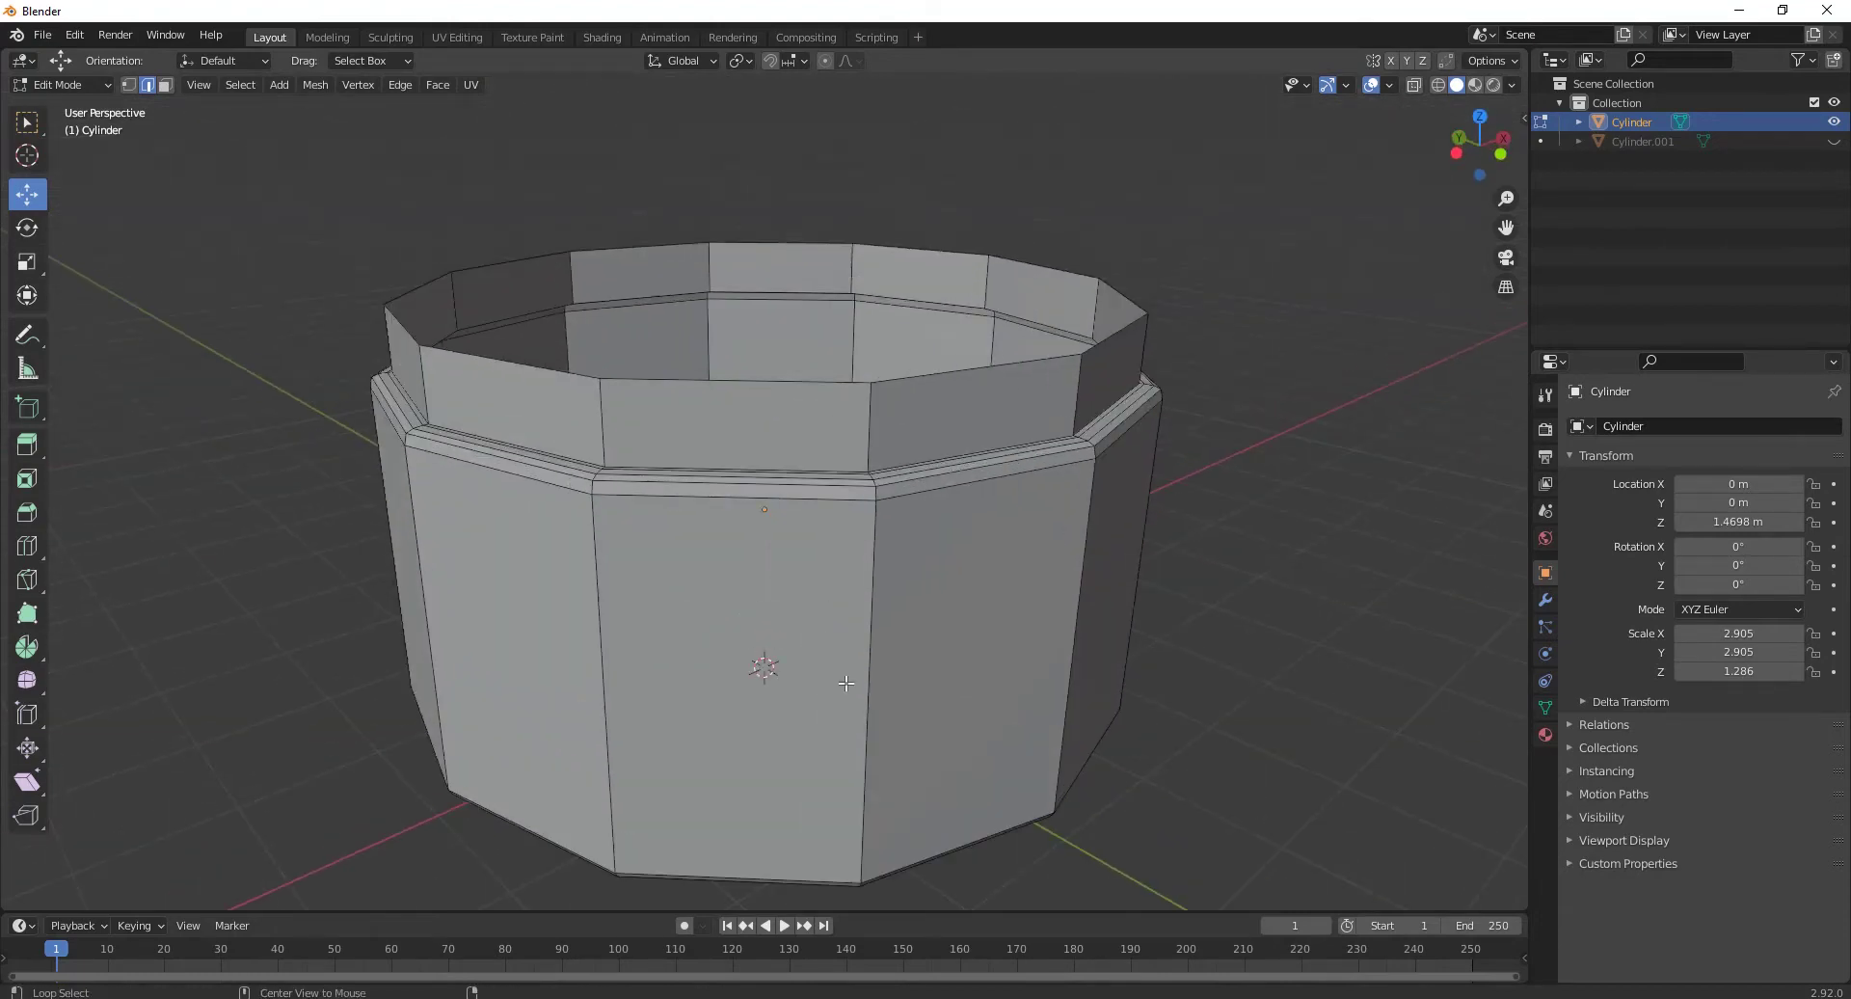
key(ctrl+KP_1)
Step: Extrude the pot's bottom face in place and scale it slightly inward
key(3)
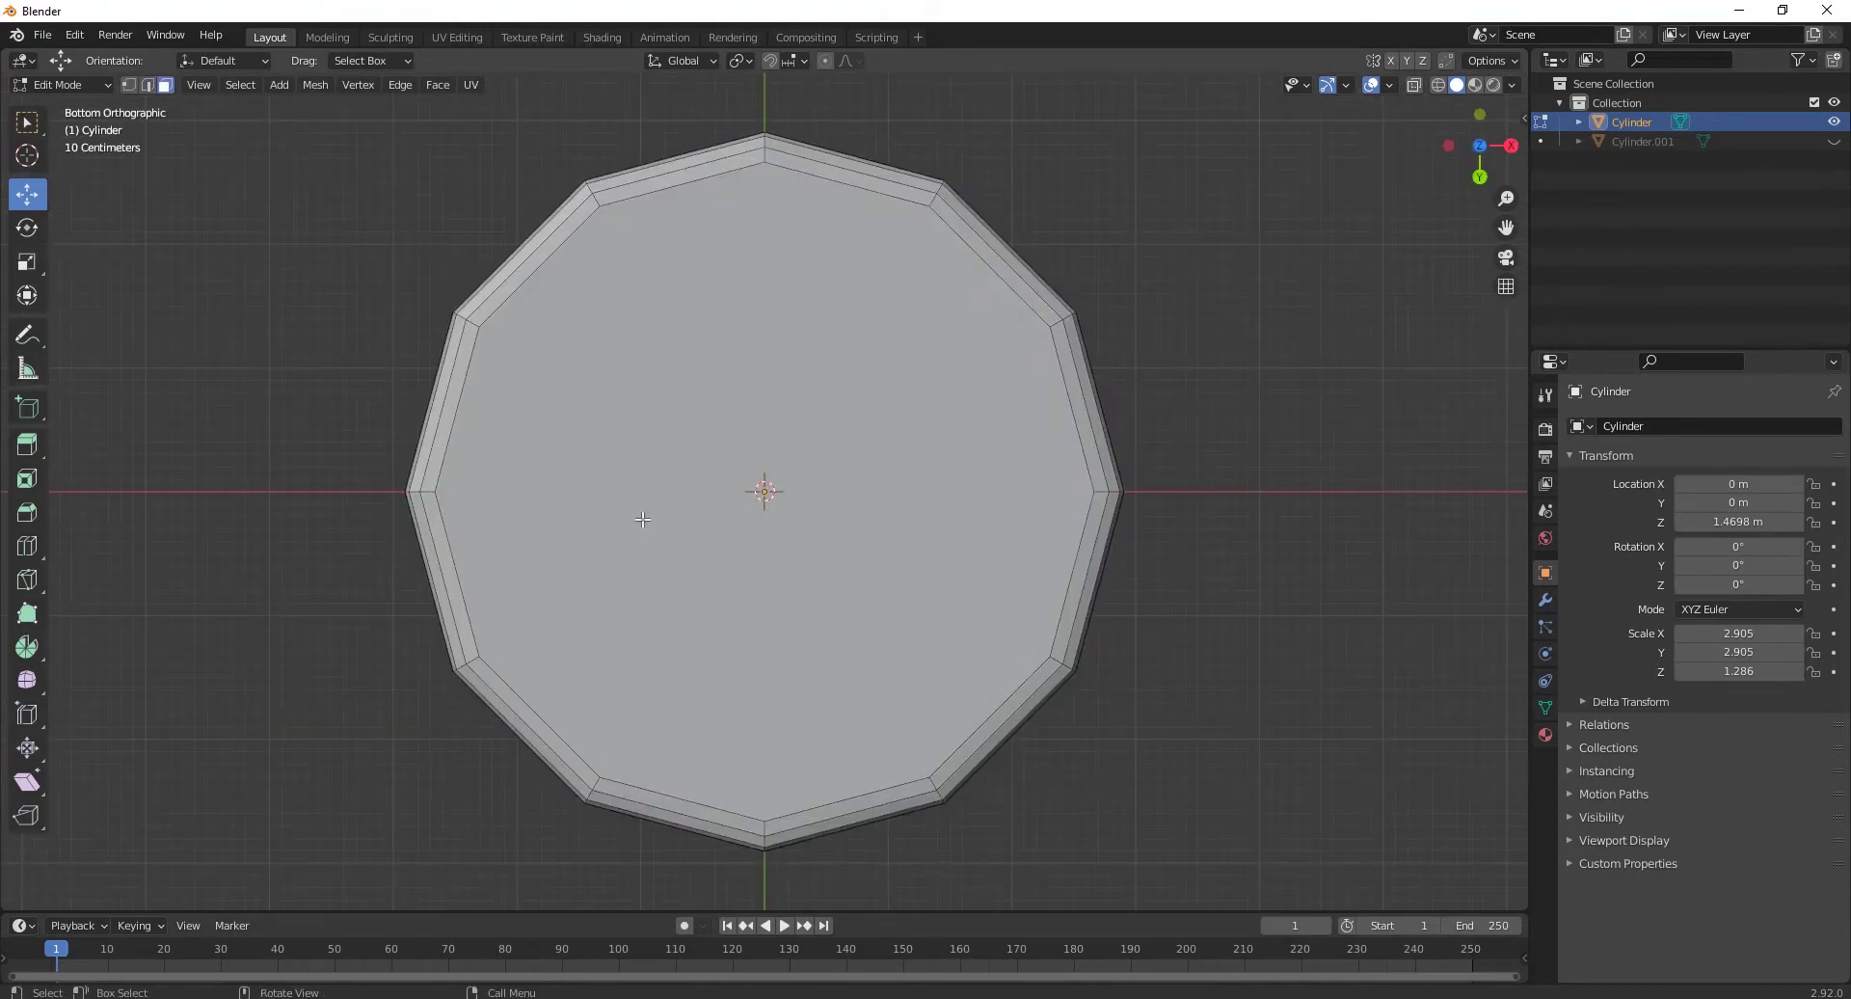
click(740, 517)
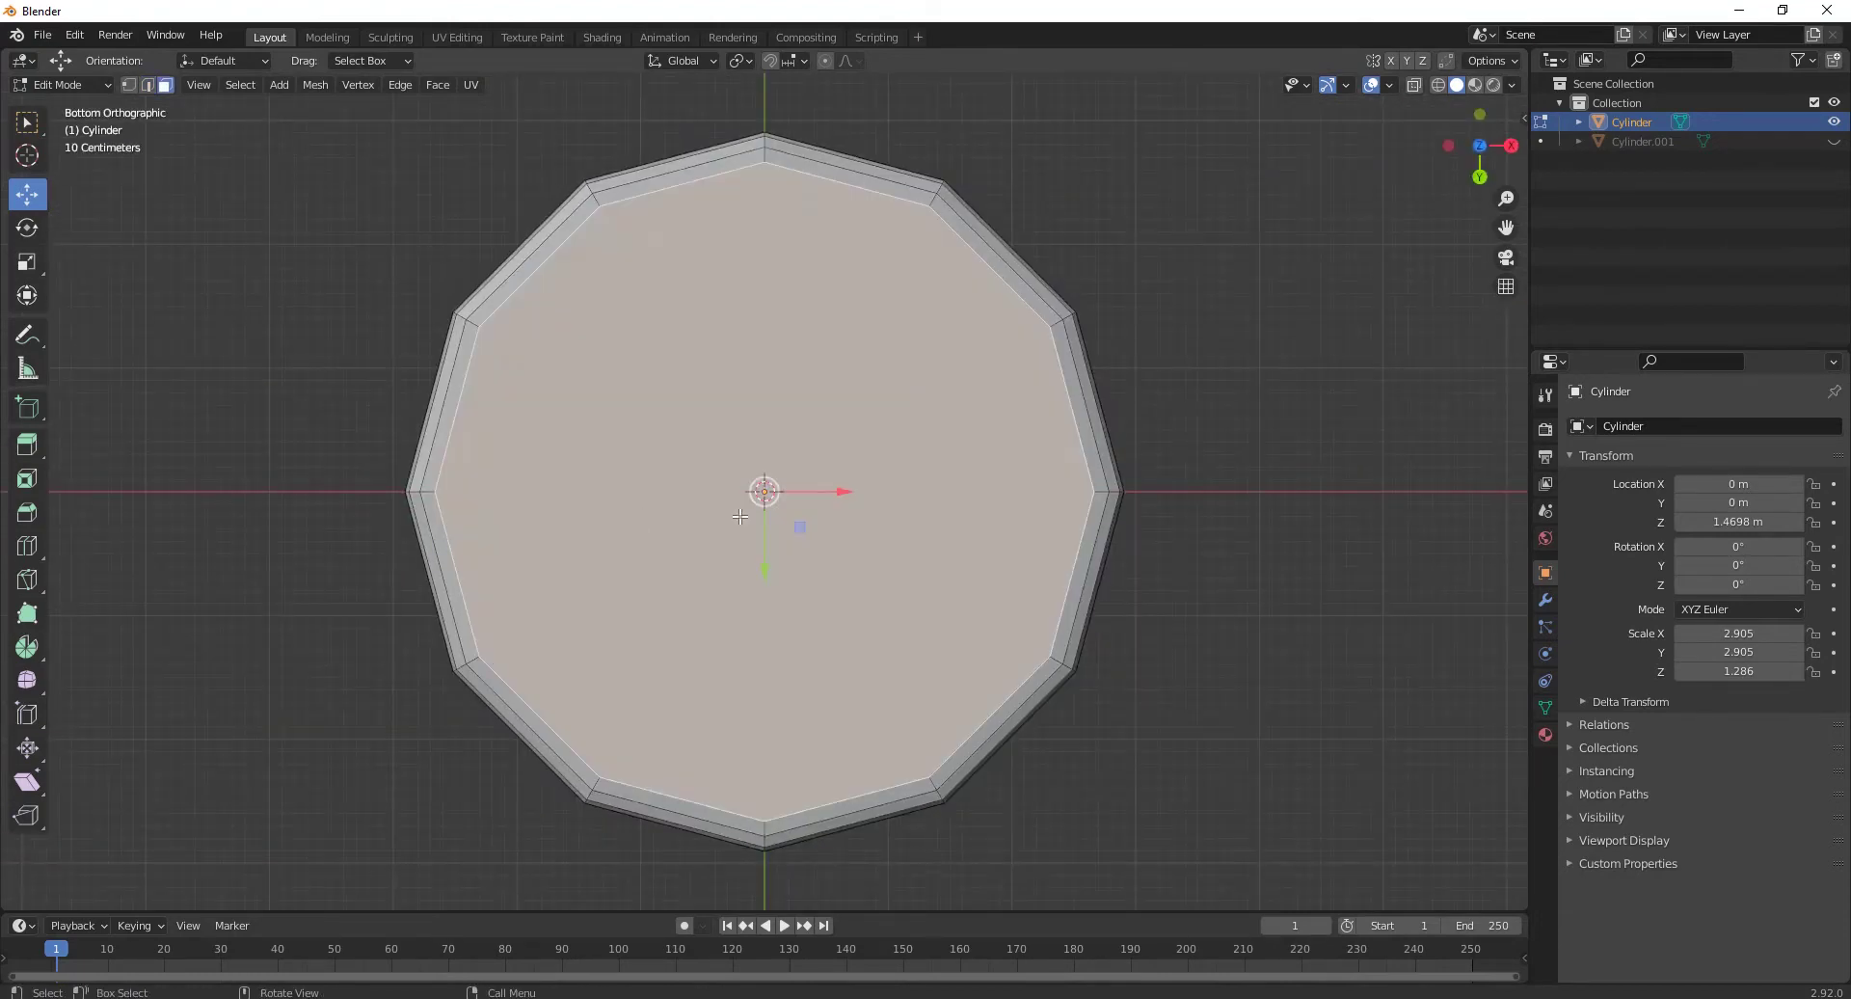
key(e)
click(1243, 560)
key(s)
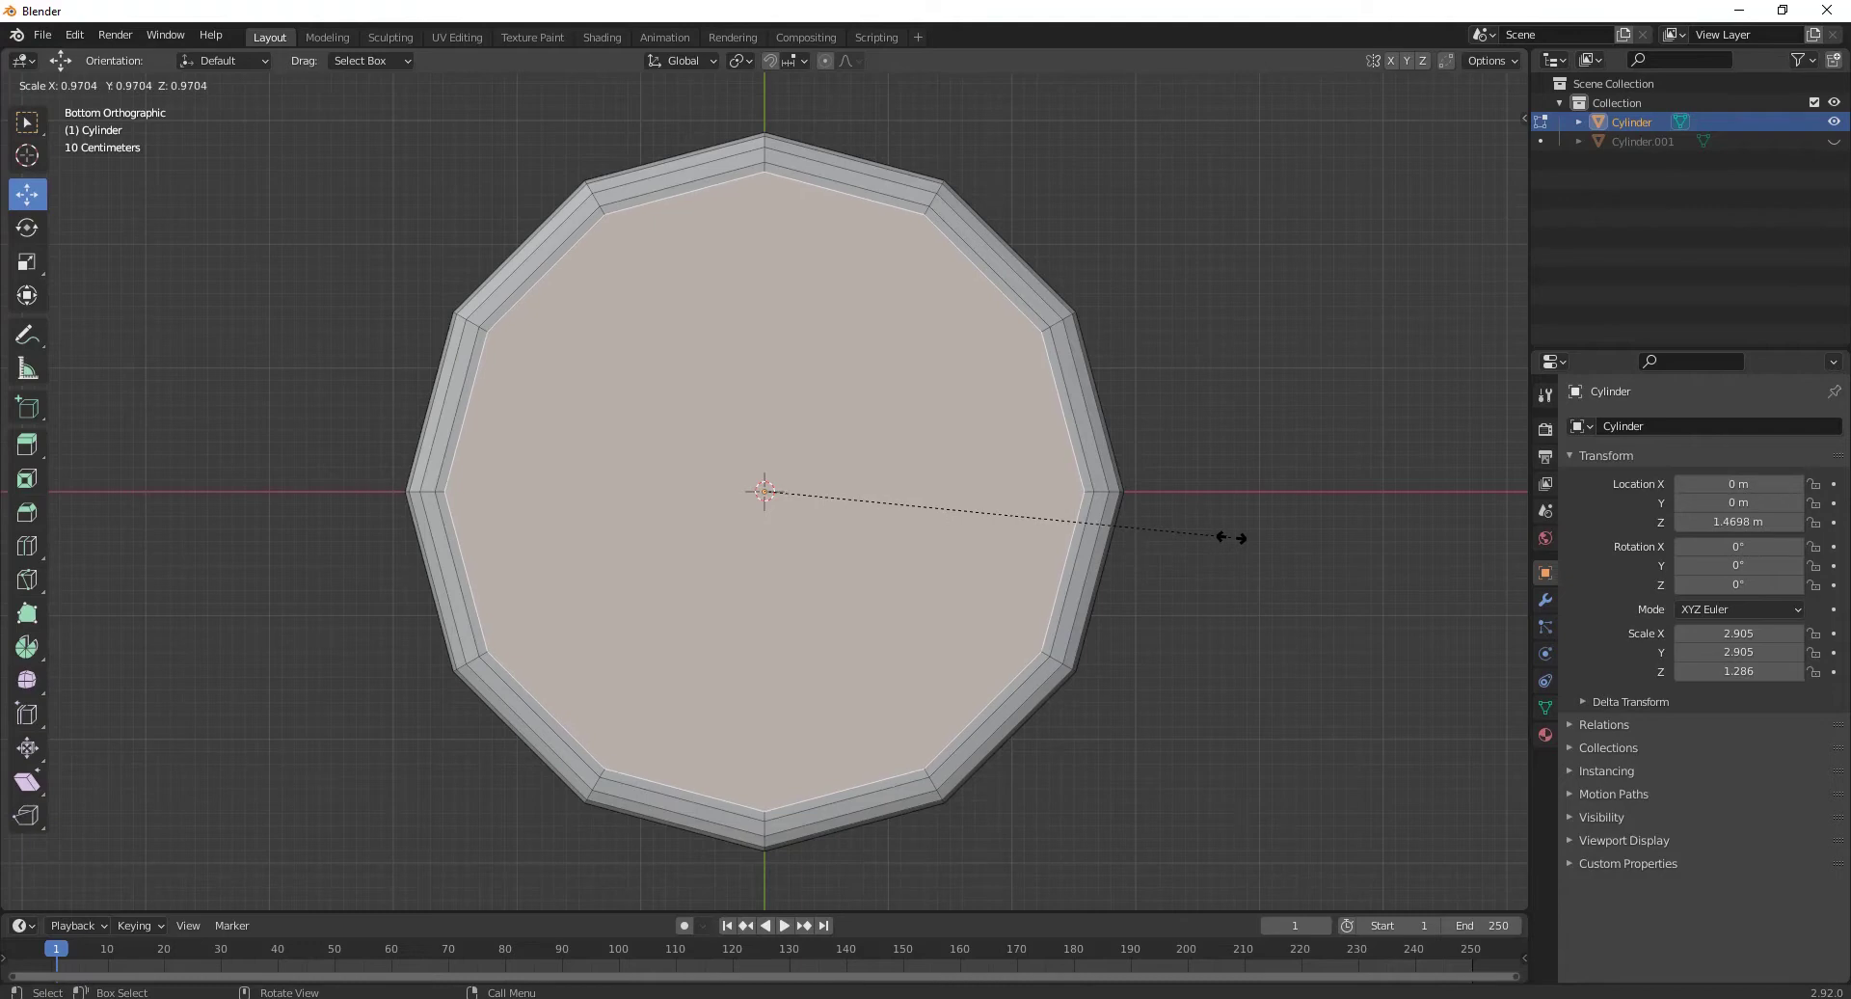
click(1241, 535)
key(s)
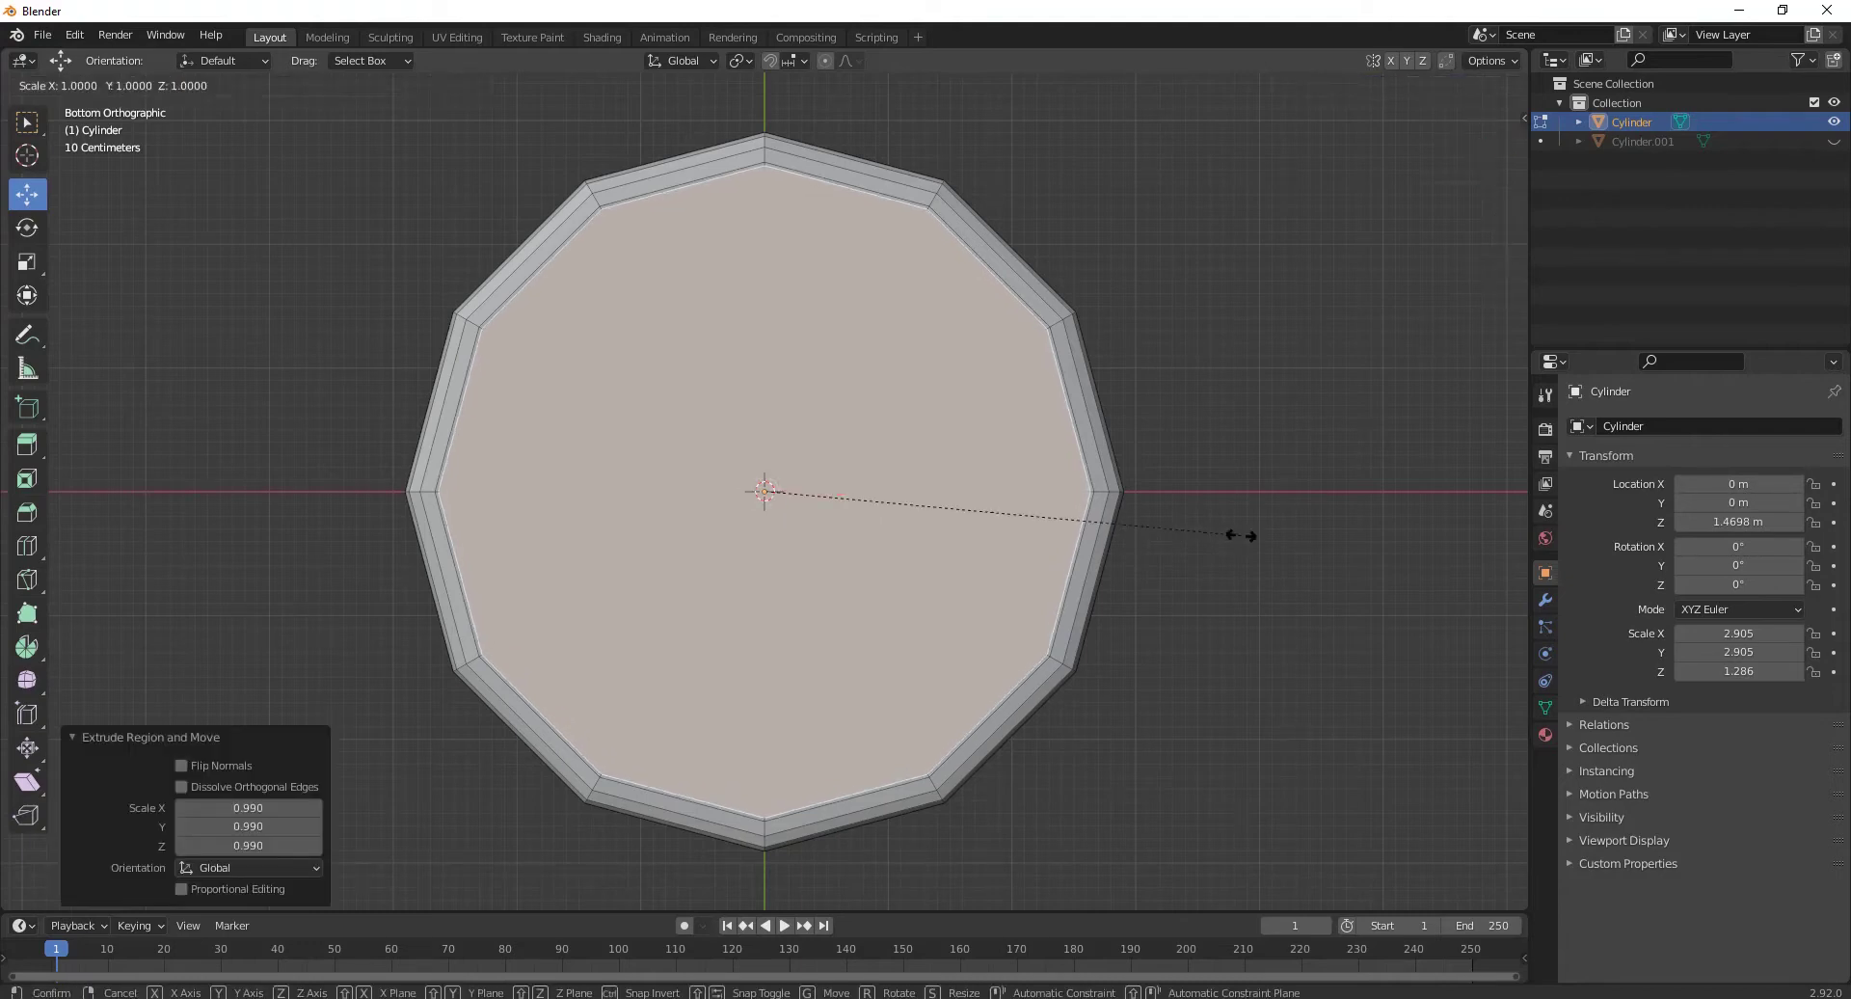
click(1197, 537)
key(ctrl+z)
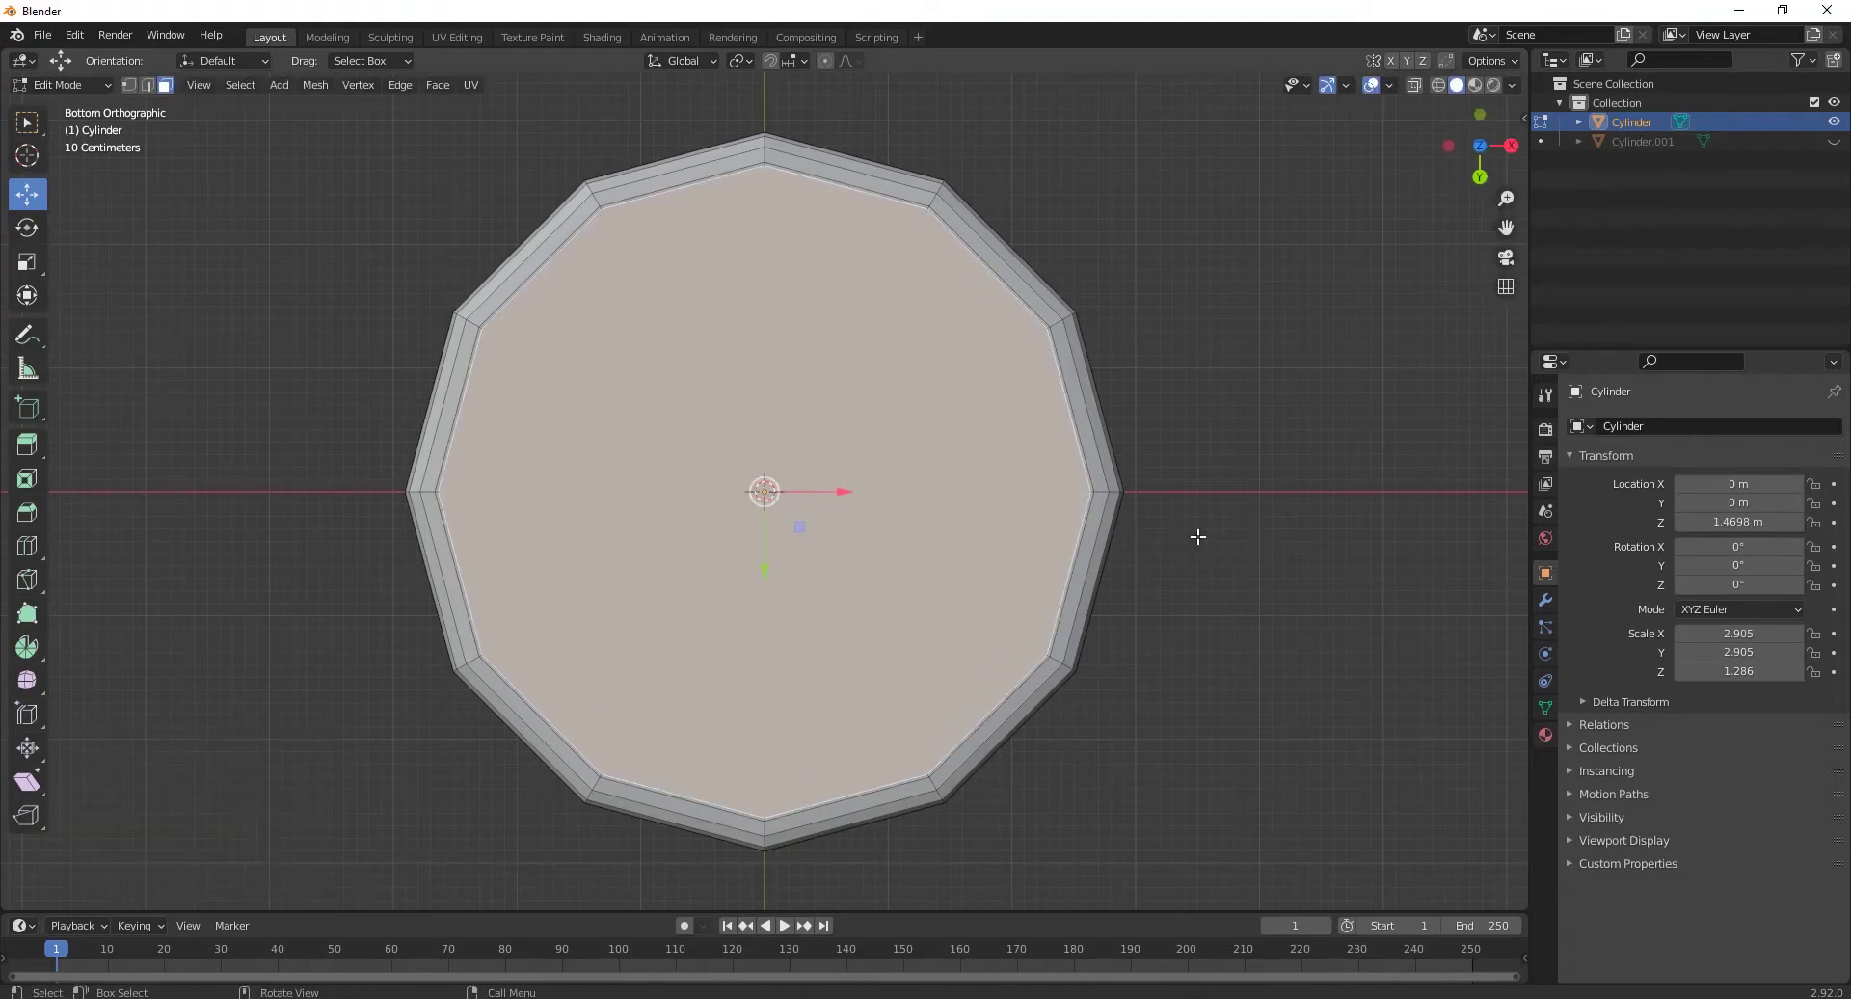
Step: Shrink the bottom face to 0.164 scale, leaving a thin outer ring
key(s)
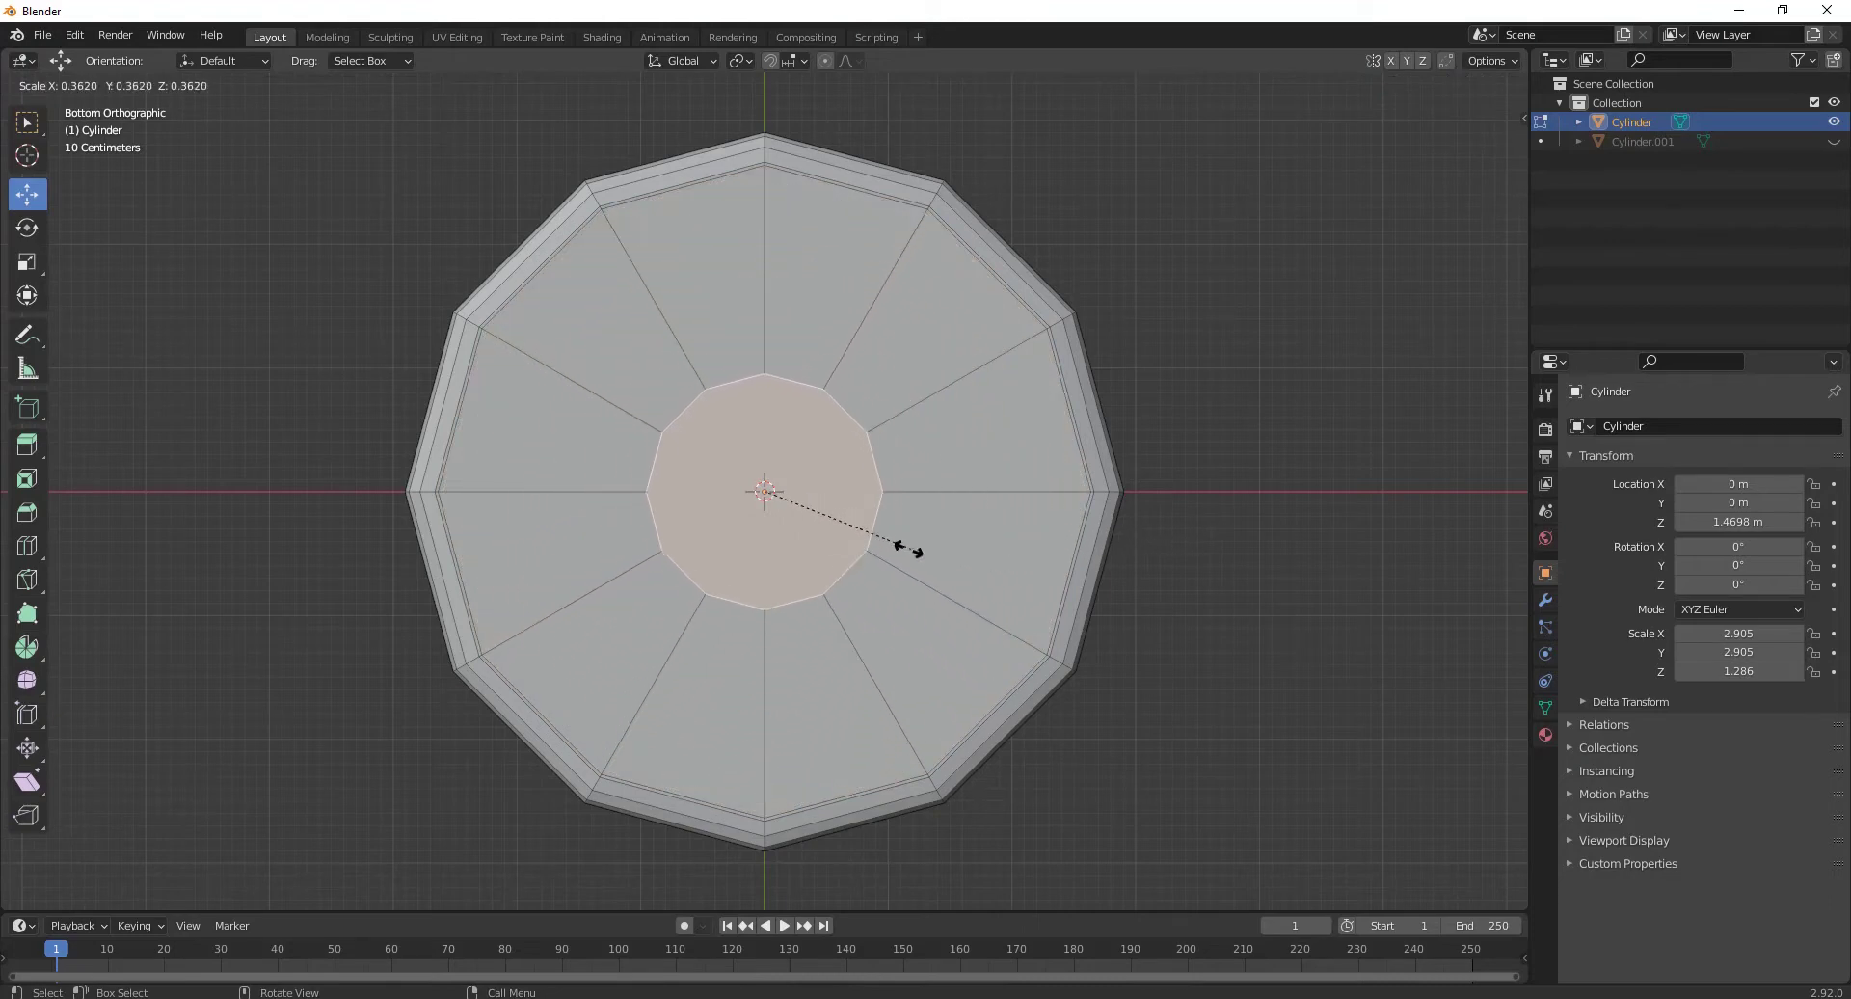
click(844, 532)
scroll(964, 533, up, 6)
key(s)
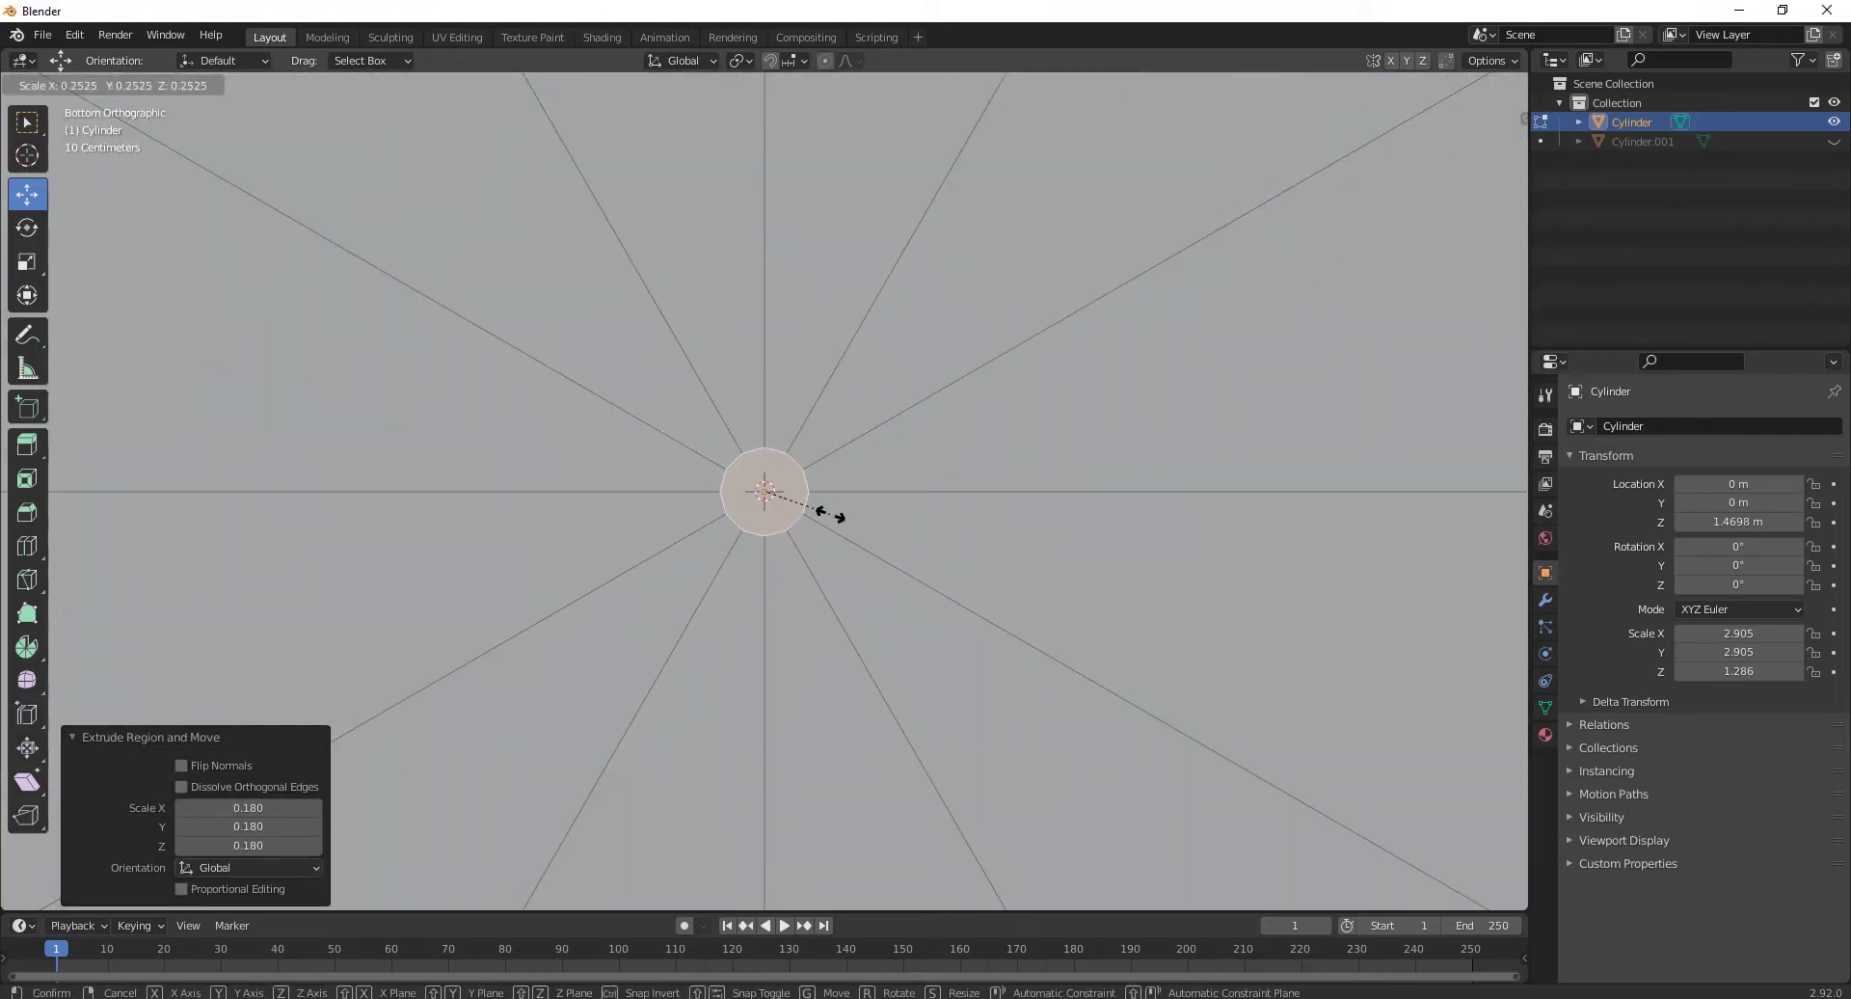
click(807, 513)
Step: Extrude the small centre face about 0.011 m inward and add a loop cut across the bottom
middle_drag(963, 545, 922, 665)
scroll(943, 614, down, 7)
scroll(923, 665, up, 4)
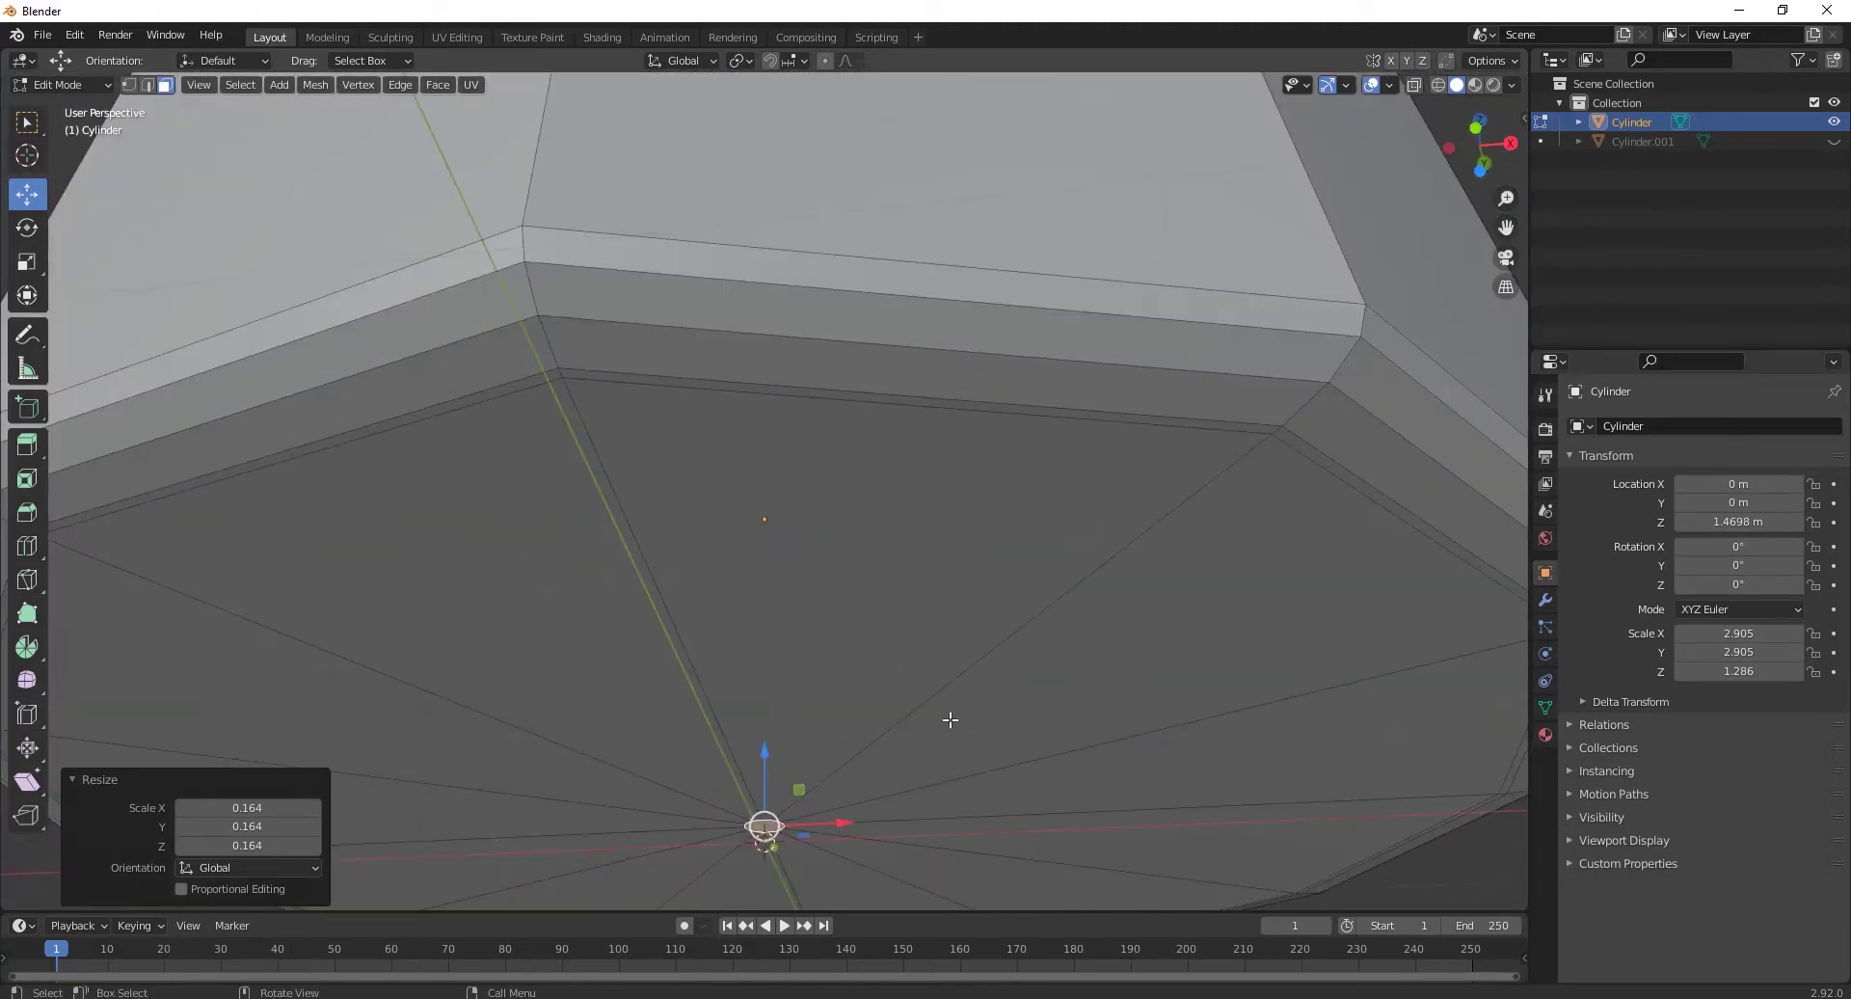
shift+middle_drag(878, 758, 900, 611)
key(e)
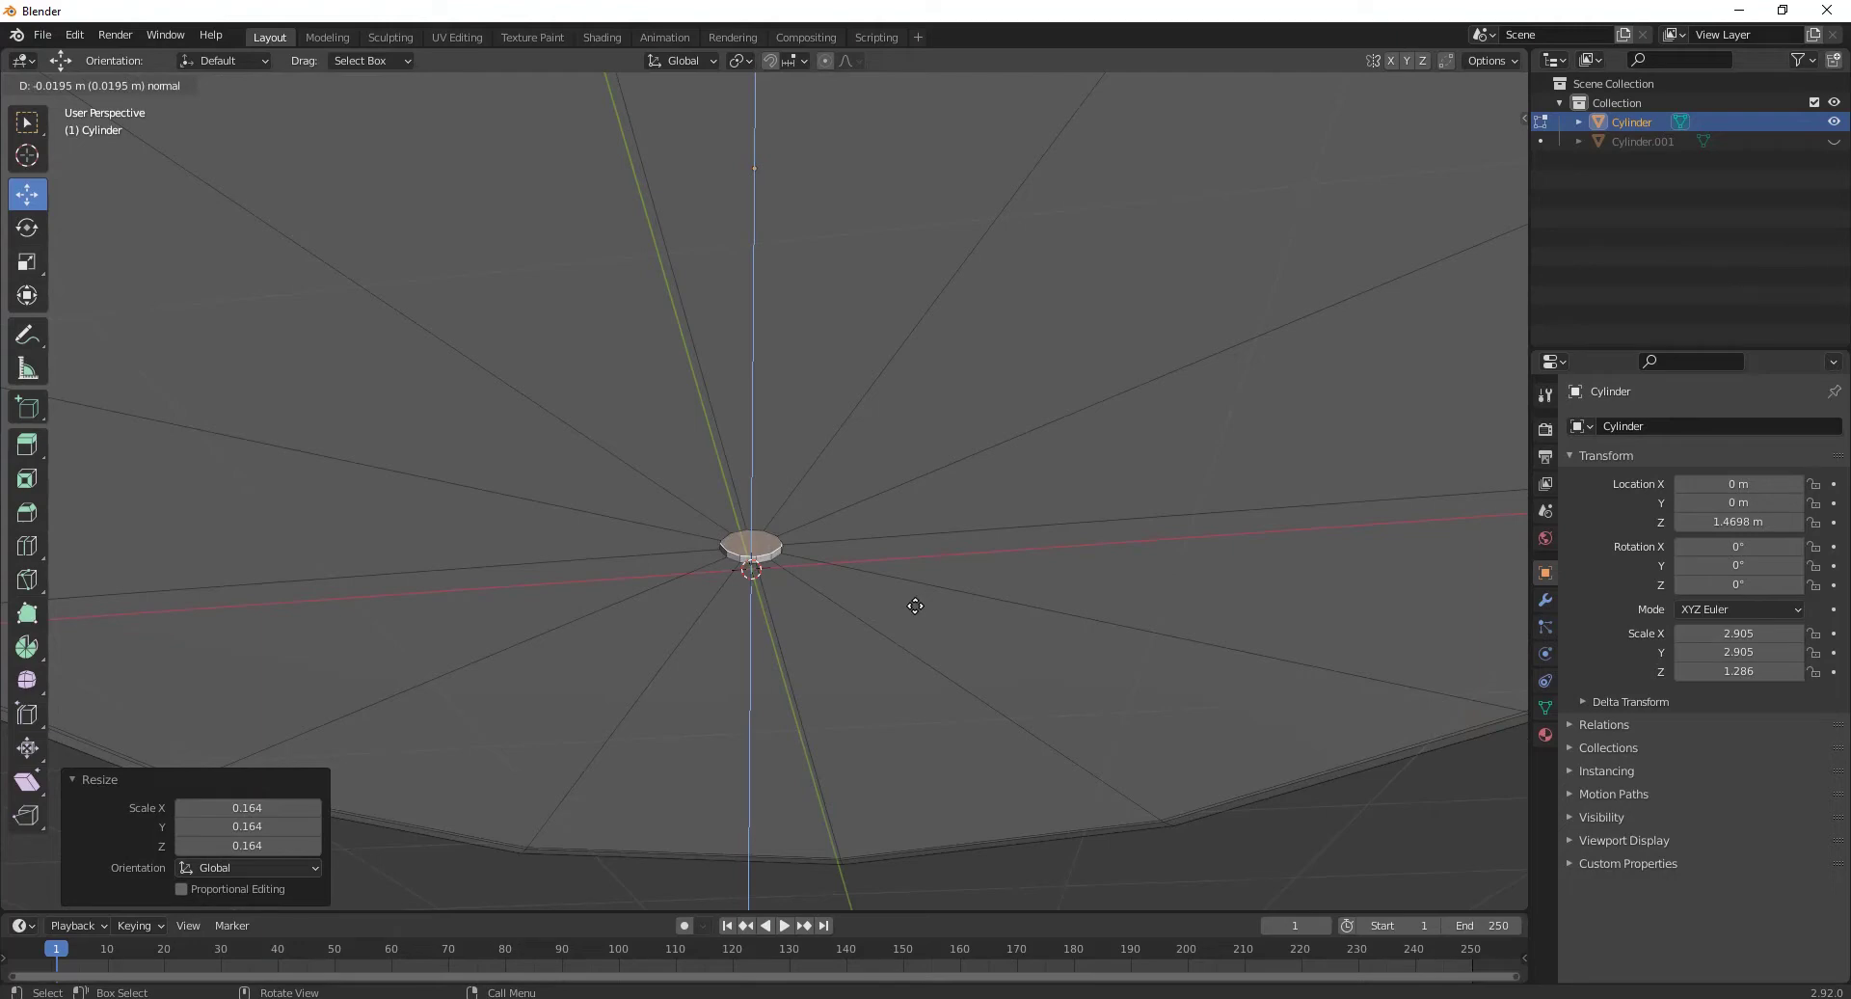
click(915, 608)
click(27, 545)
drag(499, 425, 1124, 673)
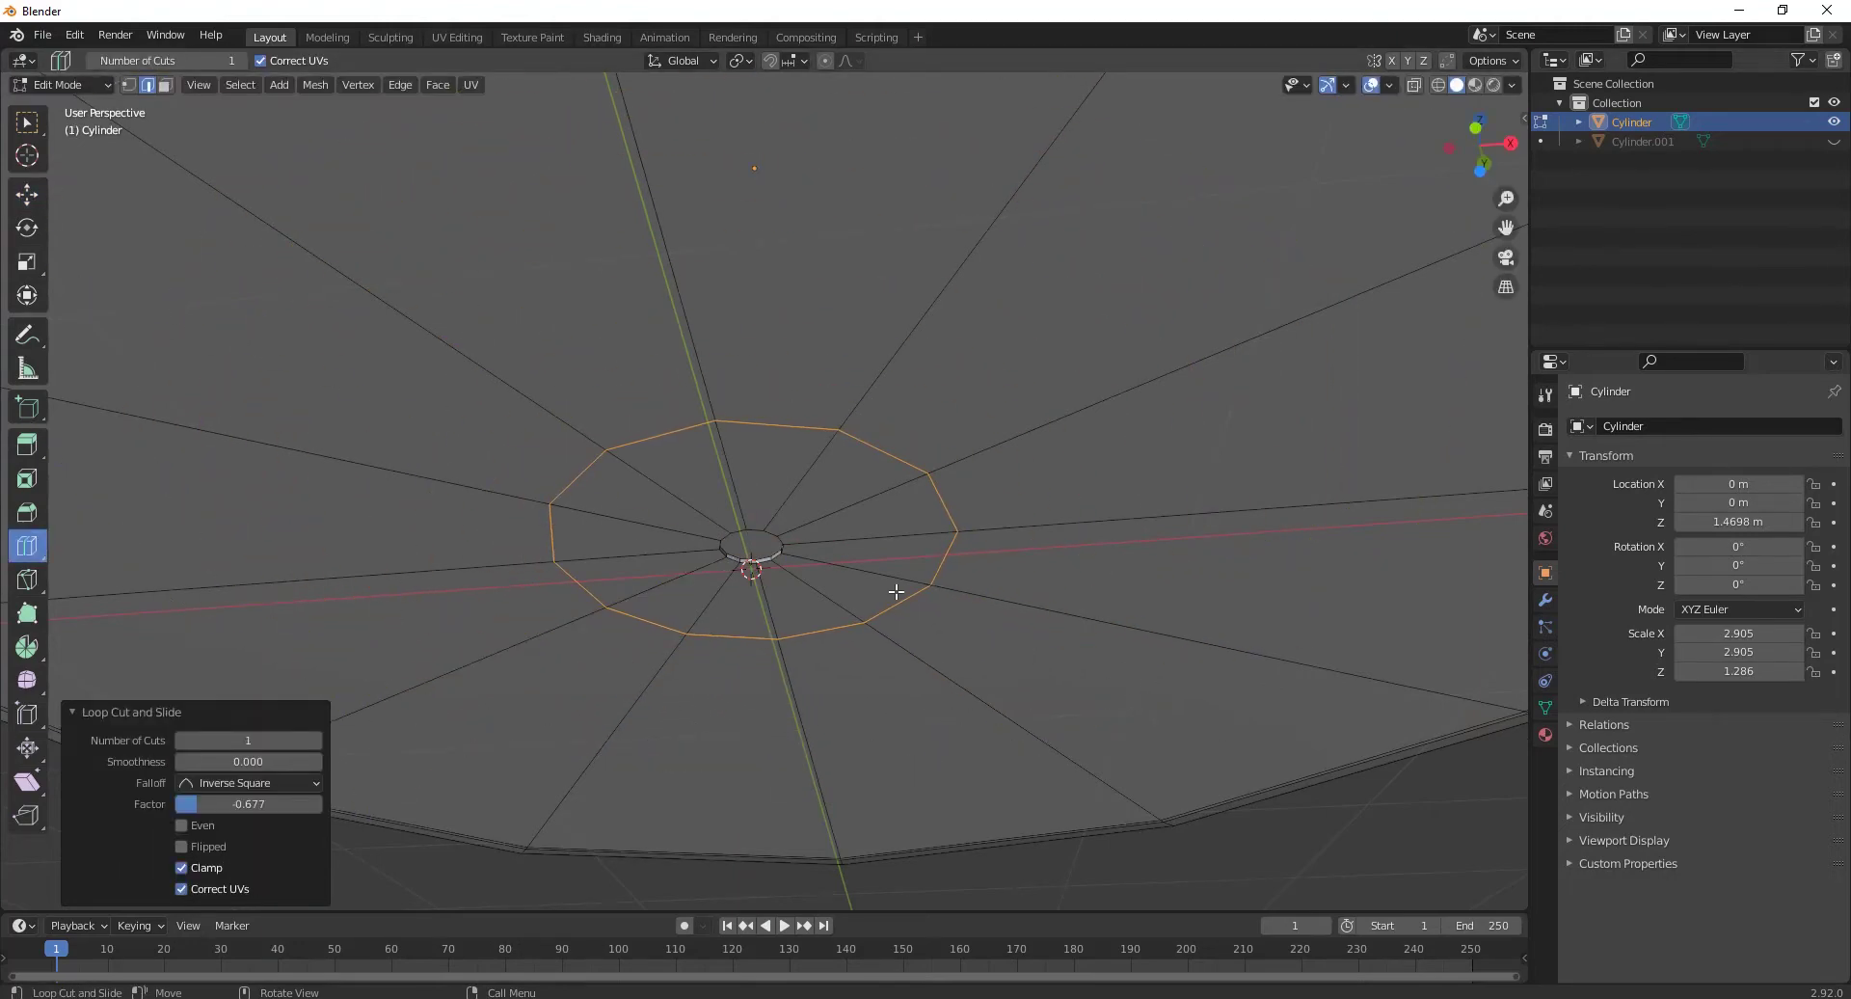
Step: Scale the new base edge loop inward toward the tiny centre face
key(s)
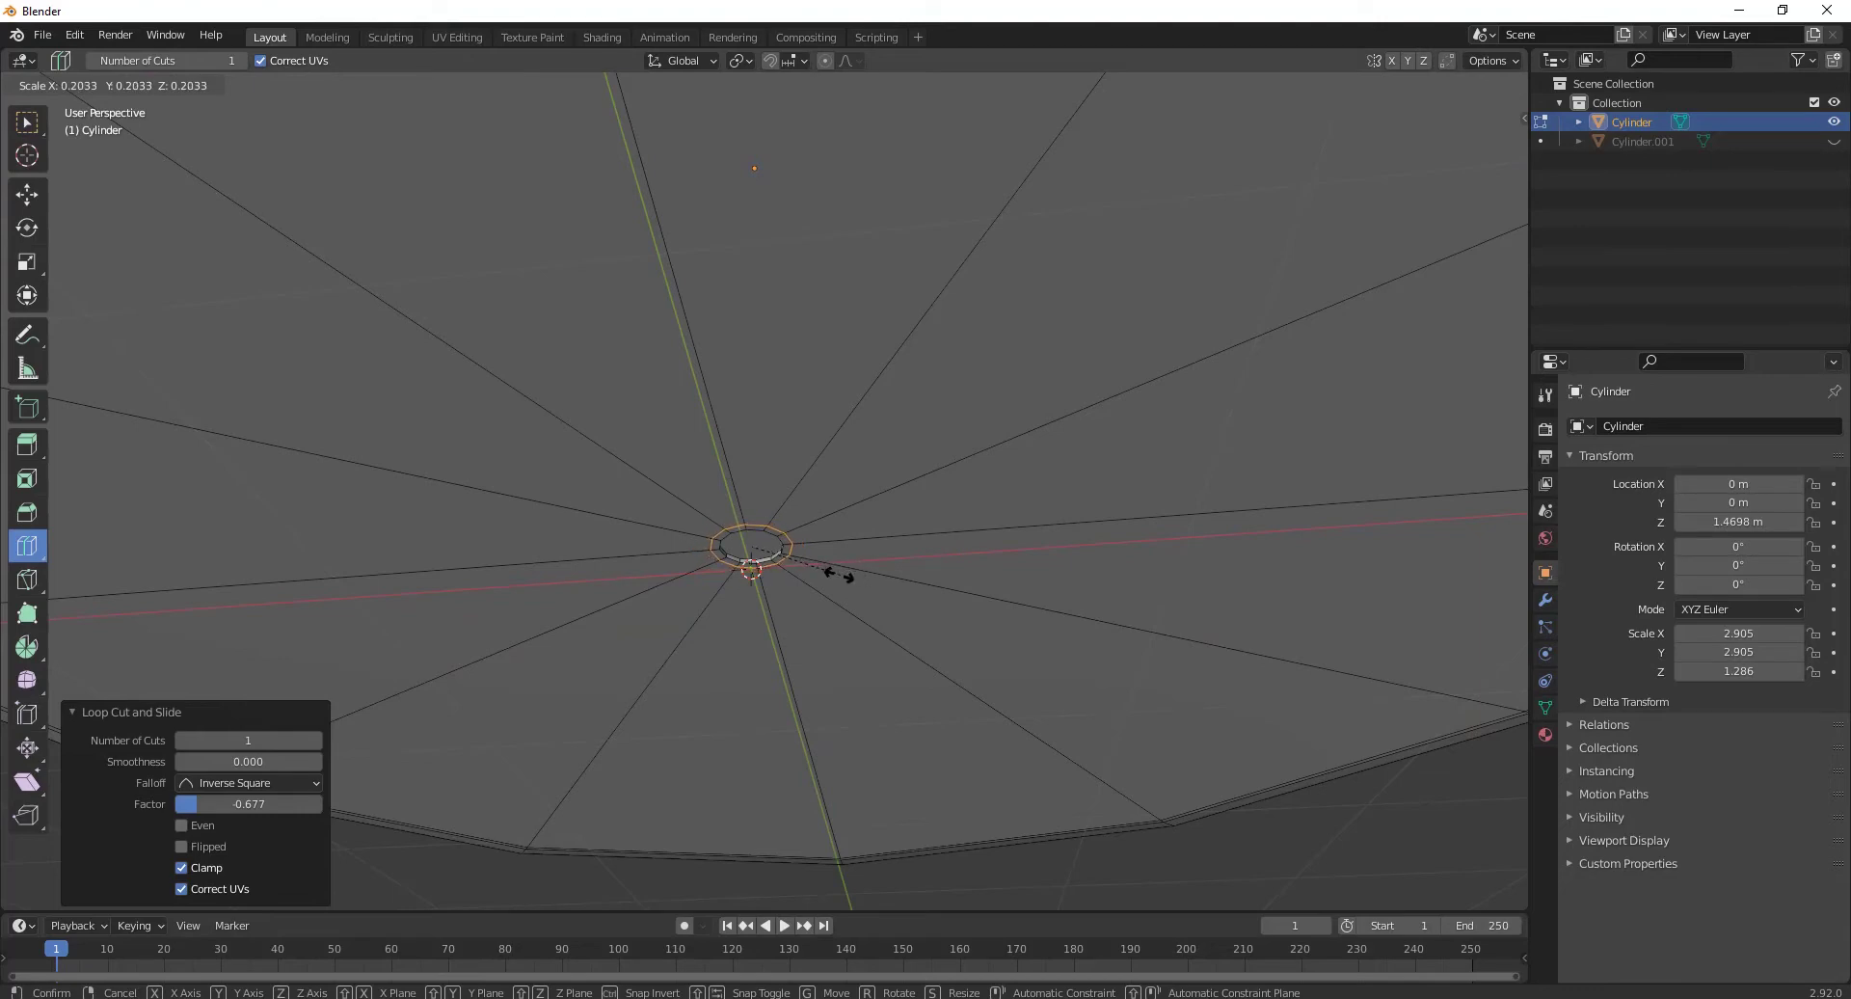
click(827, 574)
scroll(827, 569, up, 4)
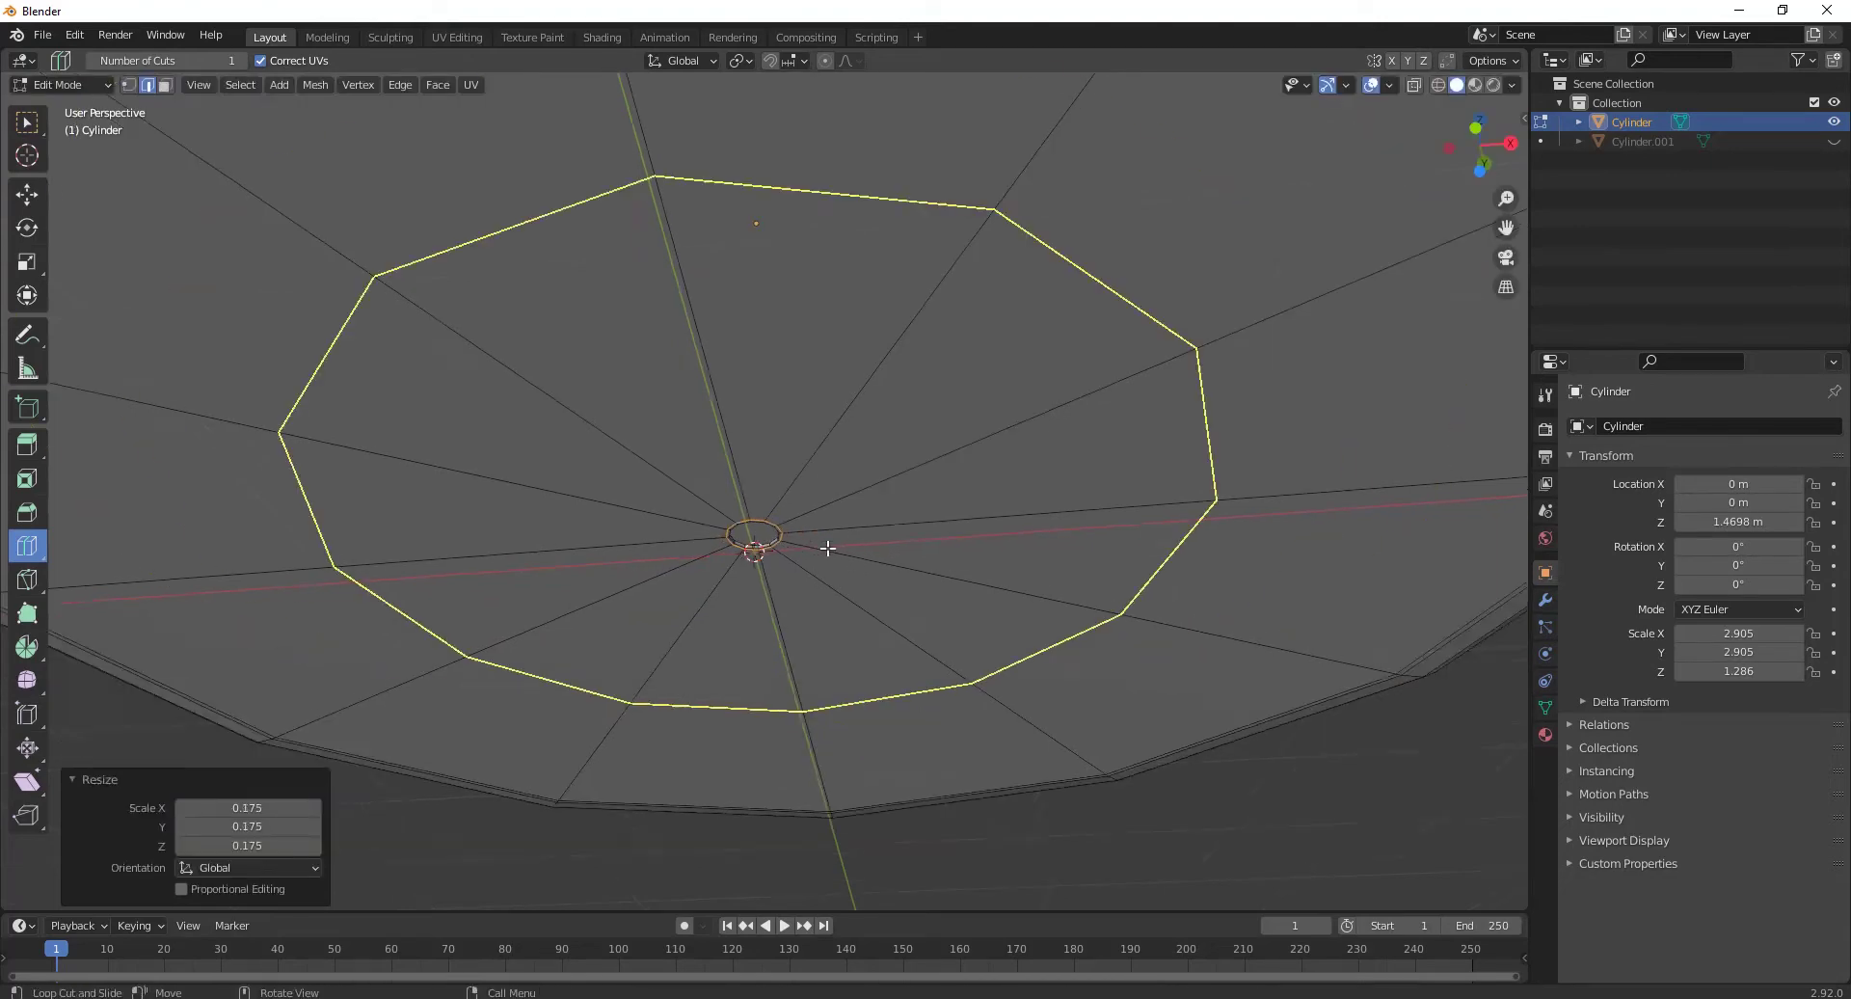
middle_drag(826, 542, 859, 466)
Step: Cut another edge loop across the base and slide it into the outer ring
drag(859, 466, 1194, 437)
scroll(747, 582, up, 2)
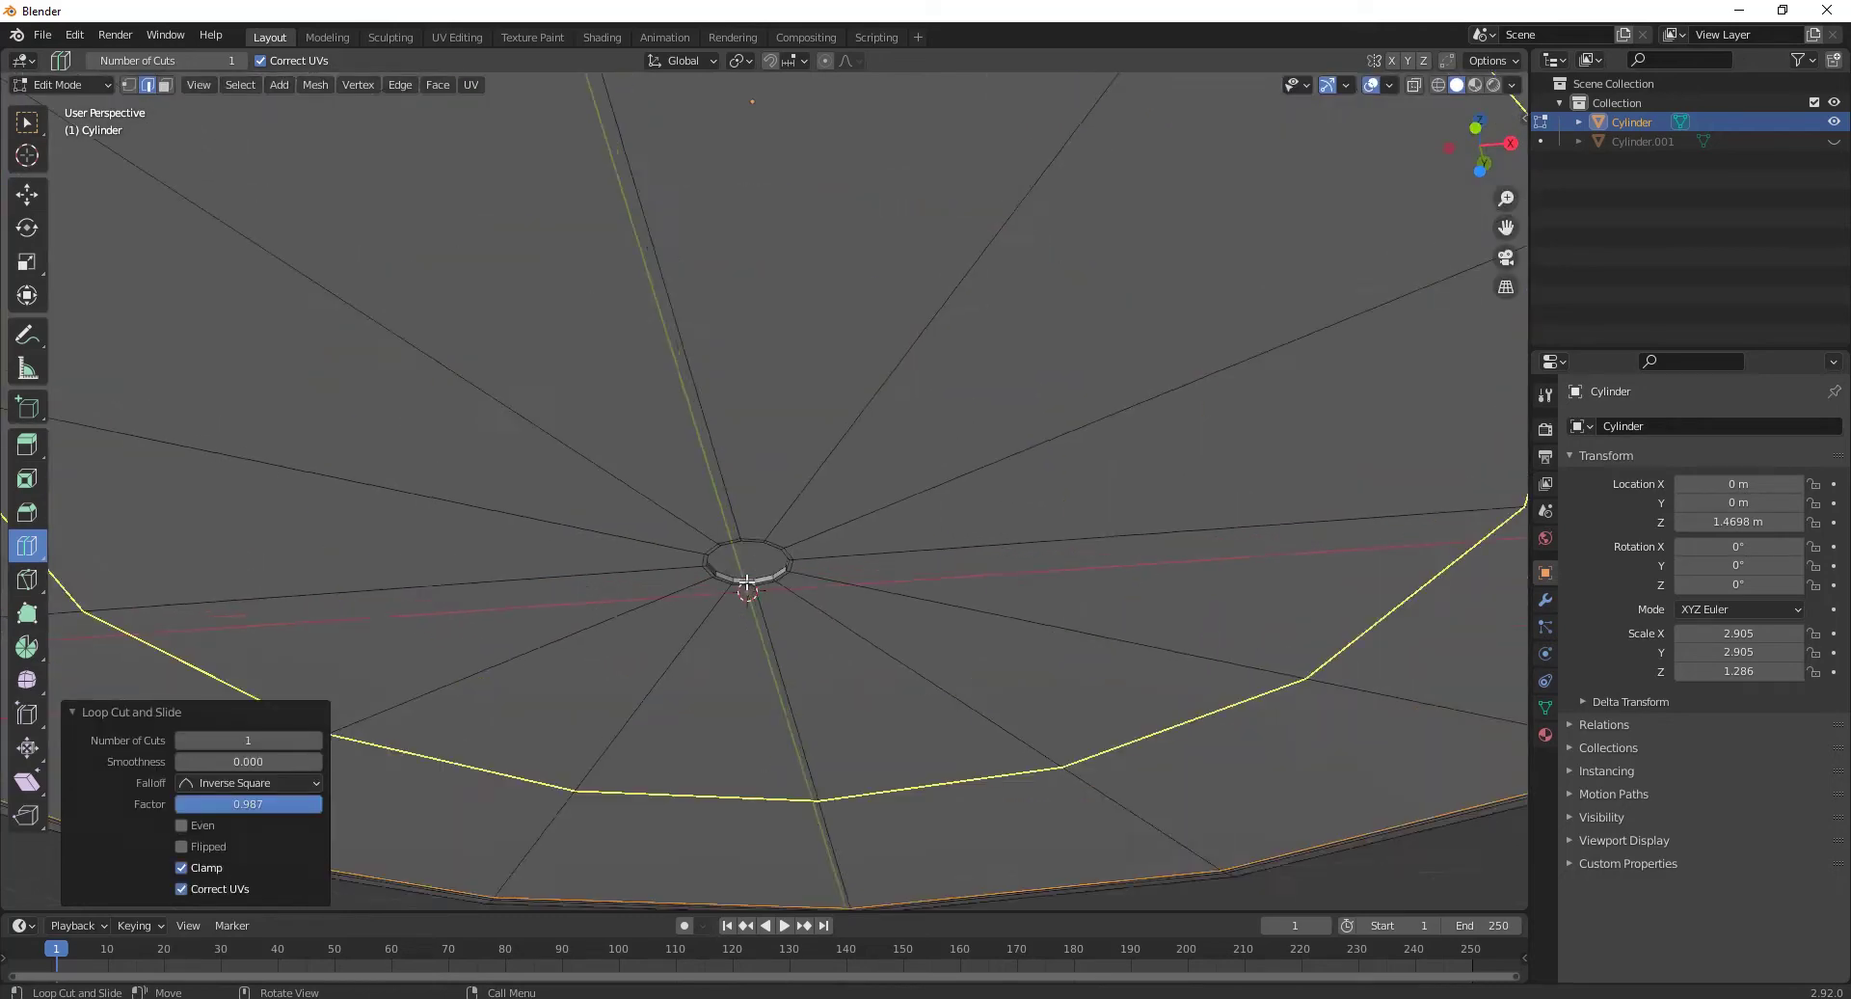
scroll(747, 582, up, 4)
scroll(787, 700, up, 4)
scroll(819, 626, down, 4)
click(787, 514)
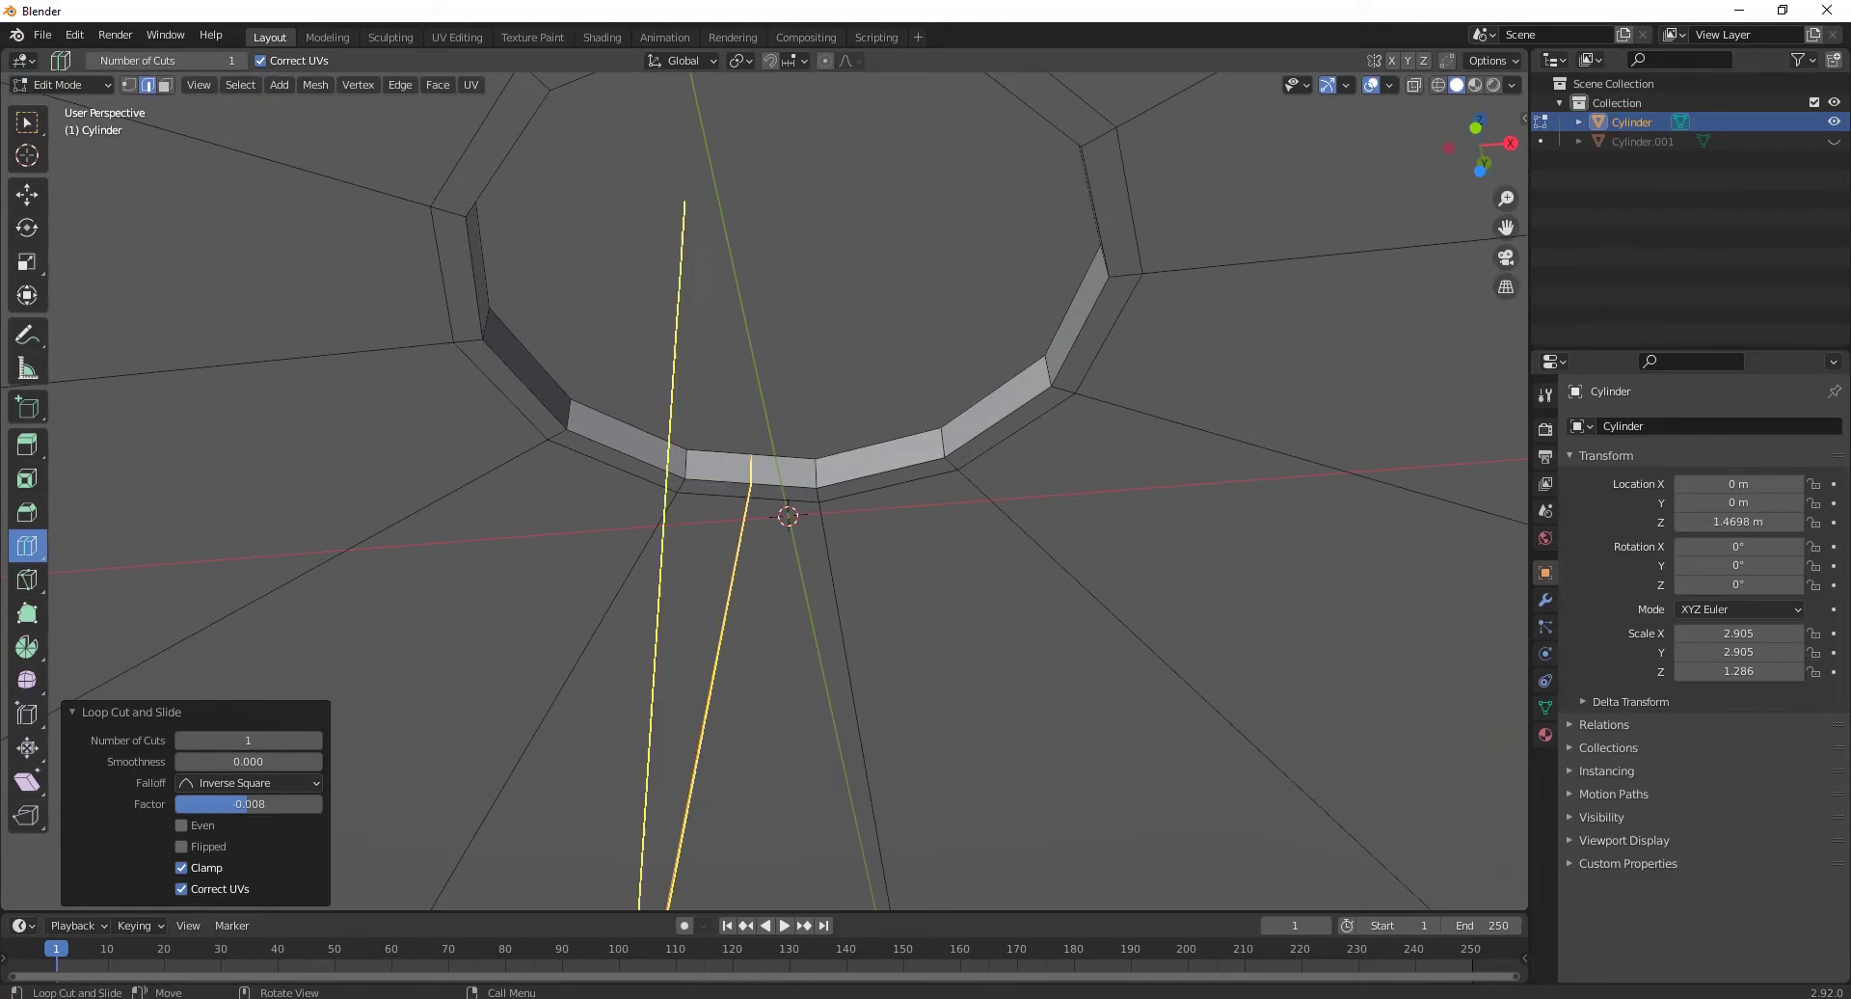
drag(812, 477, 814, 461)
click(27, 194)
Step: Extrude the large recessed base face and scale it inward to 0.976
click(592, 273)
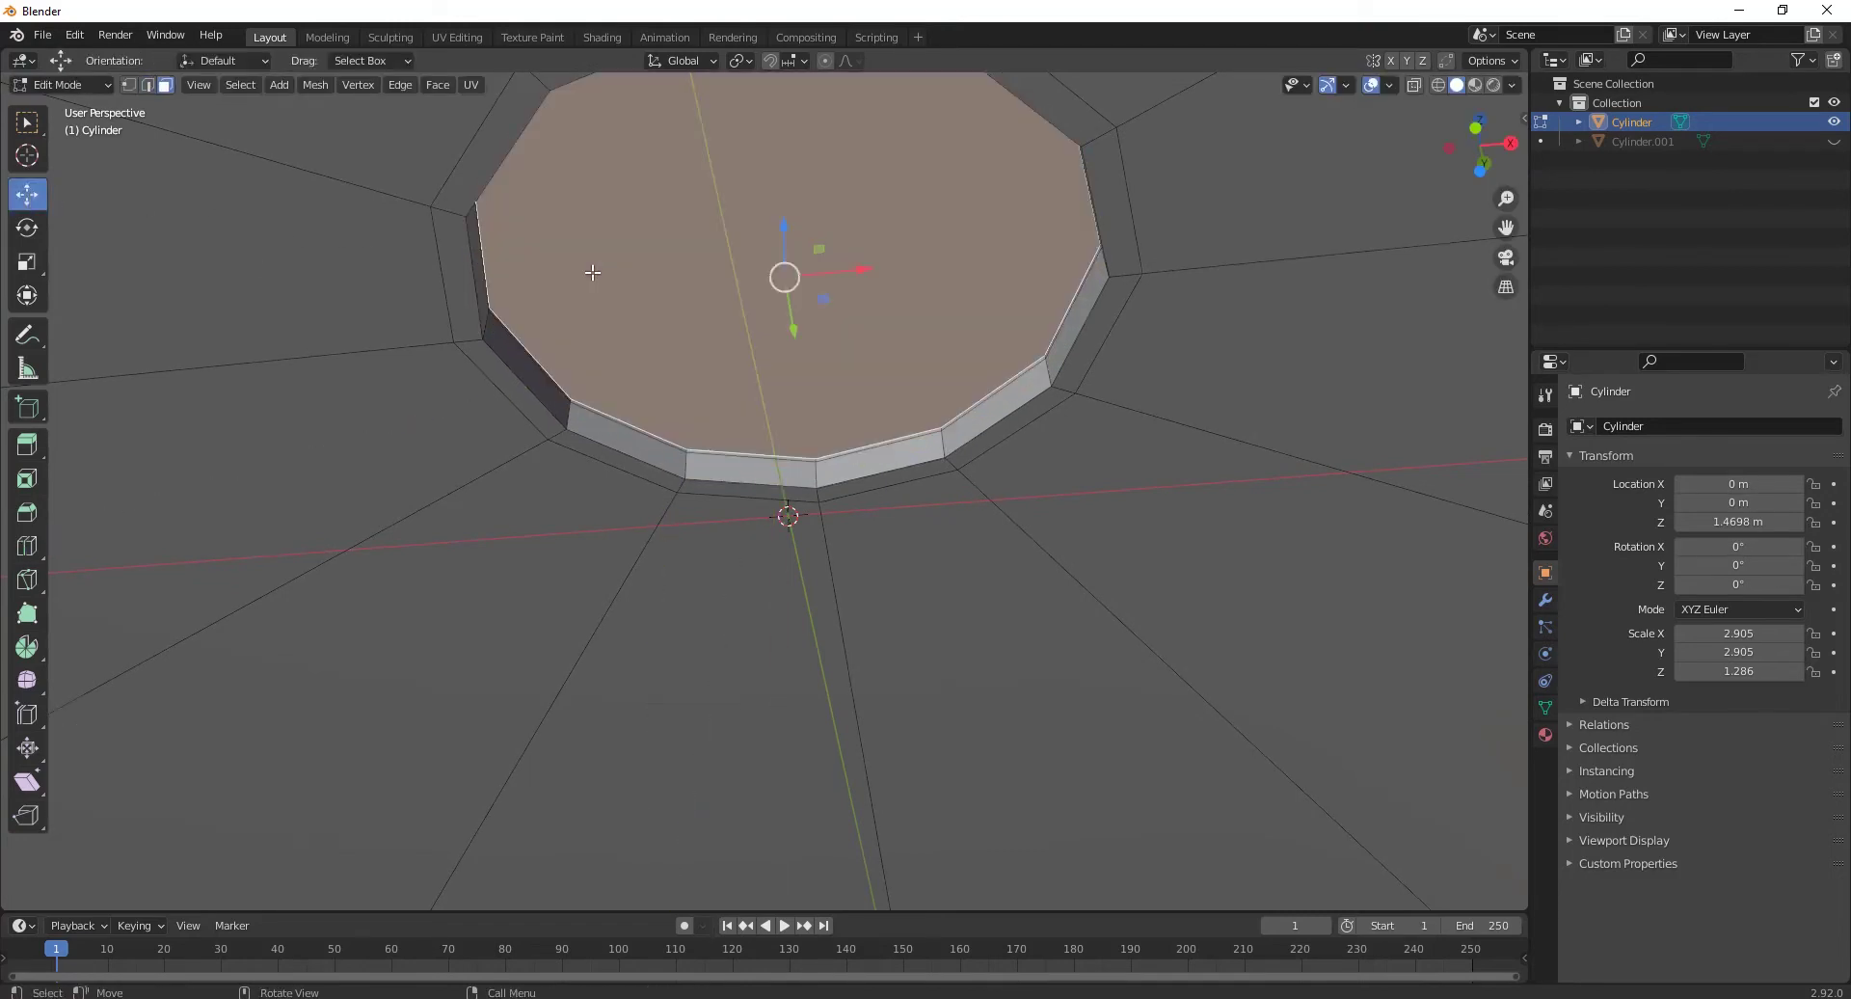
key(e)
key(s)
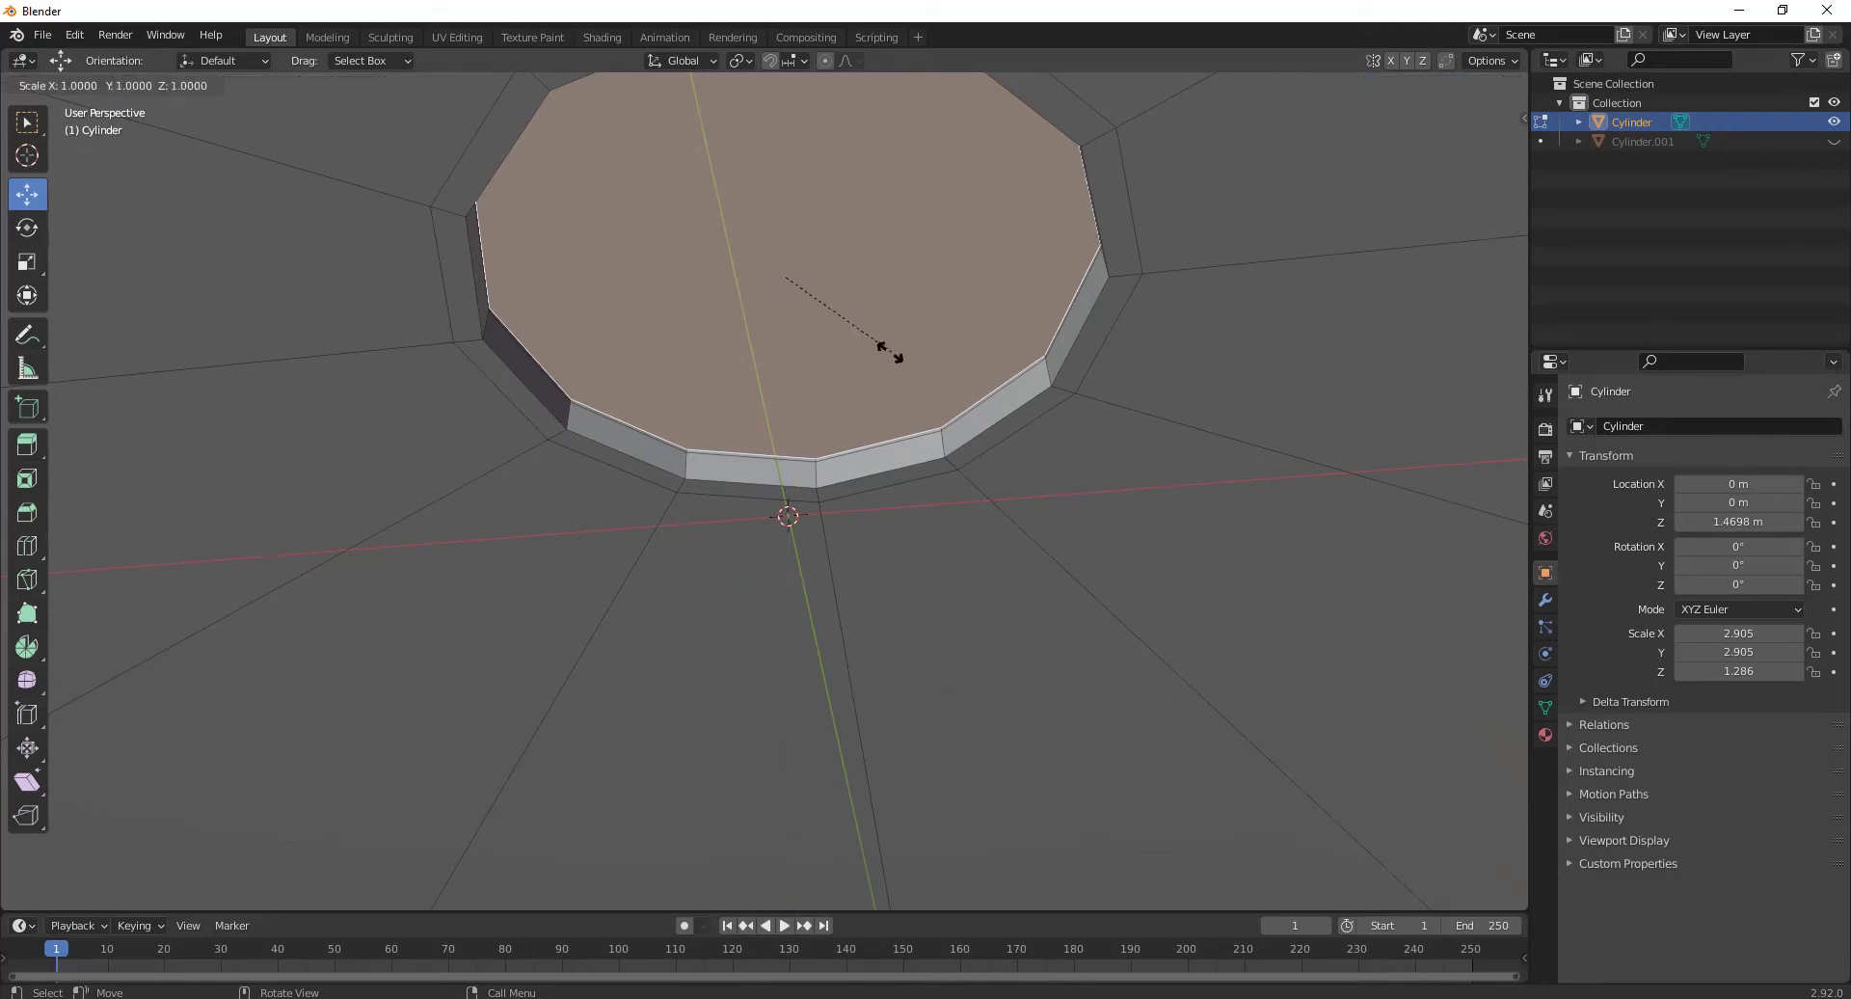
click(888, 353)
scroll(887, 353, down, 3)
scroll(886, 349, down, 12)
Step: Add one more loop cut into the base
middle_drag(816, 385, 829, 348)
scroll(365, 515, up, 2)
click(27, 545)
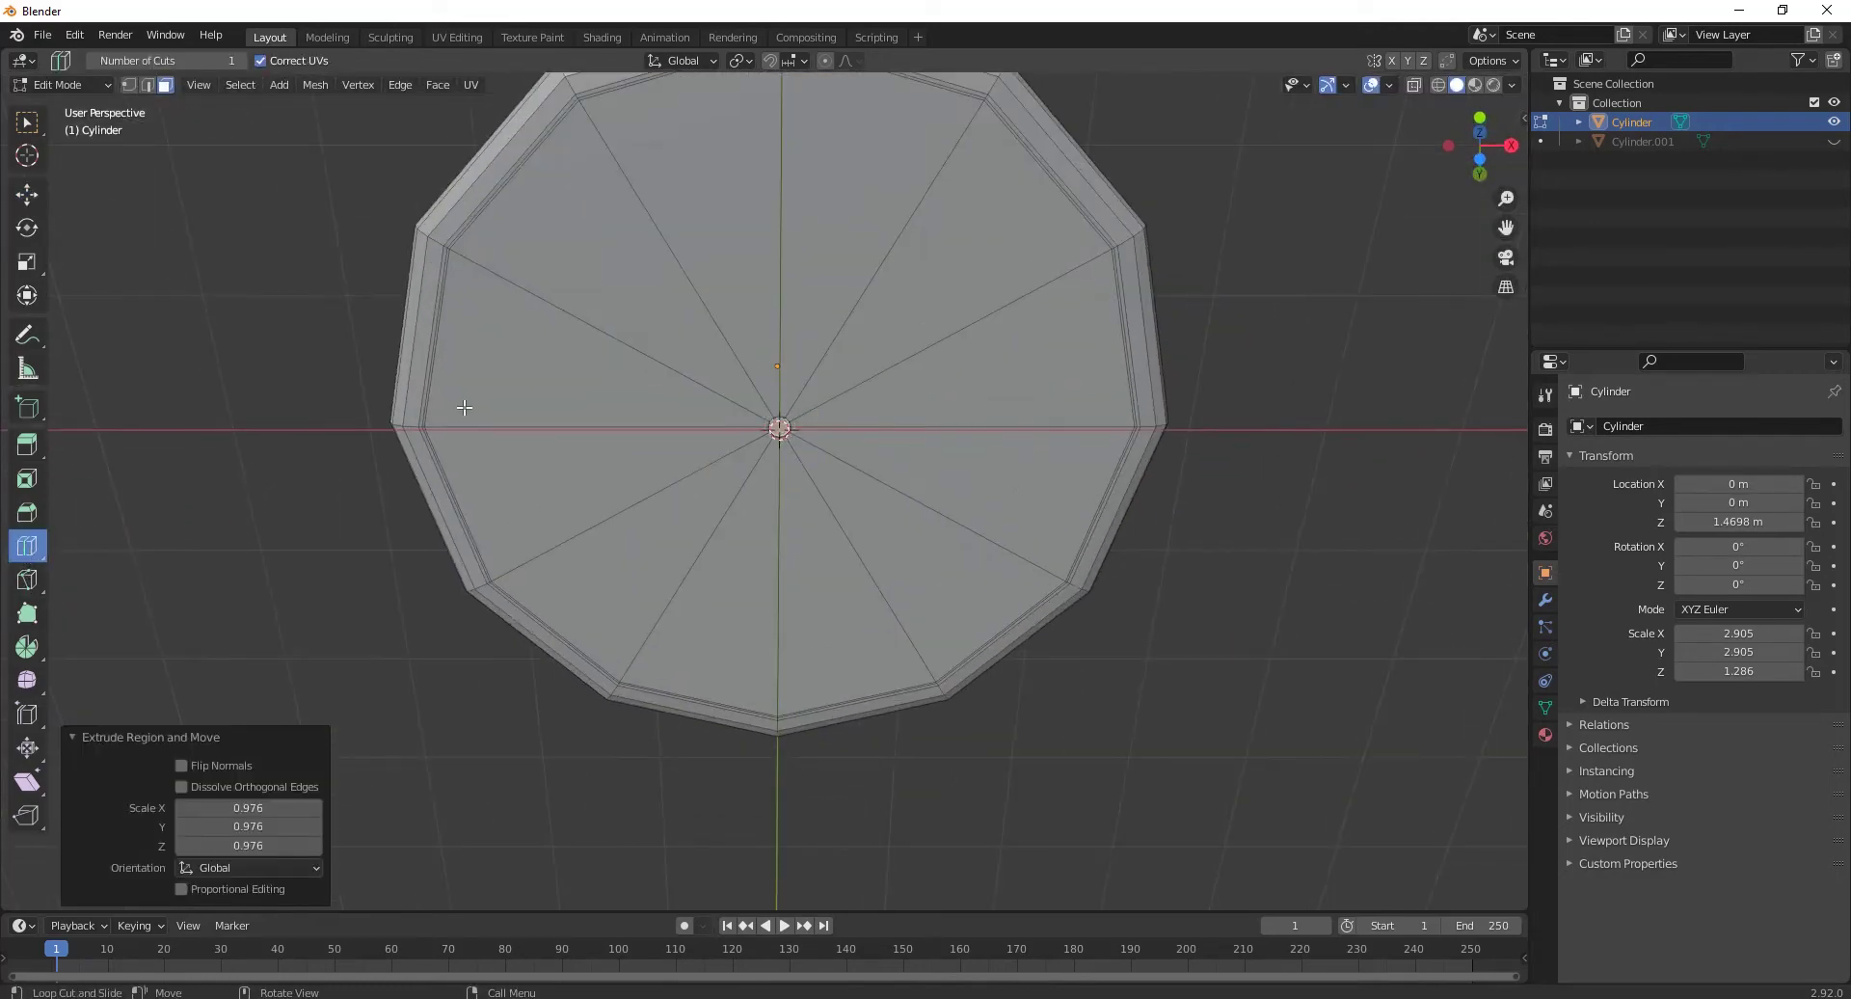
click(578, 347)
click(26, 194)
scroll(443, 268, down, 3)
middle_drag(443, 268, 543, 369)
Step: Select the ring of faces on the pot's inner wall in face mode
click(543, 368)
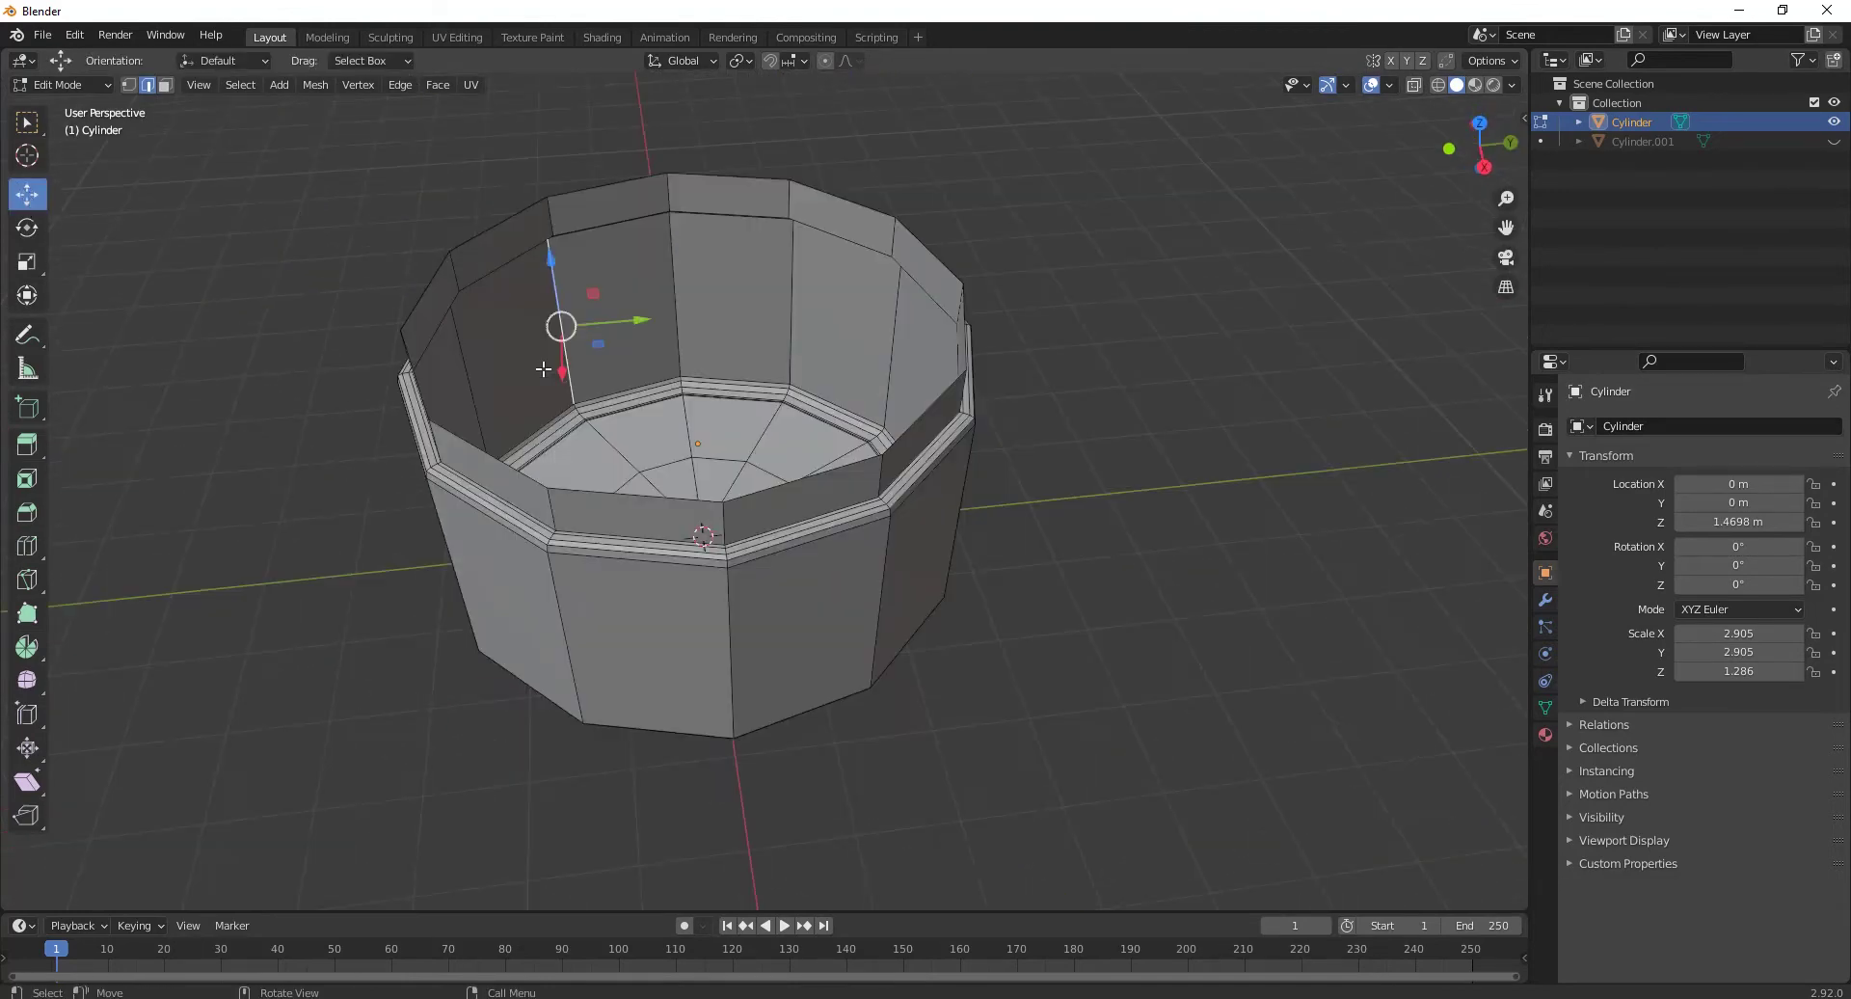
key(3)
click(541, 370)
alt+click(641, 322)
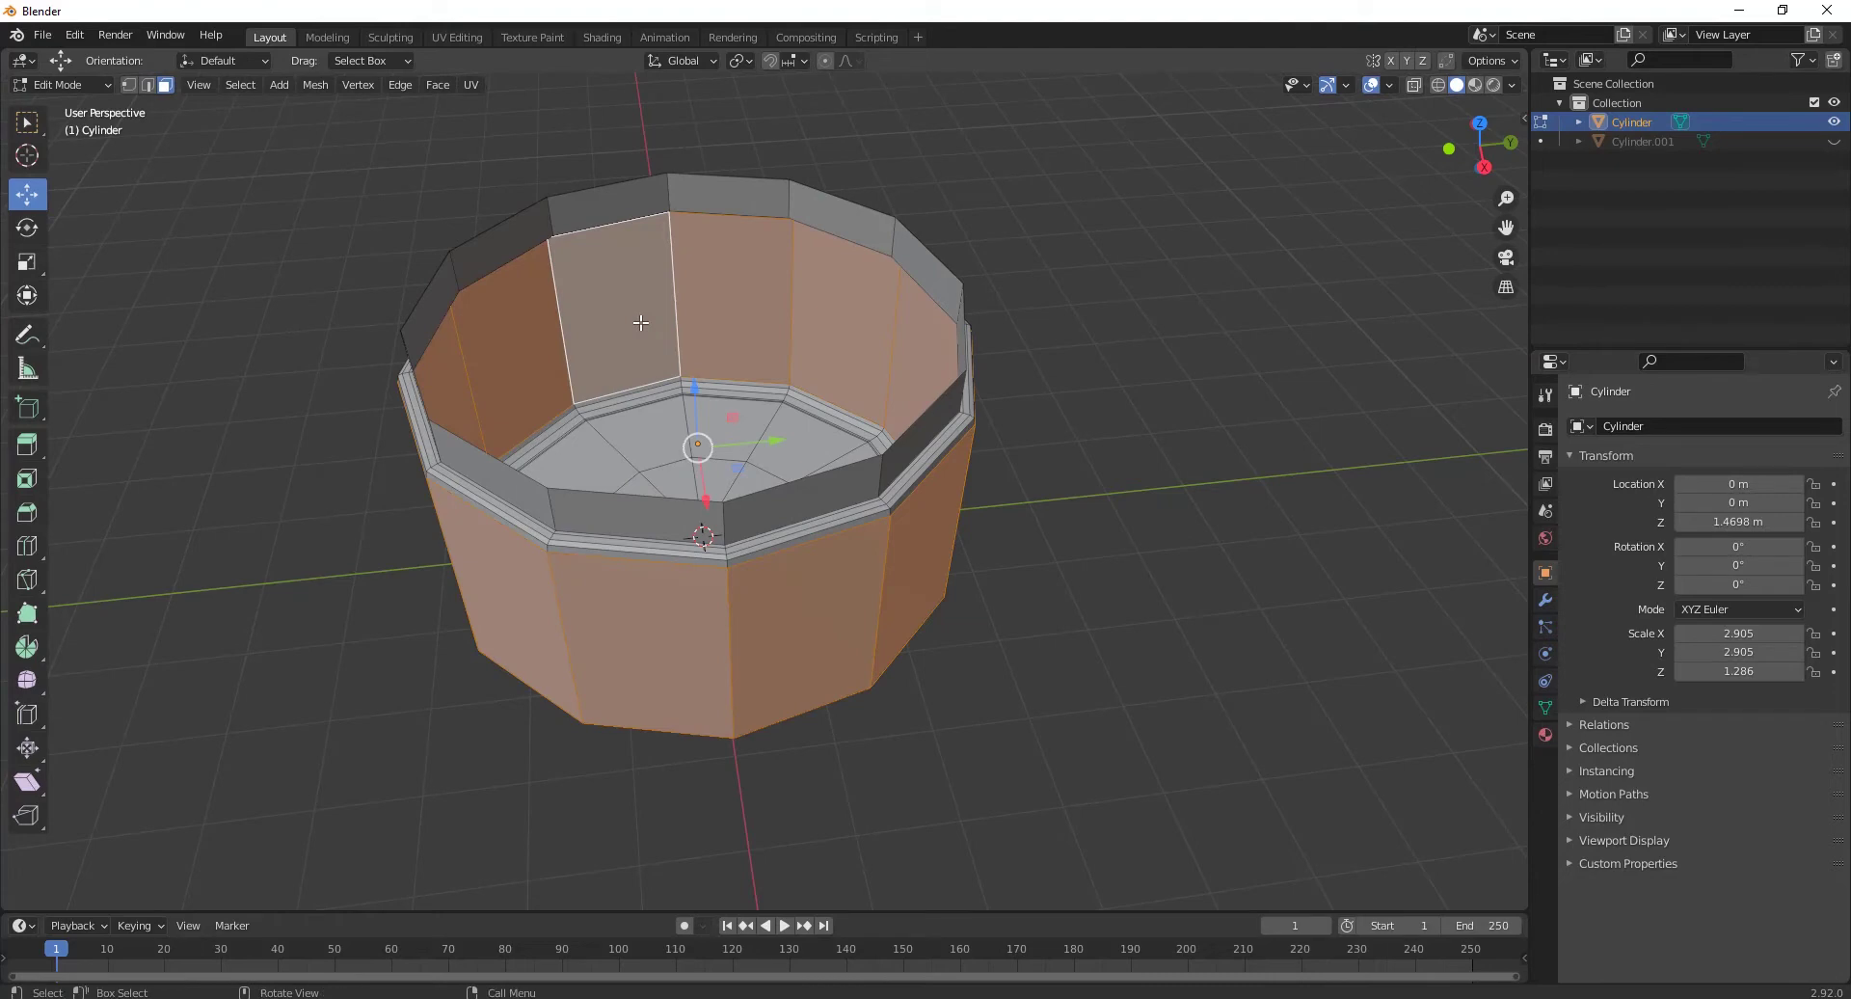
Step: Duplicate the inner wall faces in place and scale the copy to 0.958
key(shift+d)
right_click(801, 386)
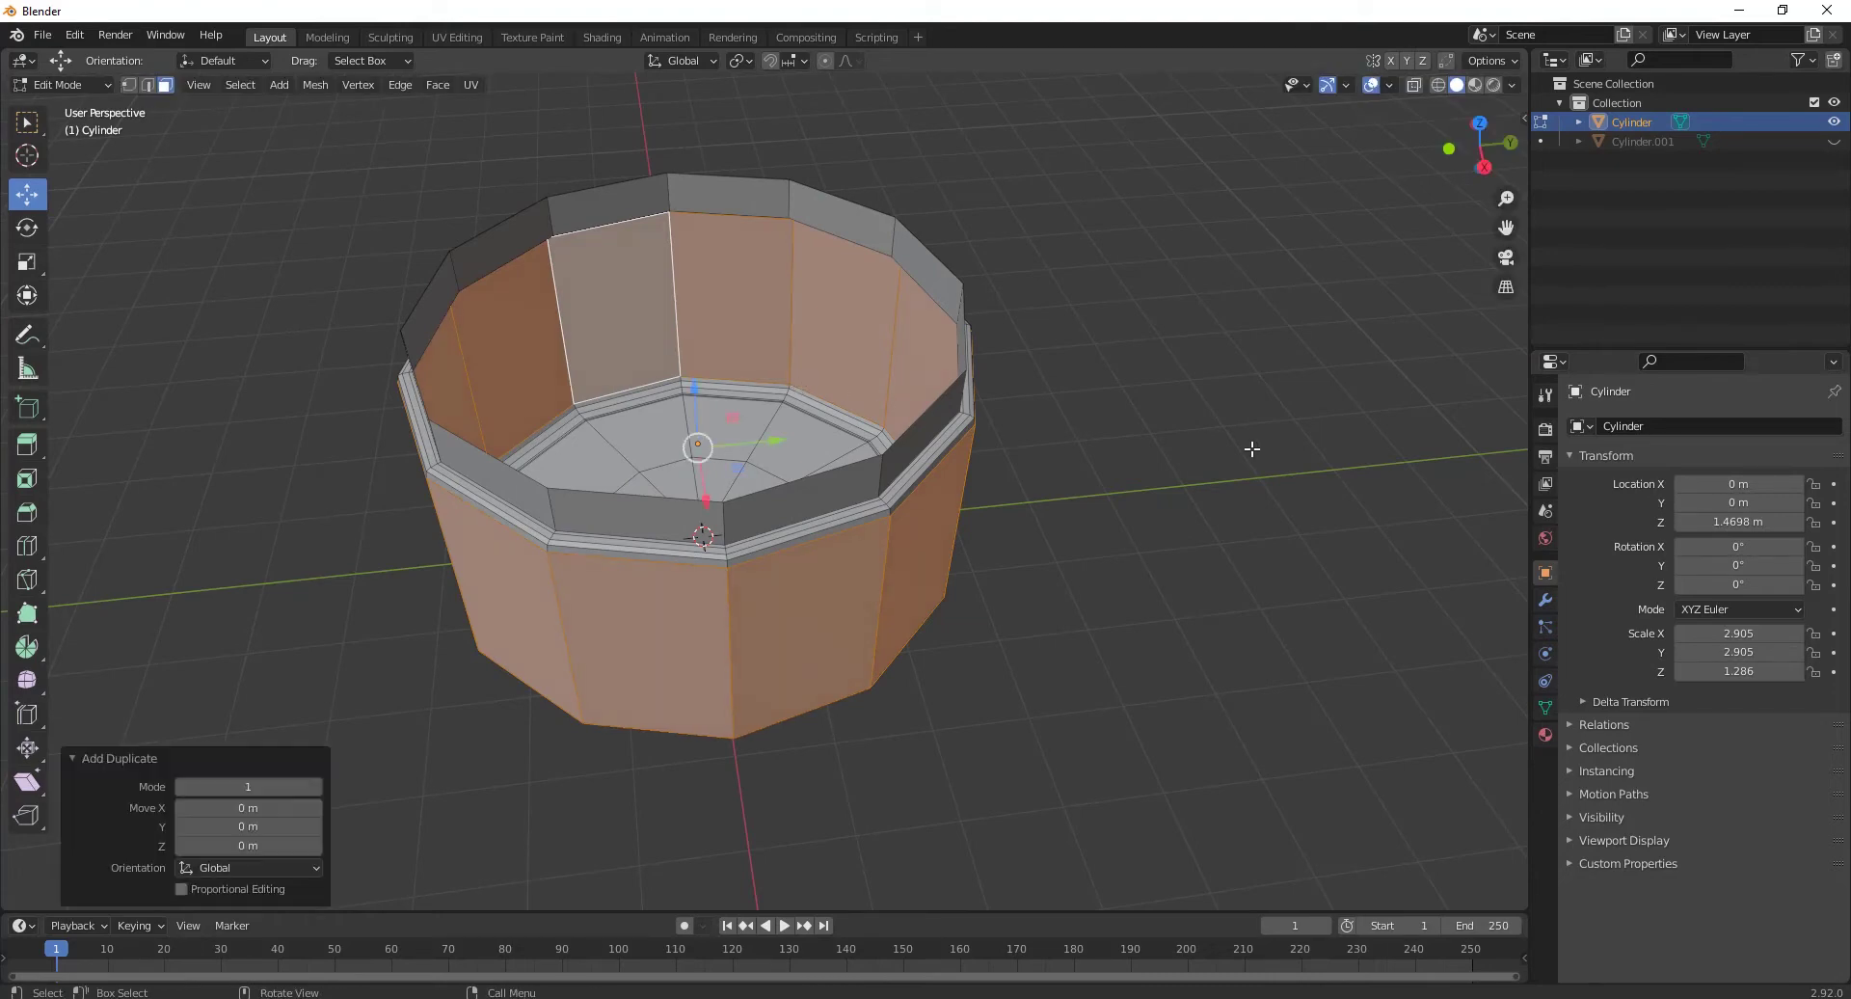
key(s)
click(1198, 431)
Step: Separate the duplicated faces into the new object Cylinder.002 and exit Edit Mode
middle_drag(960, 446, 960, 516)
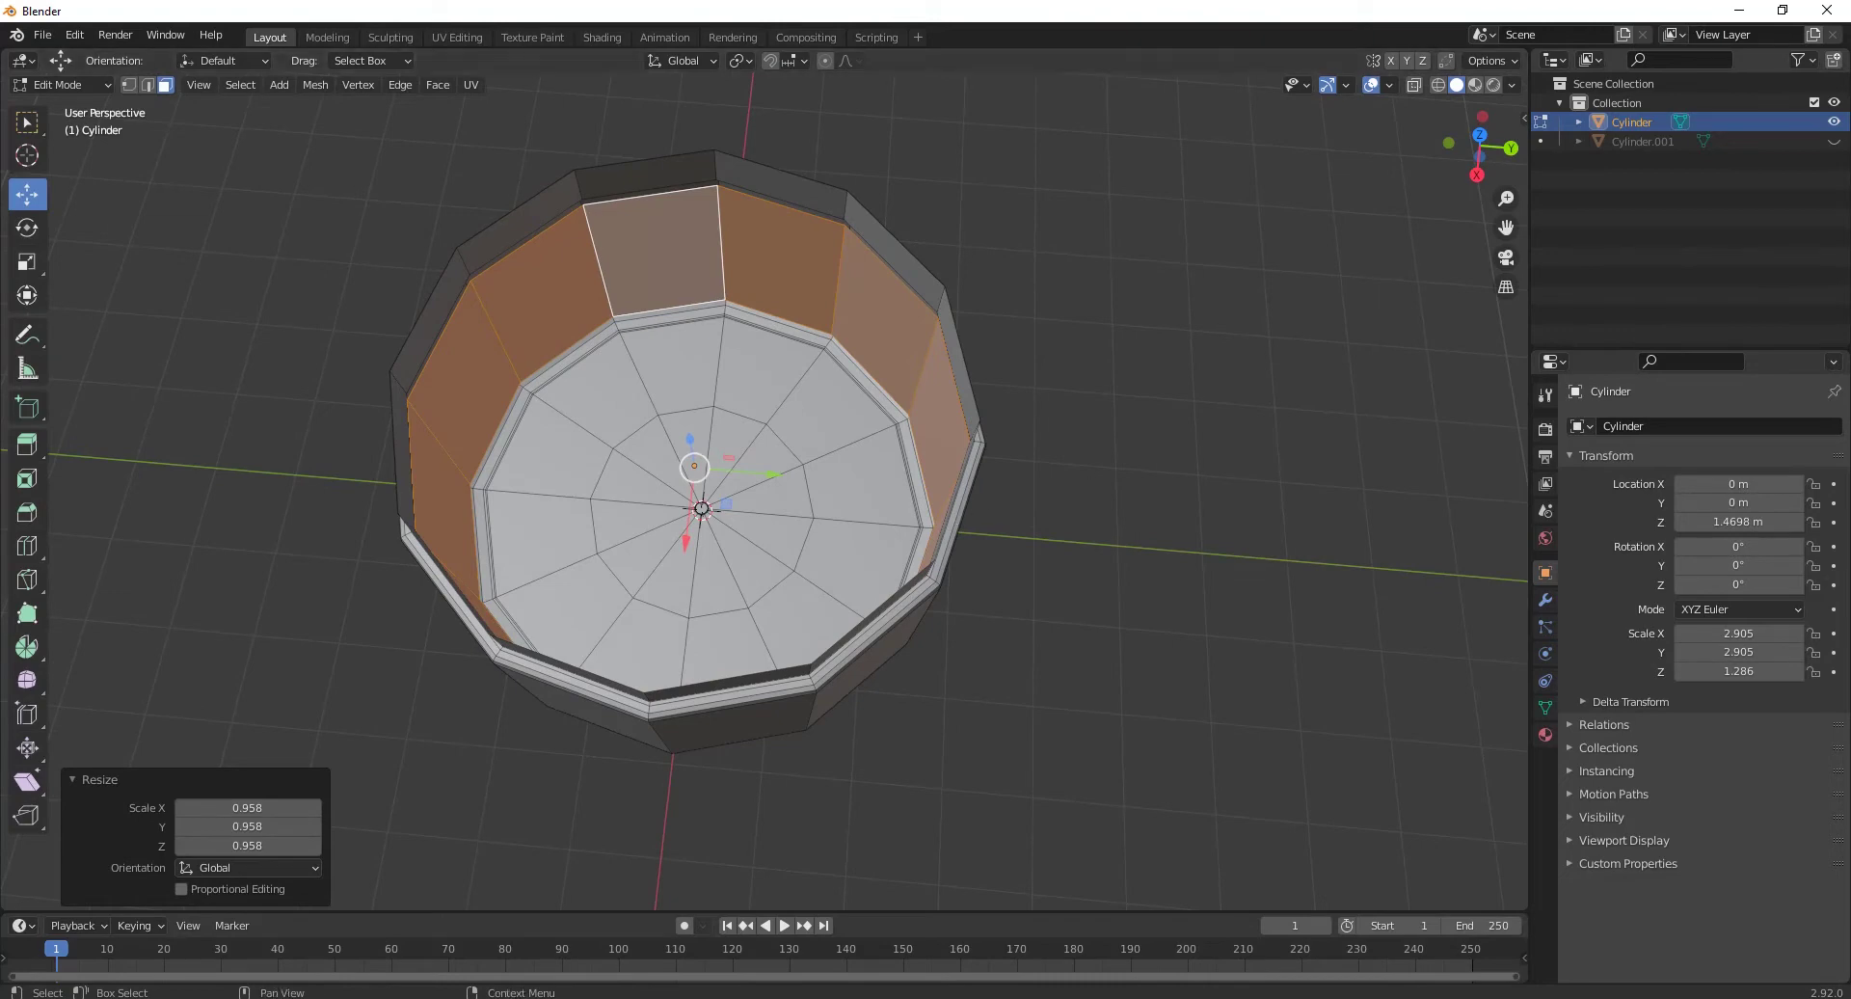
right_click(675, 289)
mouse_move(632, 414)
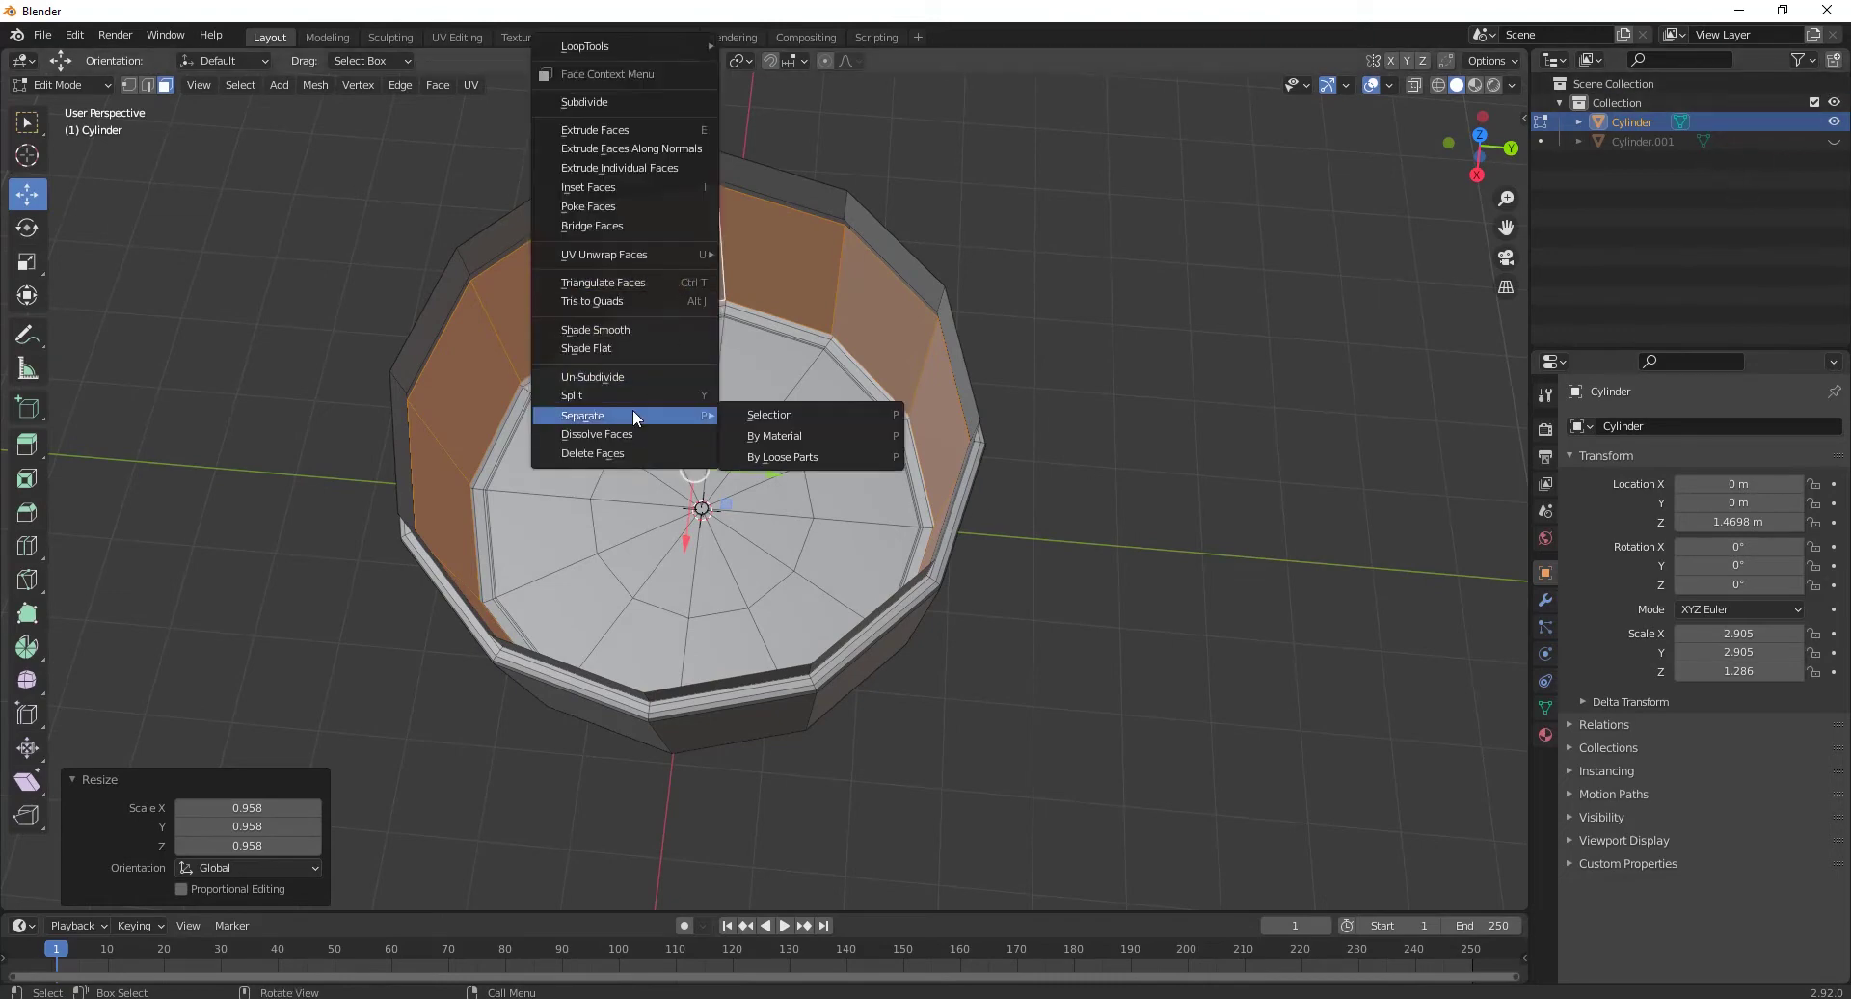
click(848, 416)
key(Tab)
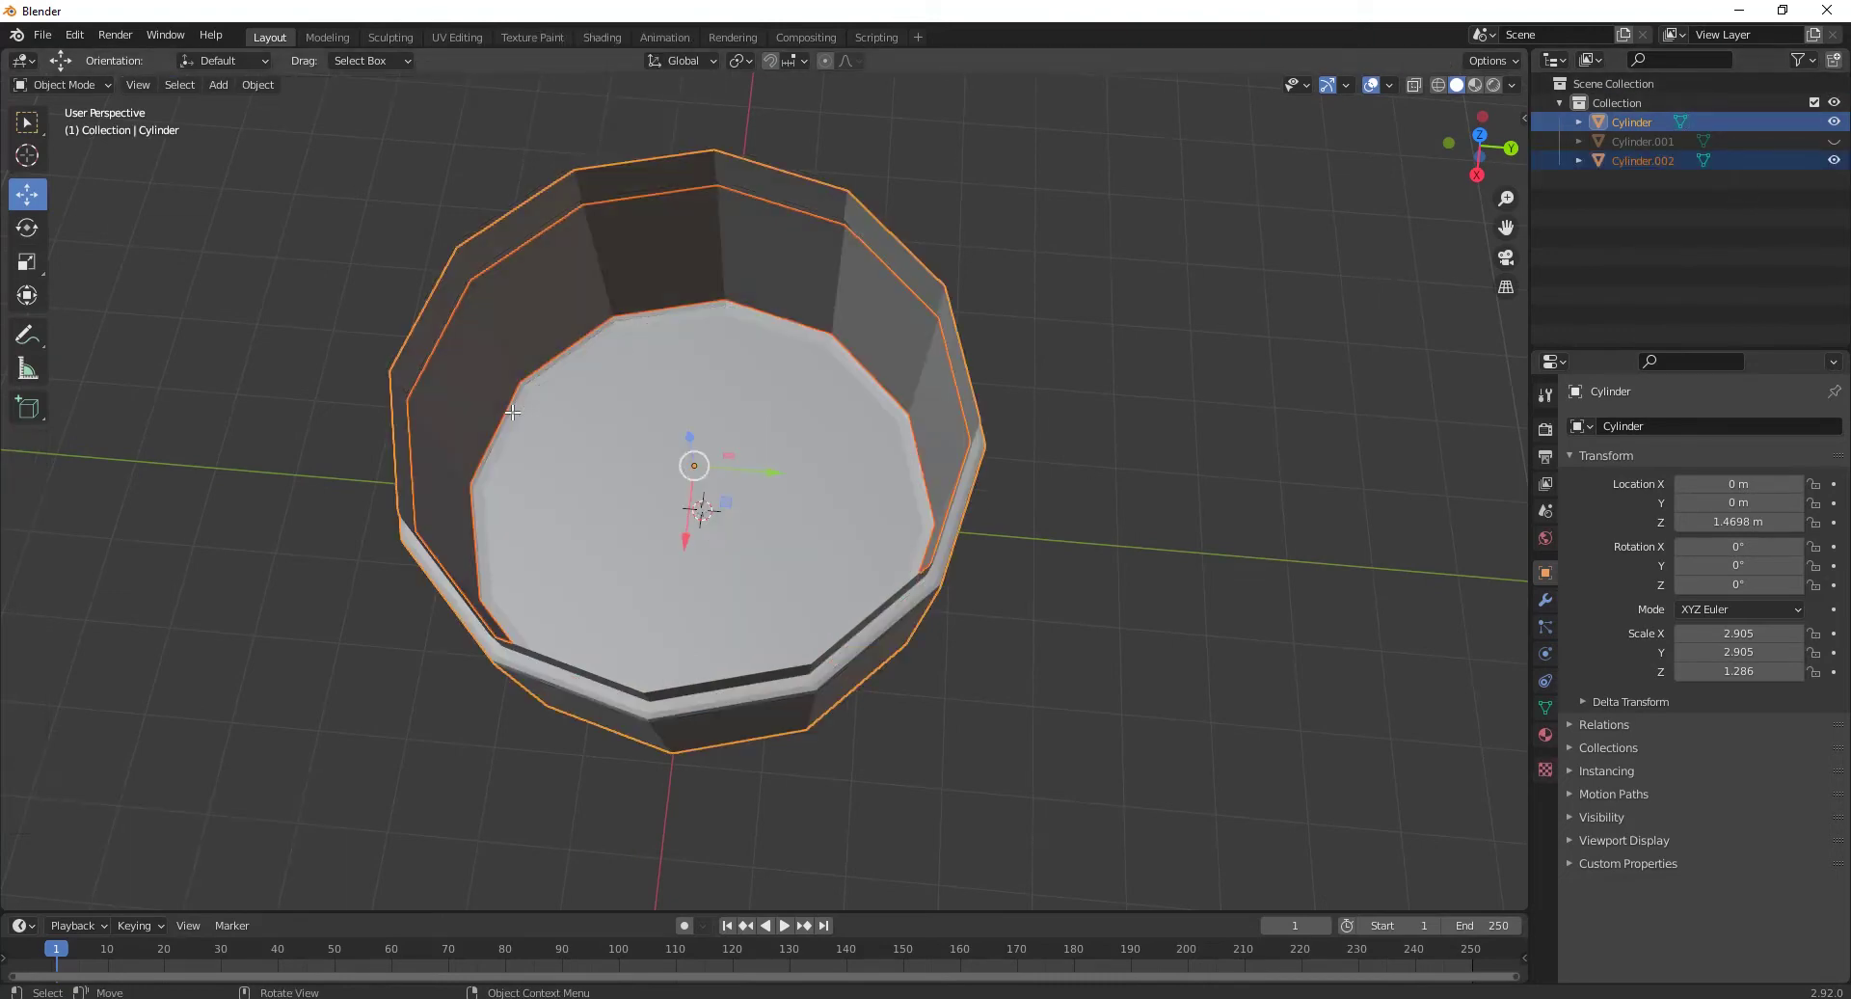
Step: Hide the pot Cylinder and fill the open ends of the Cylinder.002 ring
click(1835, 122)
middle_drag(1000, 524, 624, 521)
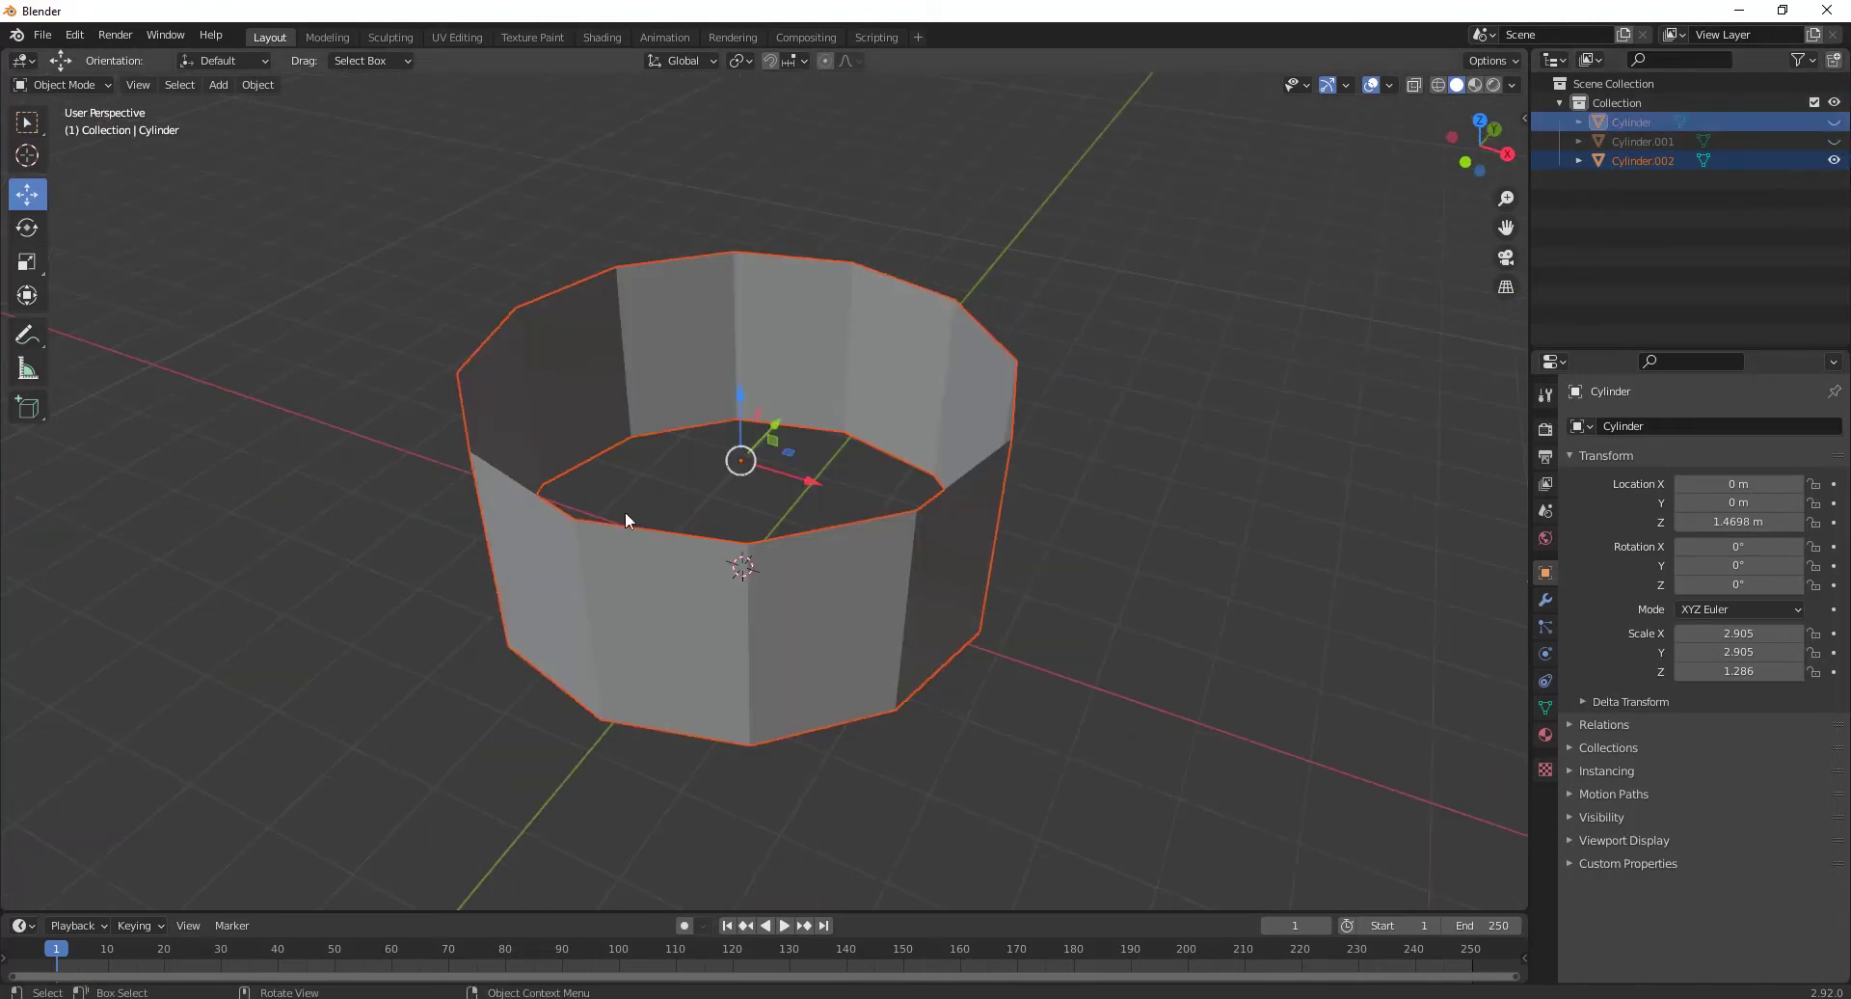
click(505, 392)
key(Tab)
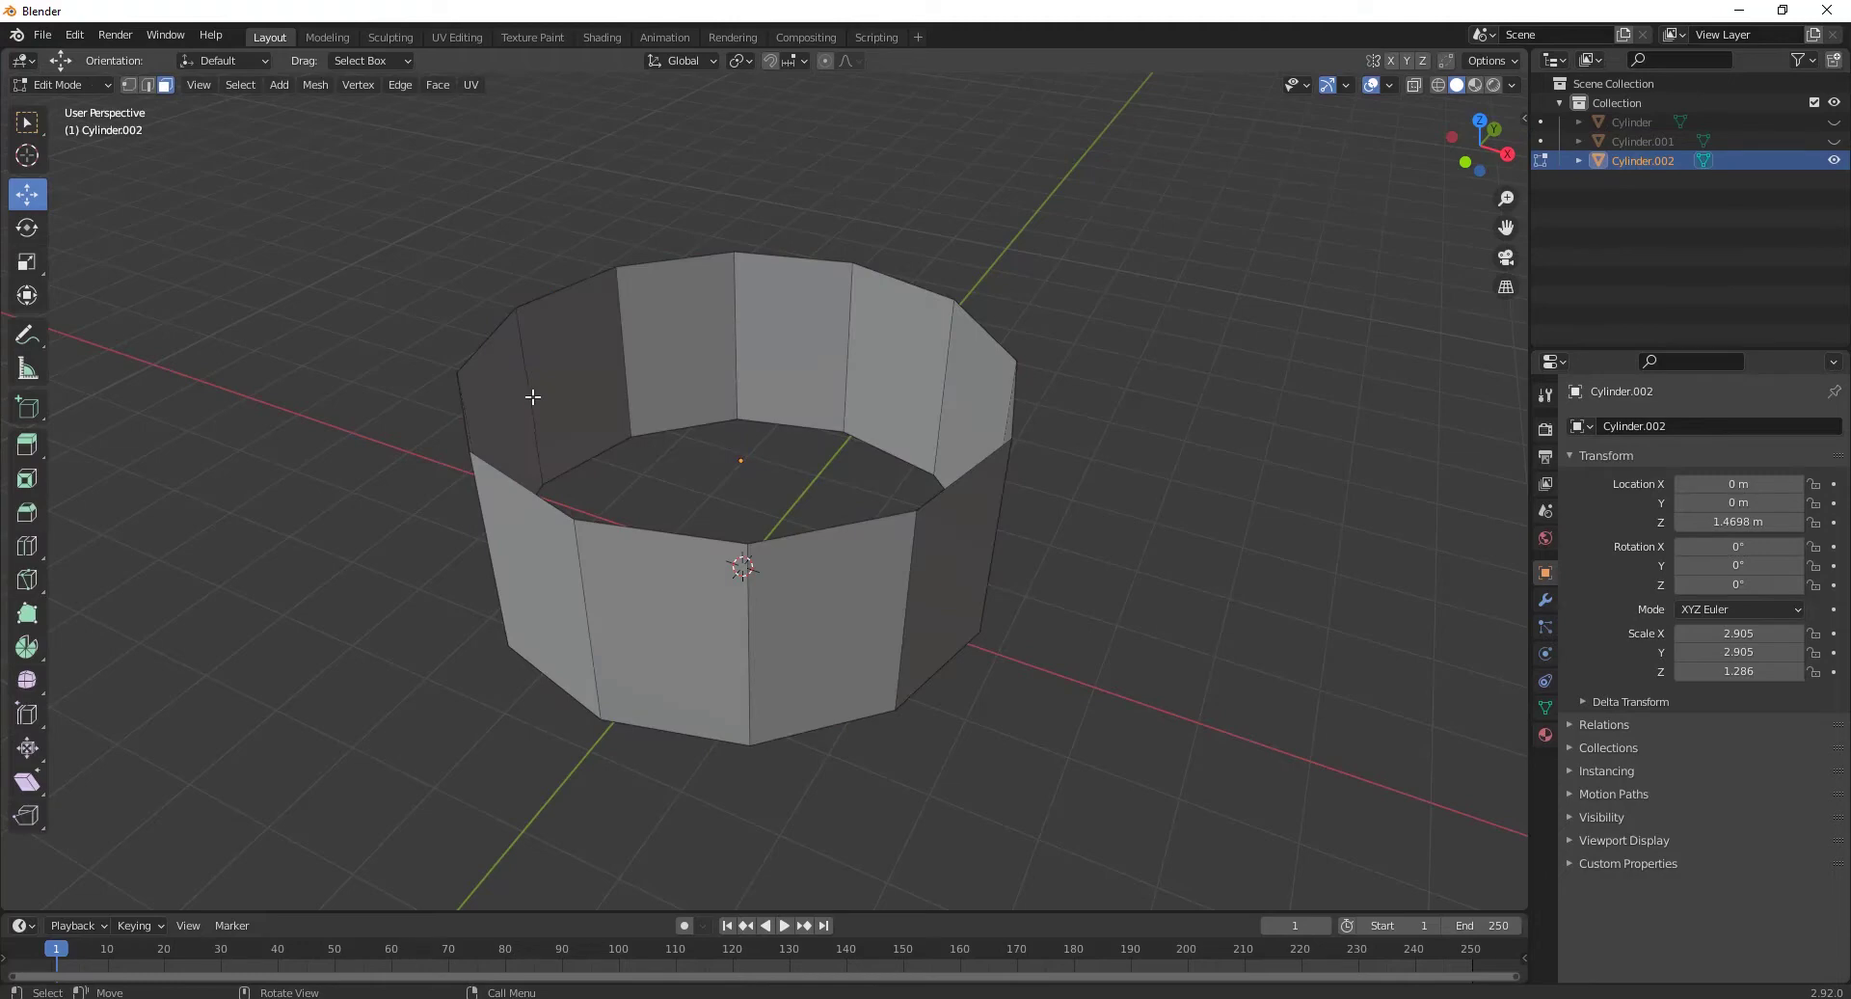
key(a)
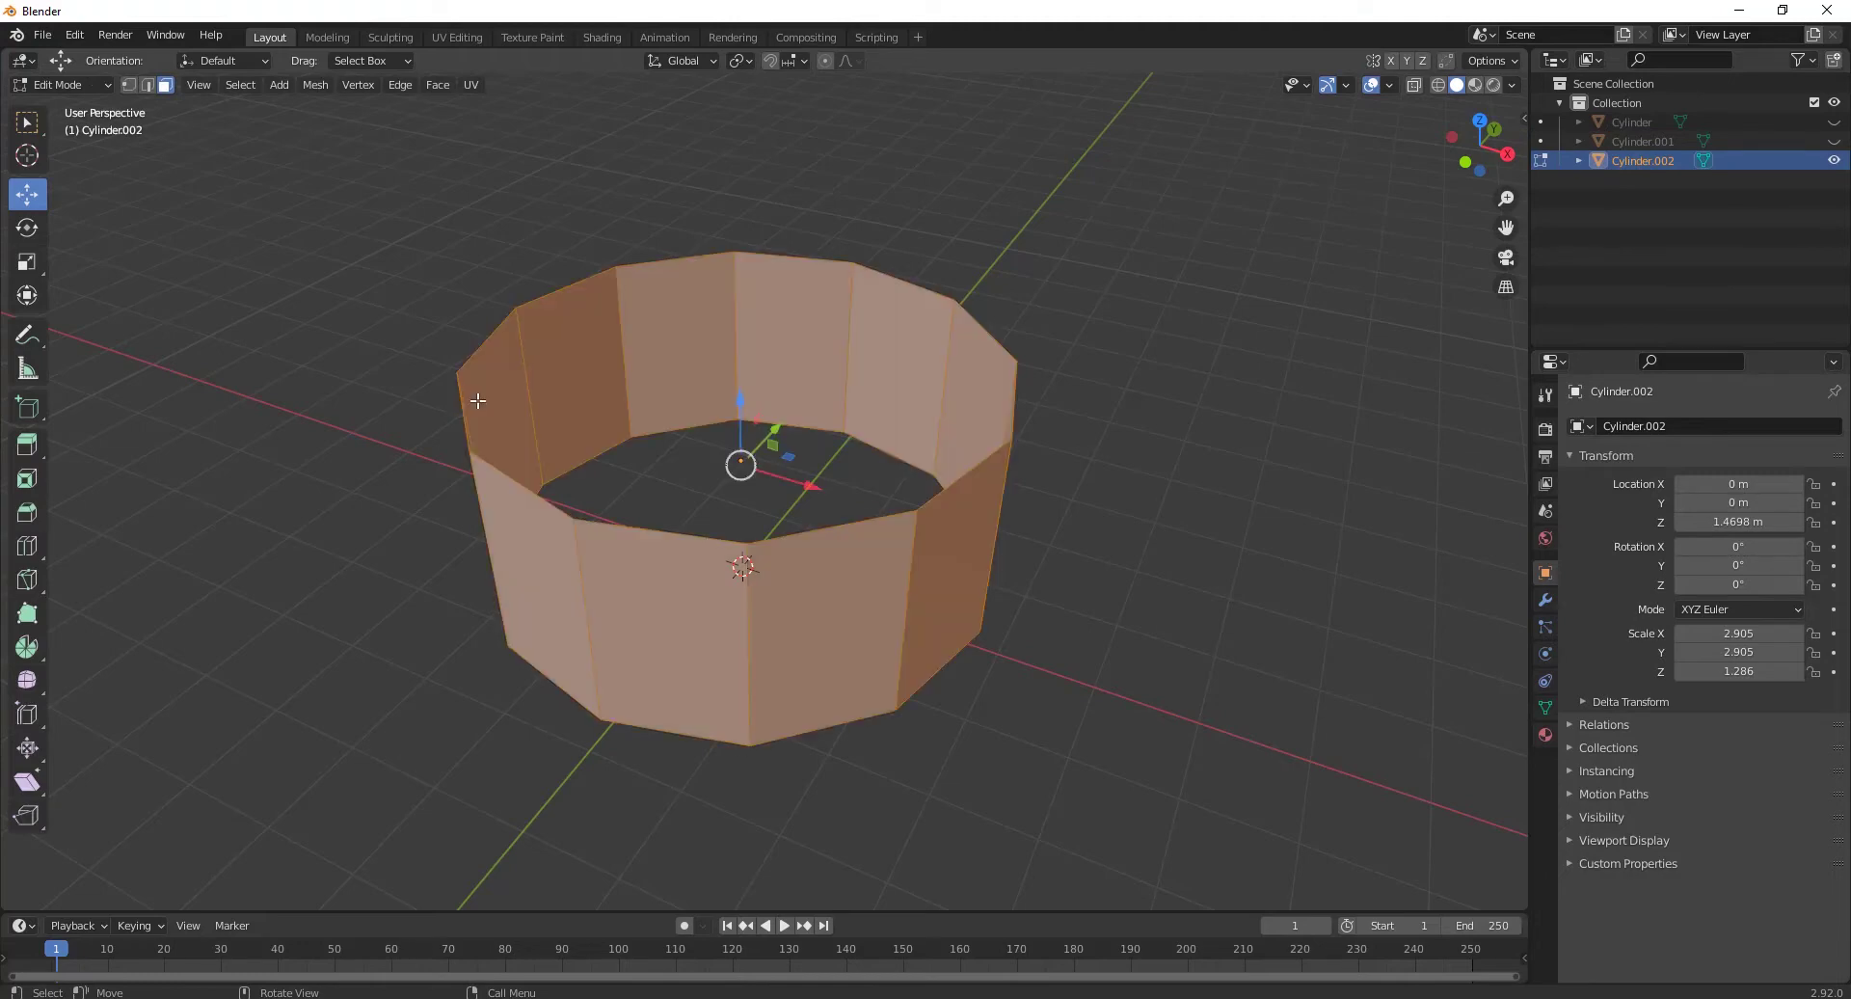
key(f)
middle_drag(674, 554, 1119, 550)
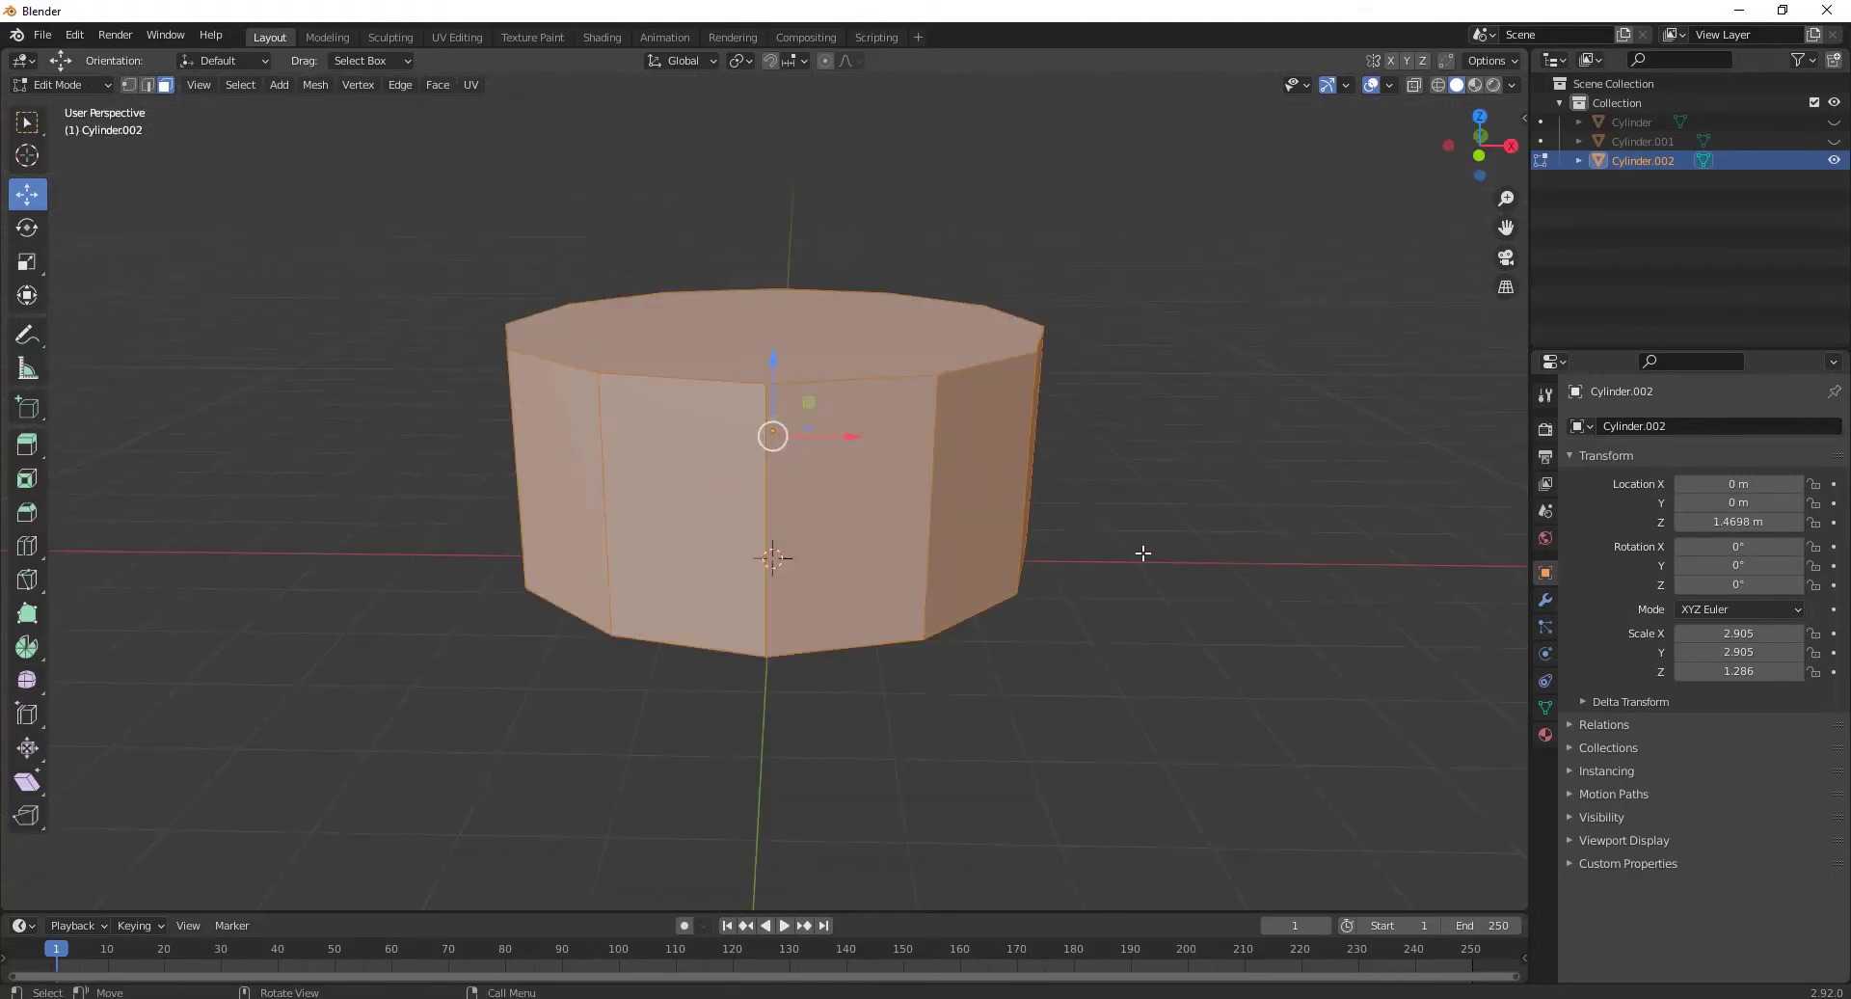
Step: Add two loop cuts on Cylinder.002, slid near its top and bottom edges
click(20, 582)
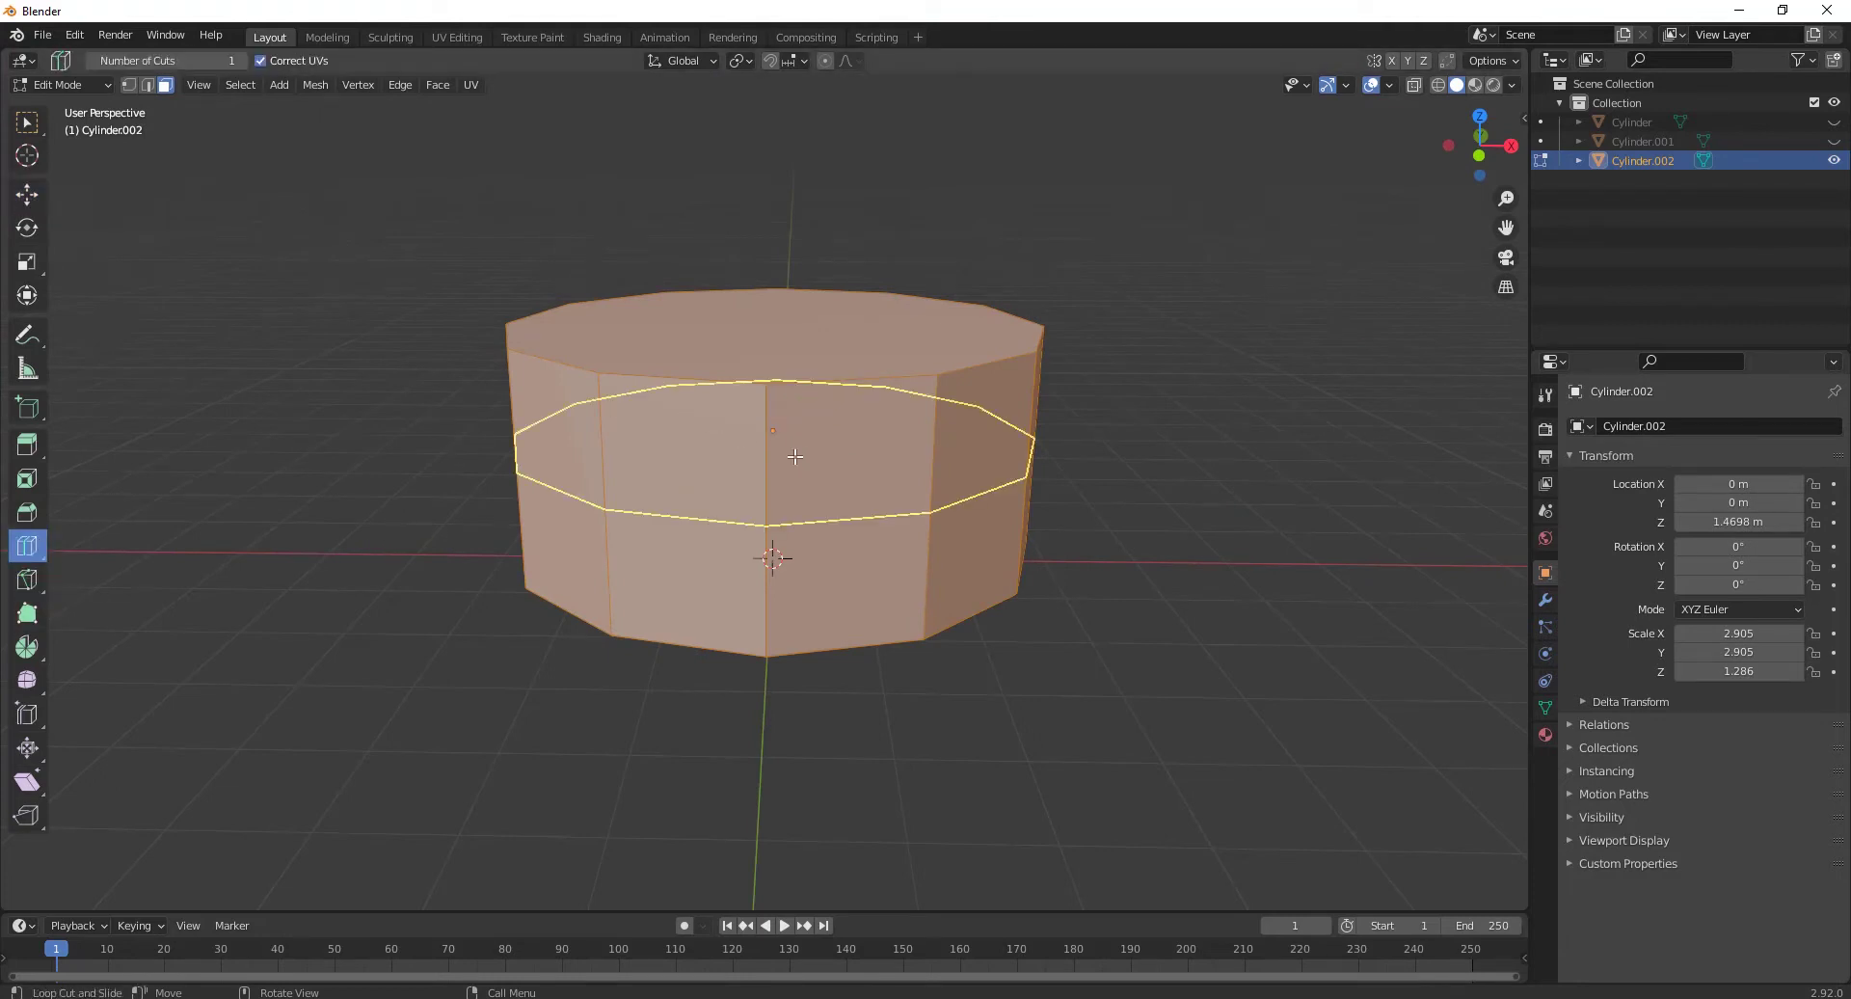
drag(794, 456, 775, 393)
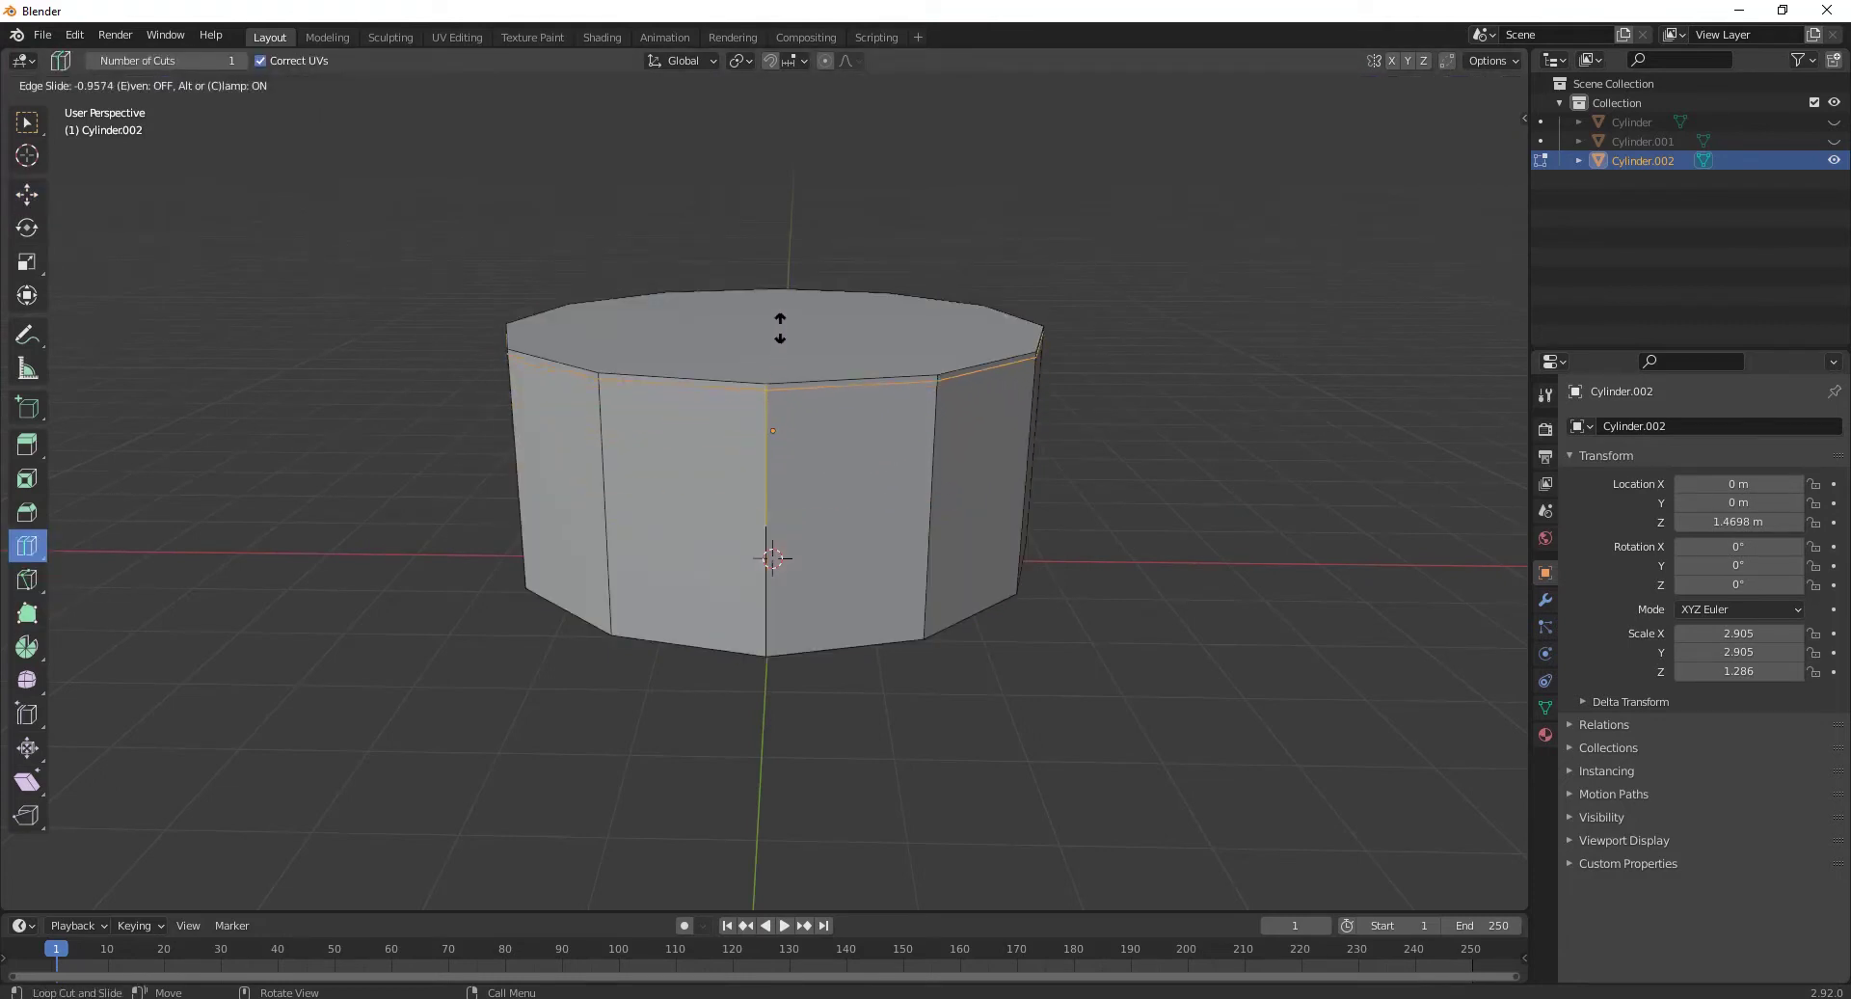
drag(780, 328, 780, 324)
drag(789, 506, 789, 544)
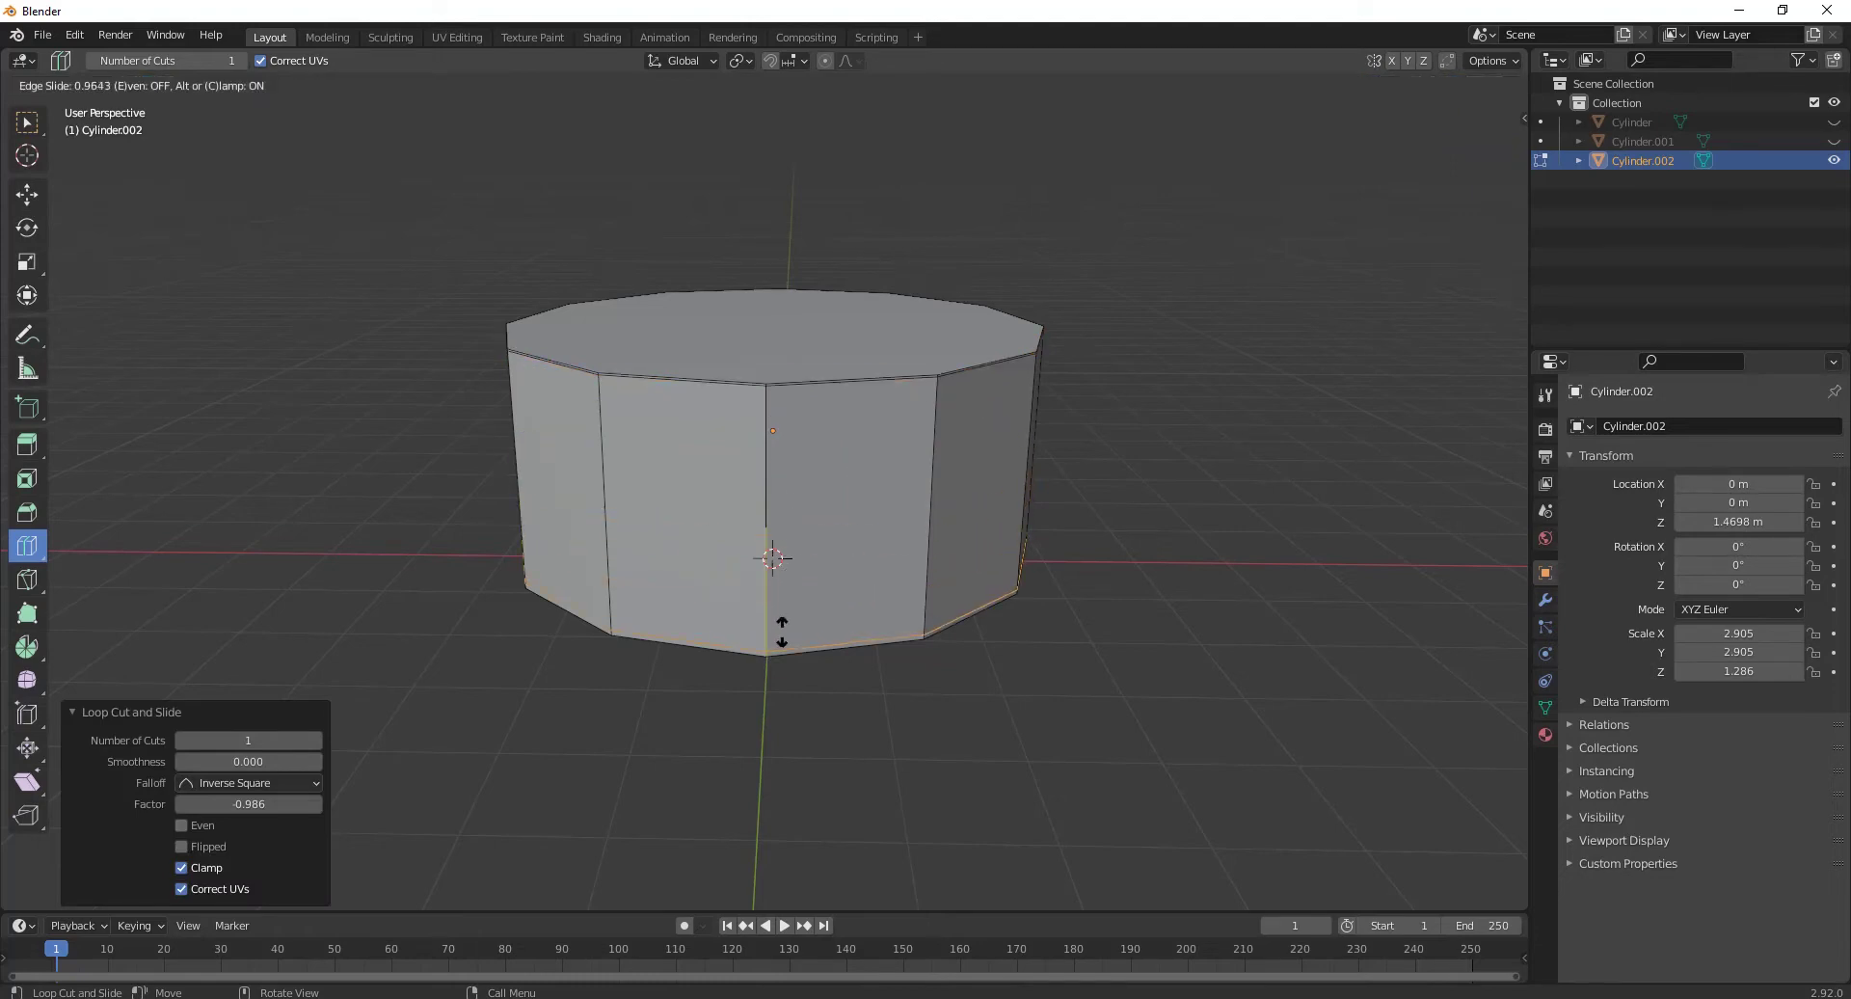
drag(782, 631, 782, 631)
click(36, 206)
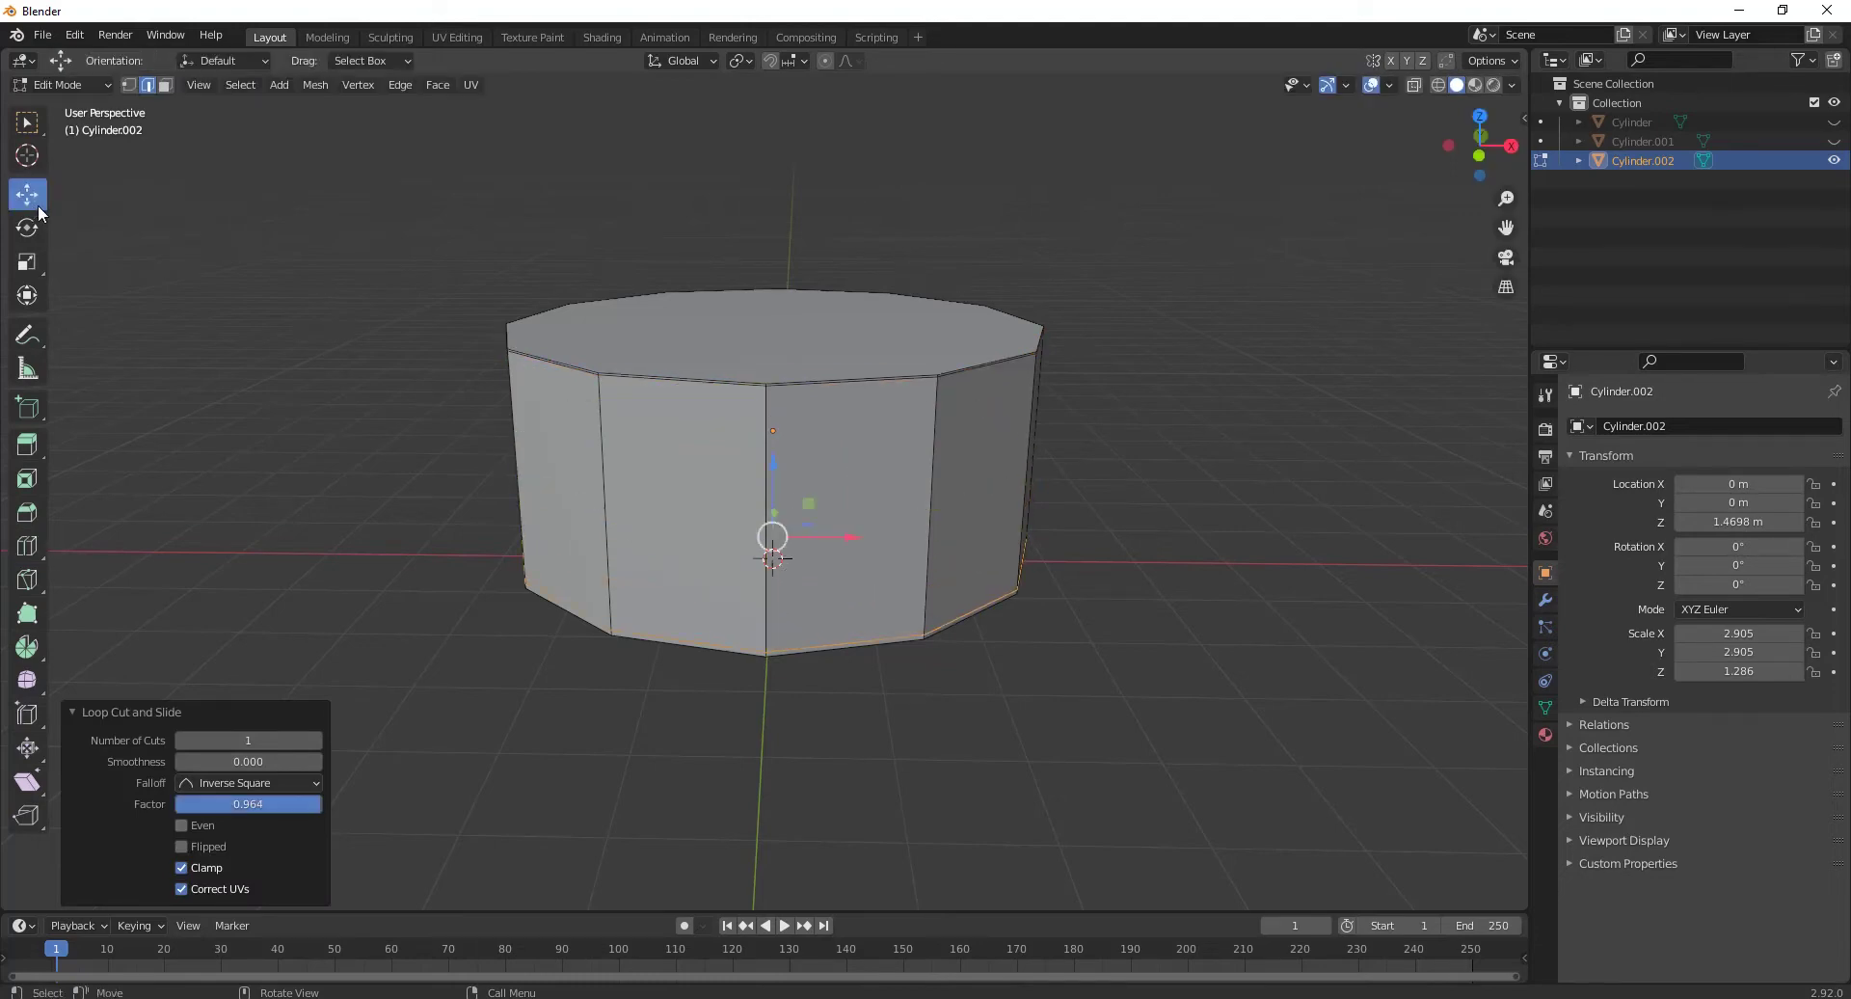
Step: Select the top face of Cylinder.002
click(725, 328)
middle_drag(725, 328, 719, 426)
key(3)
click(719, 426)
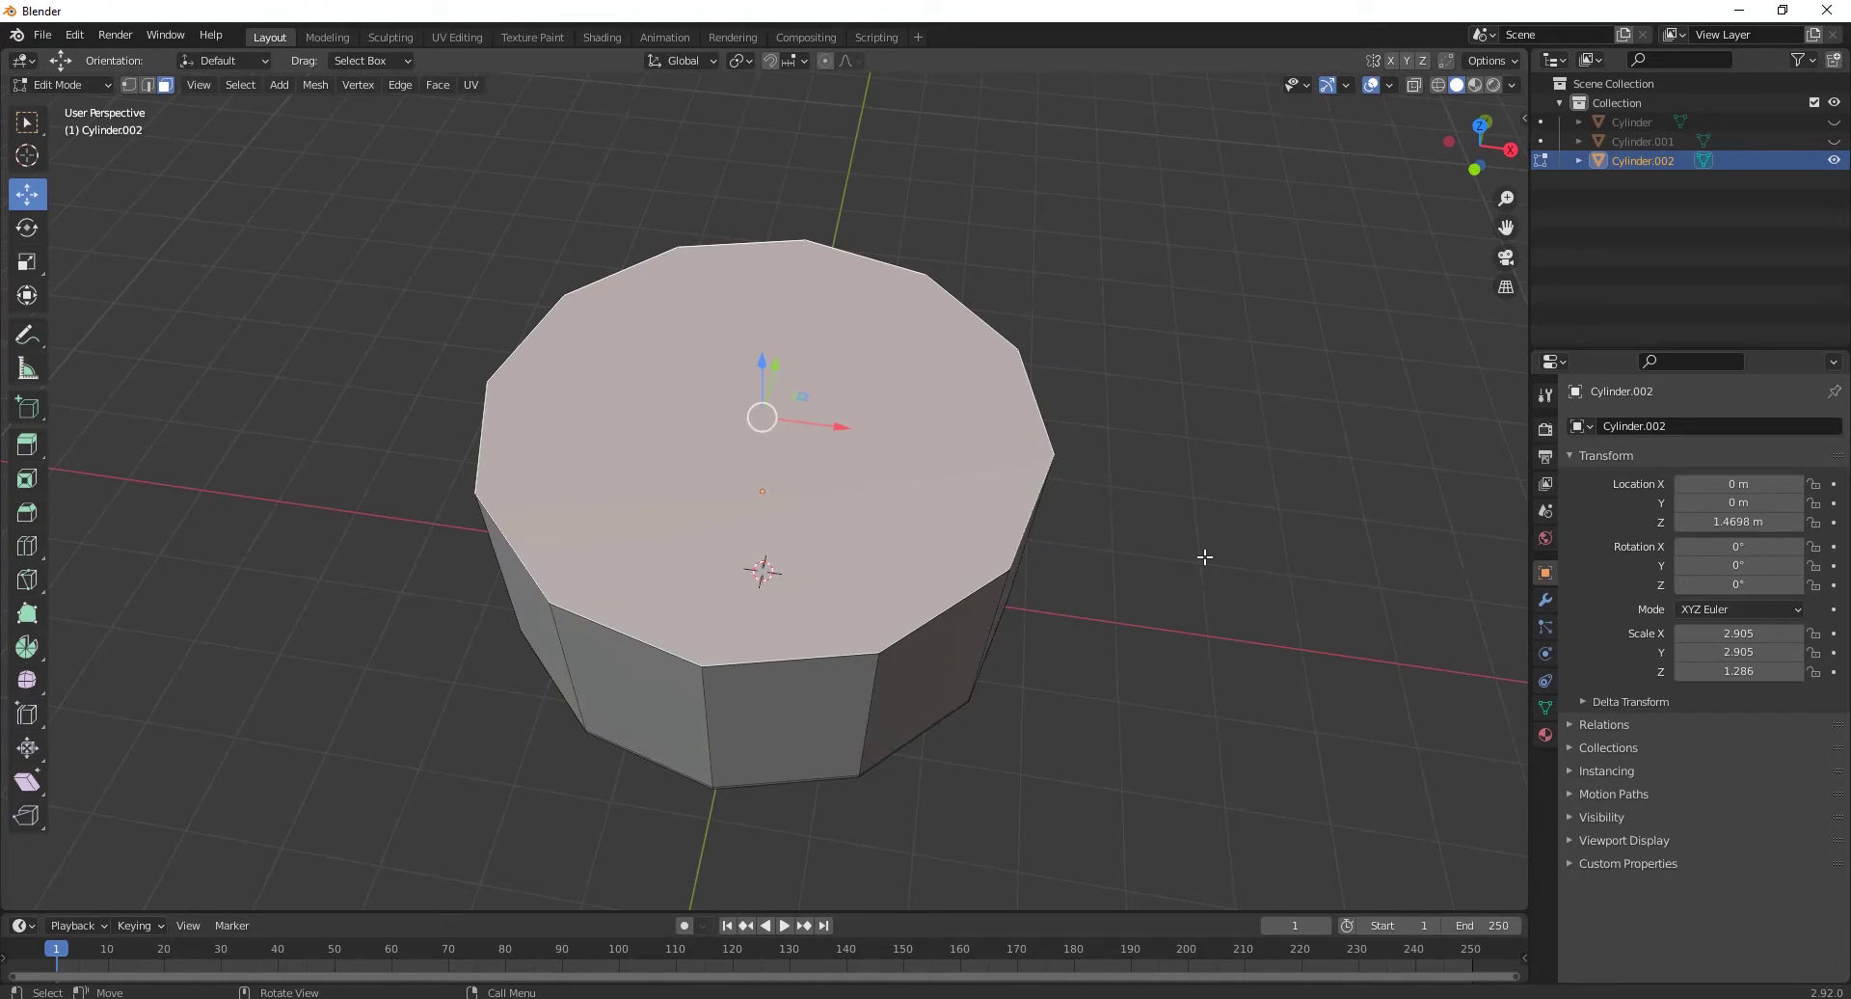
Step: Extrude the top face, scale it to 0.940, and raise it about 0.08 m
key(e)
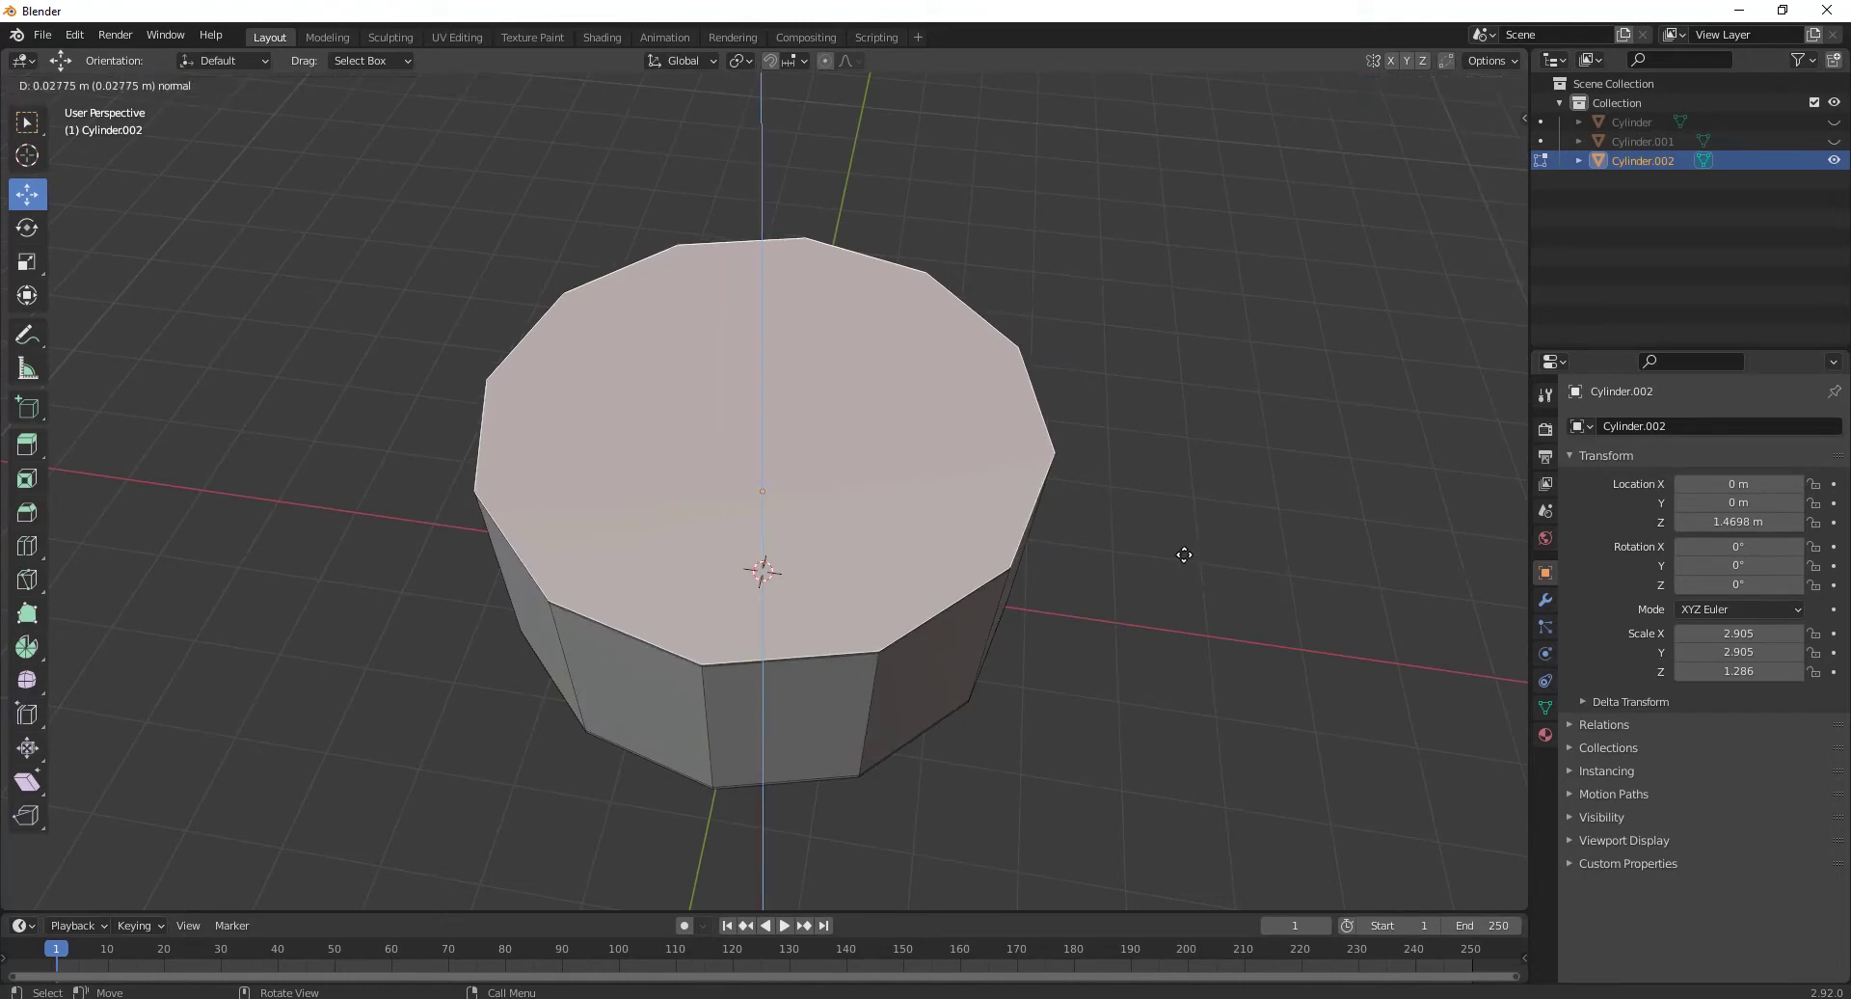
key(s)
click(872, 528)
middle_drag(872, 528, 773, 192)
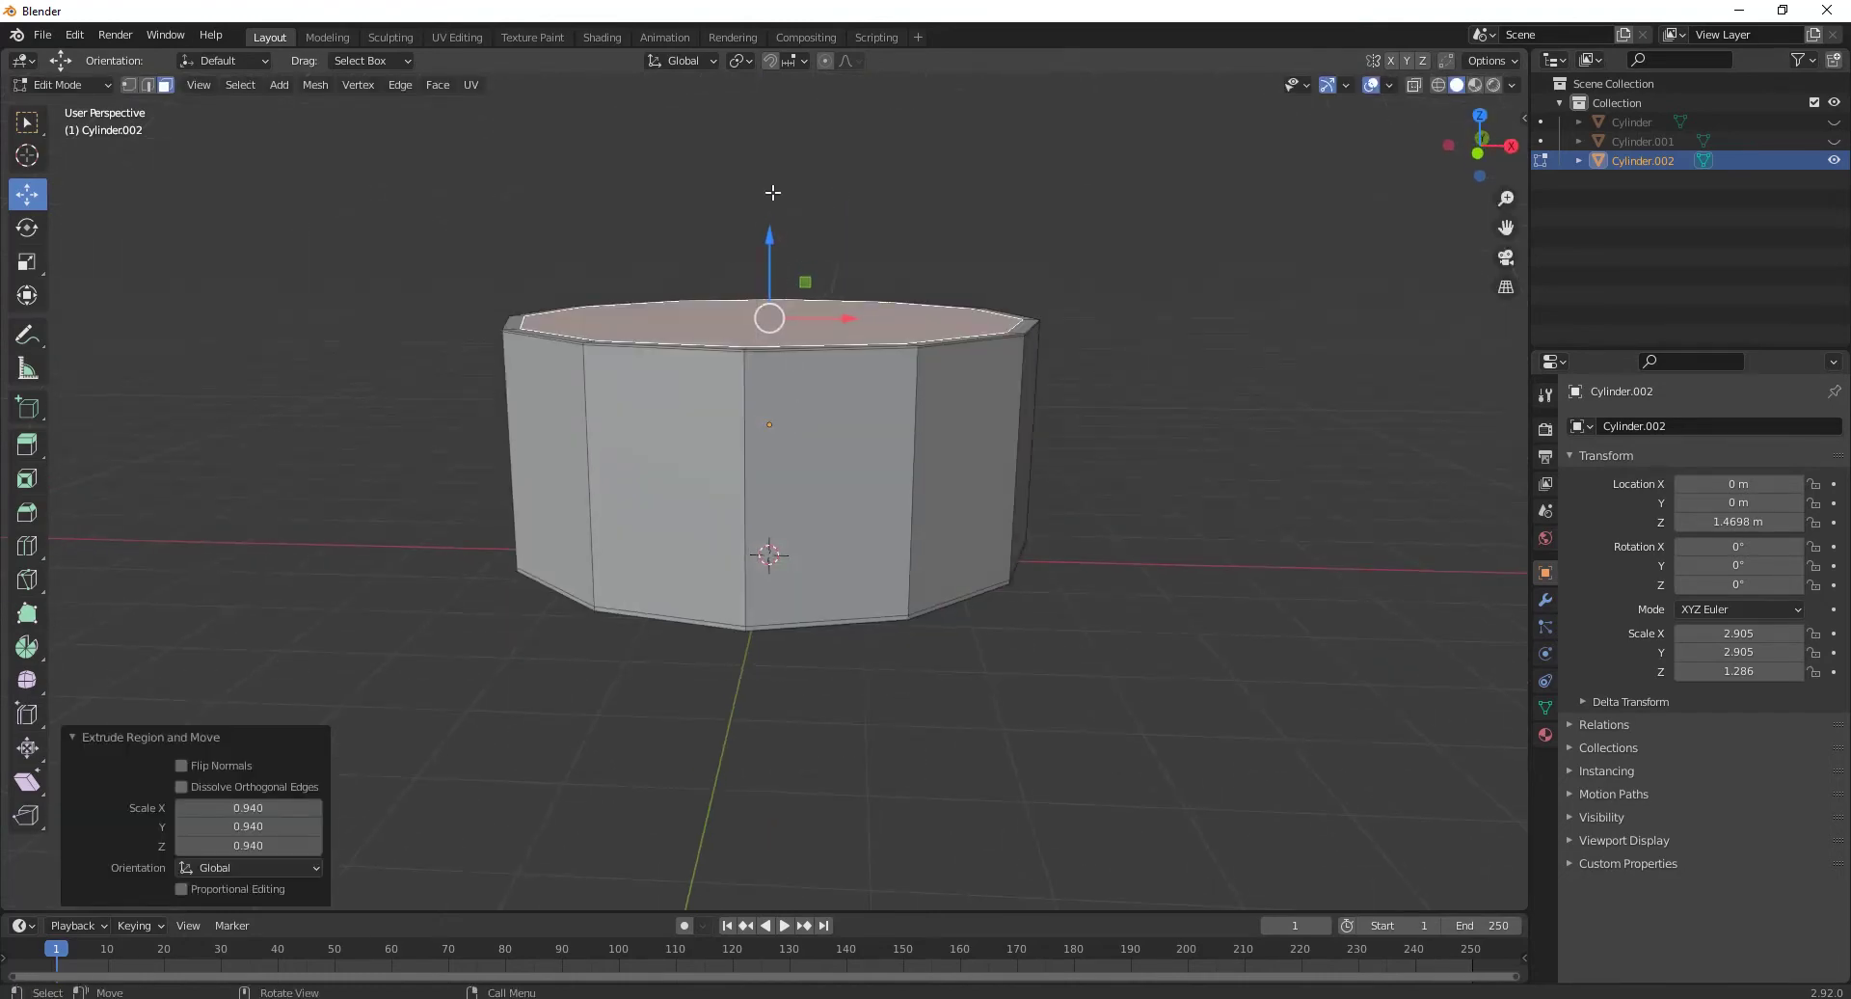
drag(769, 239, 770, 229)
Step: Extrude the bottom face of Cylinder.002 and scale it to 0.987
middle_drag(769, 229, 737, 358)
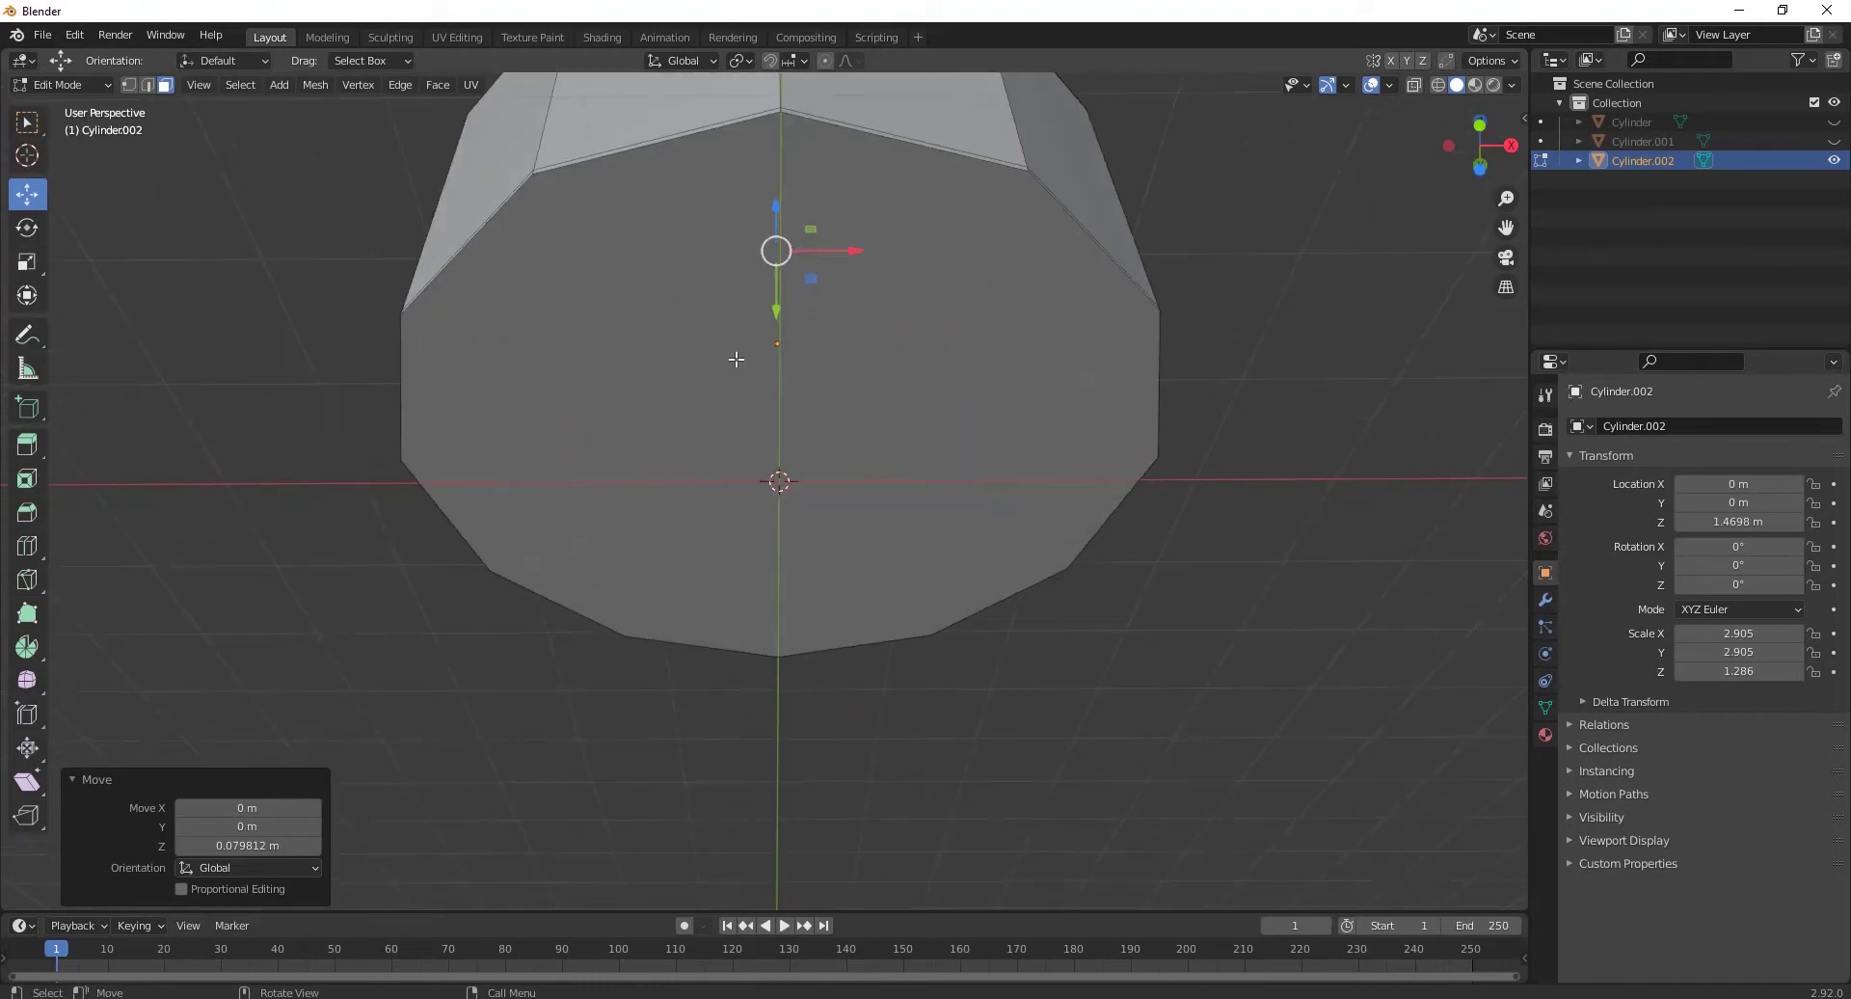
click(952, 472)
key(e)
key(s)
click(1144, 490)
scroll(993, 433, down, 3)
middle_drag(992, 433, 964, 588)
Step: Show the pot Cylinder again, hiding Cylinder.001 and Cylinder.002
click(1833, 141)
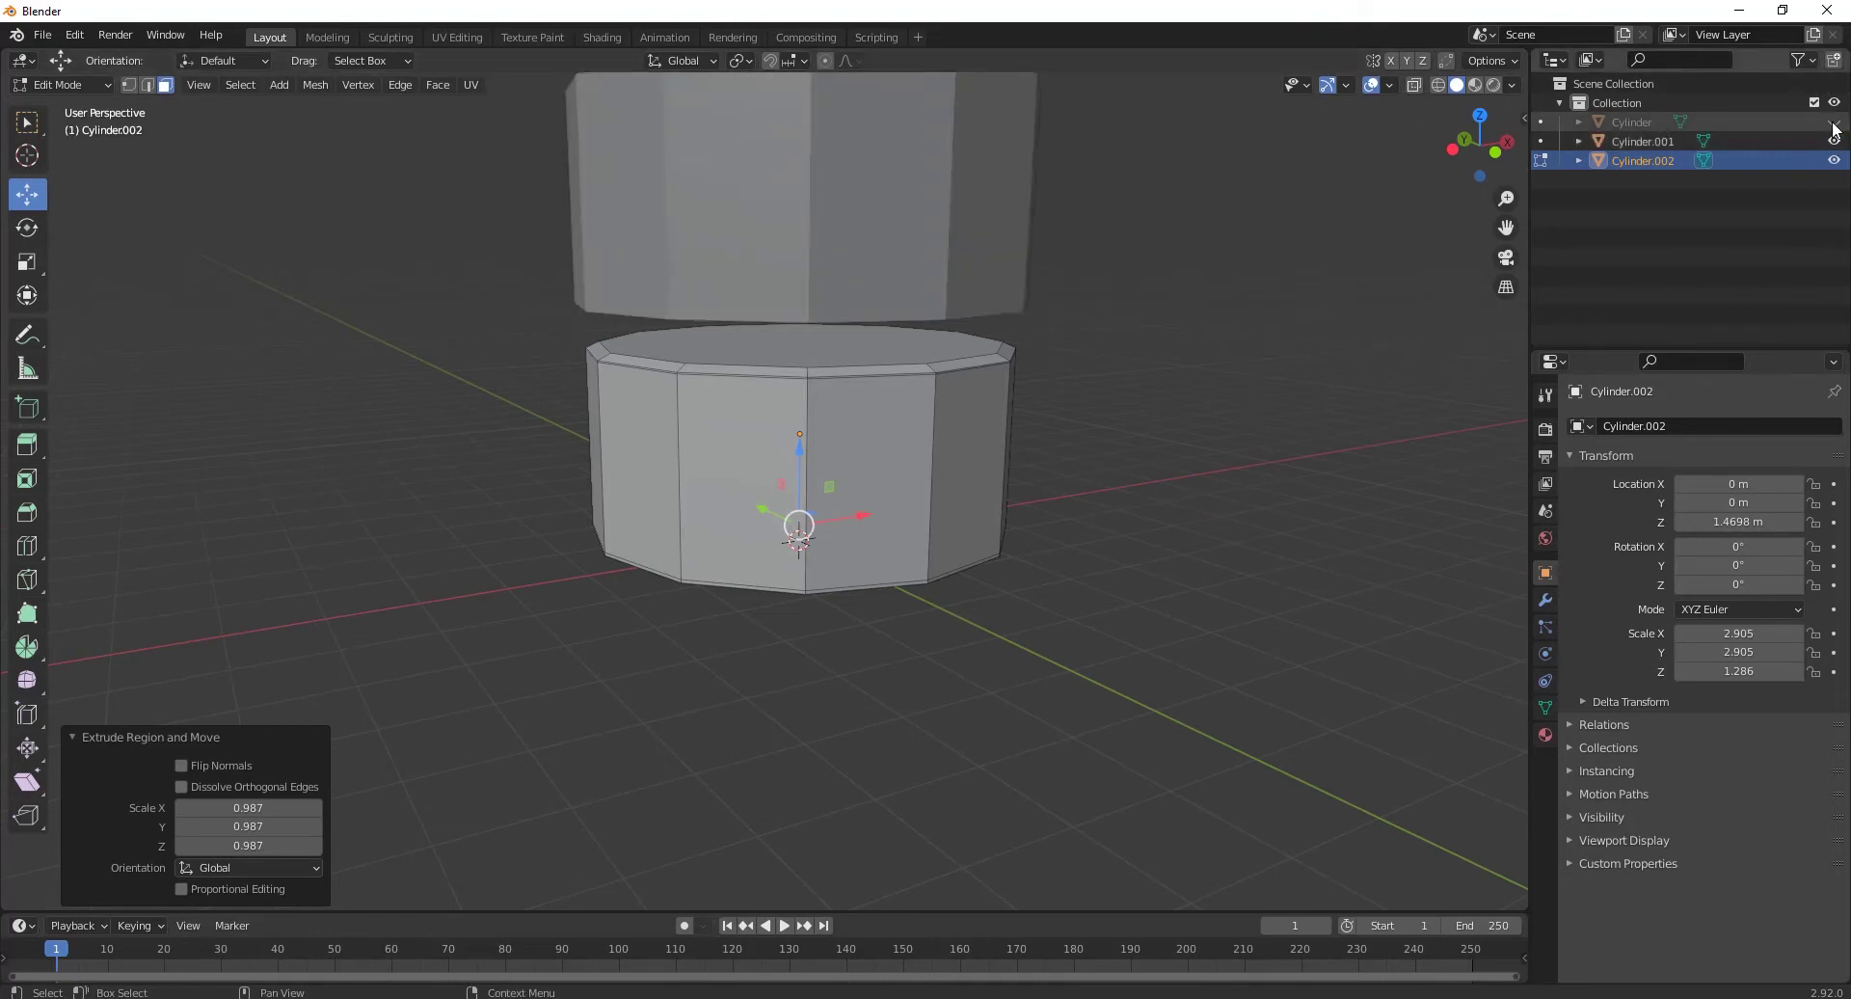
click(1834, 121)
middle_drag(970, 400, 987, 439)
click(1834, 121)
click(1833, 122)
click(1834, 160)
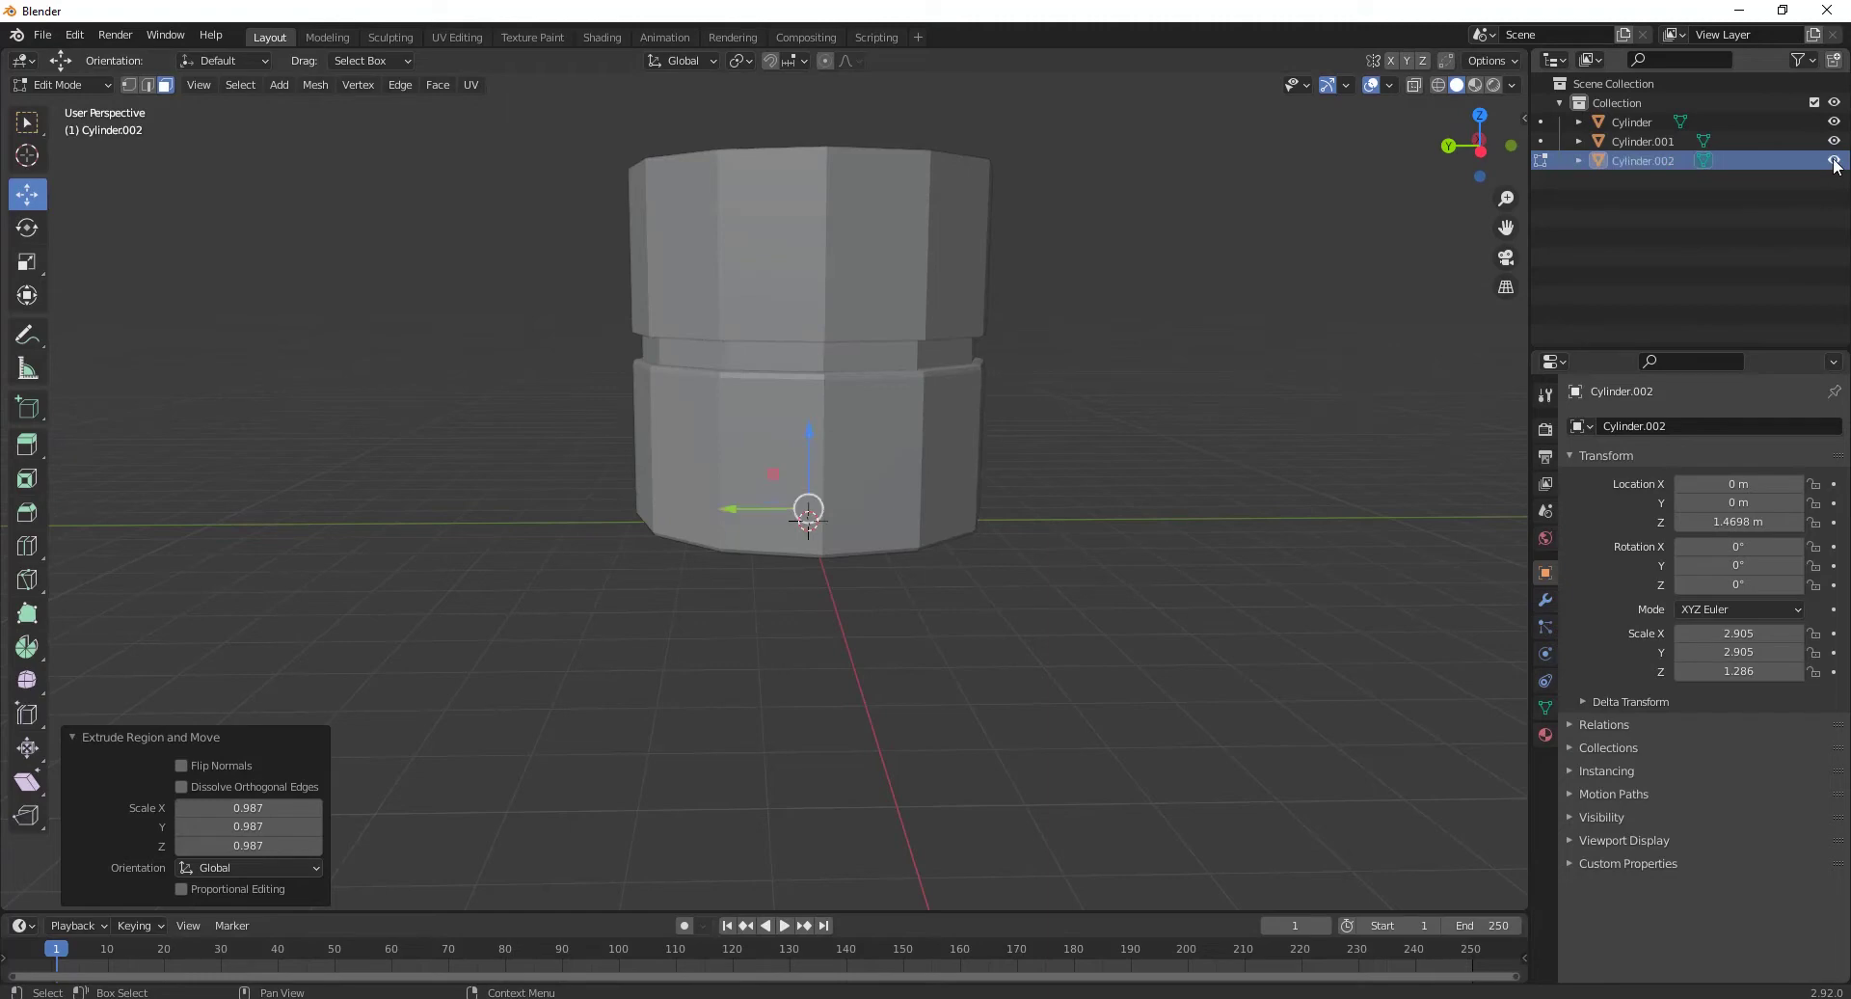
click(1834, 140)
middle_drag(762, 385, 434, 400)
Step: Return to Object Mode and select the pot Cylinder
click(433, 399)
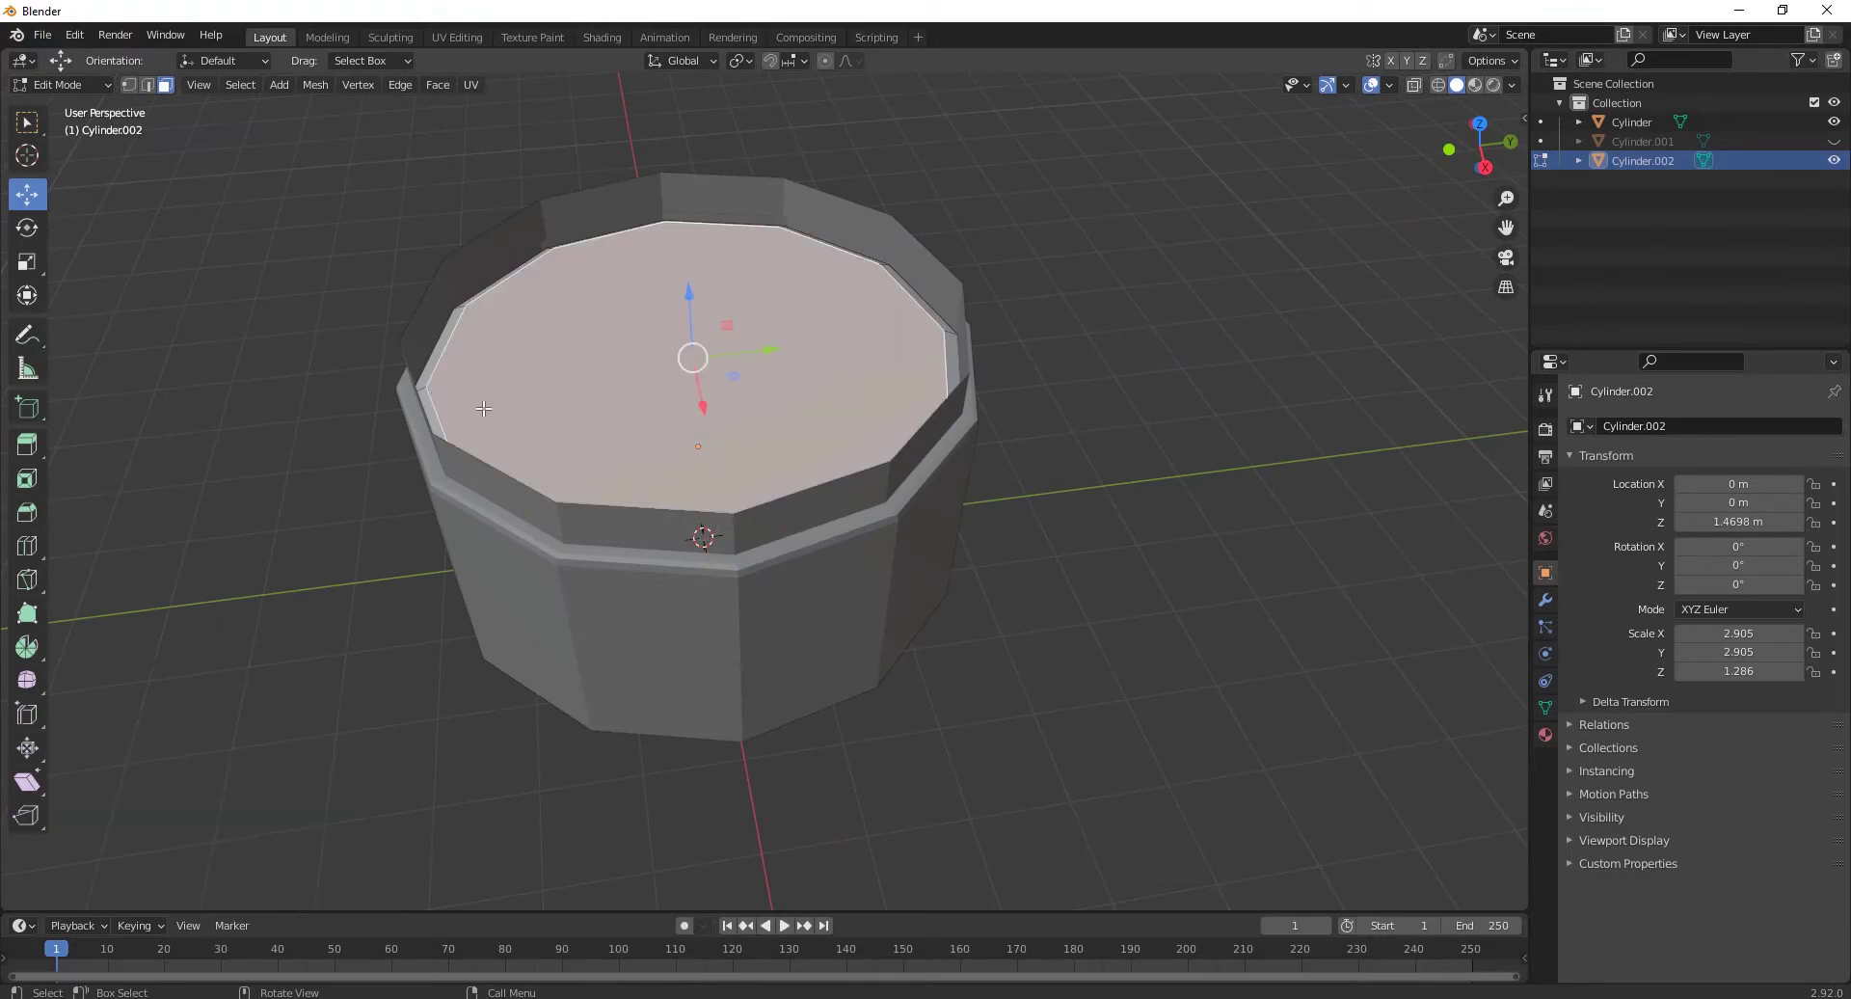
key(Tab)
click(1142, 424)
scroll(848, 489, down, 2)
mouse_move(843, 489)
middle_down()
mouse_move(783, 548)
mouse_move(962, 496)
mouse_move(814, 488)
middle_up()
click(816, 547)
Step: Apply Shade Smooth and a level-2 Subdivision Surface (Ctrl+2) to the pot
right_click(790, 481)
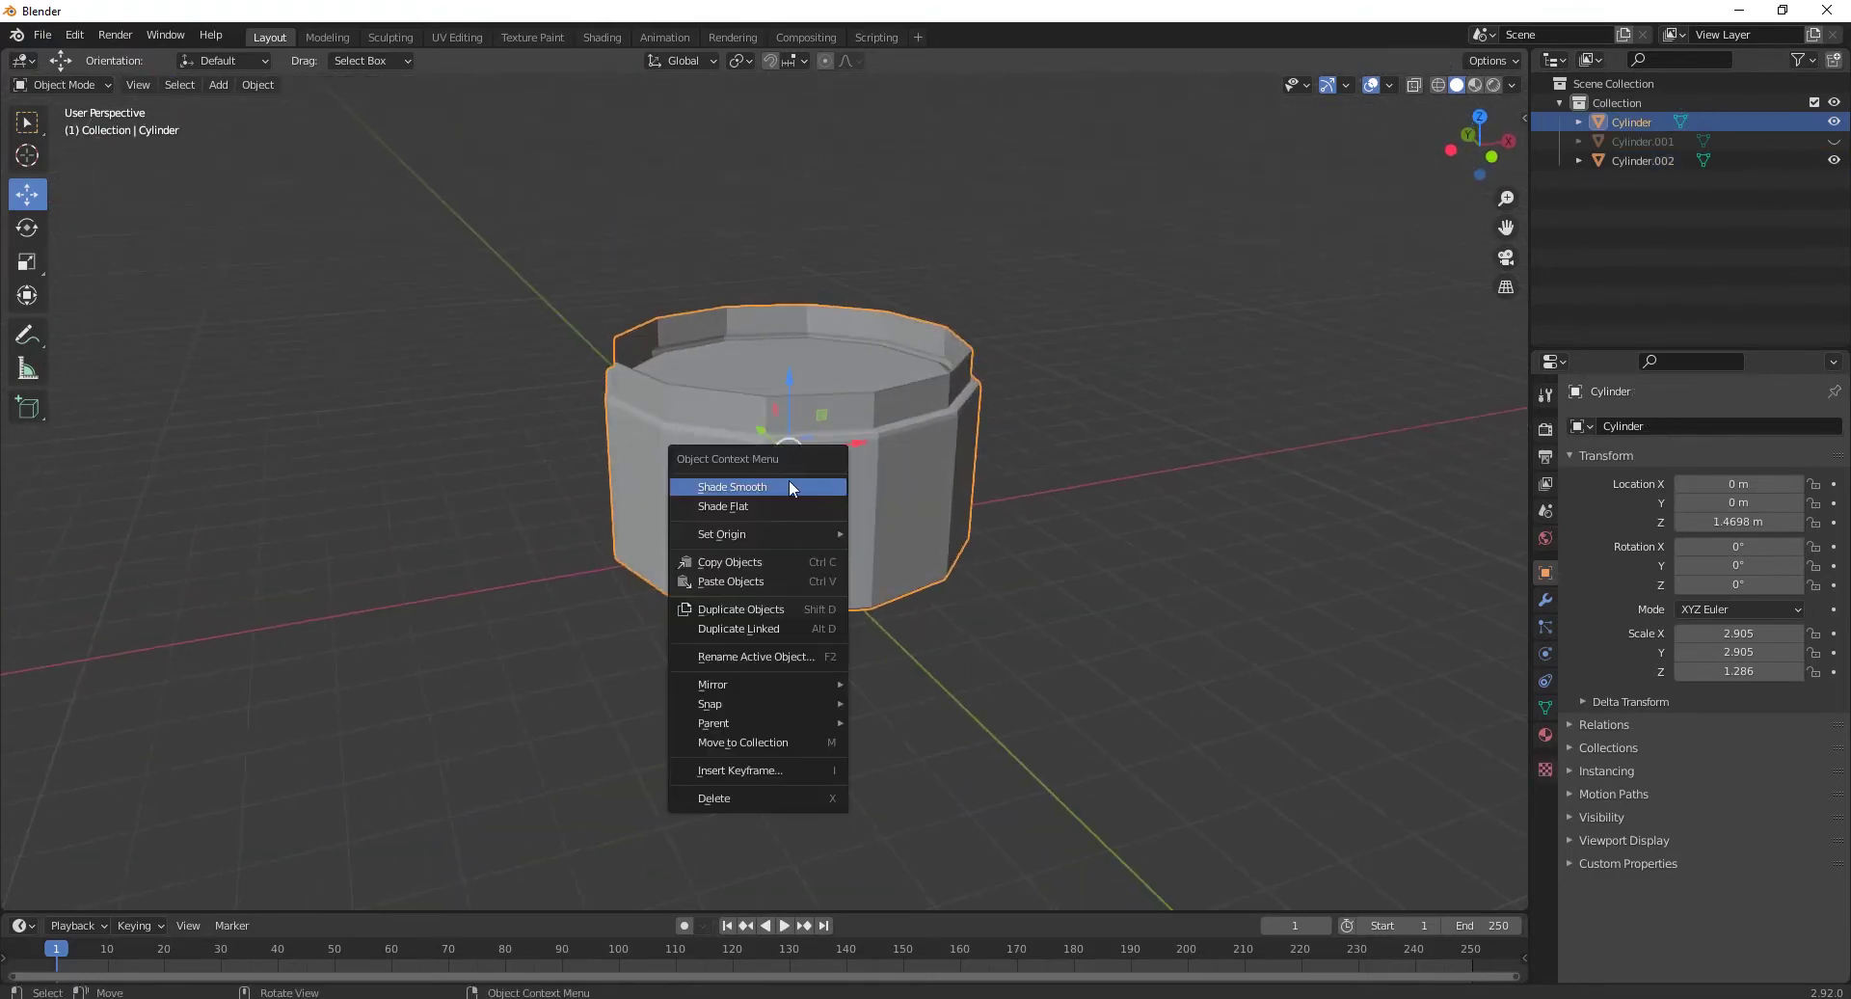
click(749, 486)
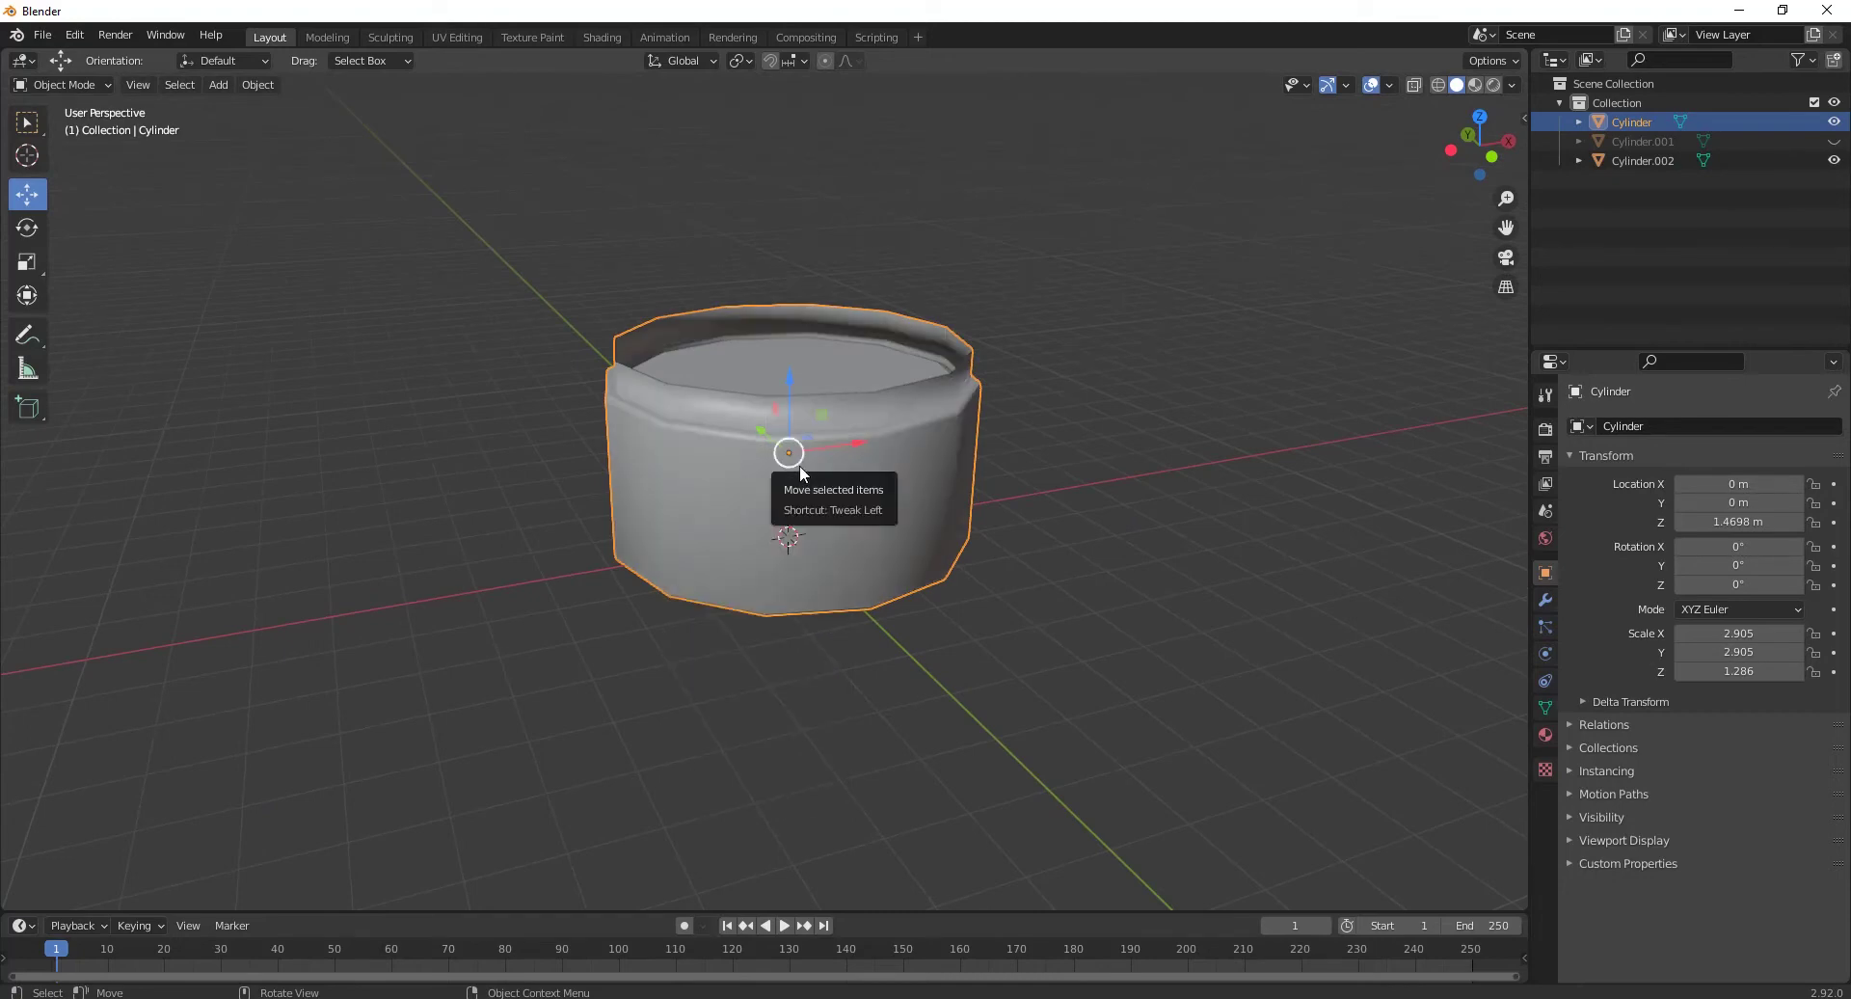
key(ctrl+2)
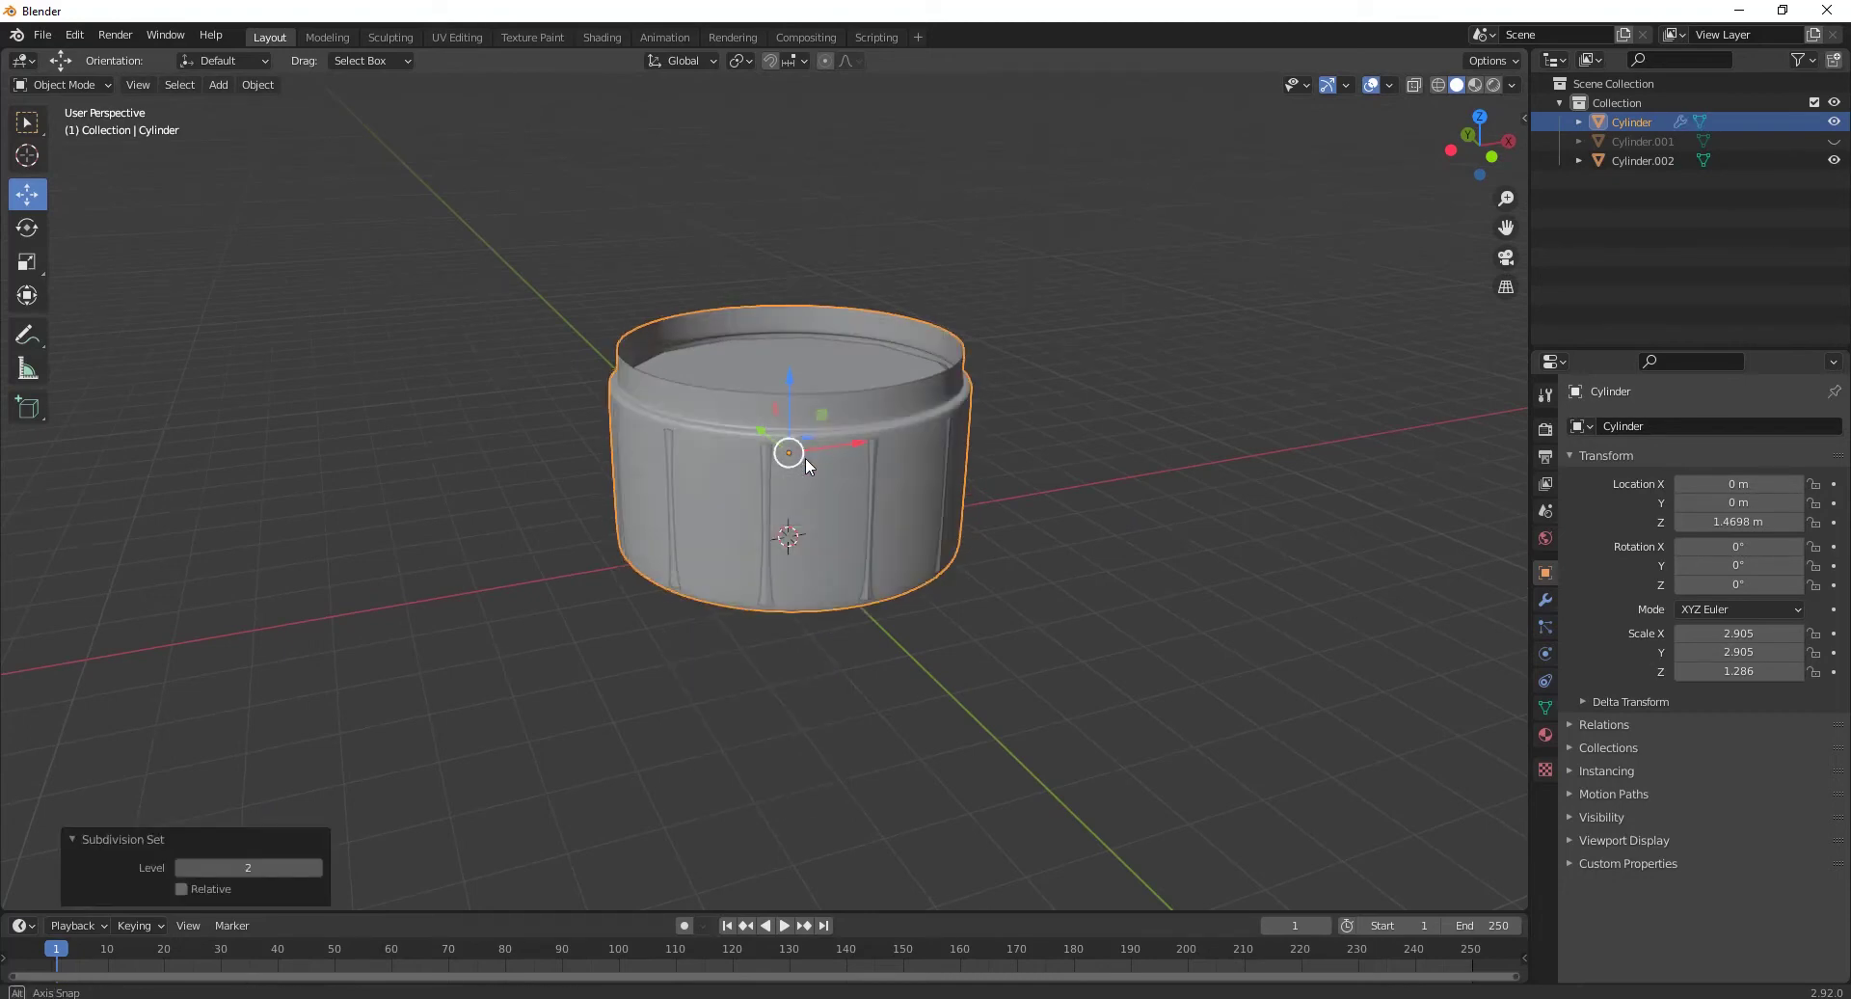
middle_drag(806, 457, 860, 442)
click(857, 440)
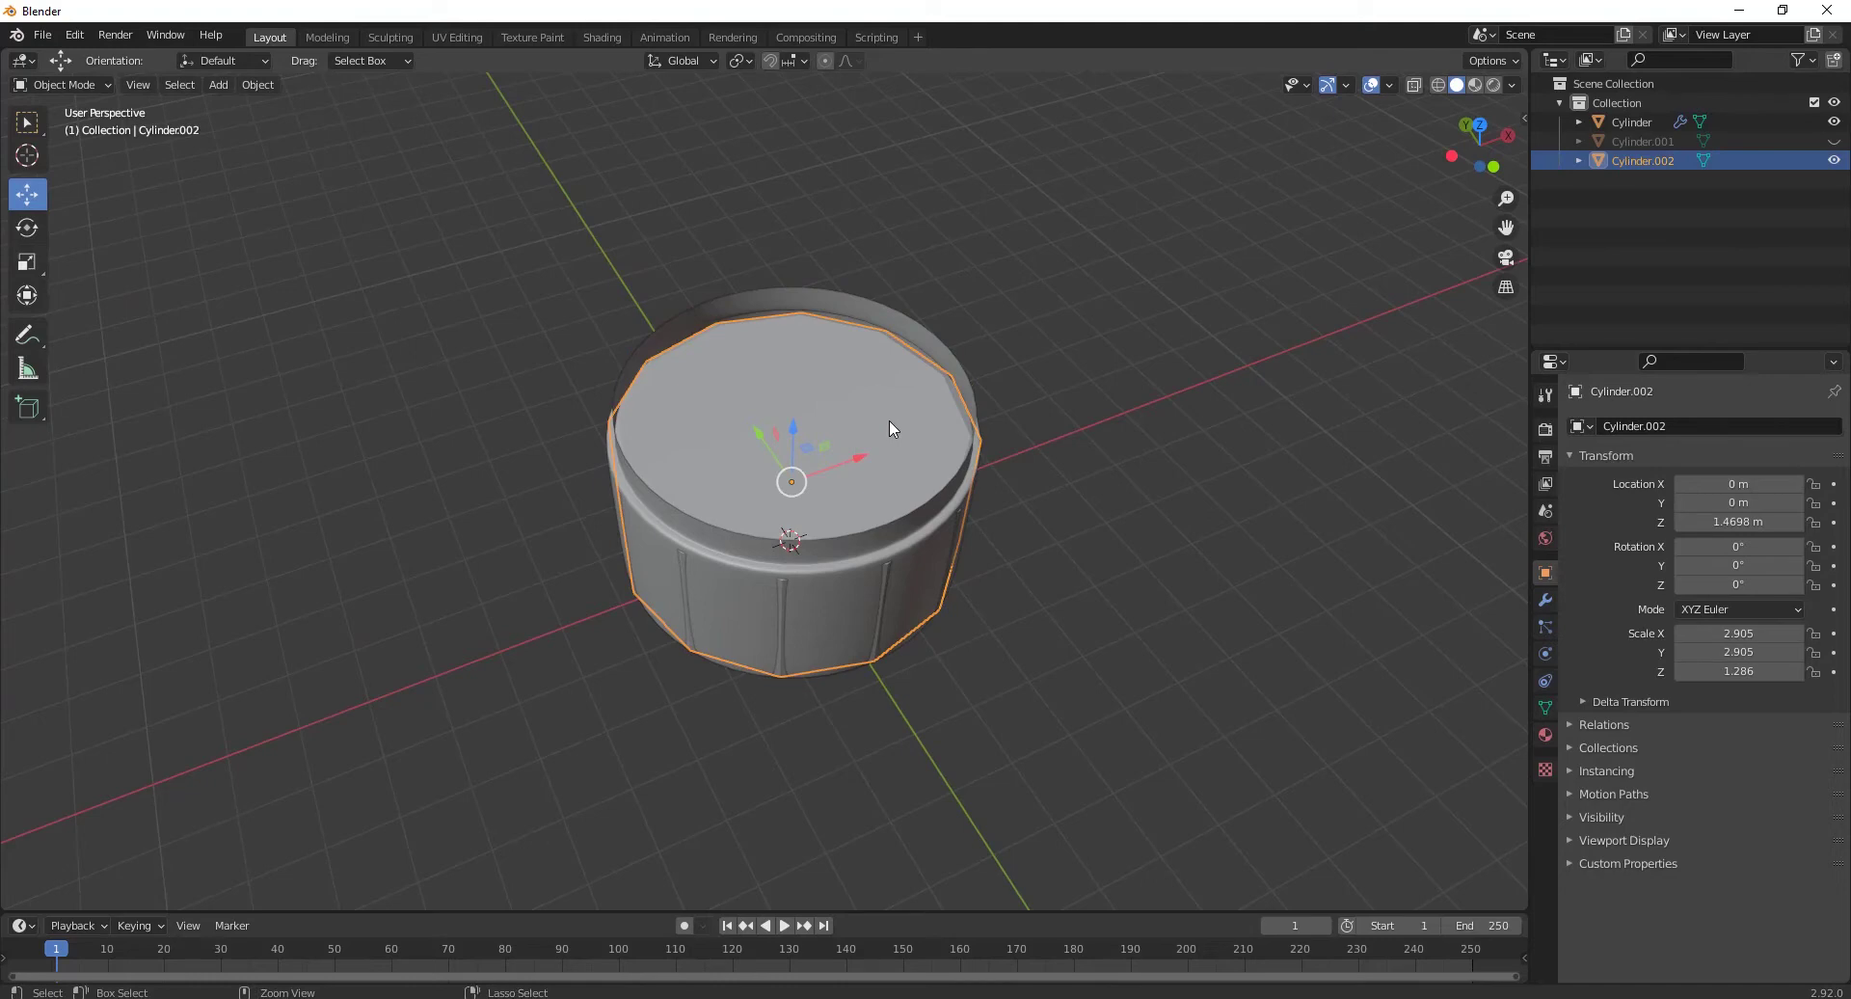
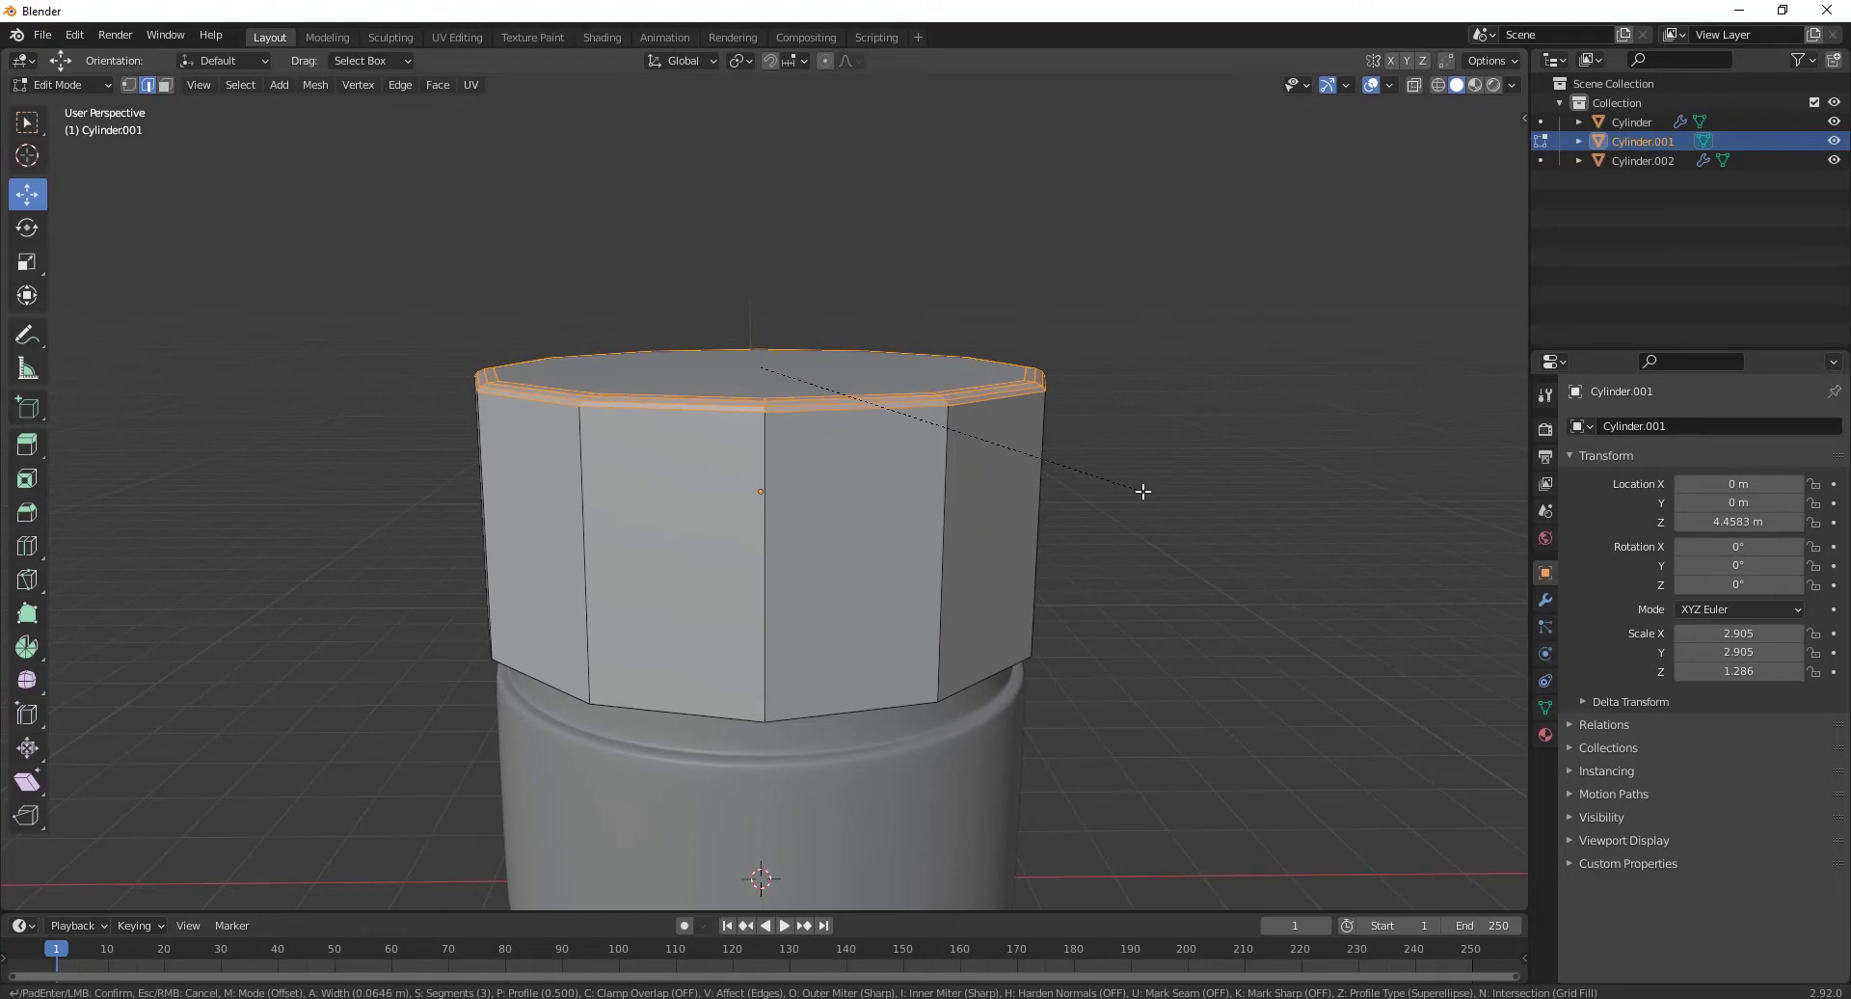
Step: Apply the 3-segment bevel to the lid's top rim
click(1143, 491)
middle_drag(1143, 491, 925, 494)
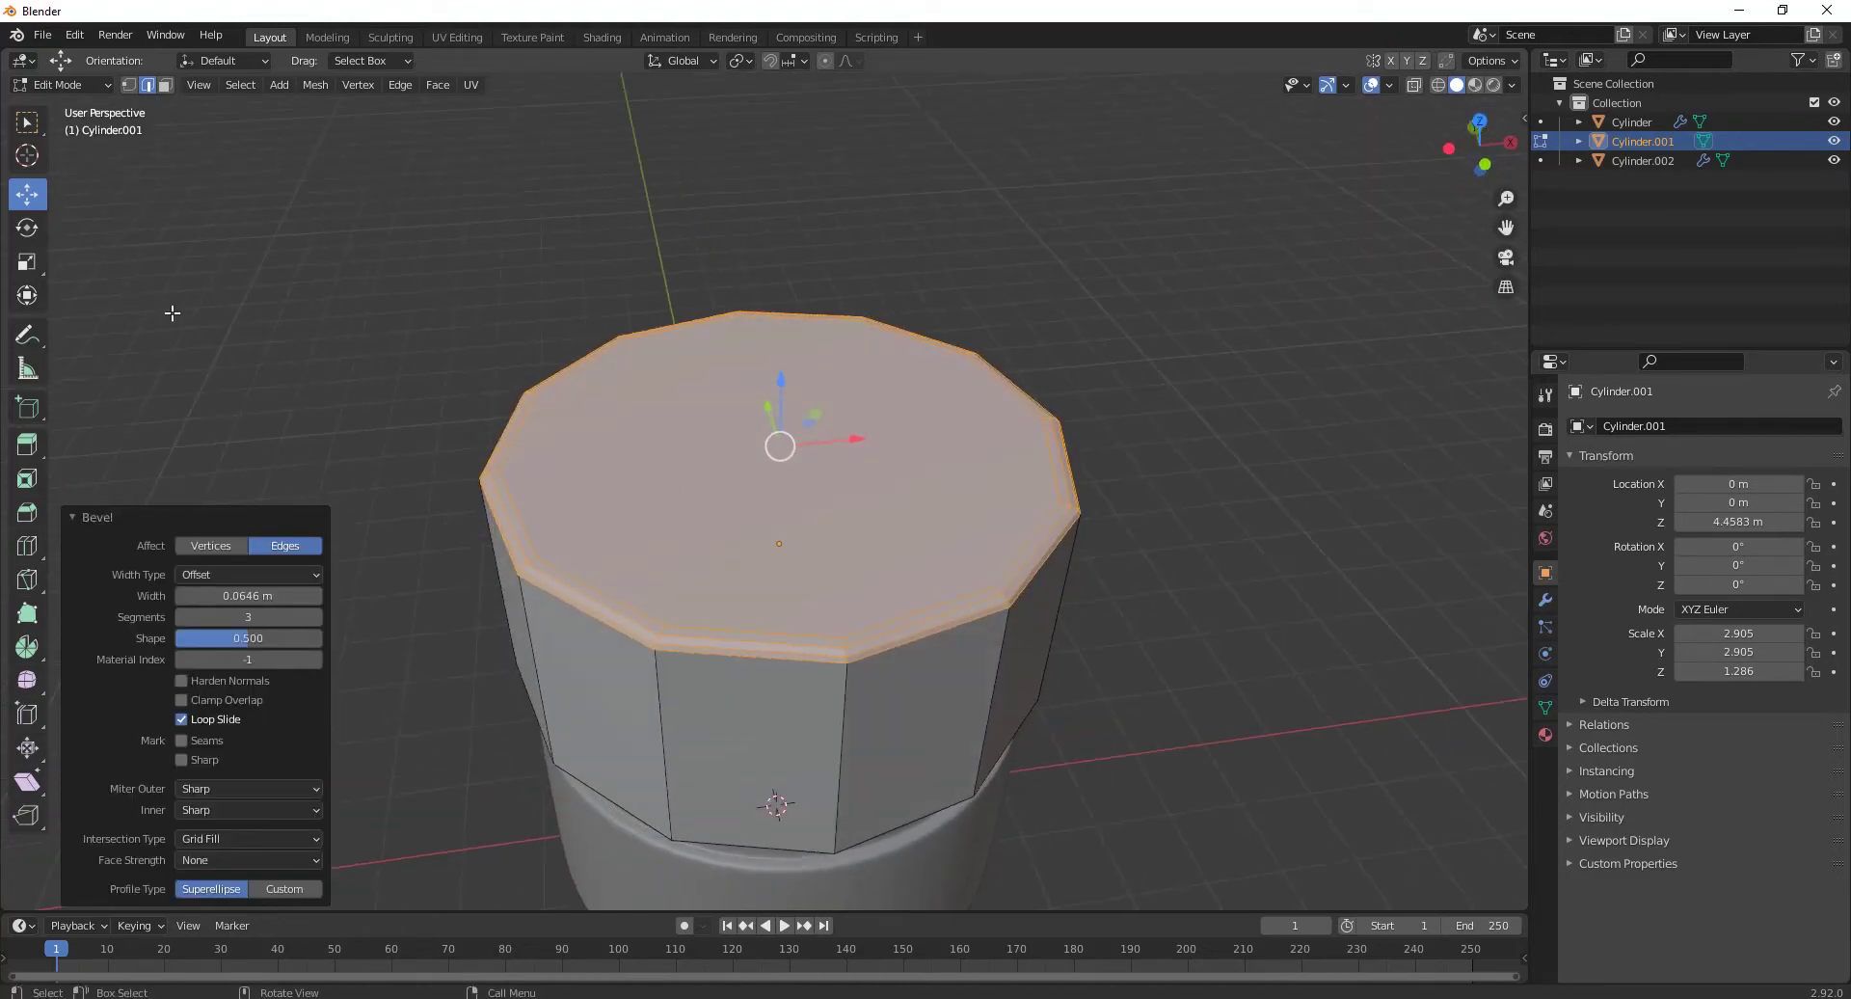
middle_drag(735, 502, 954, 435)
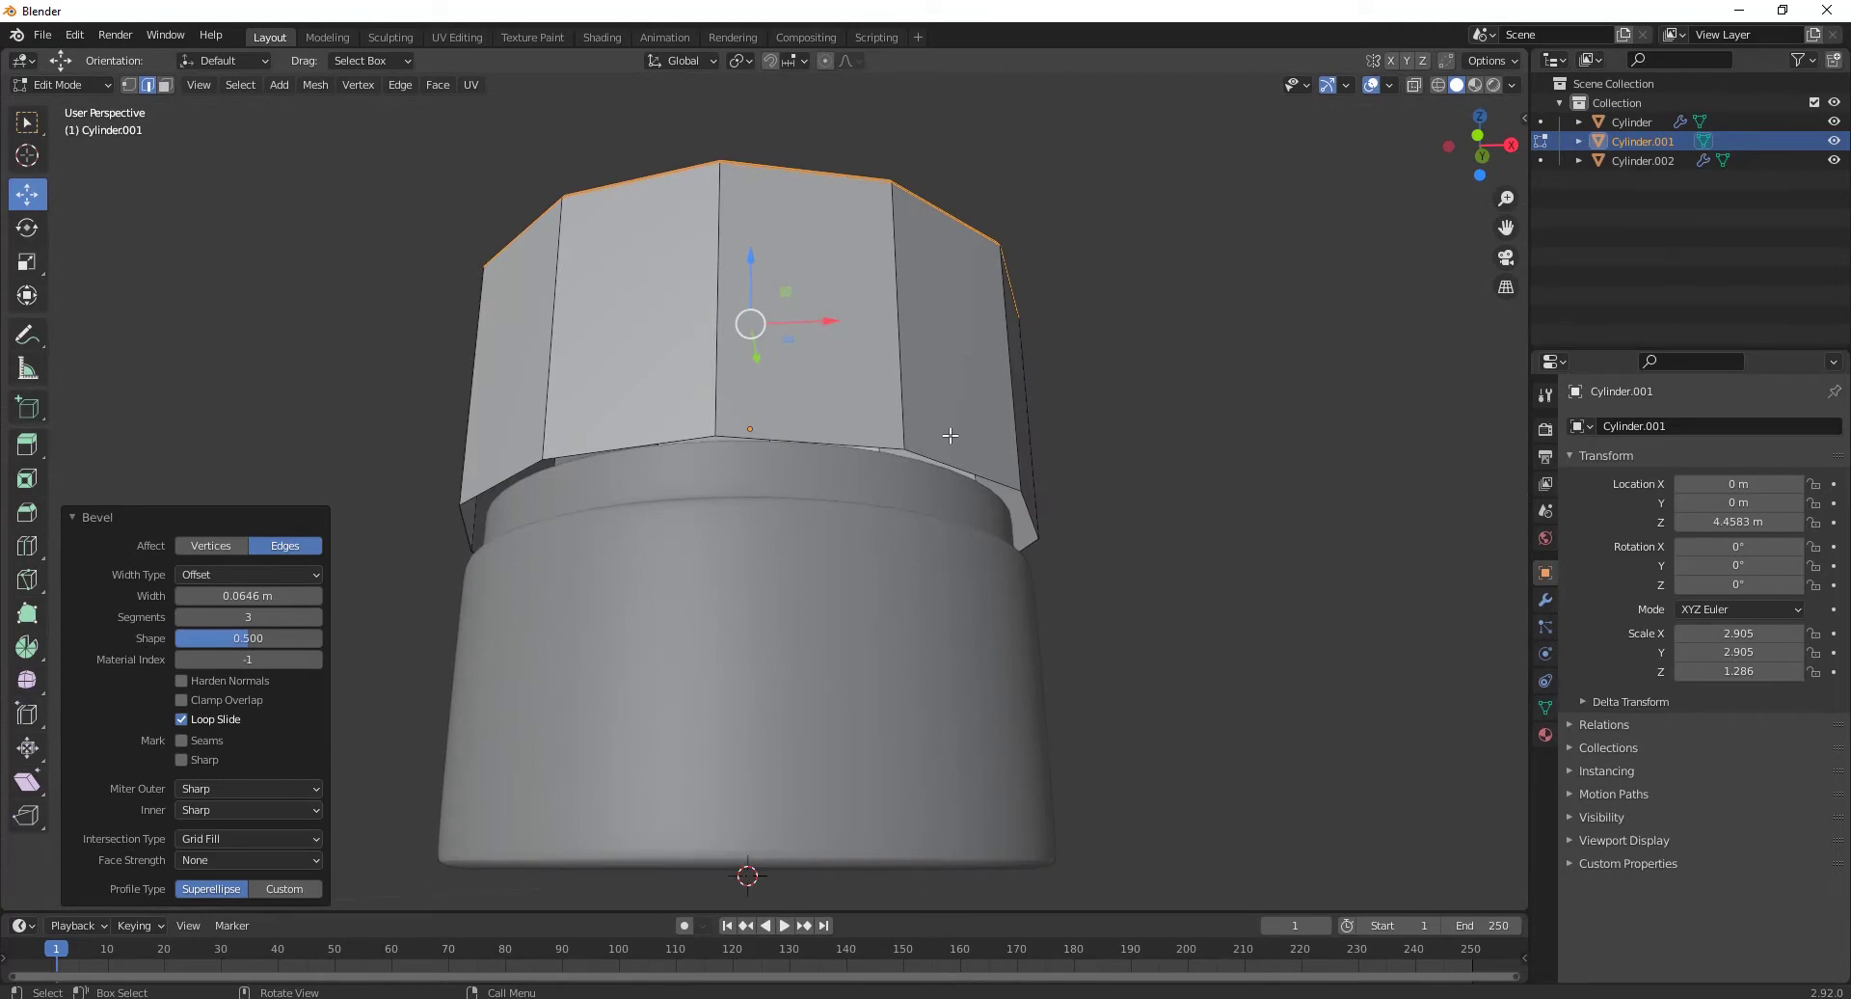
Step: Extrude the lid's faces along their normals by -0.0355 m to give the walls thickness
key(a)
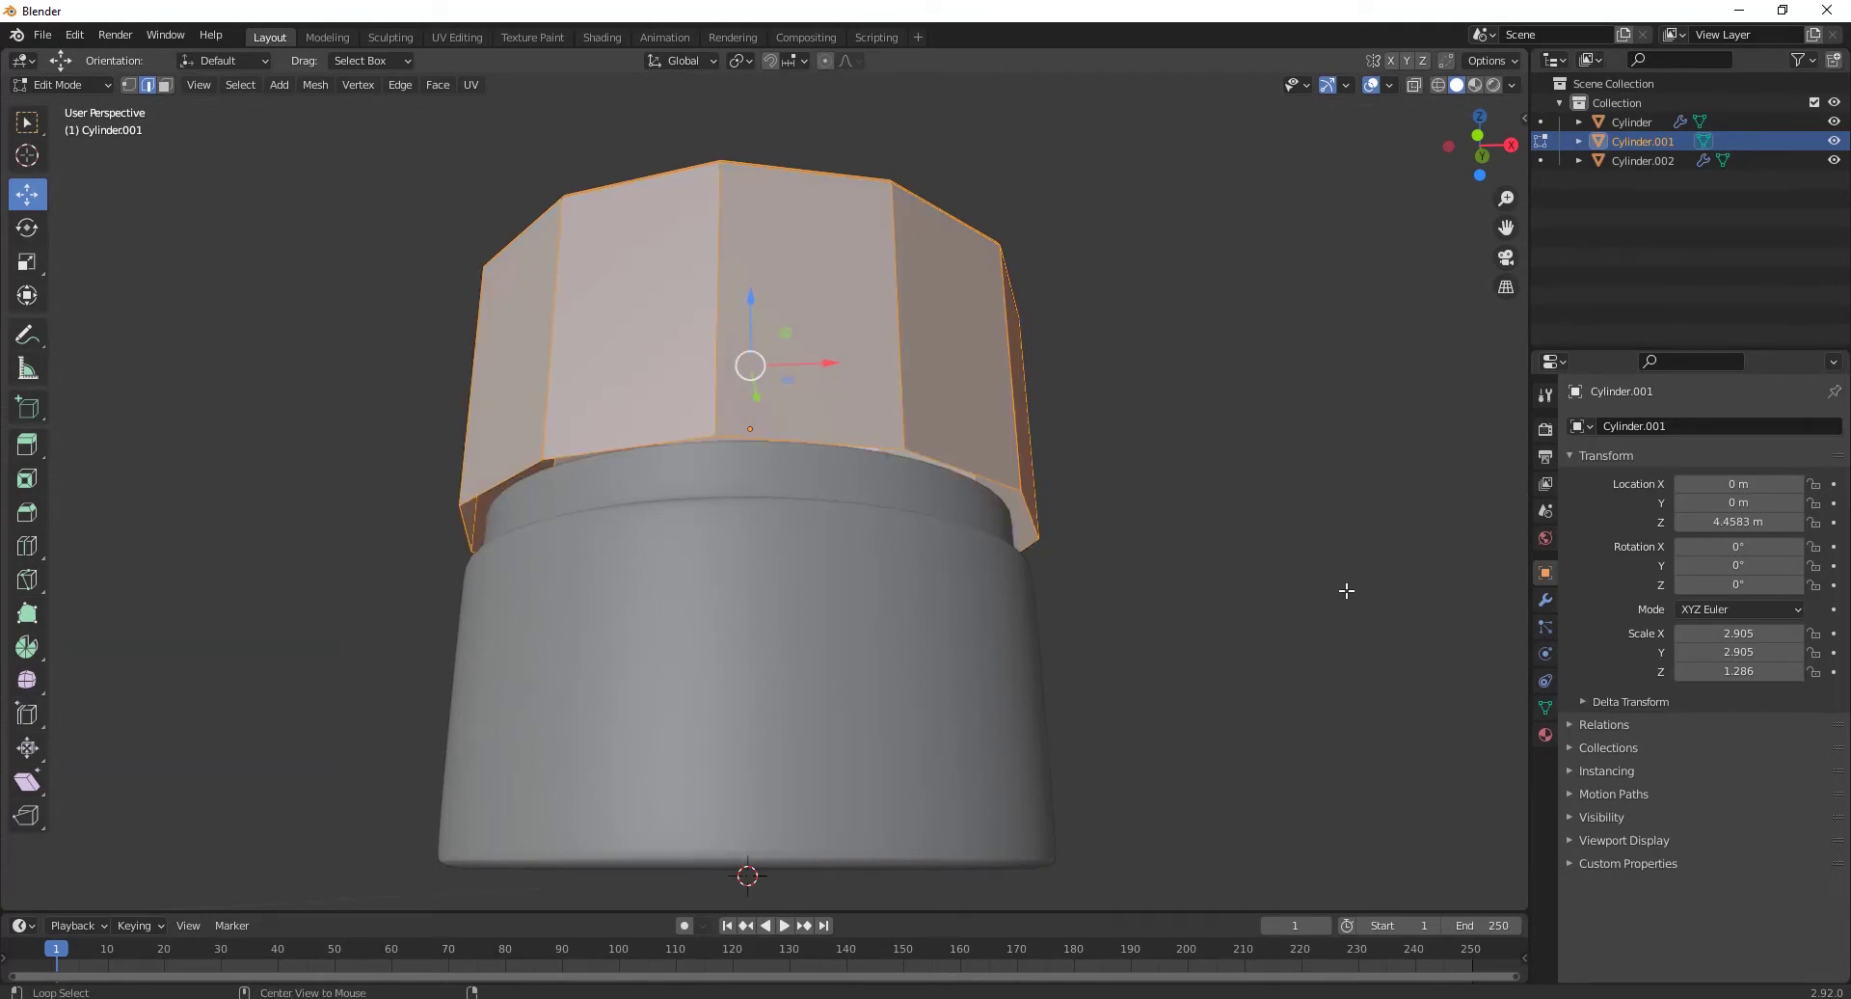
key(alt+e)
key(Escape)
key(alt+e)
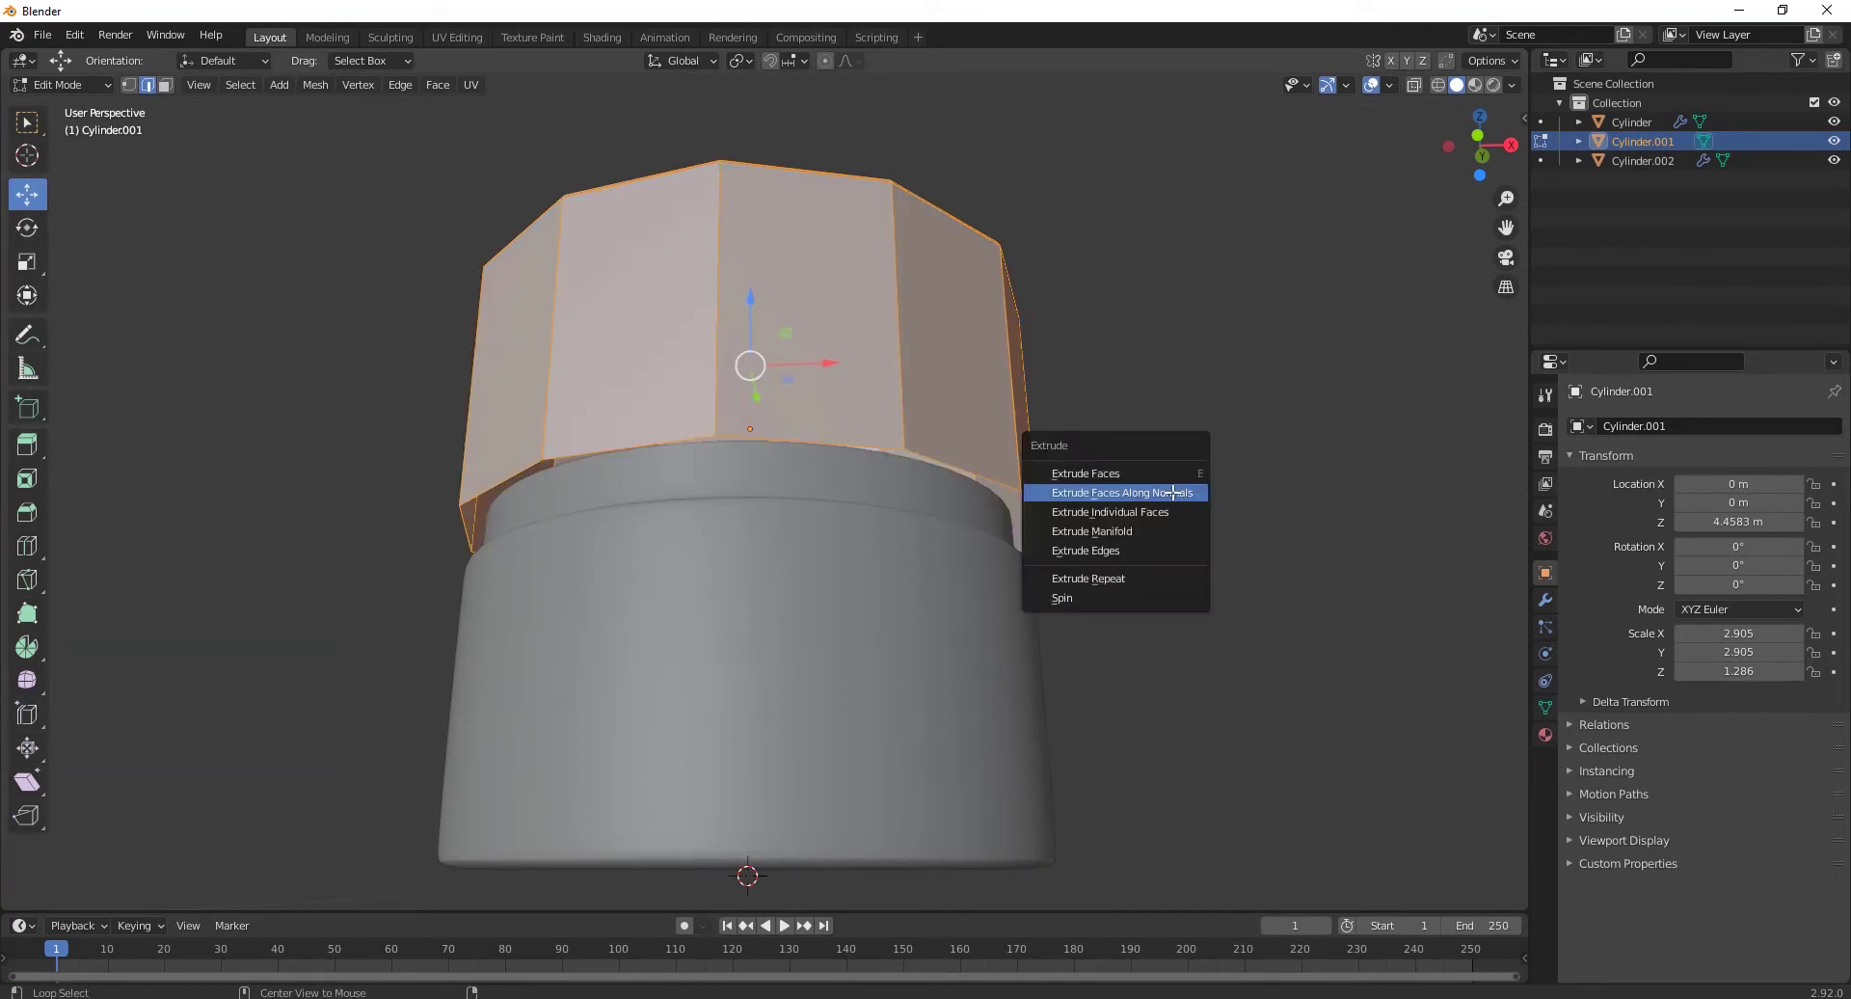
click(1172, 489)
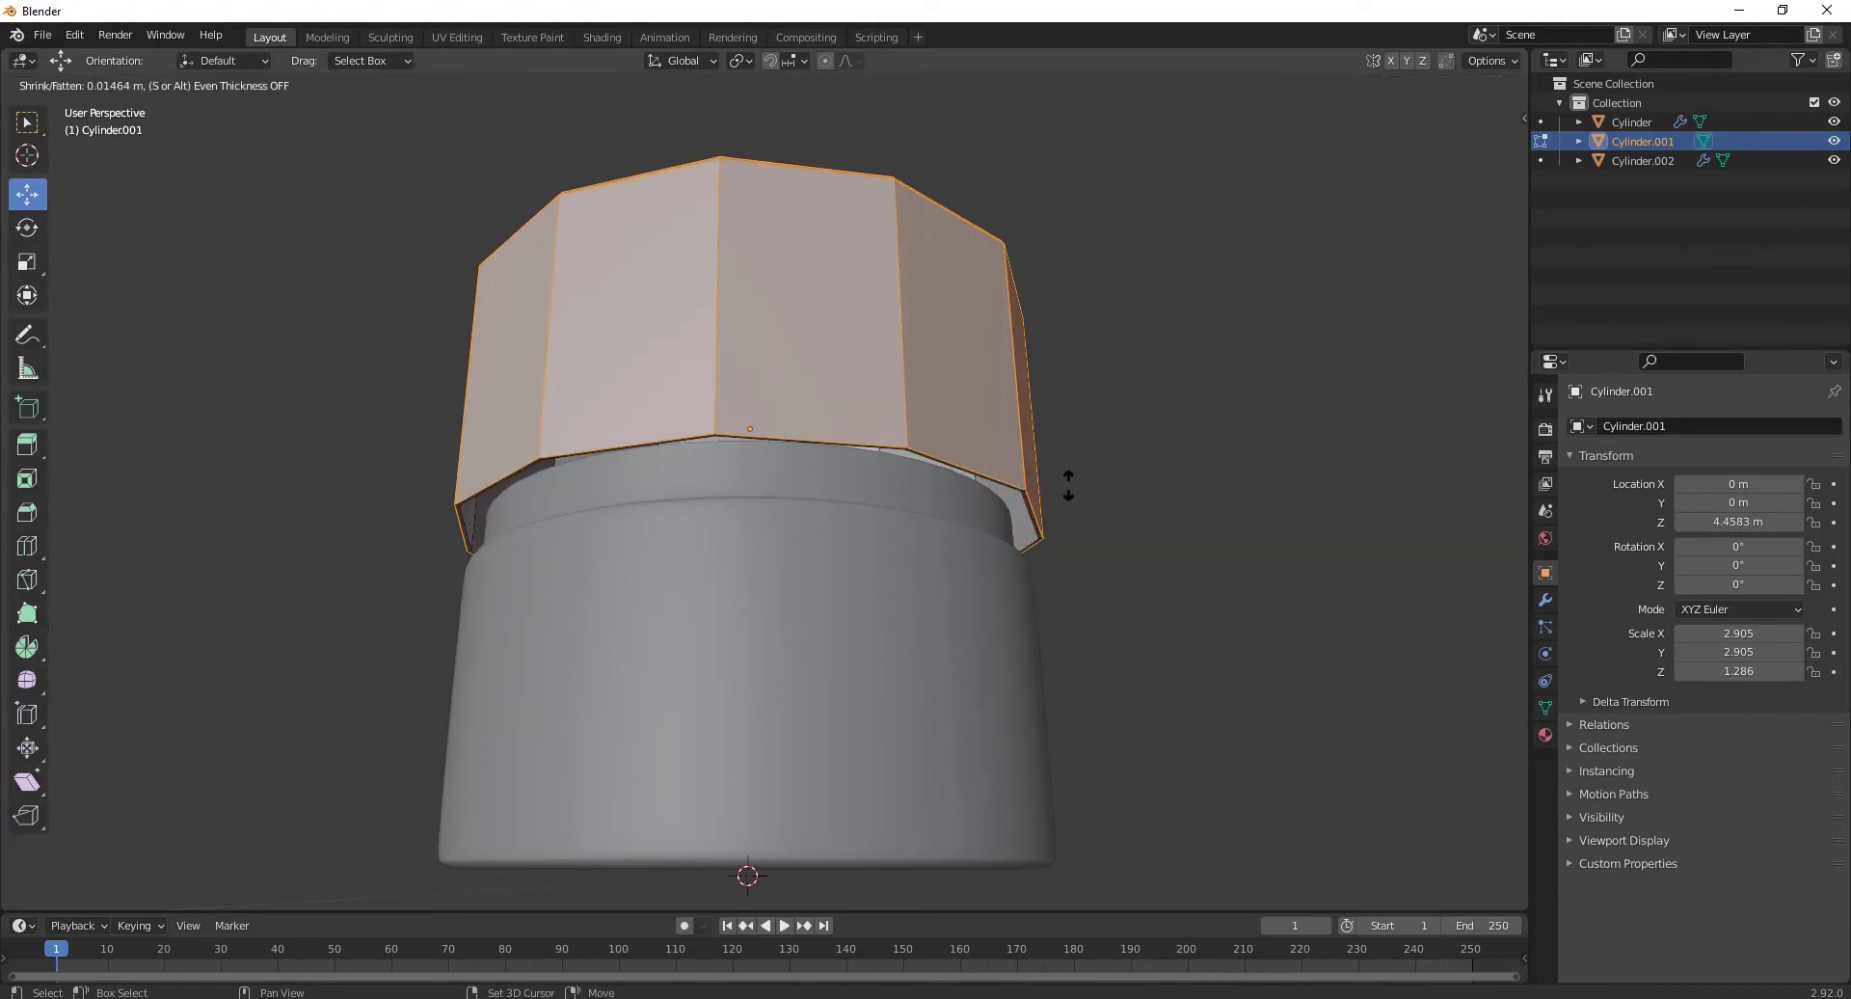
click(1356, 508)
middle_drag(1356, 508, 1186, 518)
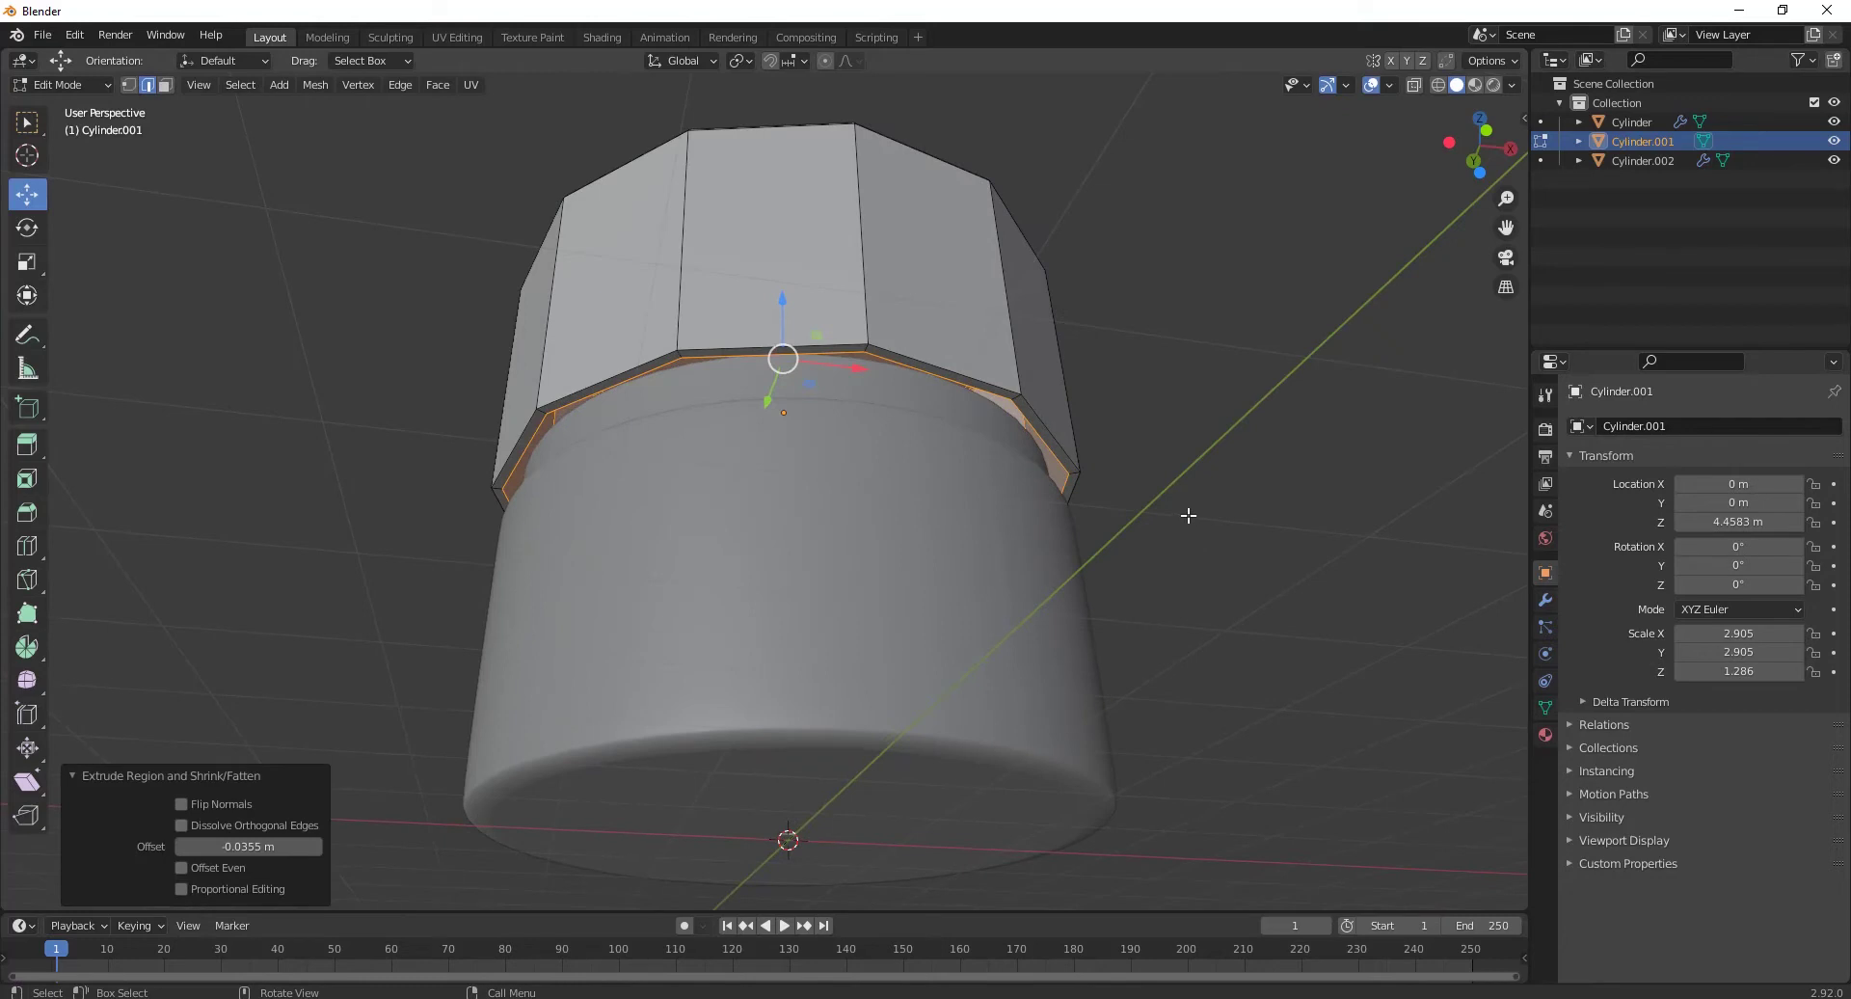
Step: Scale the extruded inner ring of the lid down to 0.973
key(a)
key(ctrl+z)
key(s)
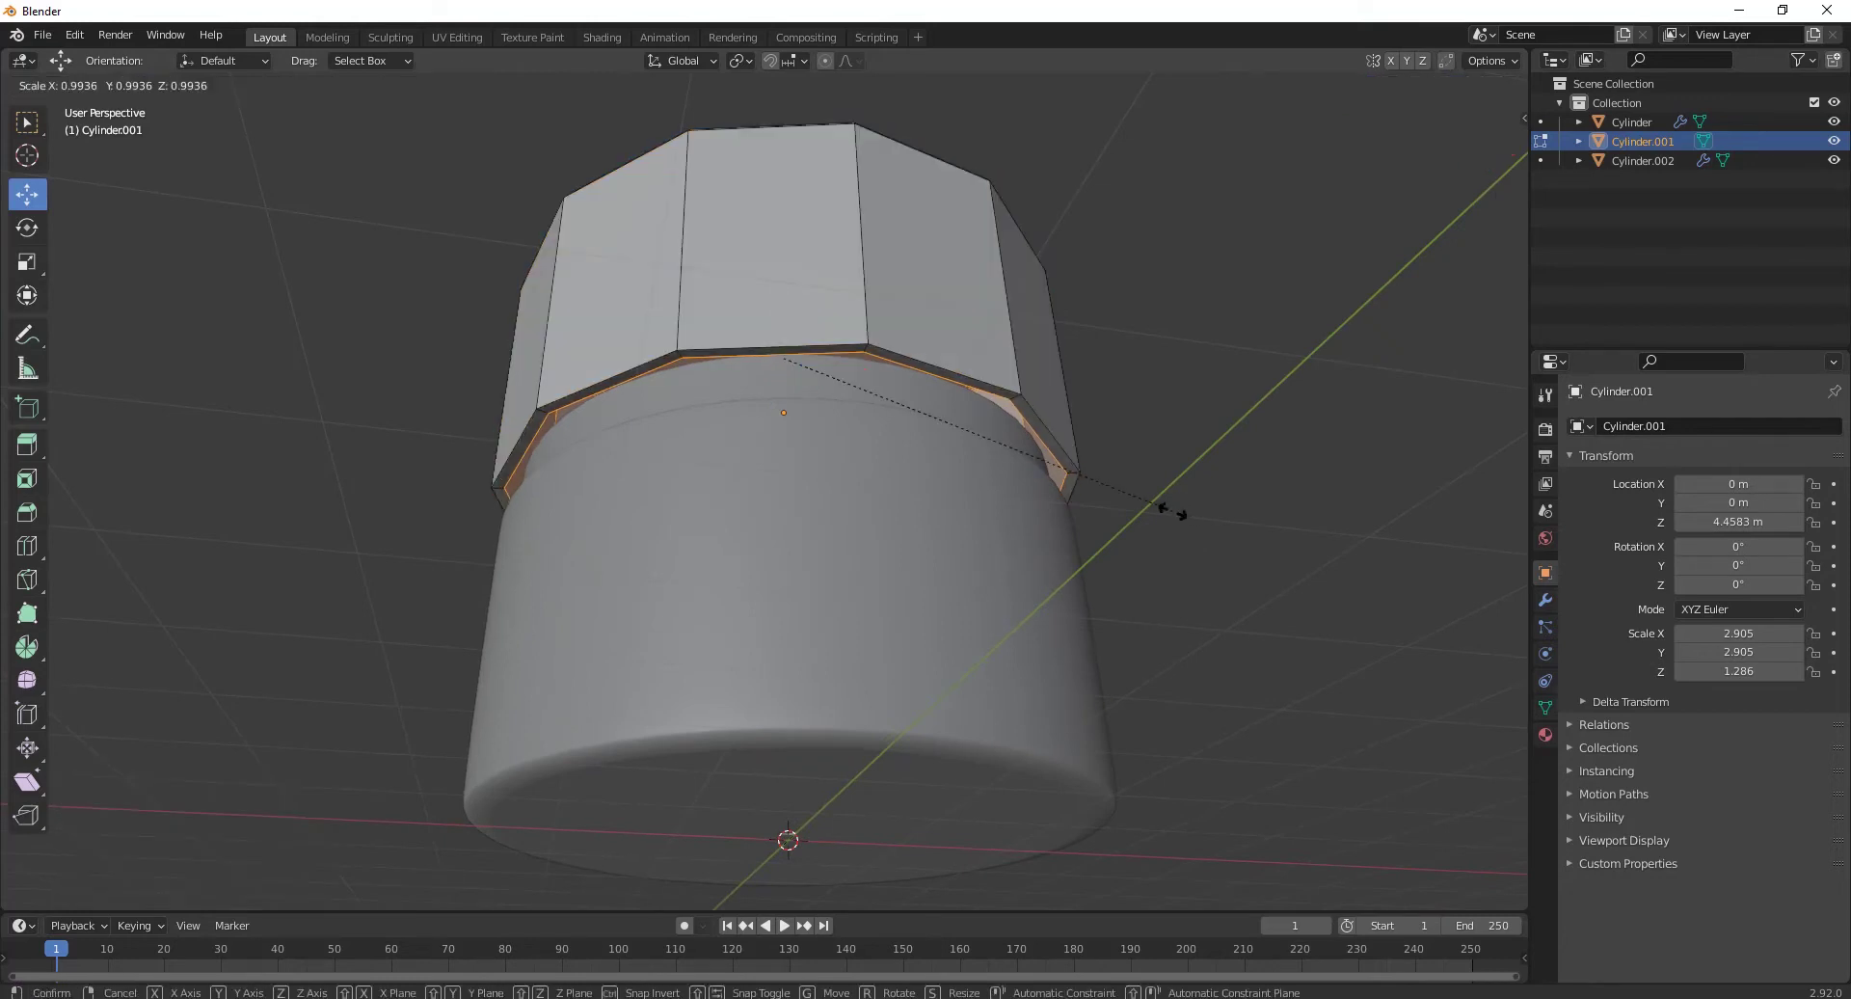
click(1166, 510)
ctrl+middle_drag(1165, 510, 937, 471)
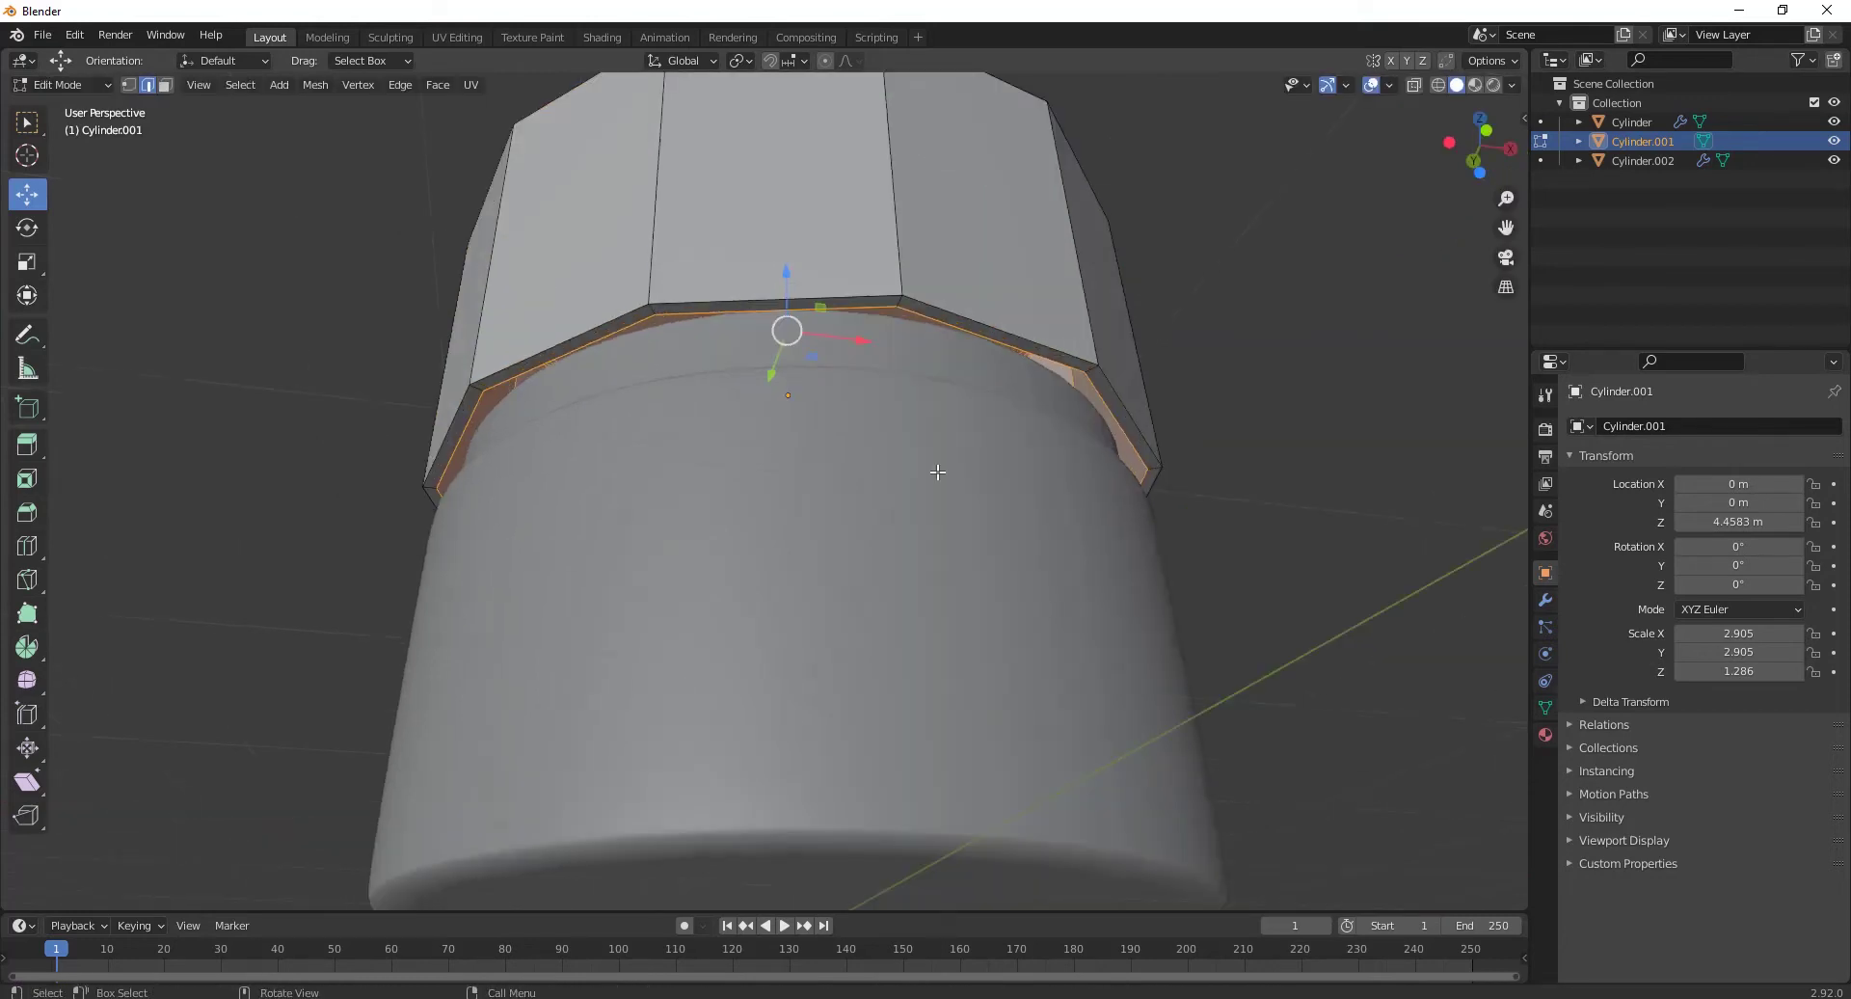
Step: Add loop cuts near the lid's bottom edge and along its inner wall
click(17, 548)
drag(493, 257, 472, 300)
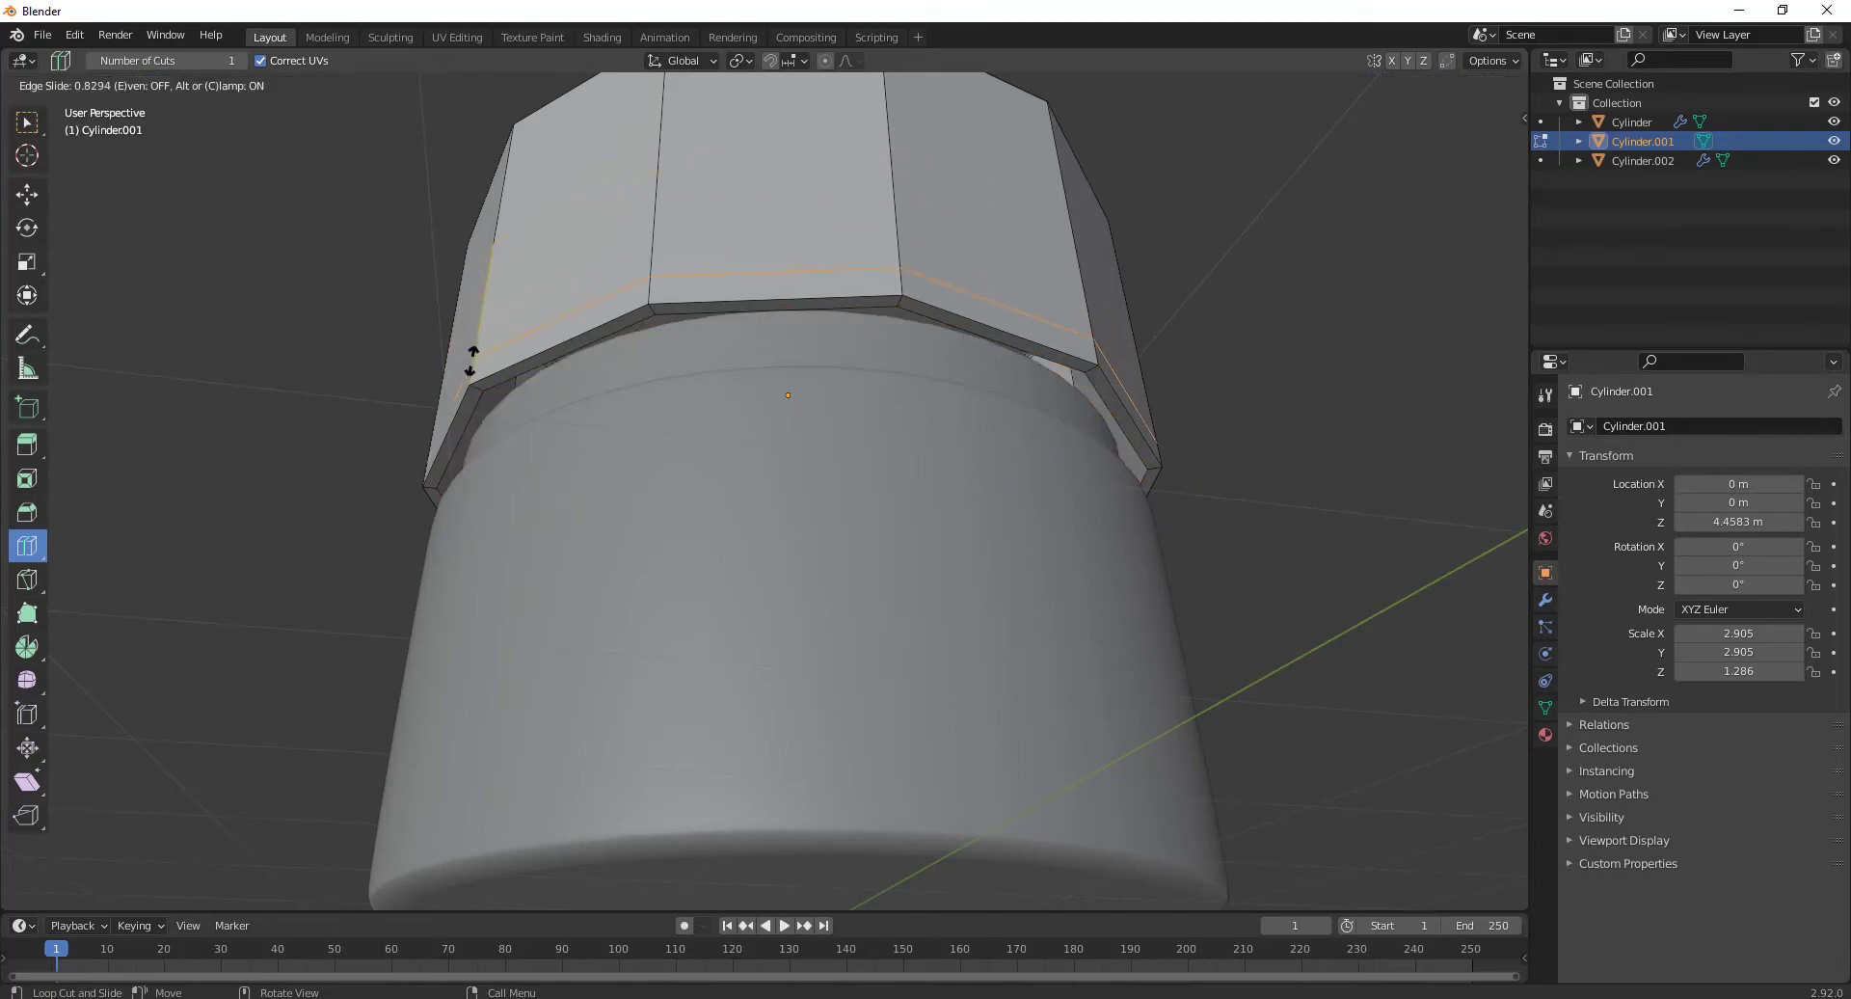
drag(469, 378, 469, 379)
scroll(472, 367, up, 3)
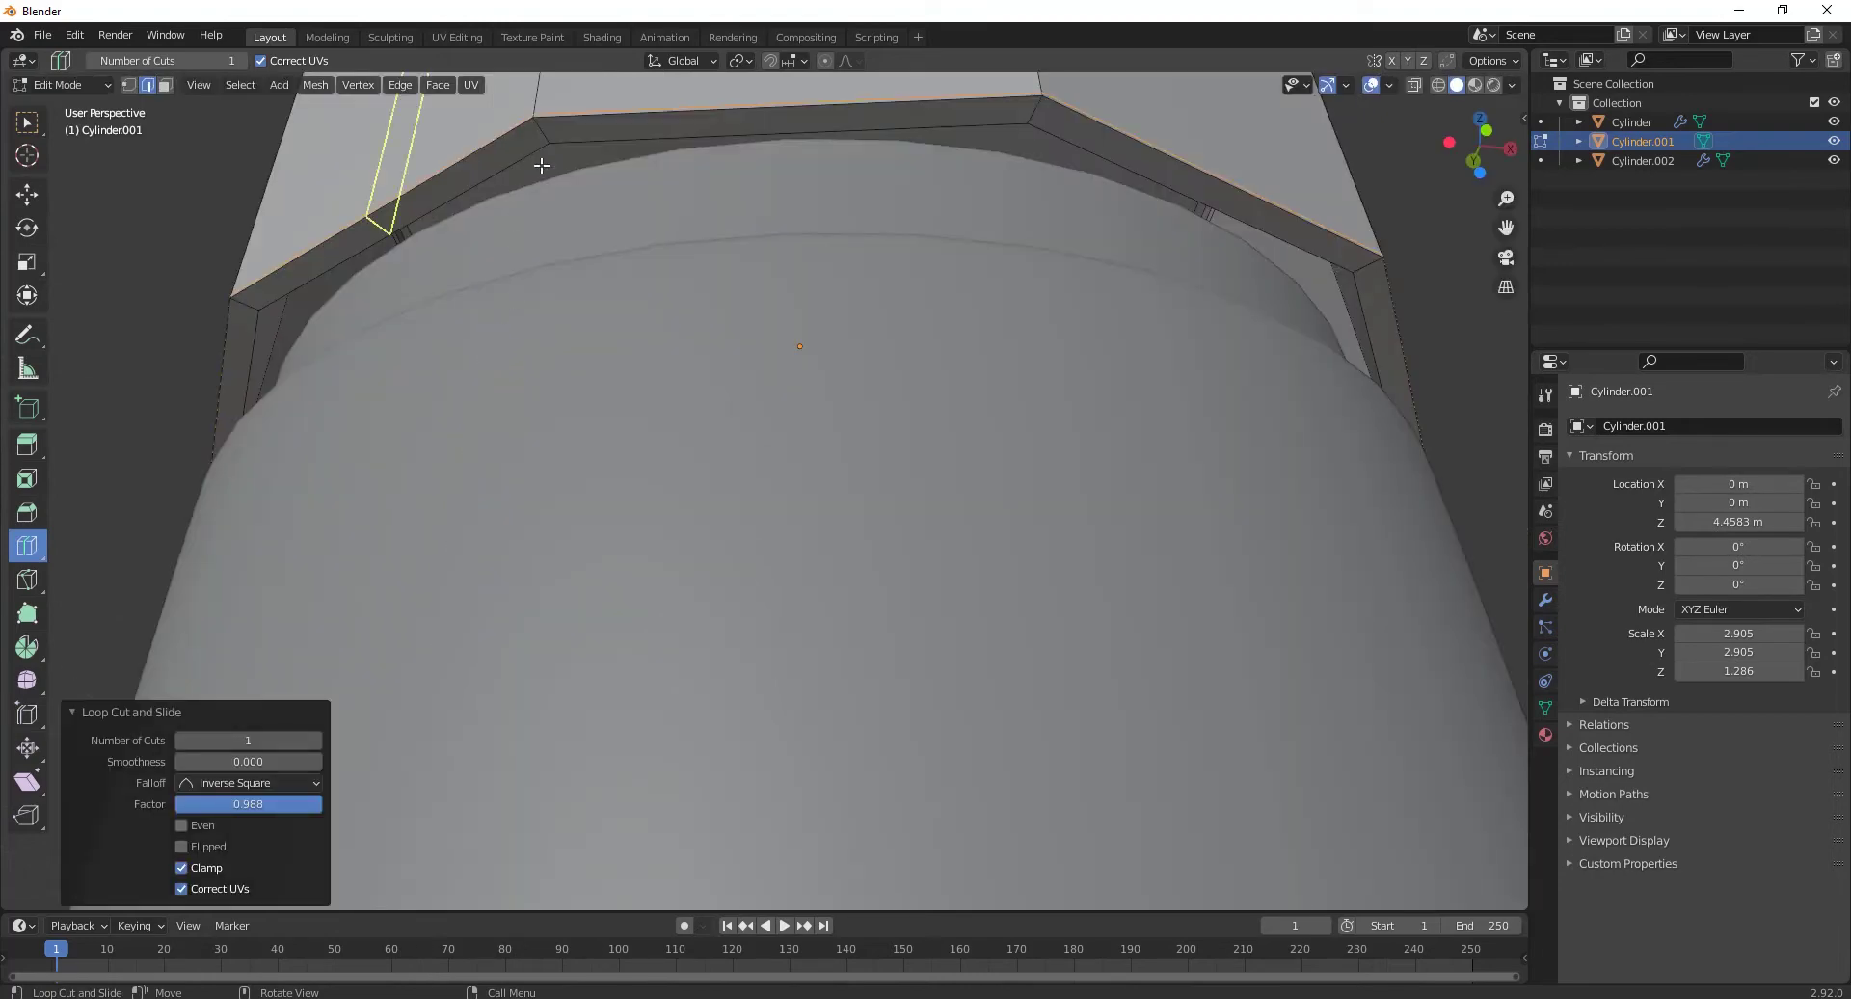
drag(537, 132, 547, 147)
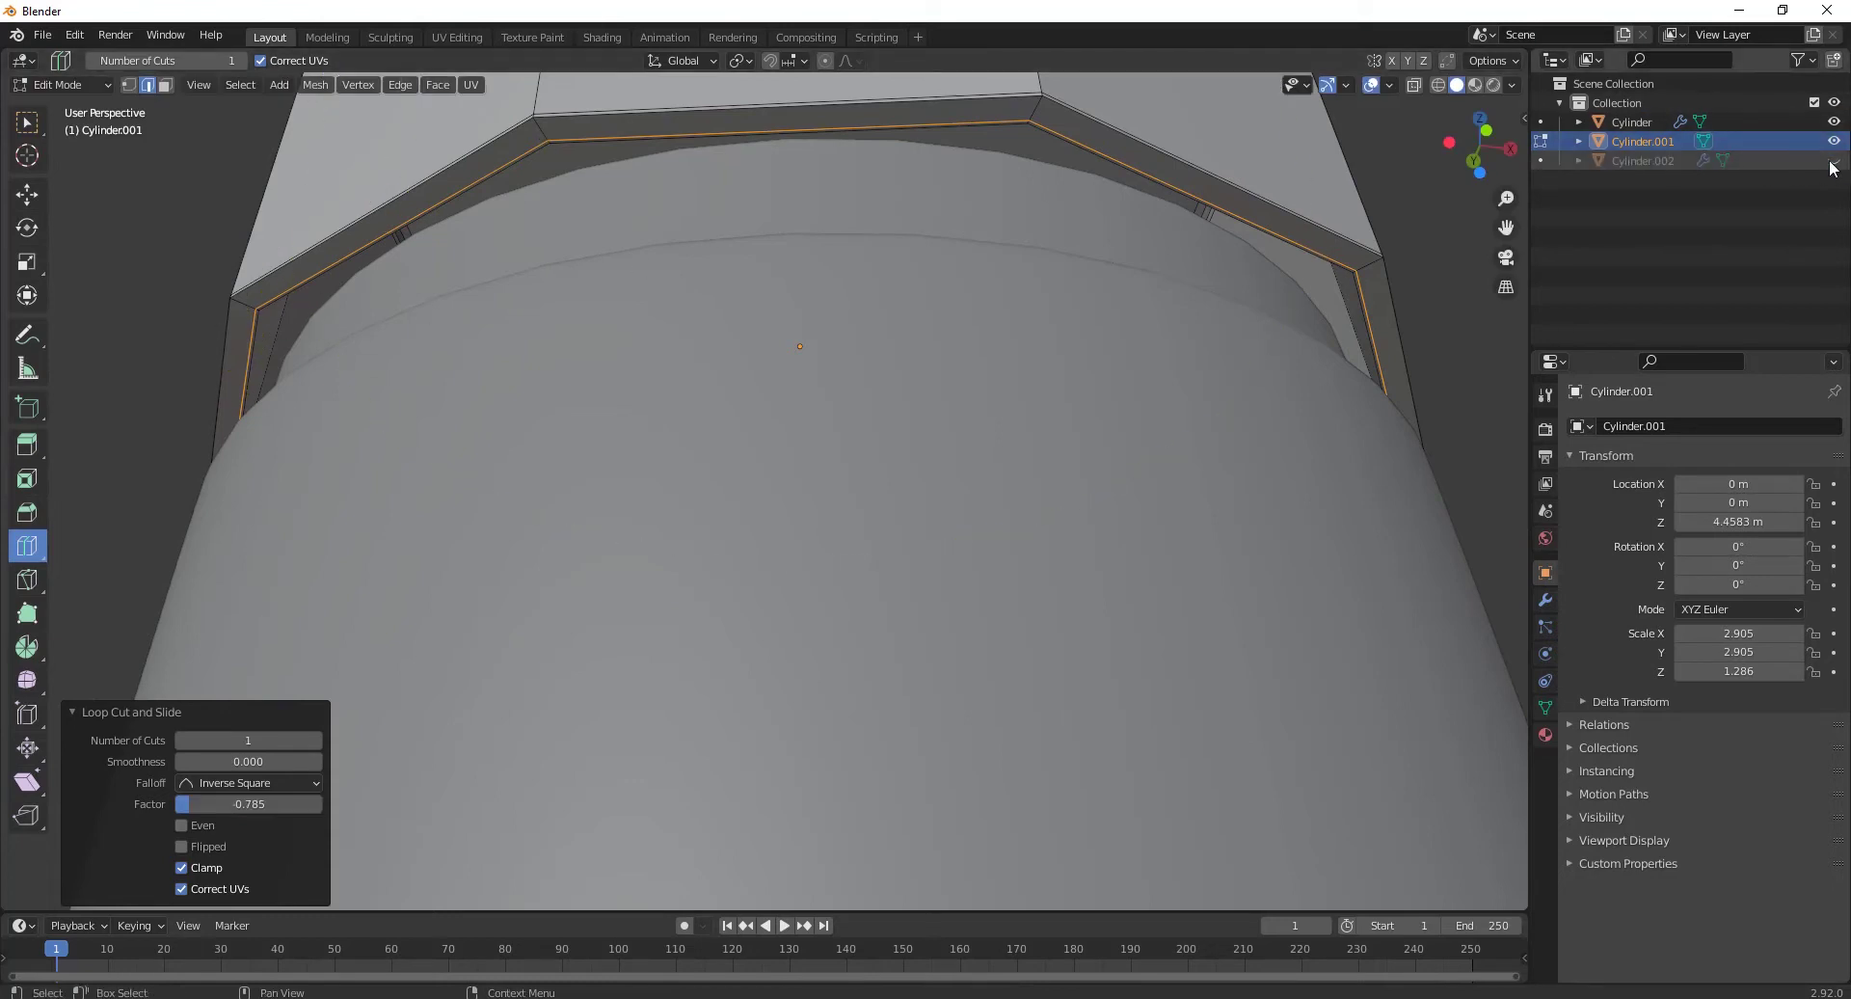
Step: Hide the jar body and add support loops at the lid's inner rim and top rim (factor 0.924)
click(1834, 121)
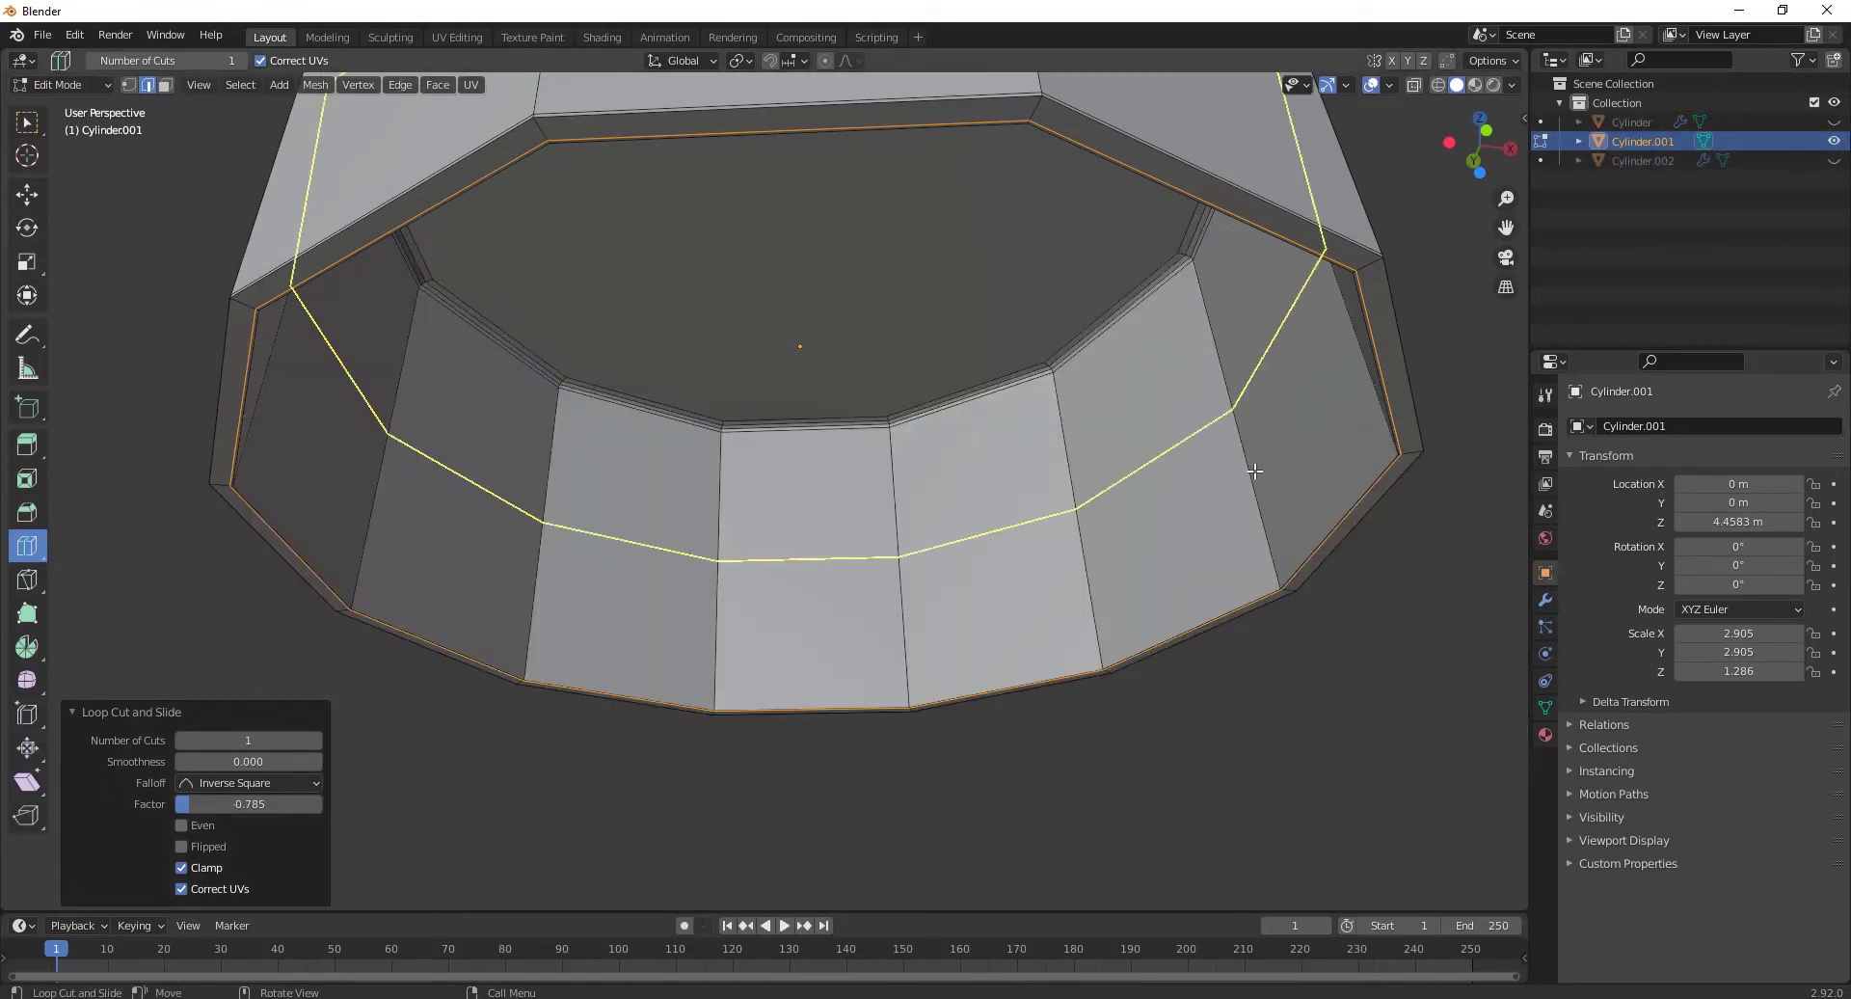
drag(1254, 471, 1315, 622)
middle_drag(1315, 622, 727, 356)
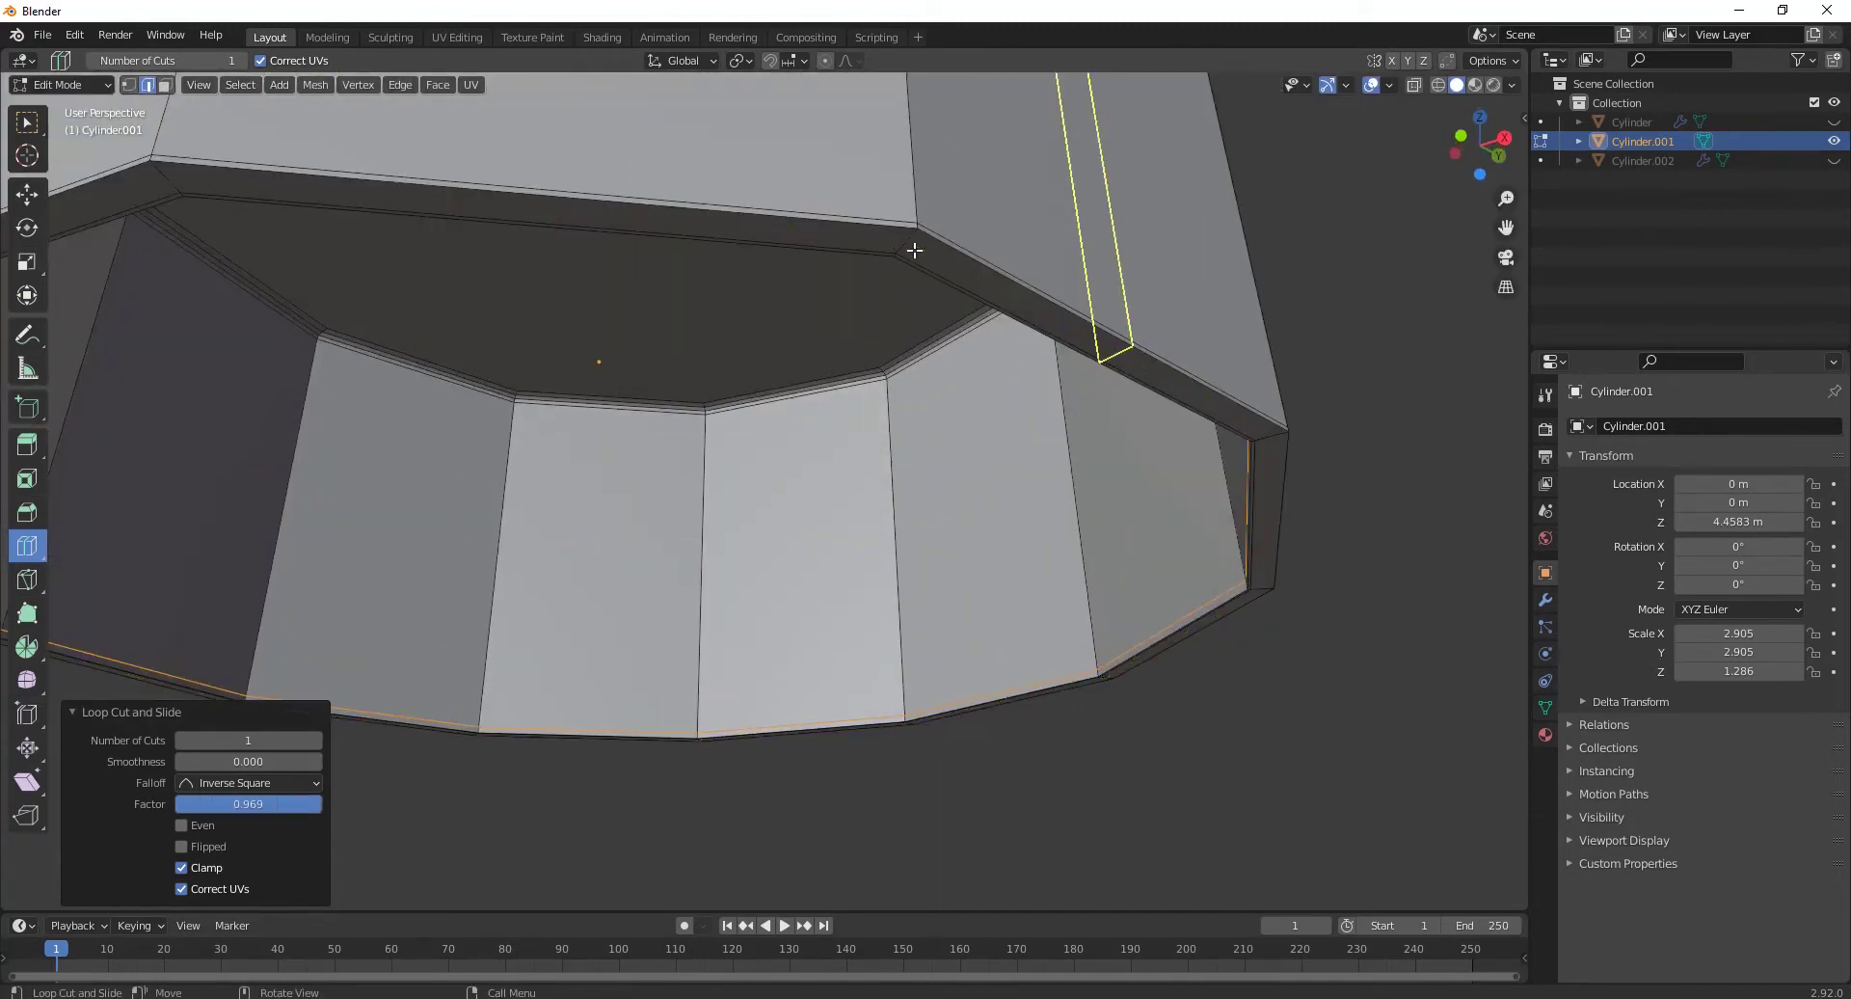
drag(909, 244, 922, 238)
scroll(920, 236, down, 5)
middle_drag(920, 236, 916, 425)
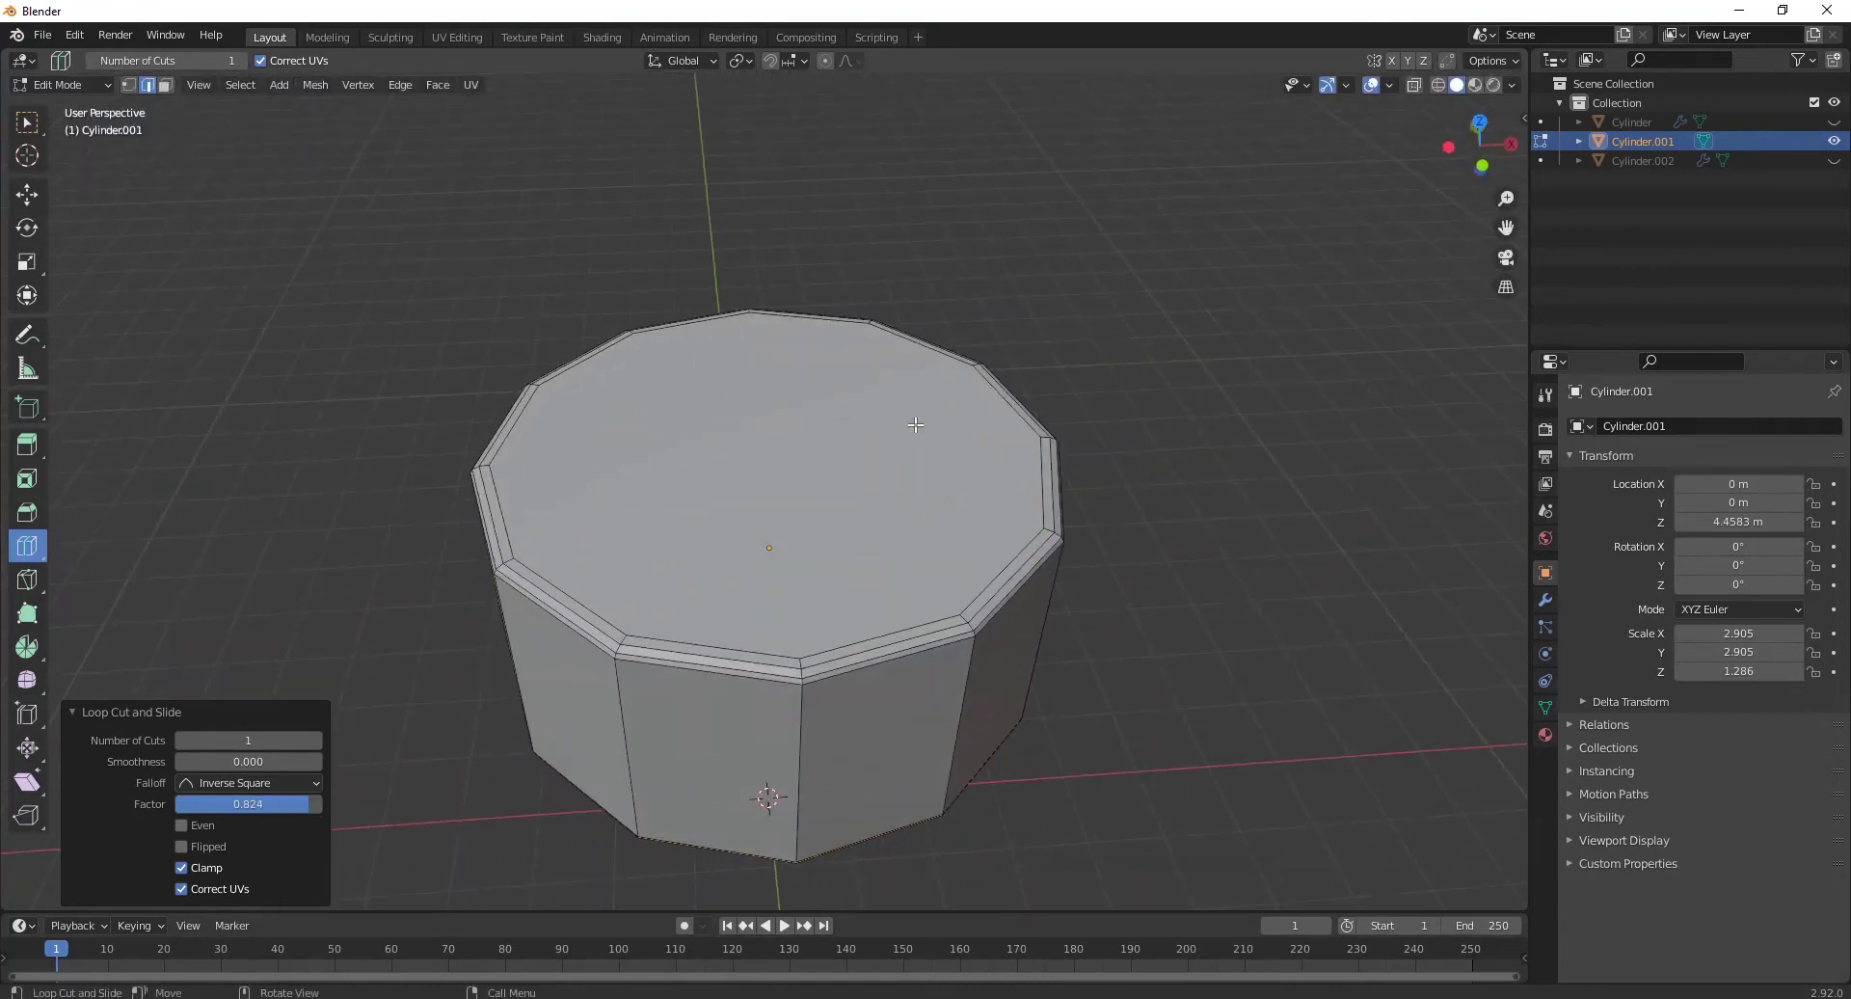
click(36, 203)
key(Tab)
middle_drag(1066, 305, 964, 357)
scroll(964, 357, down, 2)
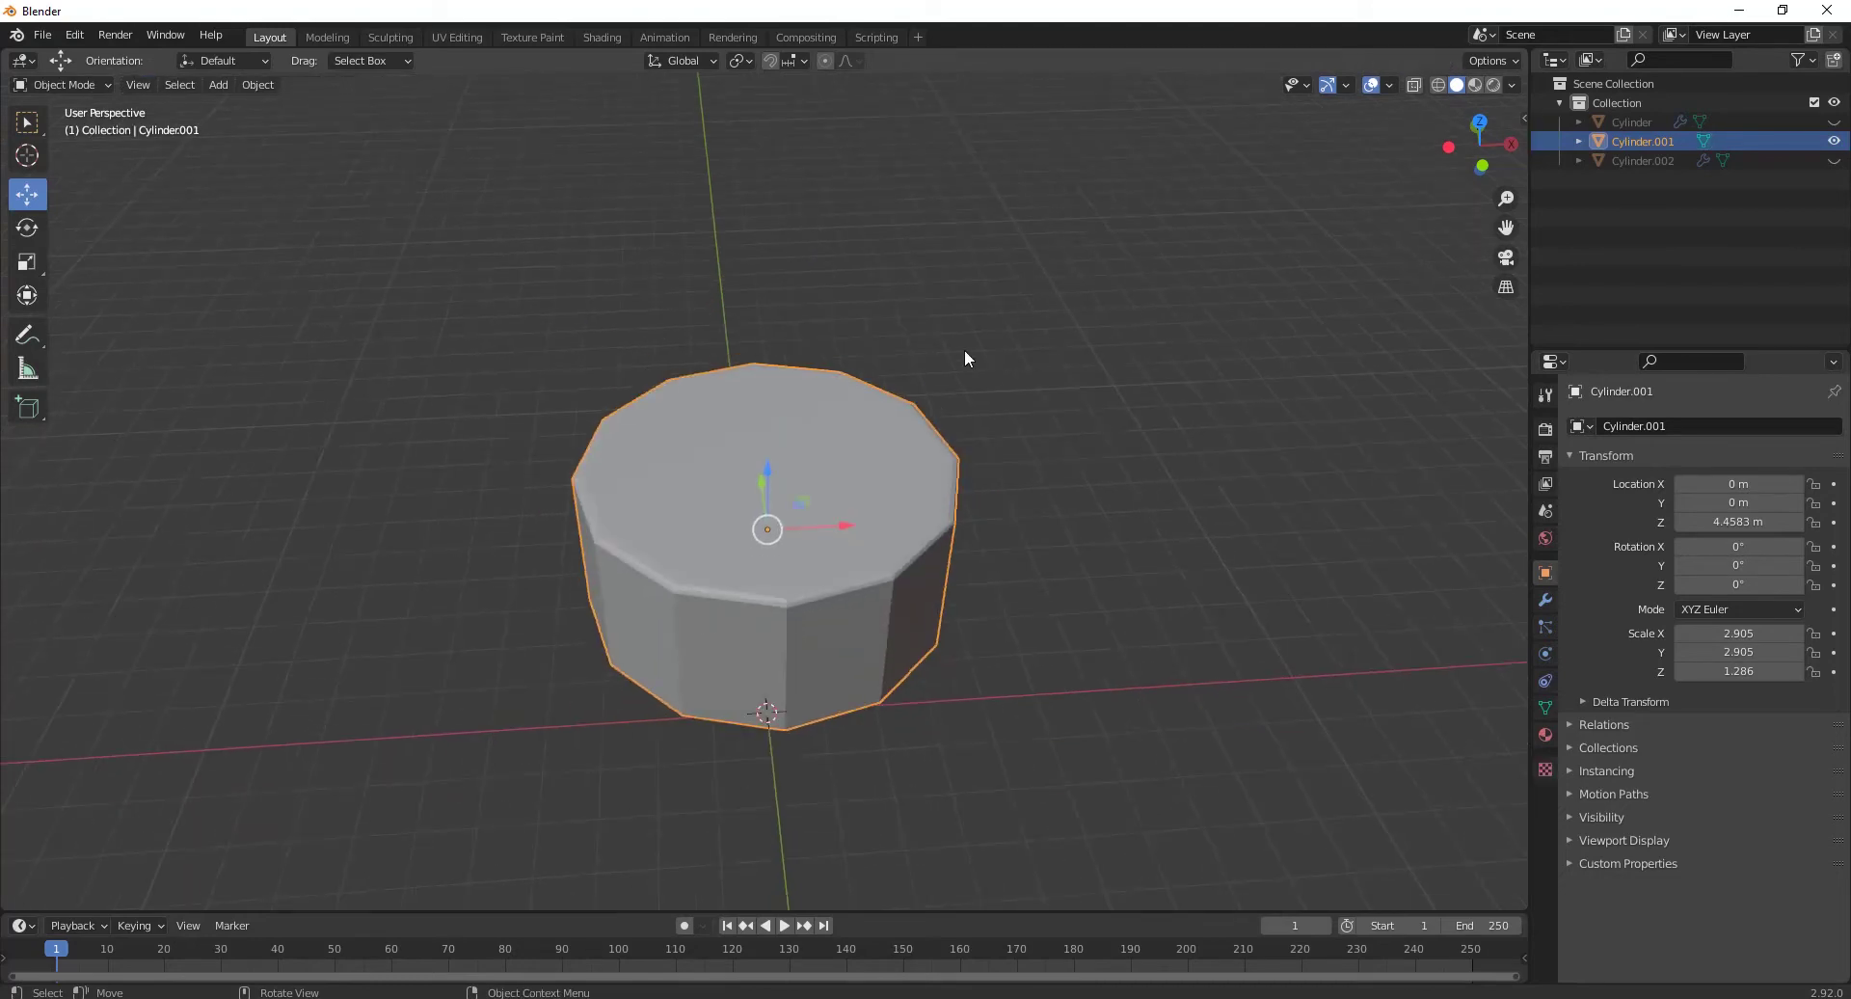
Step: Give the lid a Subdivision Surface modifier and Shade Smooth
key(ctrl+1)
right_click(780, 463)
click(782, 463)
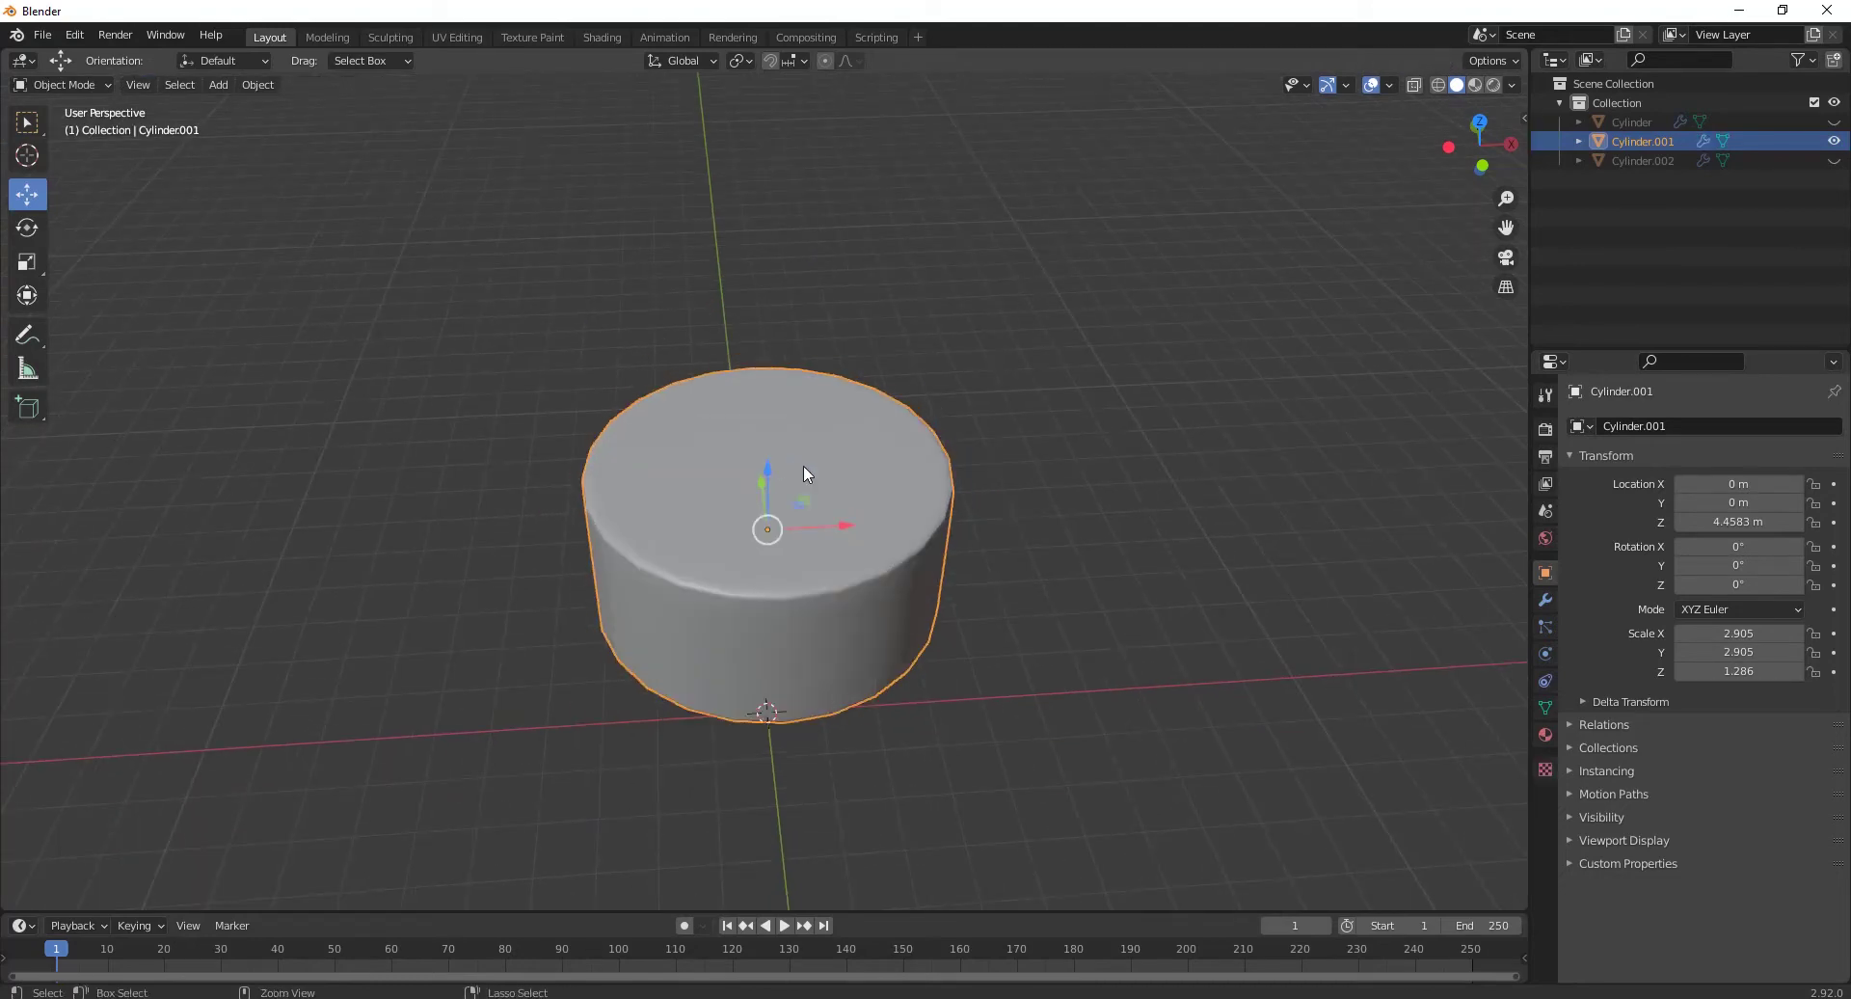
key(alt+a)
middle_drag(937, 499, 938, 376)
Step: Unhide Cylinder.002 and the jar body Cylinder
click(1833, 161)
click(1833, 122)
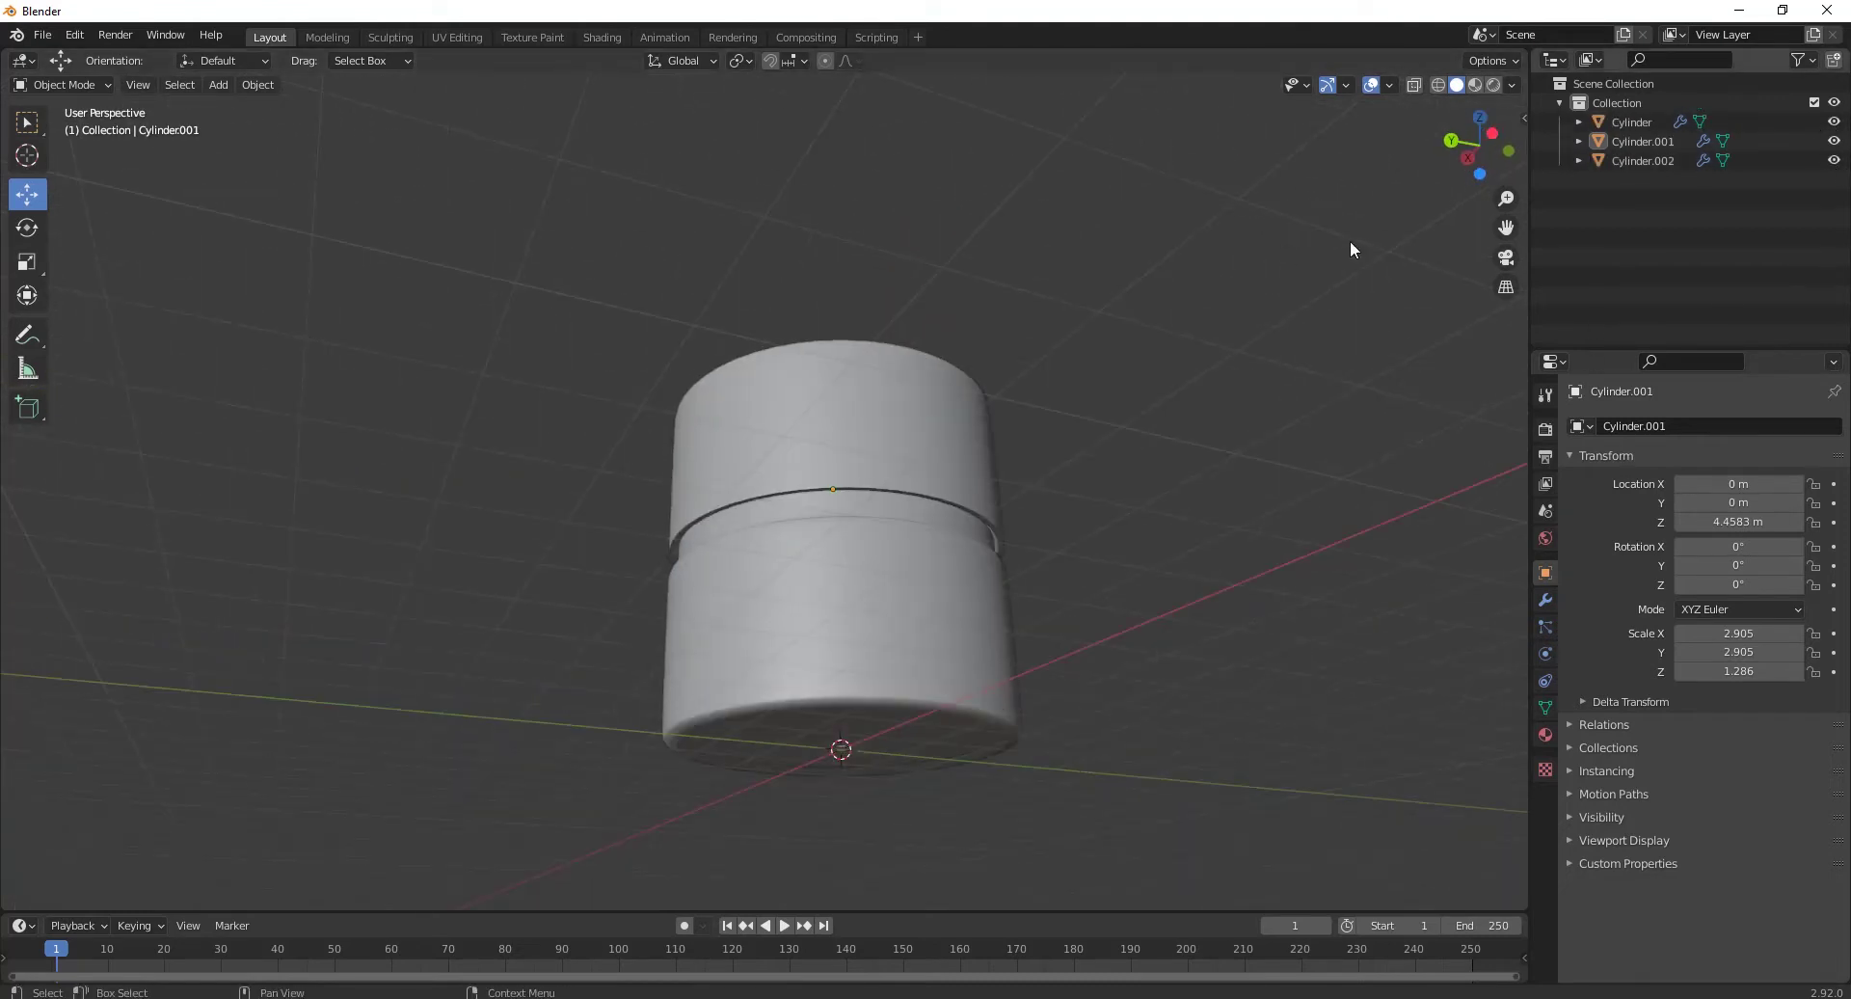
middle_drag(972, 537, 943, 543)
Step: Scale the lid by 0.978 and lower it onto the jar at Z 4.1891 m
click(935, 542)
scroll(1067, 548, up, 2)
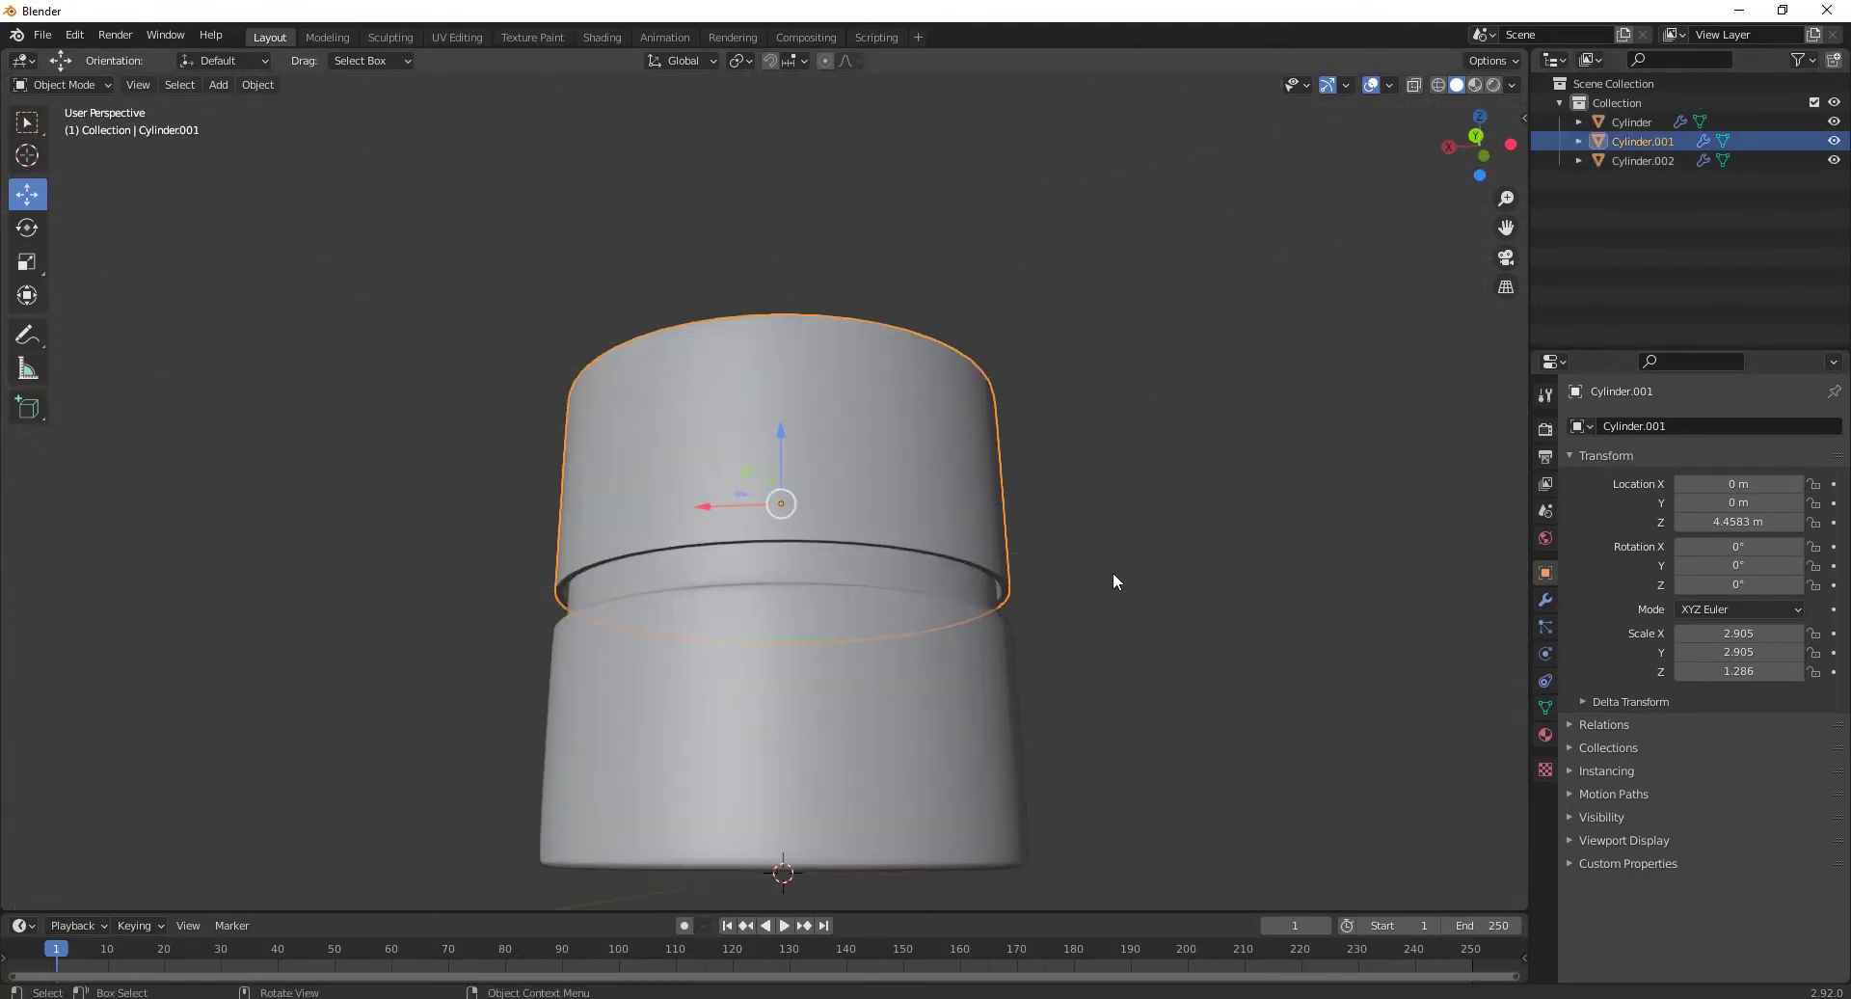
key(s)
click(1107, 570)
alt+middle_drag(1004, 627, 800, 526)
drag(768, 392, 772, 421)
click(727, 715)
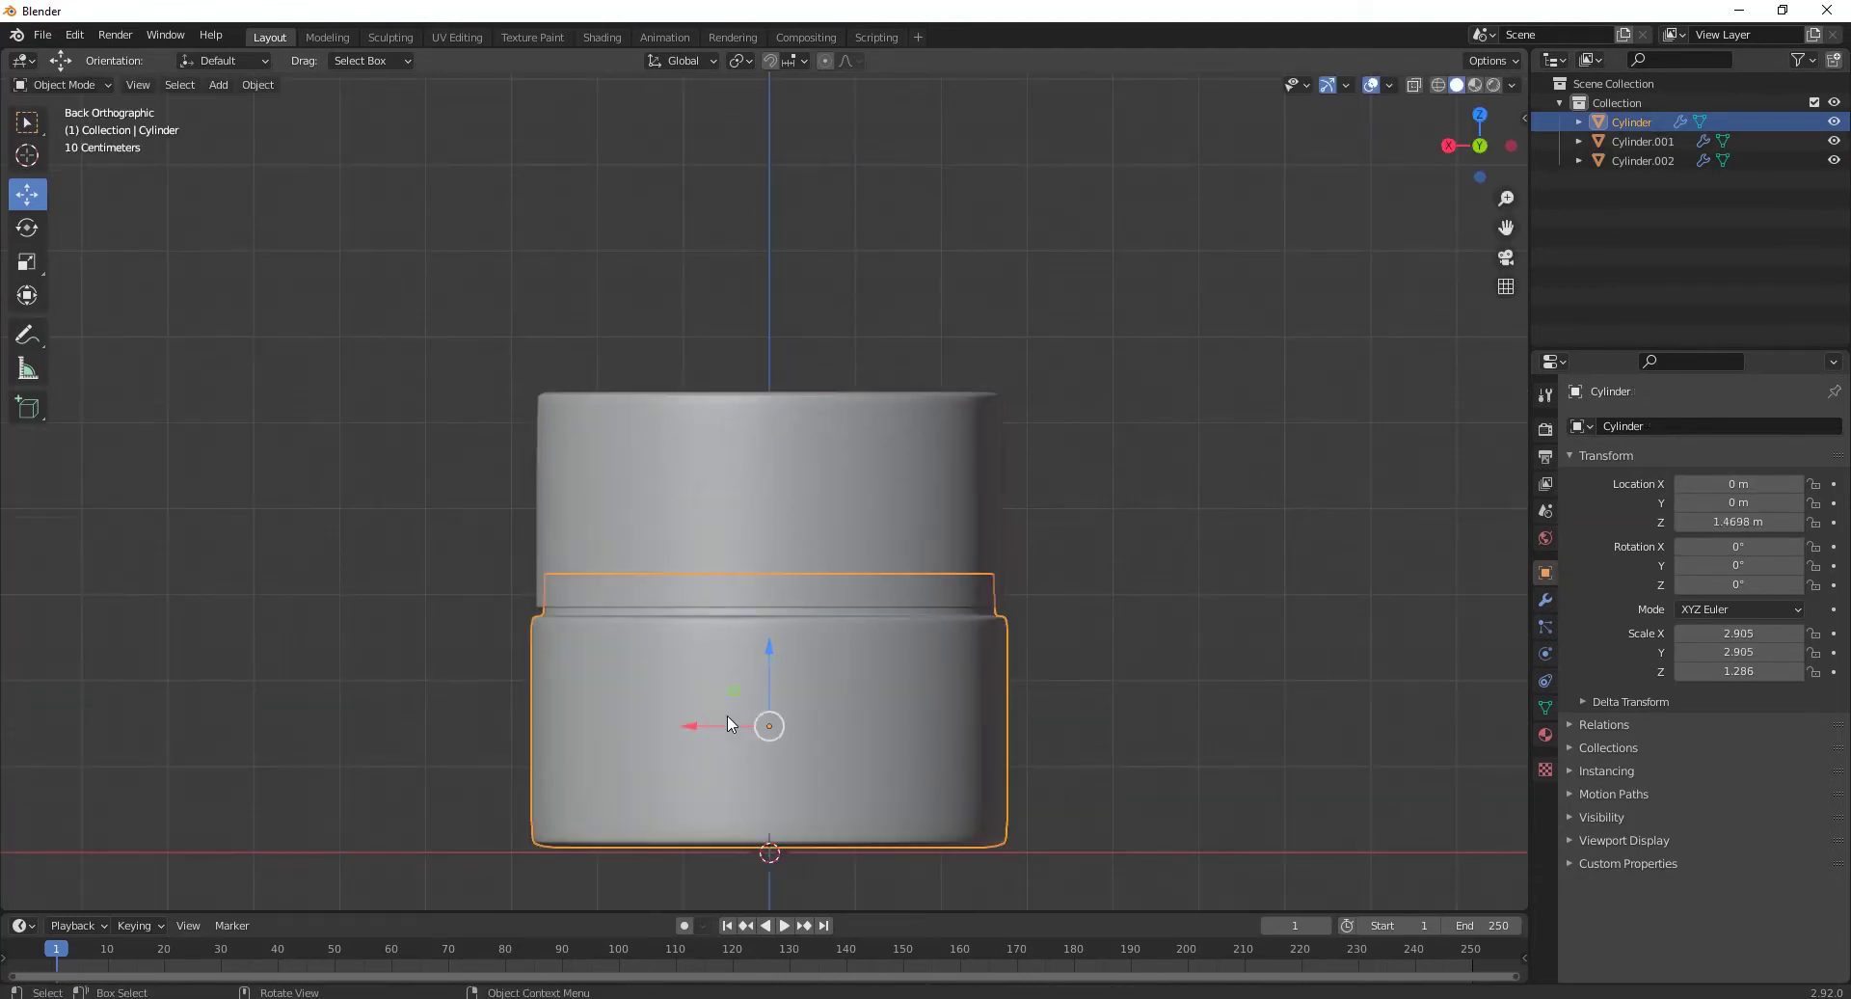
Step: Add a loop cut near the jar body's shoulder ledge
middle_drag(727, 715, 735, 748)
key(Tab)
scroll(677, 651, up, 5)
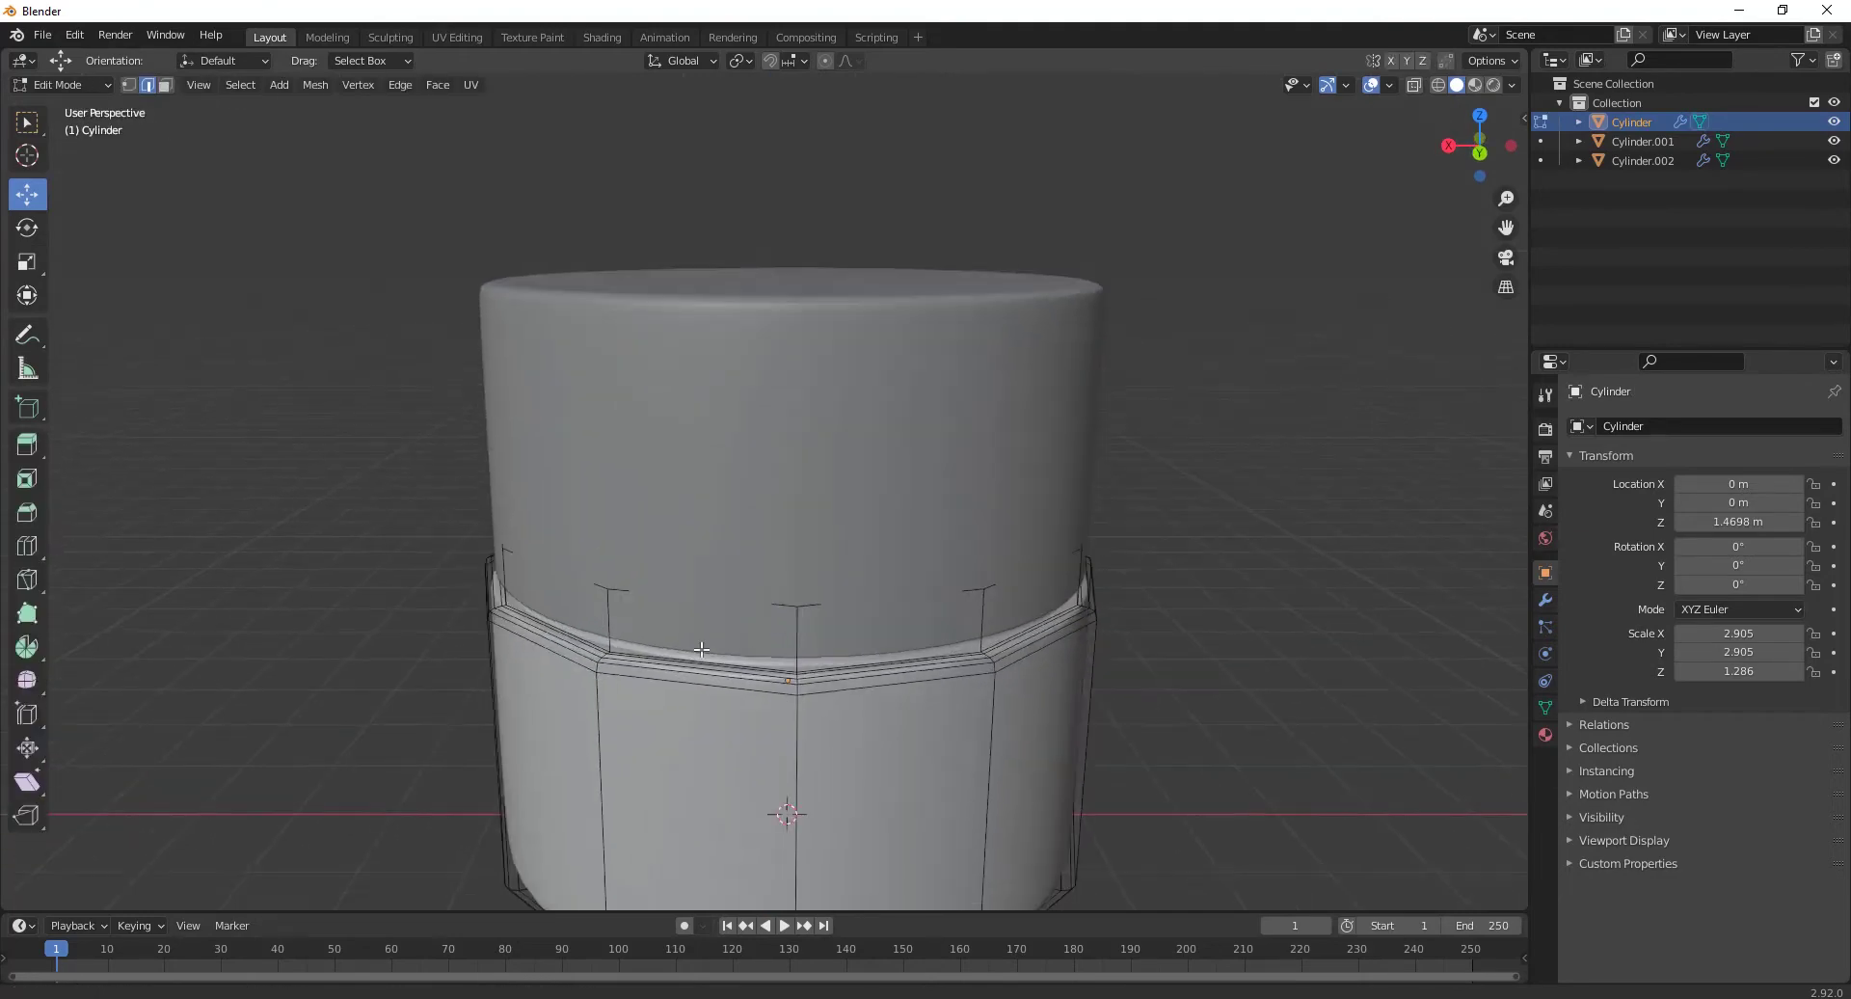
click(27, 545)
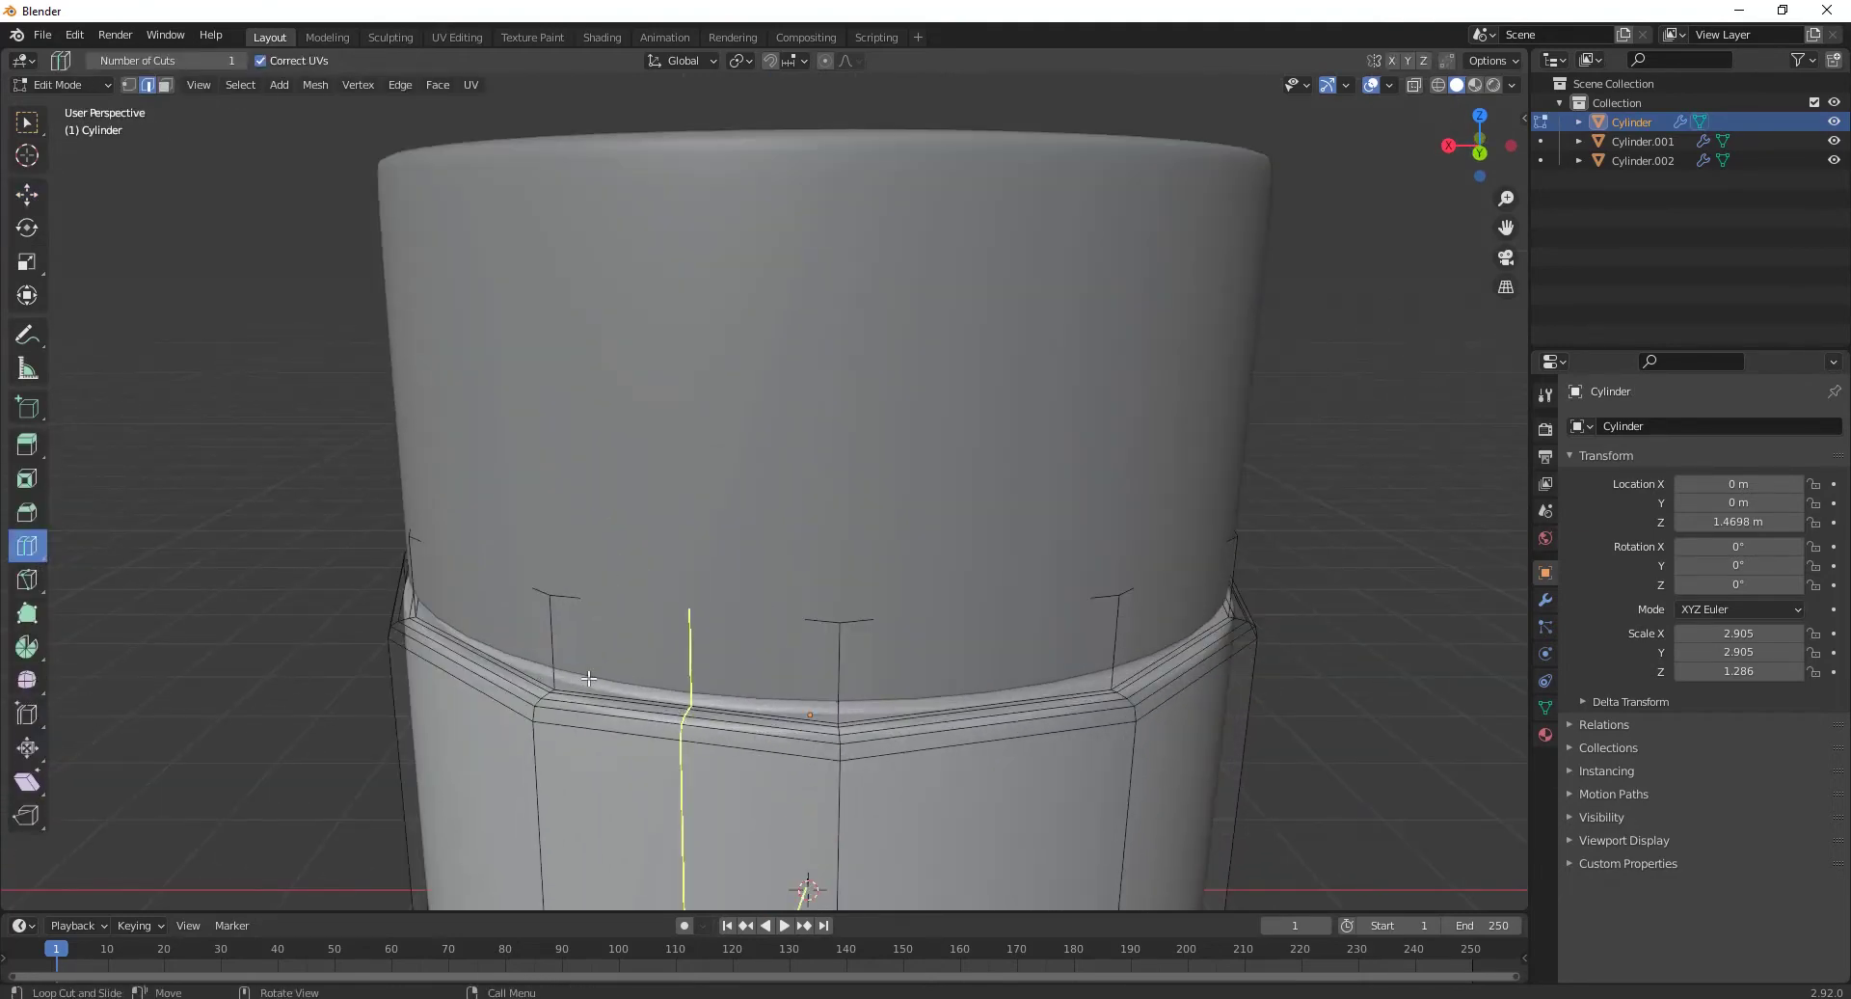
drag(559, 669, 579, 710)
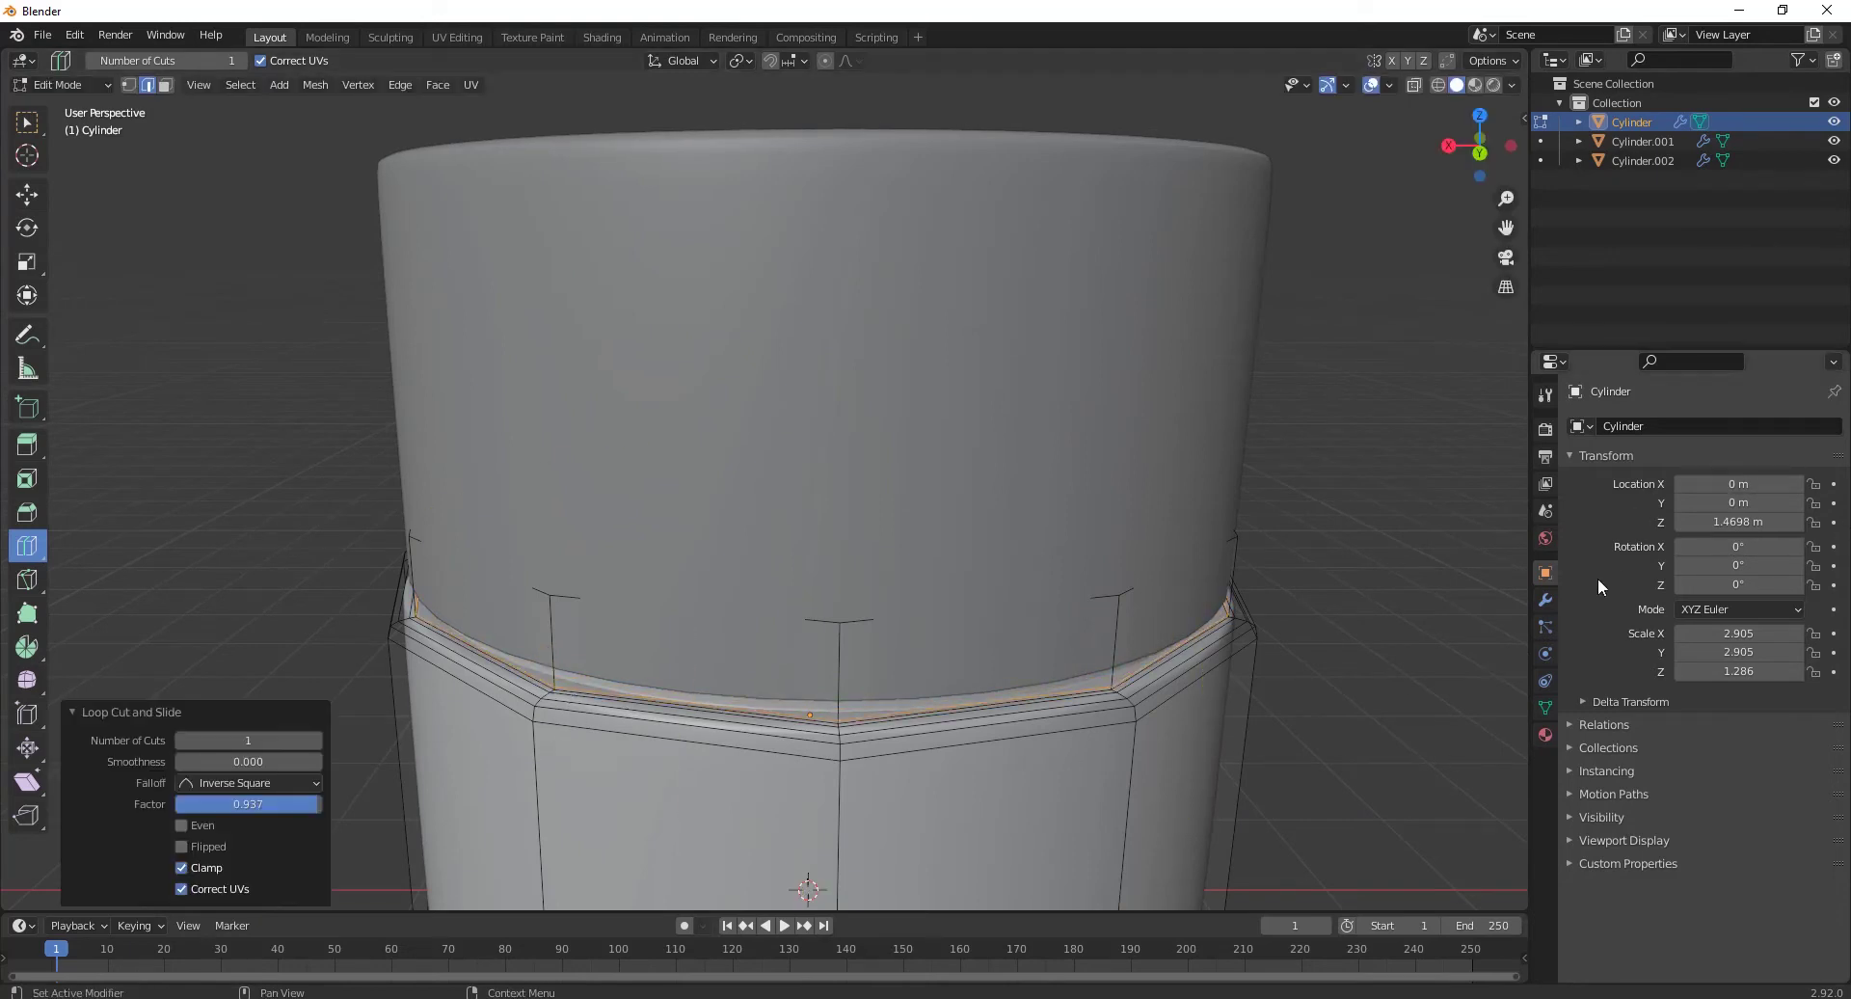
Step: Turn off the Subdivision modifier's edit-mode display and cut another loop along the ledge
click(1544, 601)
click(1731, 460)
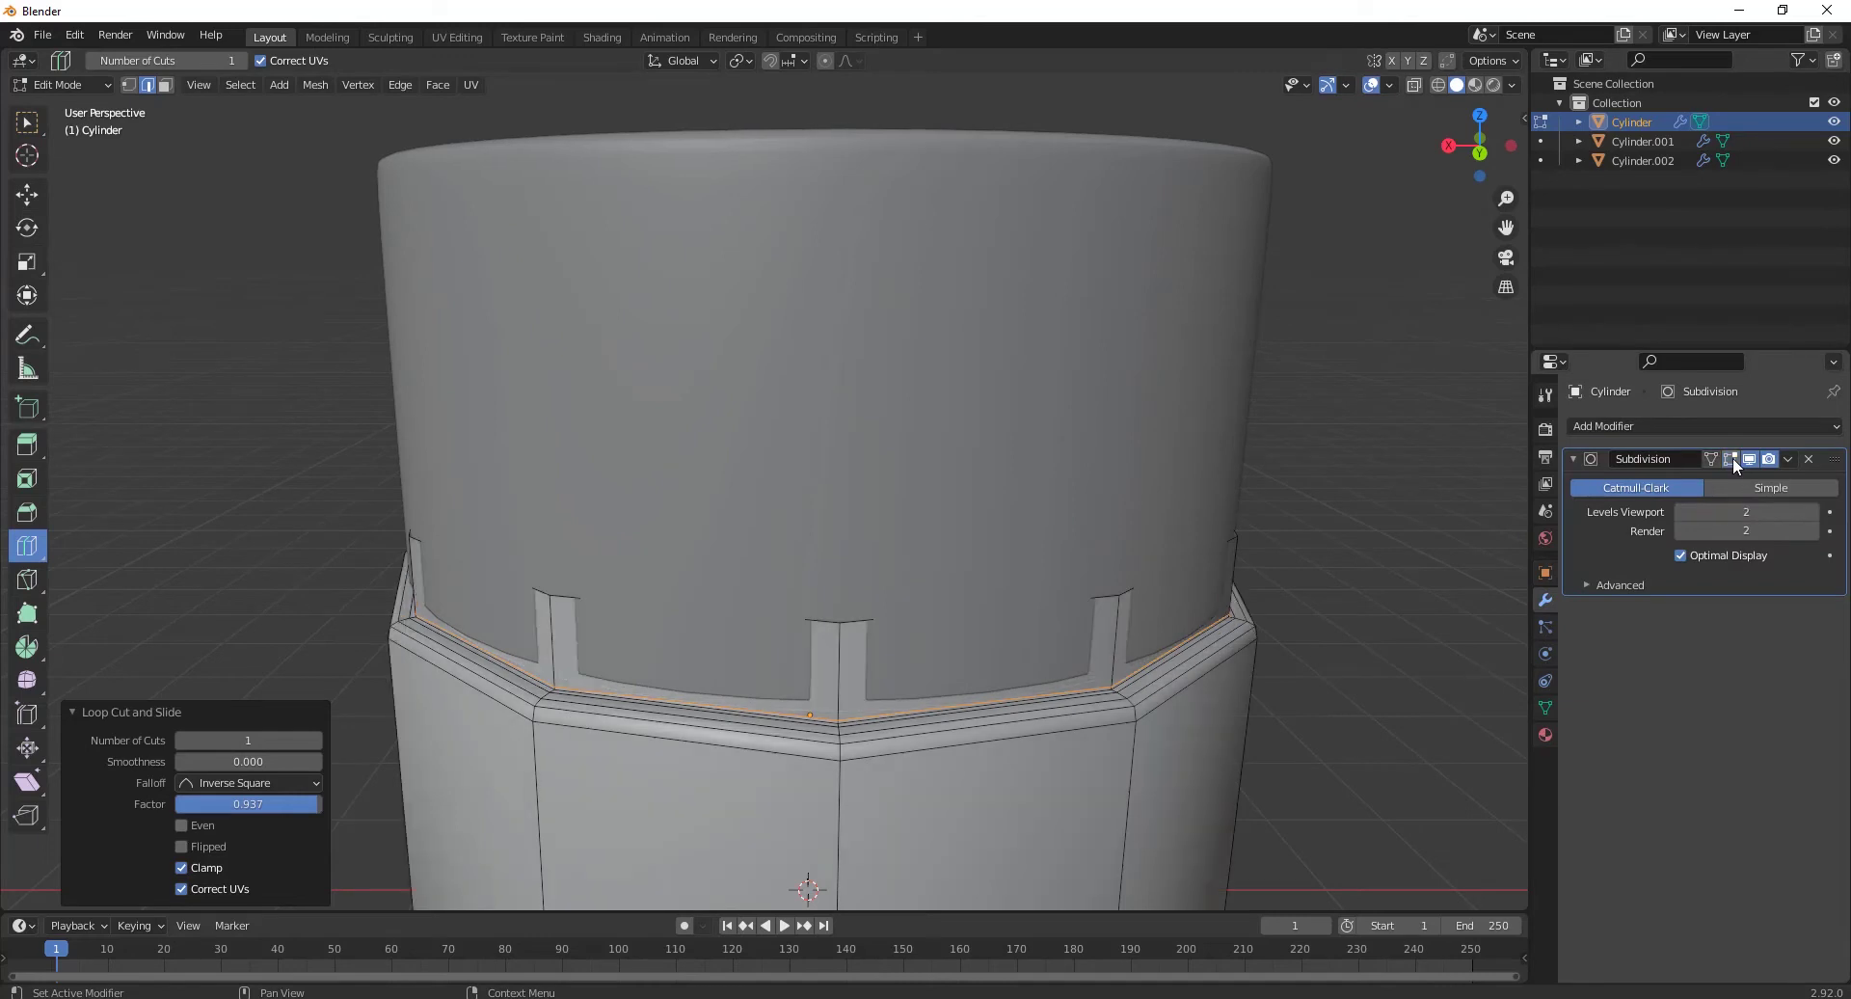
scroll(1144, 740, up, 1)
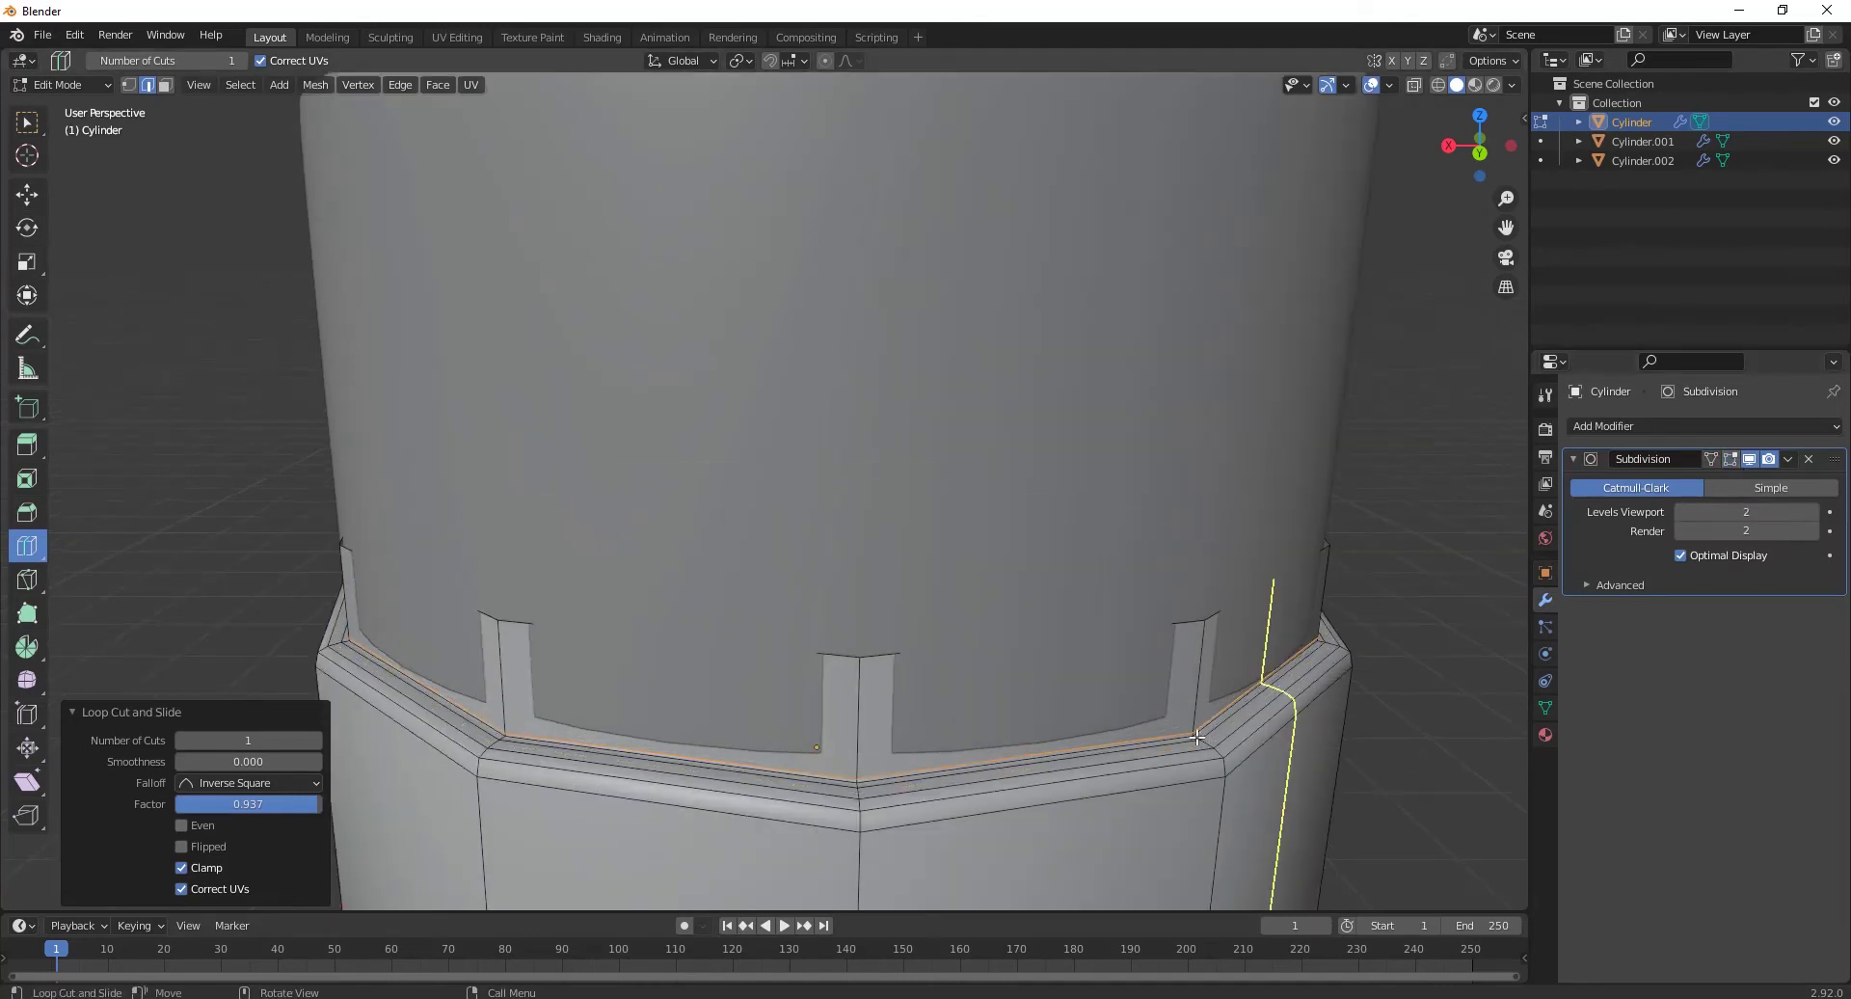
drag(1192, 736, 1193, 739)
key(Tab)
scroll(1507, 741, down, 3)
click(1403, 707)
scroll(1404, 707, down, 2)
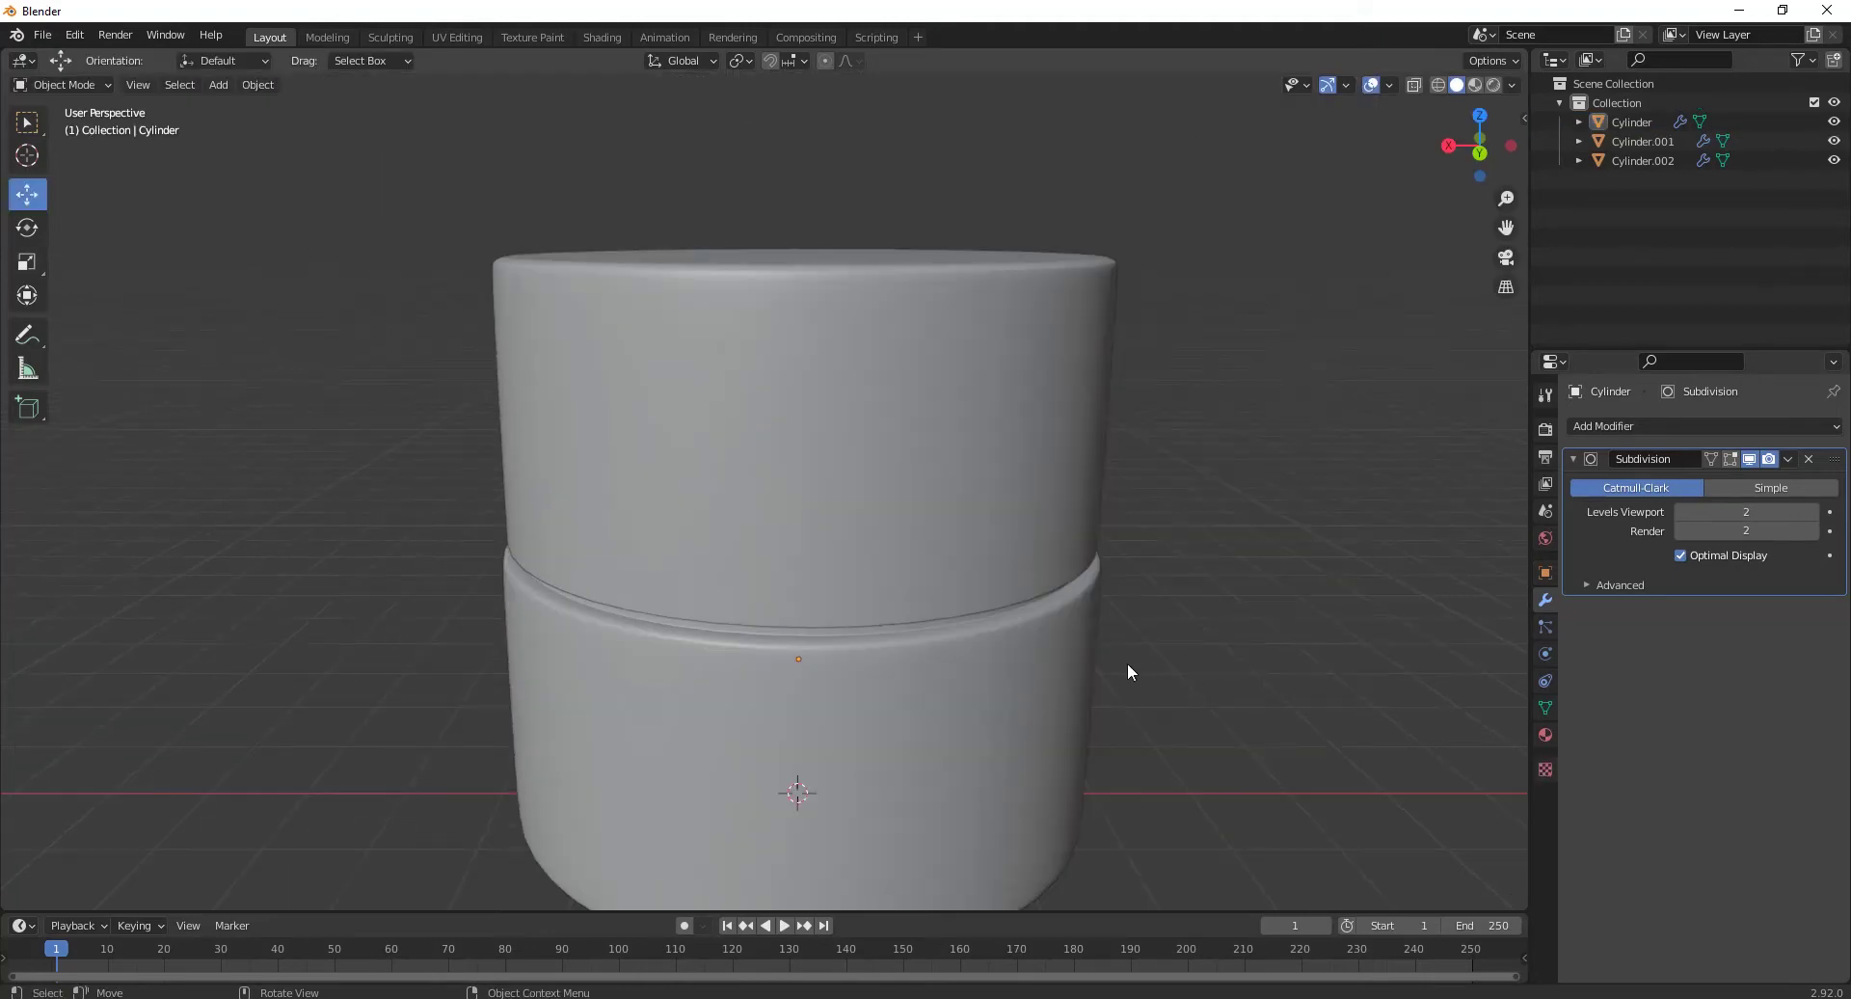
Step: In X-ray back view, lower the lid's top edge loop by 1.4248 m along Z
middle_drag(1128, 665, 1183, 583)
click(915, 584)
key(ctrl+KP_1)
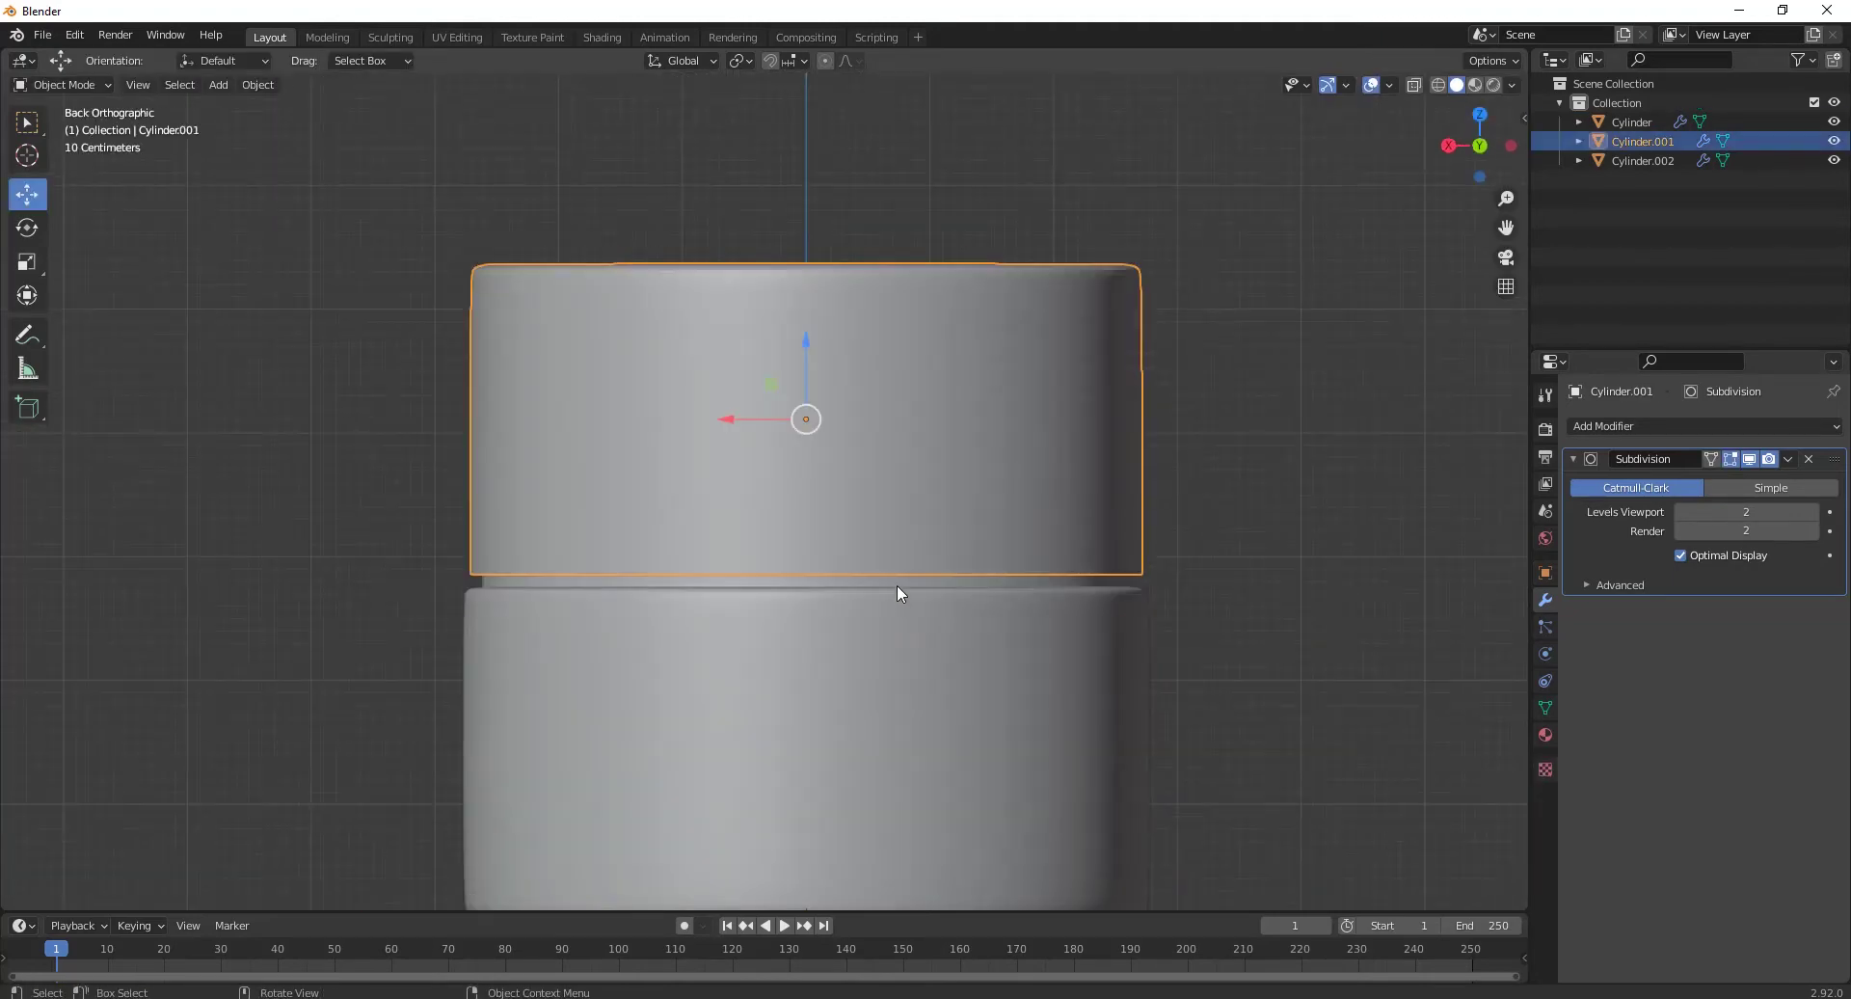
key(Tab)
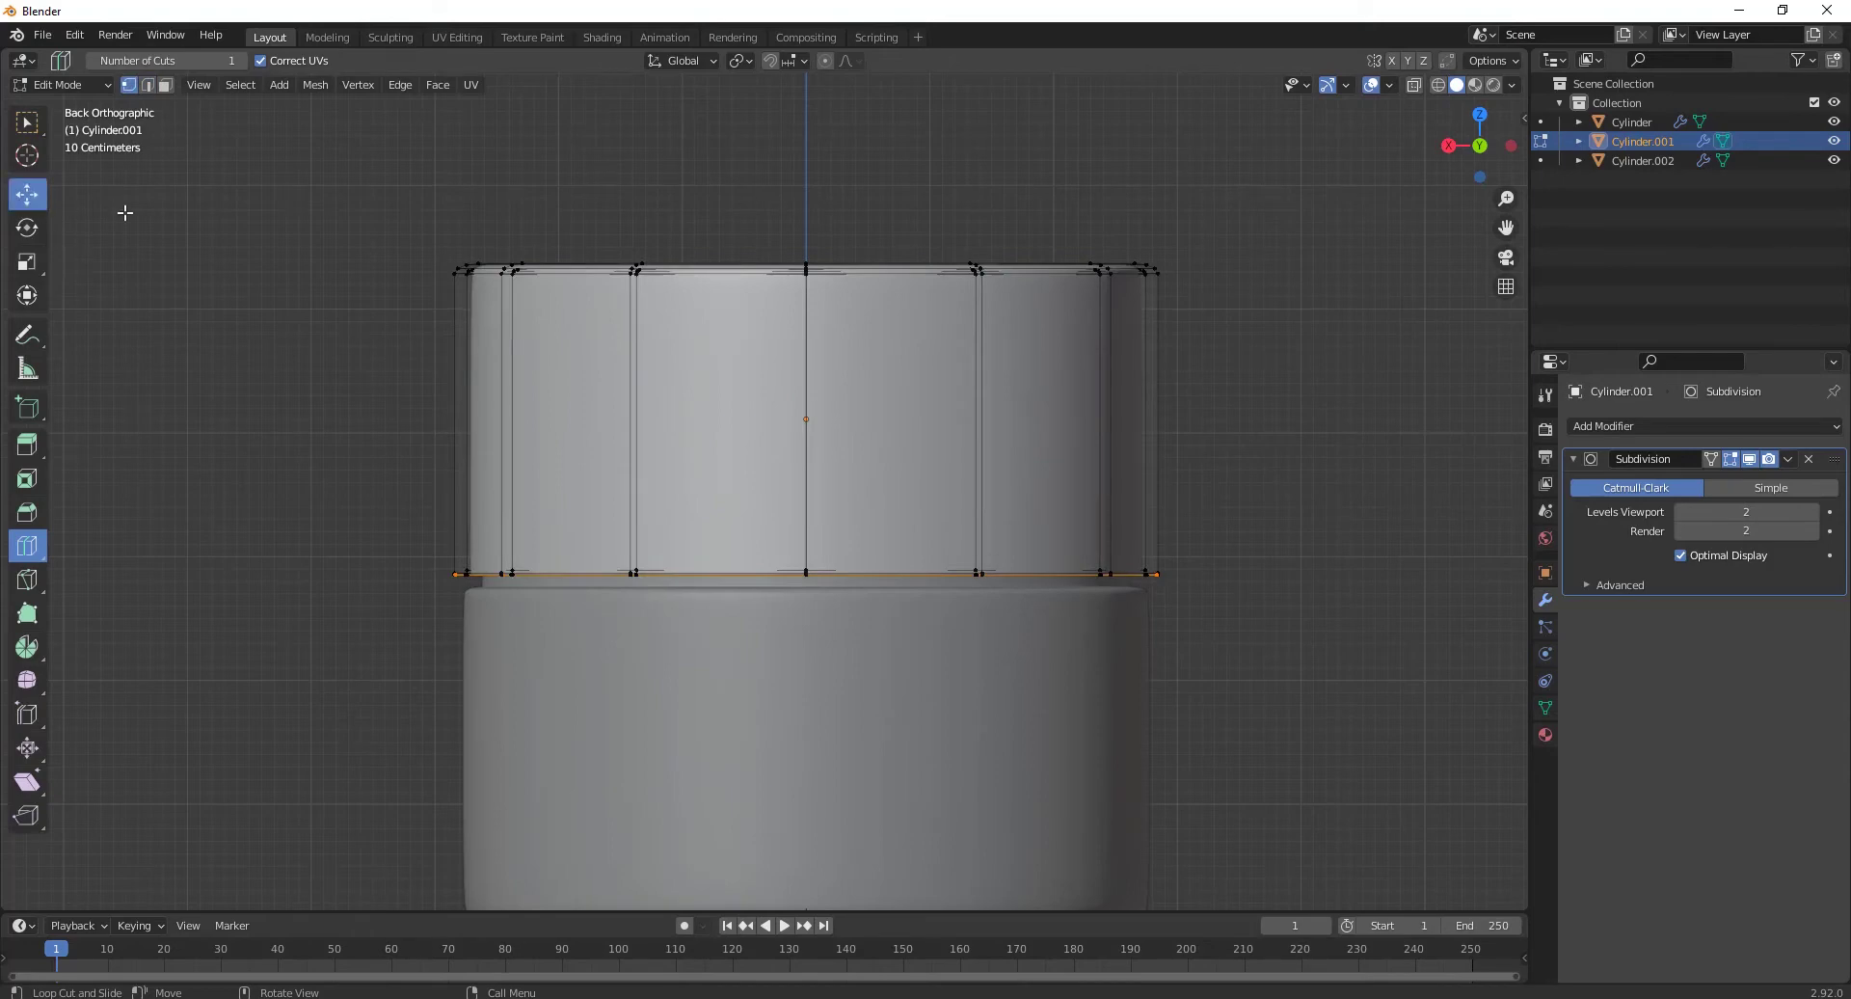
key(Escape)
key(alt+z)
drag(310, 191, 1295, 324)
scroll(709, 232, down, 2)
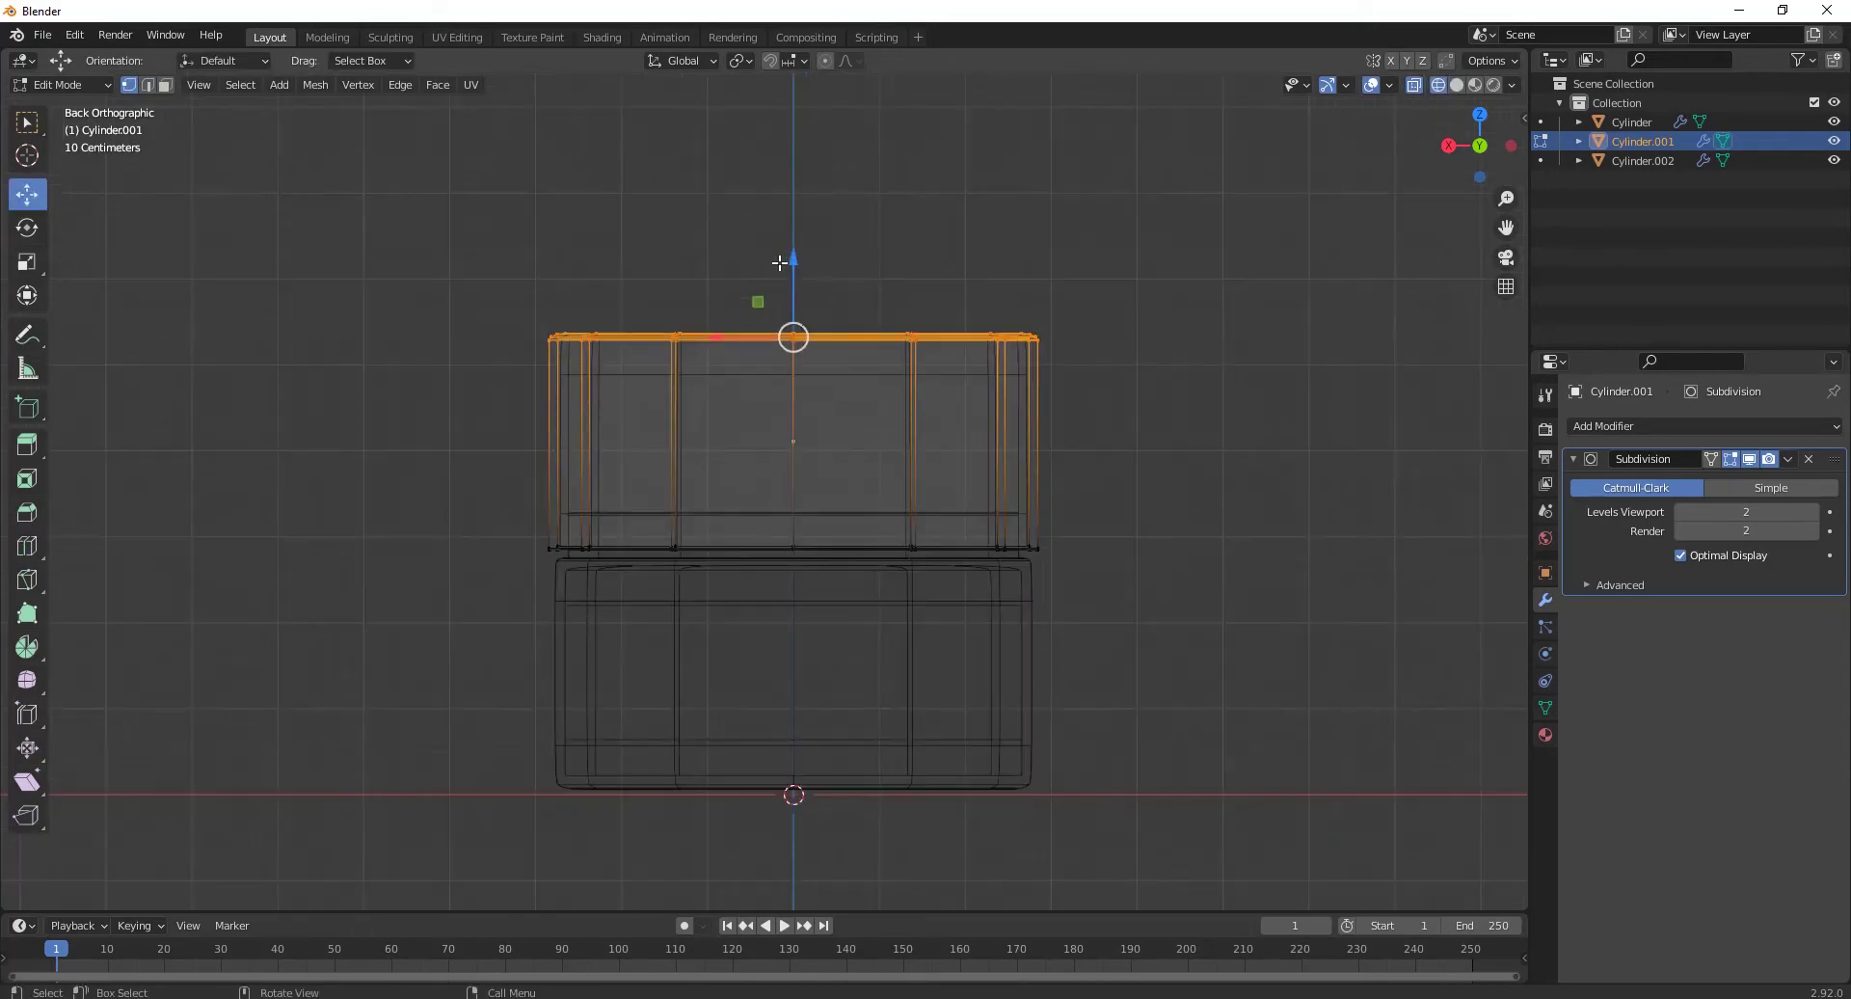
drag(778, 262, 792, 395)
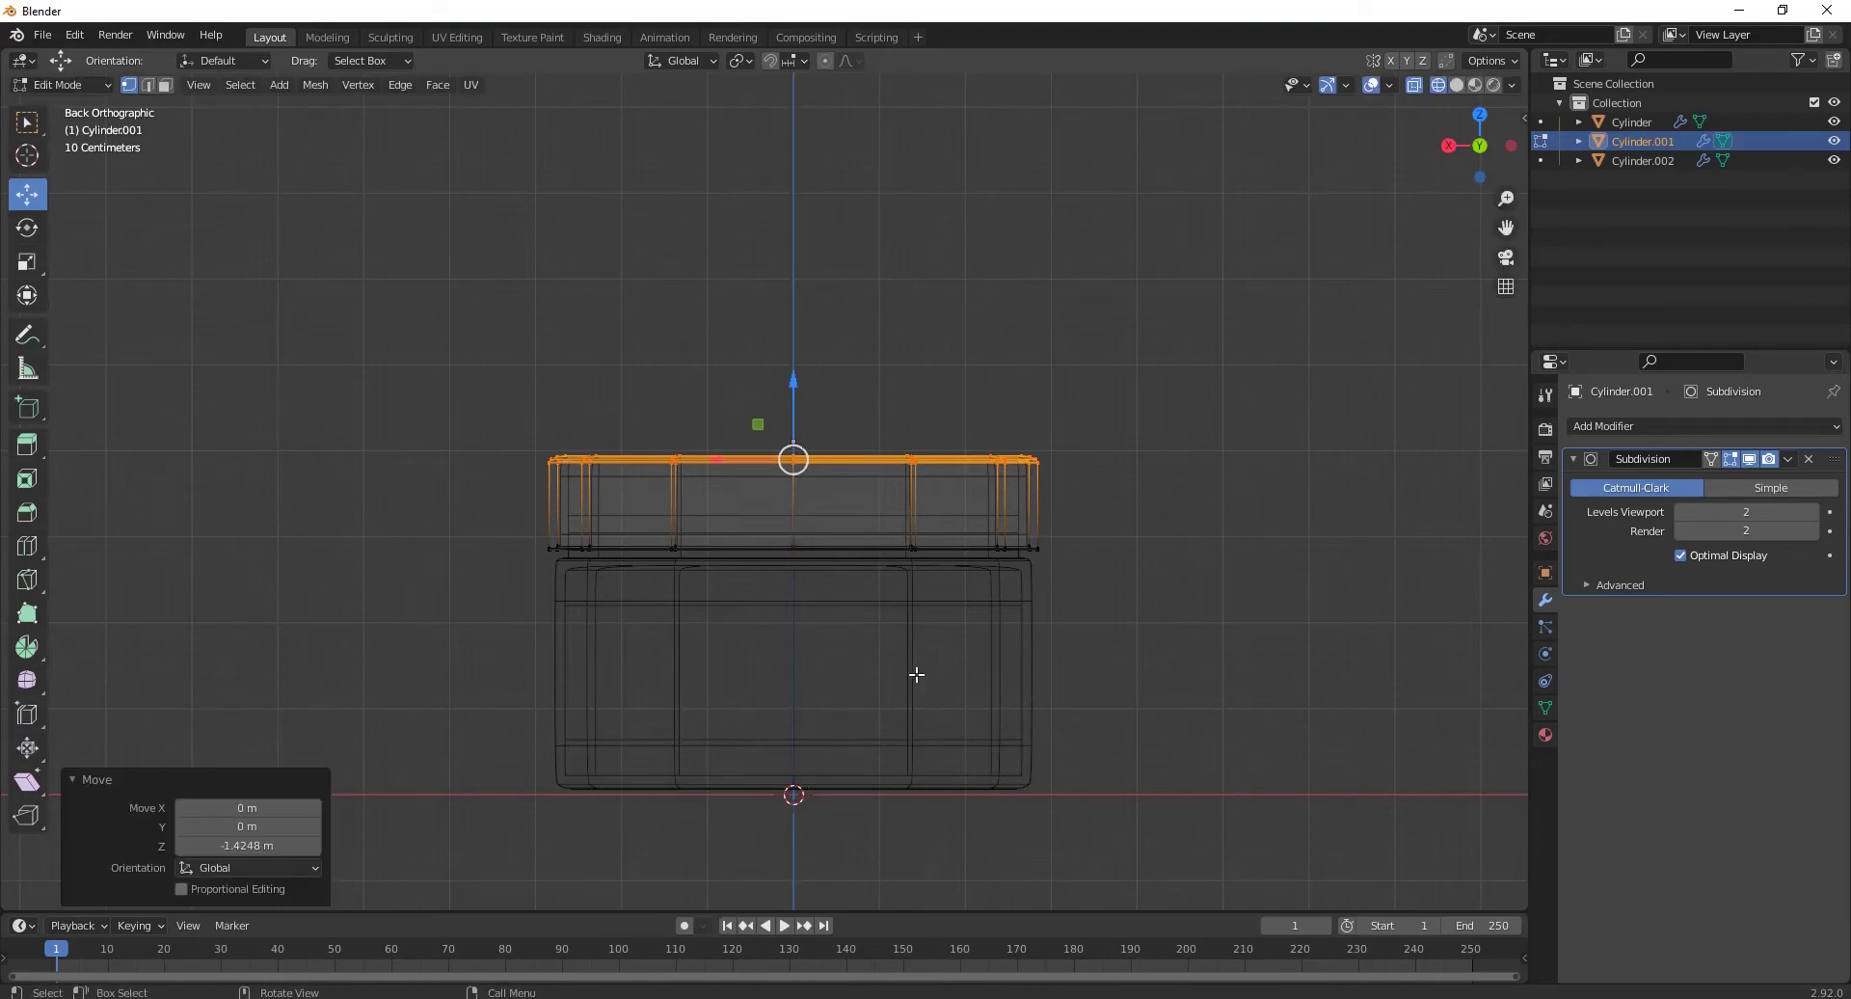
key(Tab)
click(1079, 588)
scroll(1080, 588, down, 3)
Step: Select the jar body and box-select the bottom edge loop of its base
key(shift+z)
mouse_move(1079, 588)
middle_down()
mouse_move(898, 750)
mouse_move(1012, 701)
mouse_move(795, 648)
mouse_move(845, 704)
mouse_move(846, 671)
middle_up()
click(794, 648)
key(Tab)
key(shift+z)
shift+middle_drag(583, 730, 583, 577)
mouse_move(527, 688)
mouse_down()
mouse_move(1058, 386)
mouse_move(1099, 416)
mouse_up()
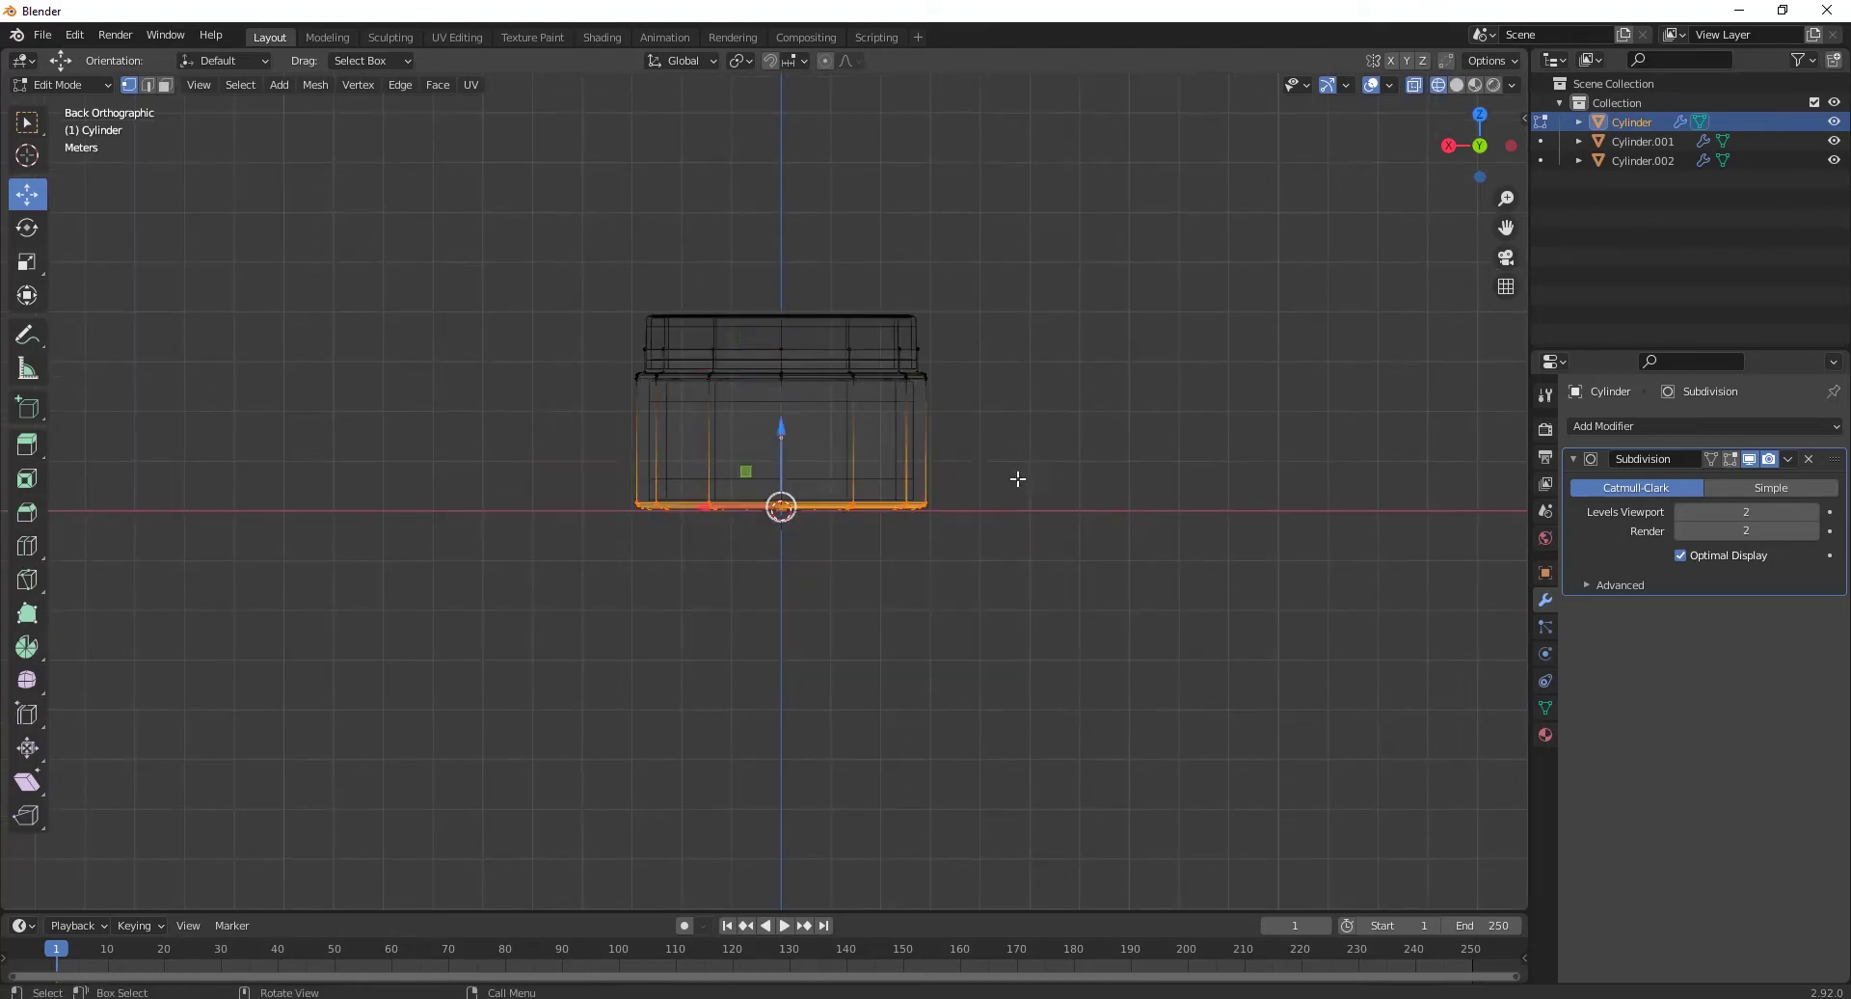
Step: Move the base Cylinder's bottom edge loop up along Z
scroll(1016, 475, up, 2)
key(g)
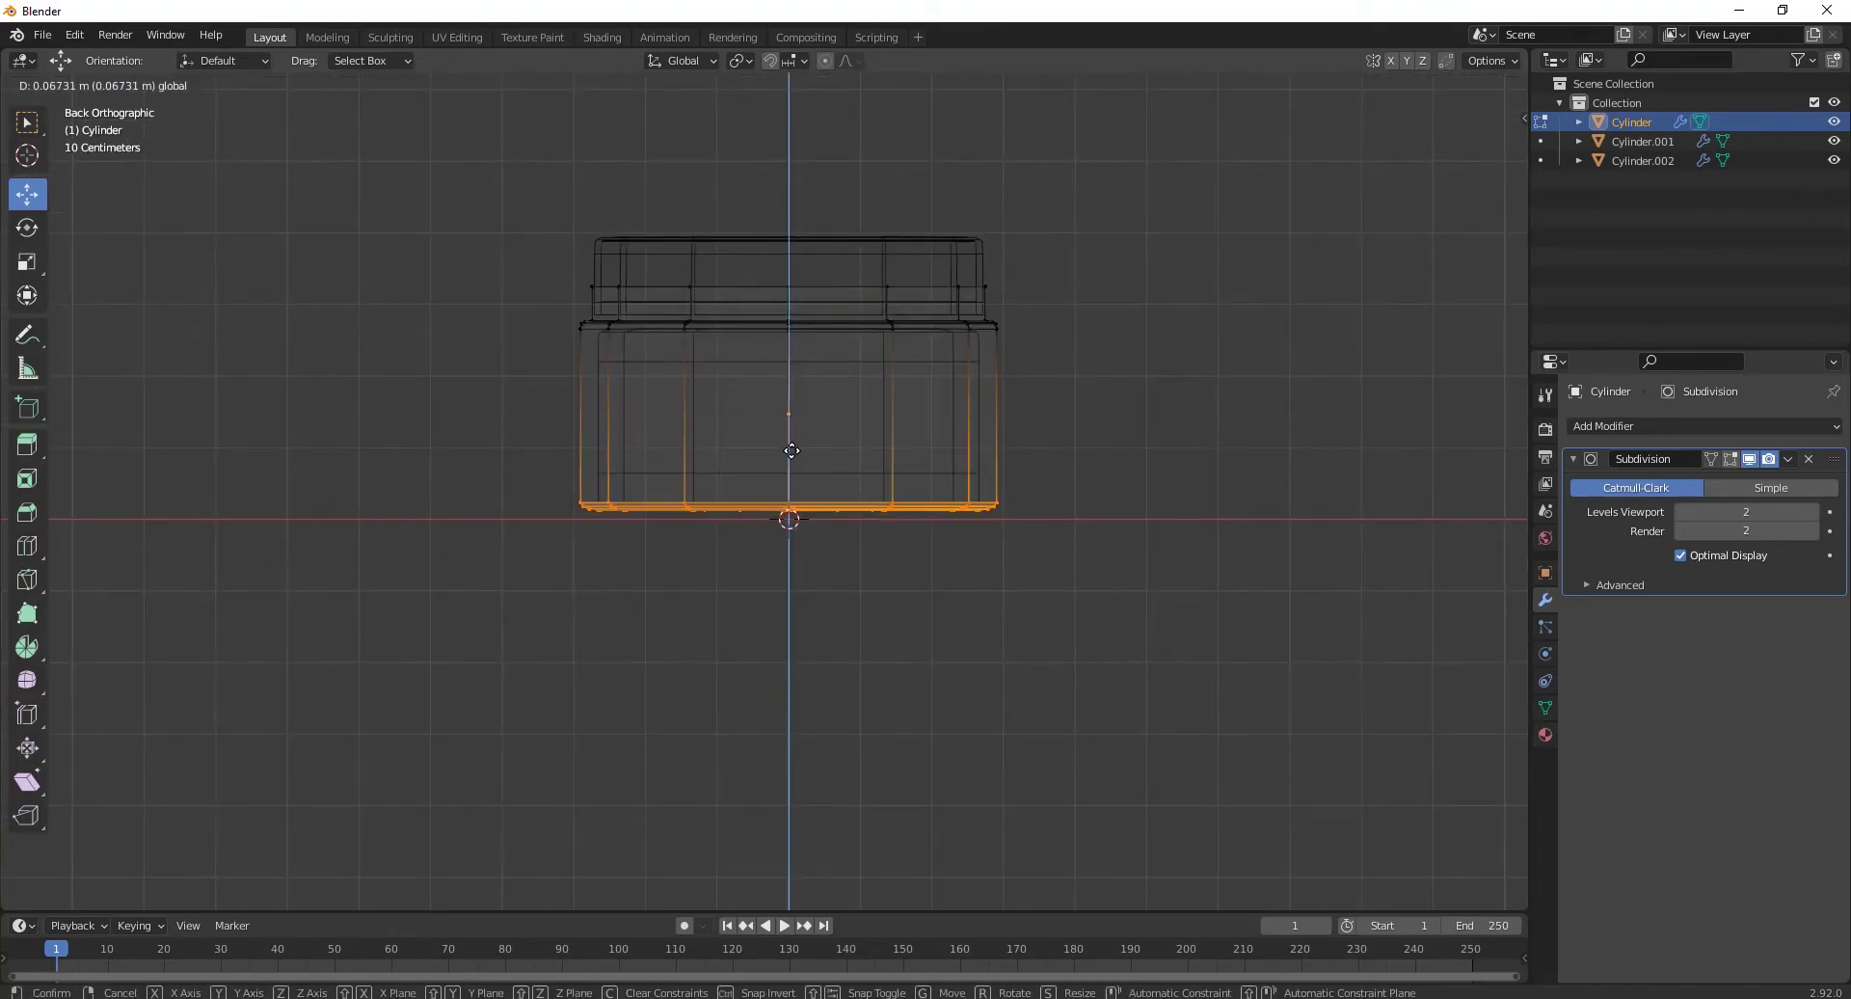
click(796, 446)
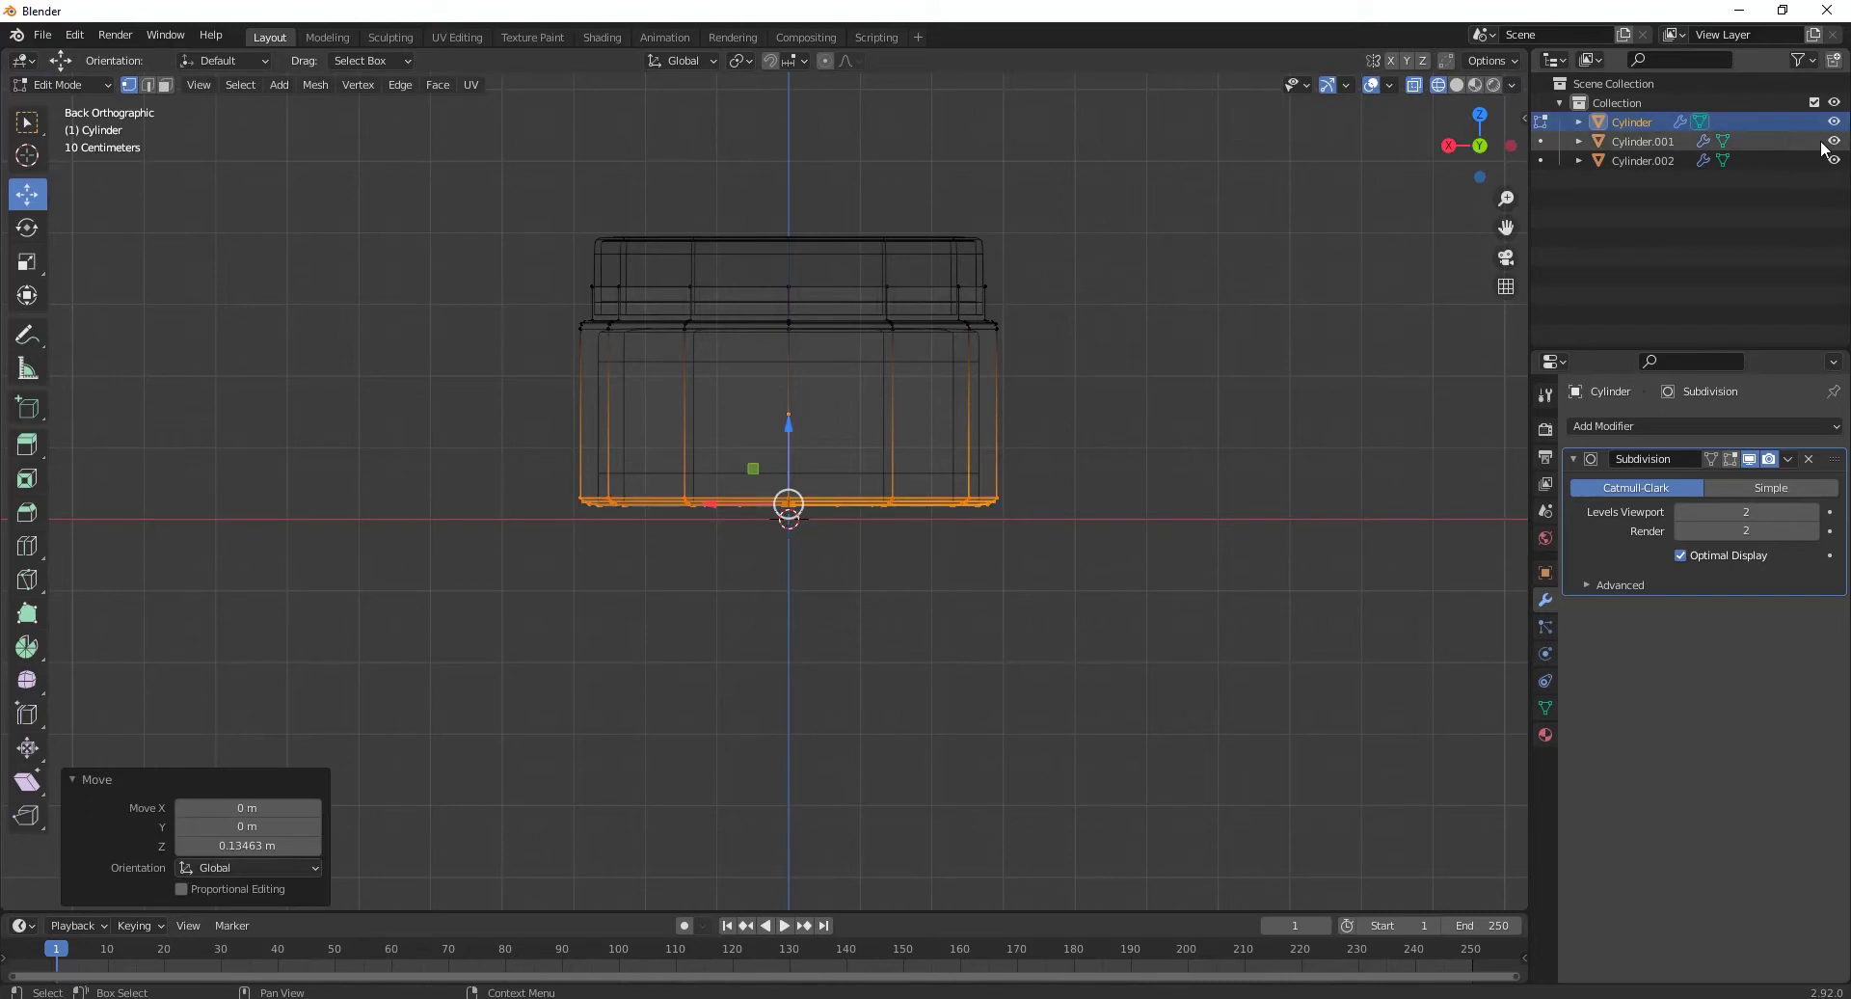
key(Tab)
Step: Raise Cylinder.002's bottom edge loop 0.17502 m along Z
click(1758, 142)
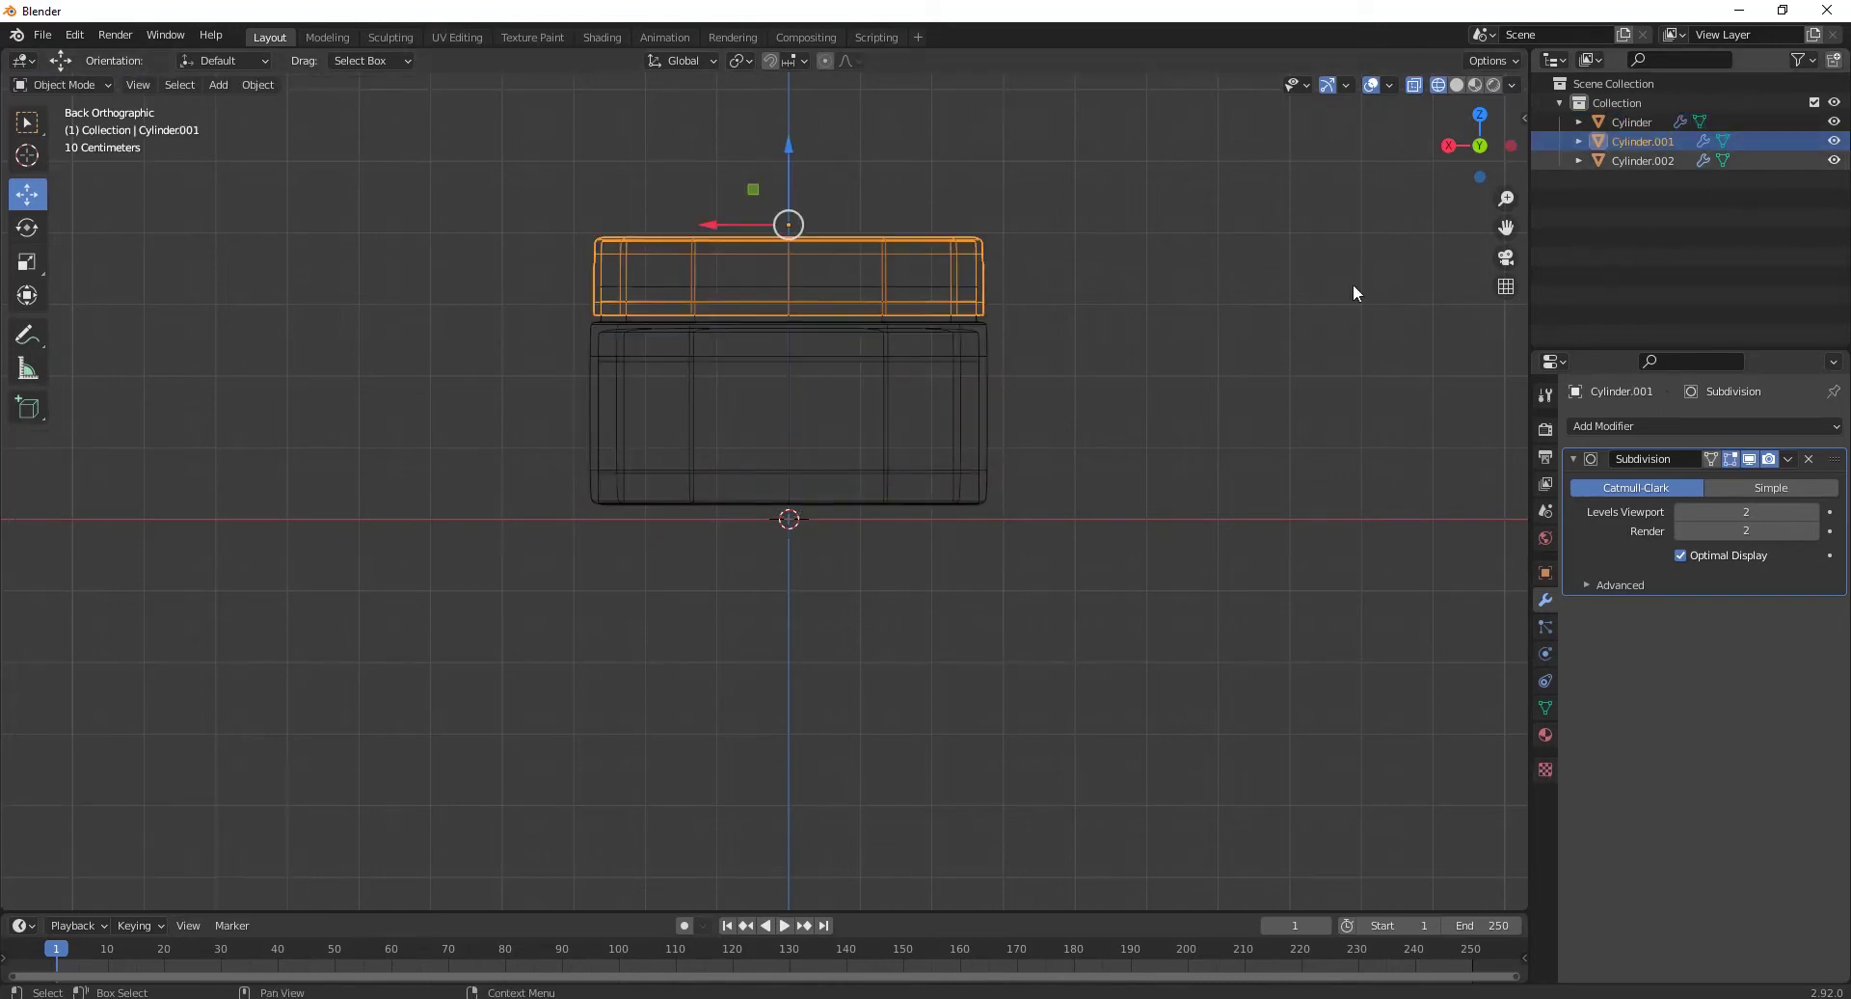
click(1833, 160)
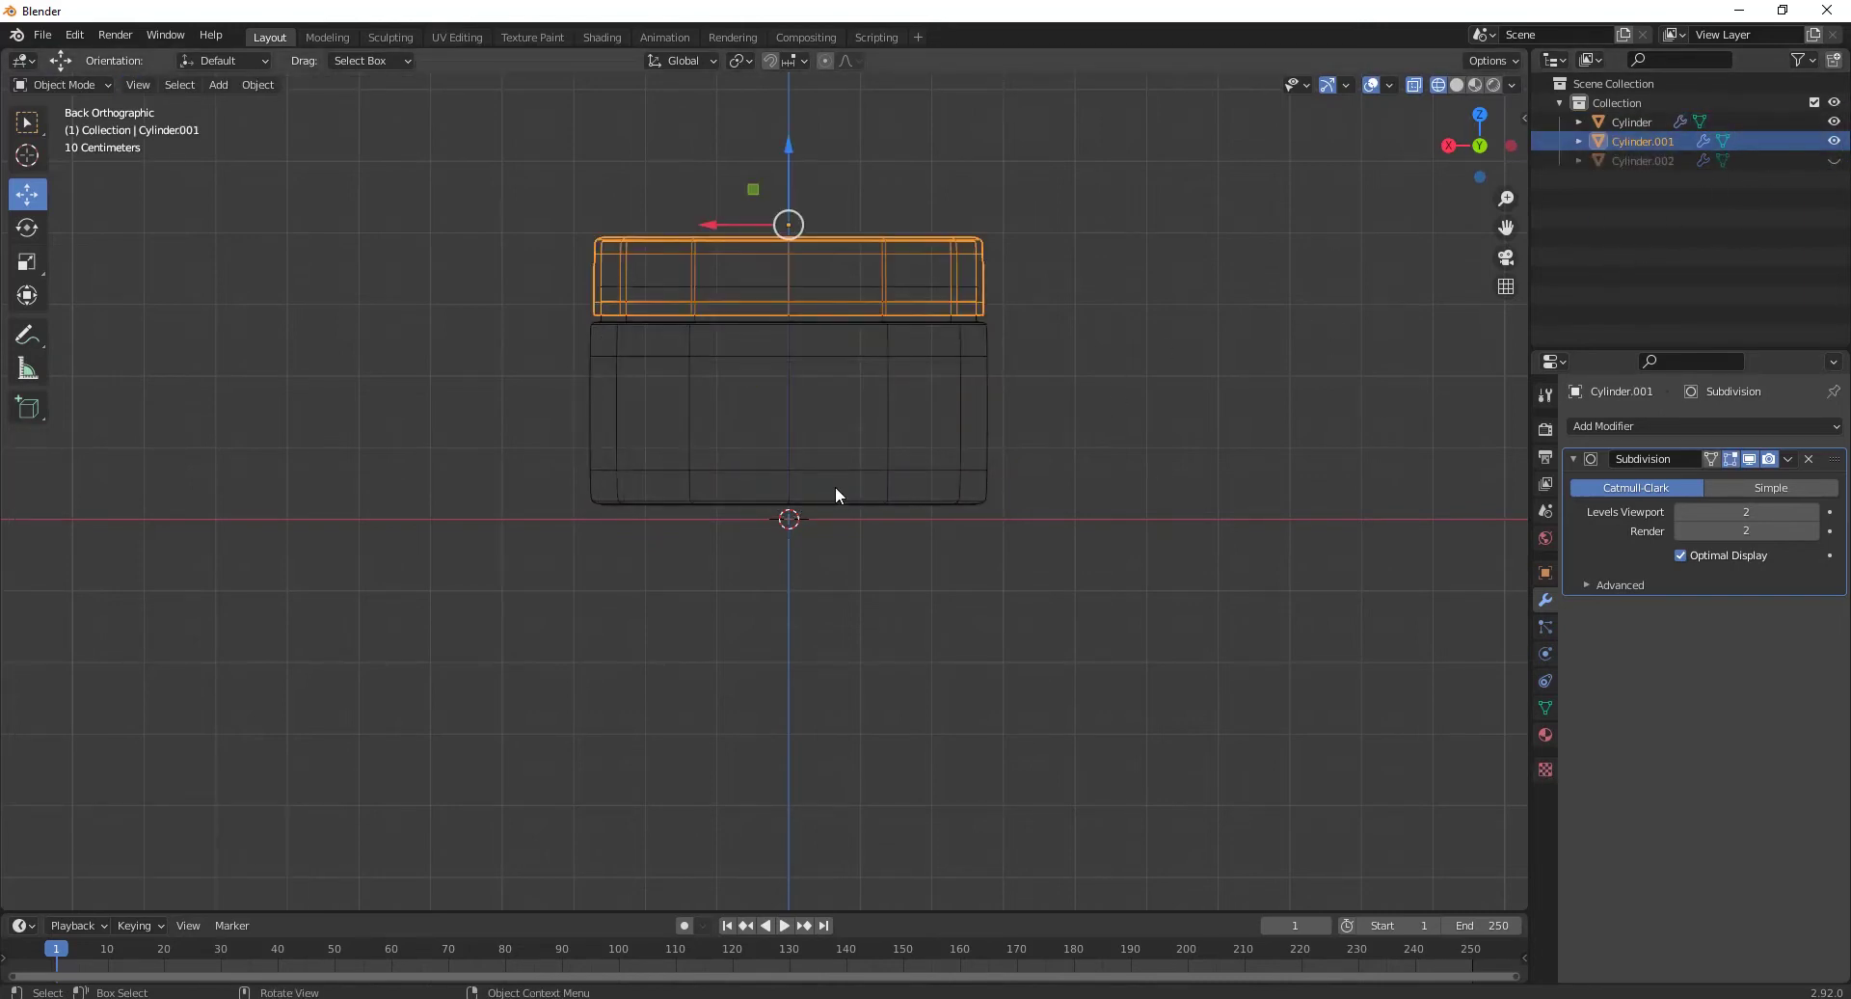
key(Tab)
key(Tab)
click(1777, 160)
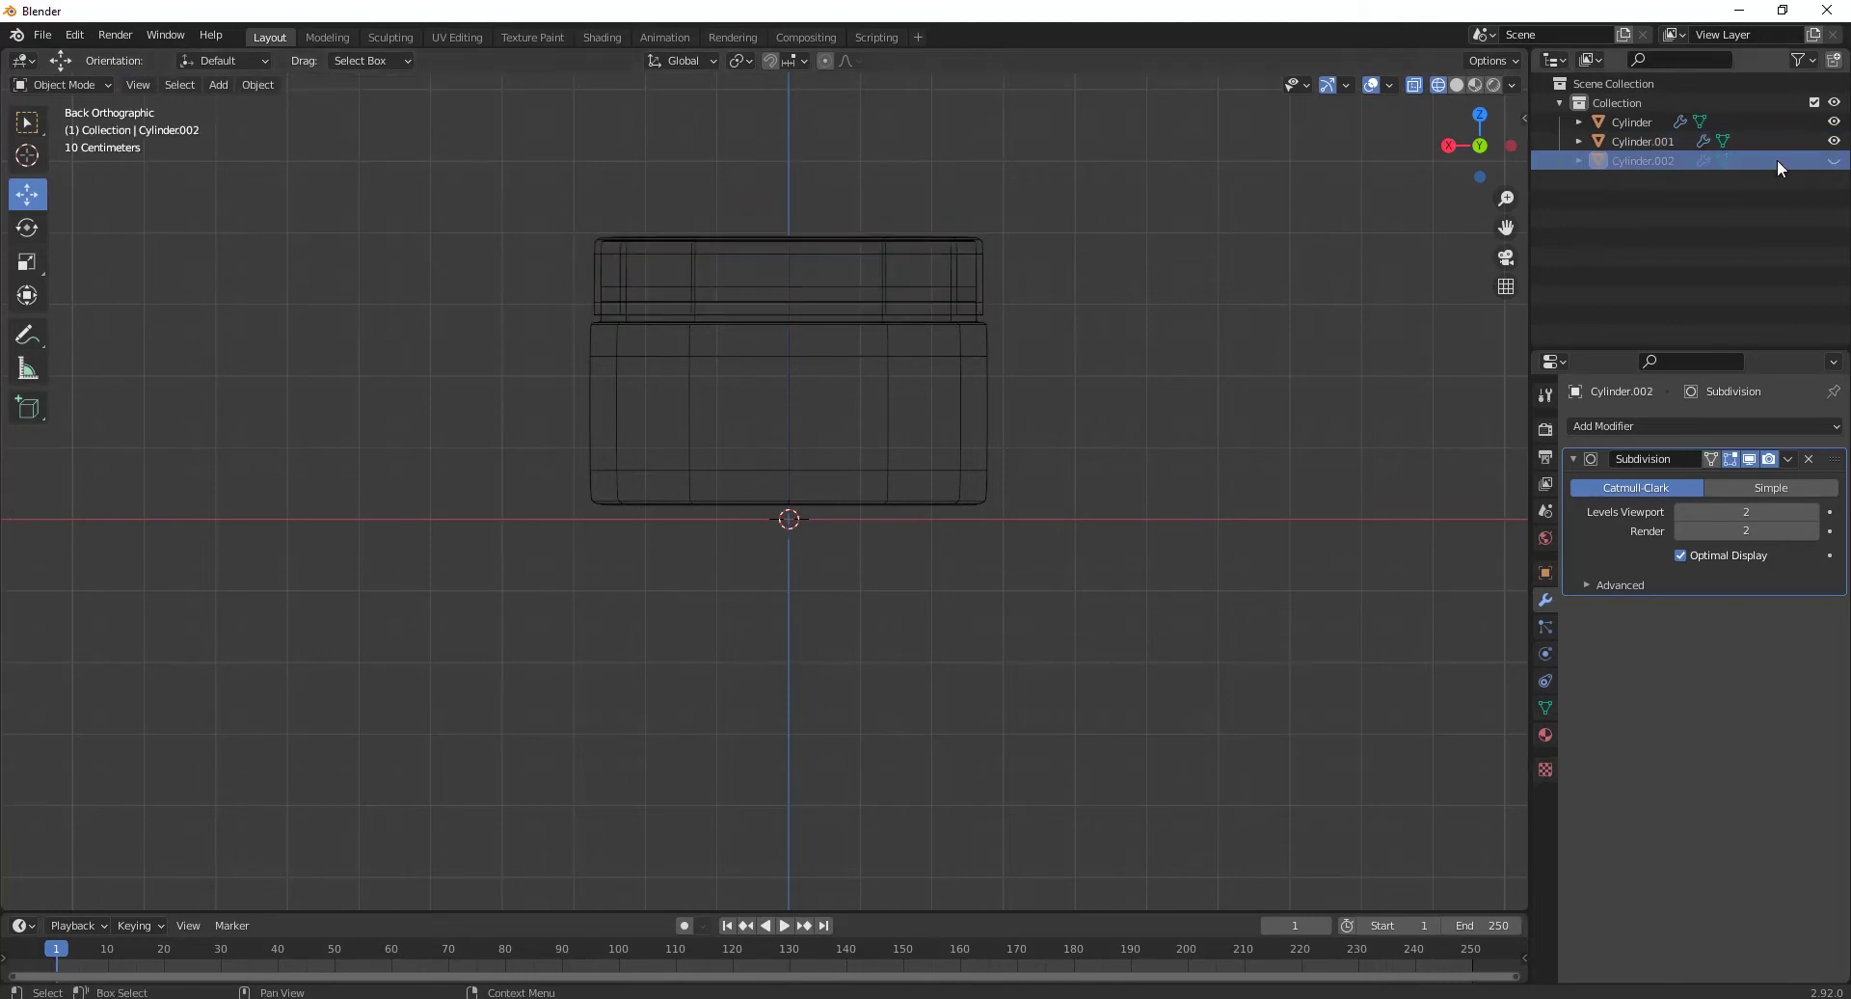
click(1834, 160)
key(Tab)
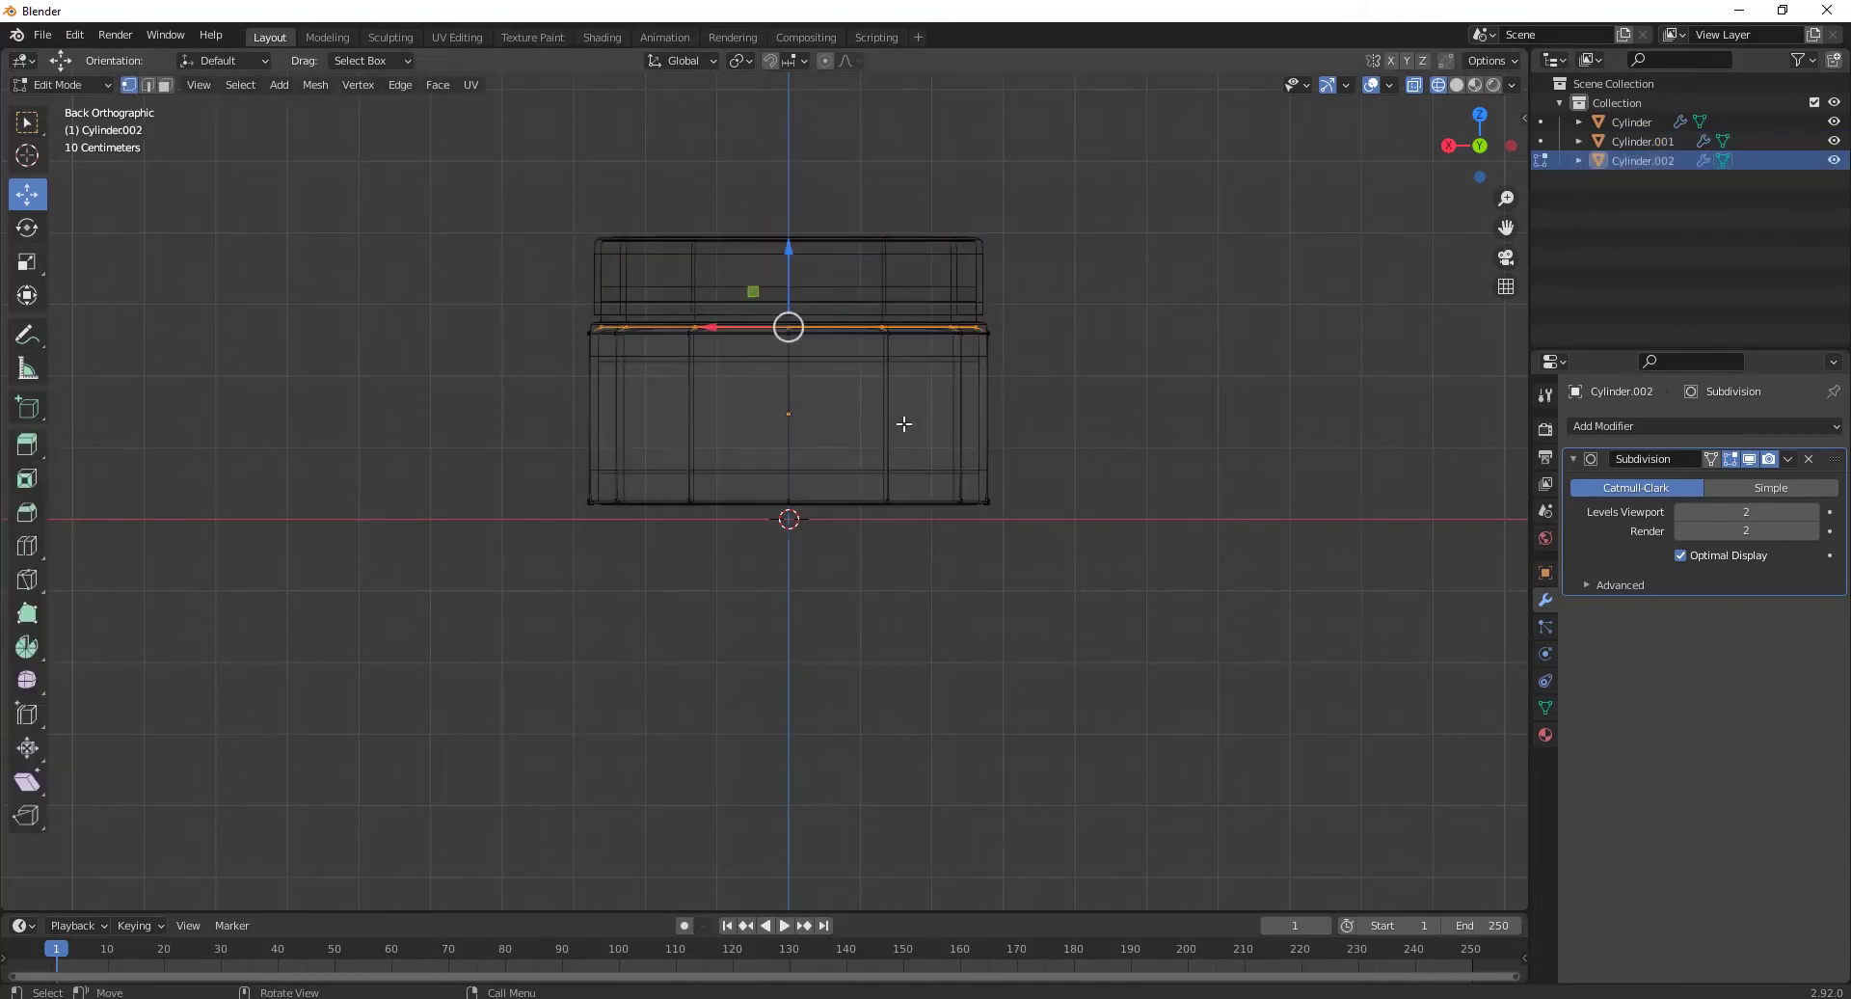
drag(491, 463, 1207, 564)
drag(793, 424, 796, 416)
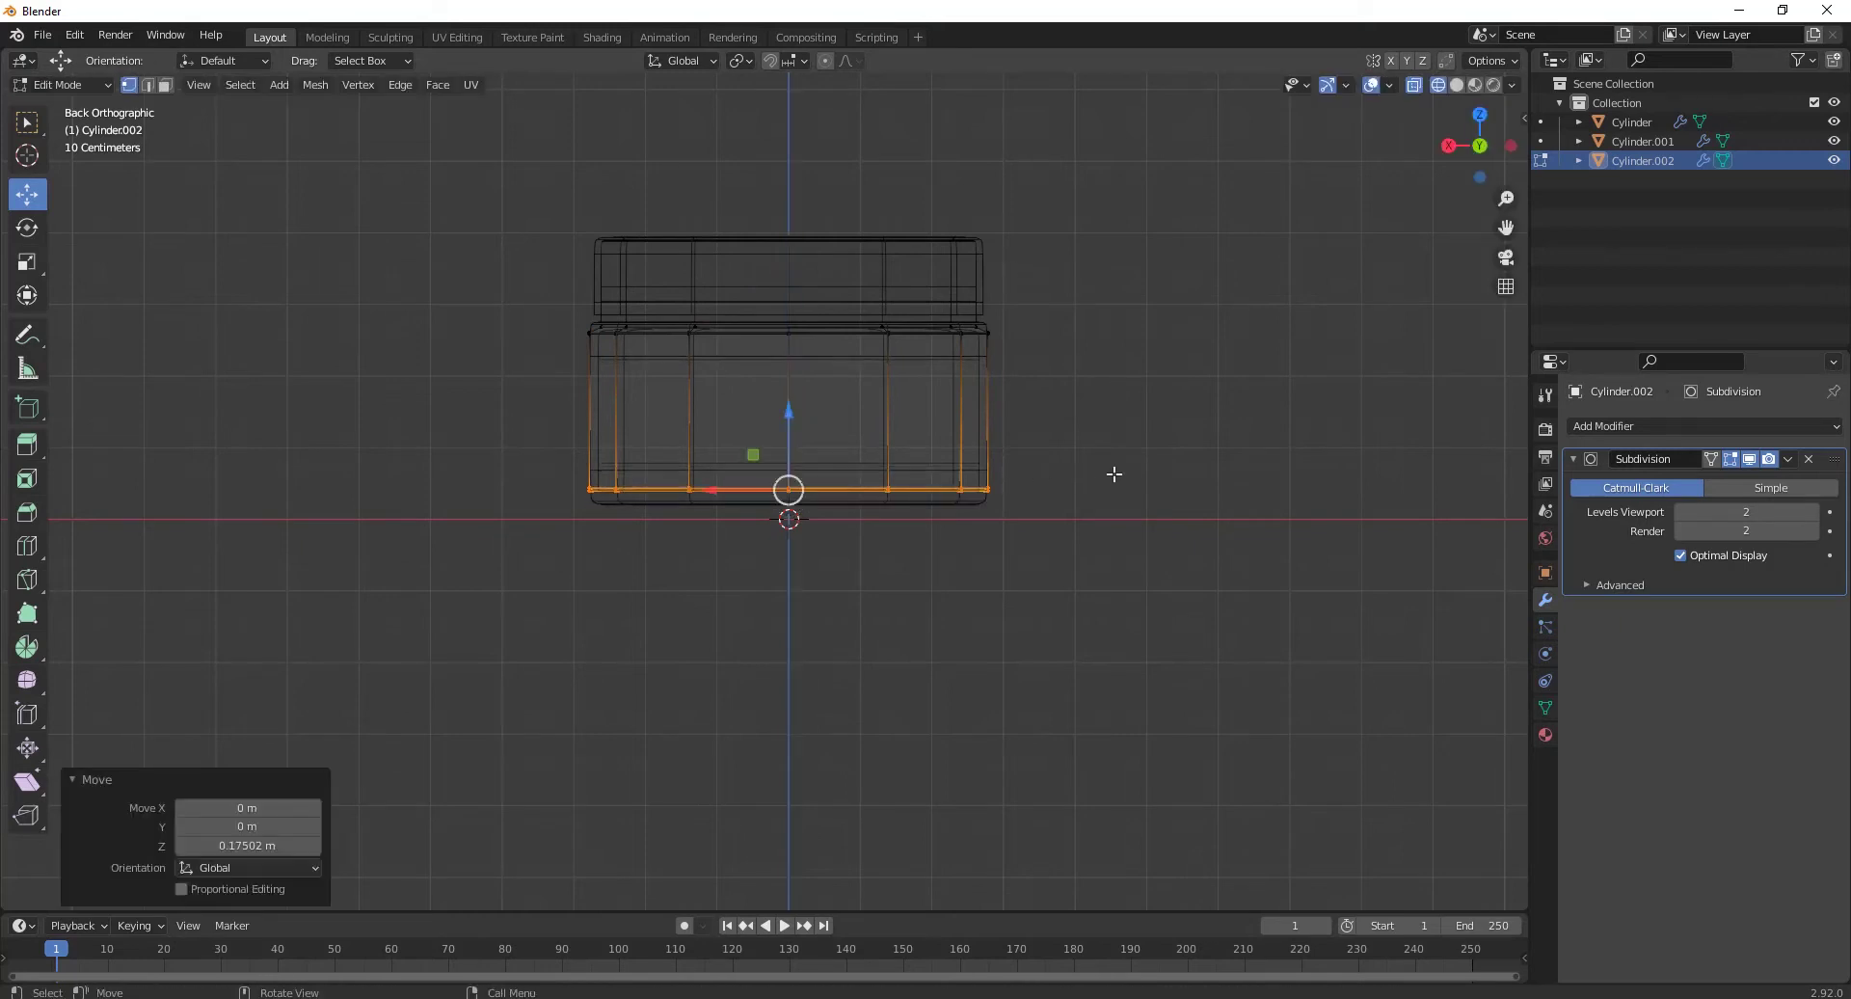
click(1114, 474)
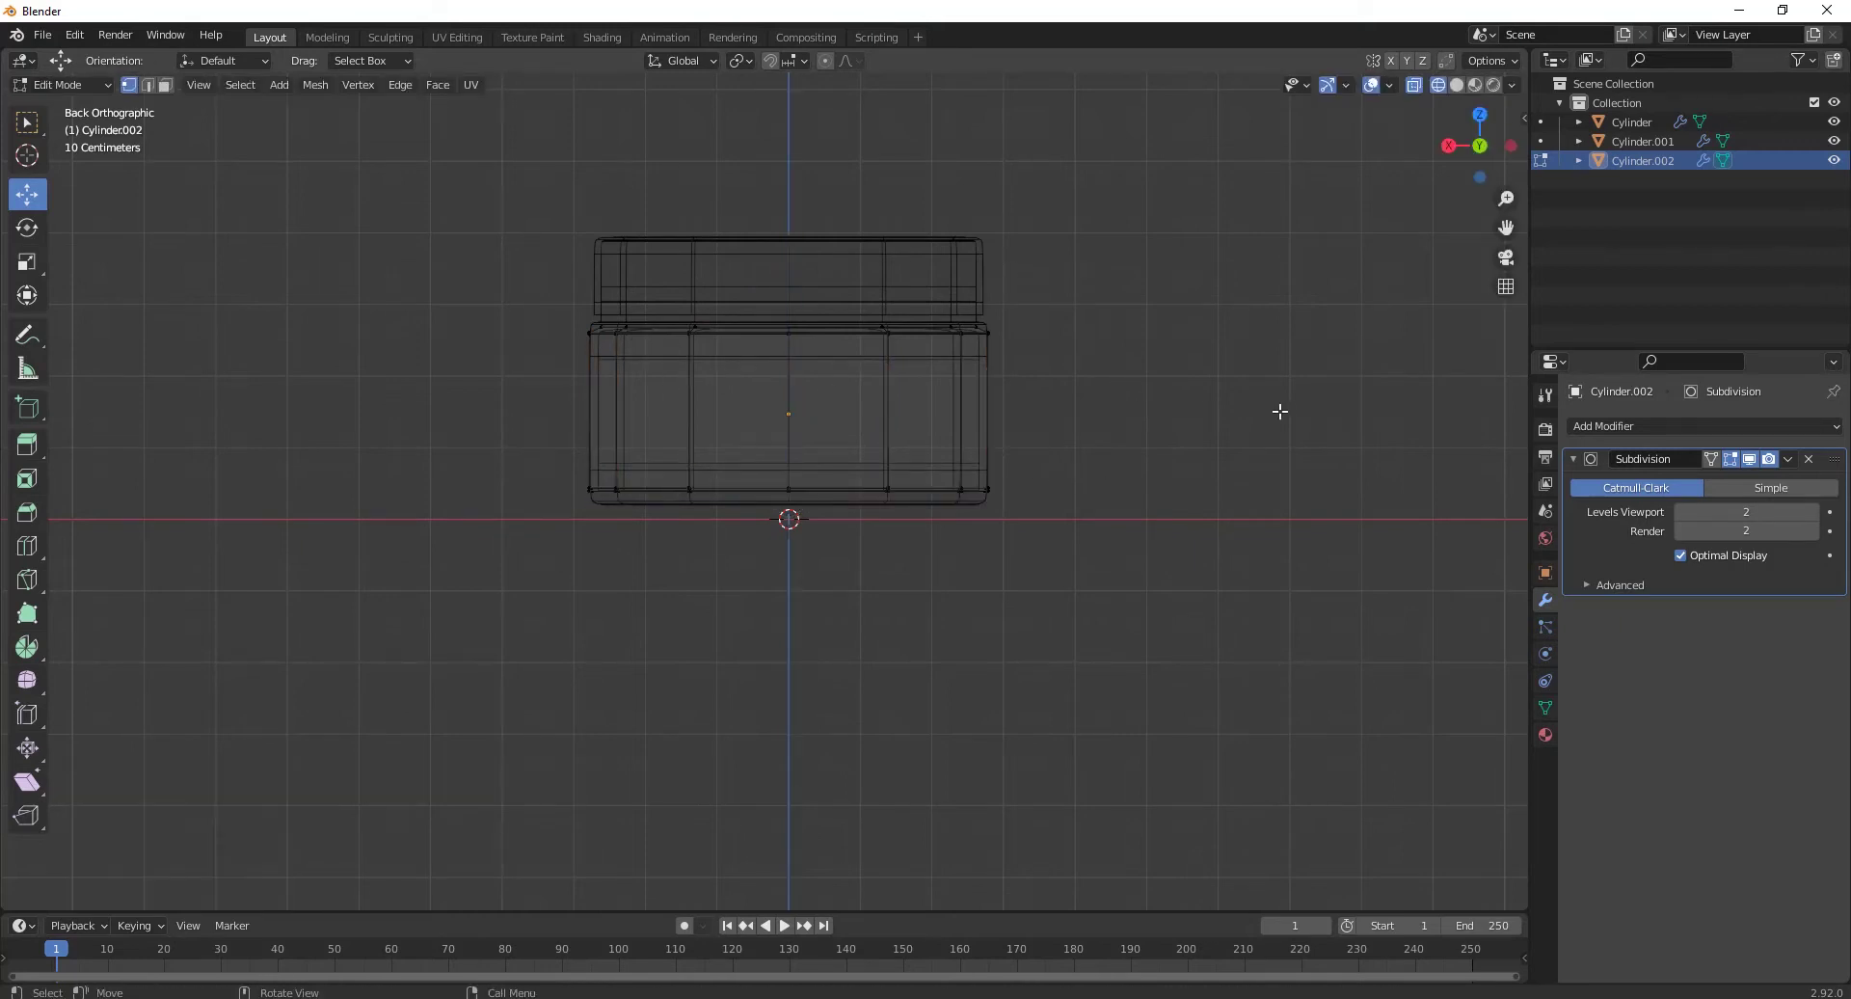
key(Tab)
mouse_move(1070, 401)
middle_down()
mouse_move(909, 500)
mouse_move(950, 443)
middle_up()
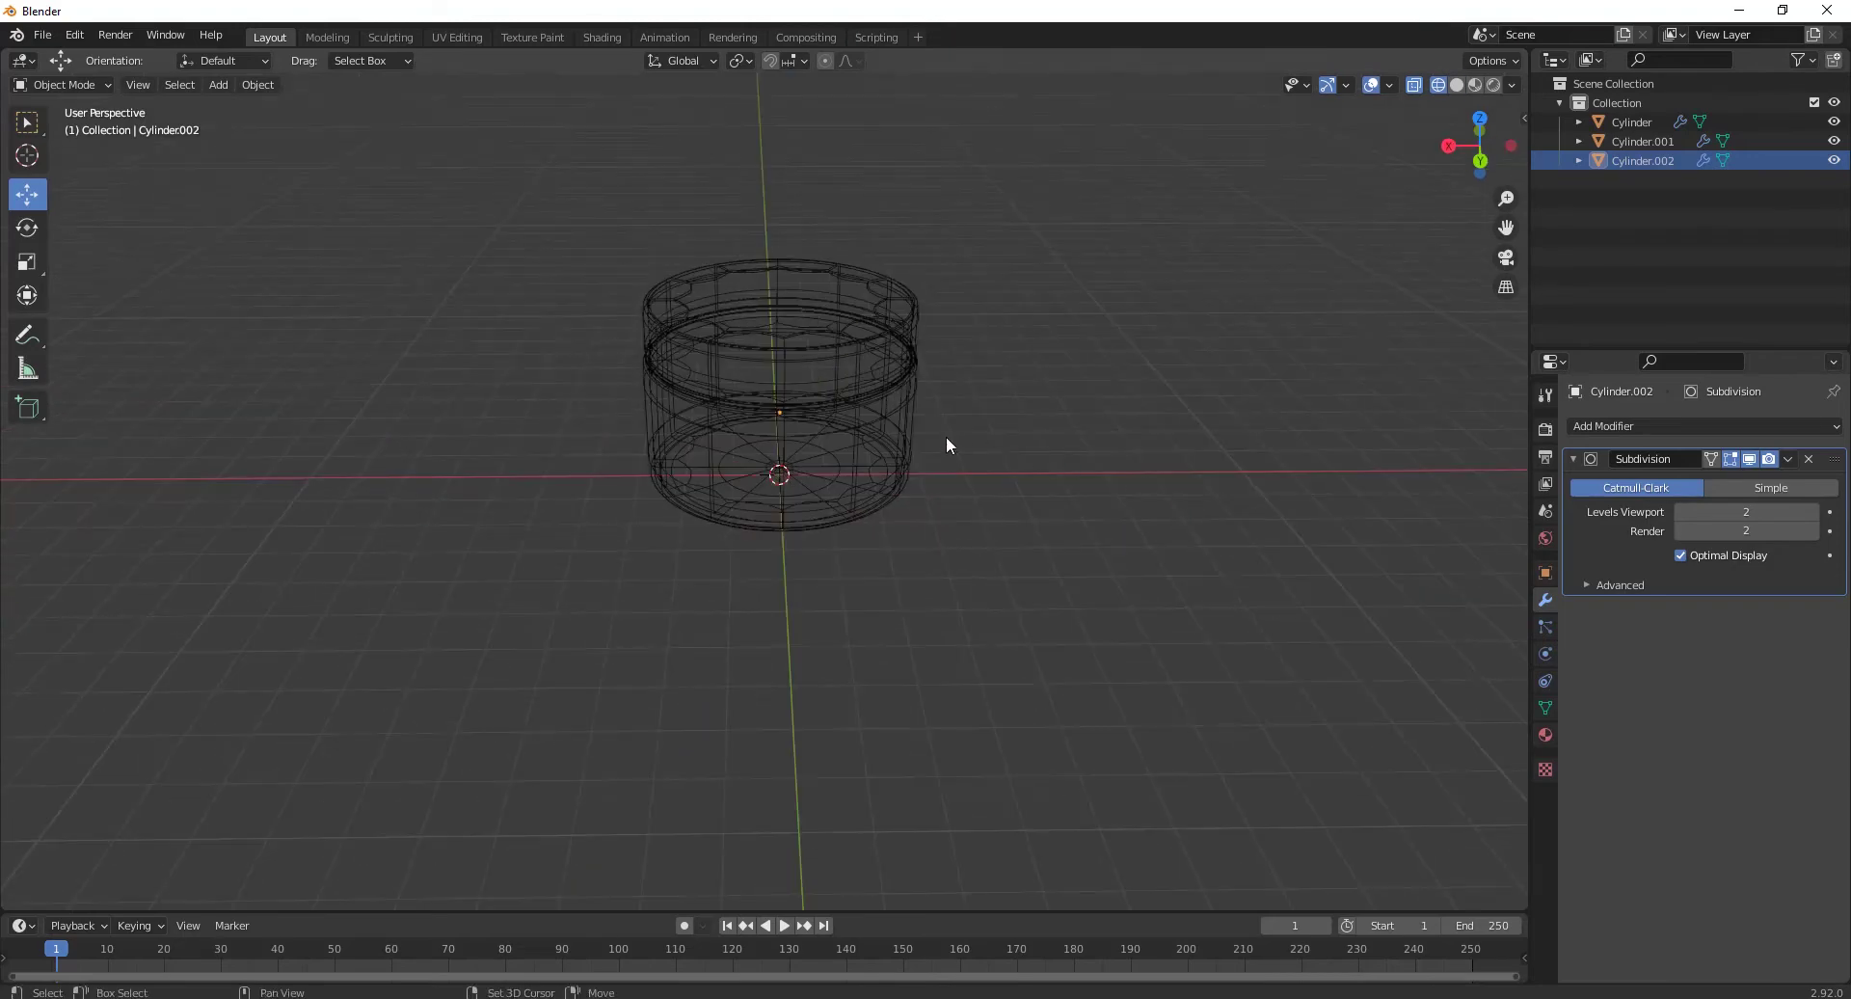
key(shift+z)
middle_drag(780, 474, 873, 455)
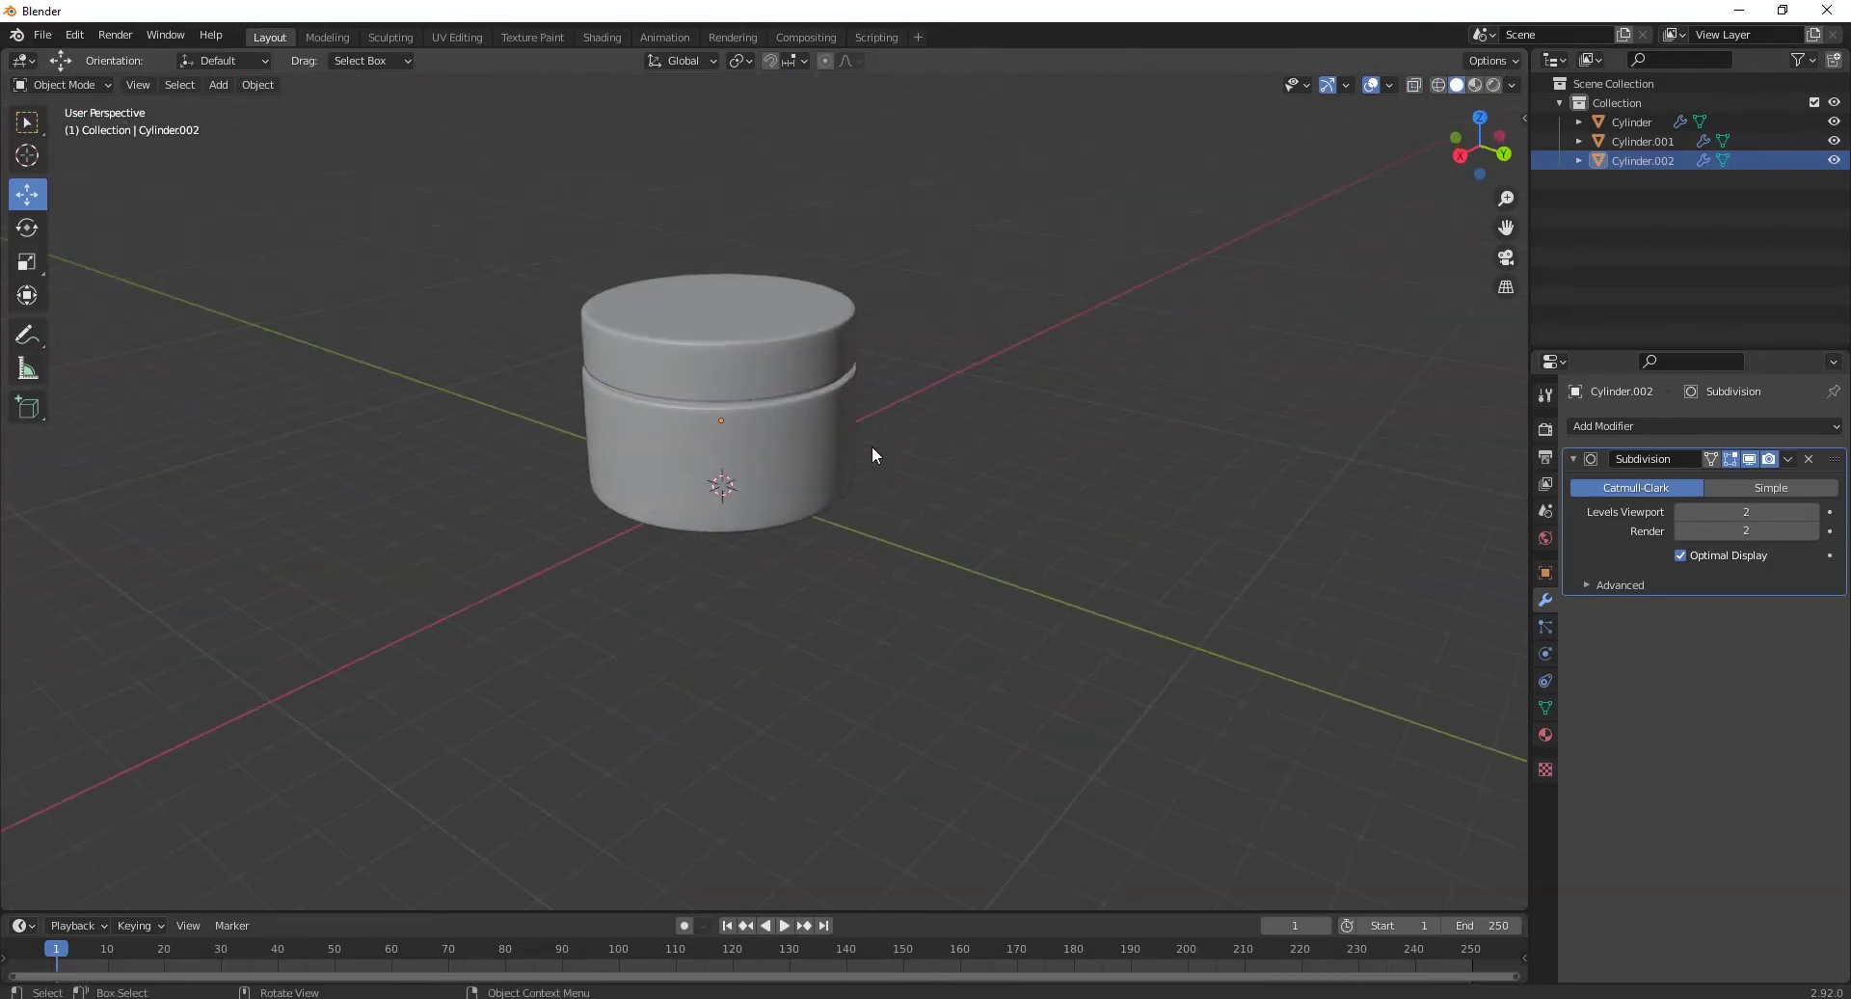
click(783, 366)
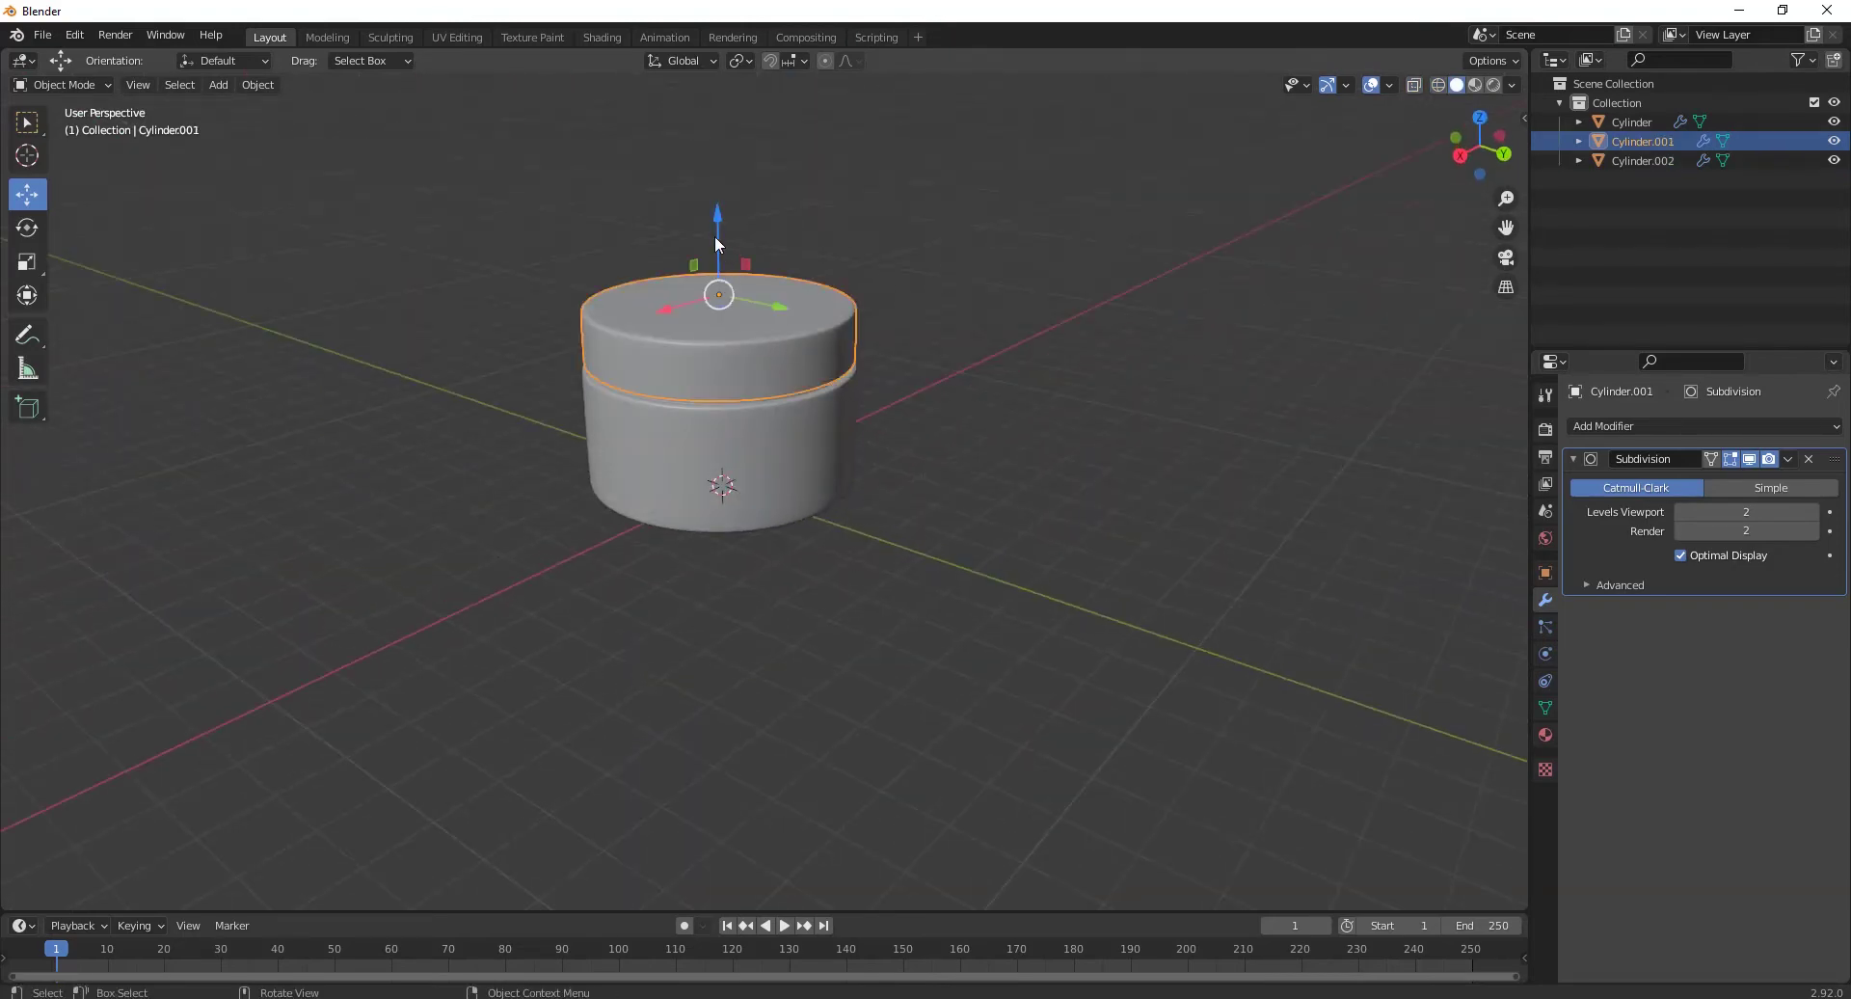
drag(714, 235, 715, 193)
middle_drag(771, 386, 592, 459)
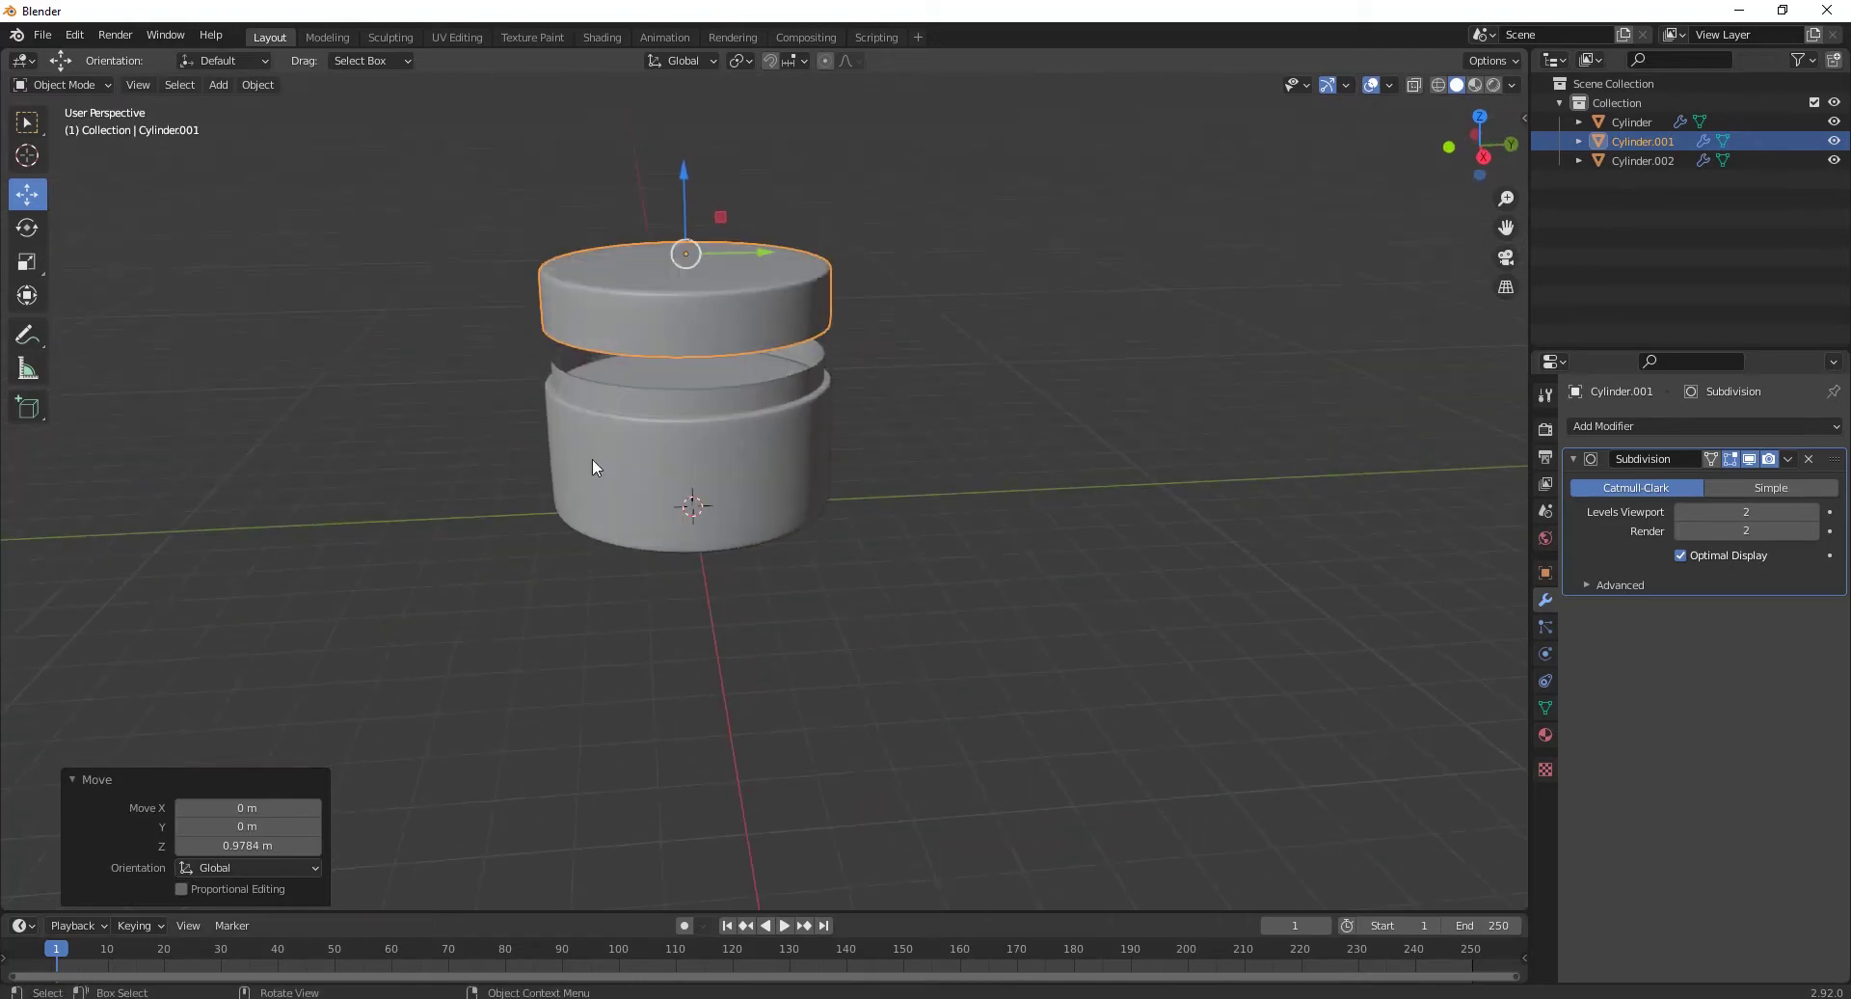
key(ctrl+z)
click(1070, 434)
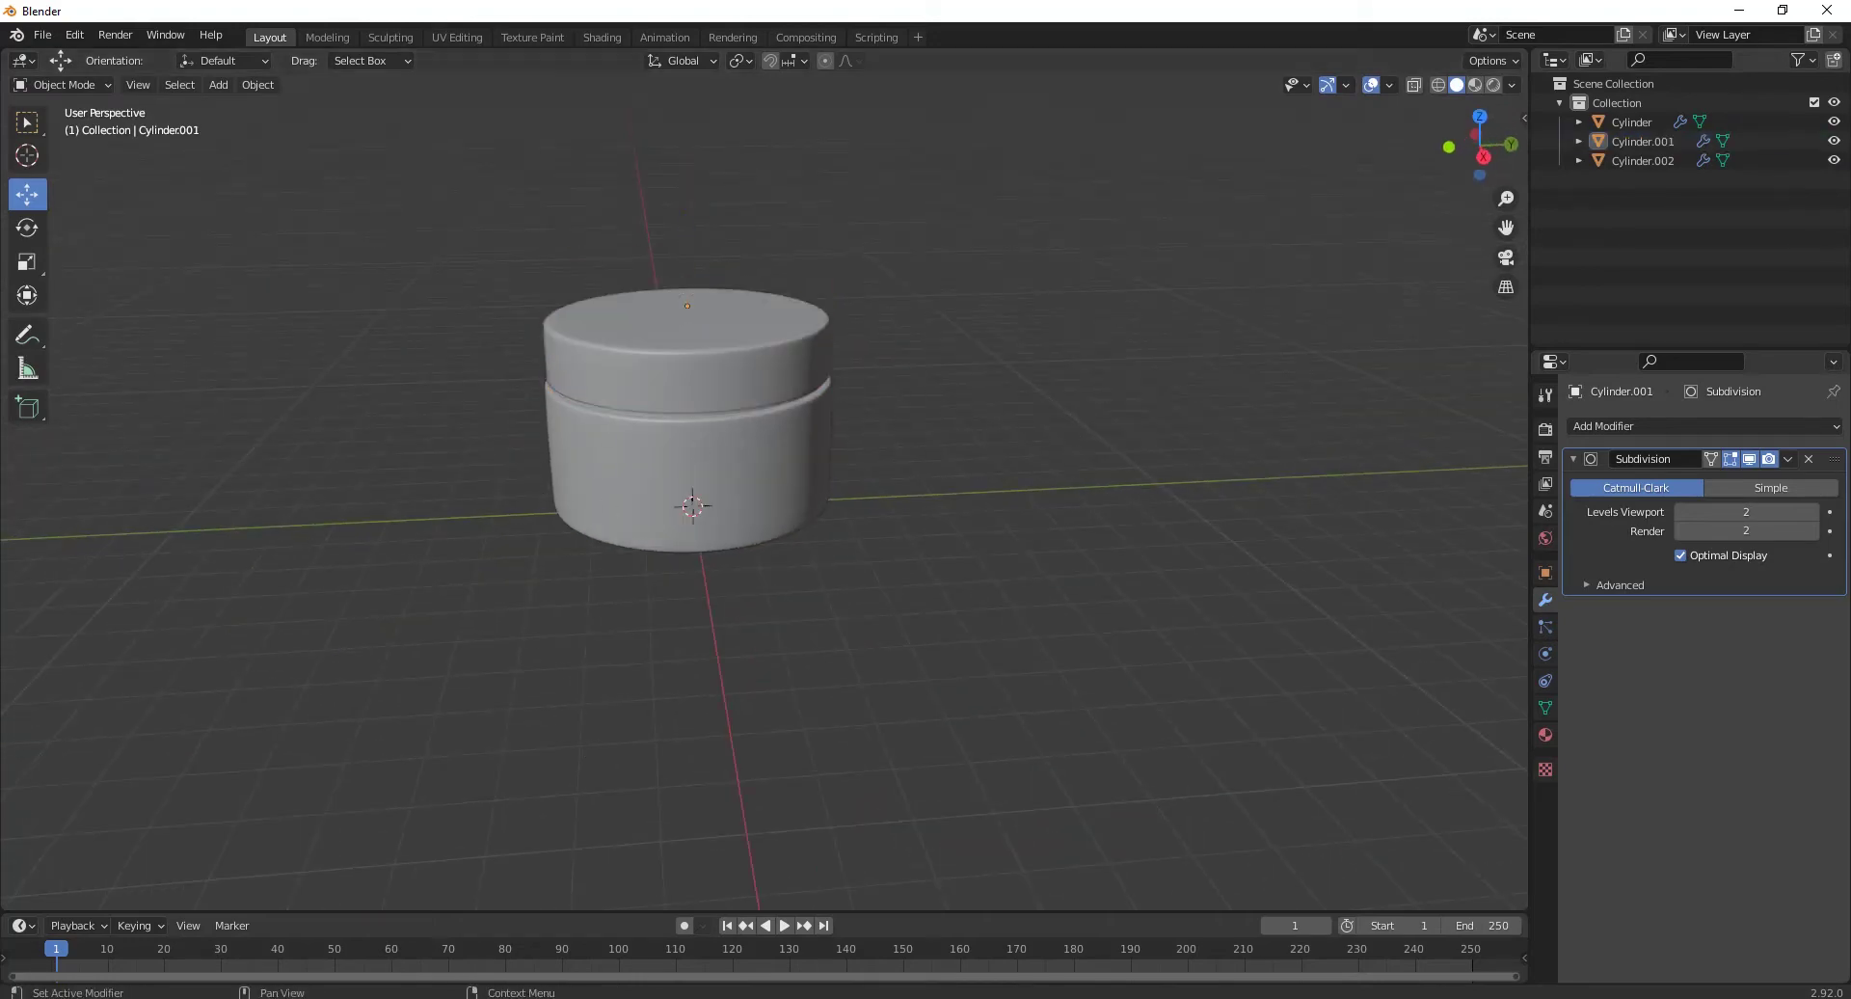
middle_drag(746, 464, 802, 492)
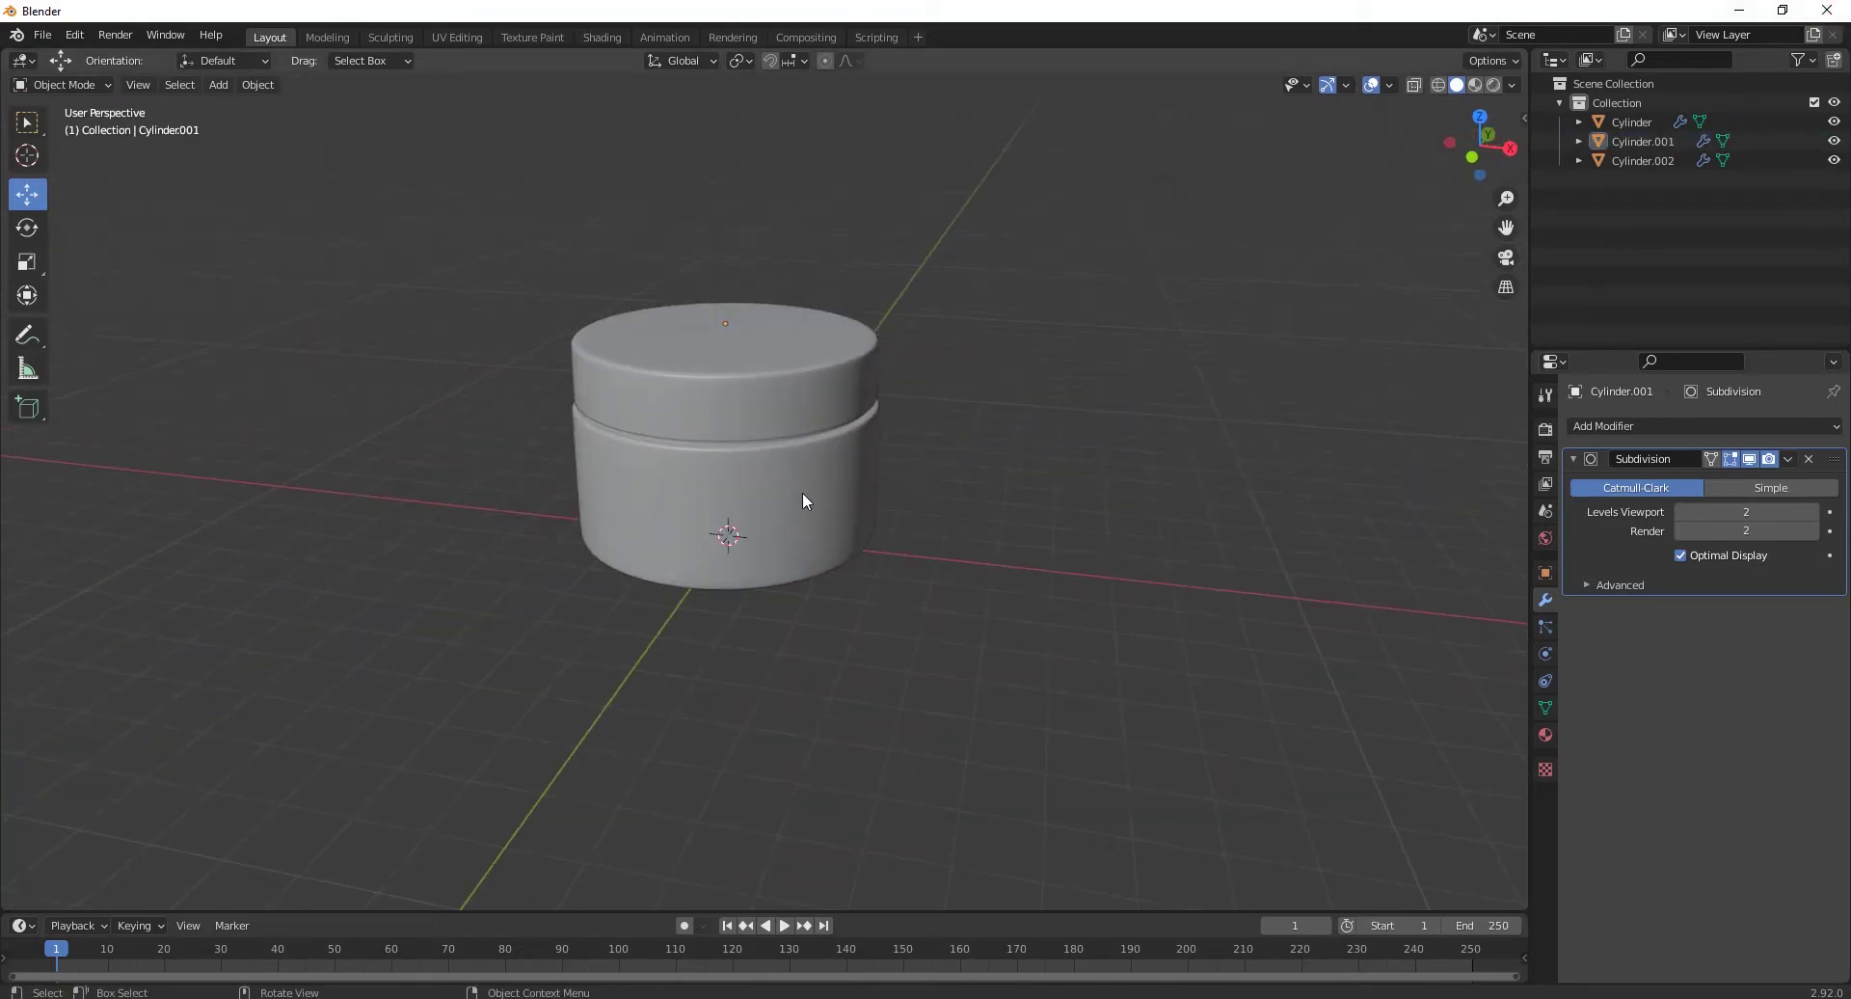
click(802, 491)
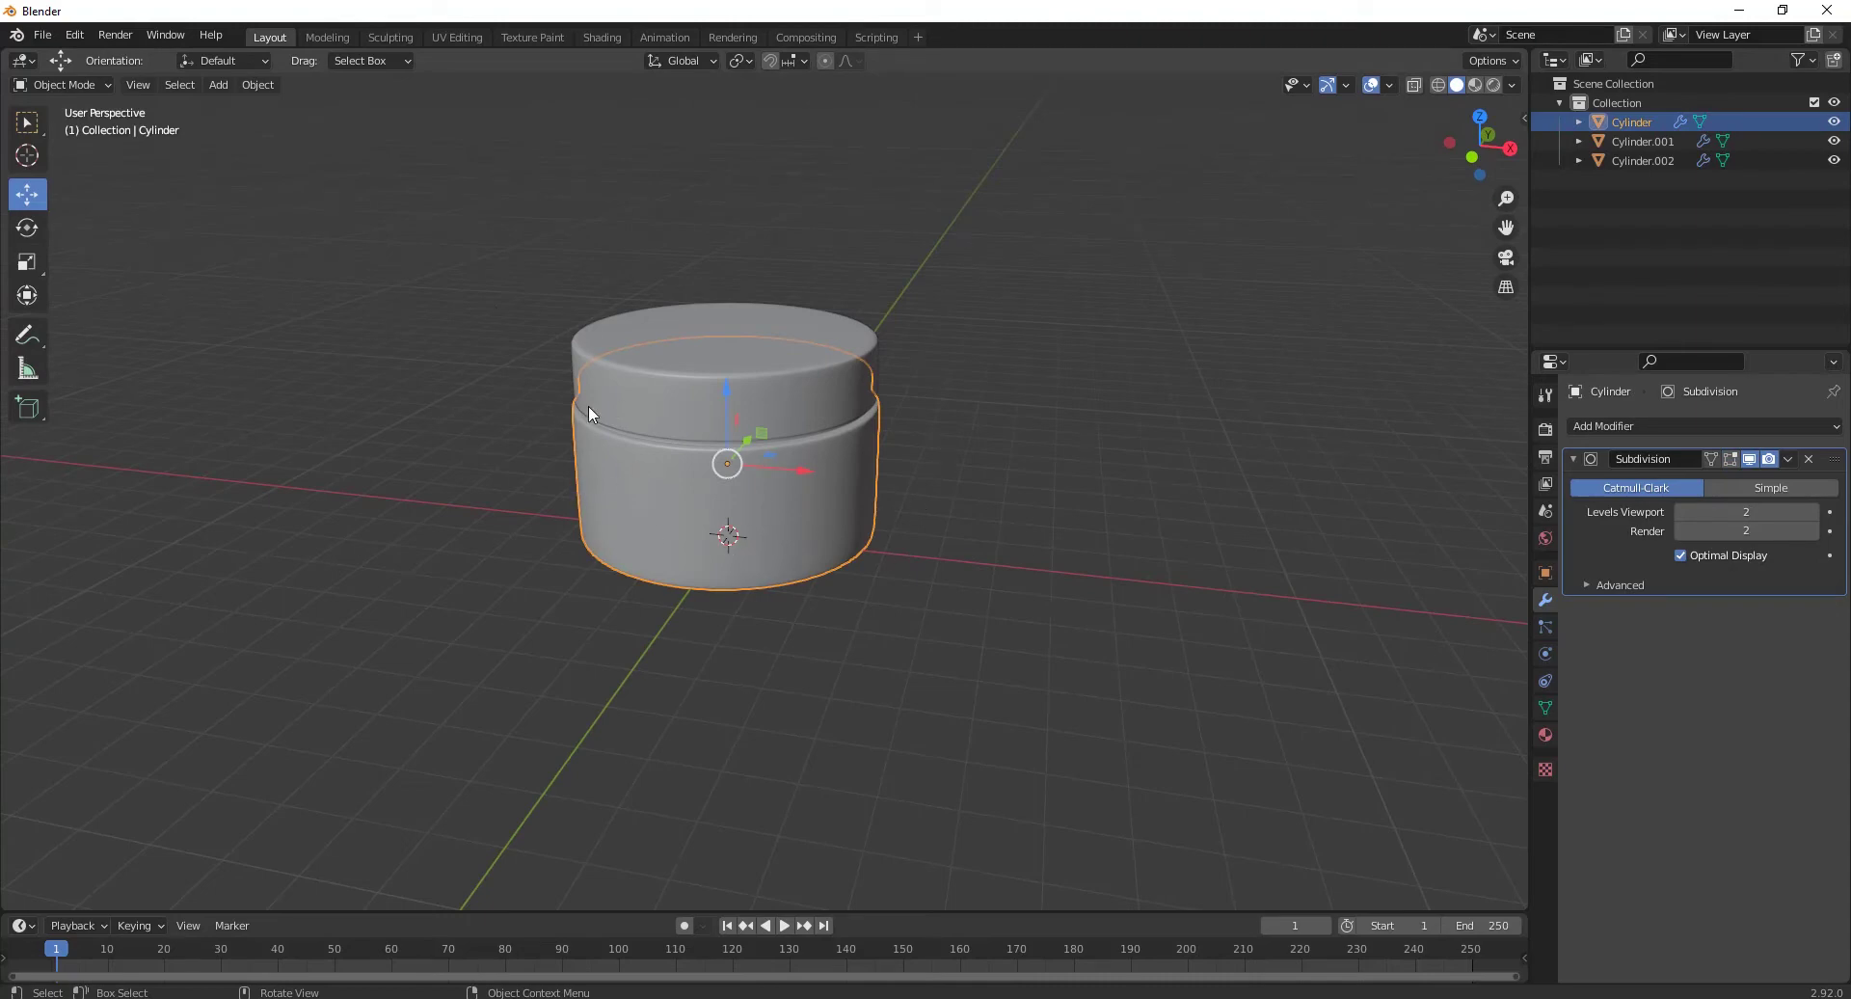
Step: In front view, add loop cuts around the jar base near its top and bottom edges (bottom at factor 0.805)
key(Tab)
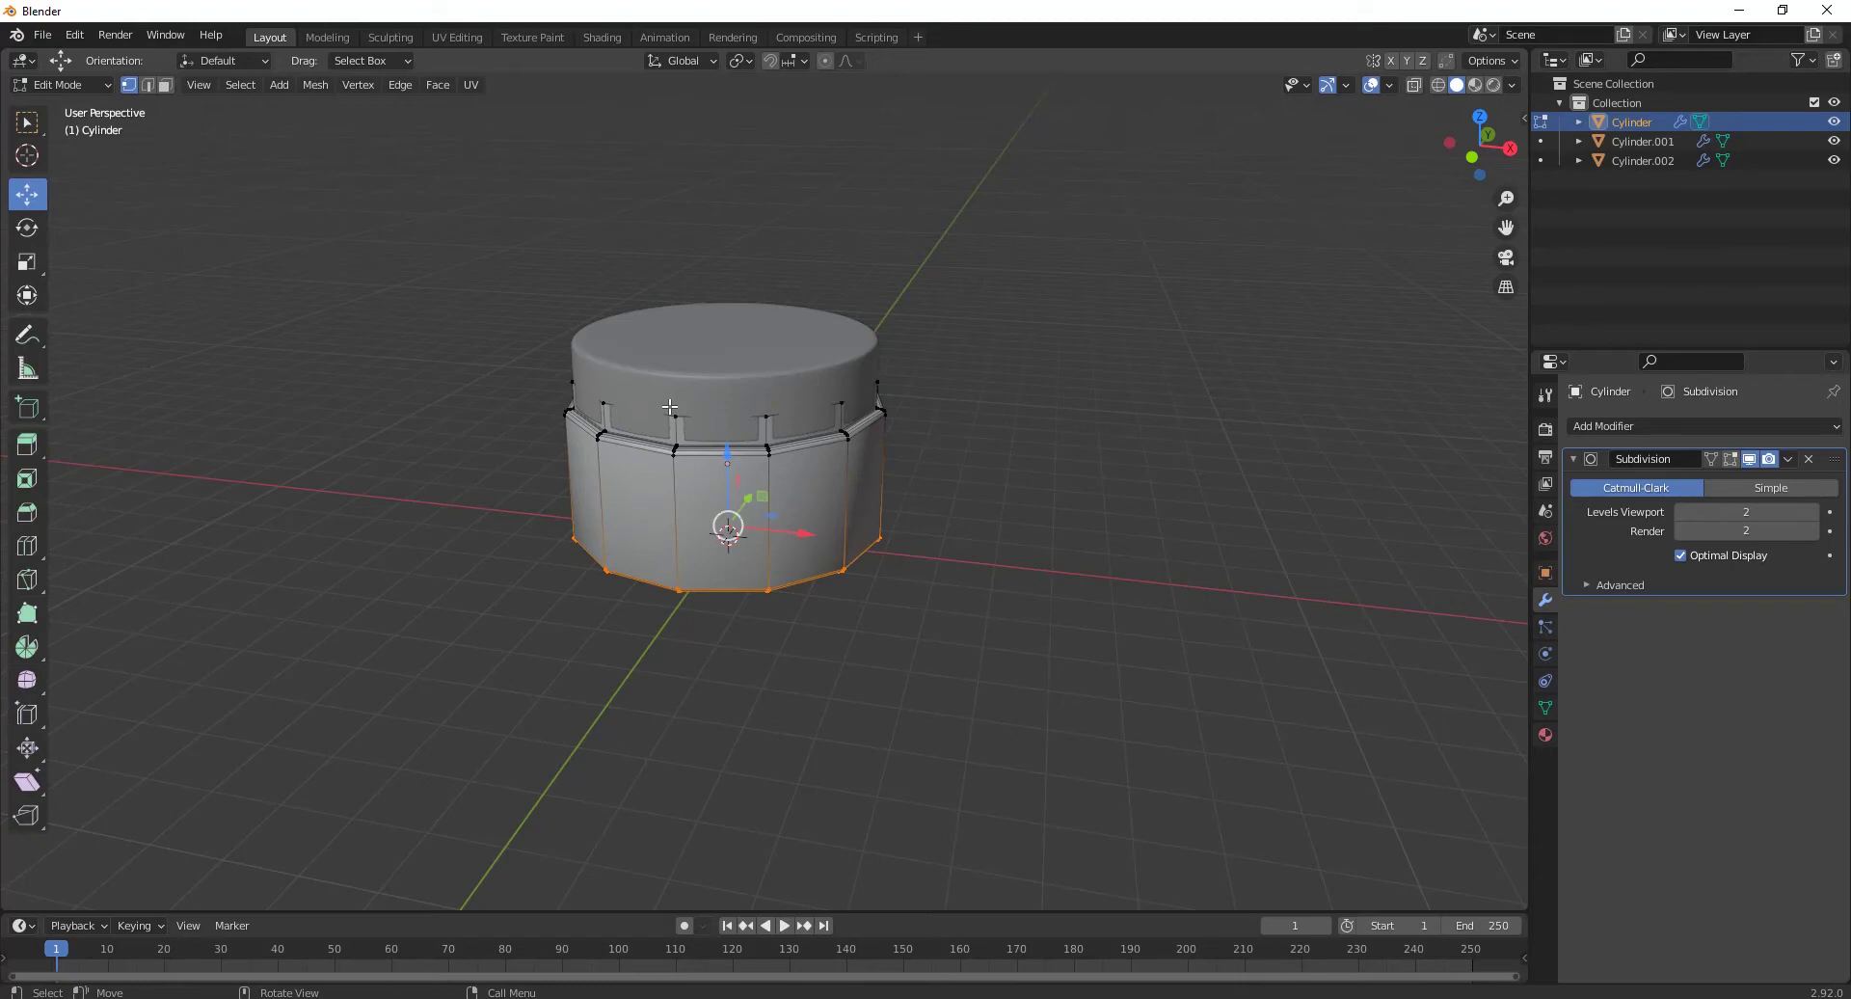
key(KP_1)
scroll(133, 543, up, 2)
click(27, 546)
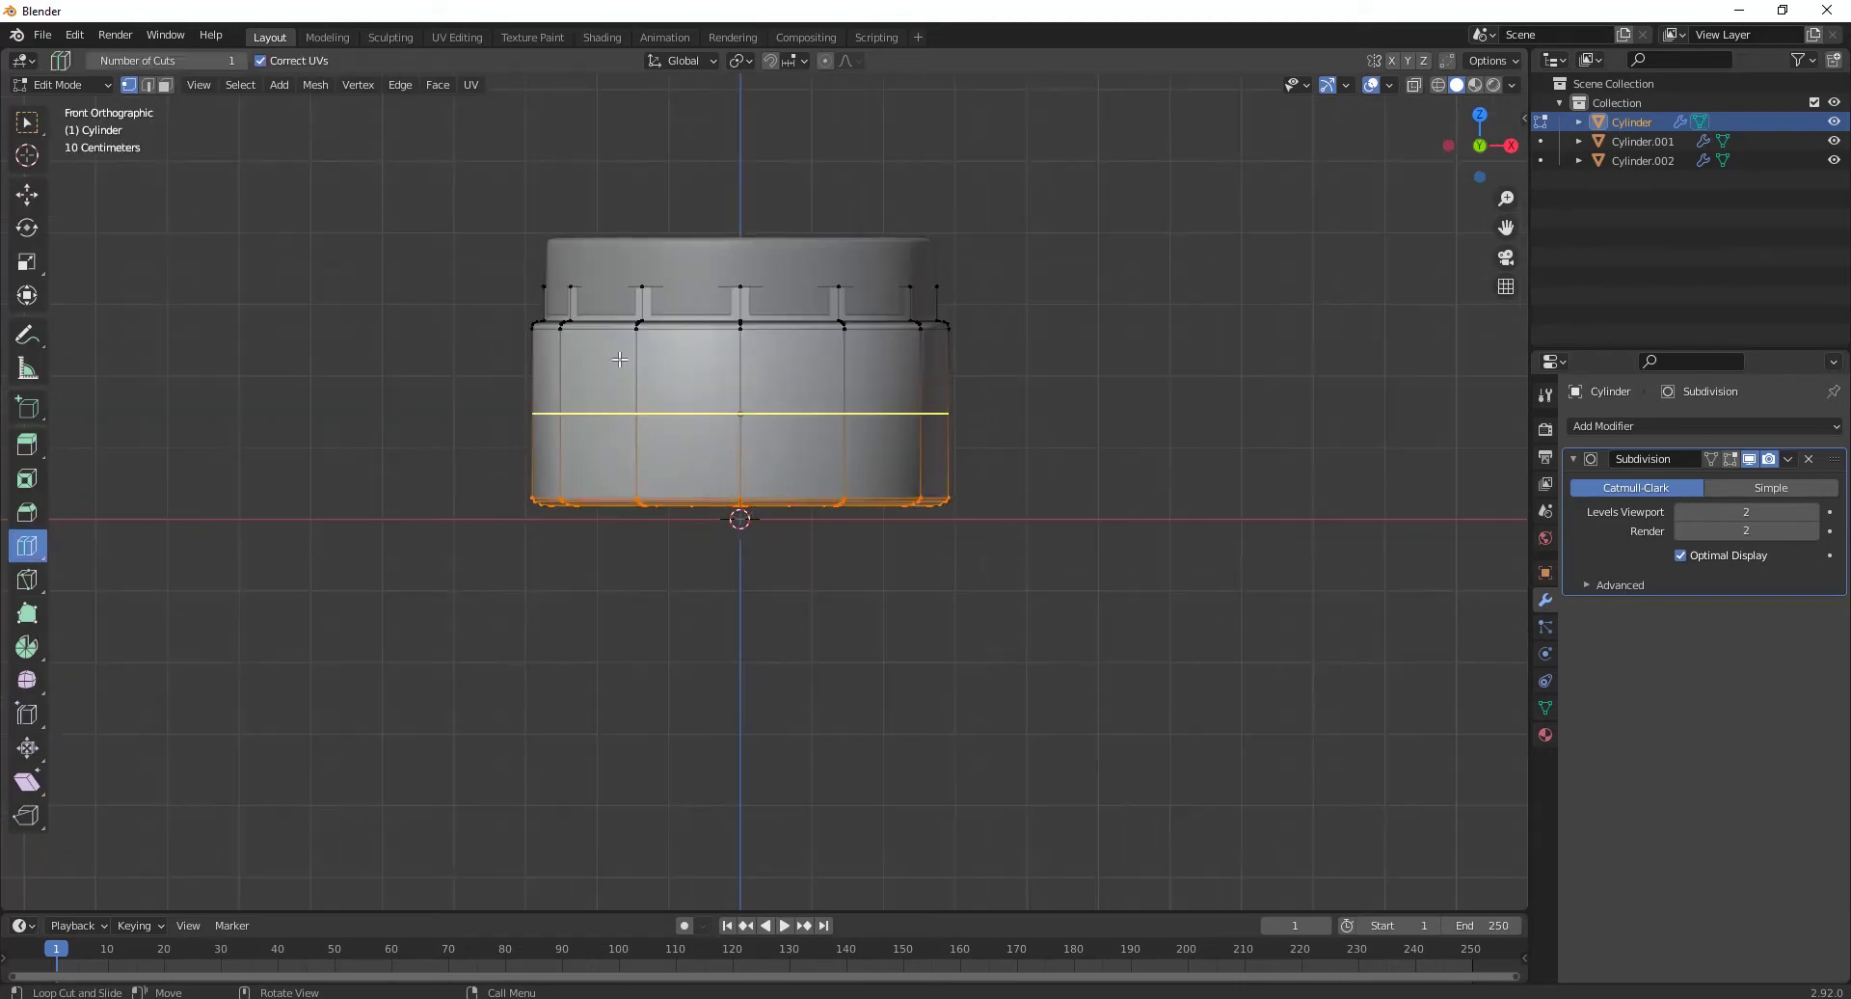
drag(721, 376, 752, 301)
drag(740, 413, 748, 469)
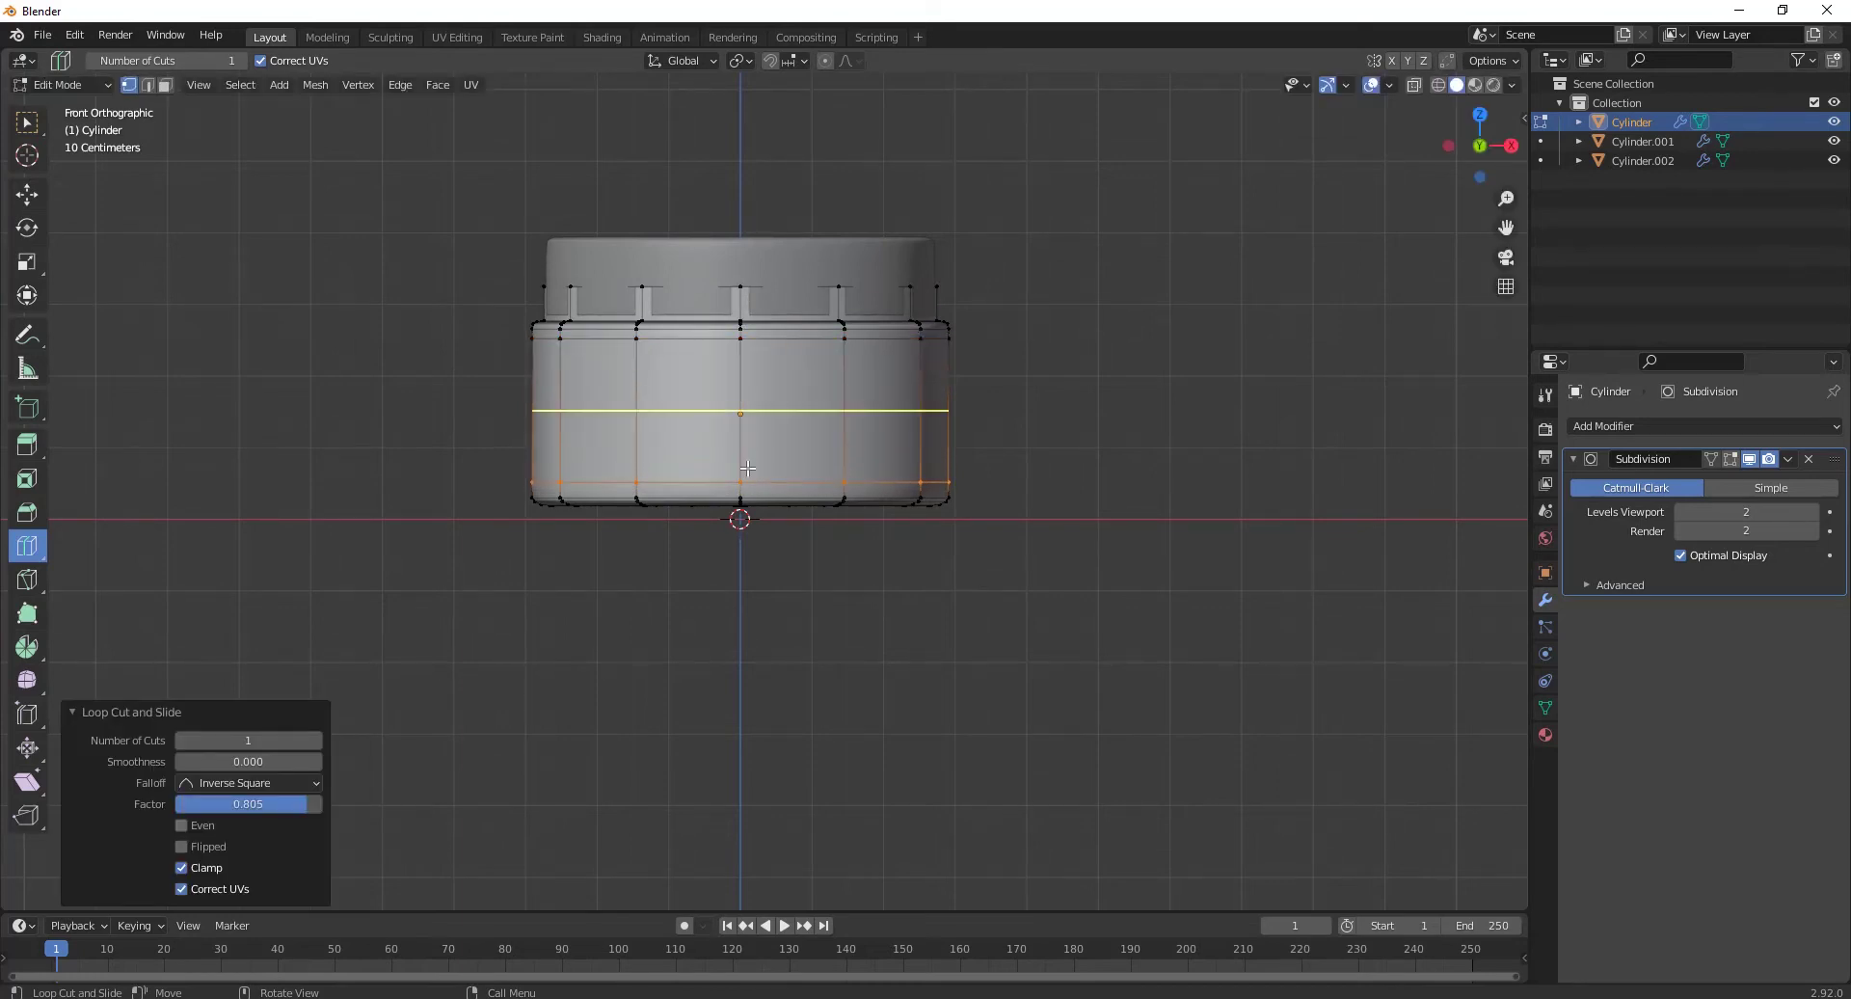
click(28, 199)
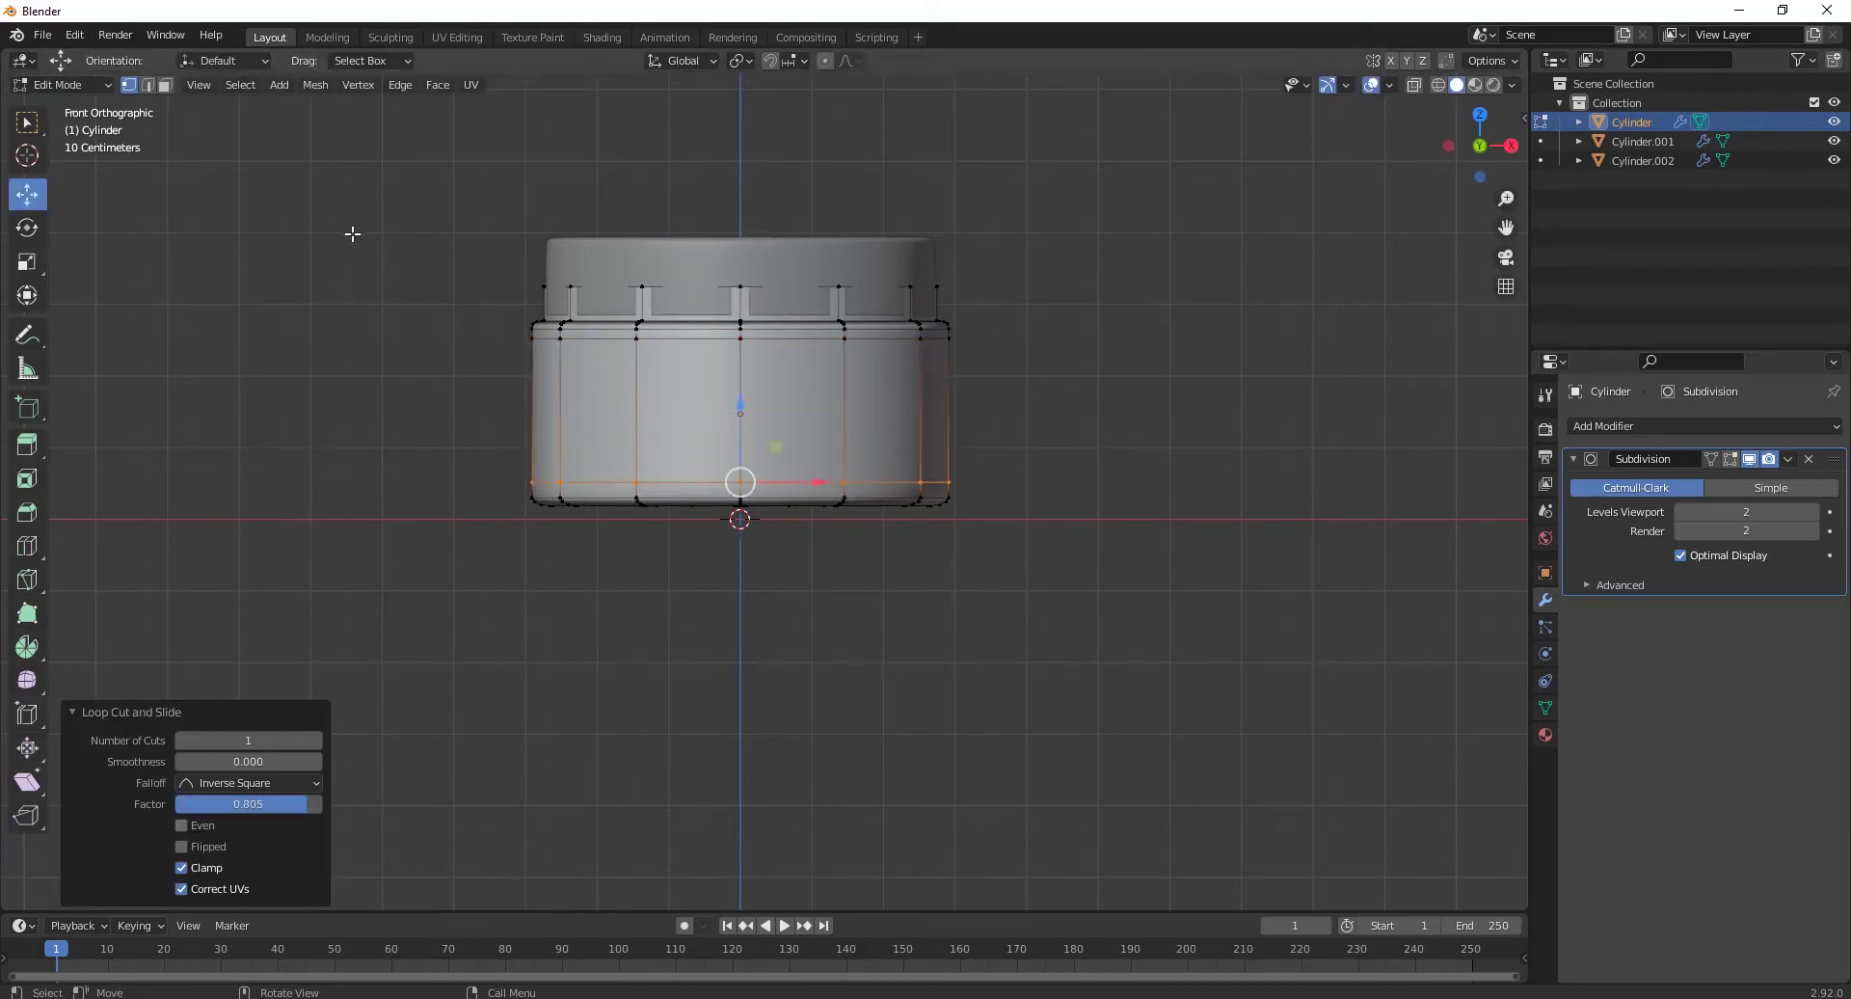
Step: Mark the upper and lower new edge loops on the jar base as seams
key(2)
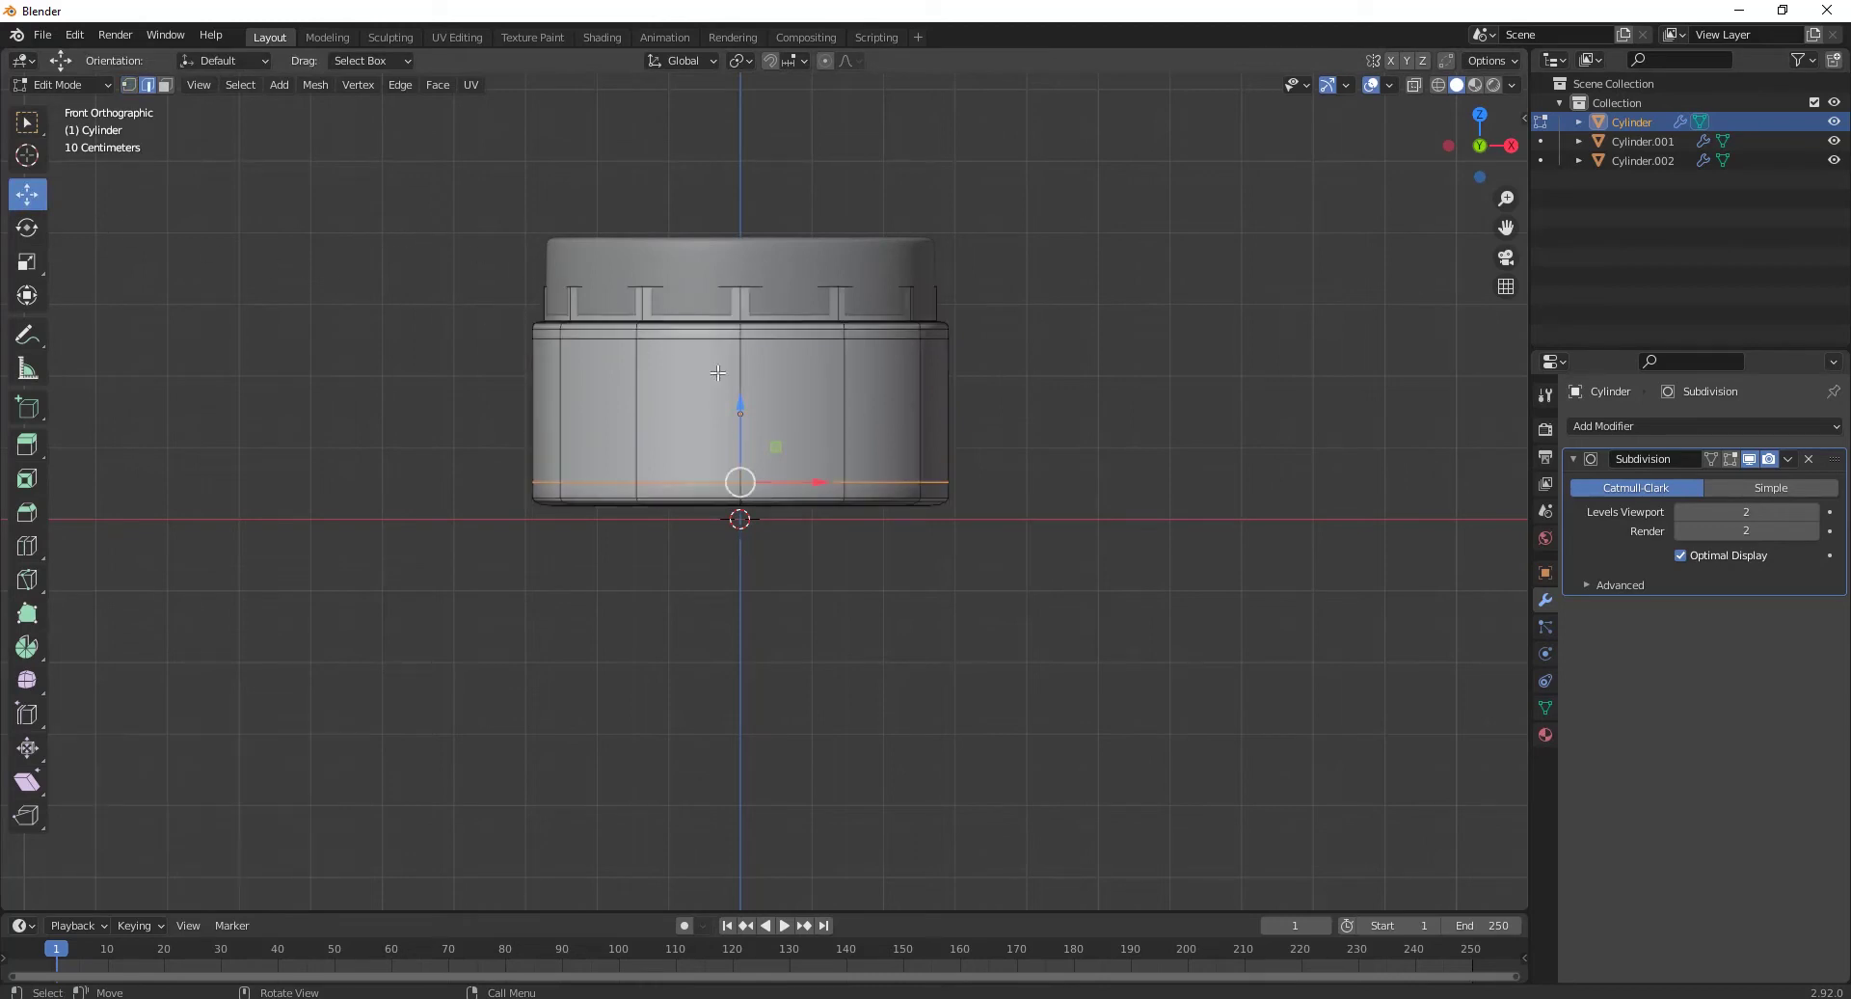
alt+click(714, 339)
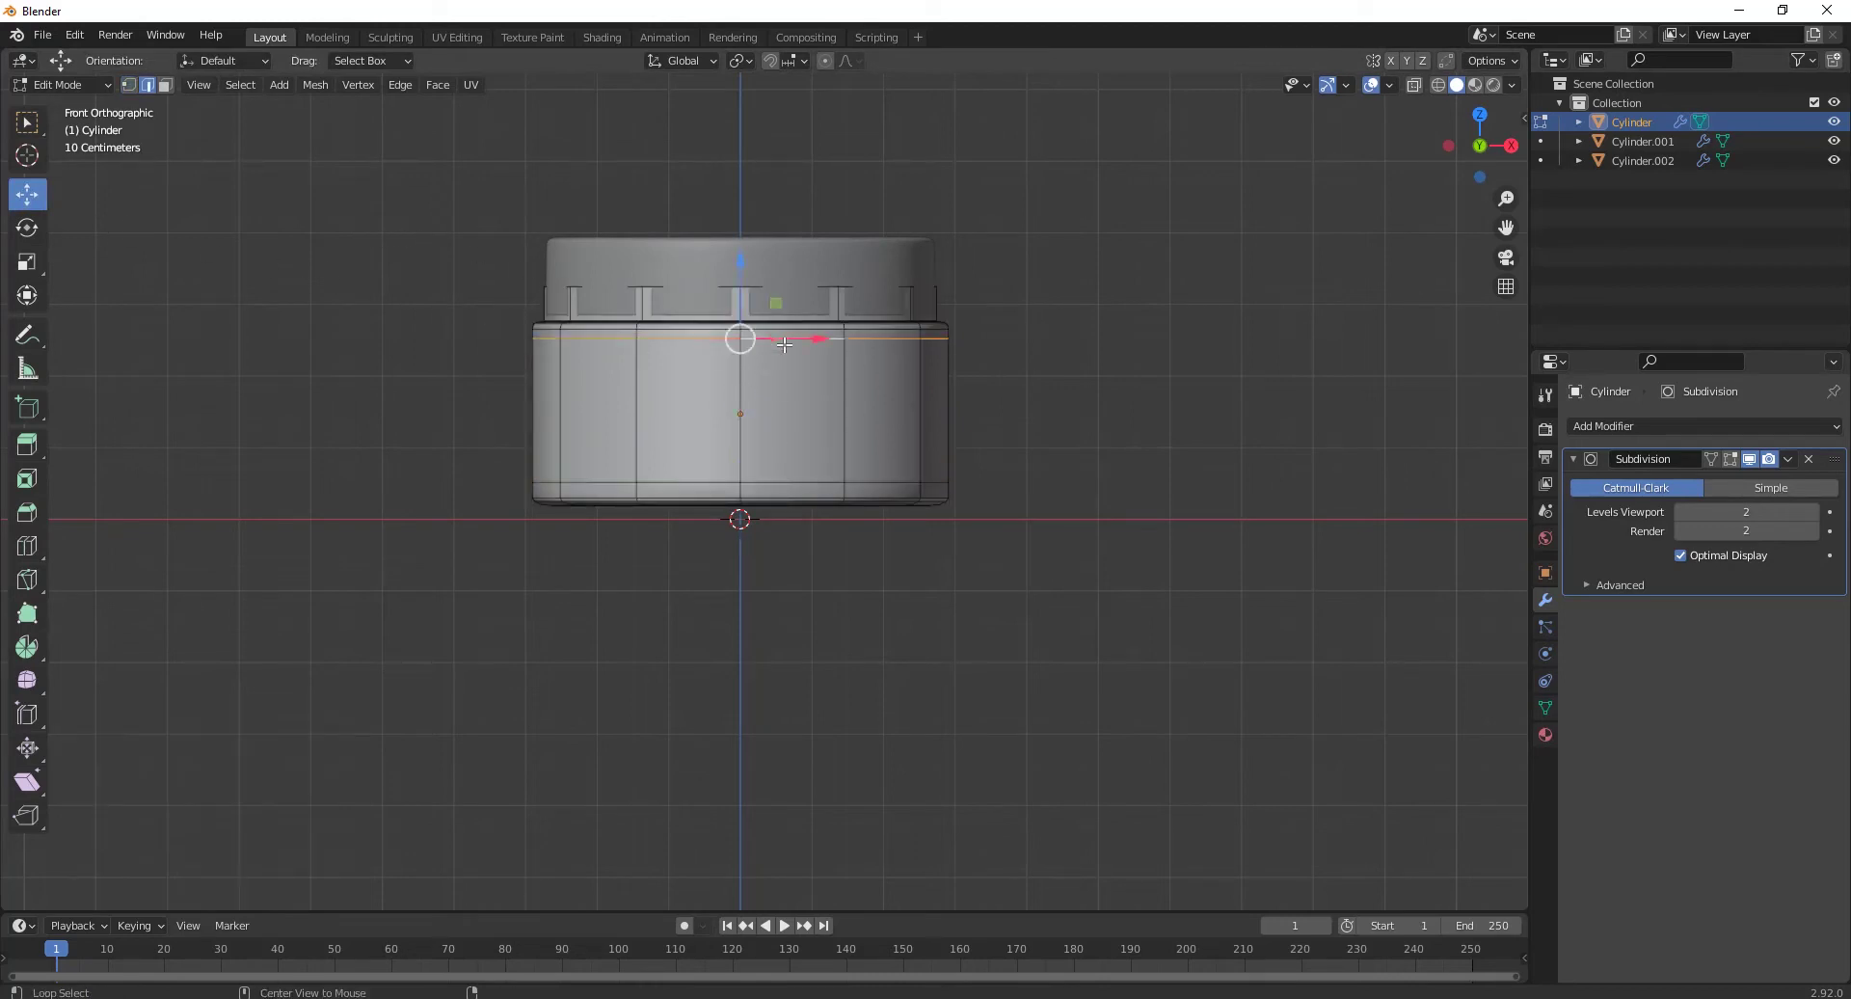
alt+shift+click(714, 479)
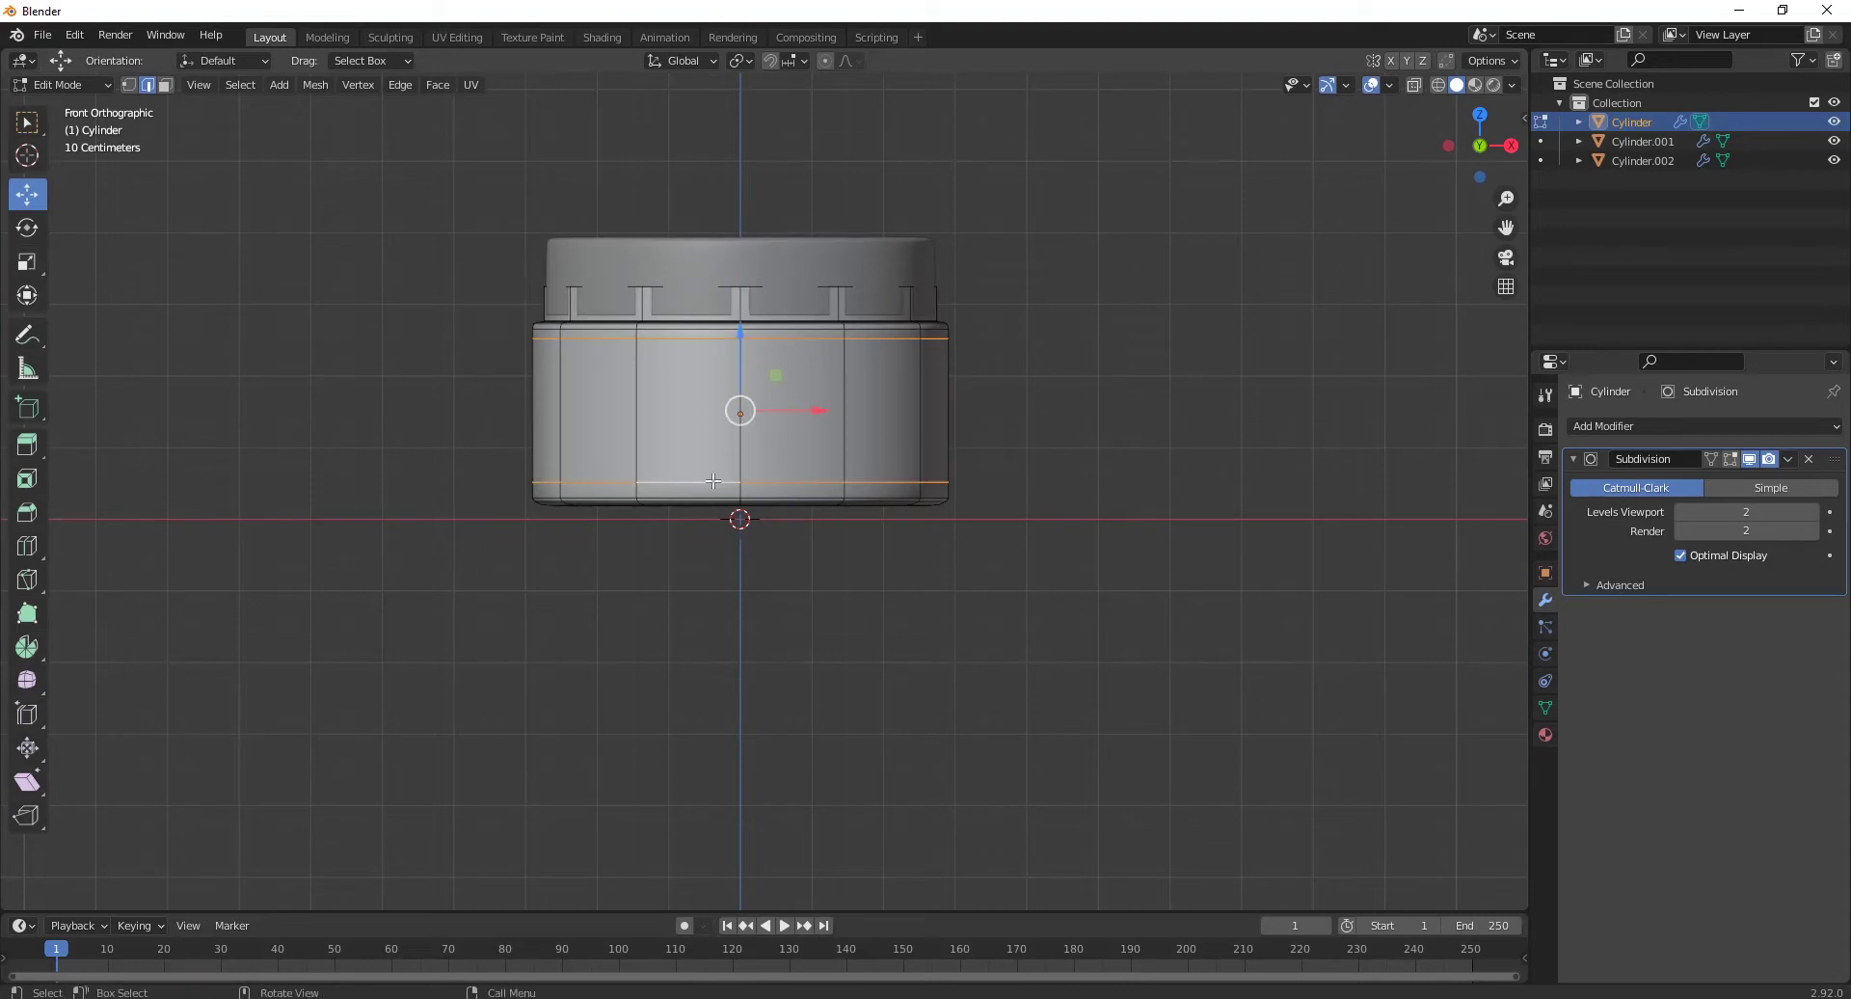
right_click(713, 480)
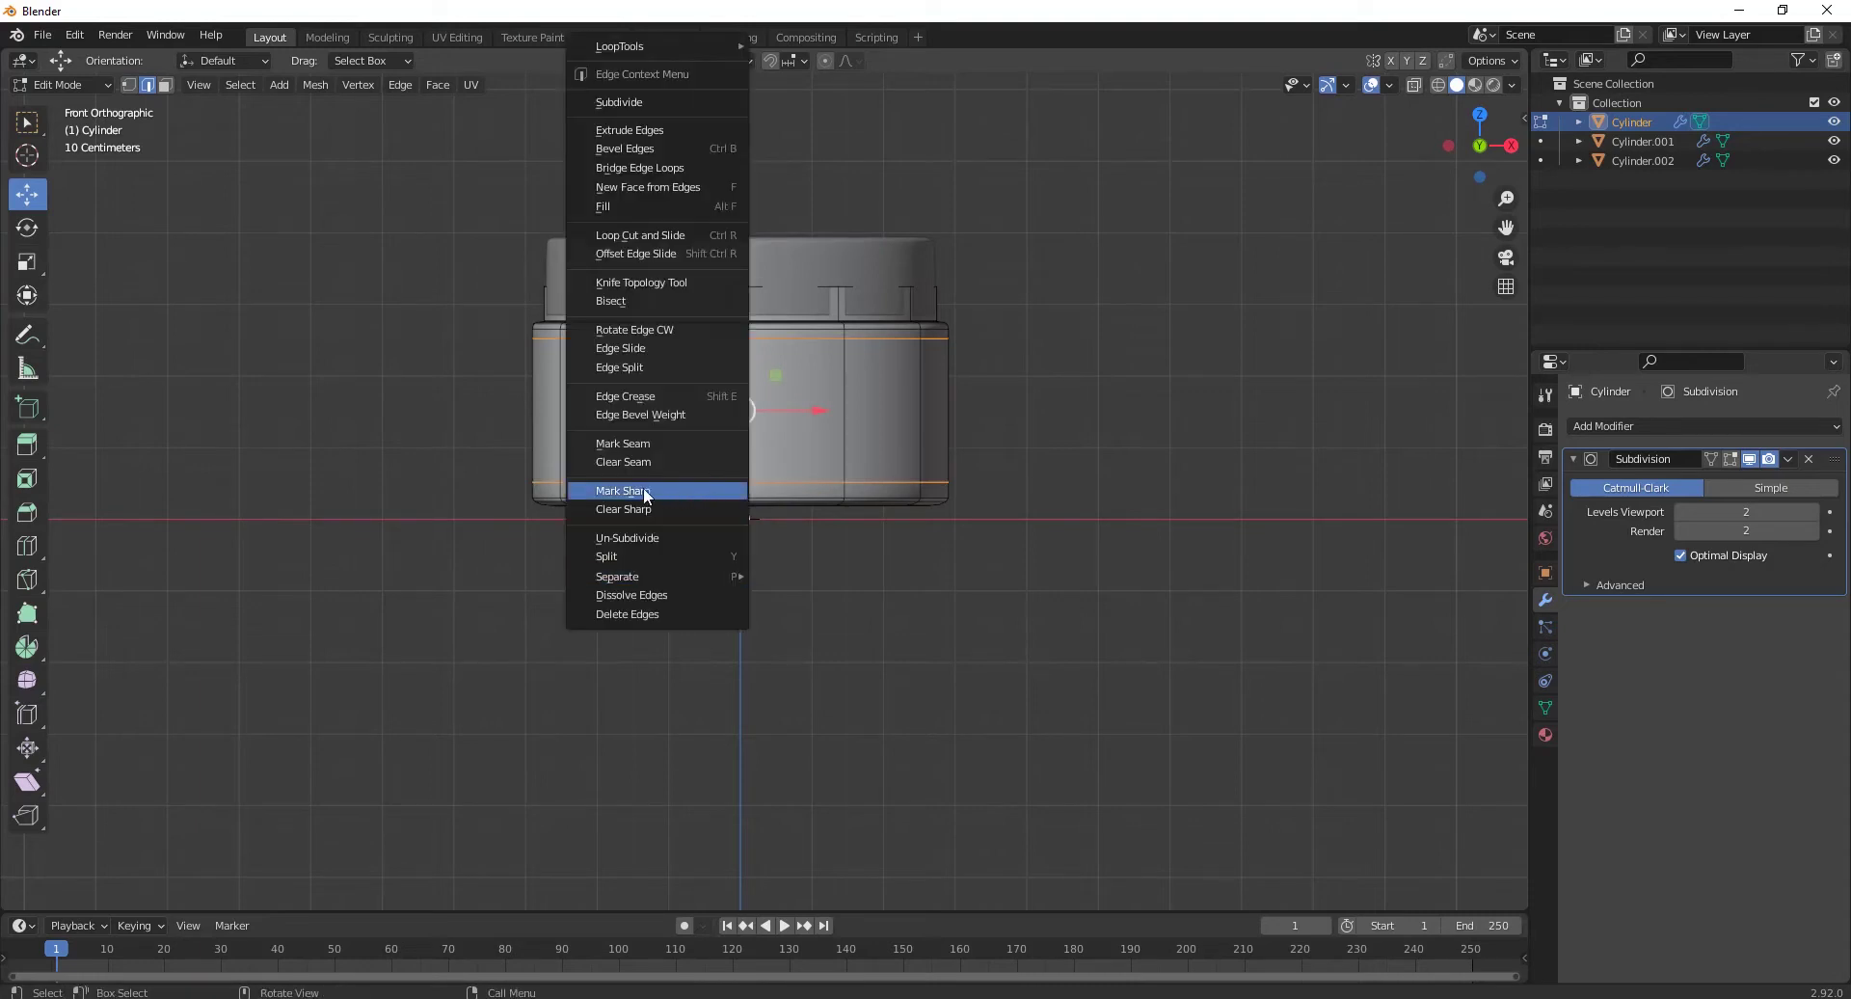
click(621, 444)
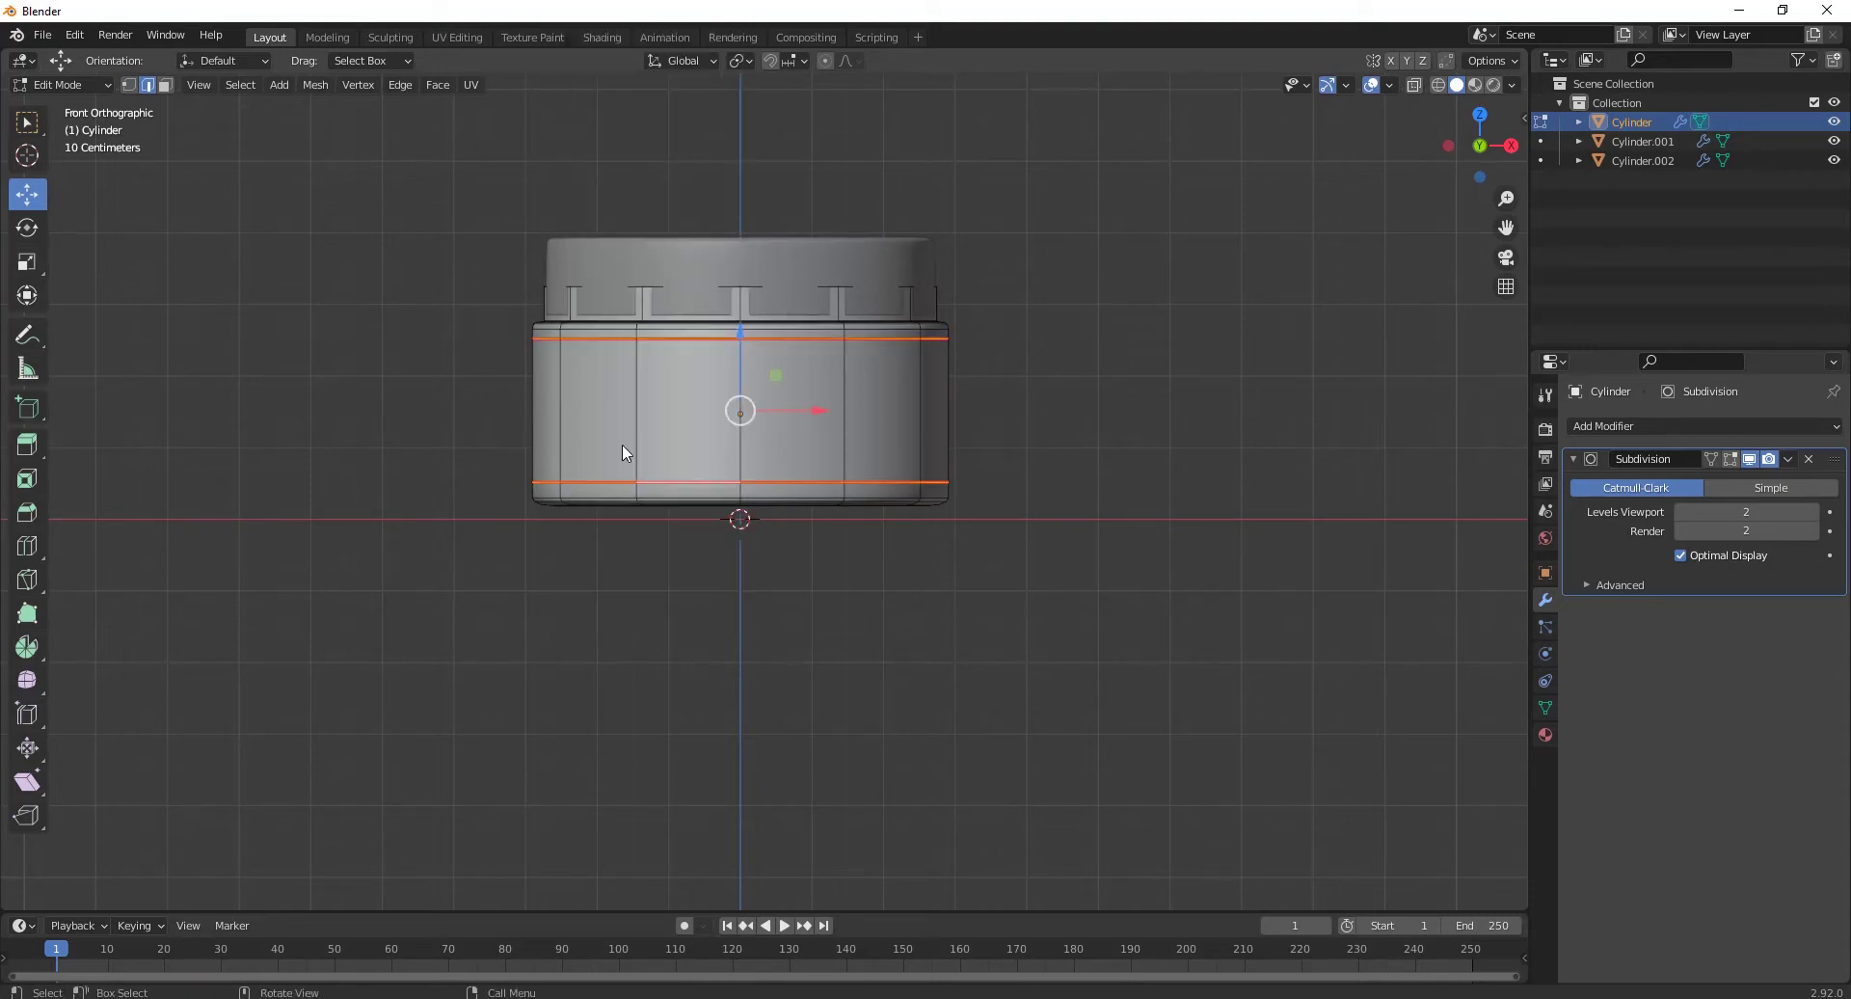
Step: Mark a vertical edge line on the side of the jar base as a seam
middle_drag(951, 425, 846, 492)
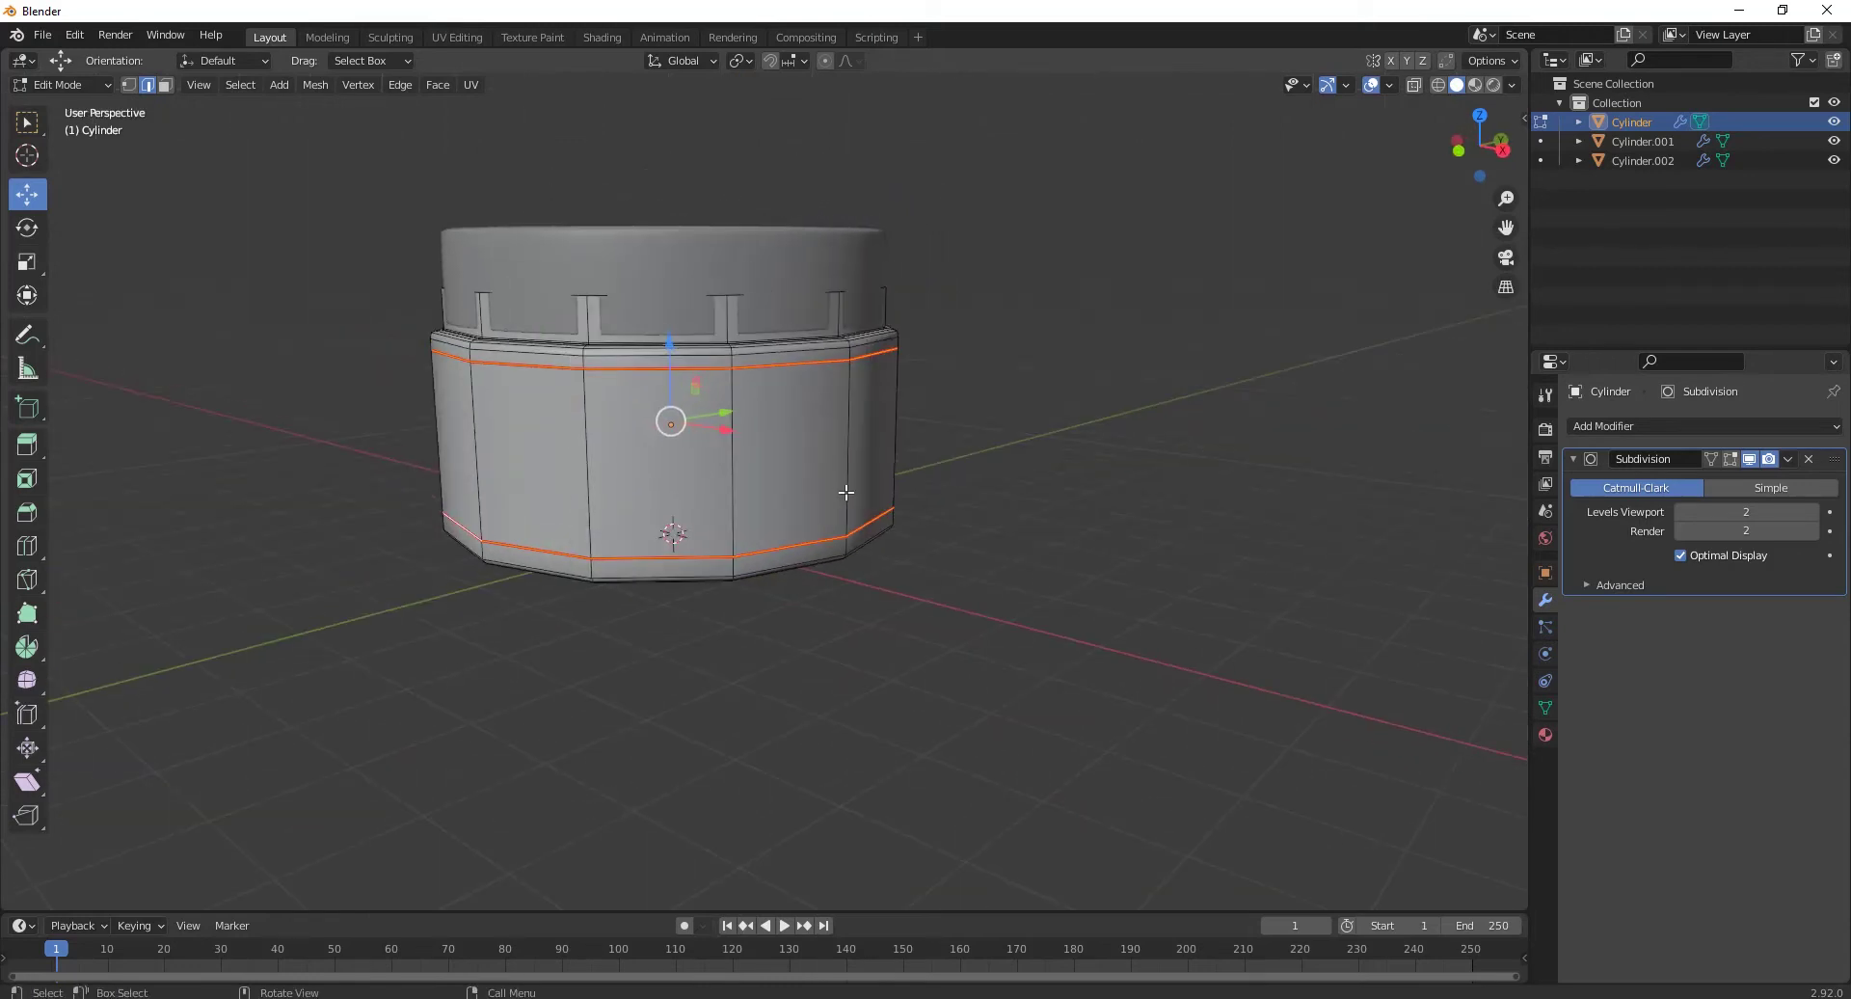
key(KP_3)
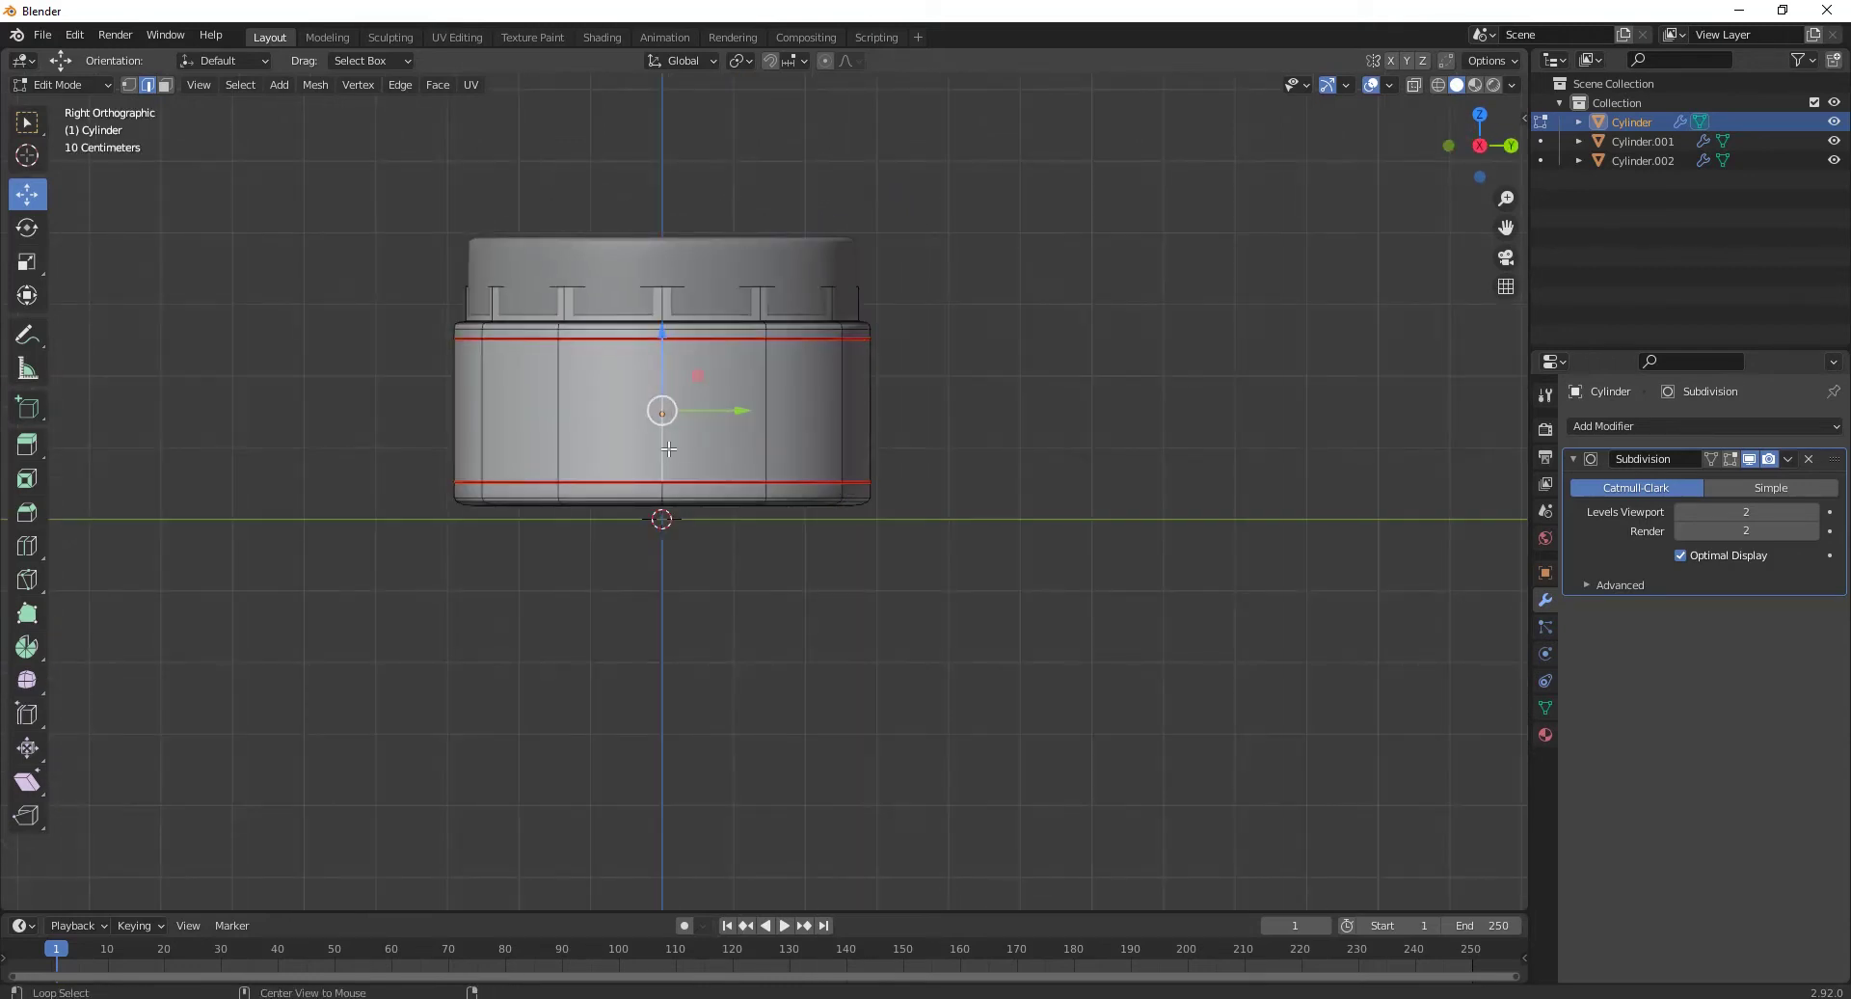
alt+middle_drag(443, 425, 931, 425)
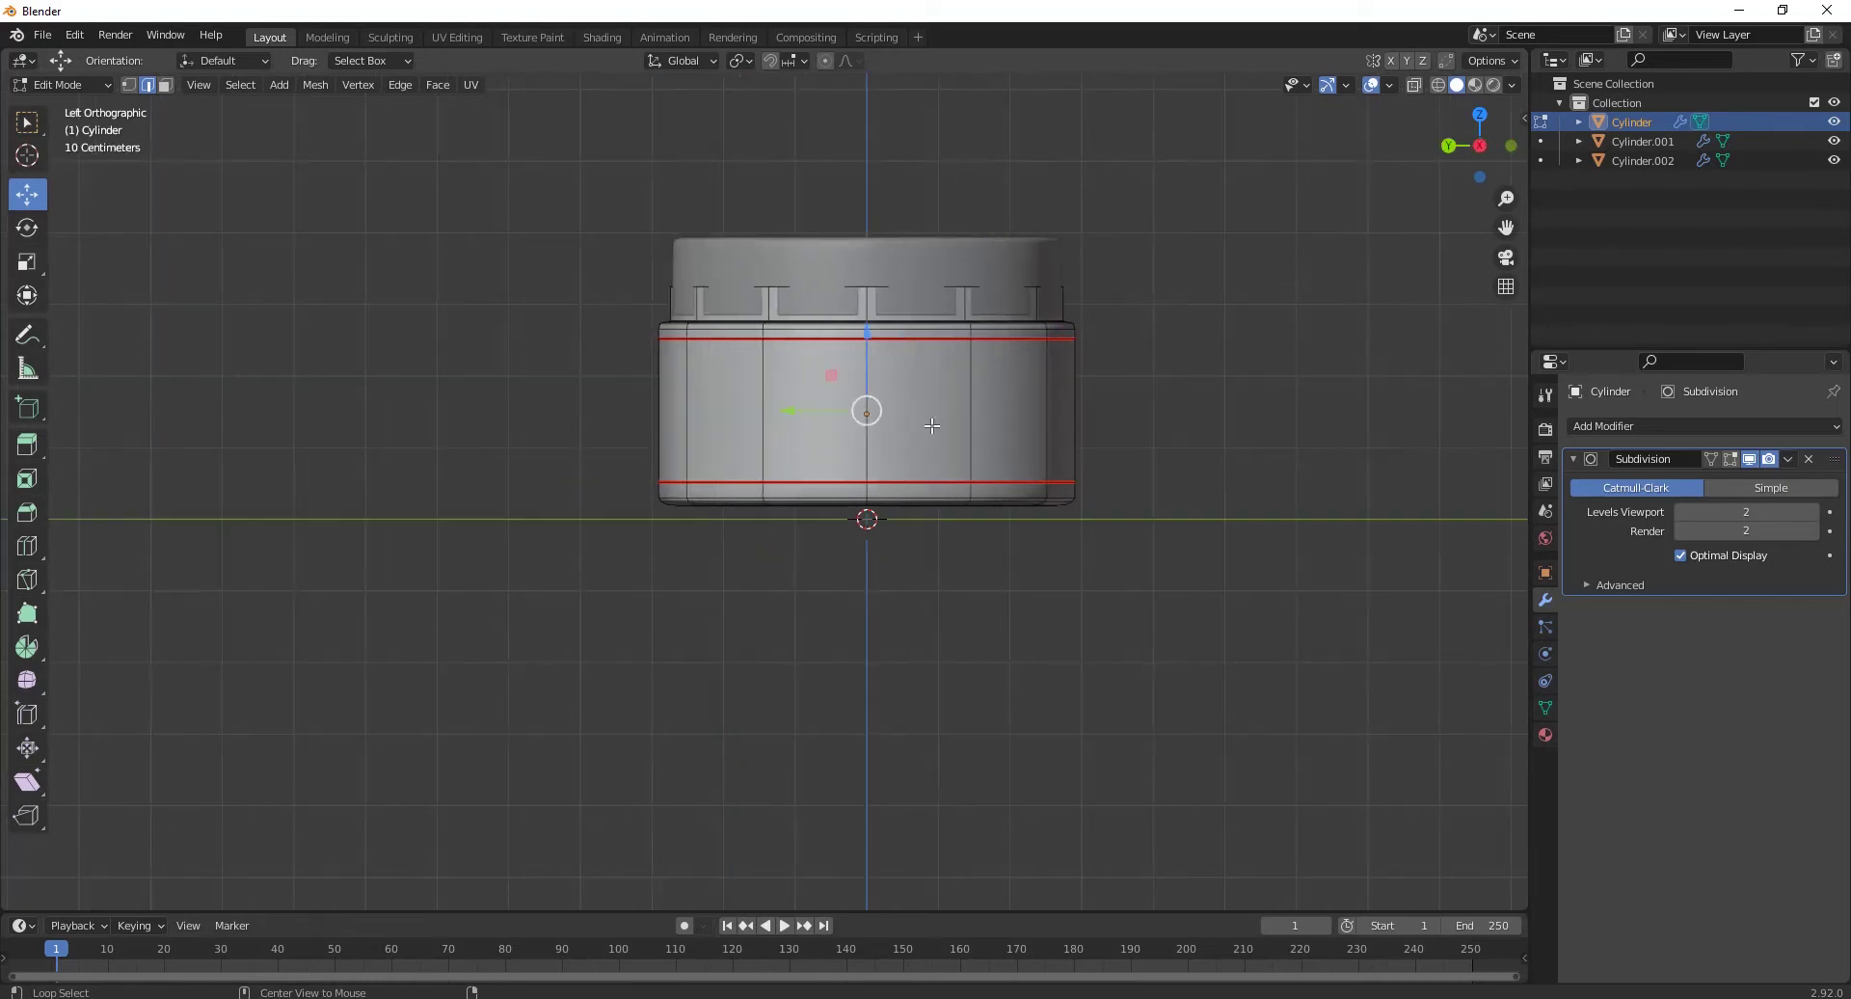
alt+click(865, 439)
key(ctrl+e)
click(866, 440)
alt+middle_drag(989, 467, 769, 472)
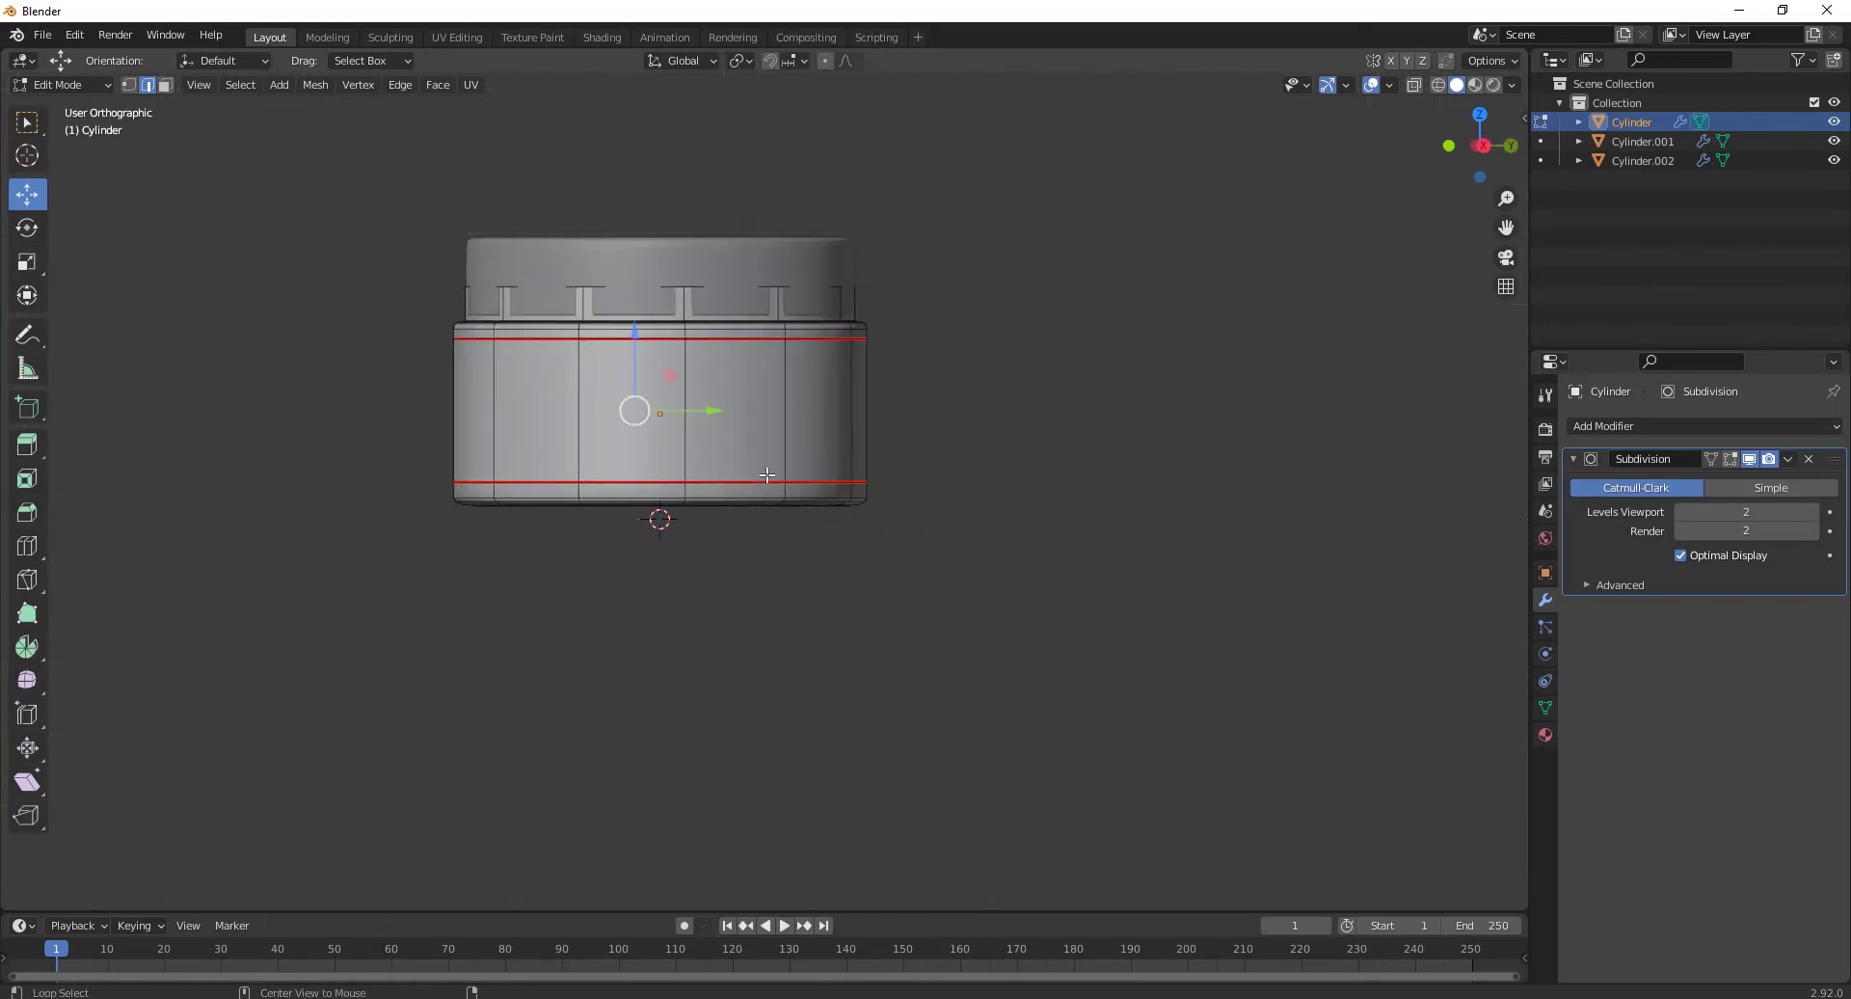
right_click(660, 459)
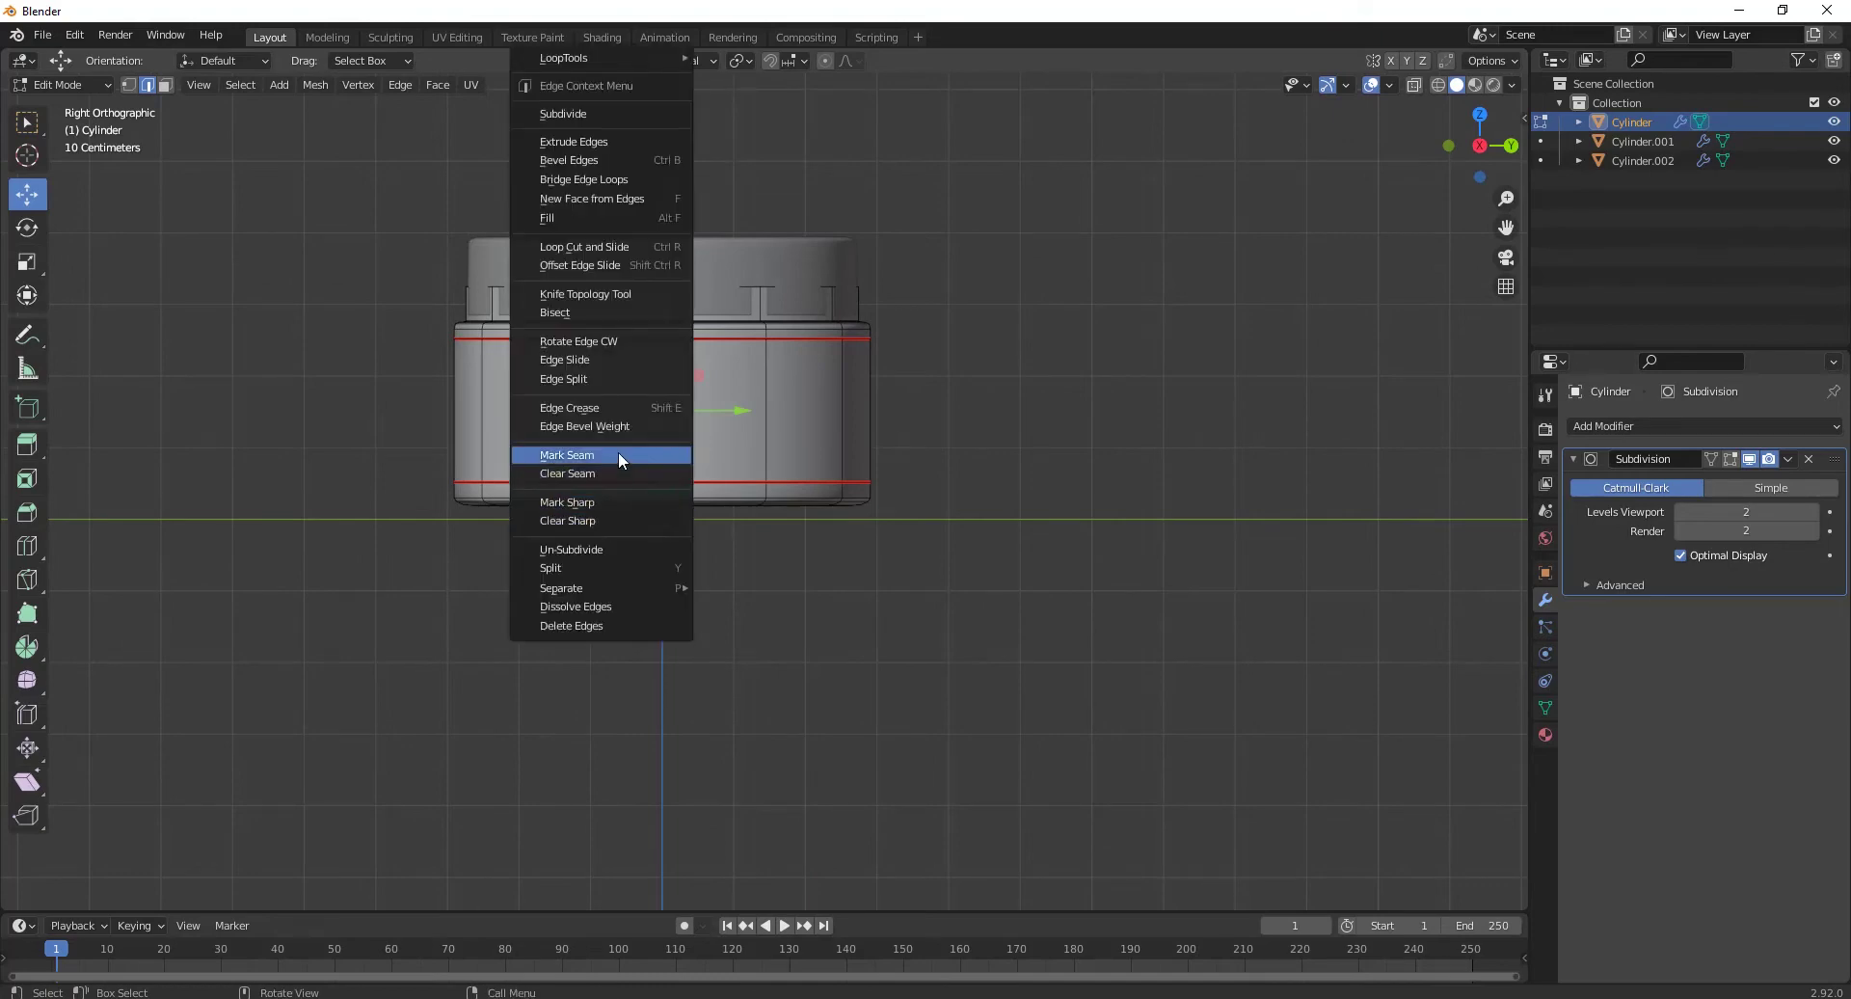
click(617, 454)
middle_drag(566, 569, 838, 409)
Step: Mark the bottom cap's outer rim loop as a seam and return to Object Mode
scroll(817, 329, up, 3)
scroll(665, 306, up, 1)
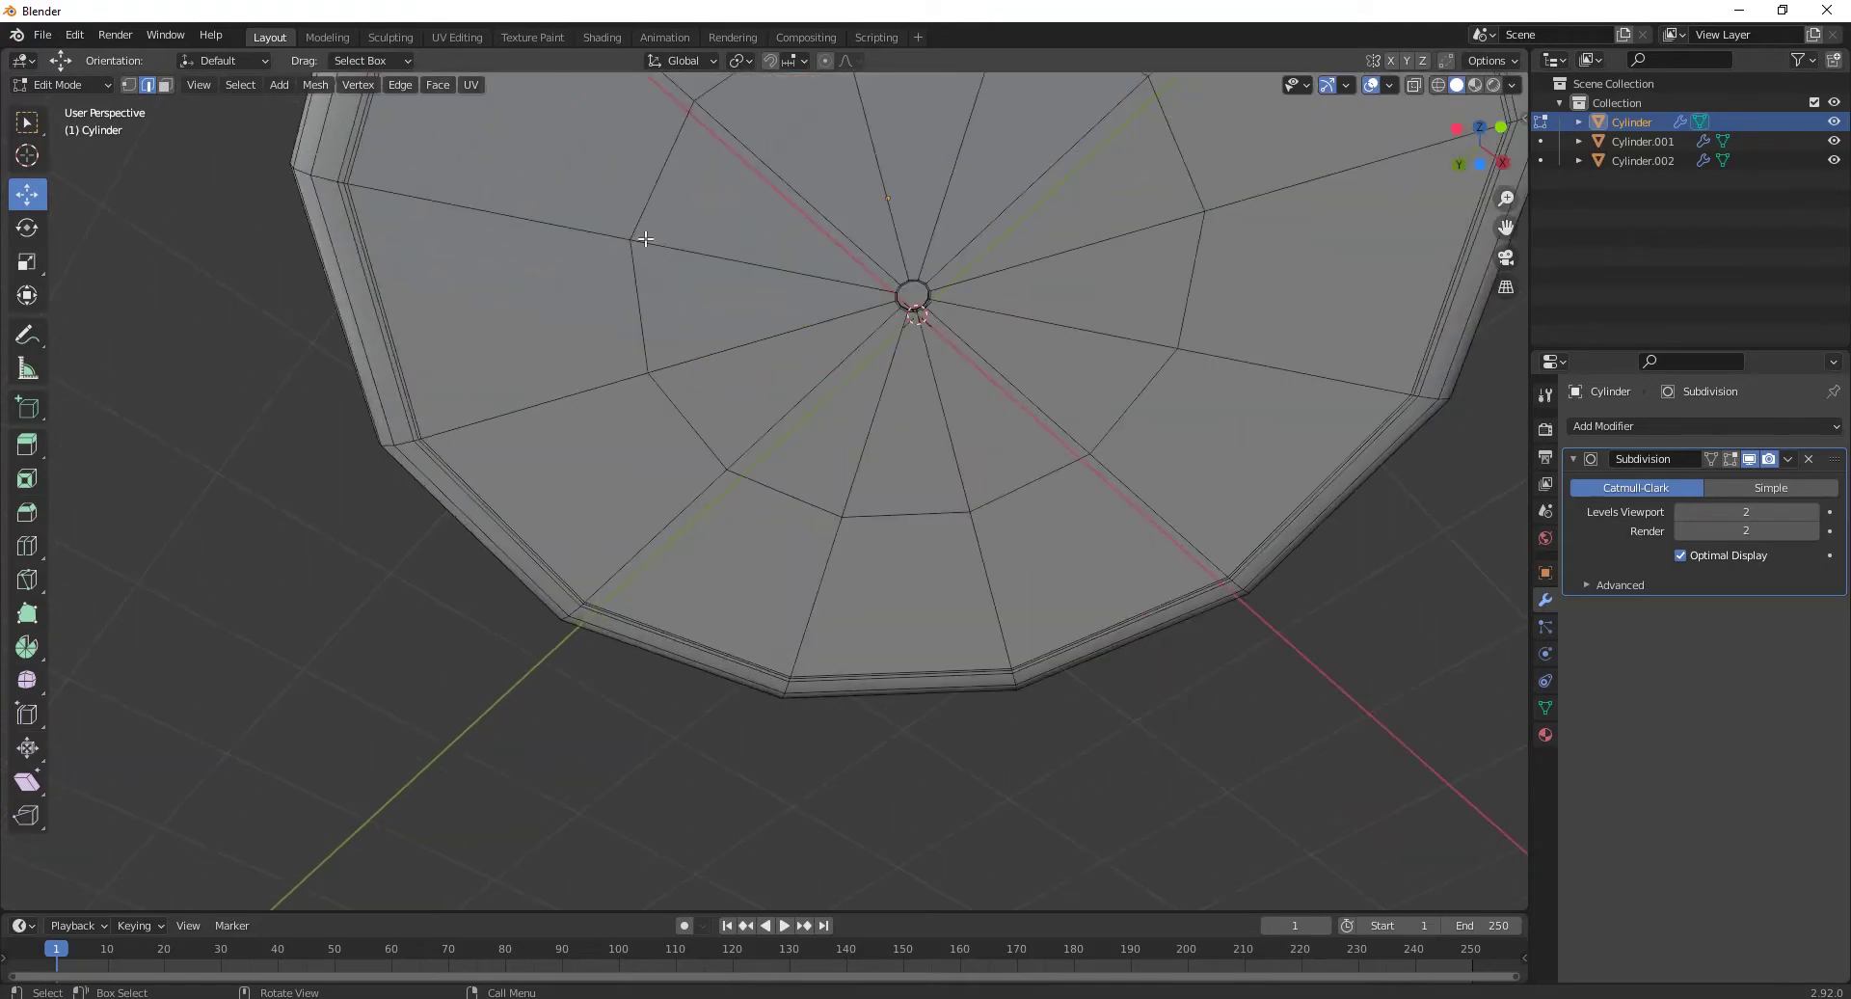
shift+middle_drag(631, 248, 587, 432)
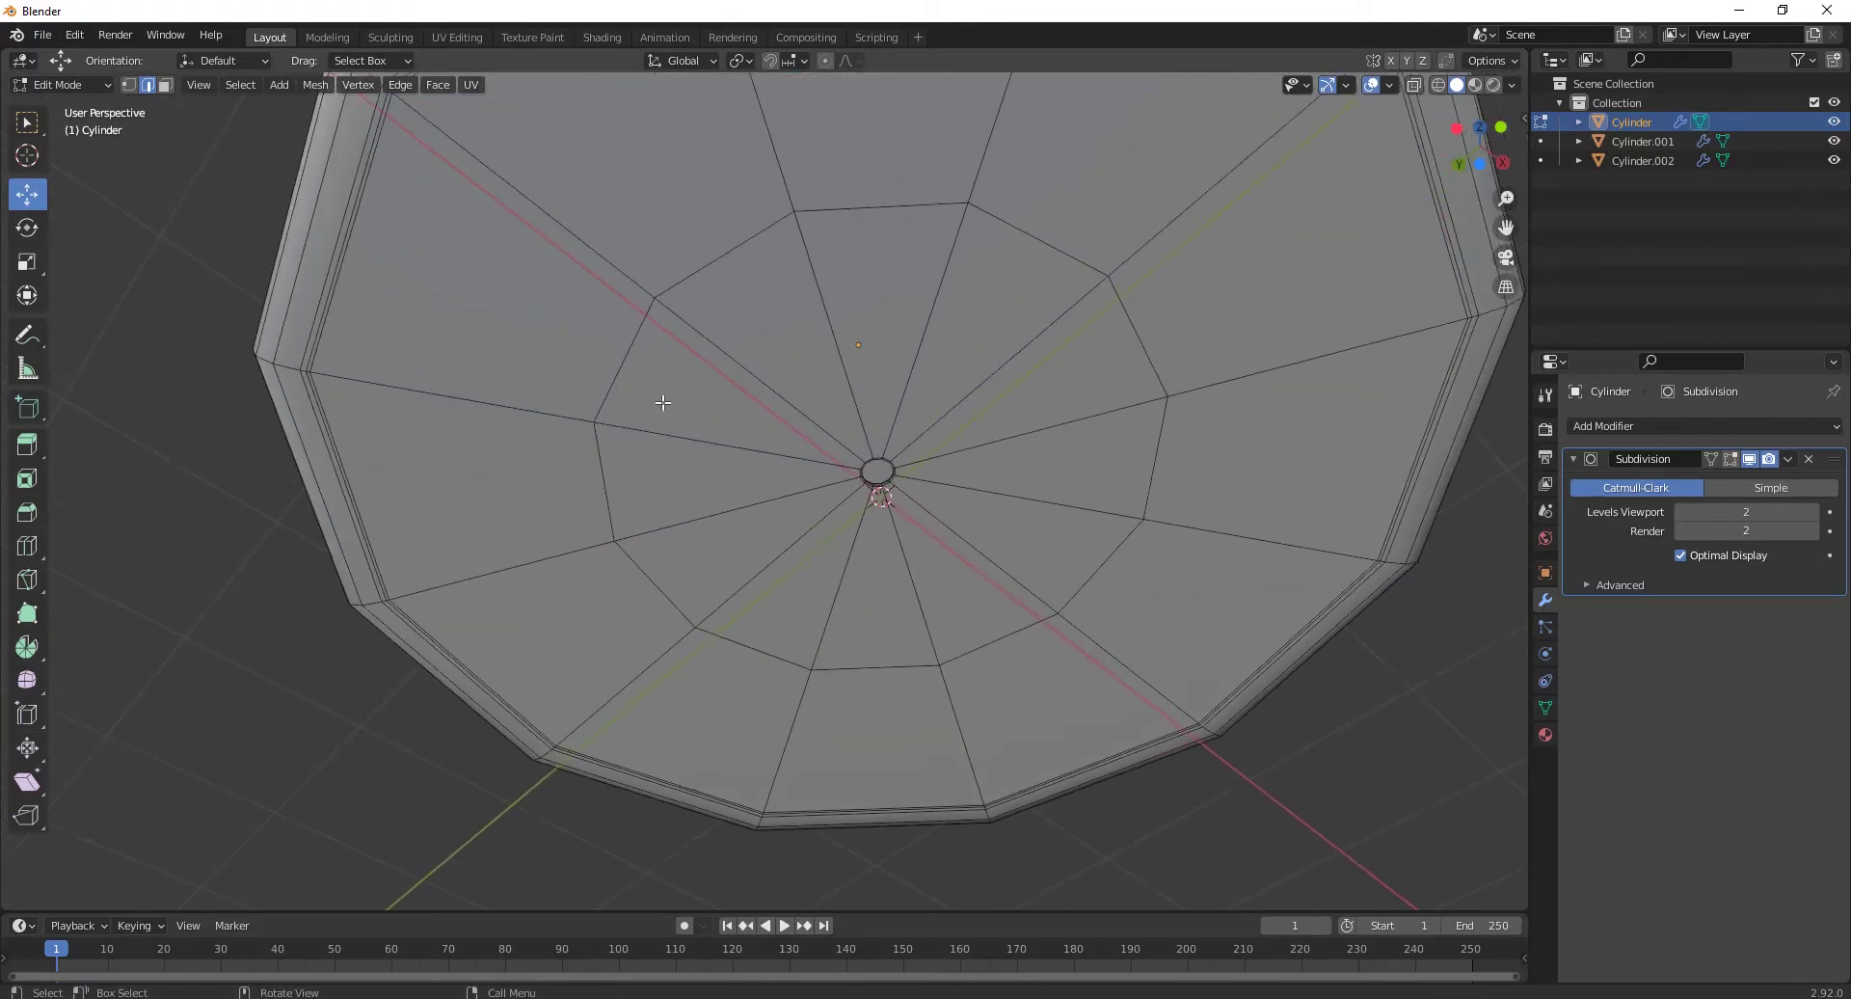
click(334, 442)
alt+click(319, 333)
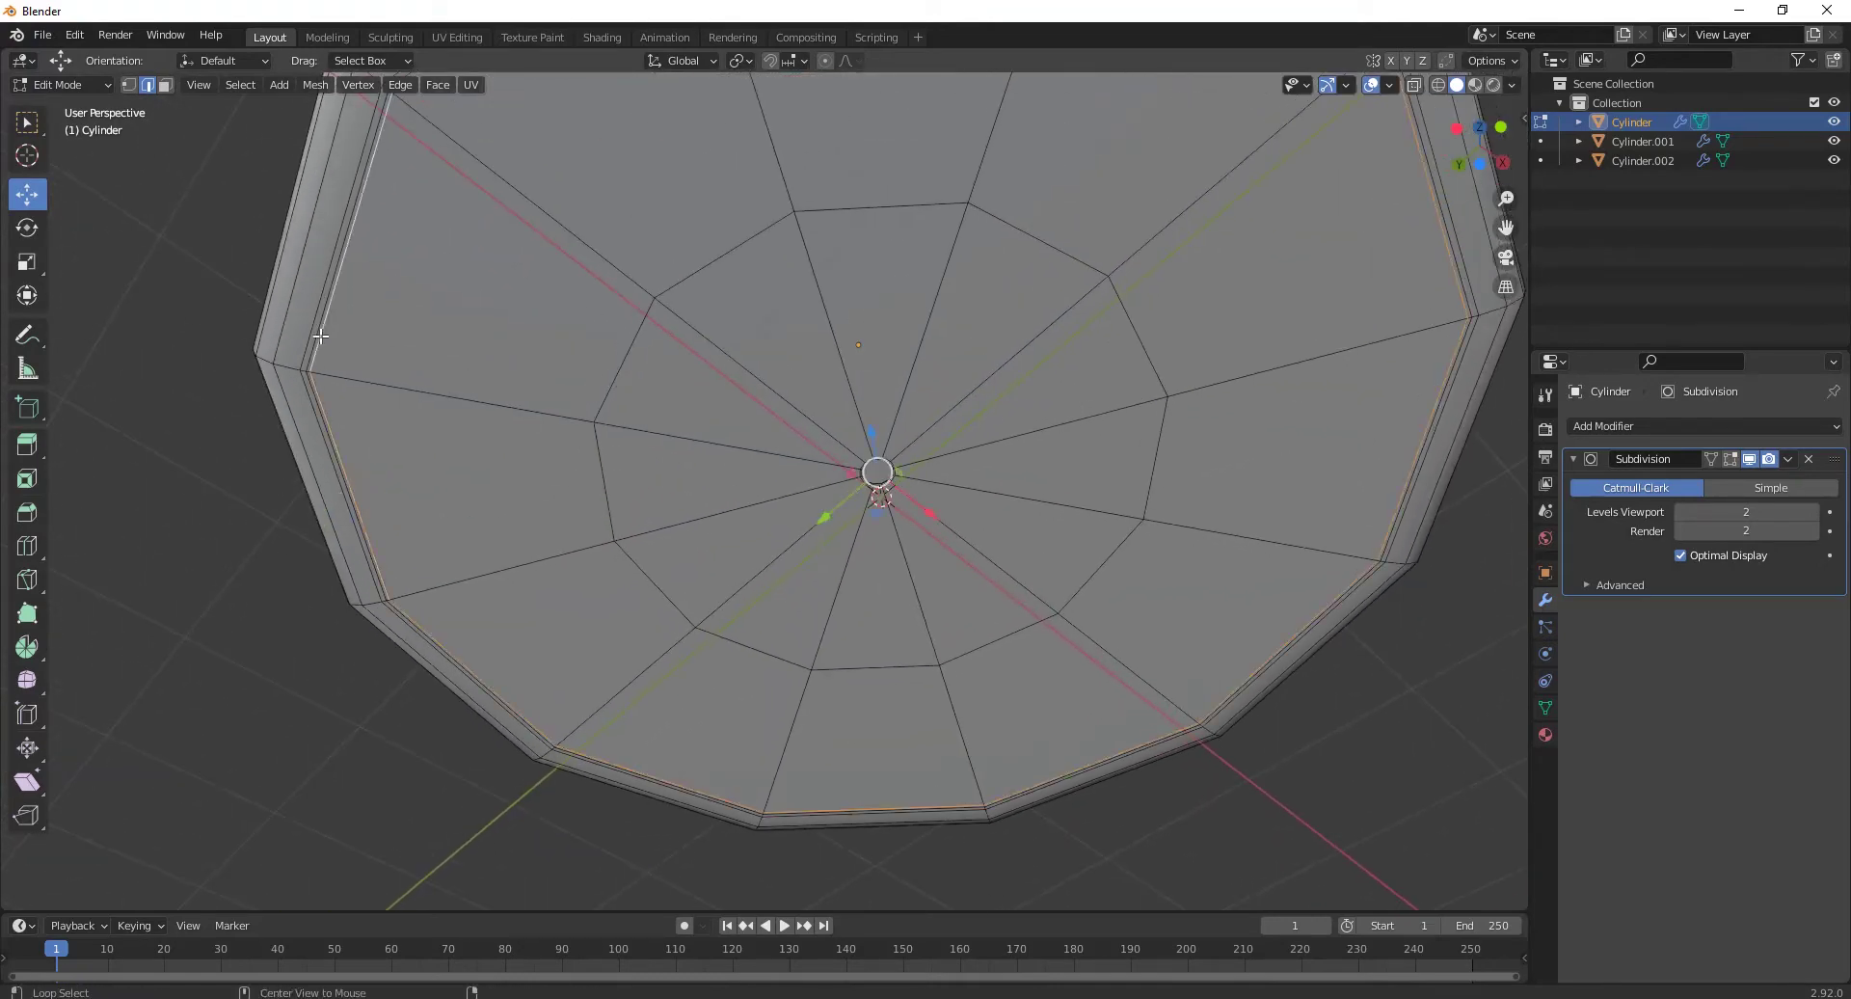
right_click(320, 334)
click(262, 442)
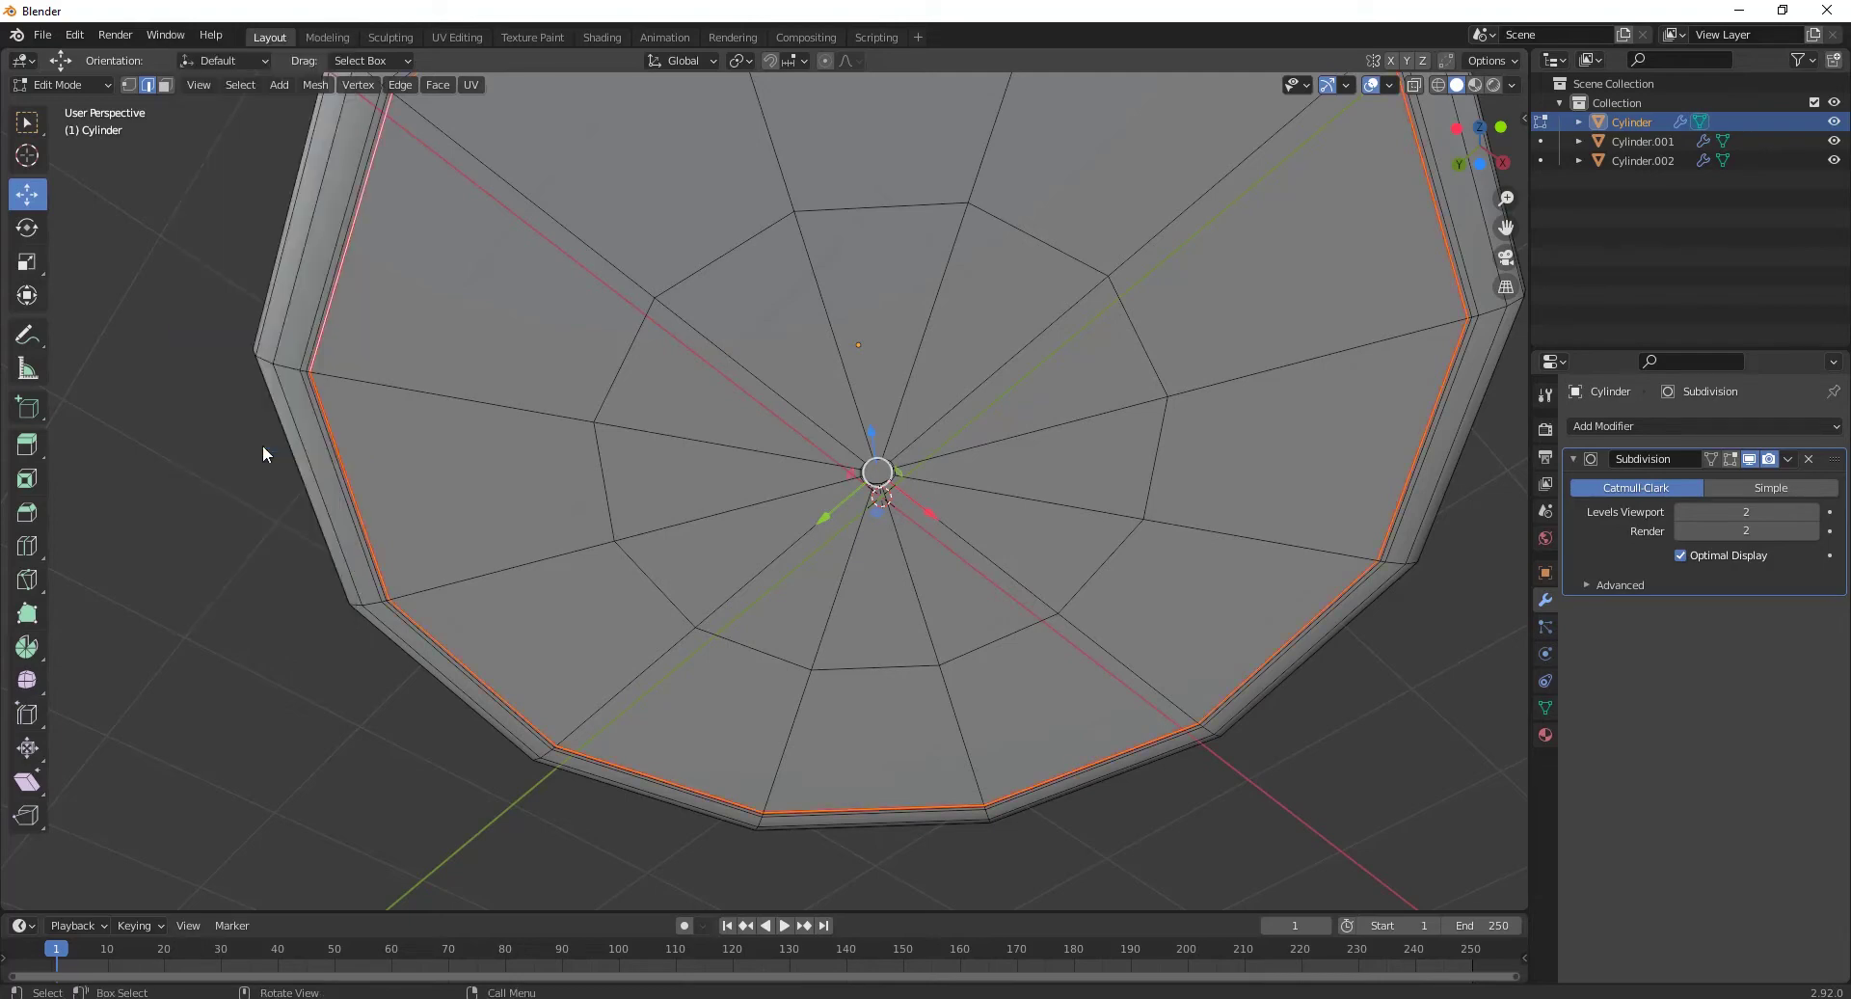
scroll(1075, 351, down, 5)
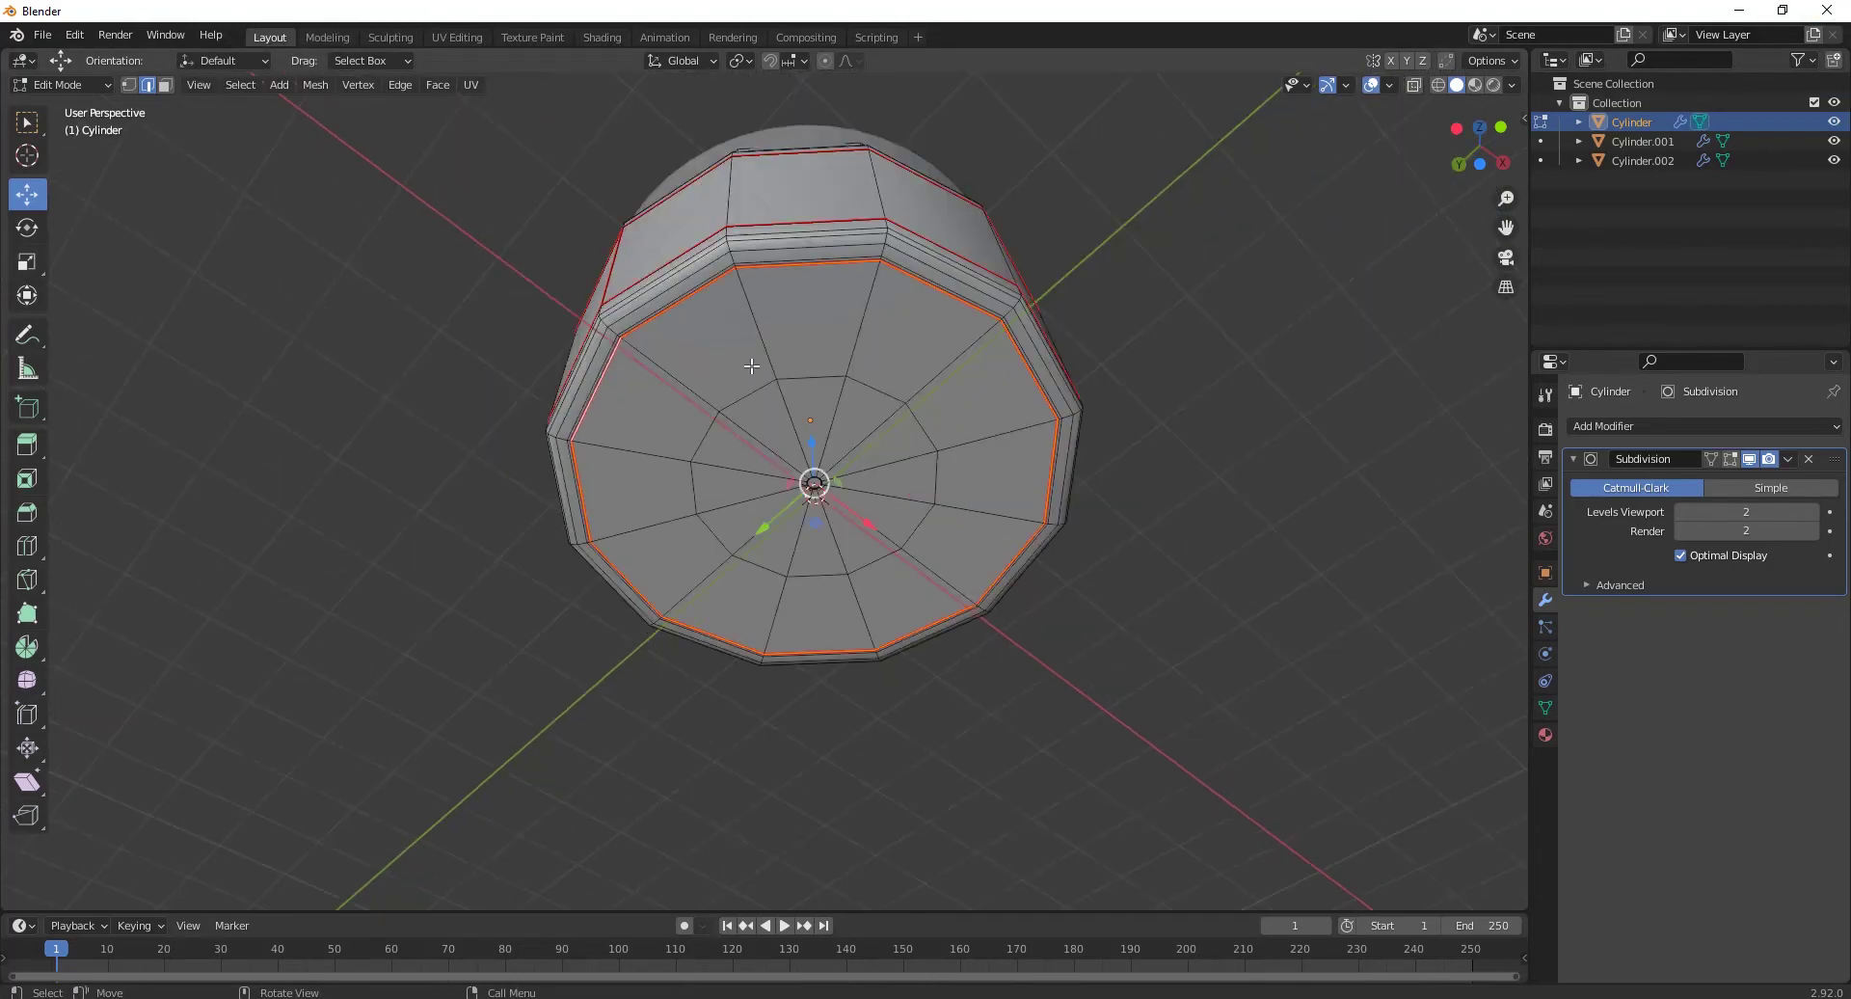
middle_drag(752, 364, 786, 569)
key(Tab)
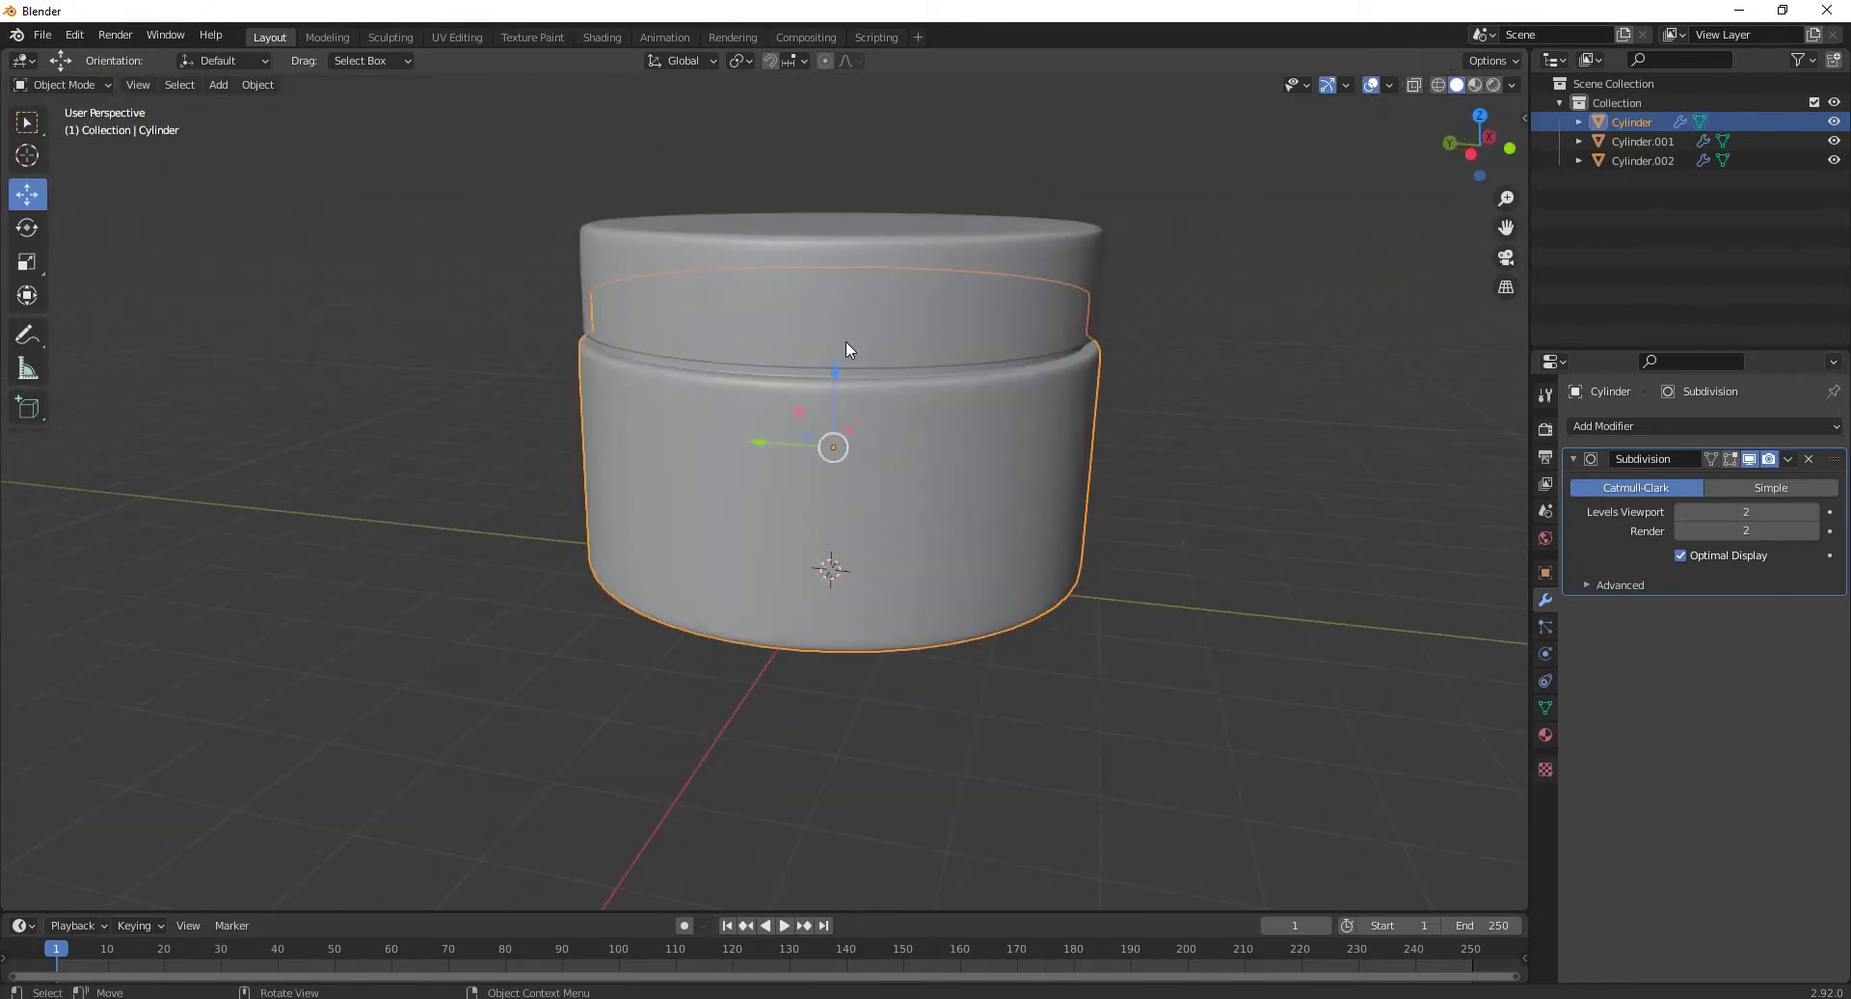
Step: Mark the lid's rim edge loop on Cylinder.001 as a UV seam
click(846, 308)
key(Tab)
middle_drag(803, 276, 752, 410)
scroll(498, 525, up, 1)
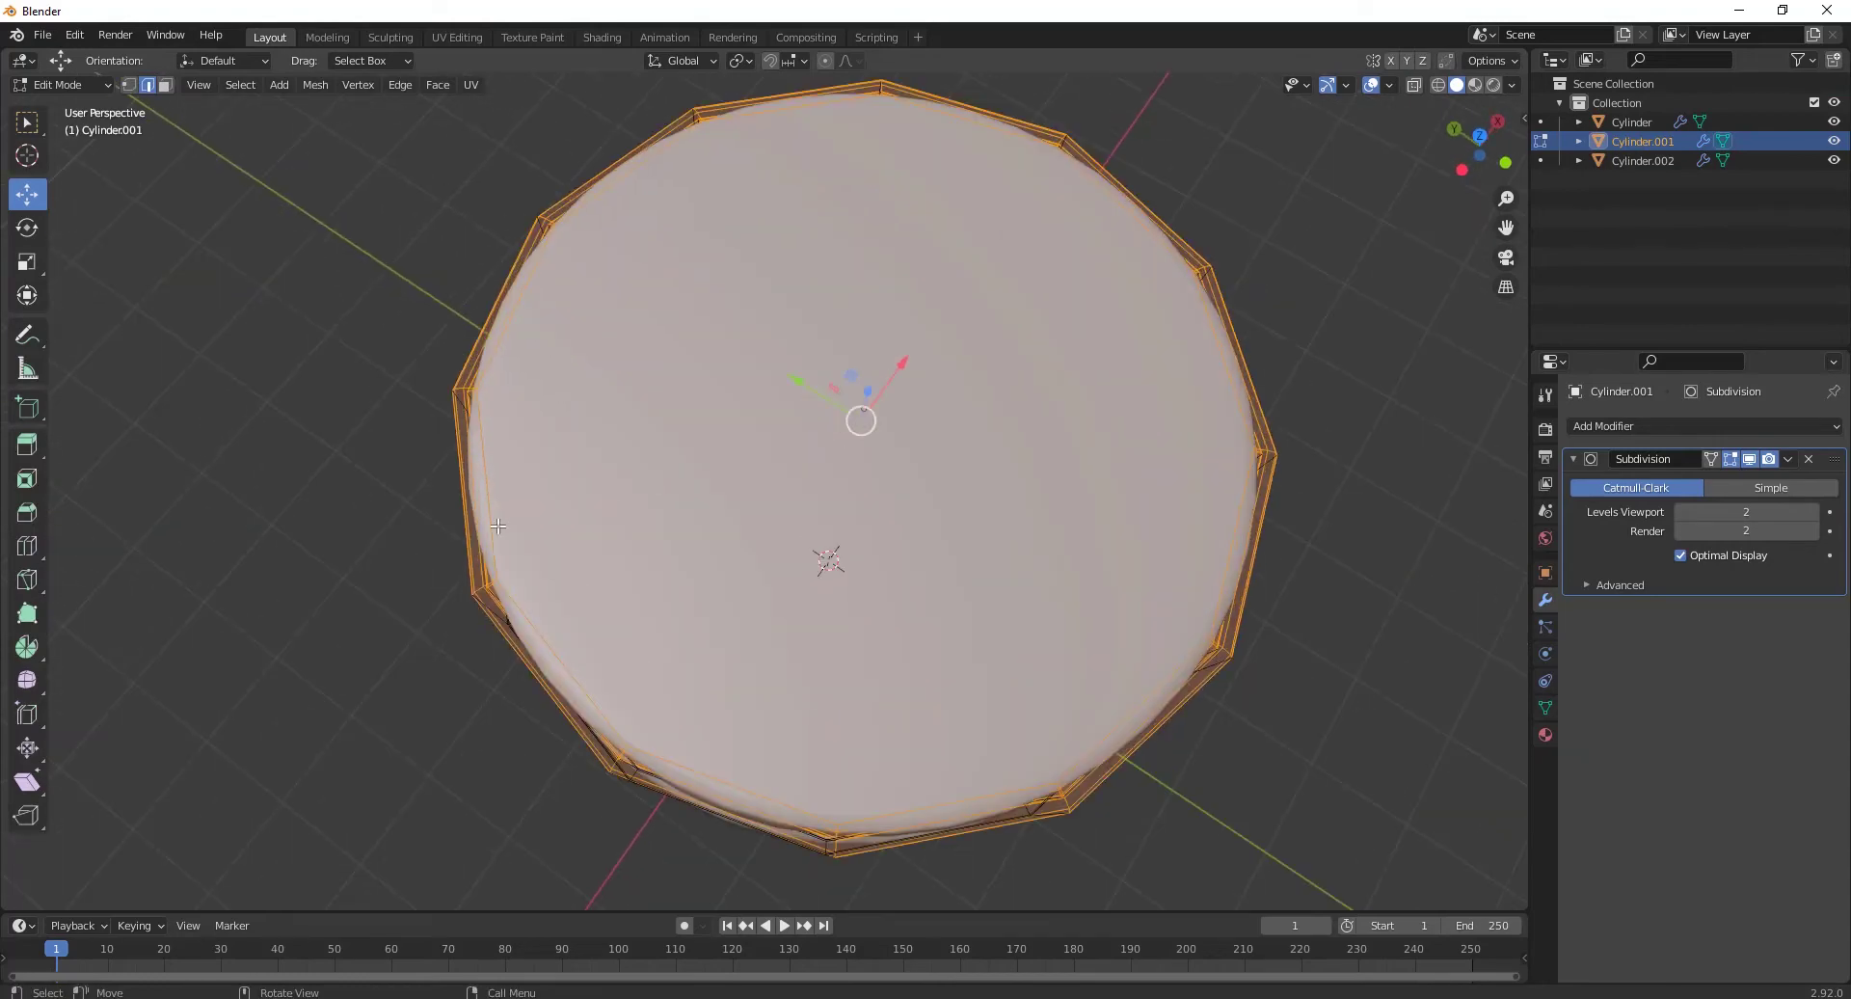
click(489, 523)
alt+click(513, 322)
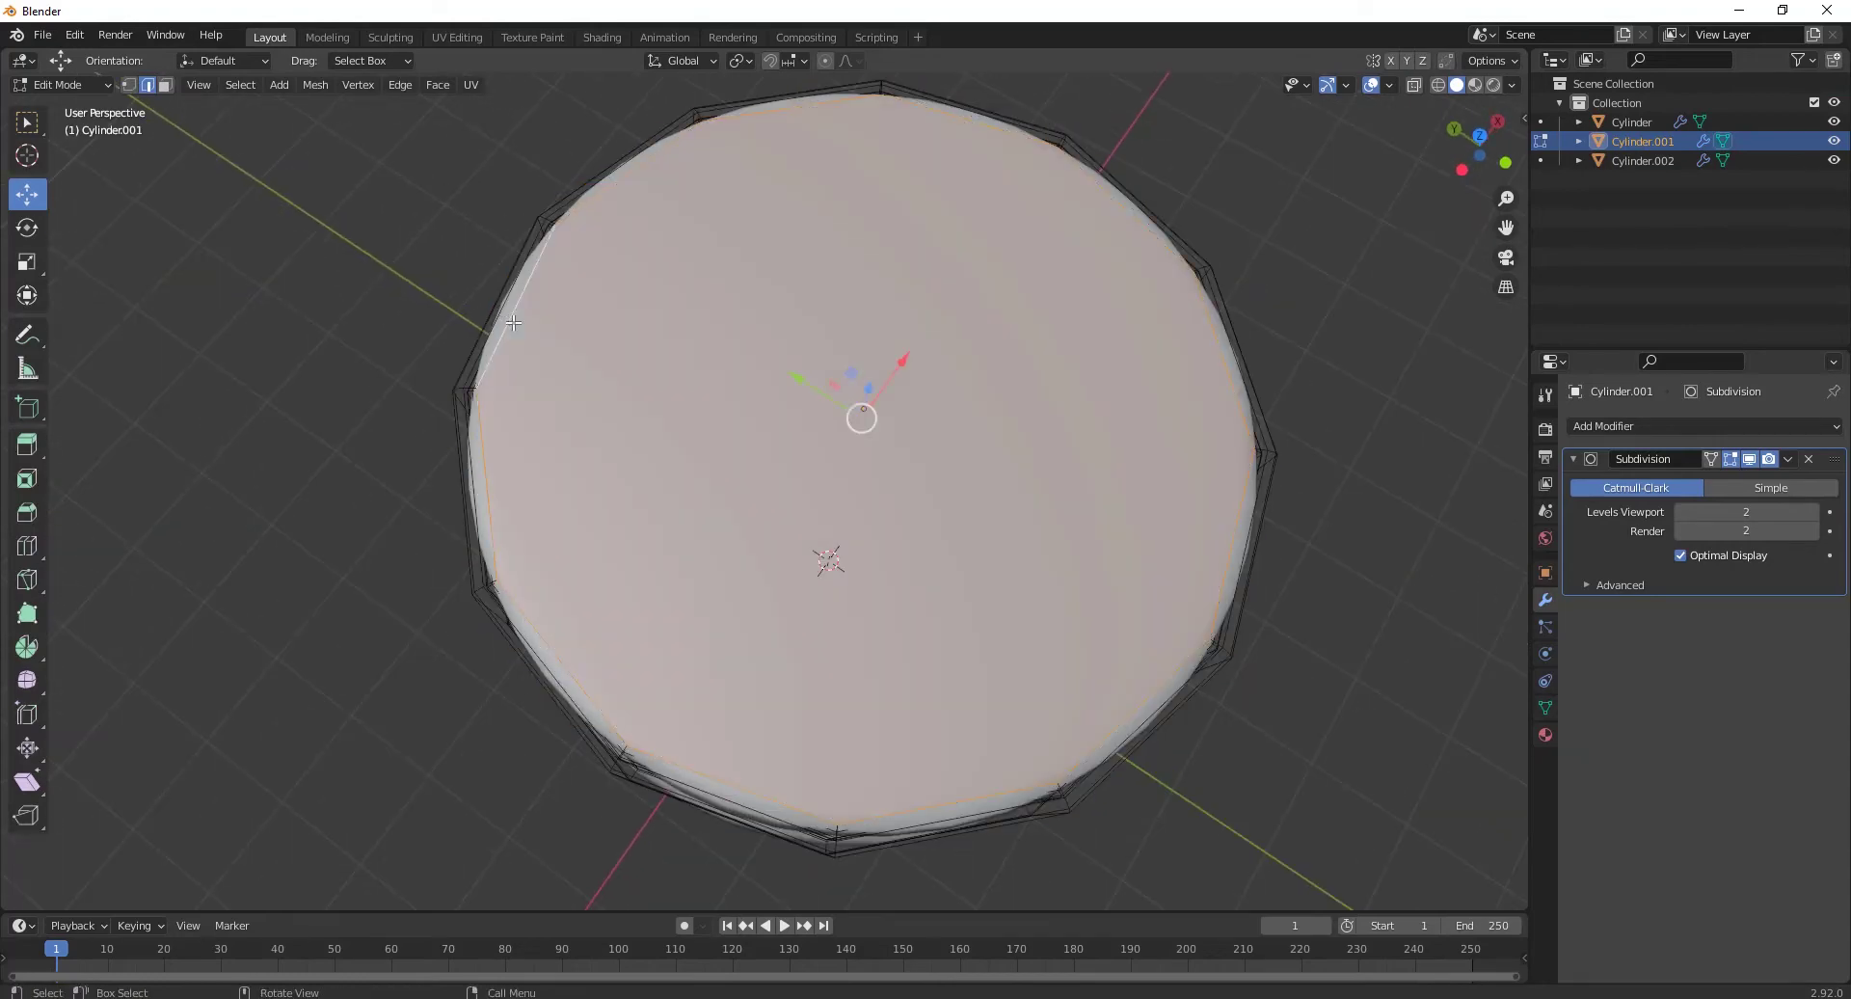
right_click(511, 323)
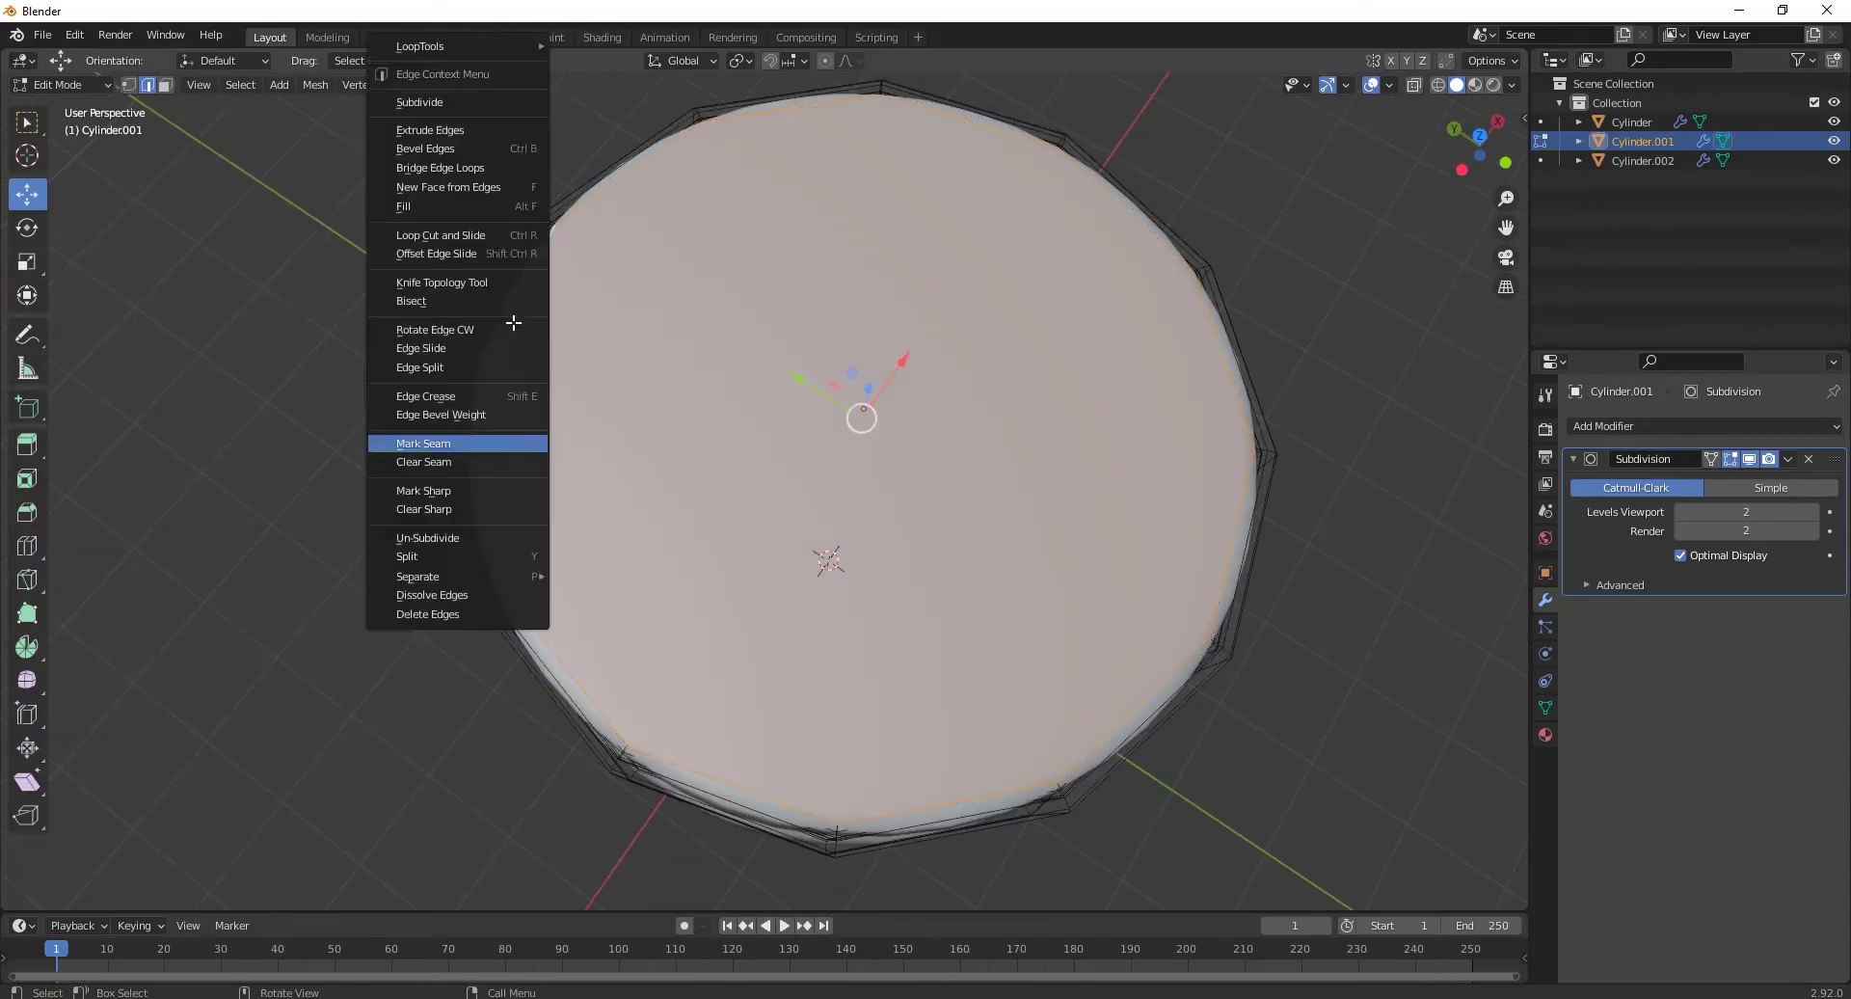
click(448, 447)
scroll(814, 498, down, 3)
key(Tab)
Step: Select all three cylinders and enable On Cage display for the subdivided shape in Edit Mode
middle_drag(1107, 524, 1151, 403)
drag(1126, 254, 740, 642)
key(Tab)
middle_drag(1166, 444, 973, 694)
click(1711, 459)
middle_drag(219, 565, 809, 469)
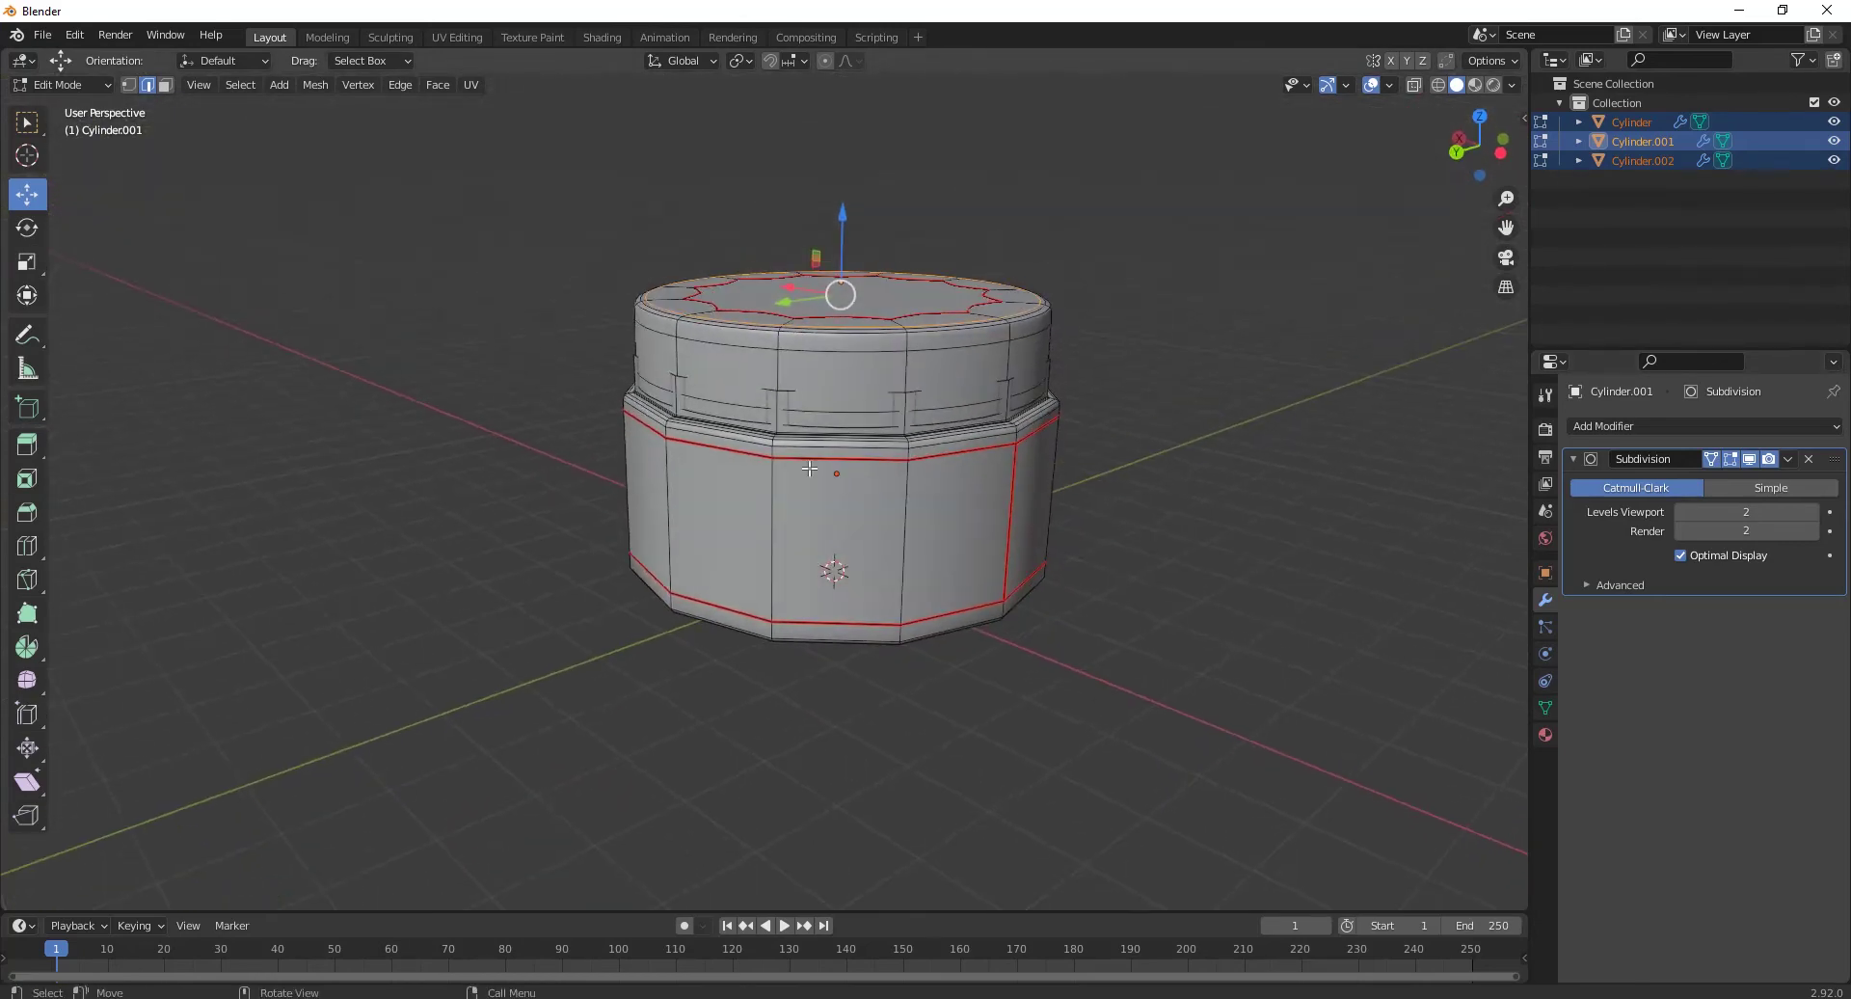
key(Tab)
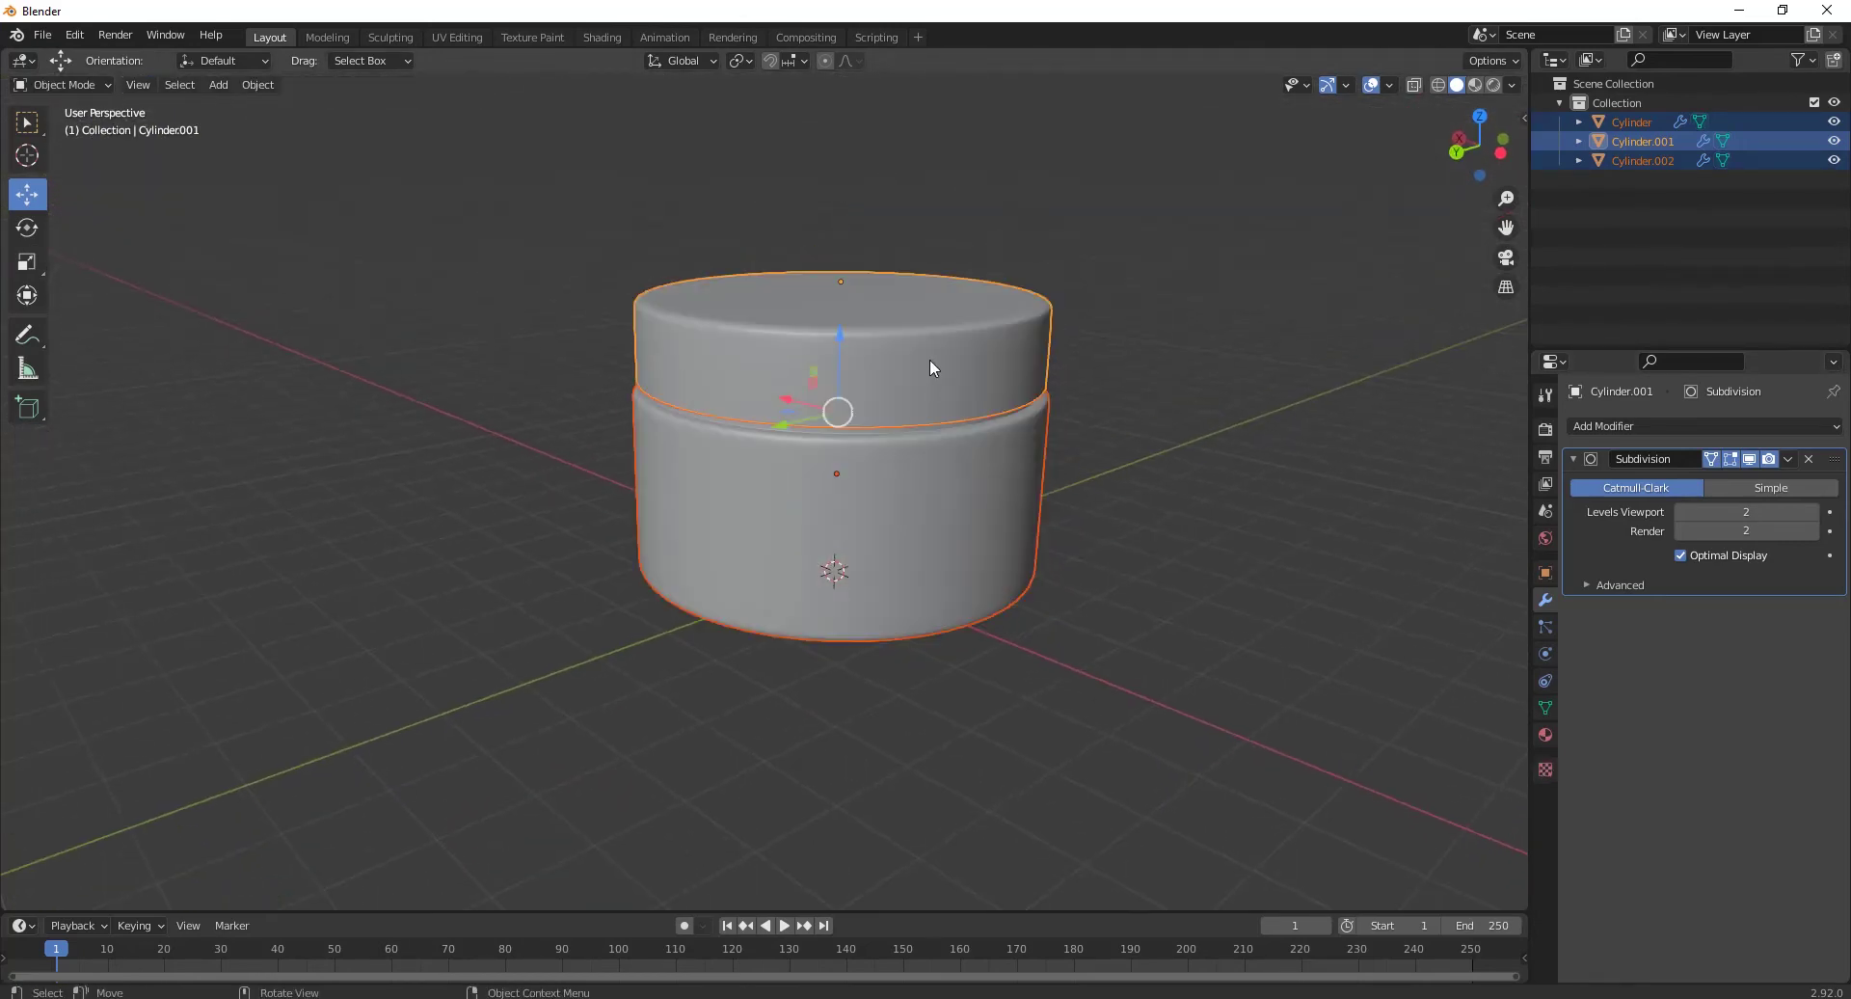
Step: Scale the lid up slightly so it fits over the jar
click(929, 359)
scroll(1020, 391, up, 1)
click(1024, 389)
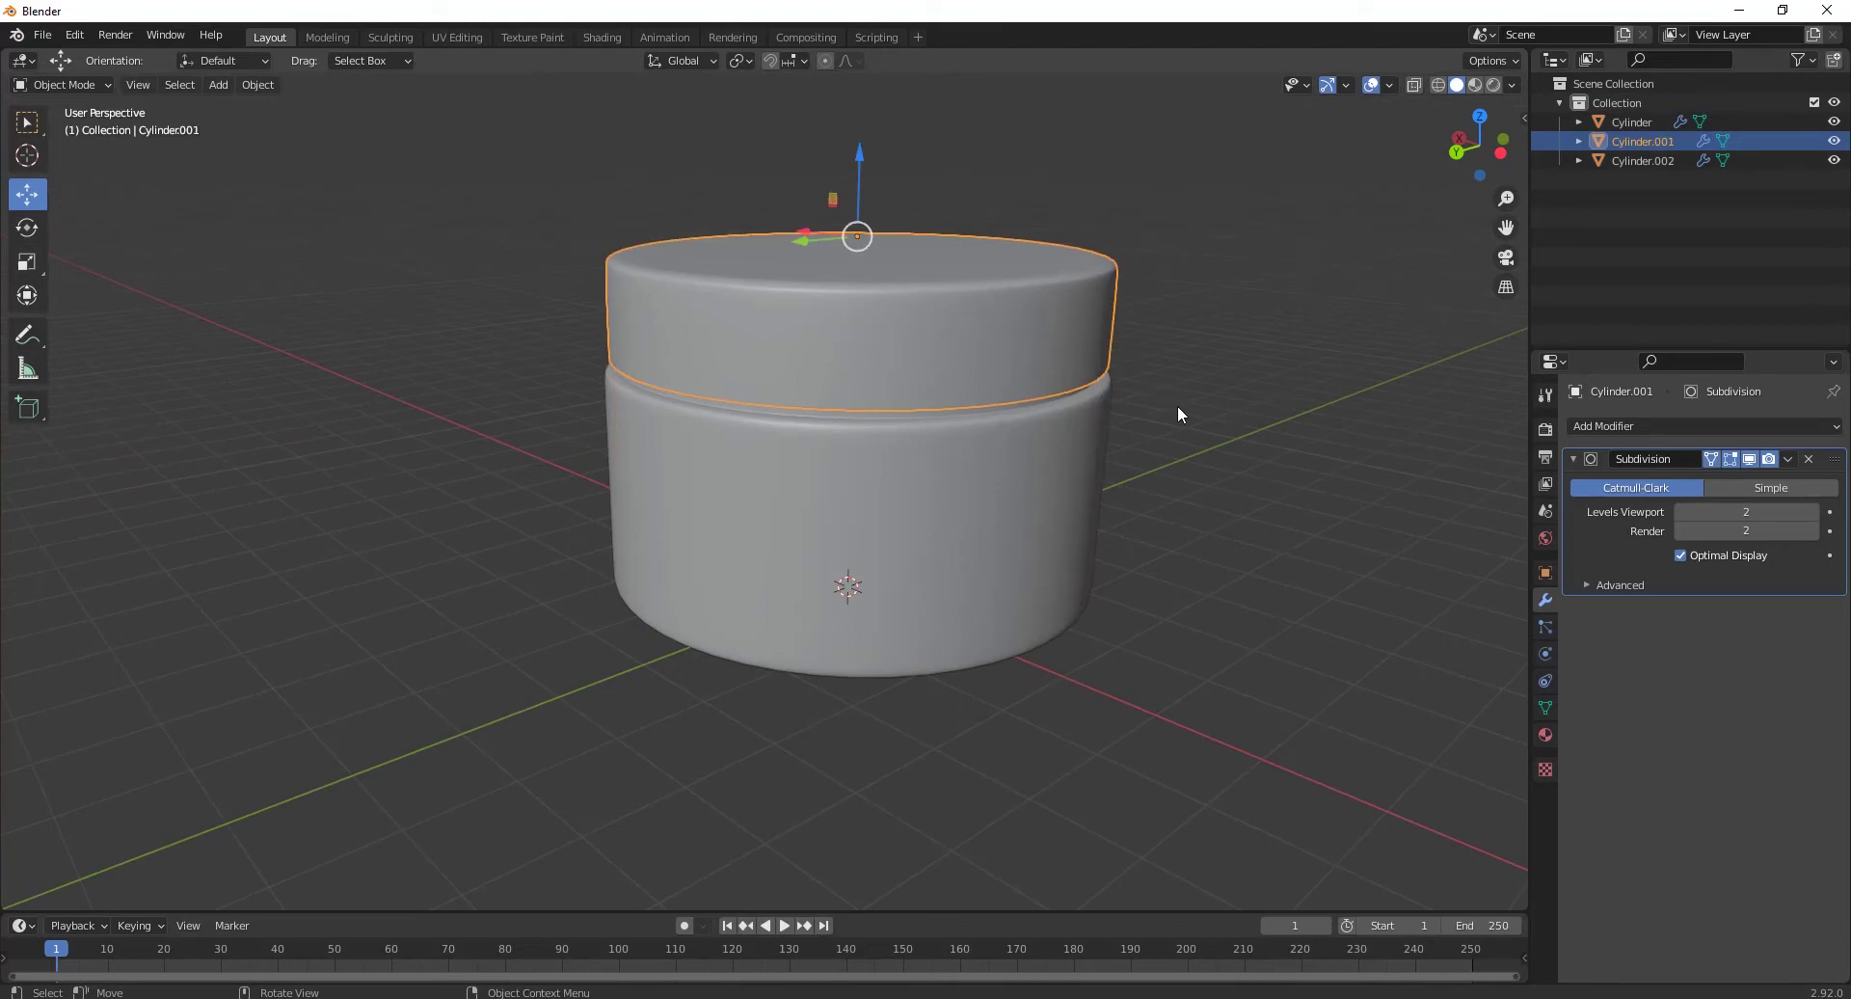
key(s)
click(1142, 405)
click(1239, 398)
middle_drag(1240, 398, 1176, 470)
scroll(1174, 469, down, 2)
Step: Select all three cylinders, check their seams in Edit Mode, and switch to UV Editing
drag(636, 347, 1079, 634)
key(Tab)
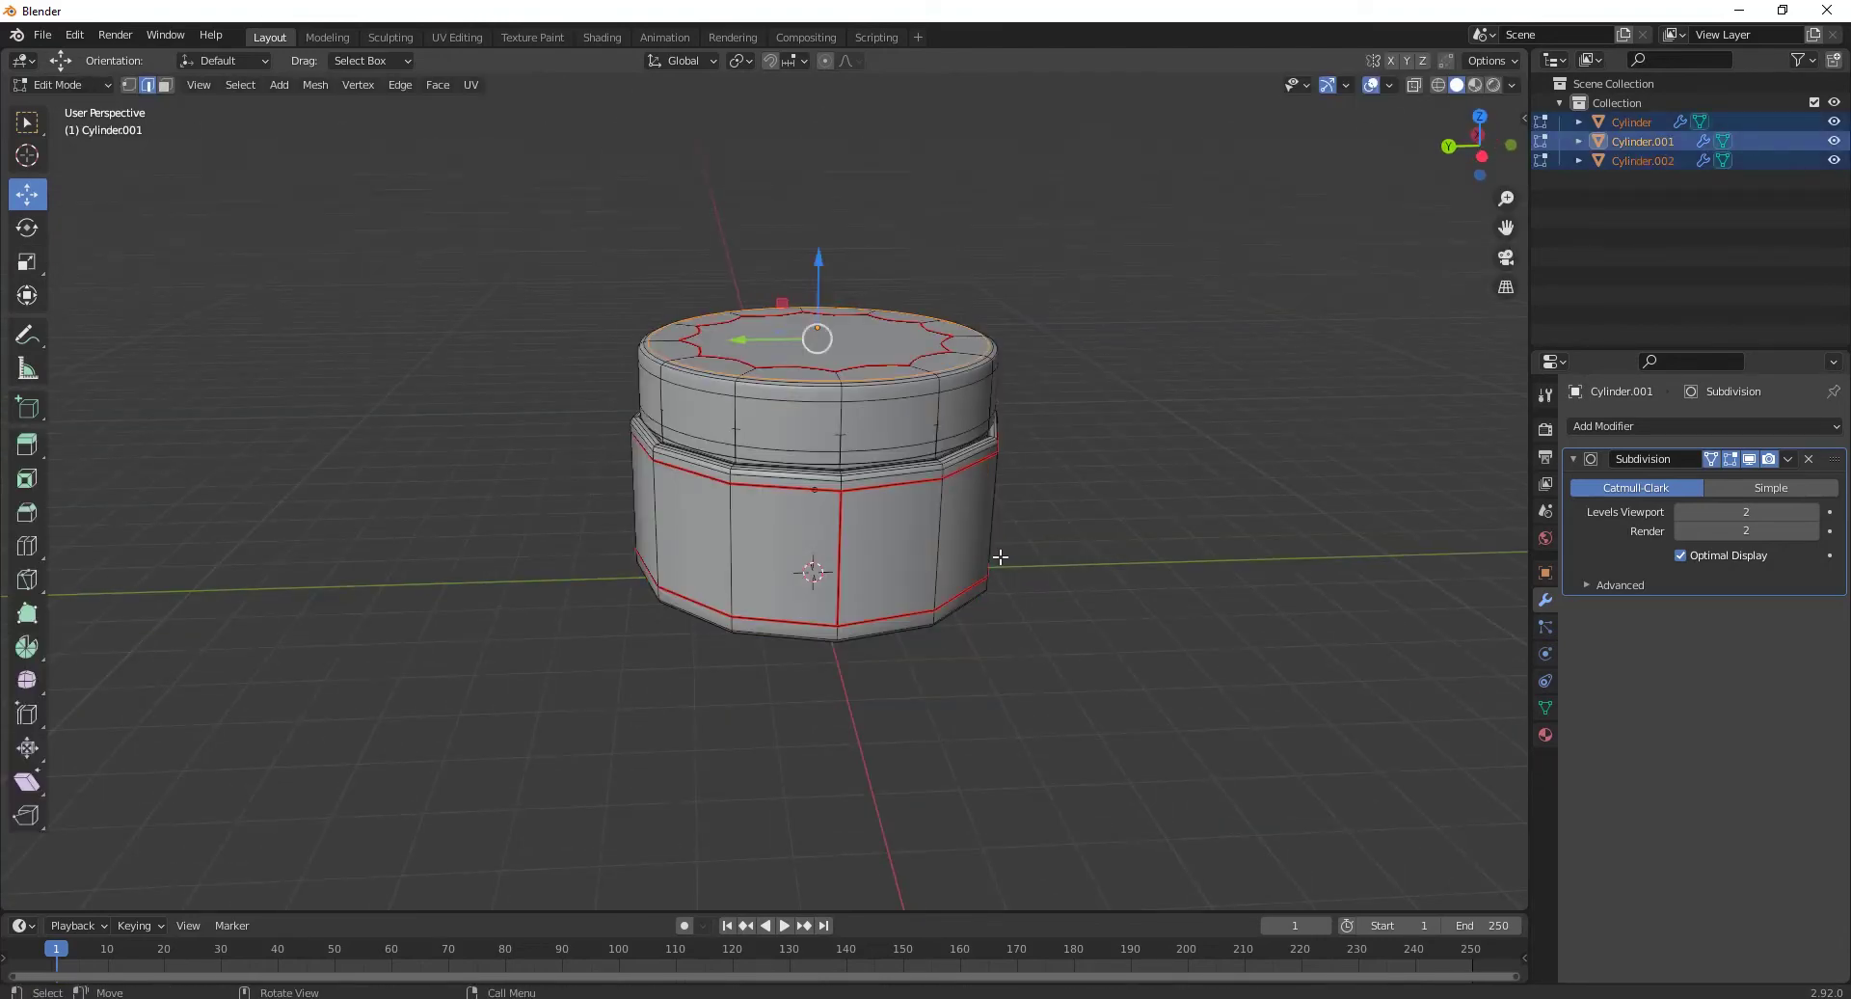
middle_drag(1021, 615, 949, 589)
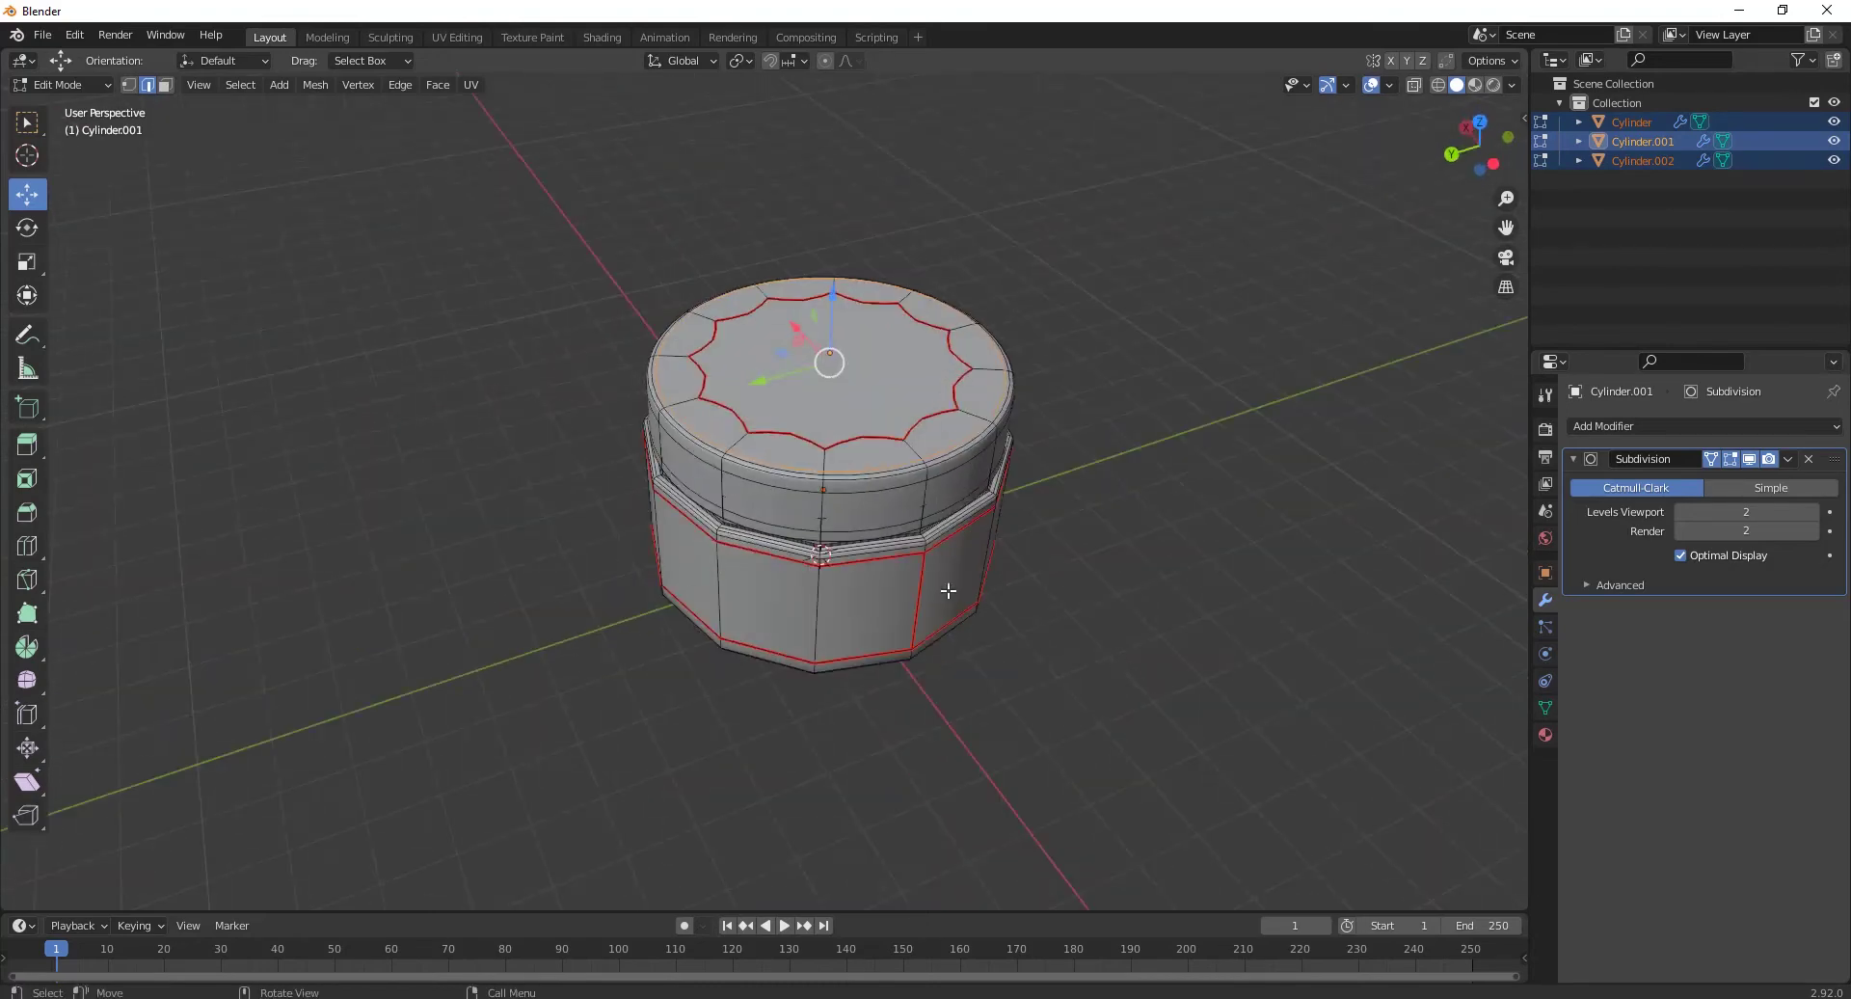
scroll(925, 569, up, 3)
key(Tab)
click(472, 35)
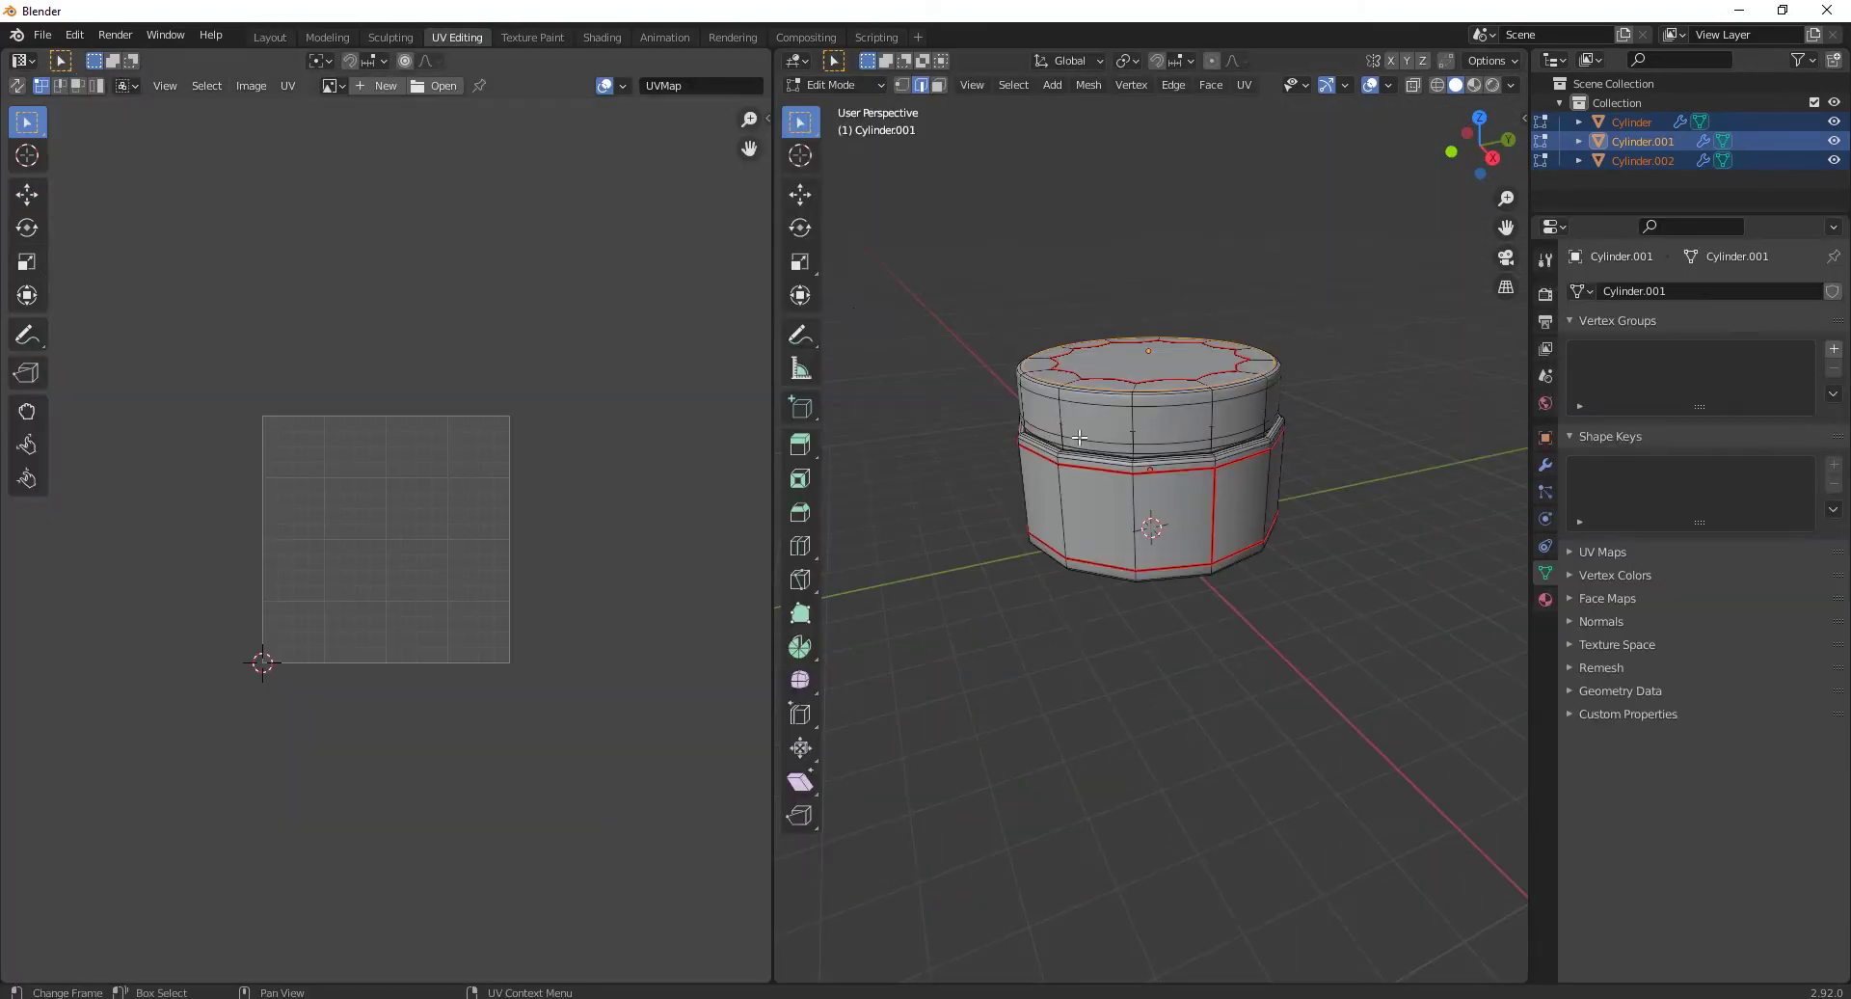
Step: Select the whole mesh and unwrap the three cylinders along their seams
key(a)
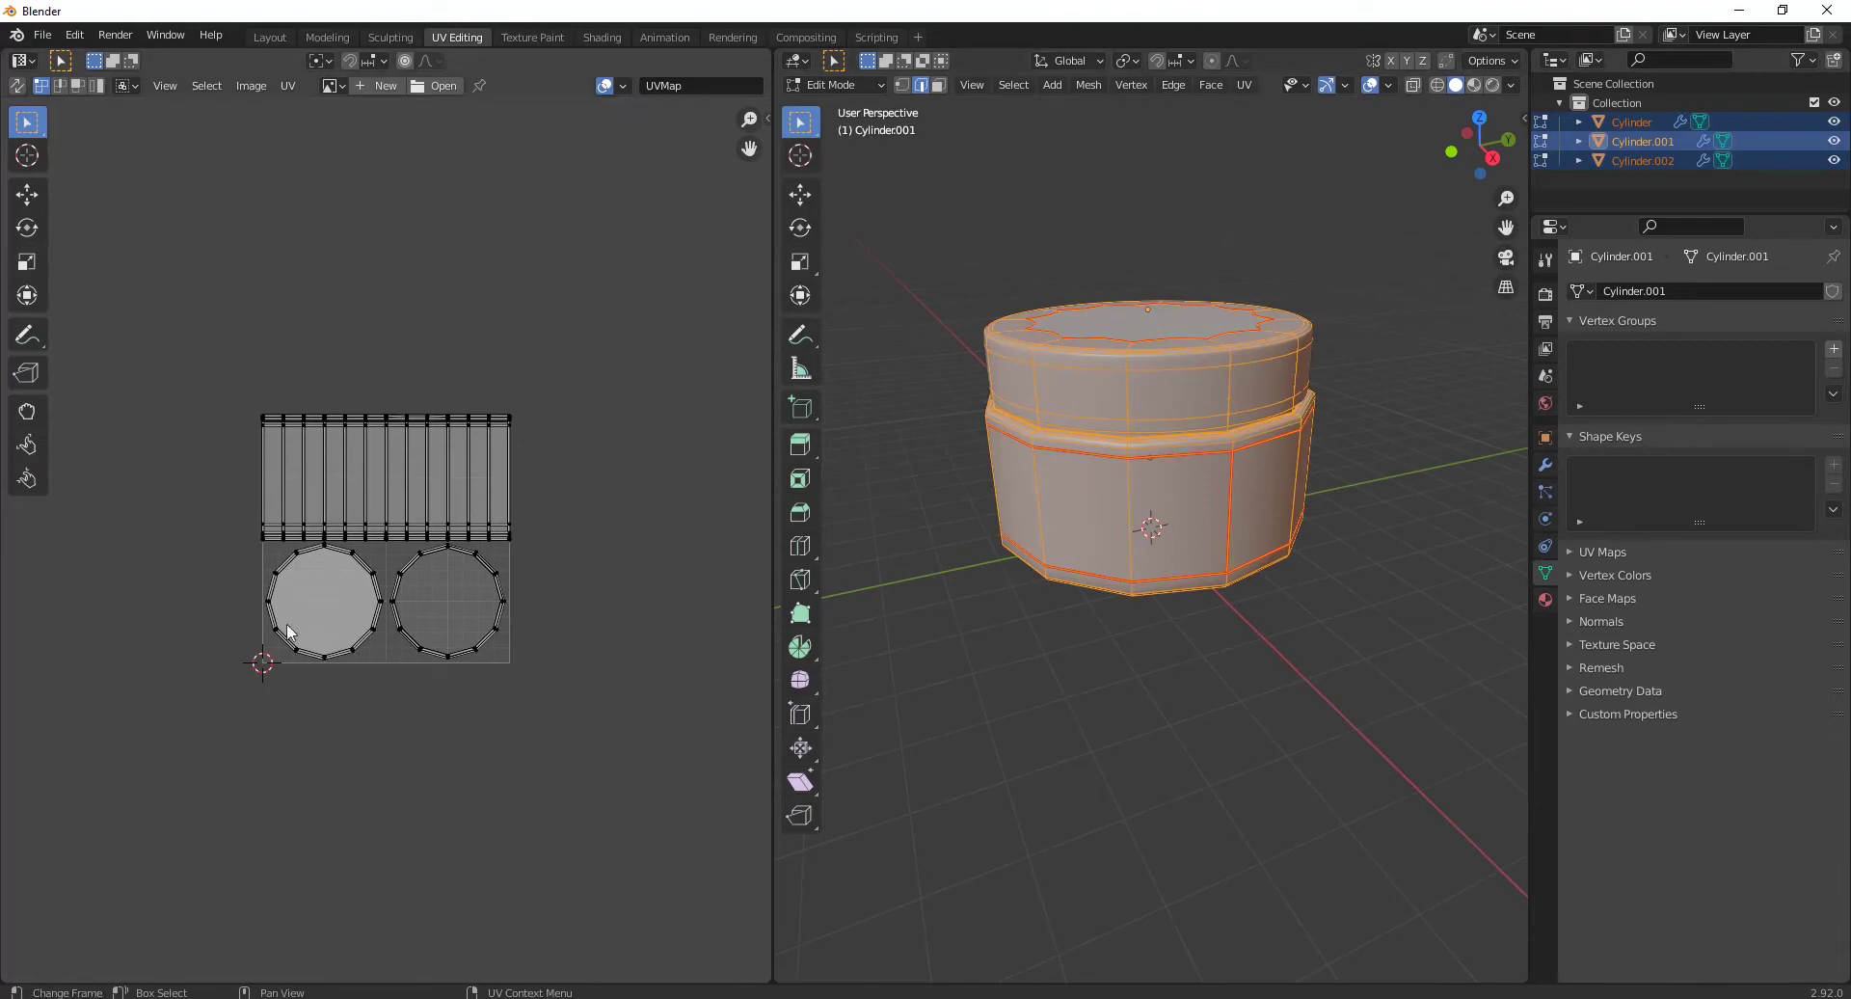
scroll(366, 543, up, 3)
right_click(606, 556)
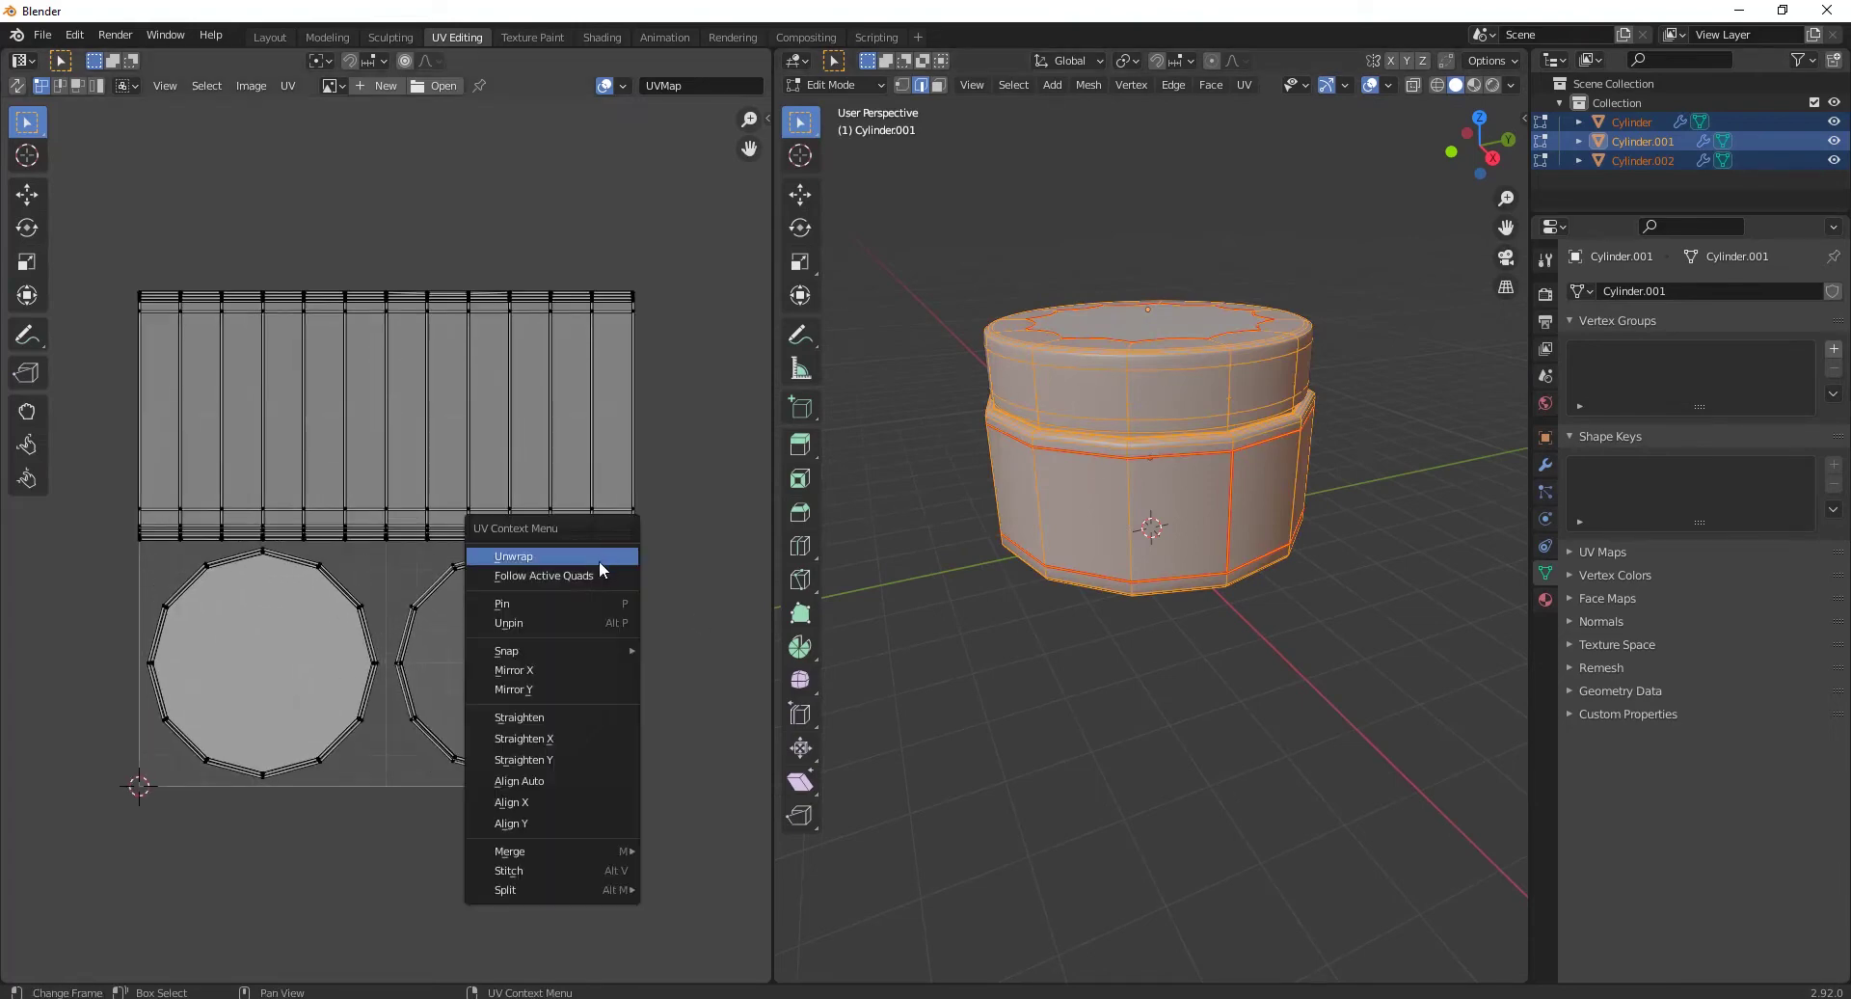
click(519, 555)
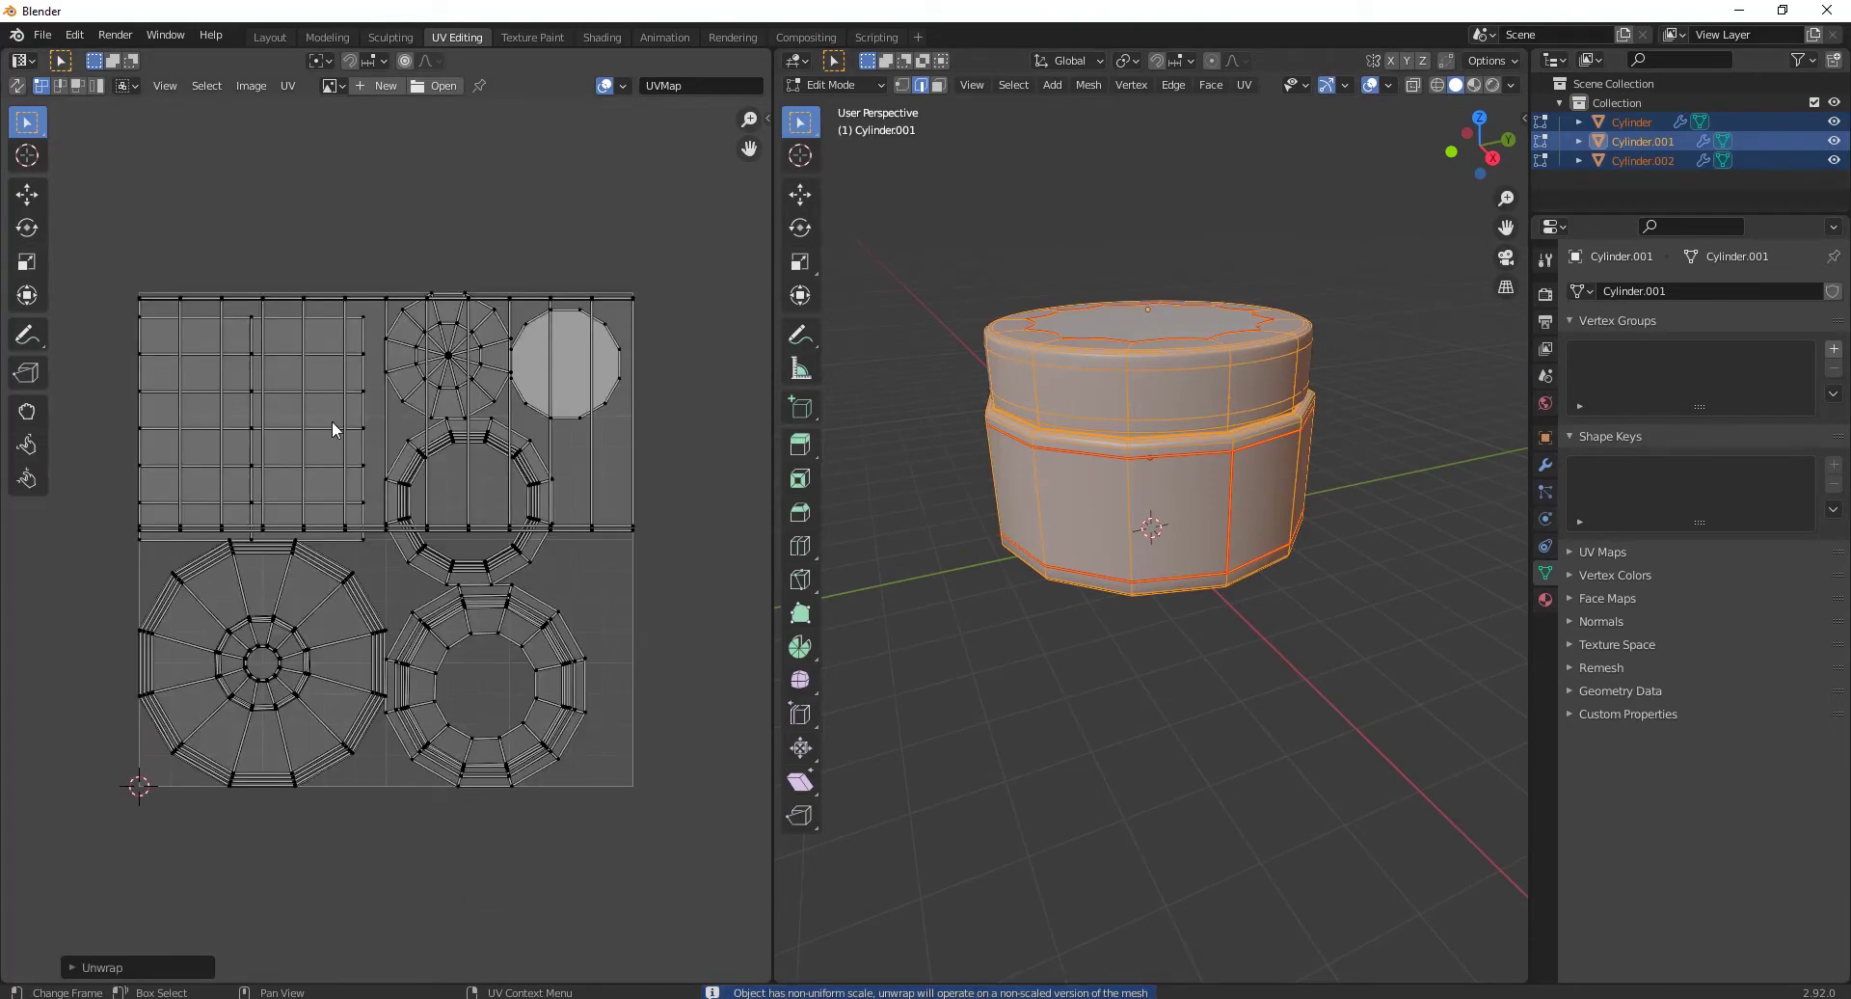
middle_drag(1108, 434, 1193, 430)
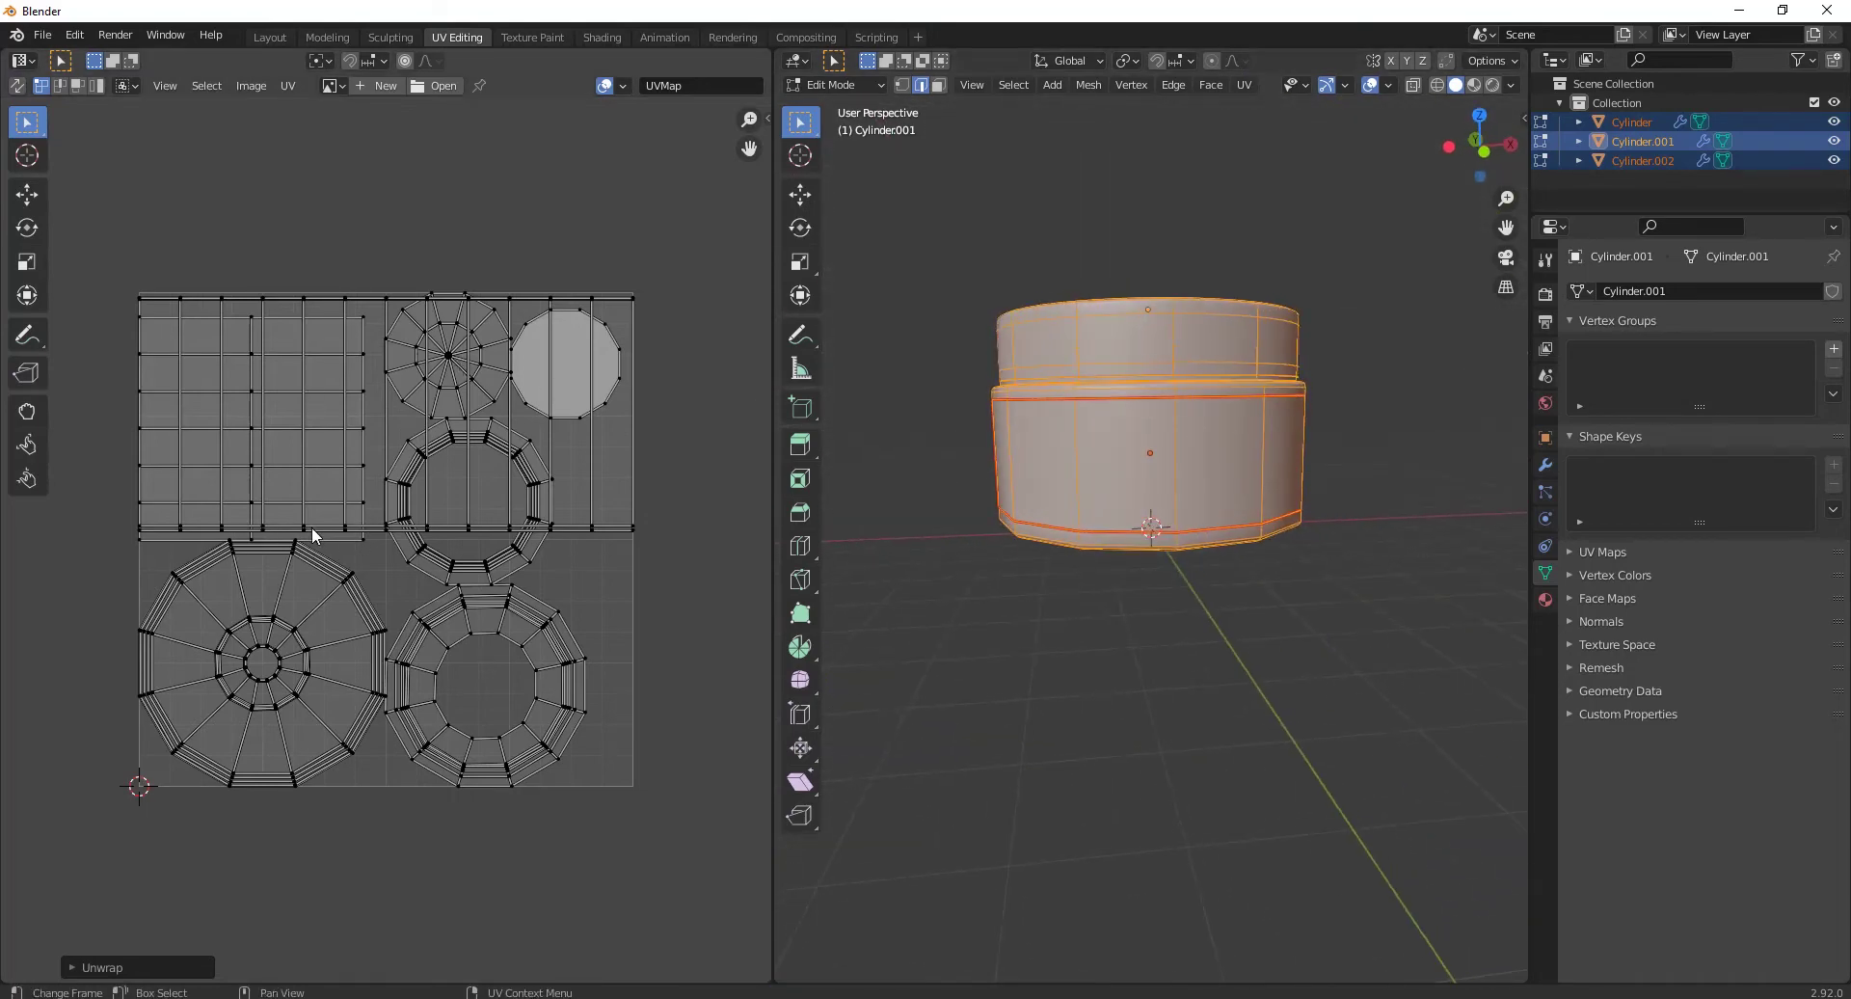
Step: Select all UV islands and switch the viewport to Material Preview shading
key(a)
scroll(379, 468, down, 2)
click(29, 197)
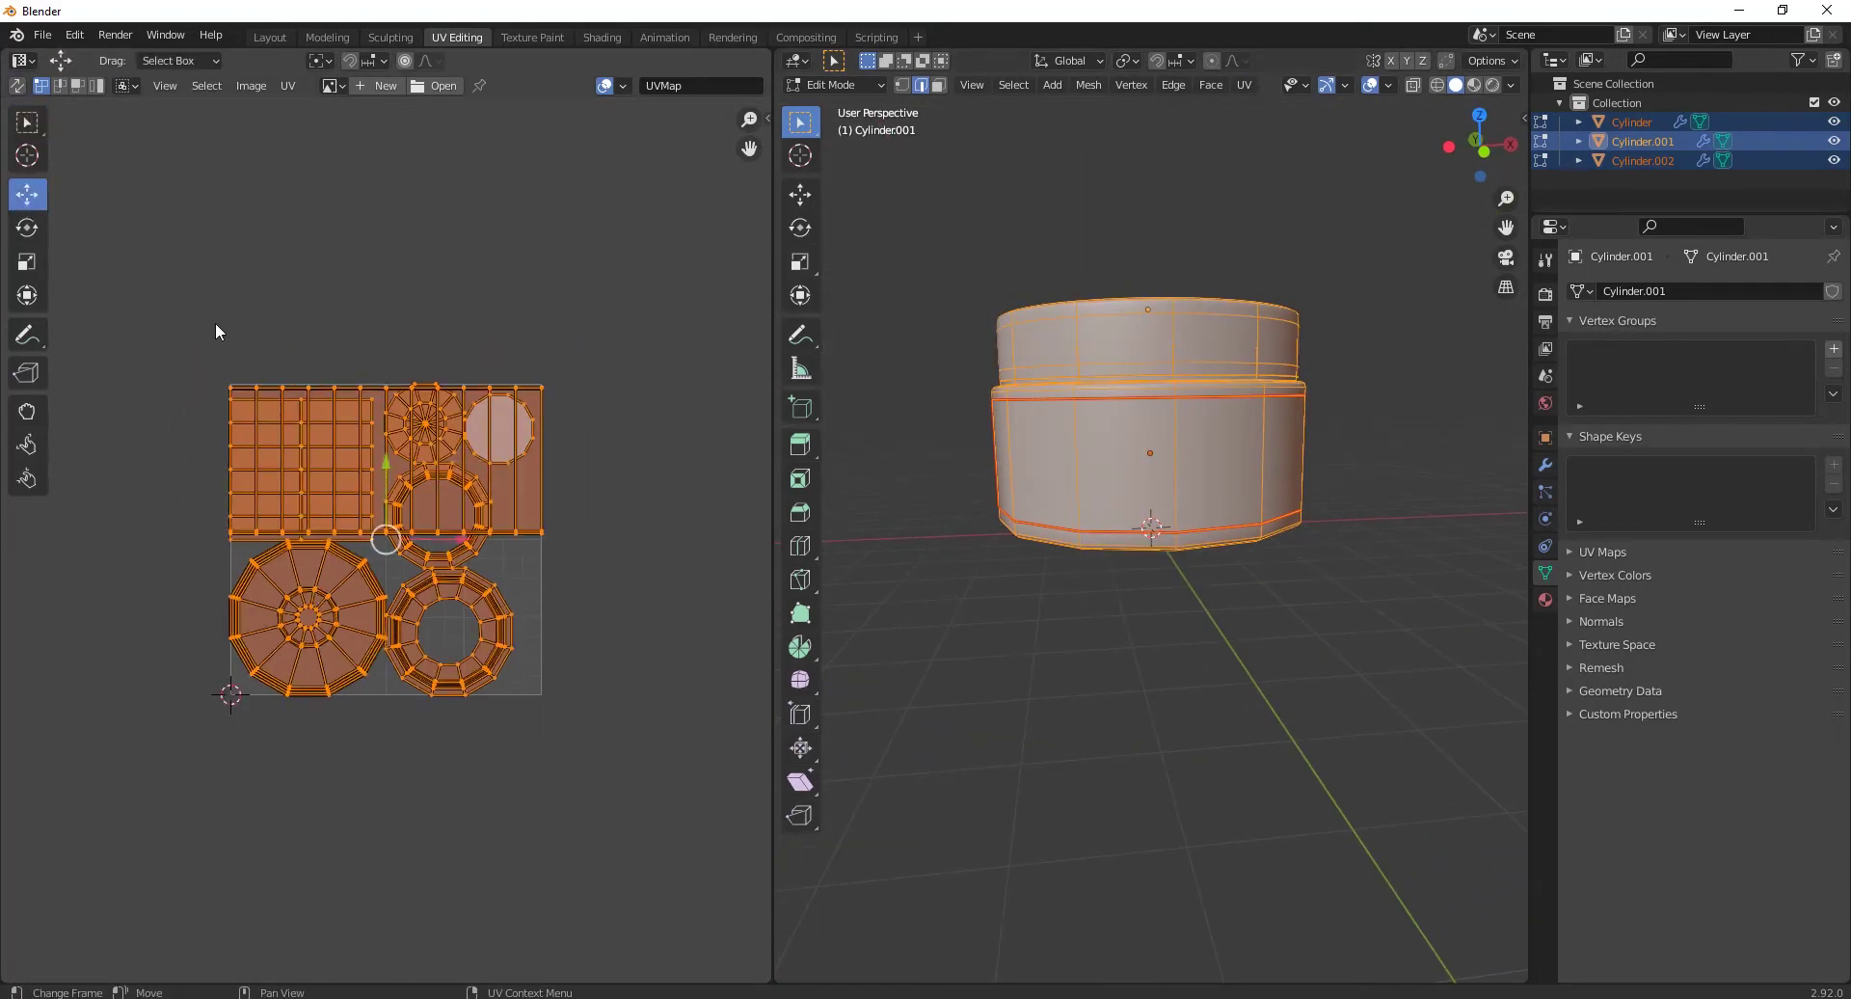
click(557, 618)
middle_drag(916, 578, 1003, 565)
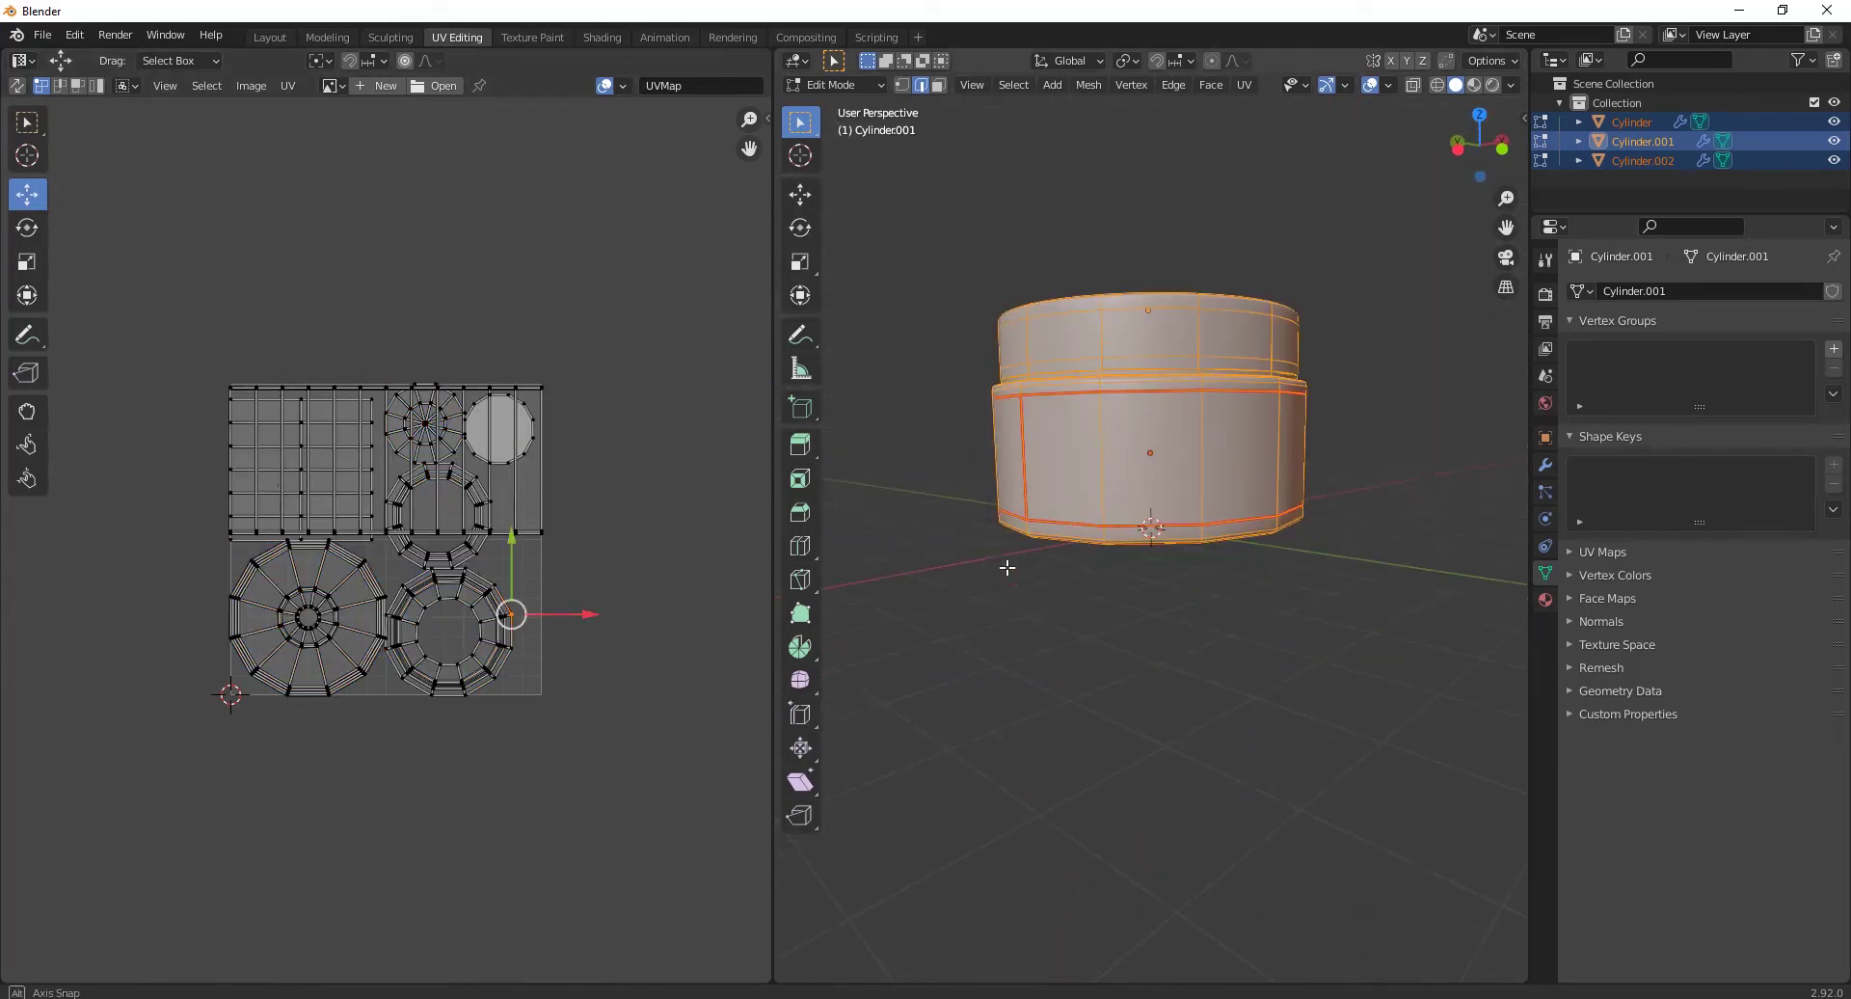
click(1472, 85)
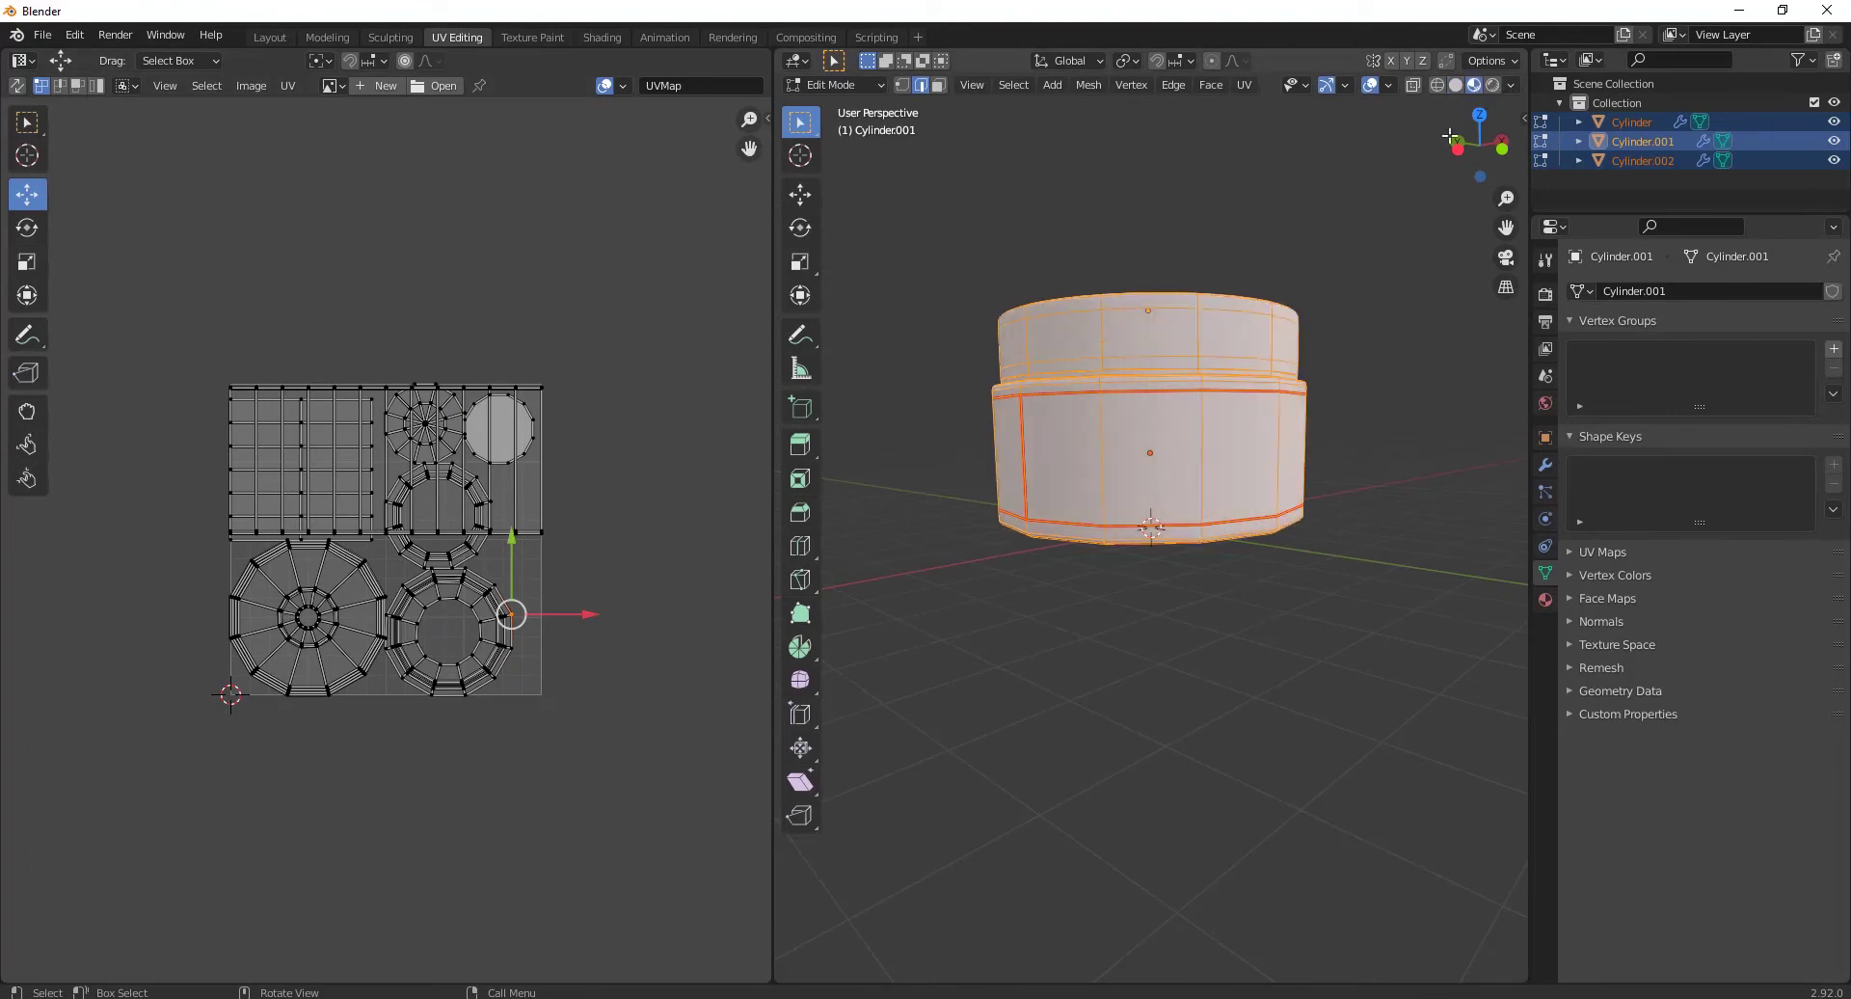
Step: Create a new material for the lid and add an Image Texture node
click(389, 37)
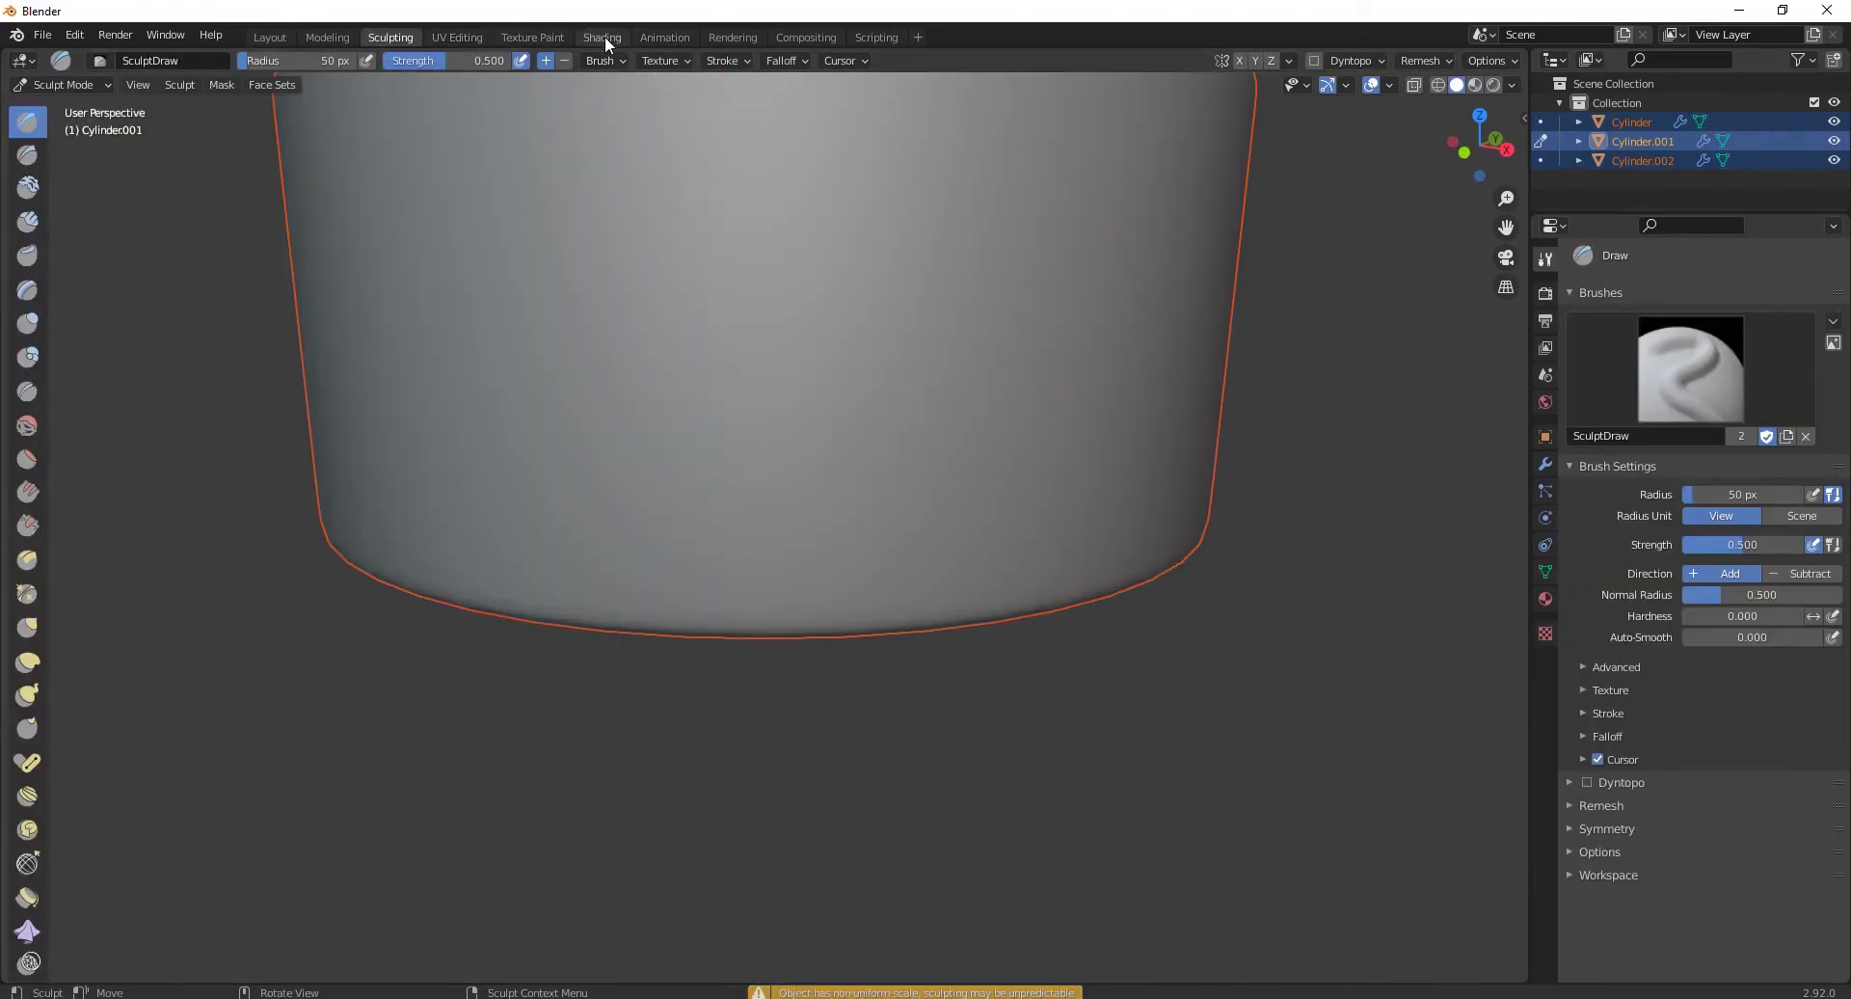
click(602, 36)
click(939, 593)
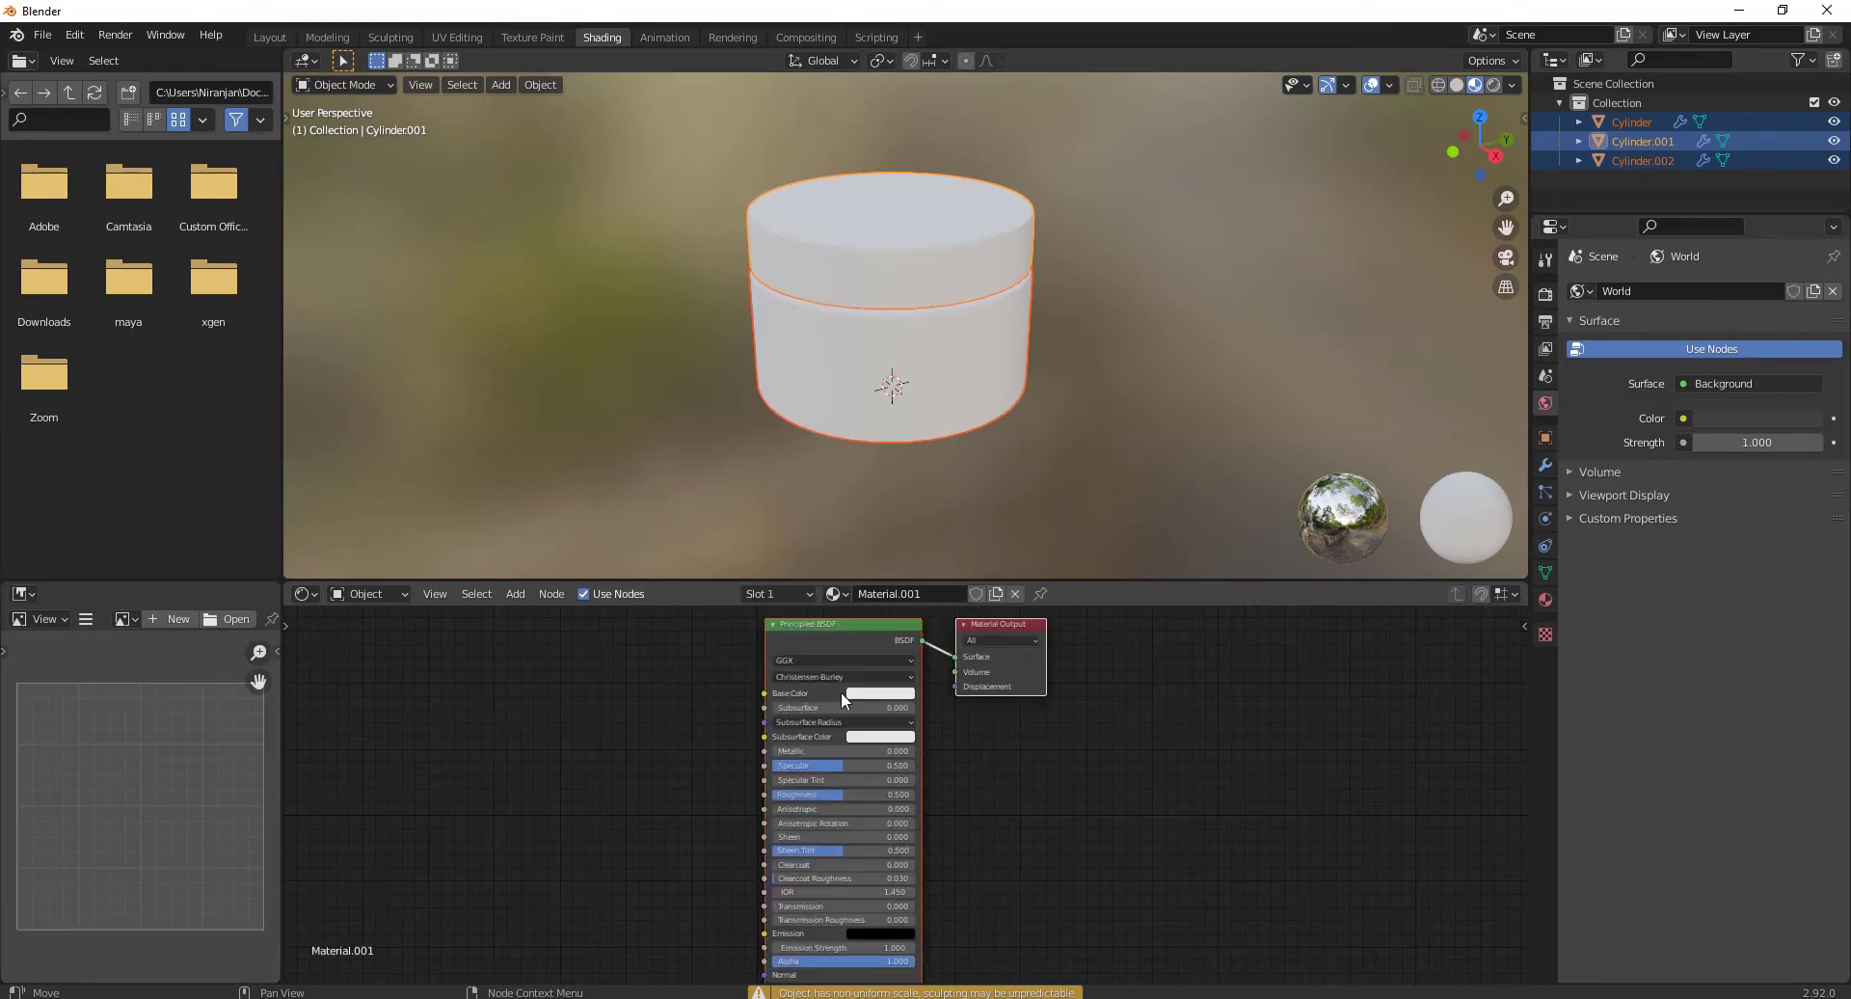
key(shift+a)
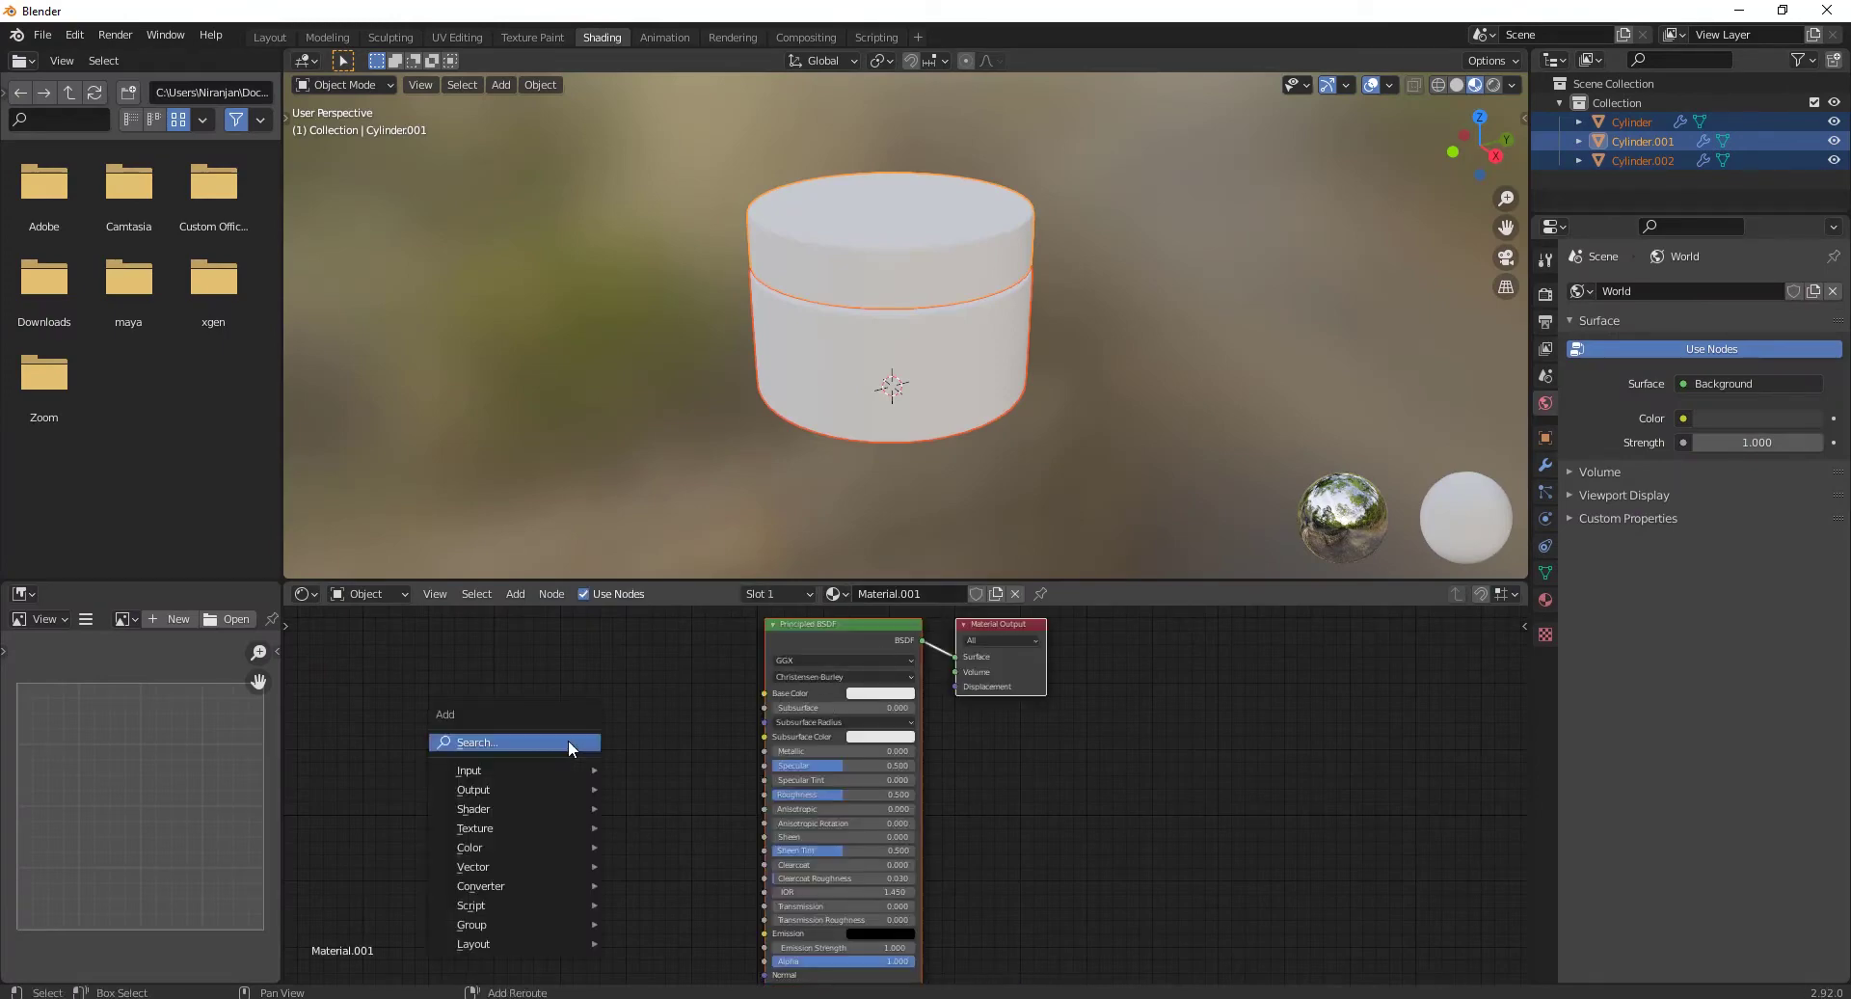
click(479, 743)
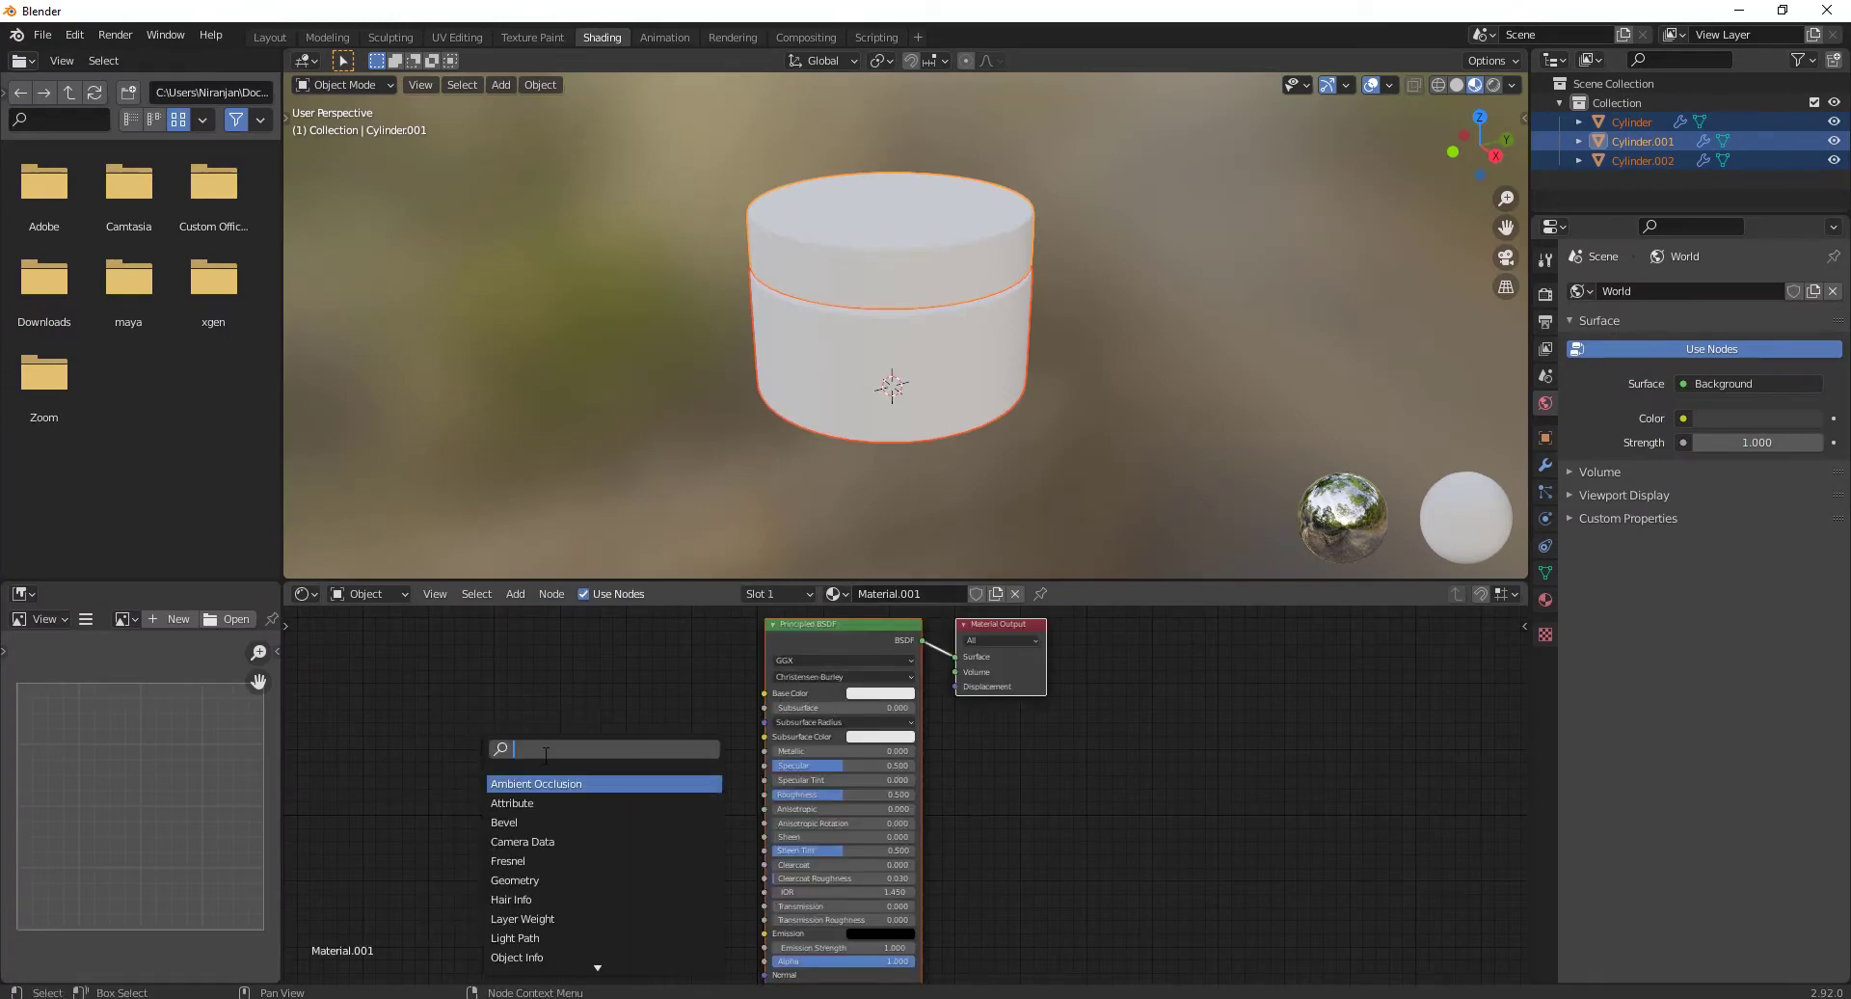
text(ima)
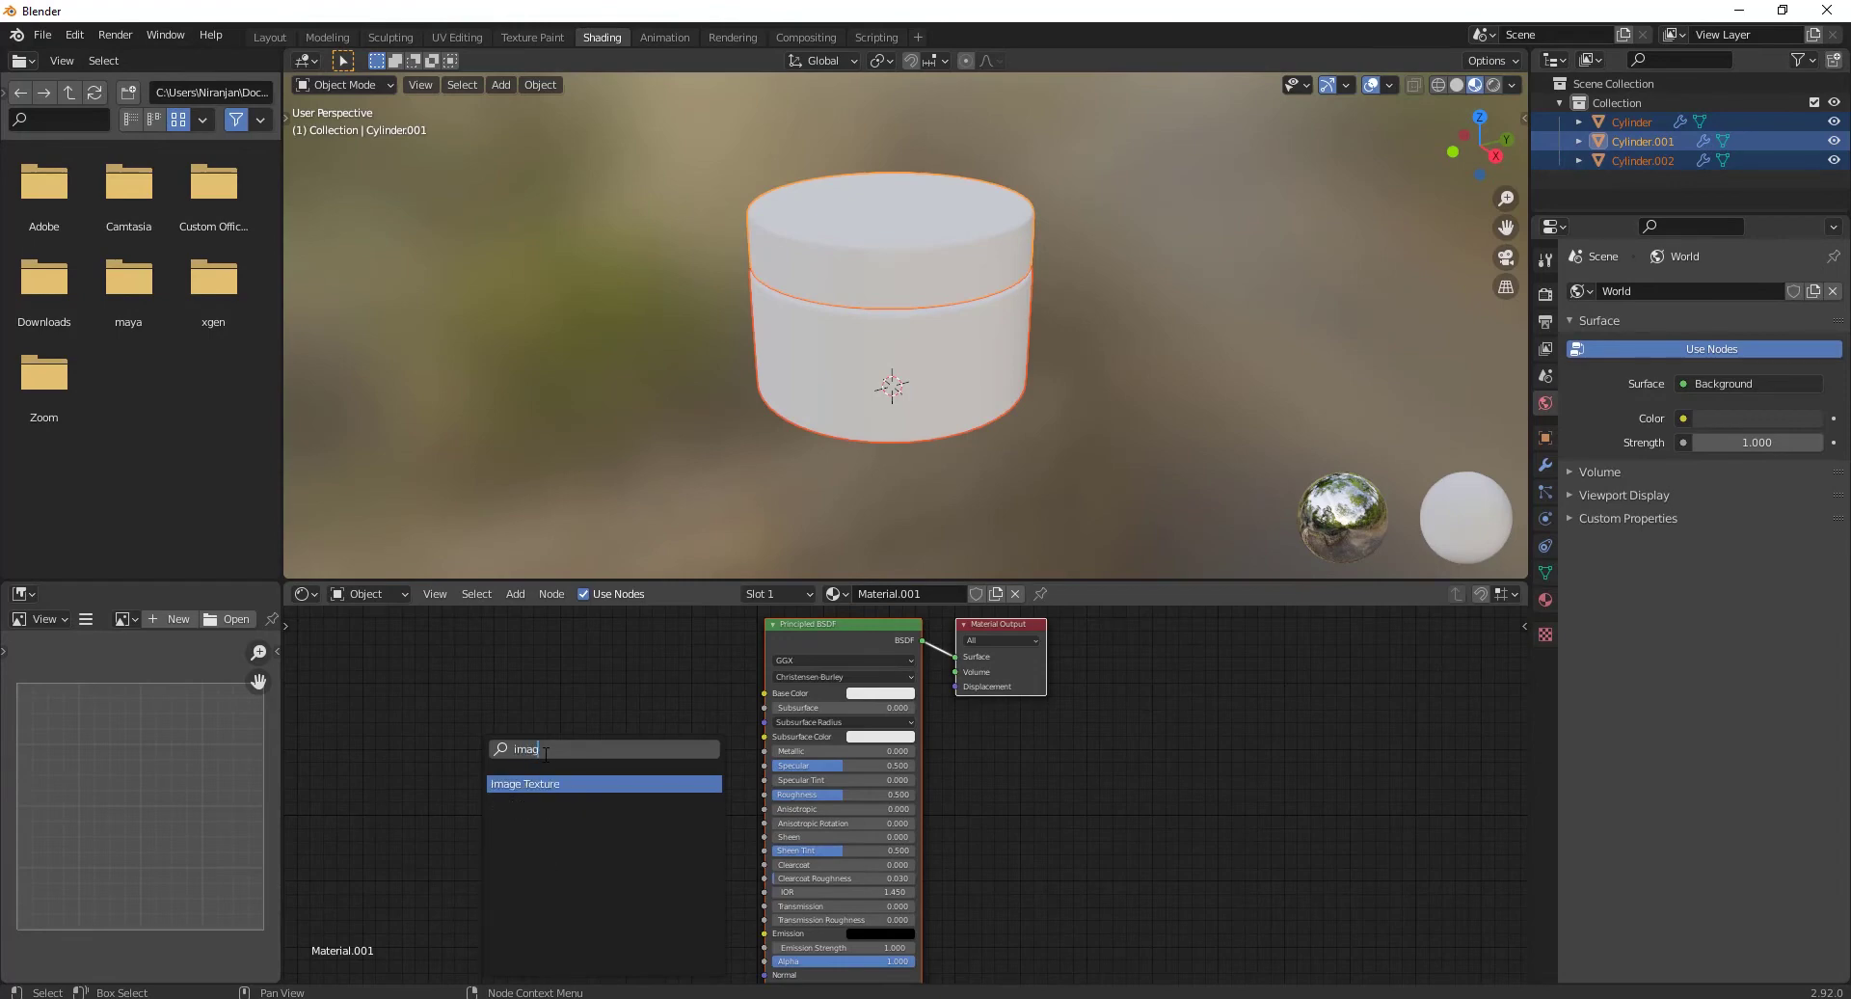
text(g)
click(550, 784)
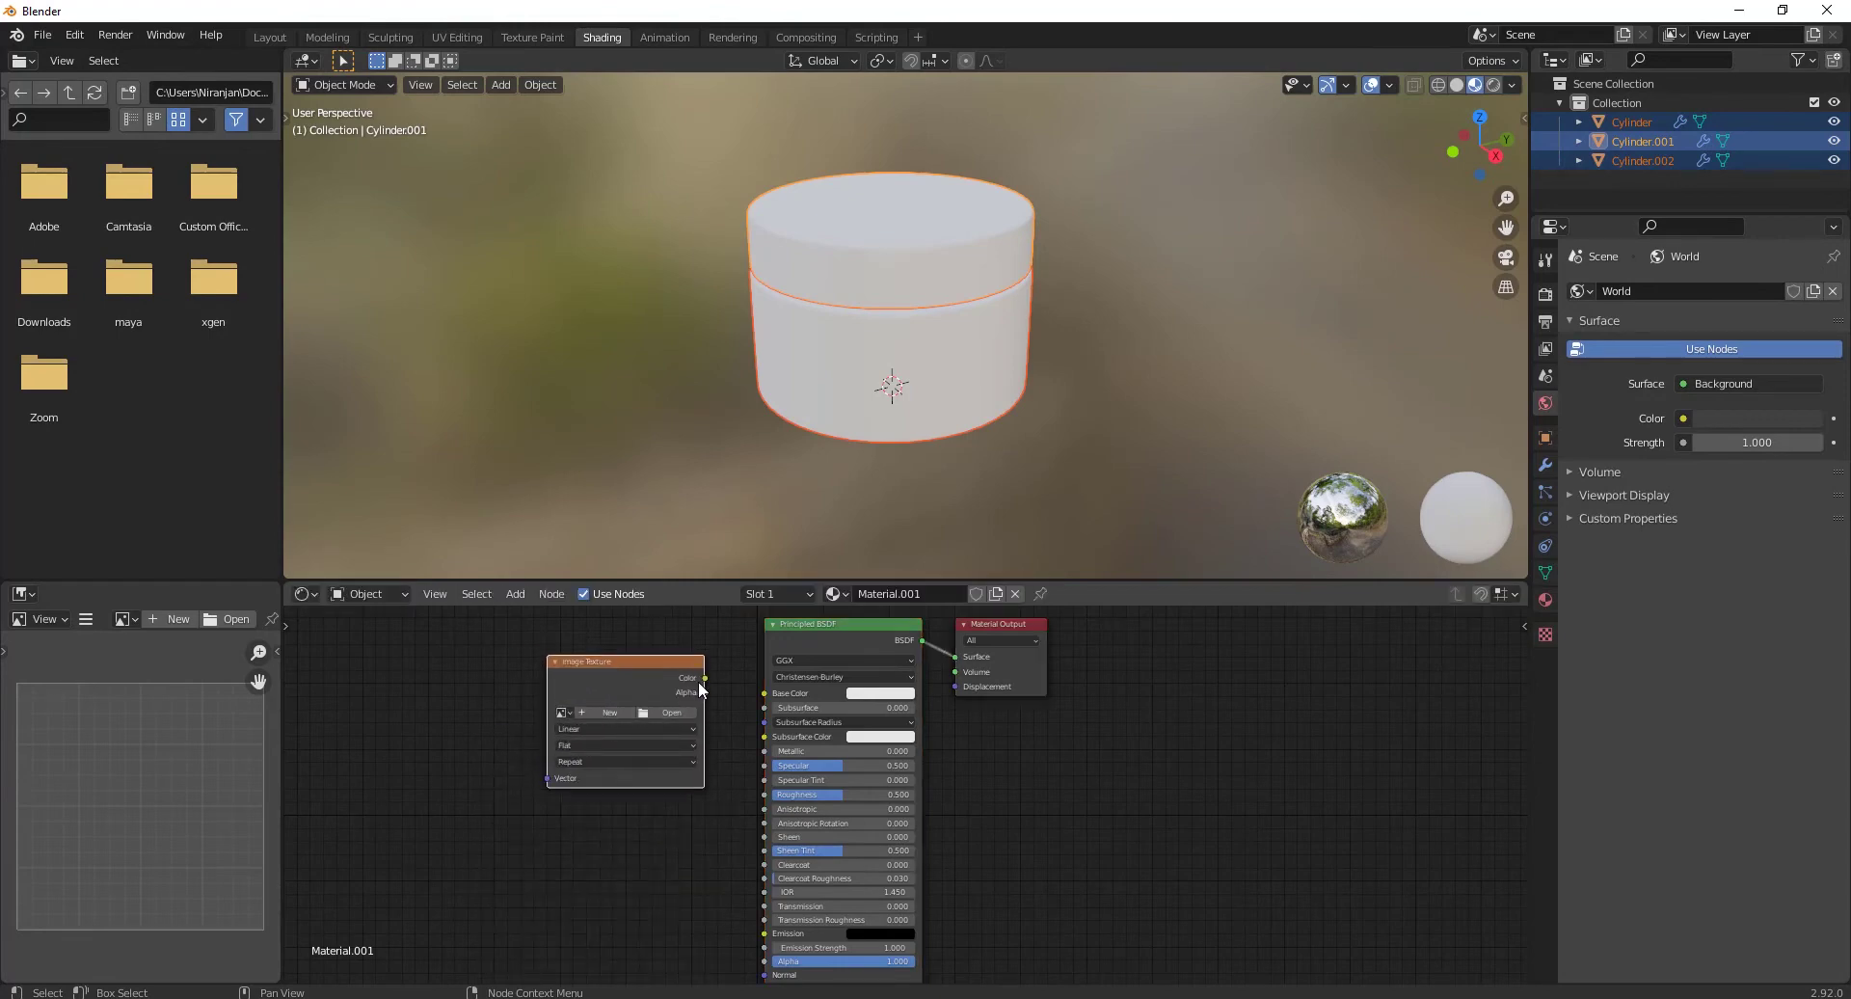
Step: Try linking the image to Base Color, undo it, then select the jar parts with Cylinder.002 active
drag(705, 678, 764, 693)
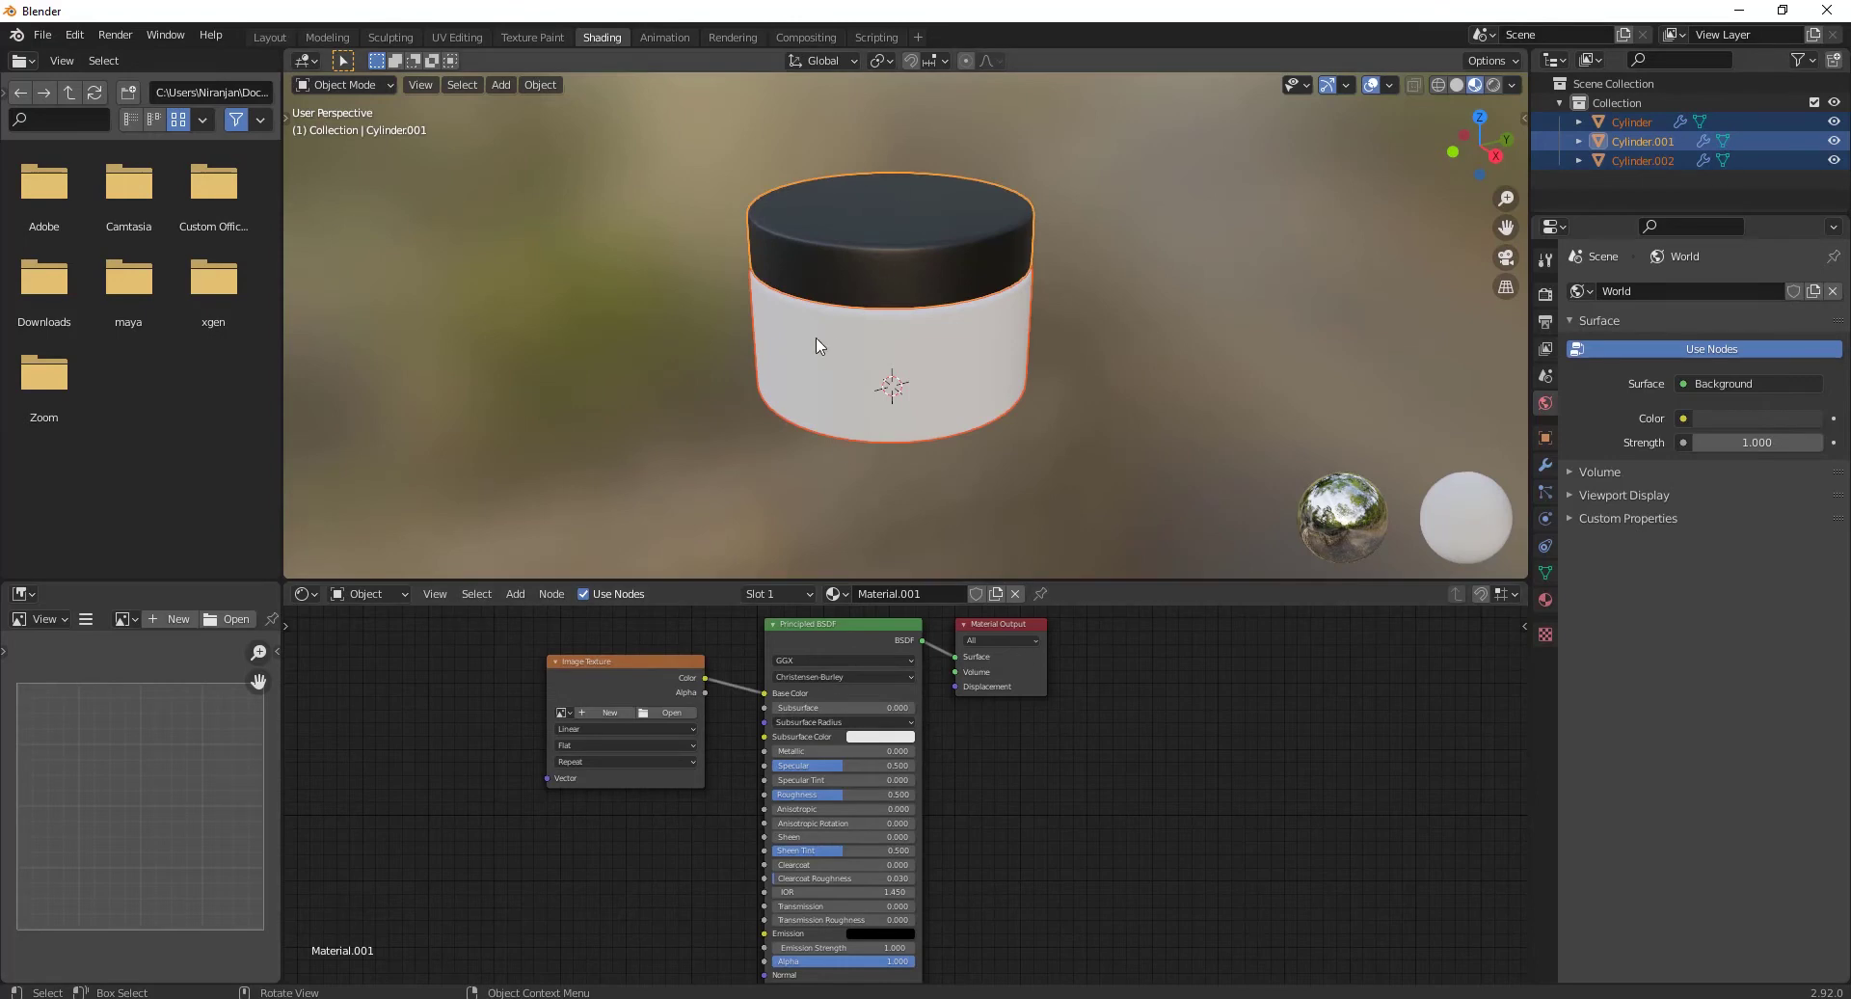
middle_drag(909, 403, 1053, 372)
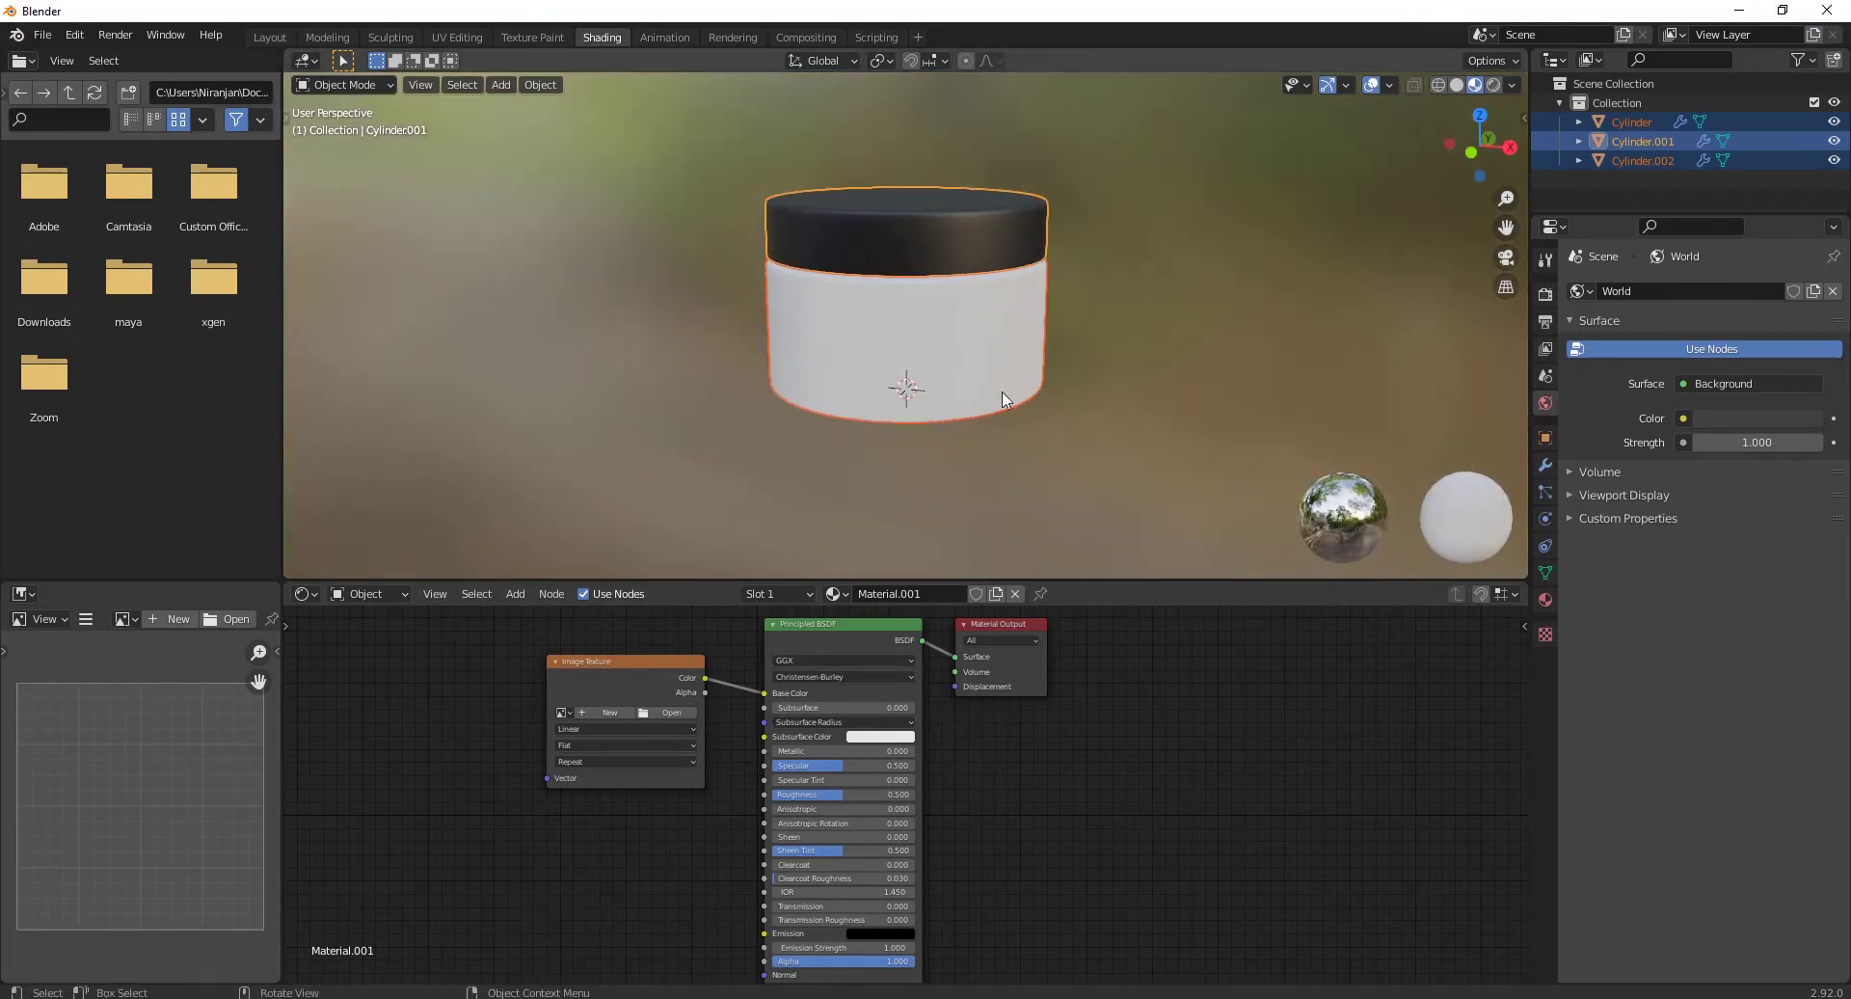
key(ctrl+z)
click(979, 314)
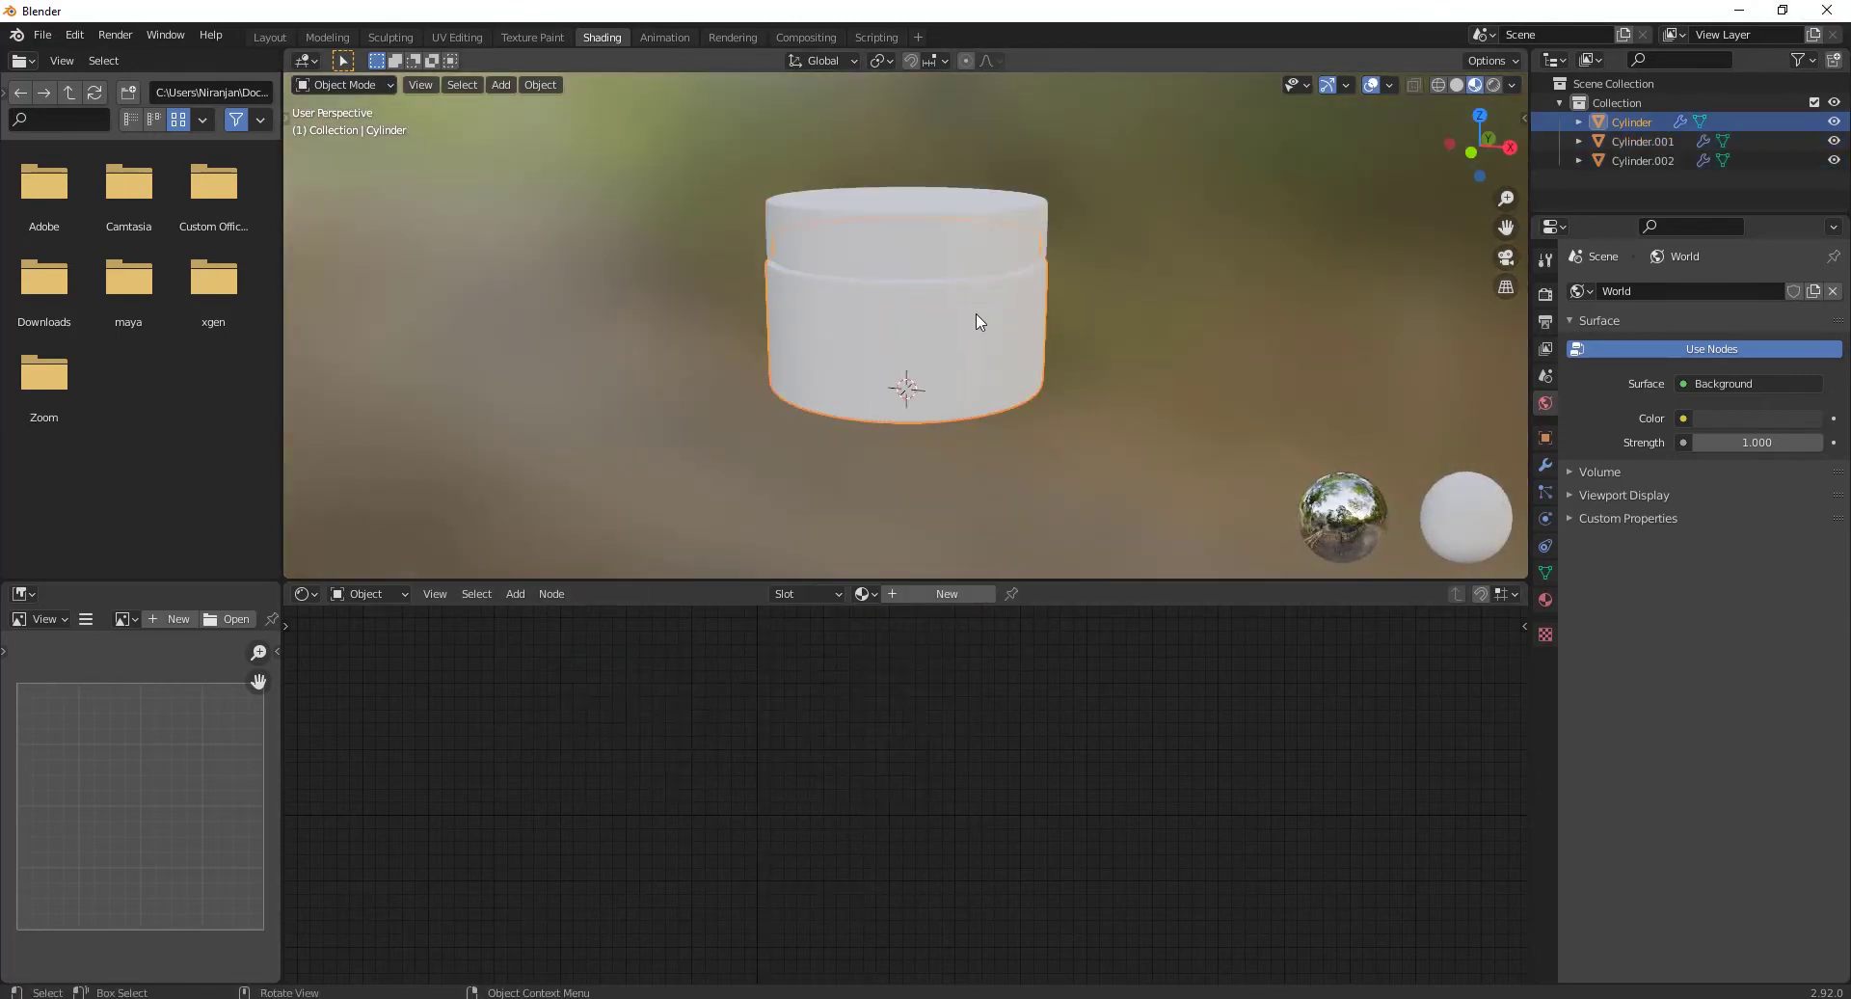
shift+click(979, 314)
shift+click(958, 245)
shift+click(953, 261)
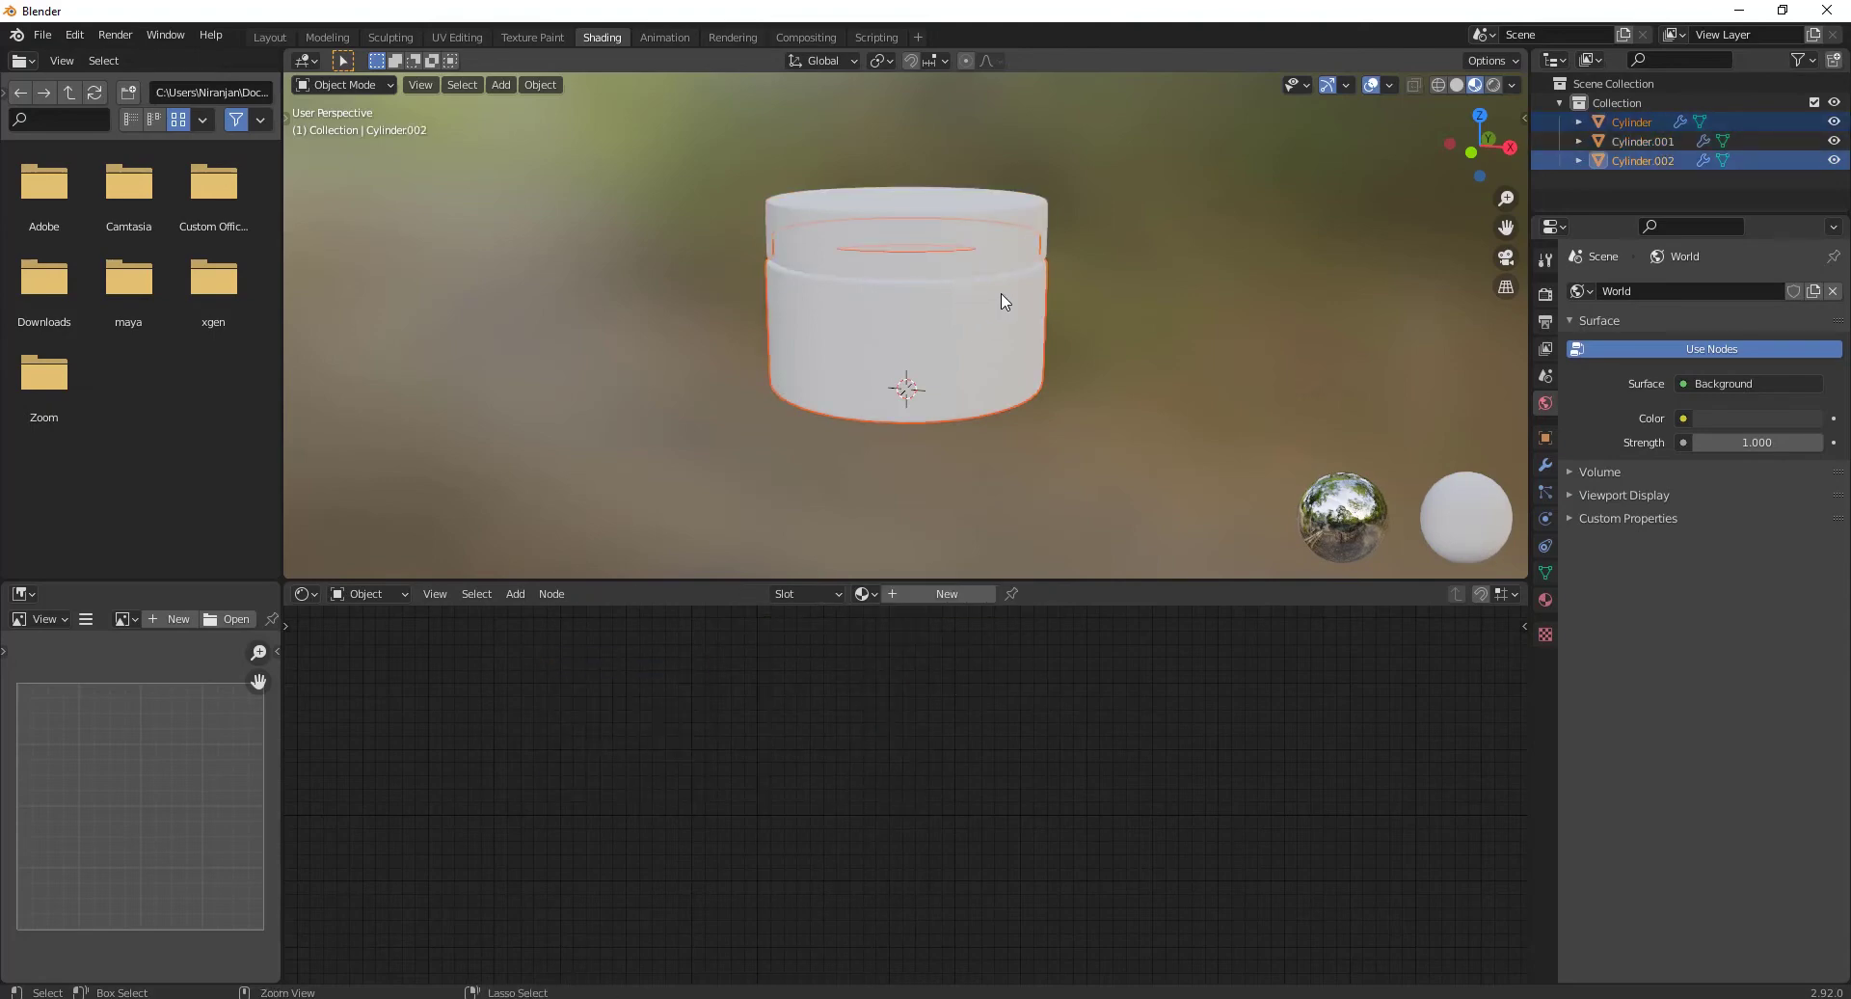
Step: Delete the leftover cylinder and join the lid and body into one object with Ctrl+J
key(Delete)
click(459, 37)
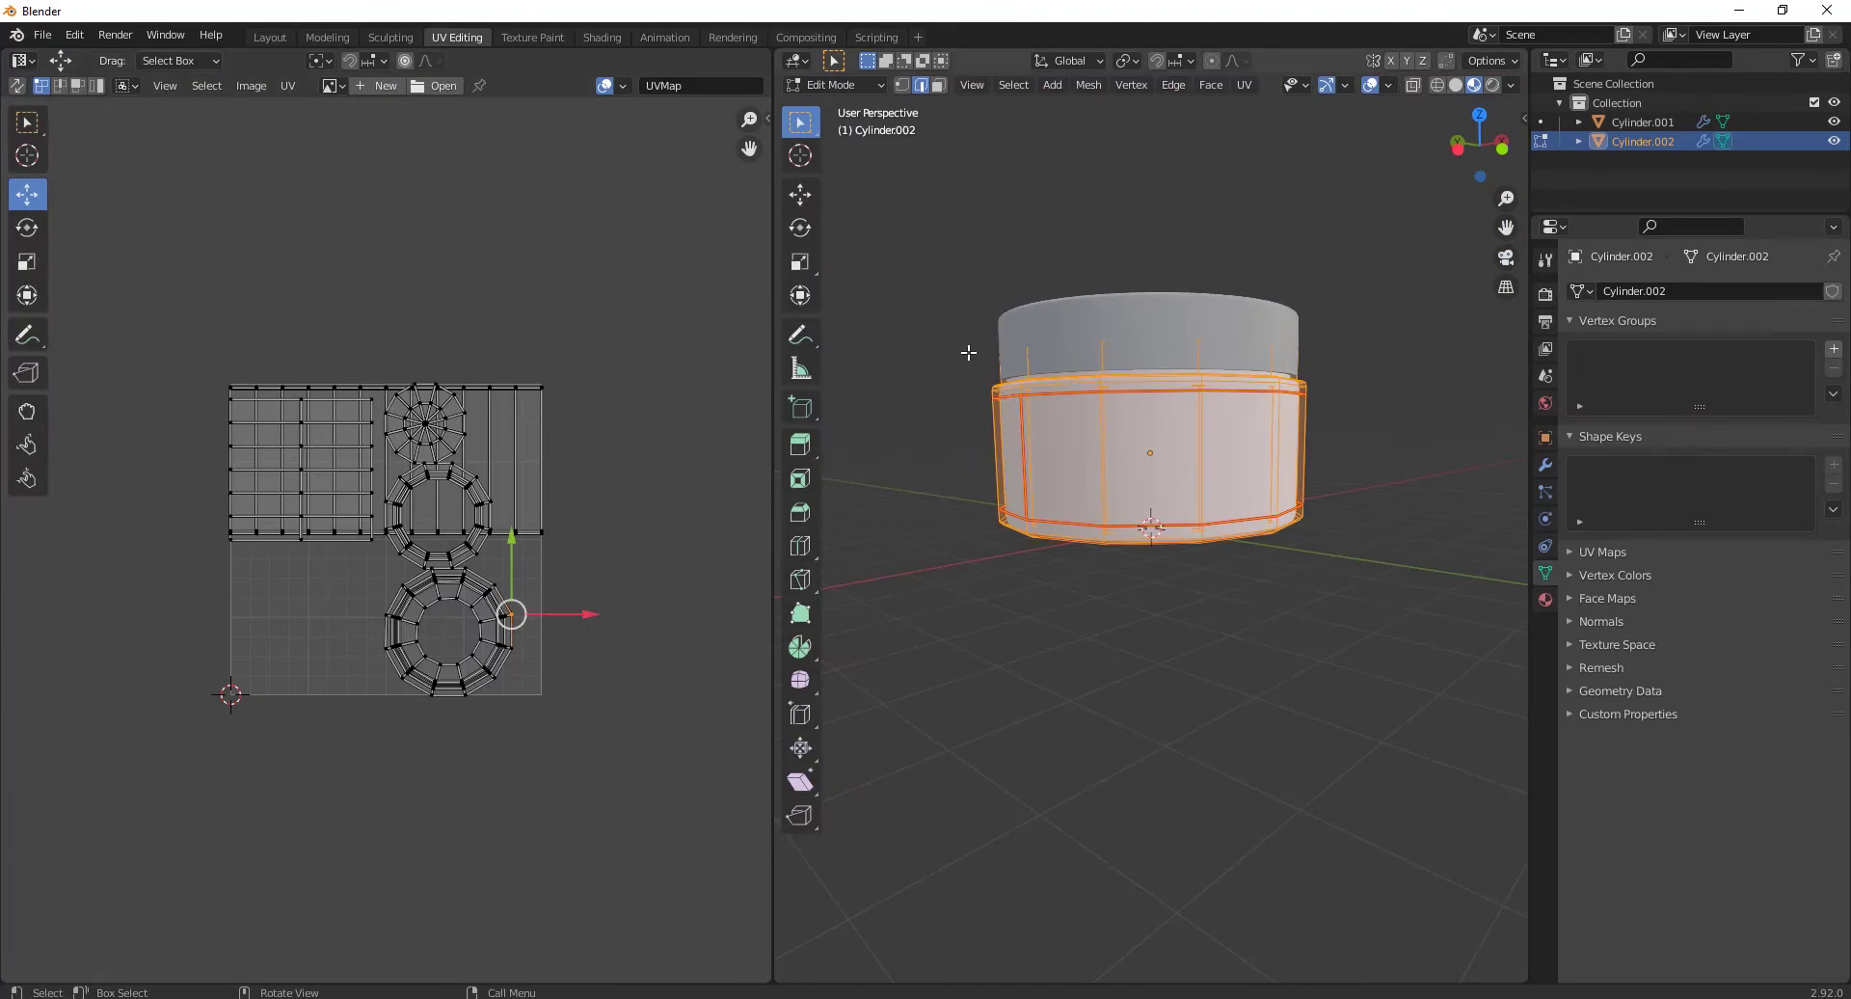
click(1065, 303)
key(Tab)
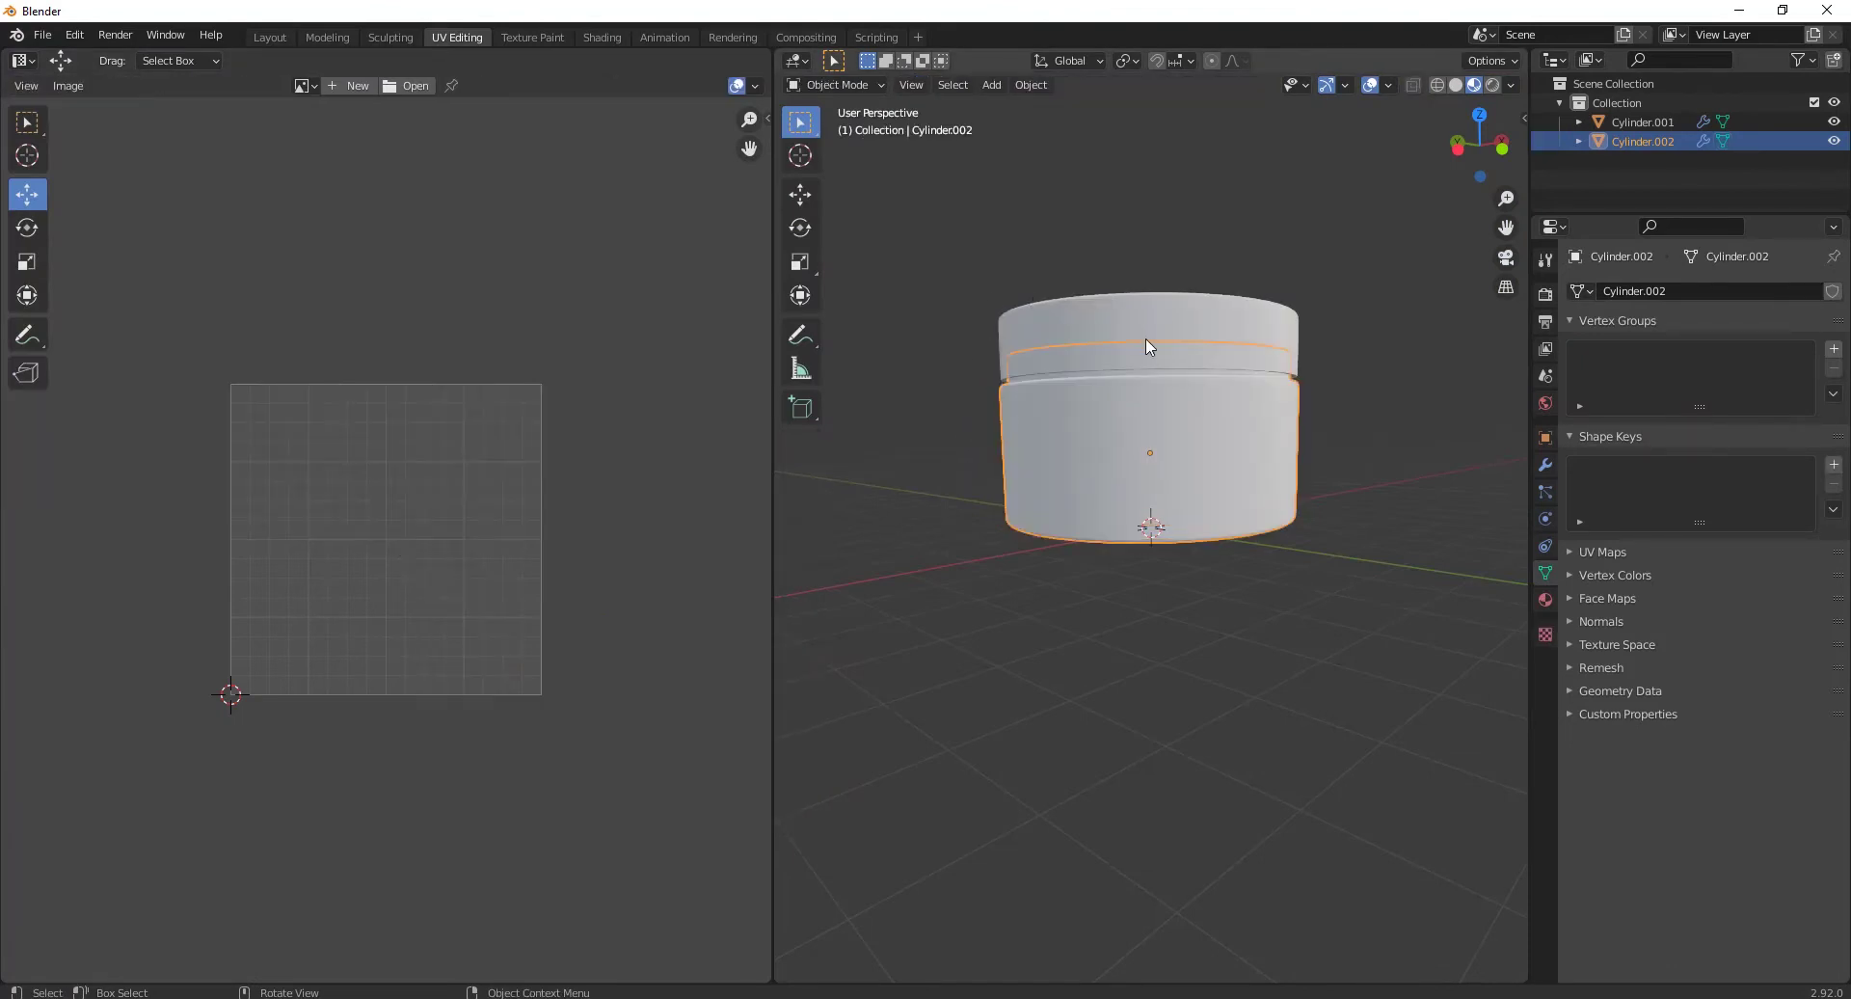
click(1074, 309)
shift+click(1103, 420)
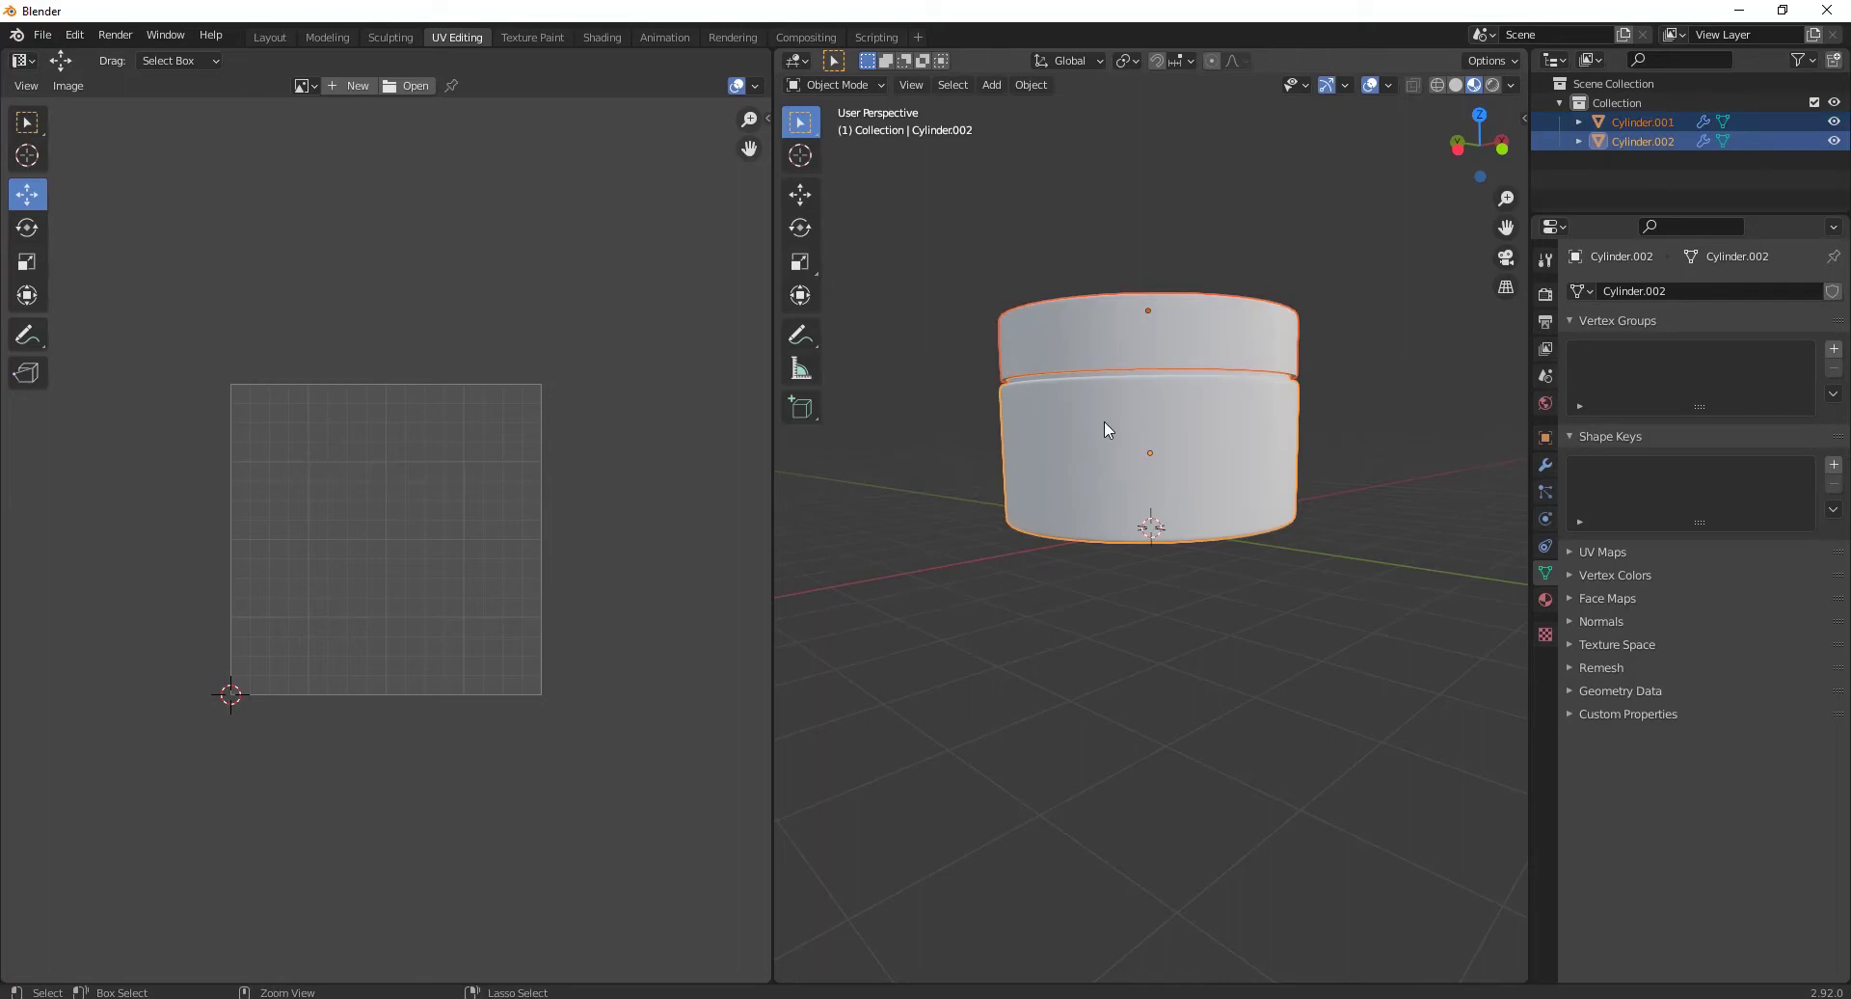
key(ctrl+j)
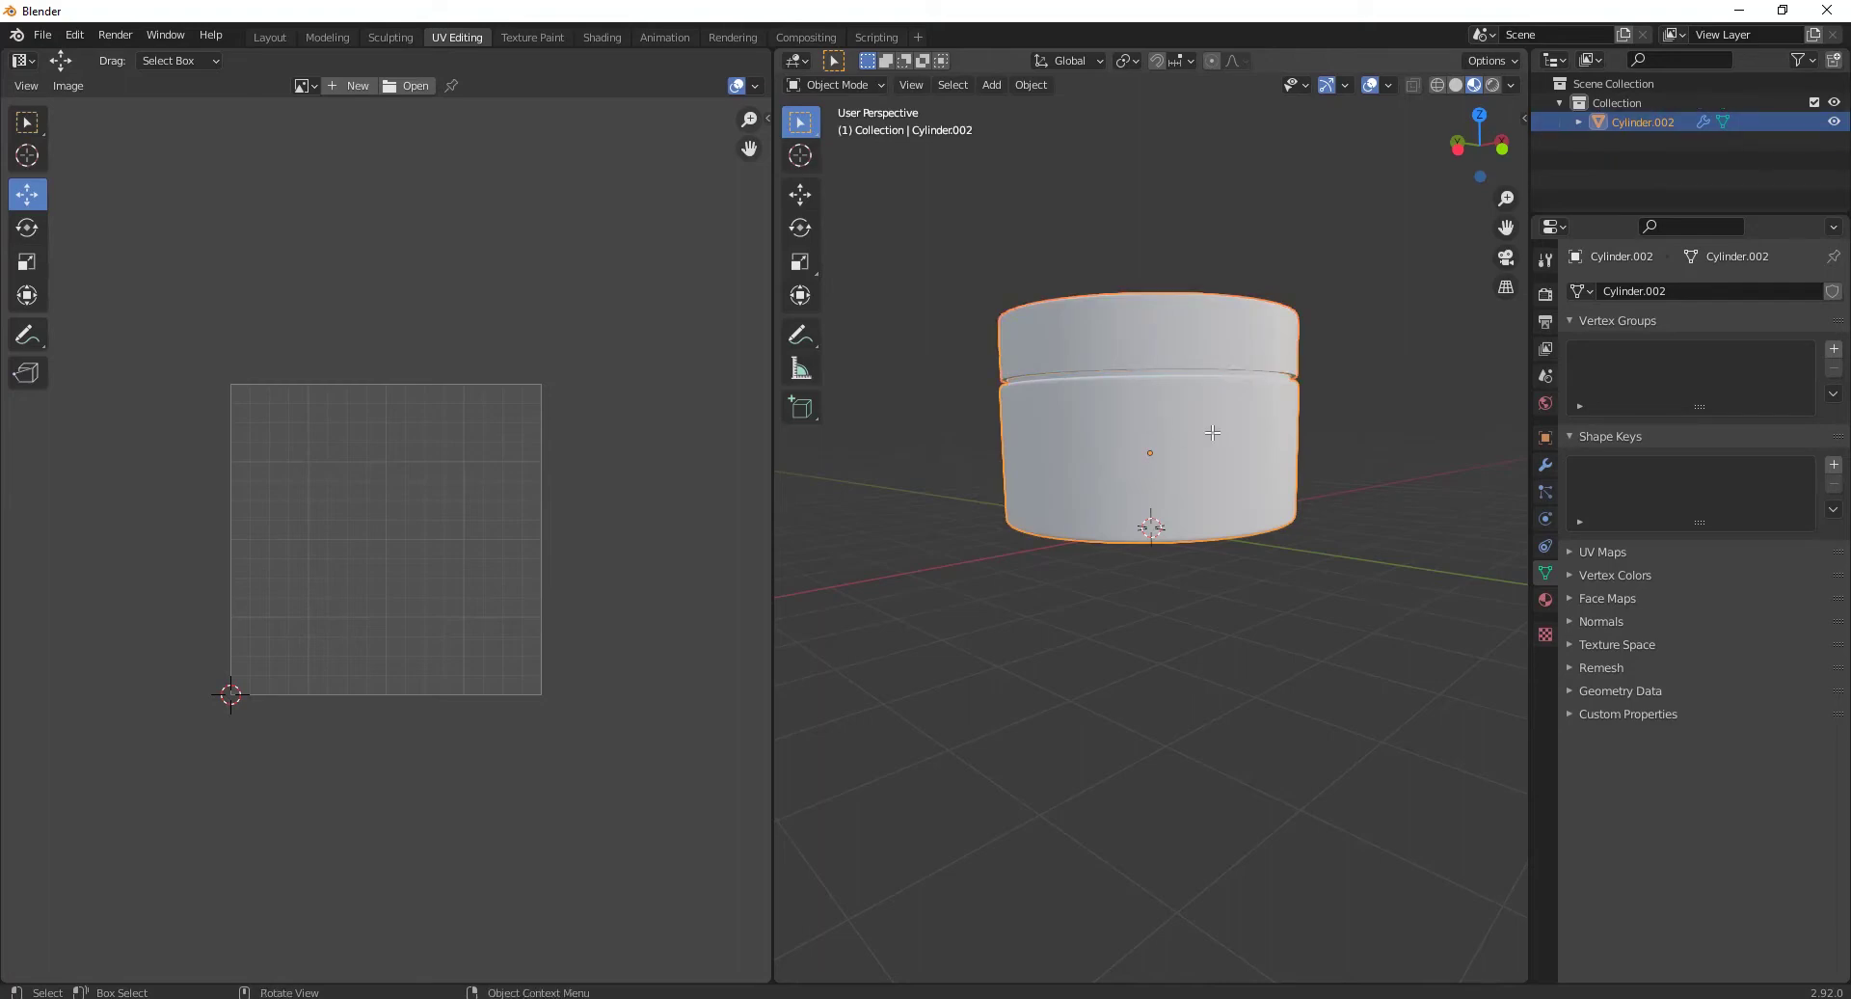
Step: Unwrap the joined jar mesh into UV islands and return to the Shading workspace
key(Tab)
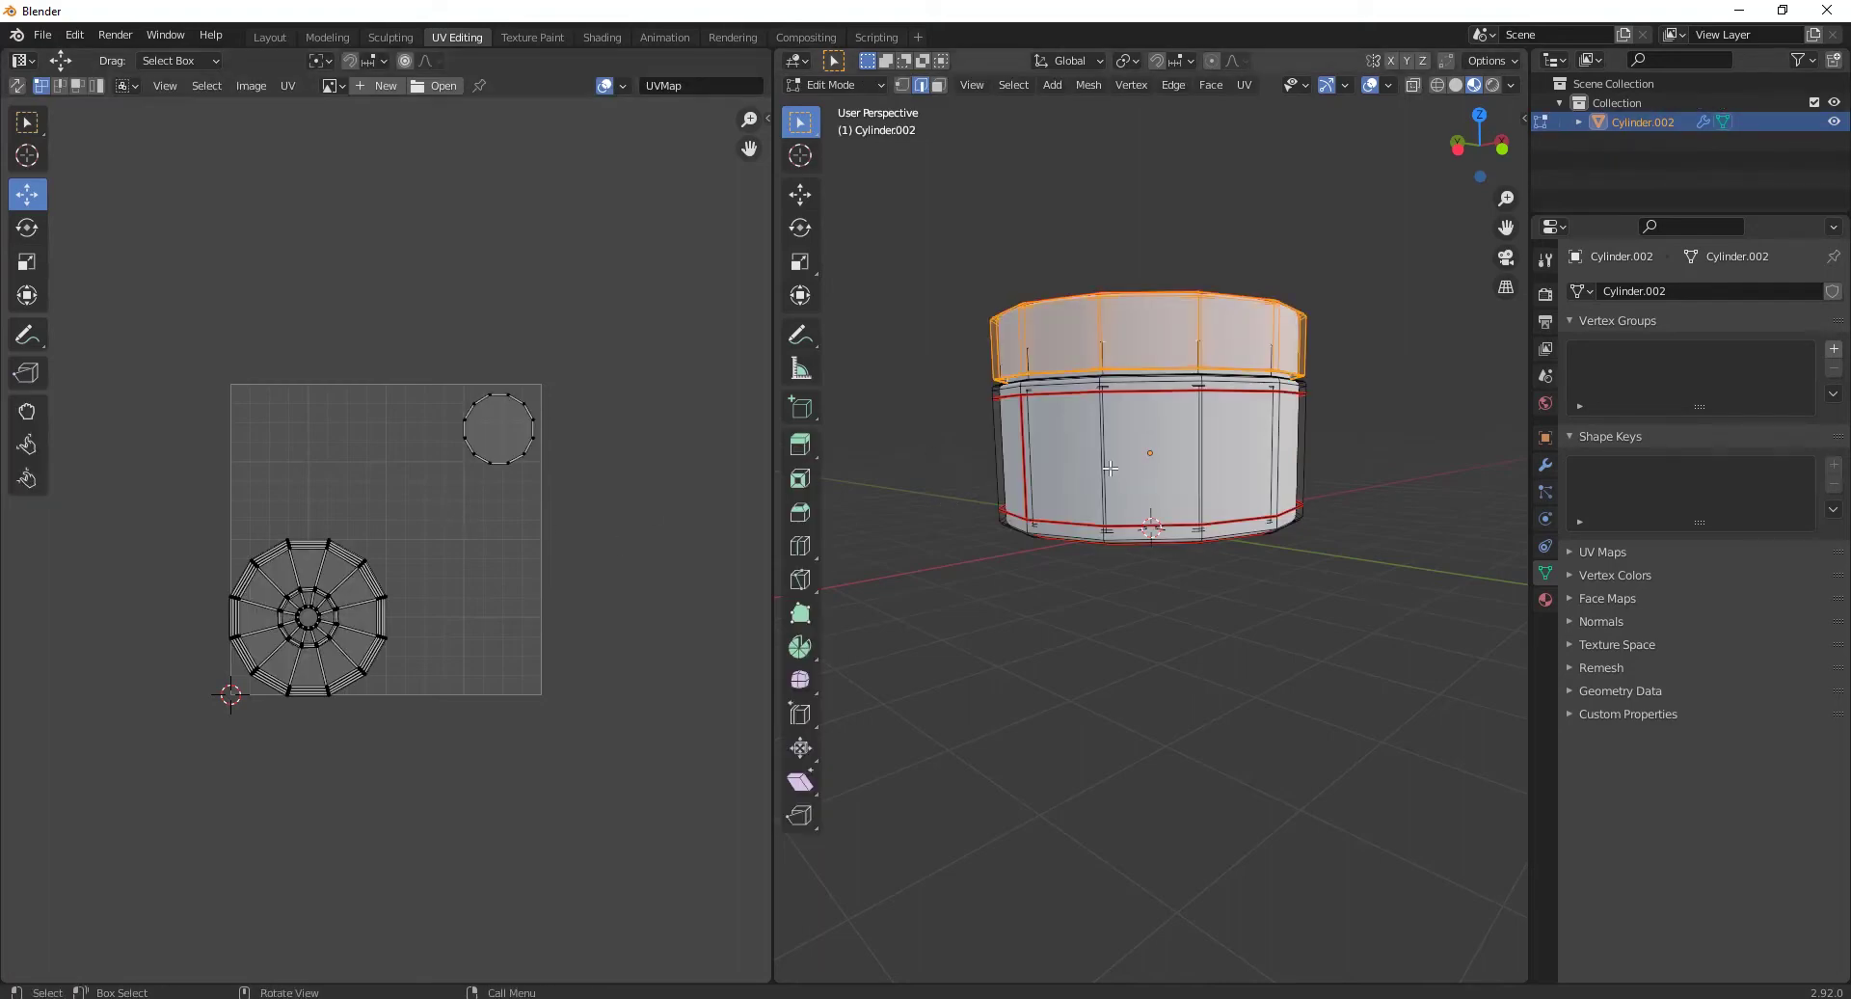
key(a)
right_click(487, 559)
click(487, 559)
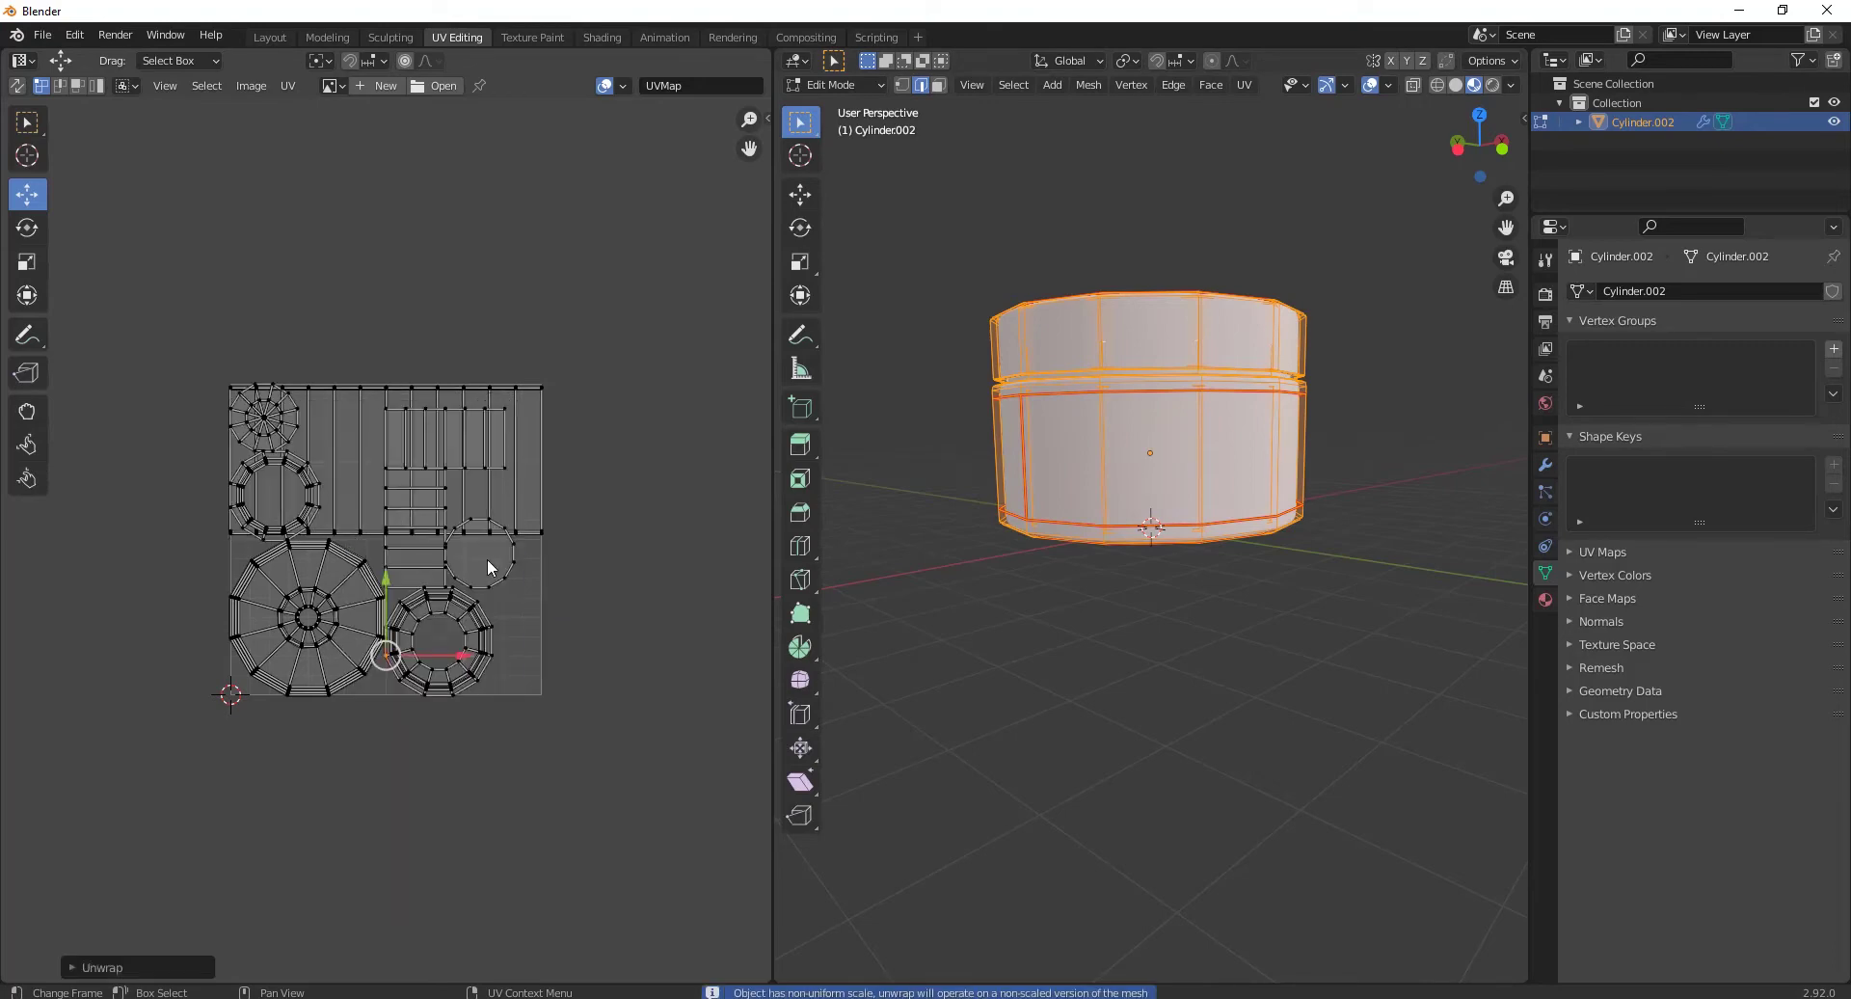
middle_drag(390, 582, 406, 592)
scroll(406, 592, up, 2)
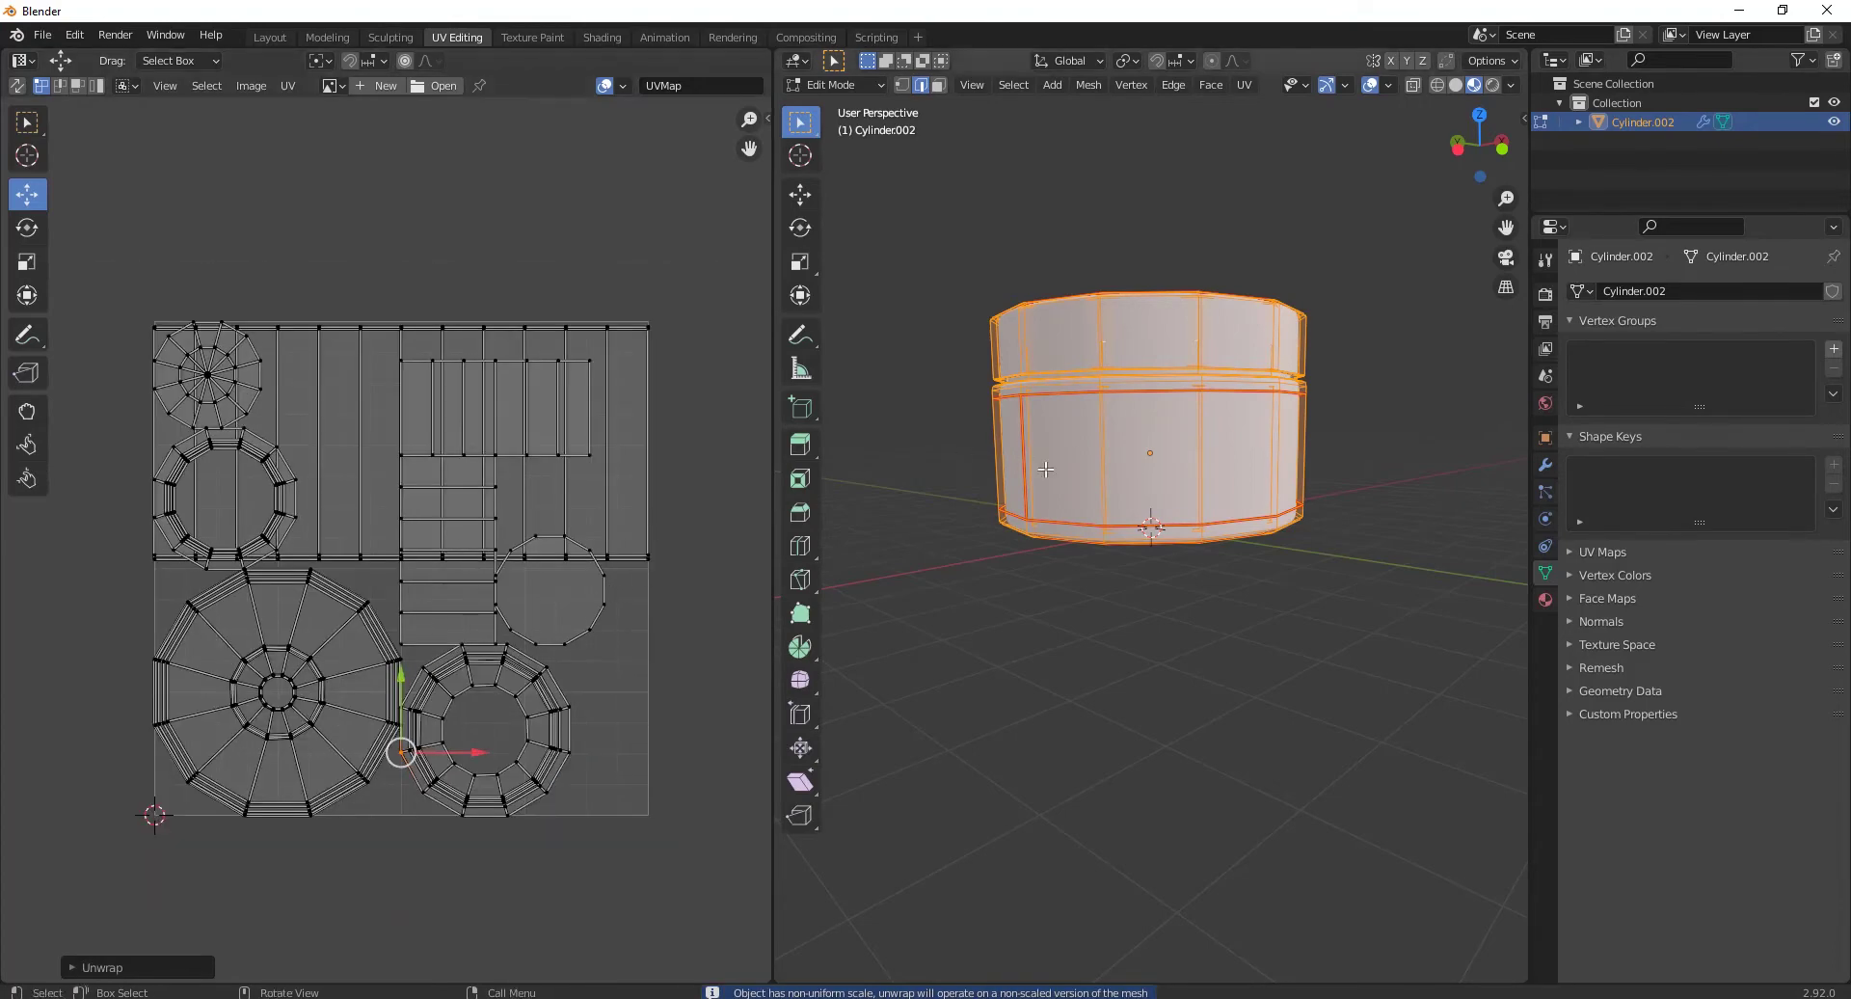
middle_drag(1102, 466, 1084, 257)
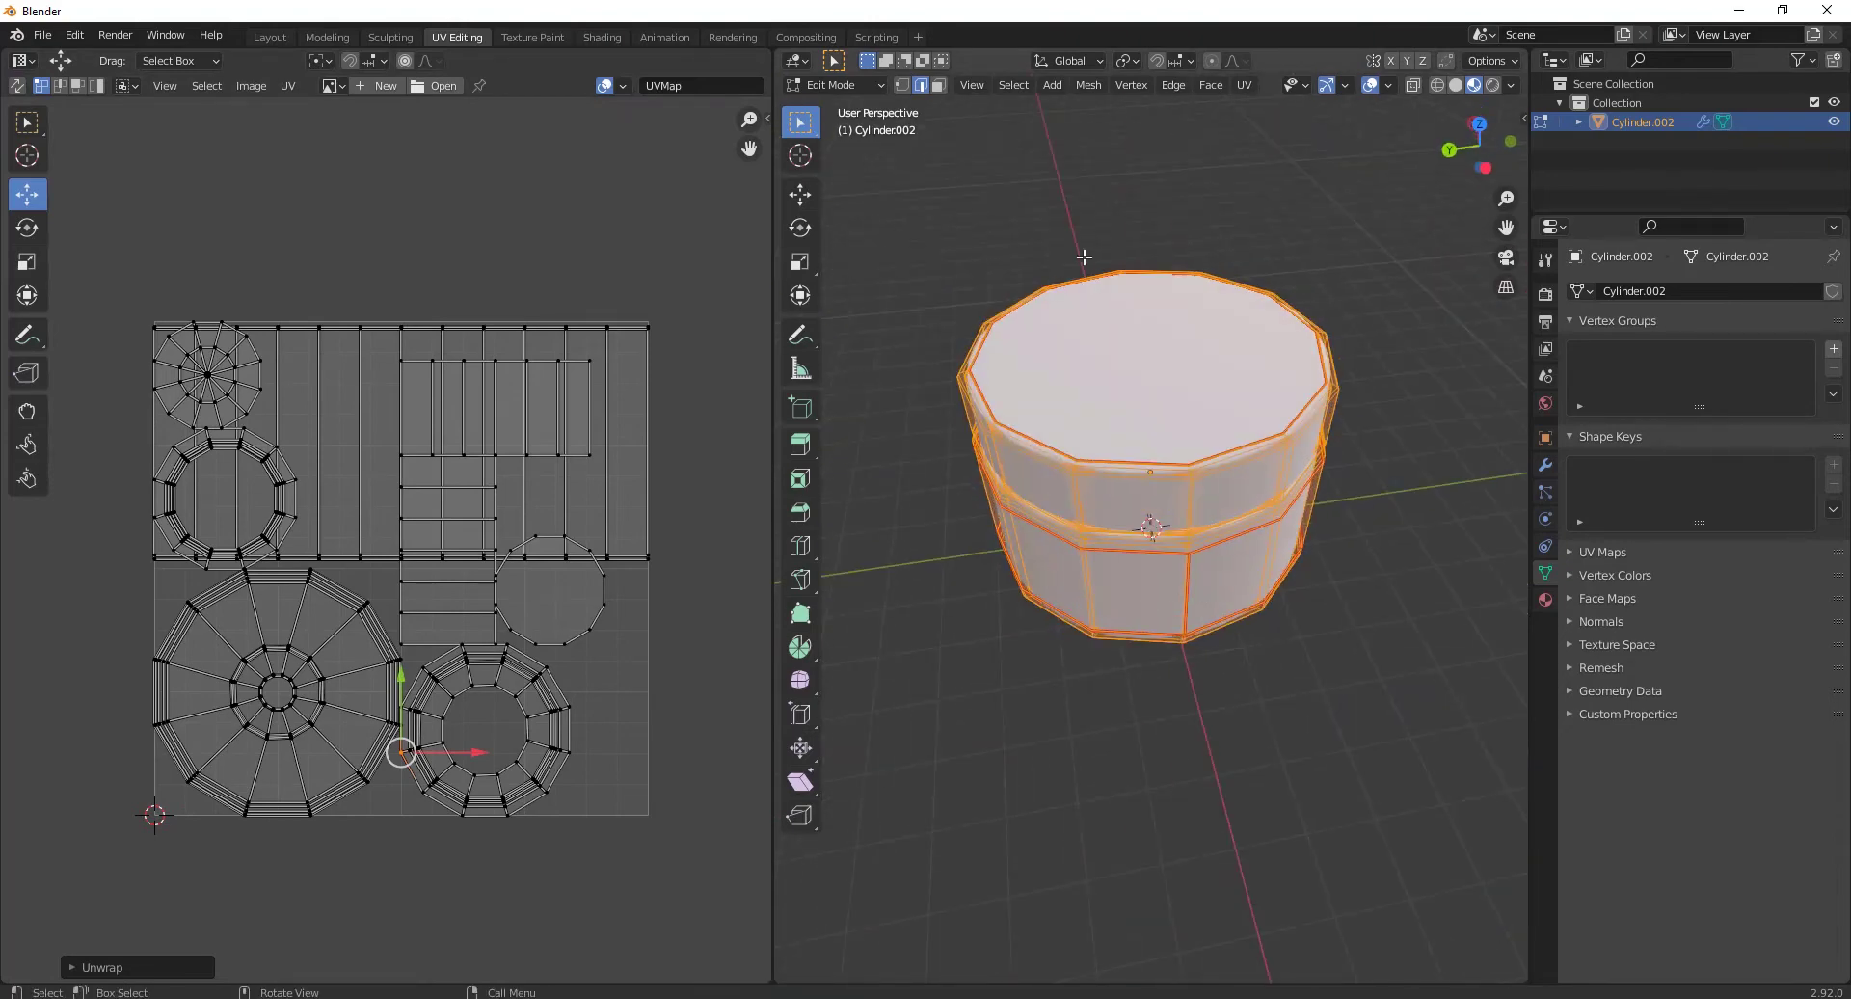
click(610, 37)
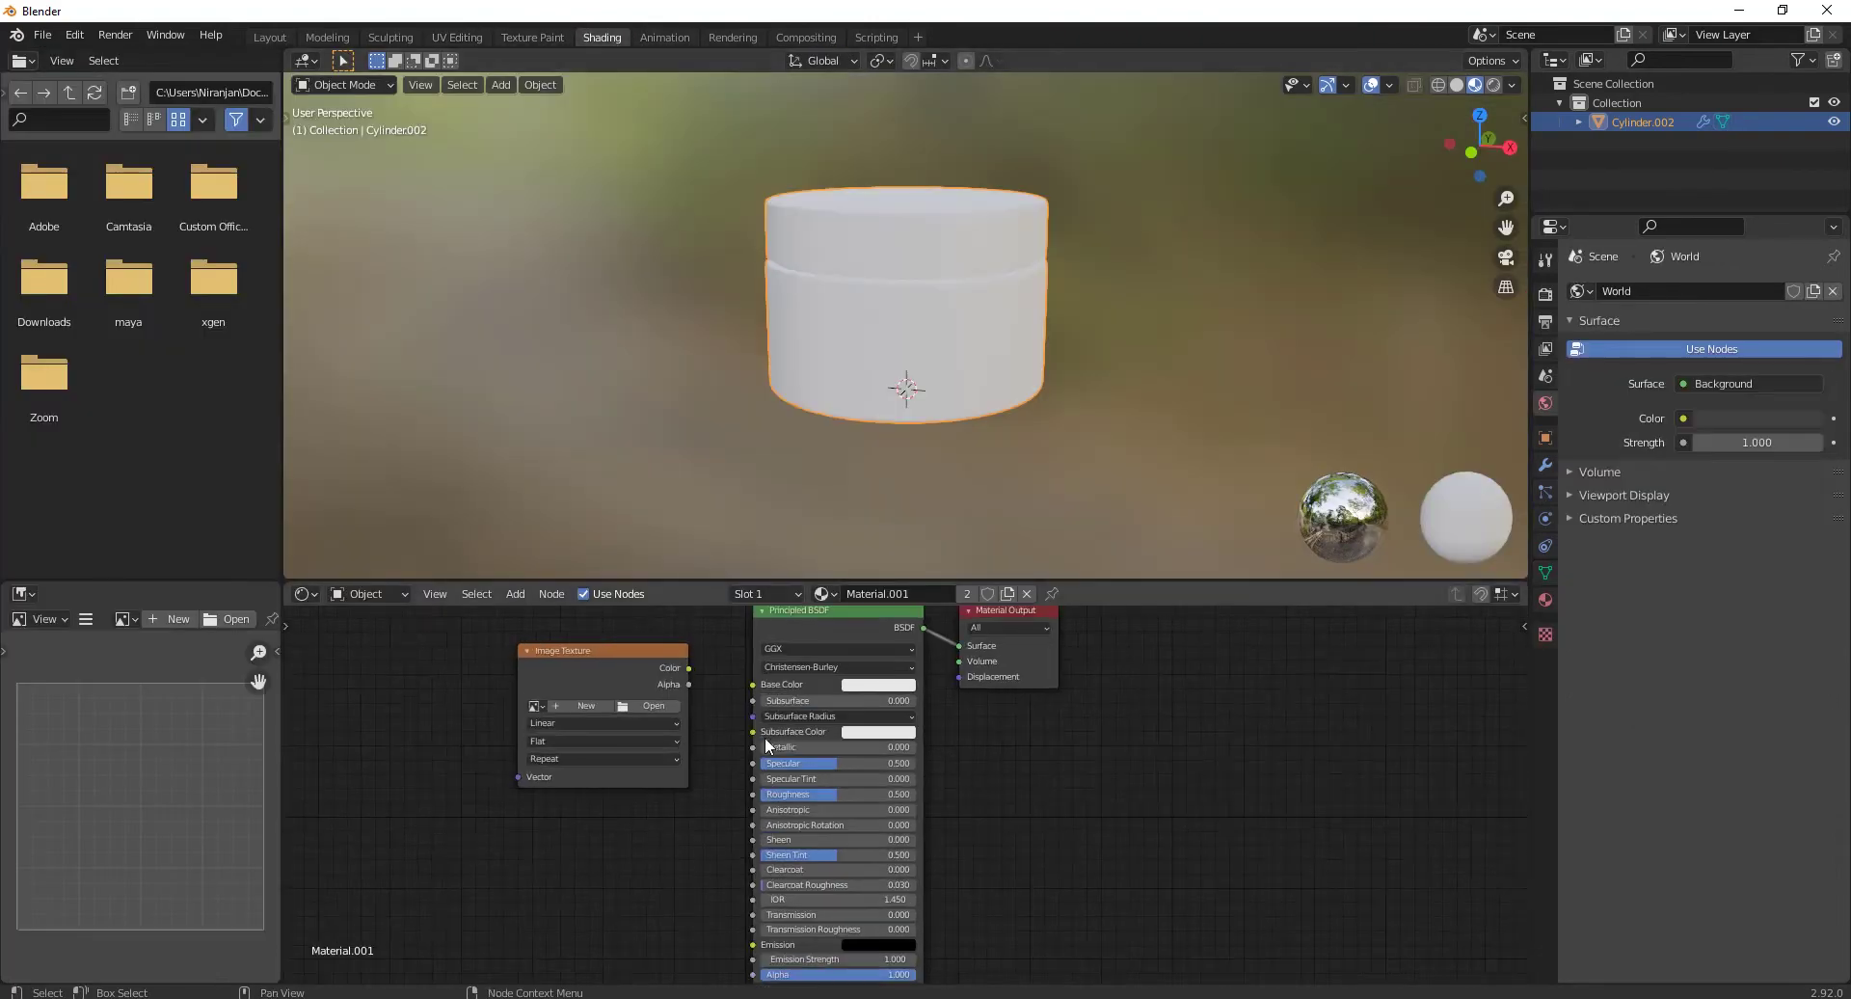
Step: Link the Image Texture to Base Color, load Desktop/my drawings/lebels/shaving cream.jpg, and view the UV layout
drag(672, 658, 740, 678)
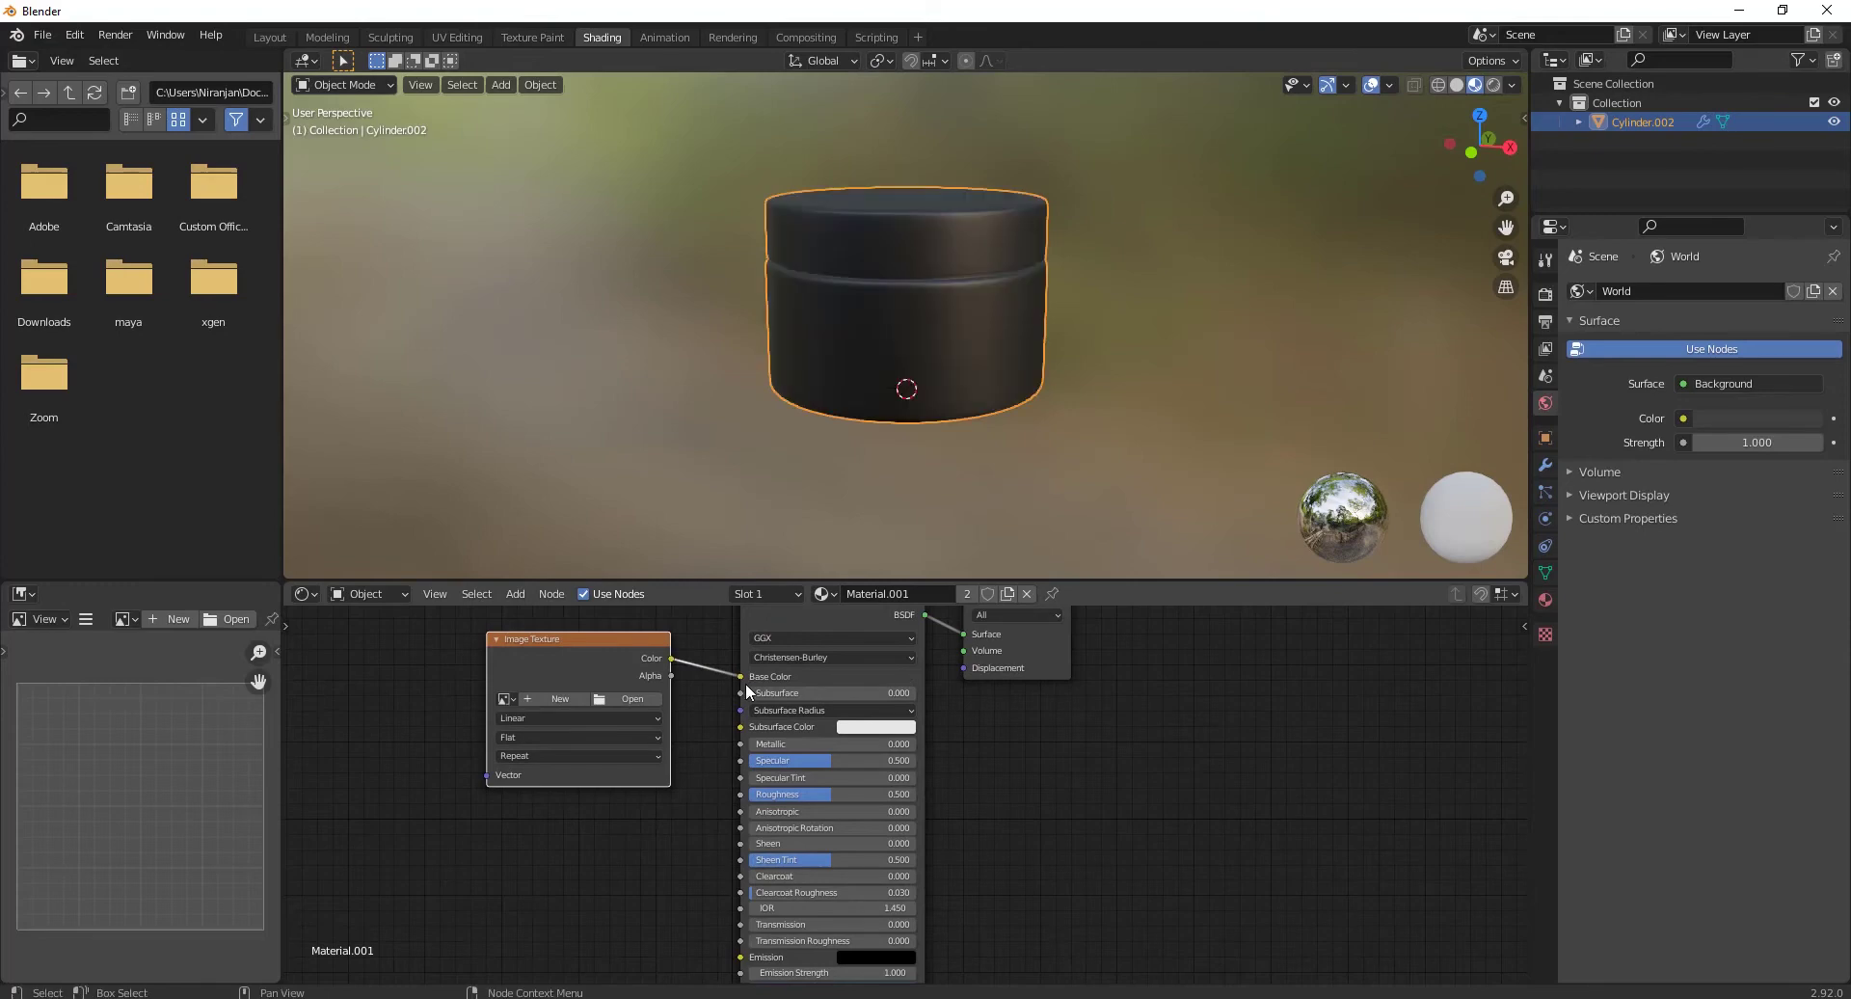
middle_drag(883, 367, 841, 302)
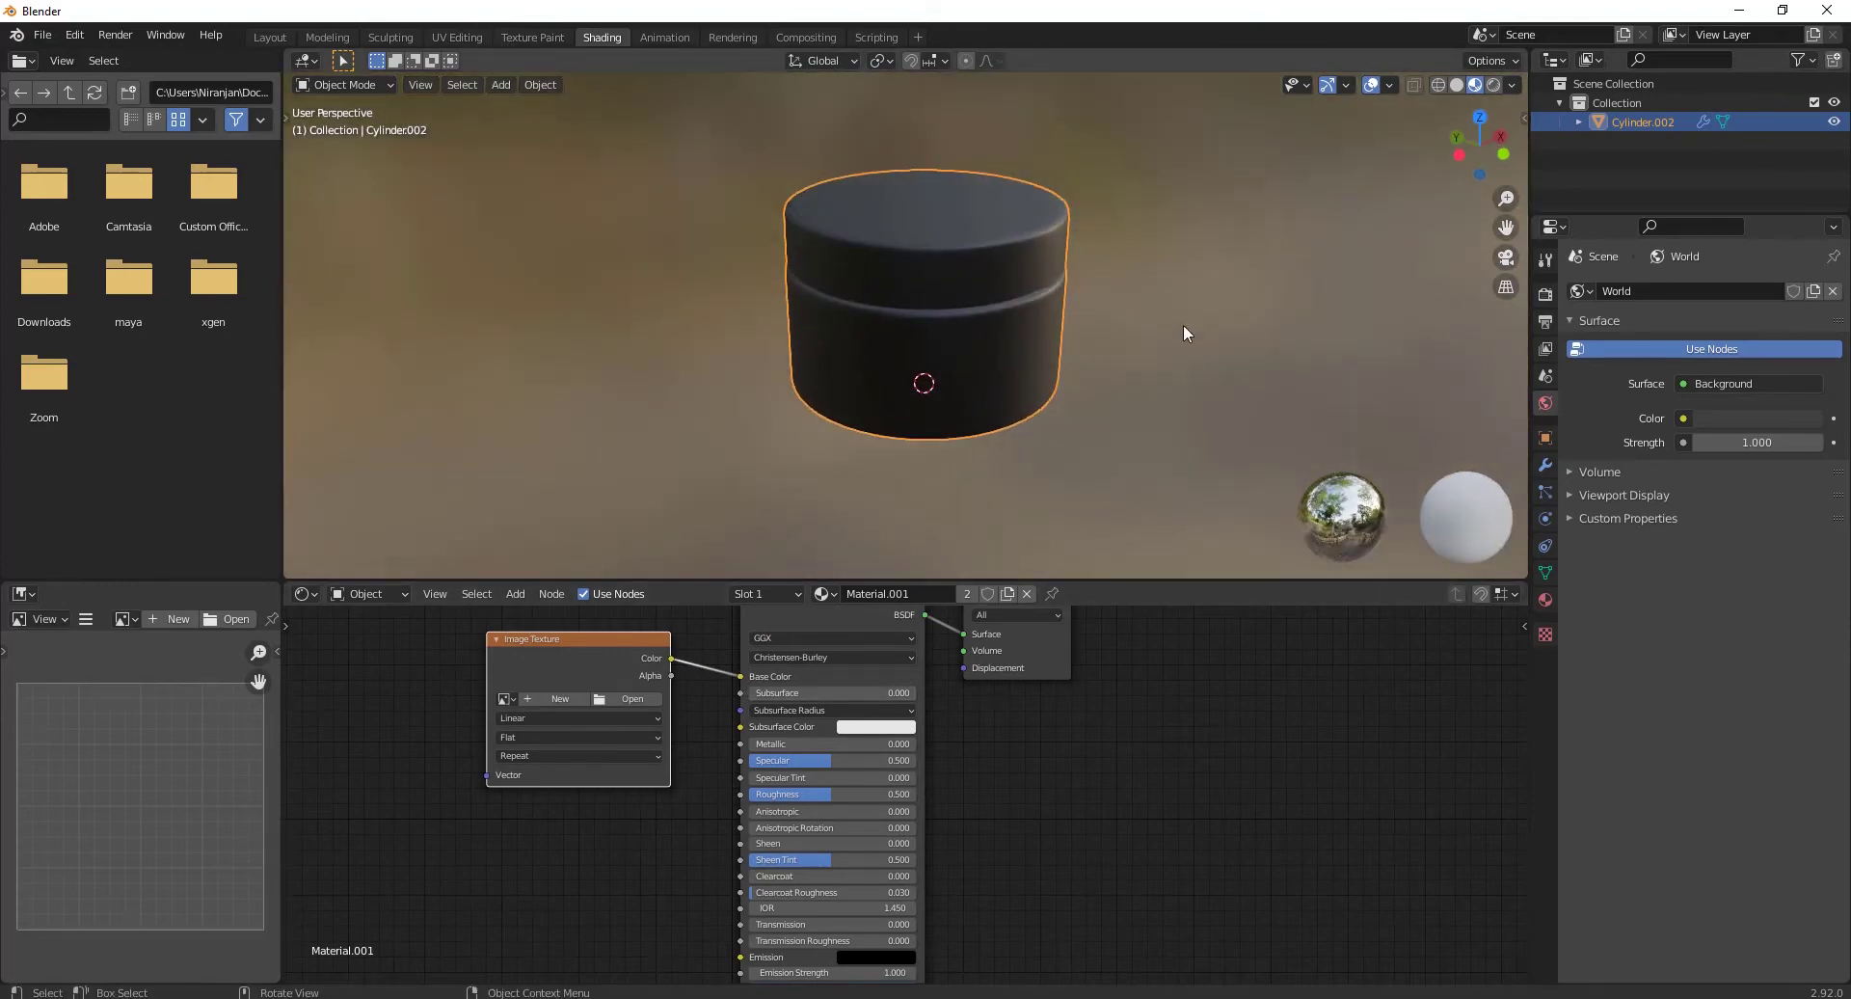
click(629, 697)
click(482, 434)
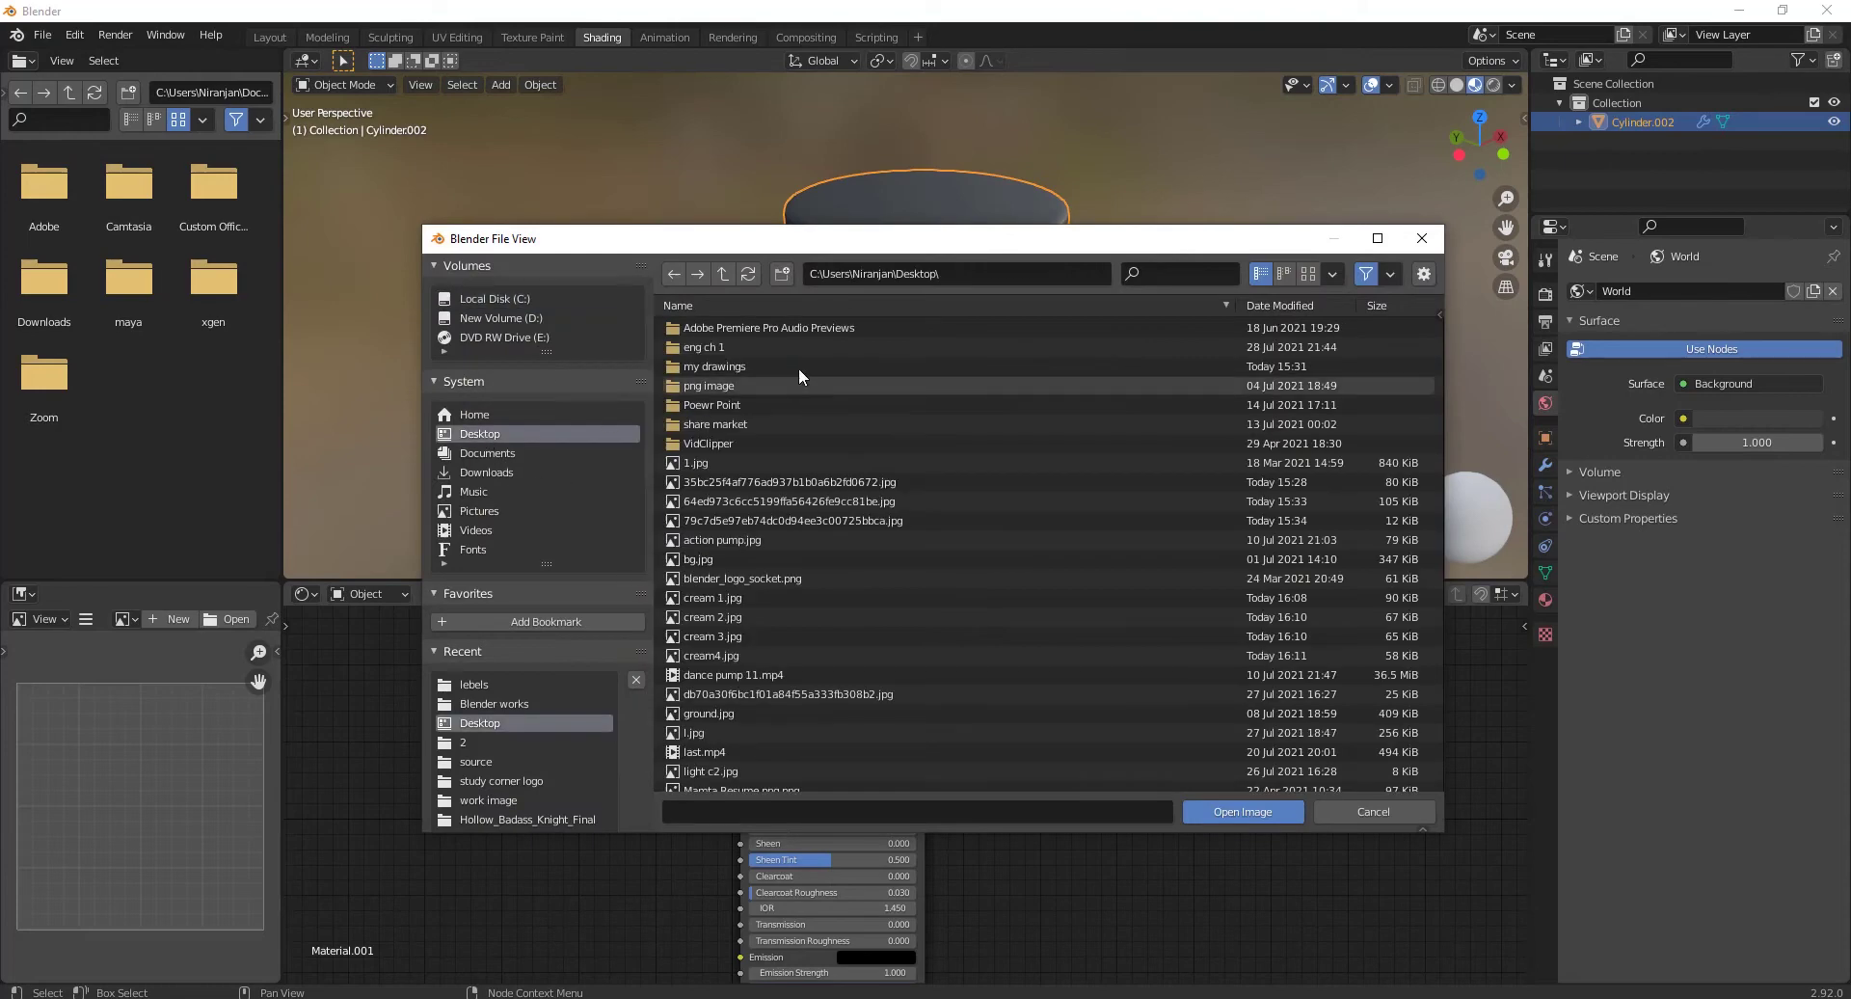
double_click(716, 364)
double_click(704, 330)
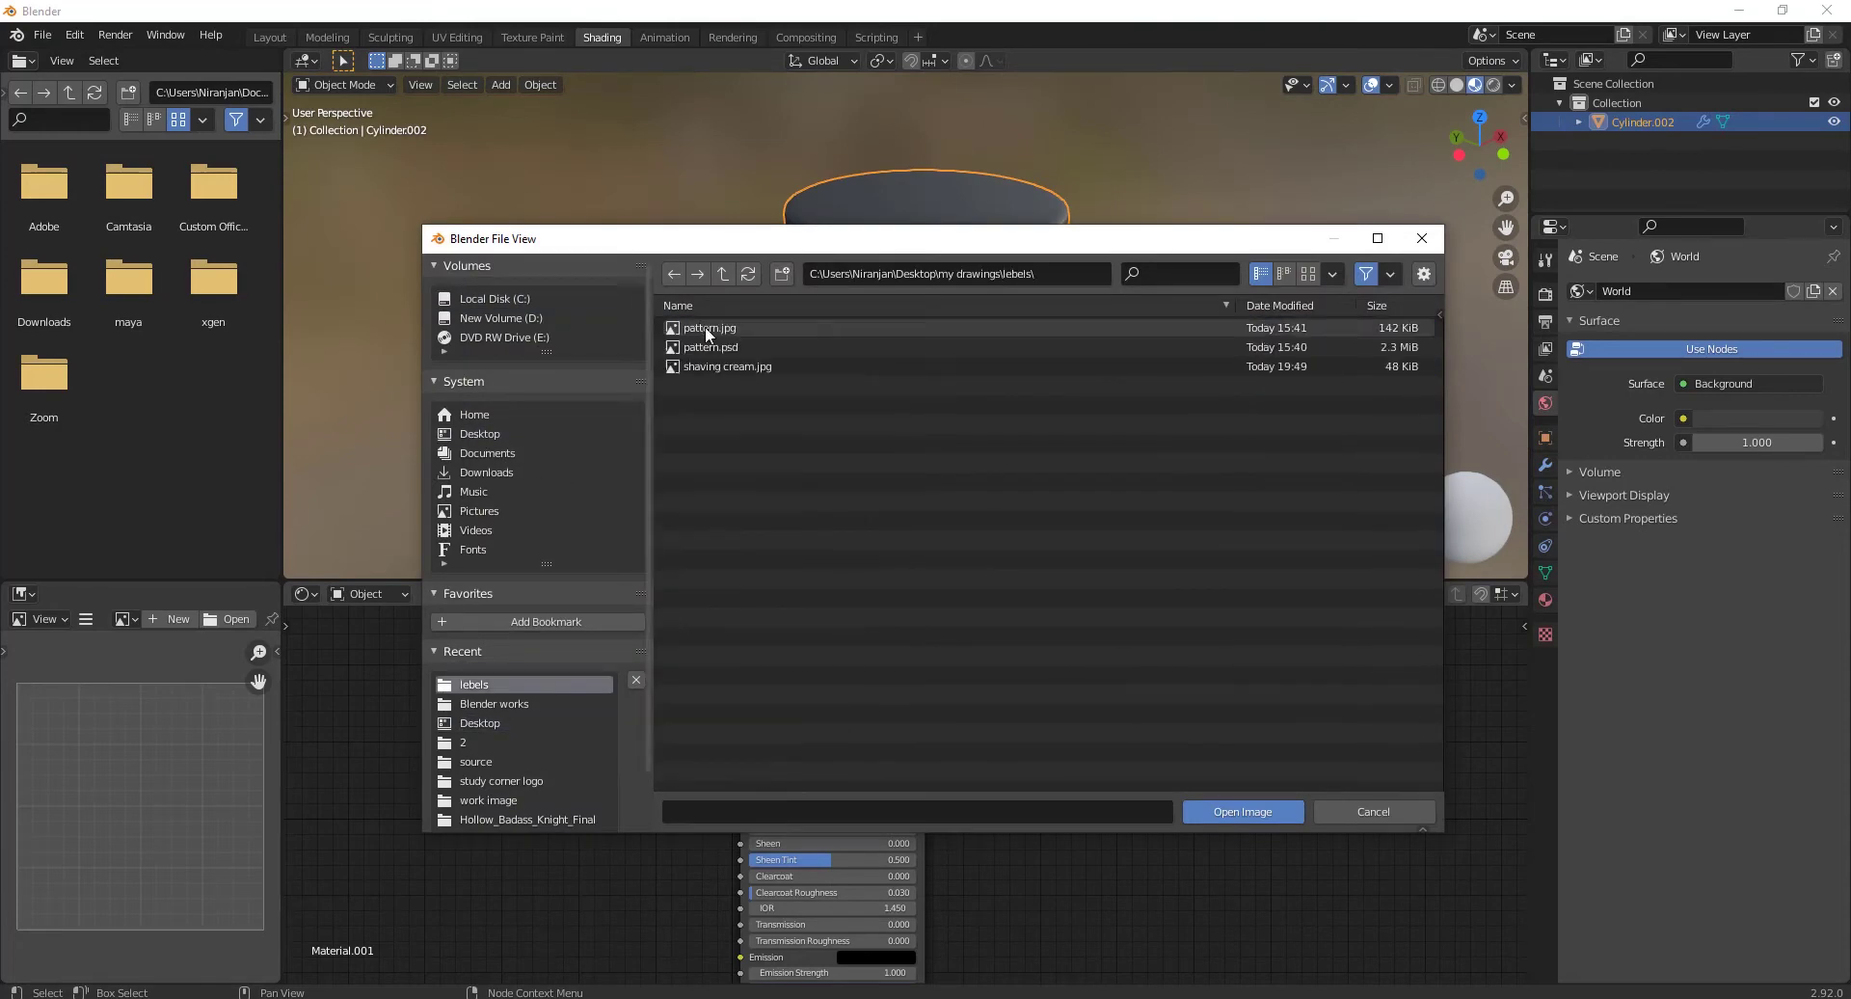
double_click(719, 365)
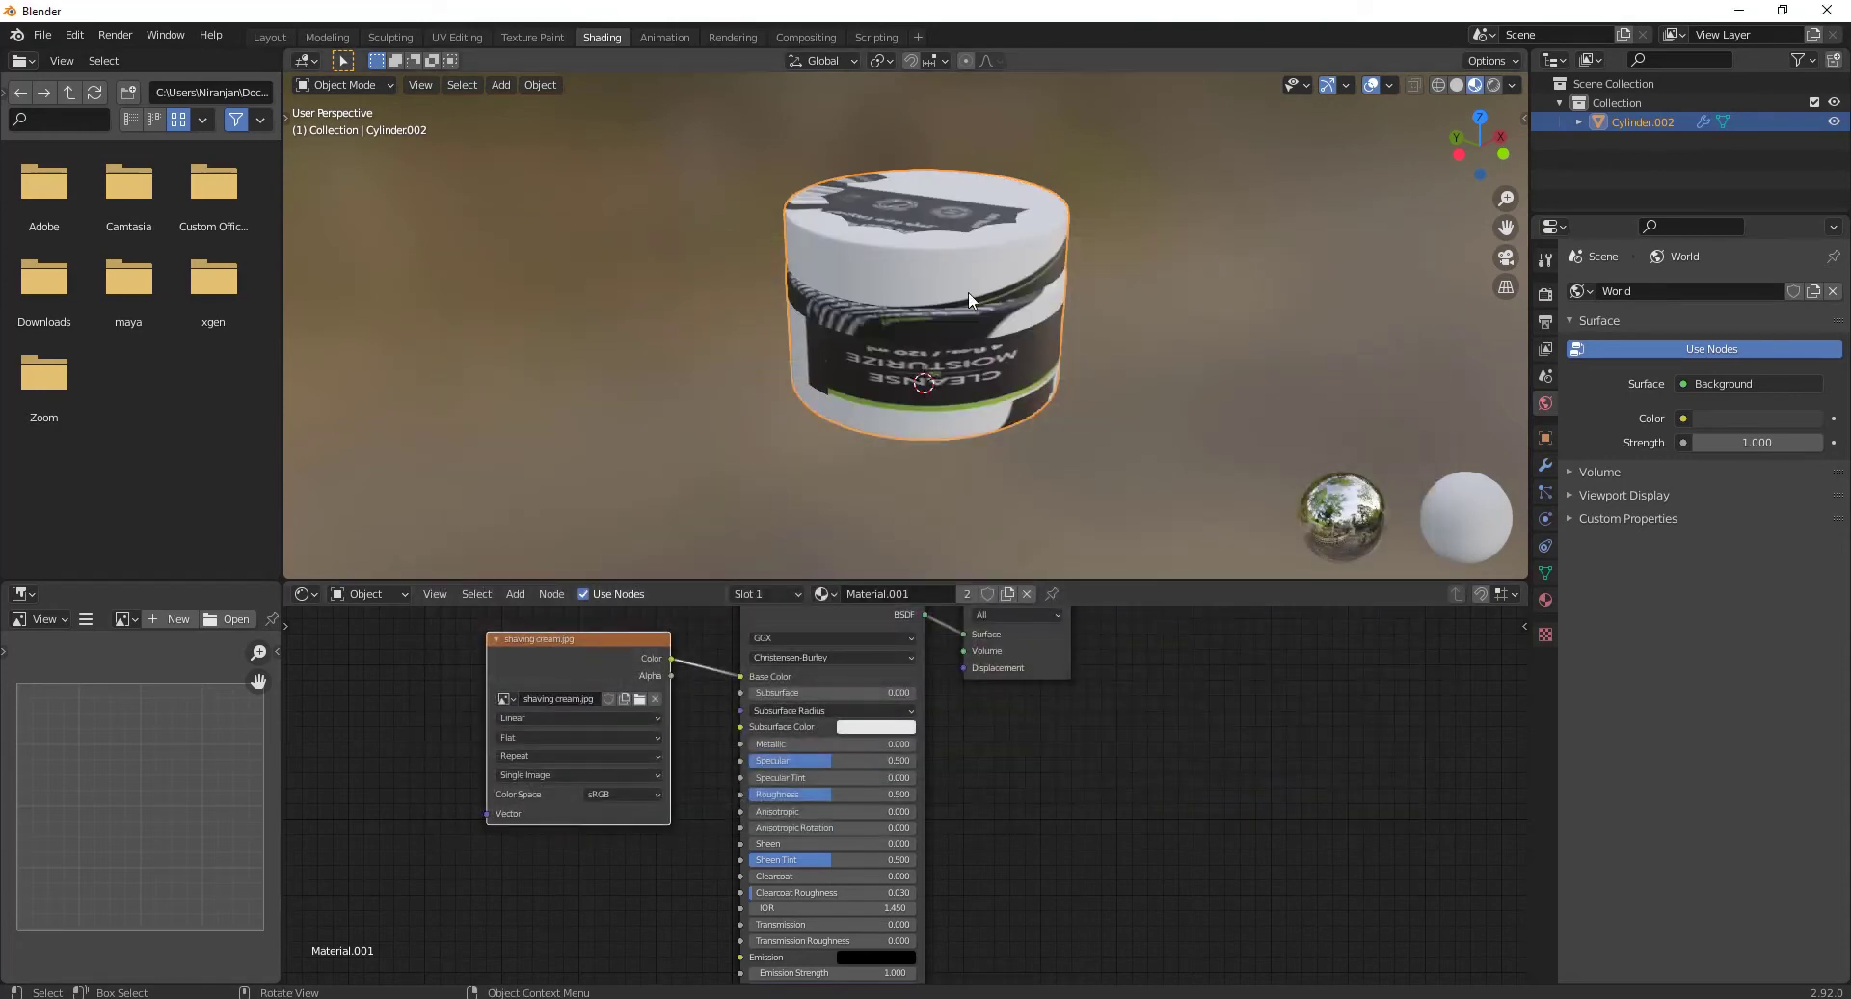
middle_drag(964, 405, 979, 241)
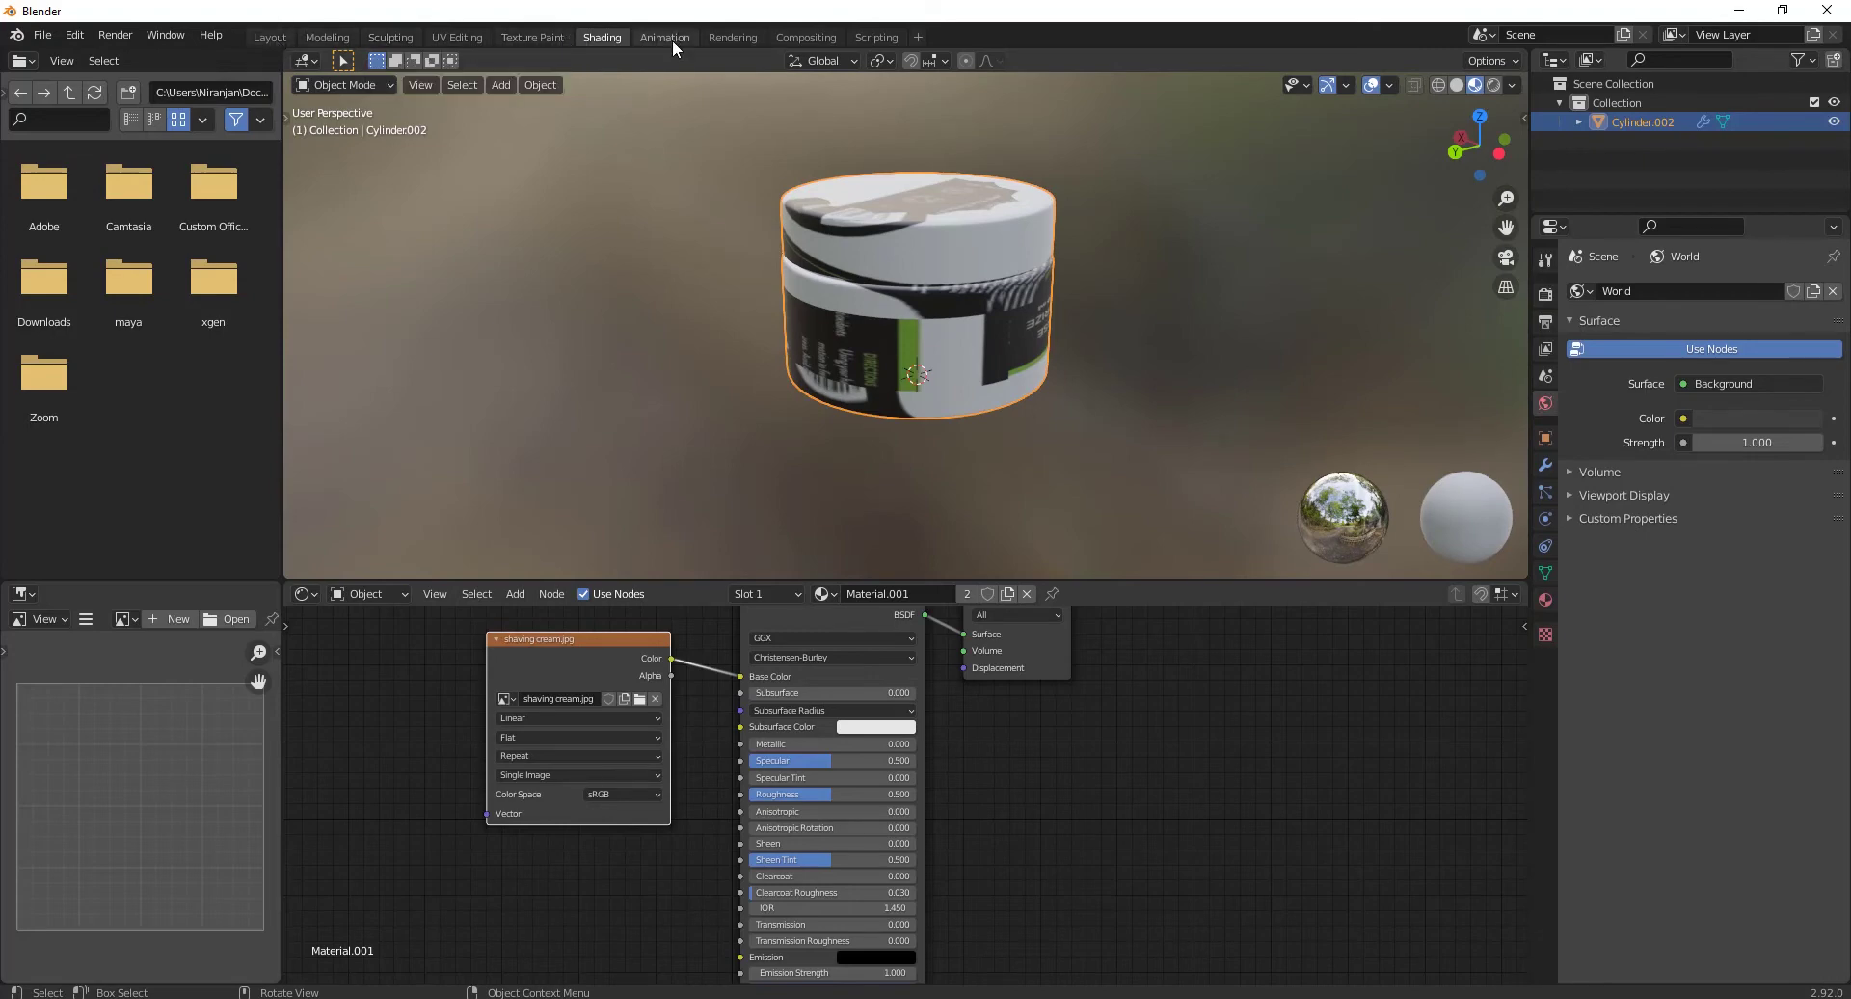
click(483, 35)
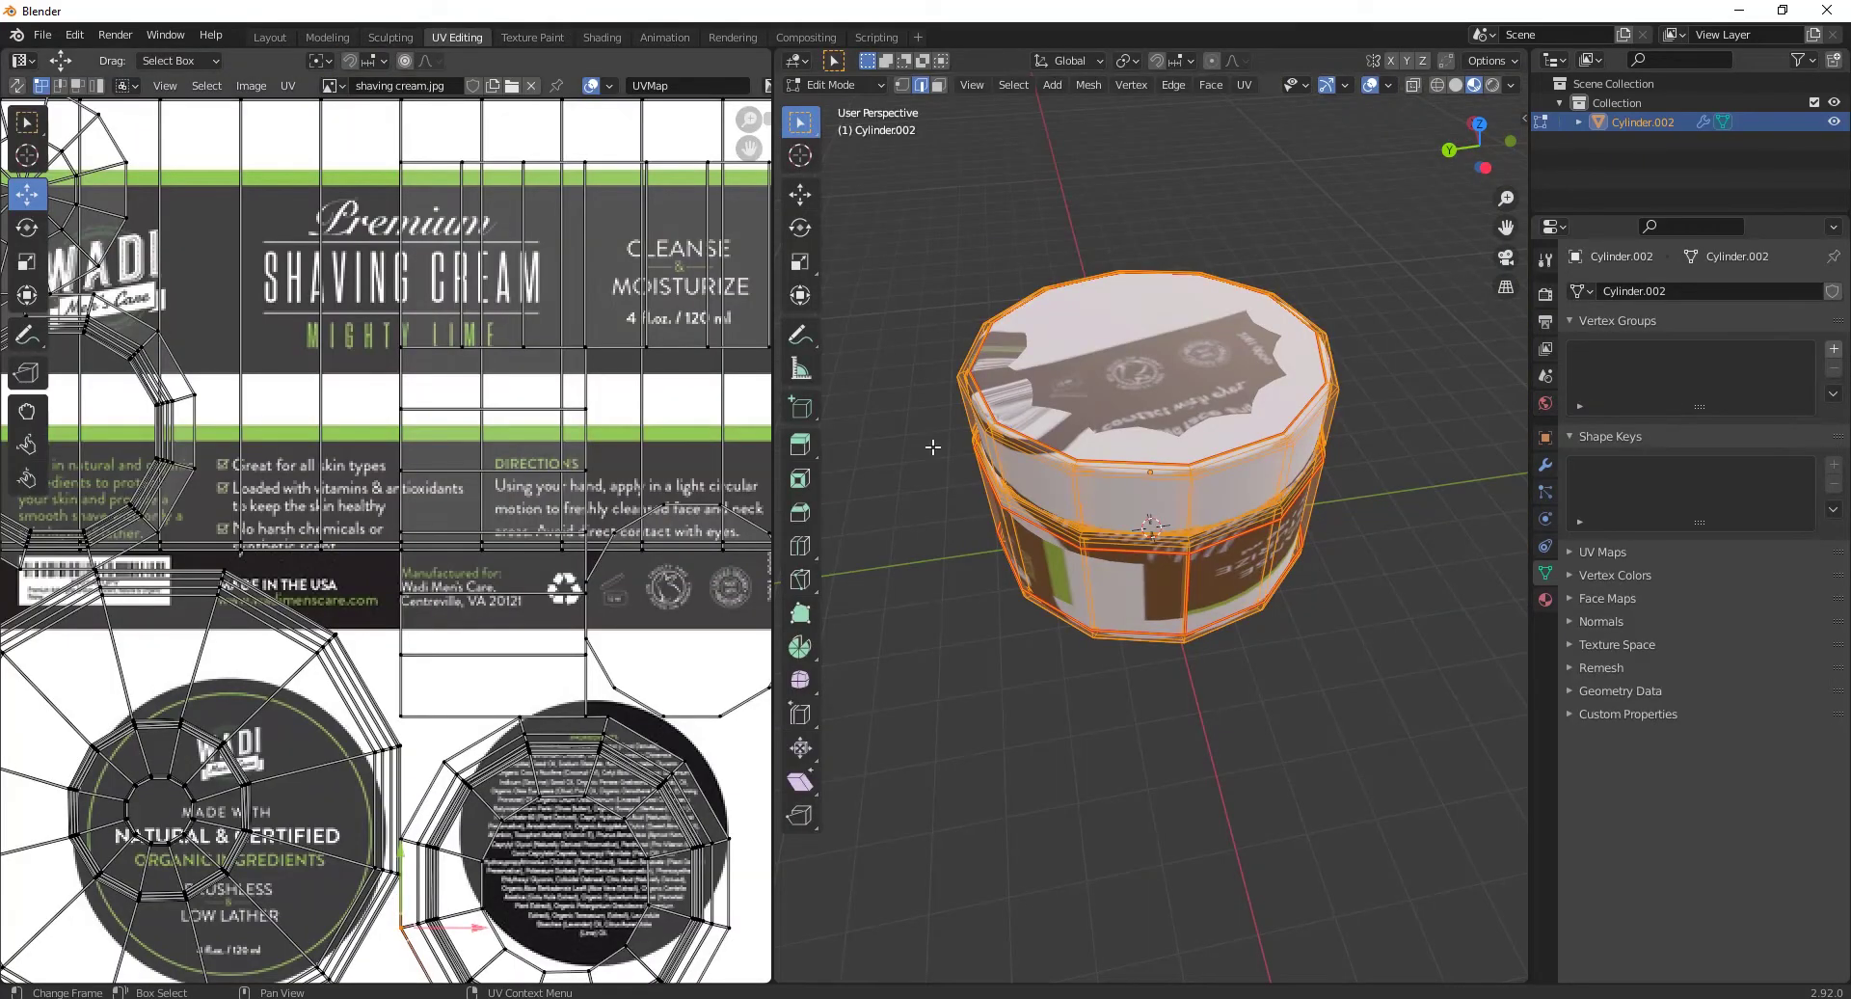
Step: Move all the jar's UV islands upward off the label image
scroll(1096, 471, down, 3)
middle_drag(1208, 507, 1283, 451)
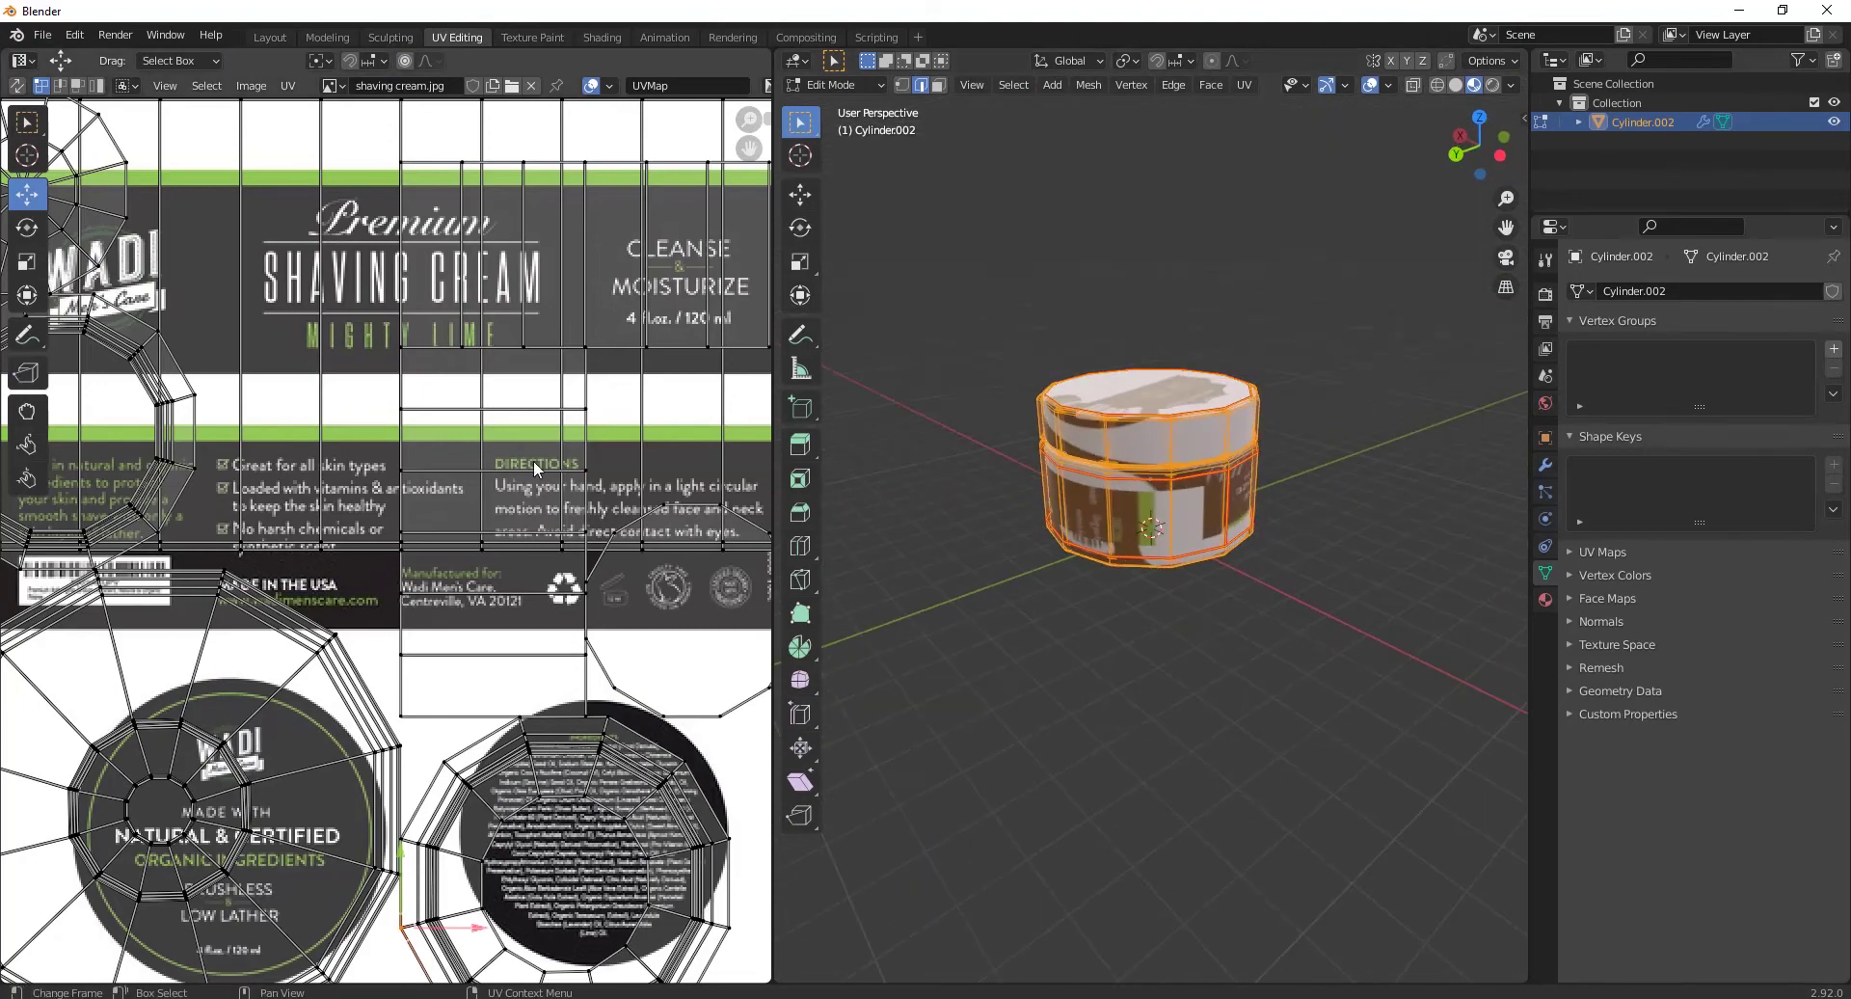
scroll(532, 463, down, 6)
key(a)
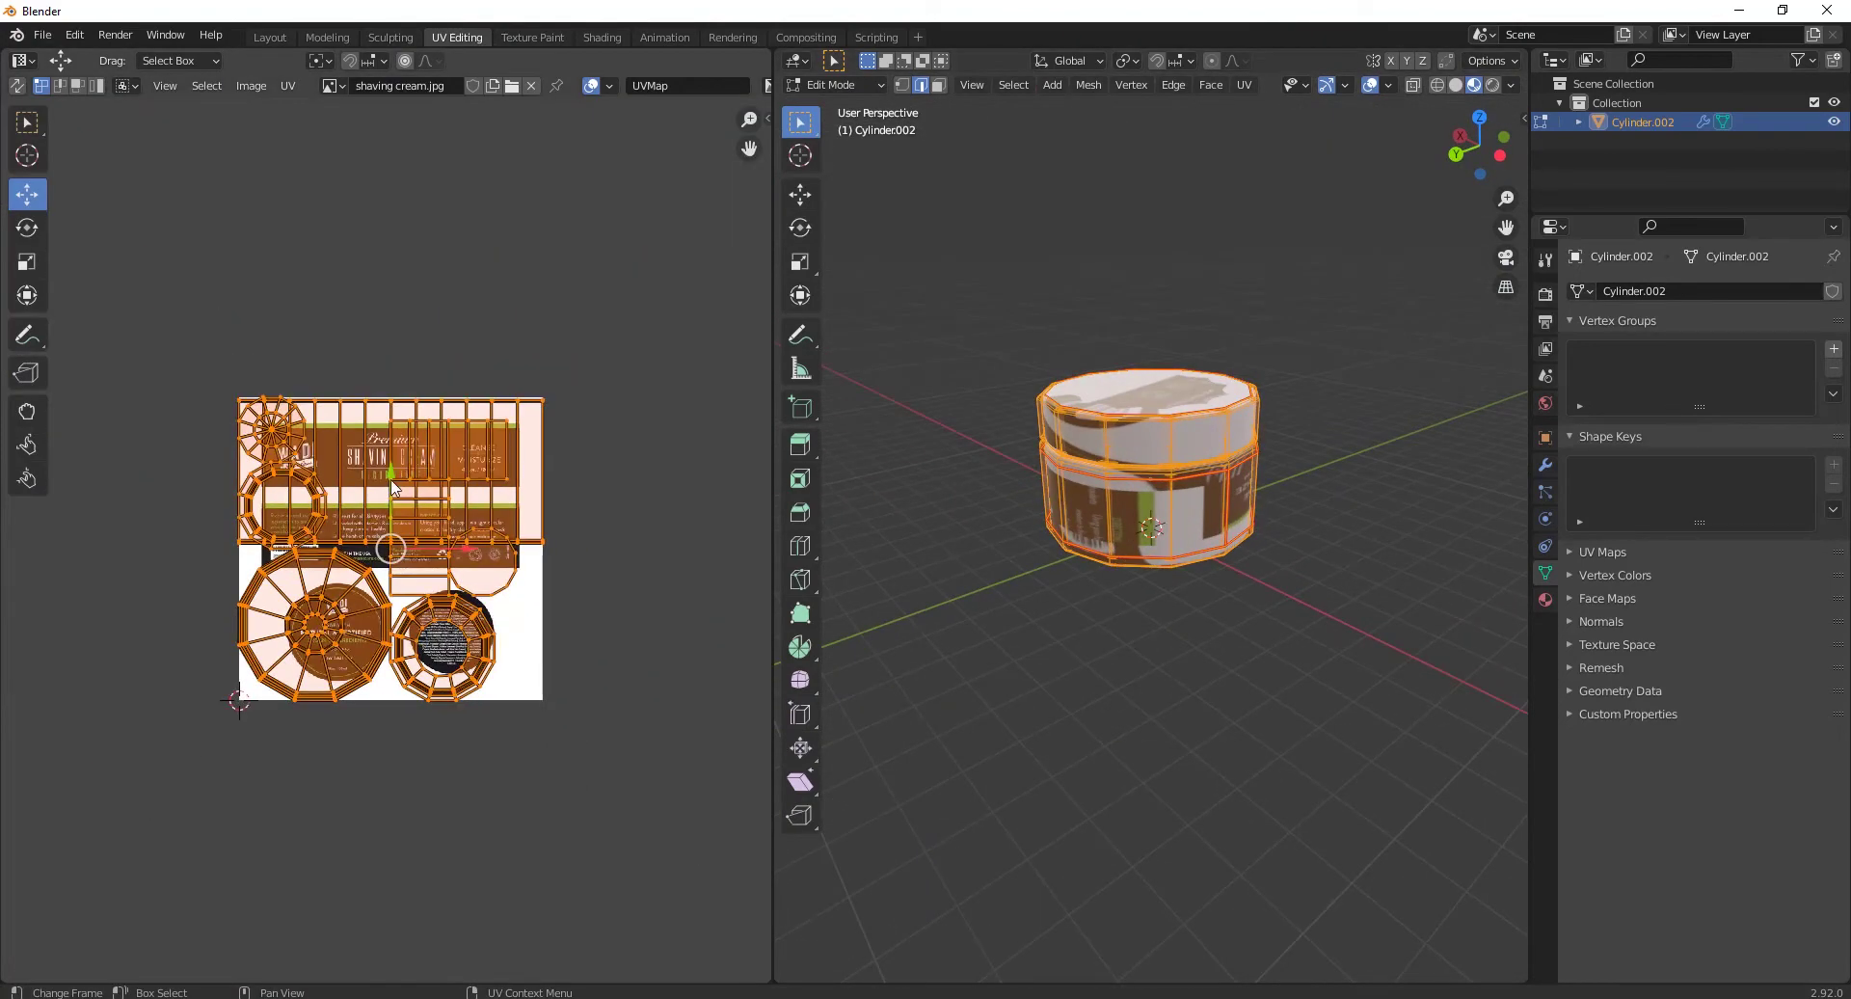
drag(393, 472, 393, 166)
key(KP_1)
scroll(1170, 609, up, 5)
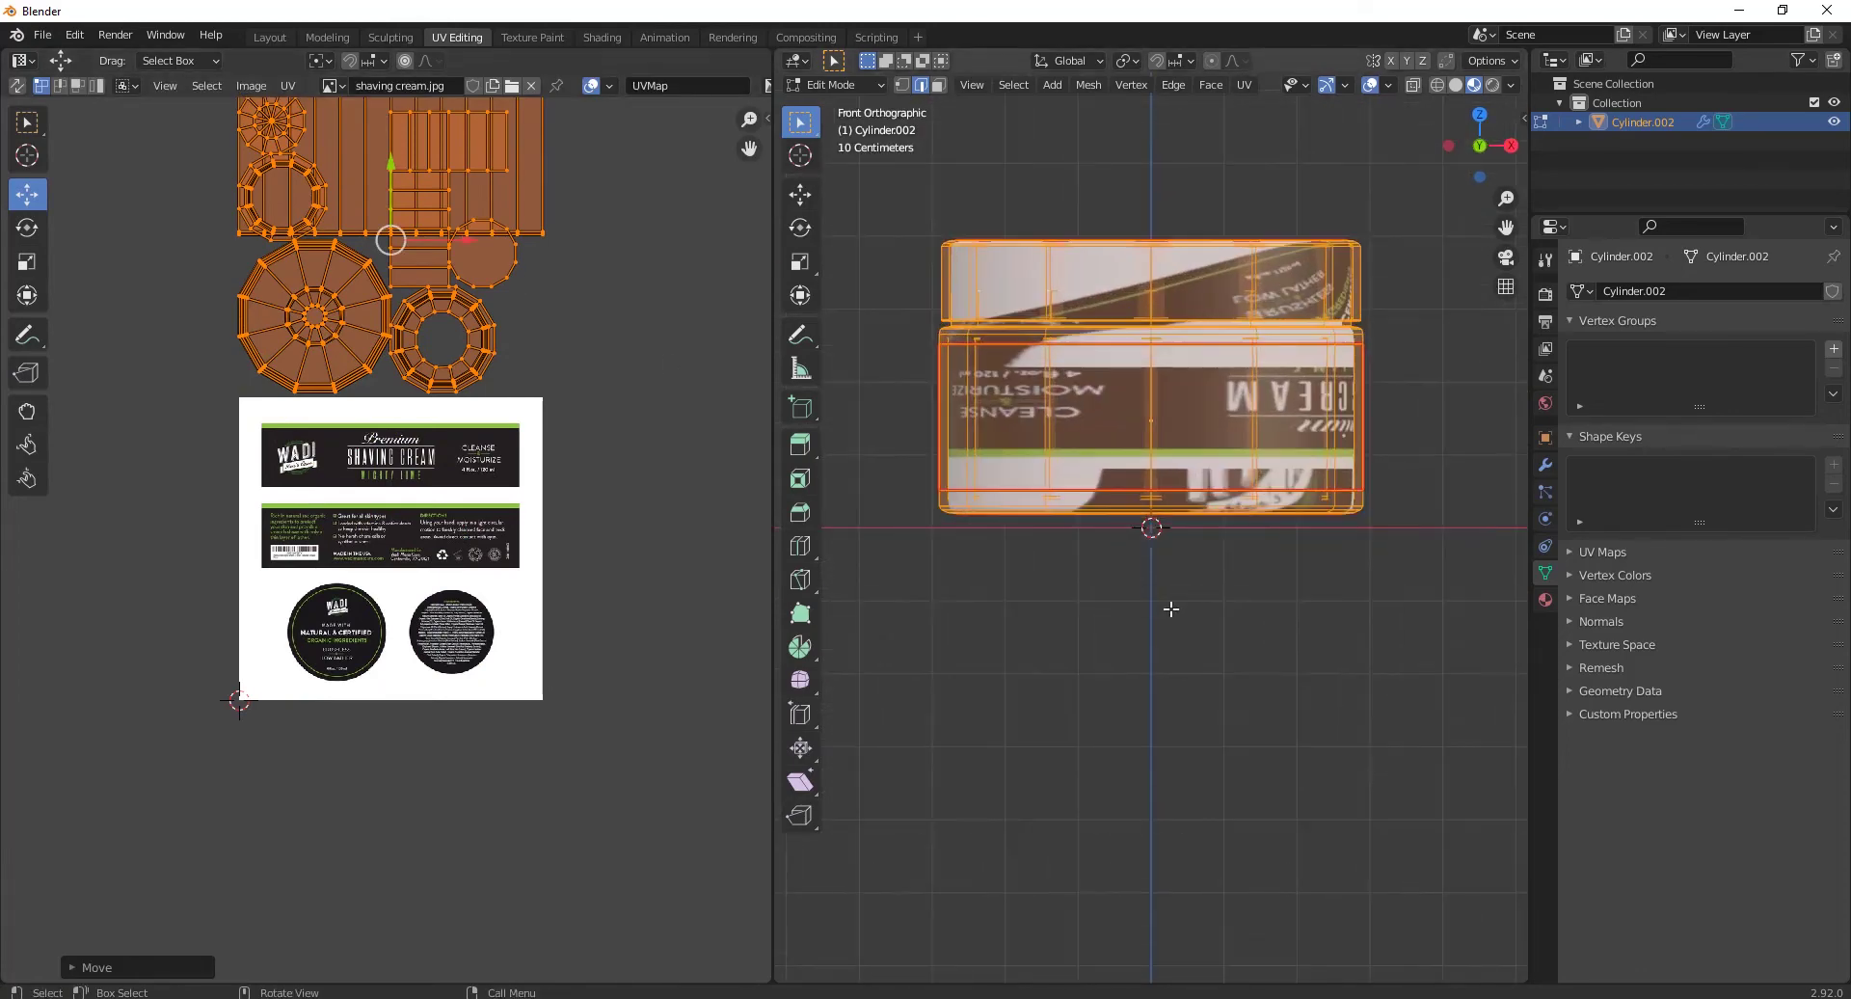
shift+middle_drag(1016, 375, 1027, 420)
click(1037, 447)
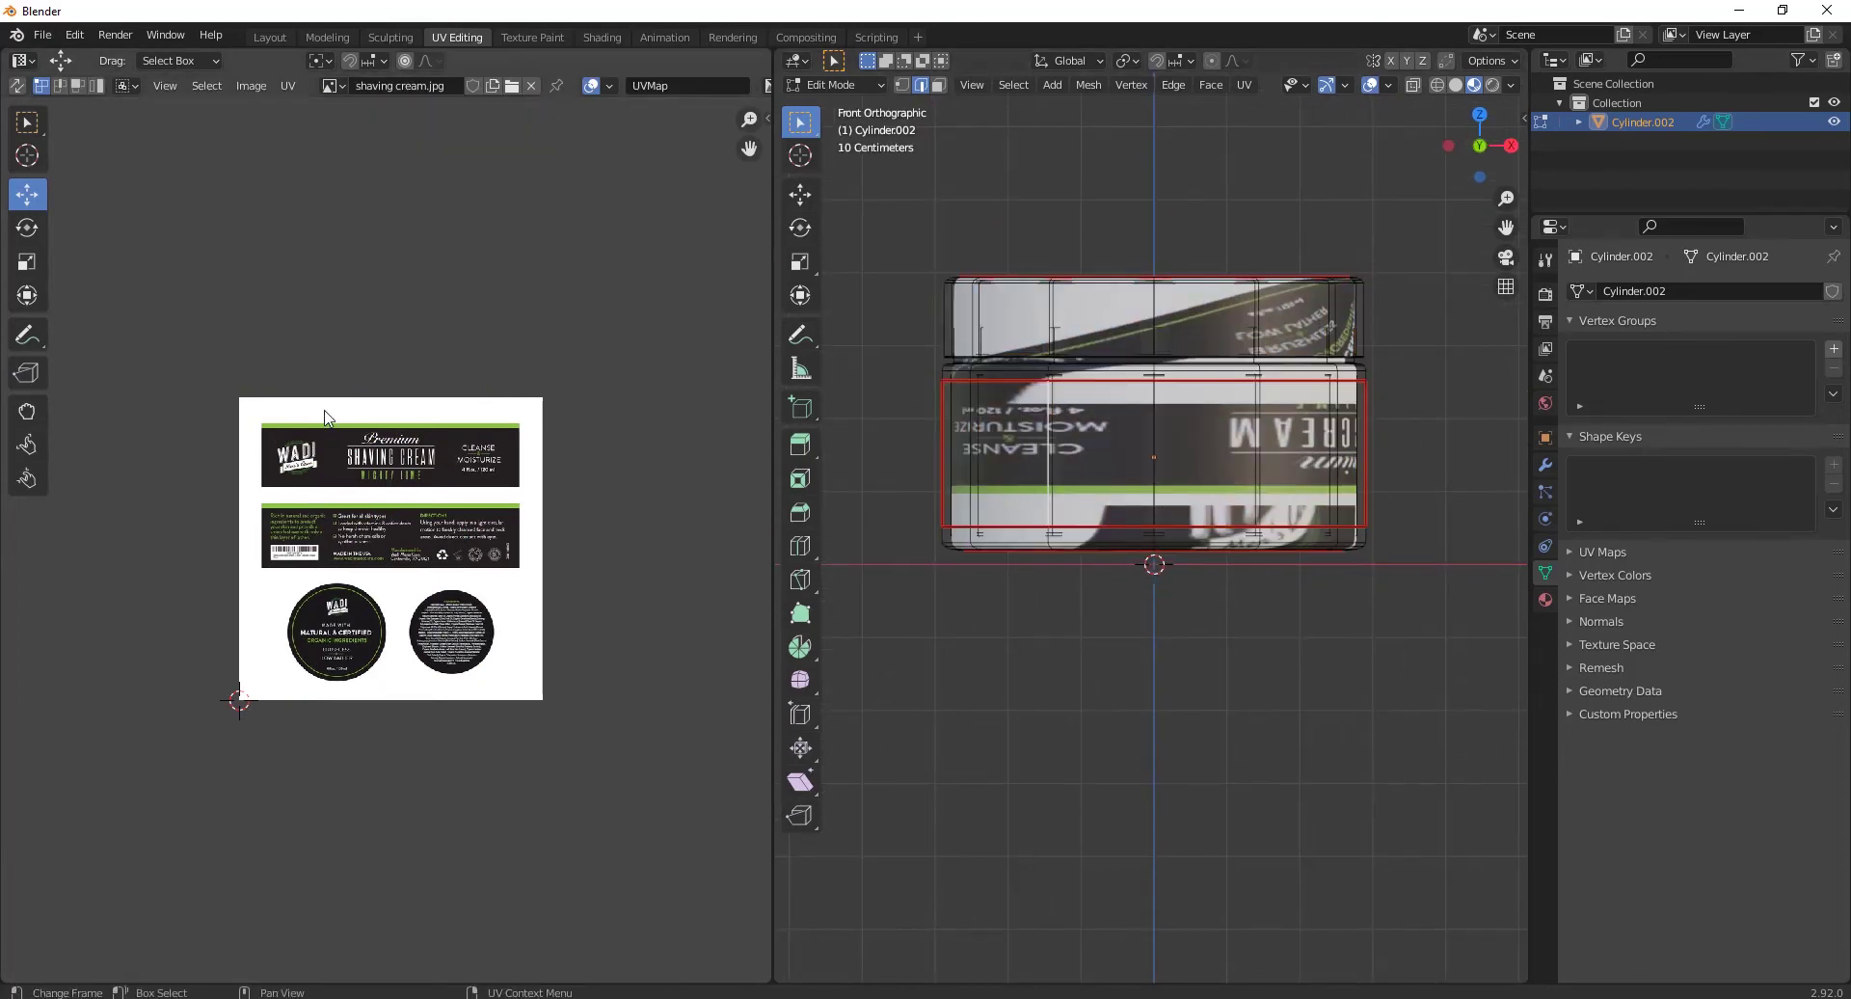
key(a)
Step: Select the side strip island, turn it upright, and place it to the right of the label
middle_drag(505, 430, 550, 537)
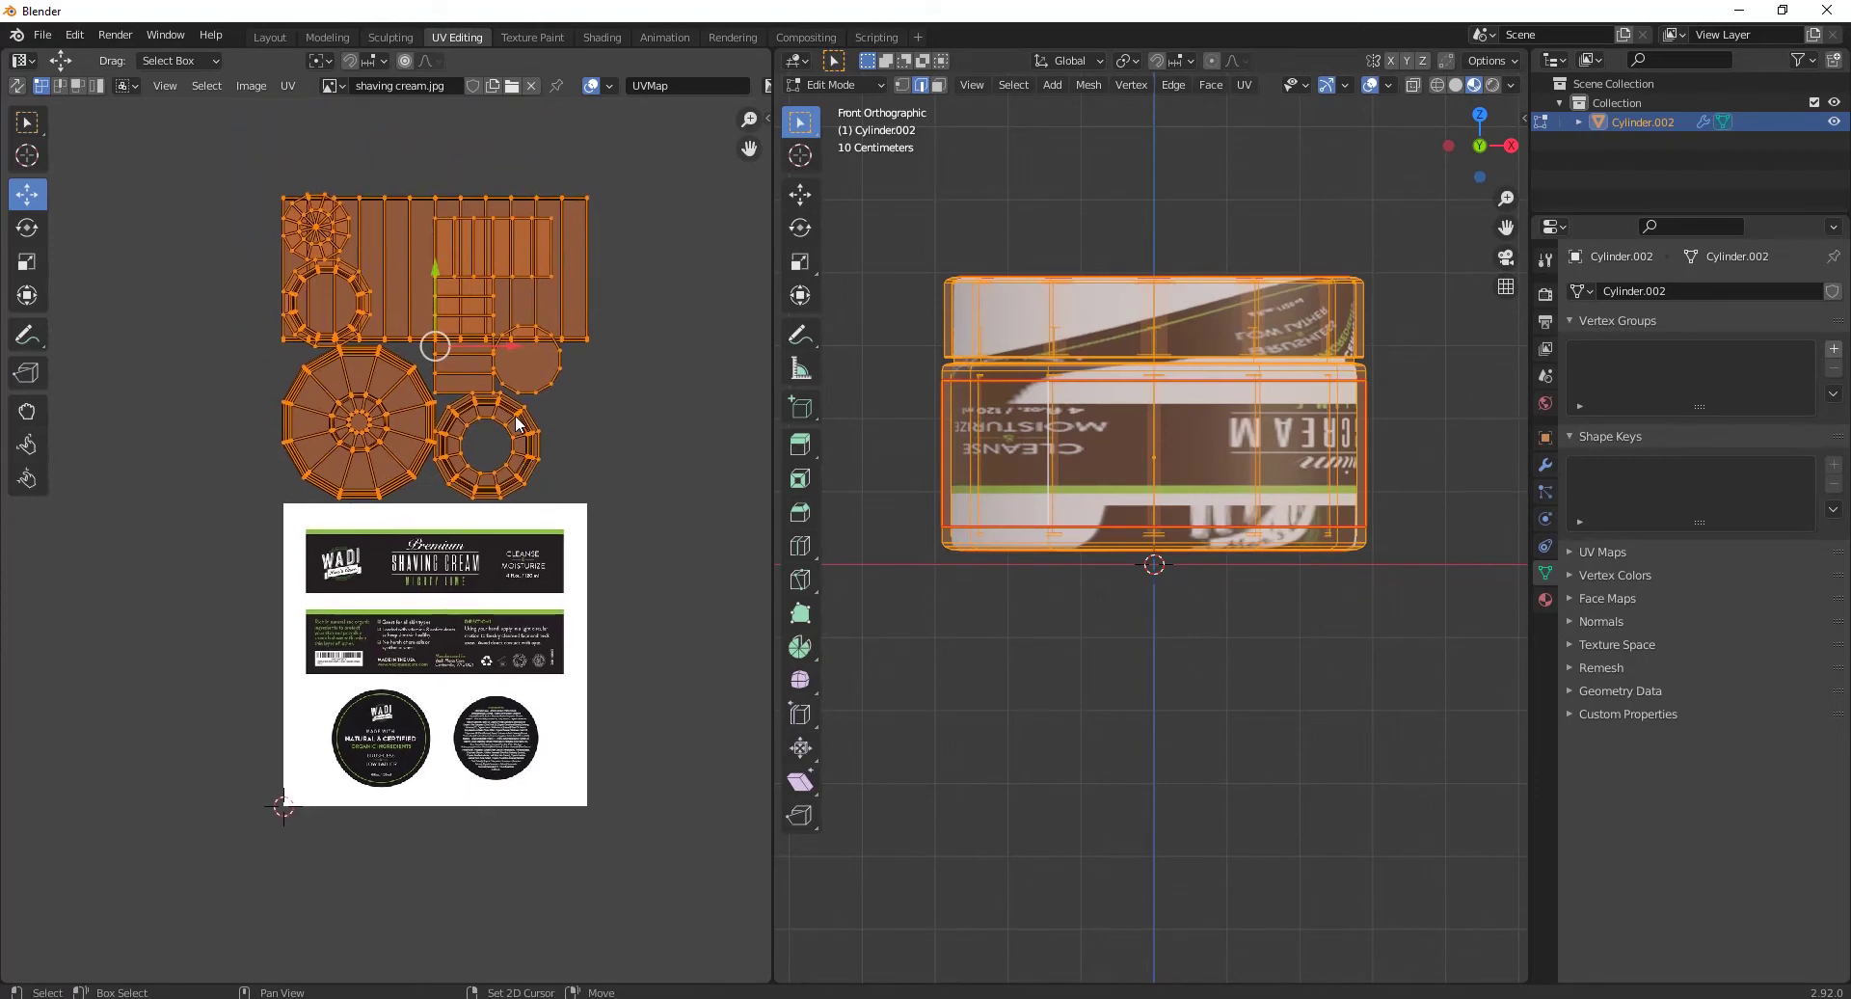
key(alt+a)
key(l)
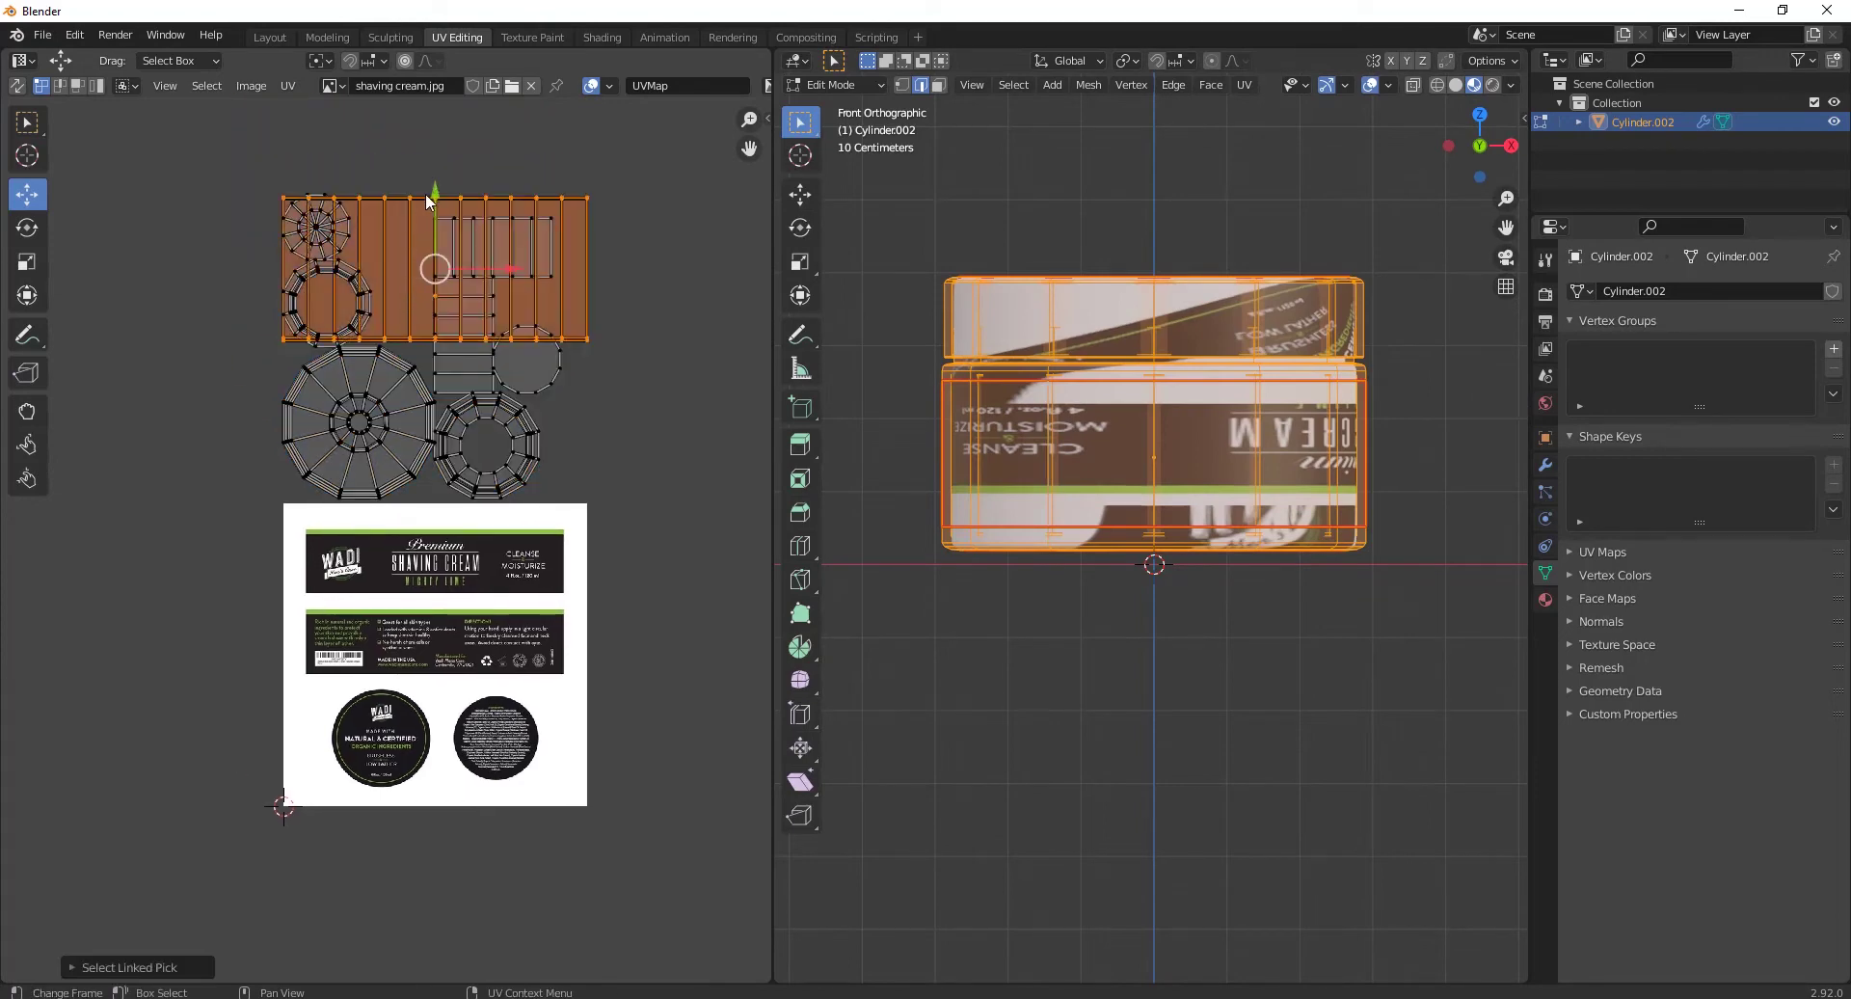
drag(427, 199, 450, 562)
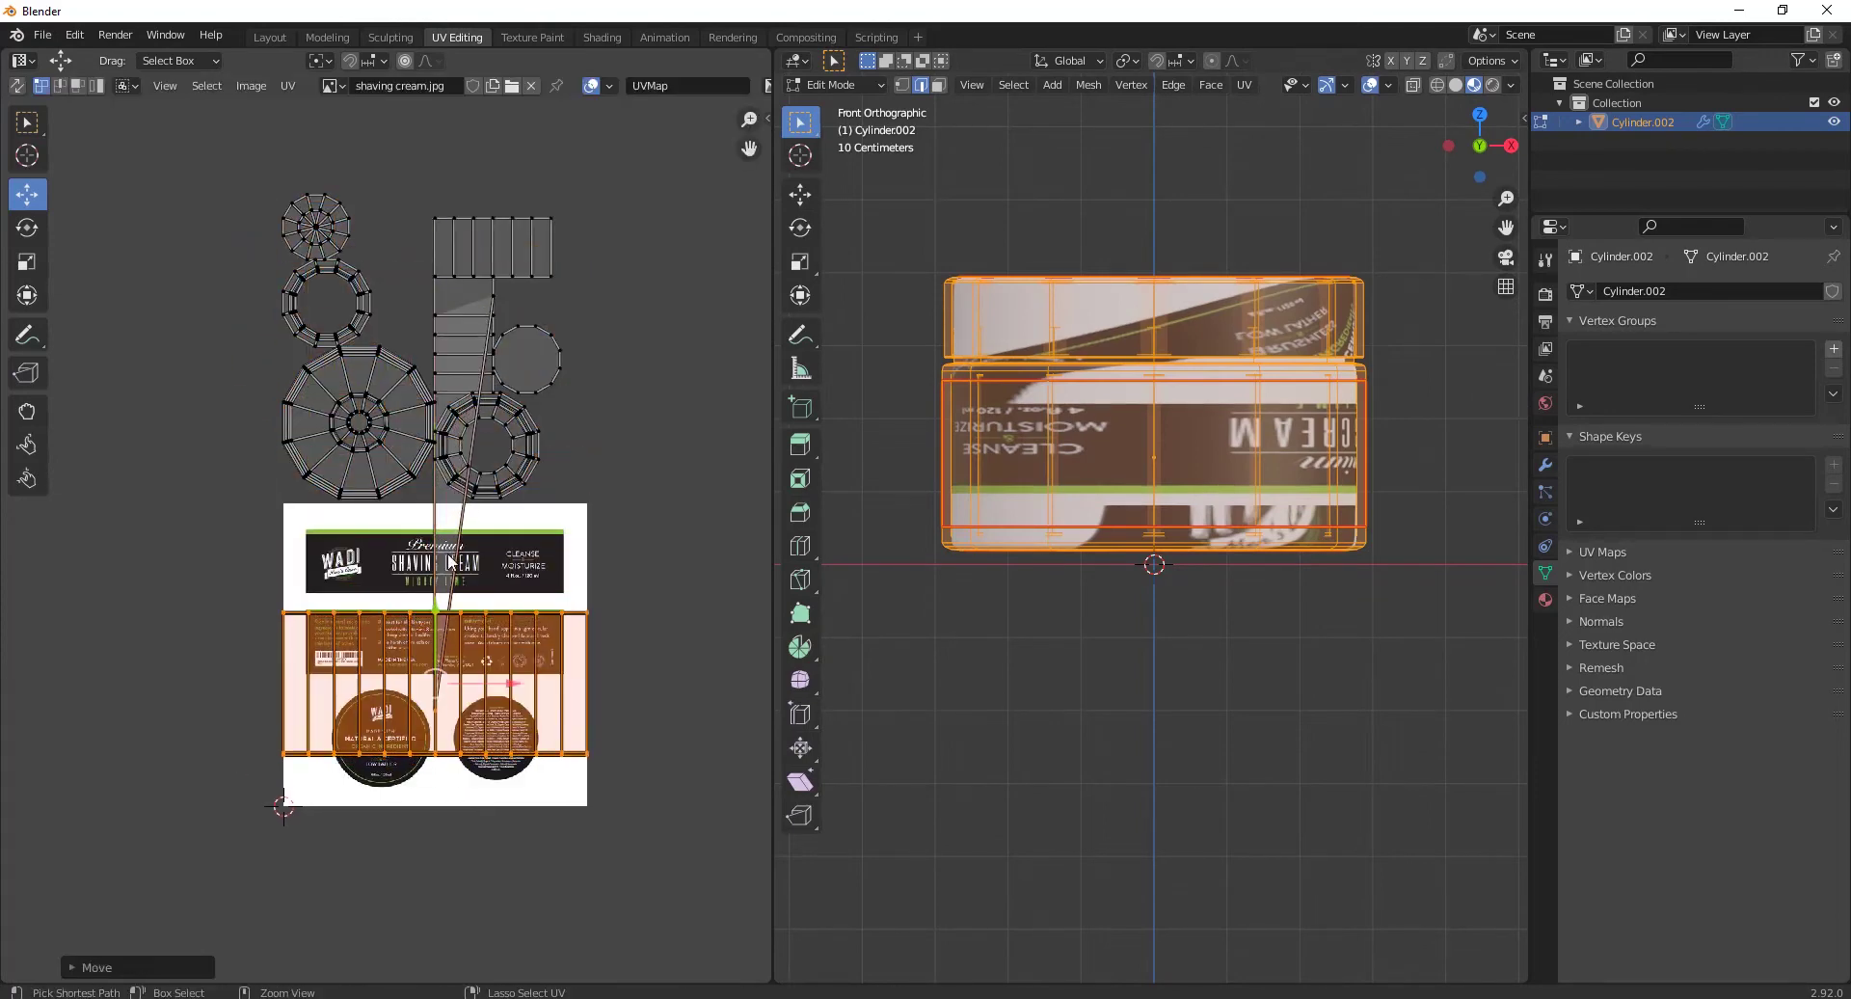
key(ctrl+z)
key(l)
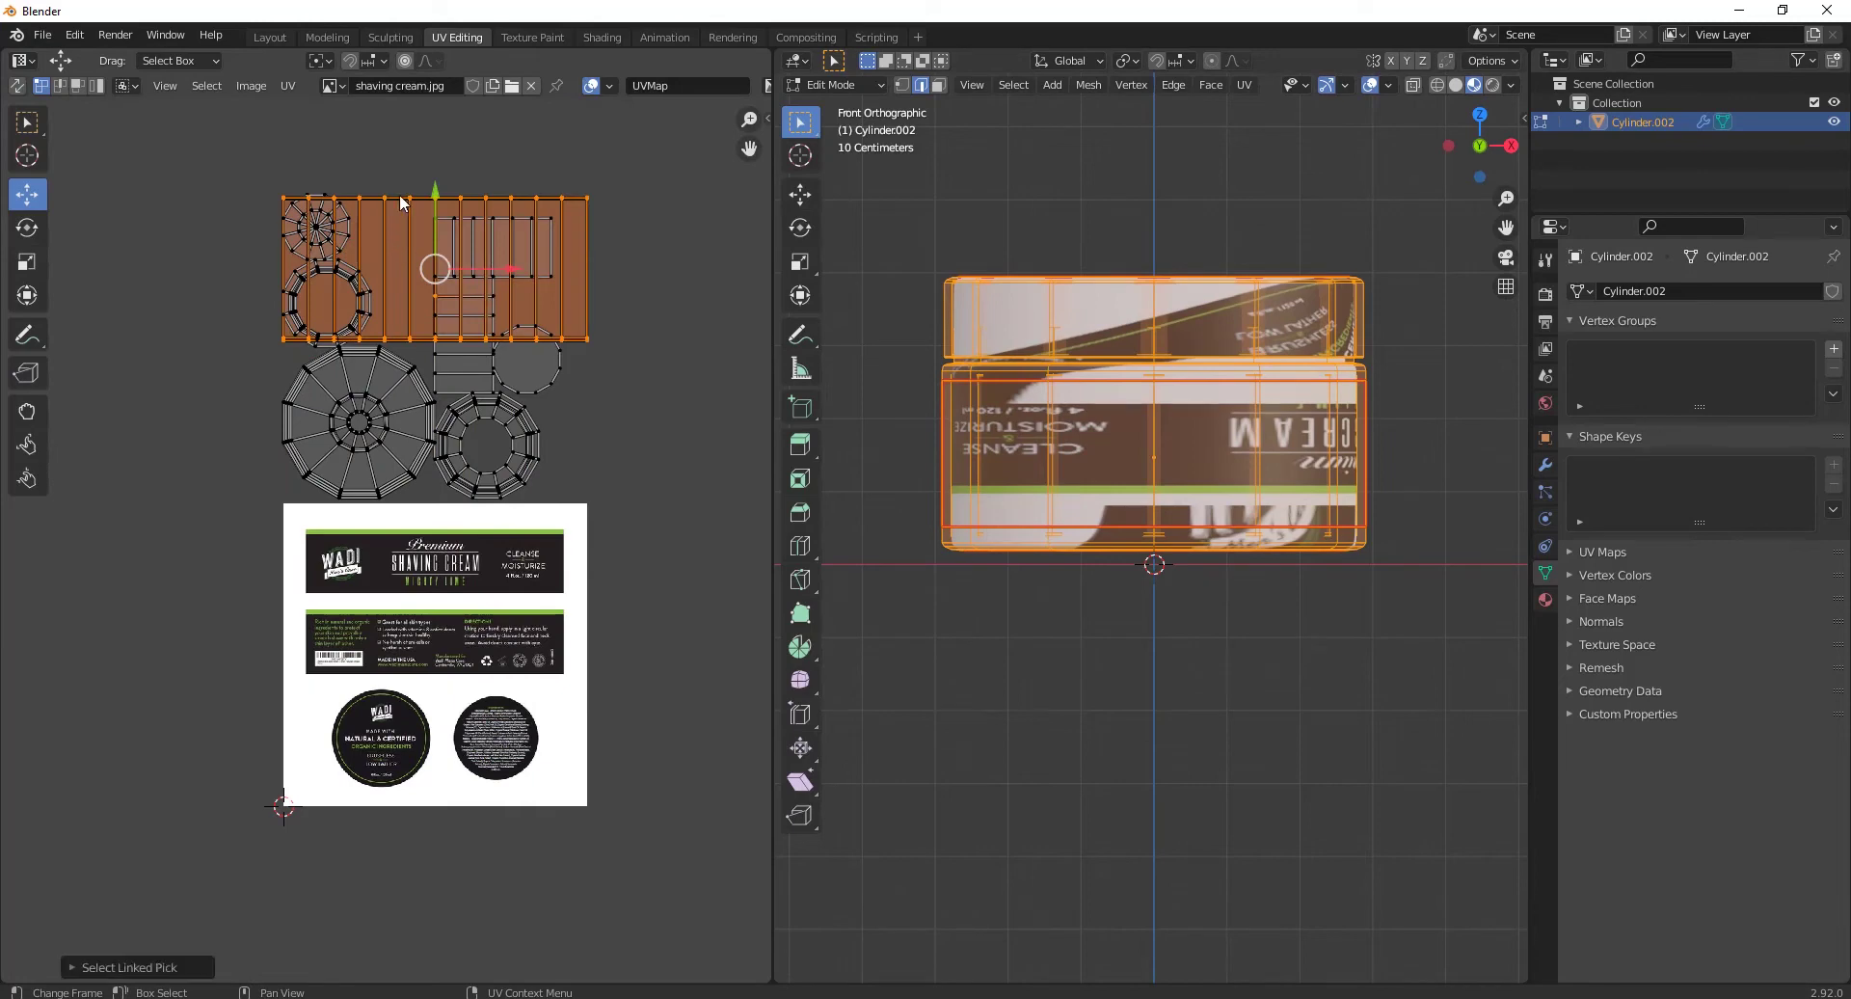
click(389, 184)
key(l)
drag(439, 189, 439, 497)
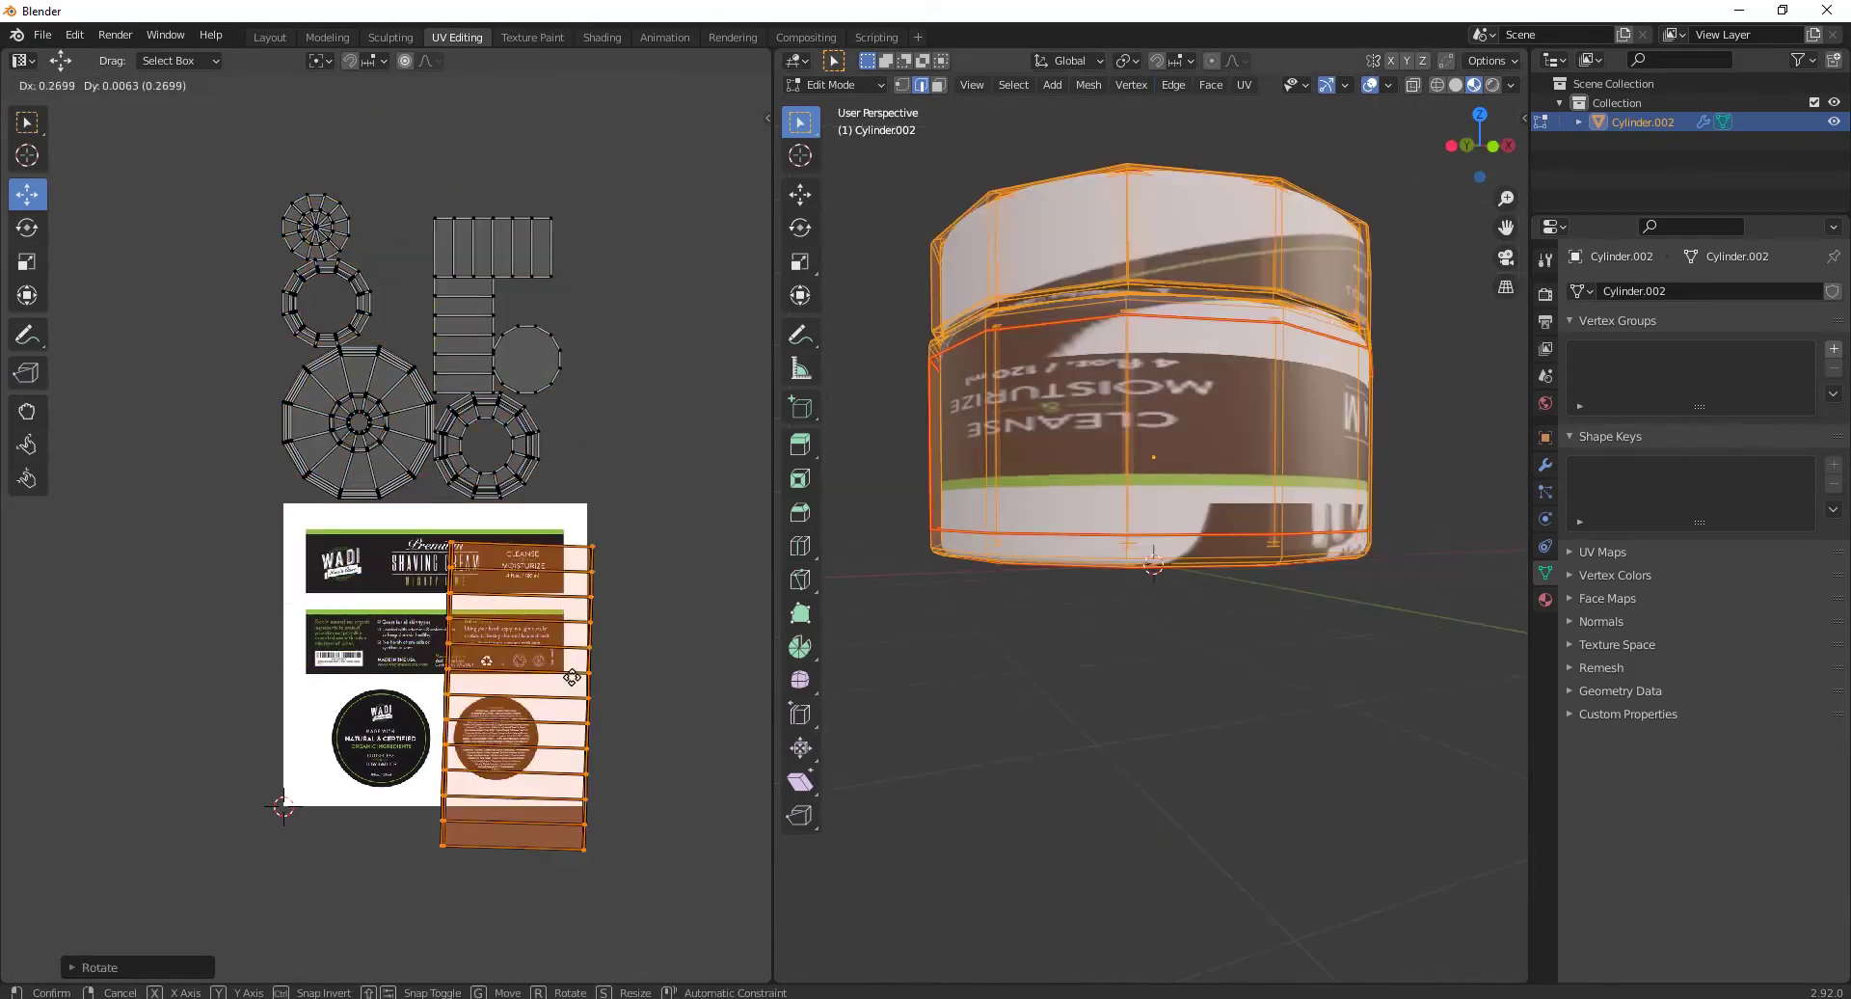
drag(573, 677, 738, 611)
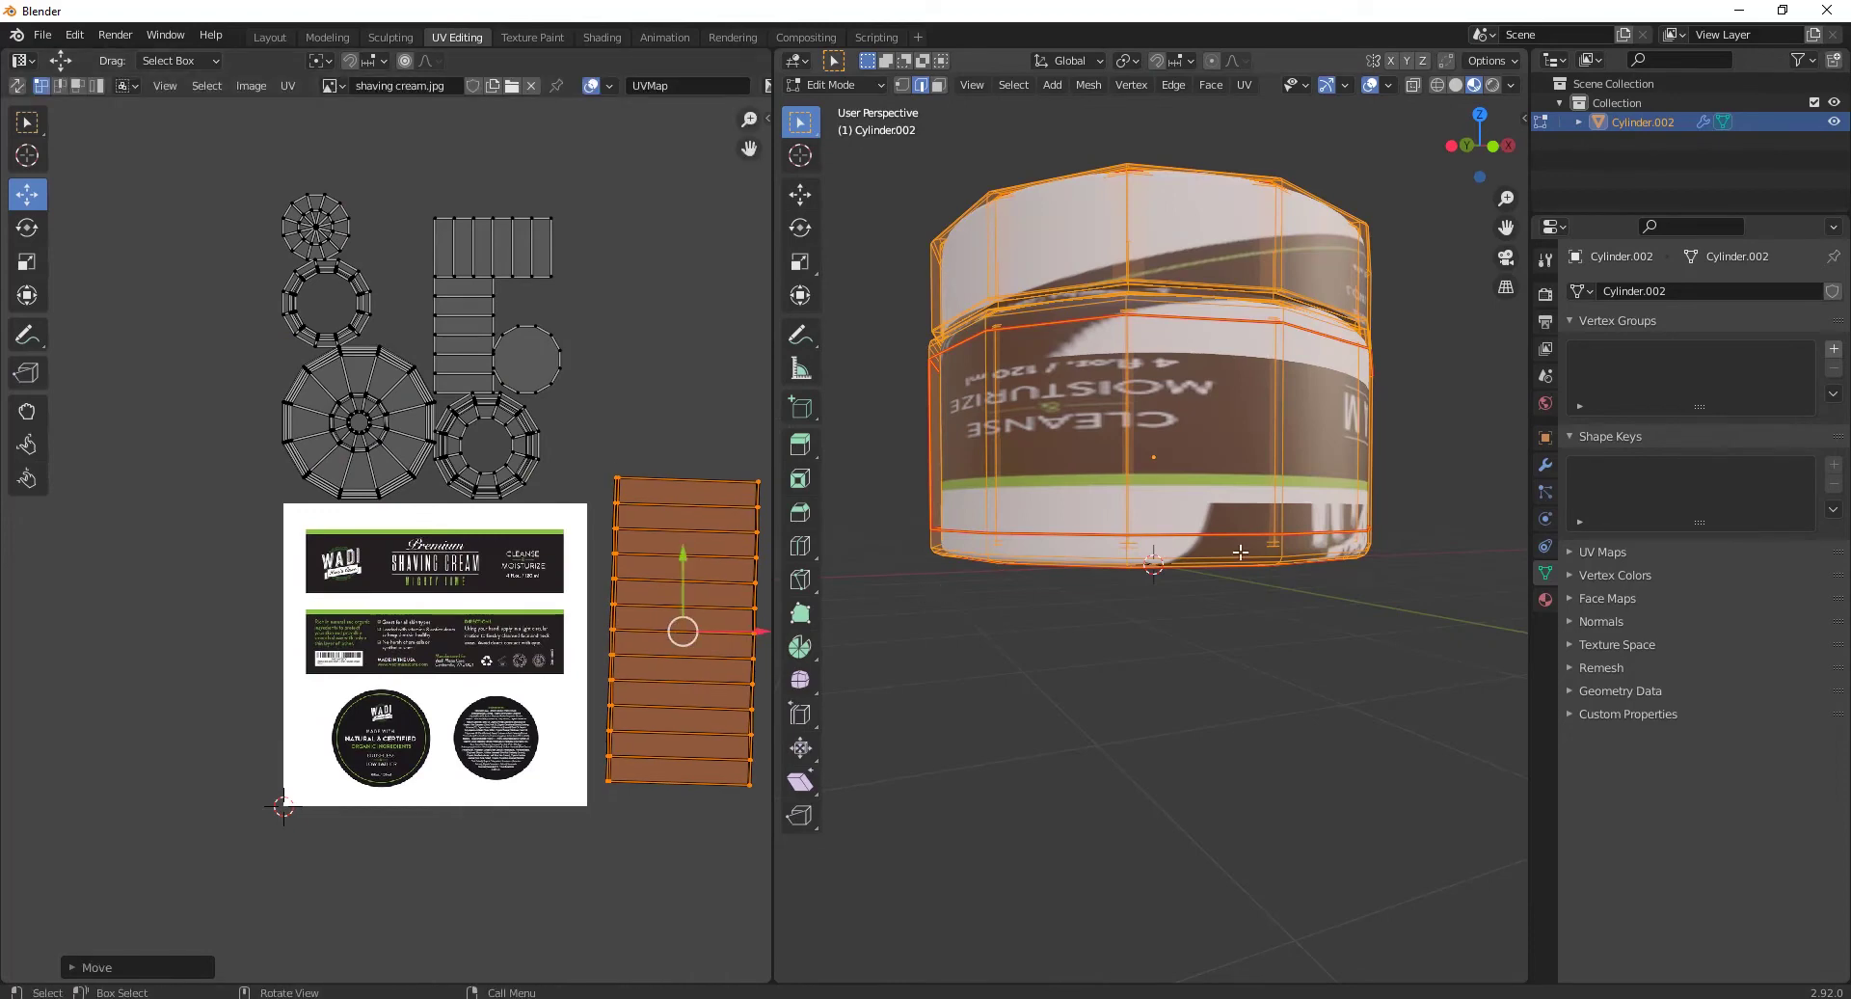
key(KP_1)
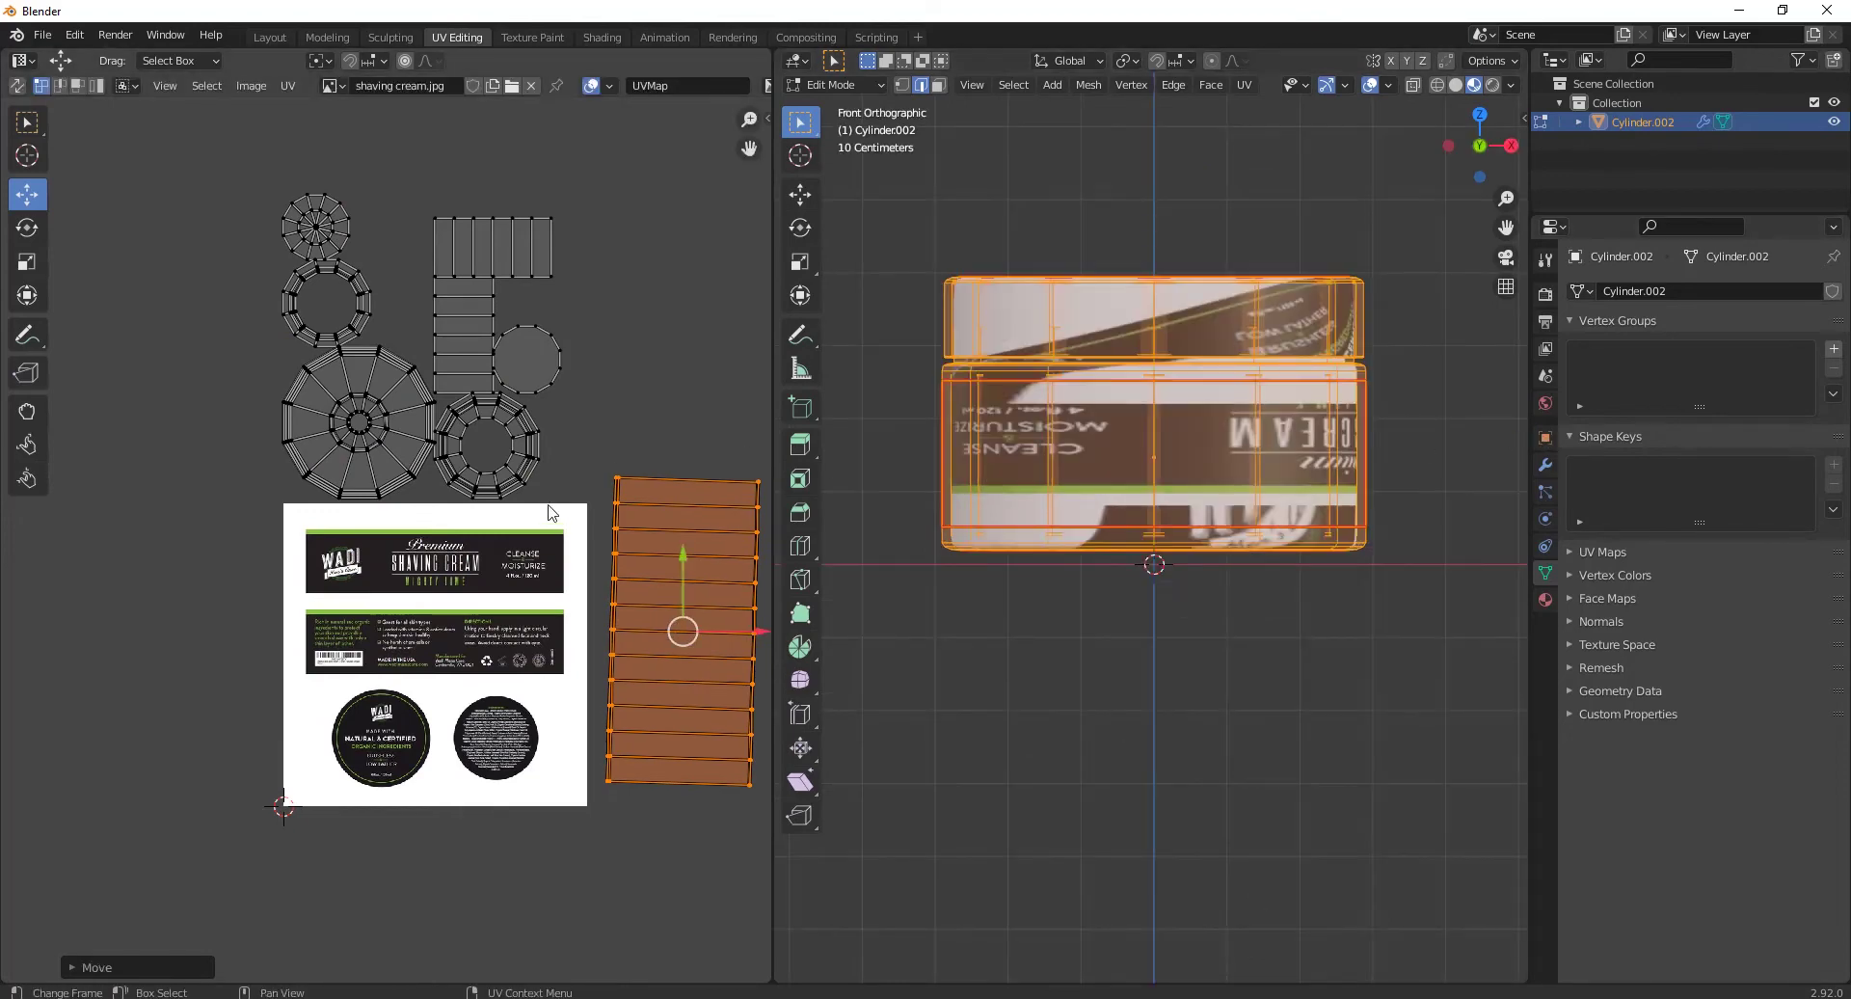
scroll(419, 426, up, 3)
click(413, 409)
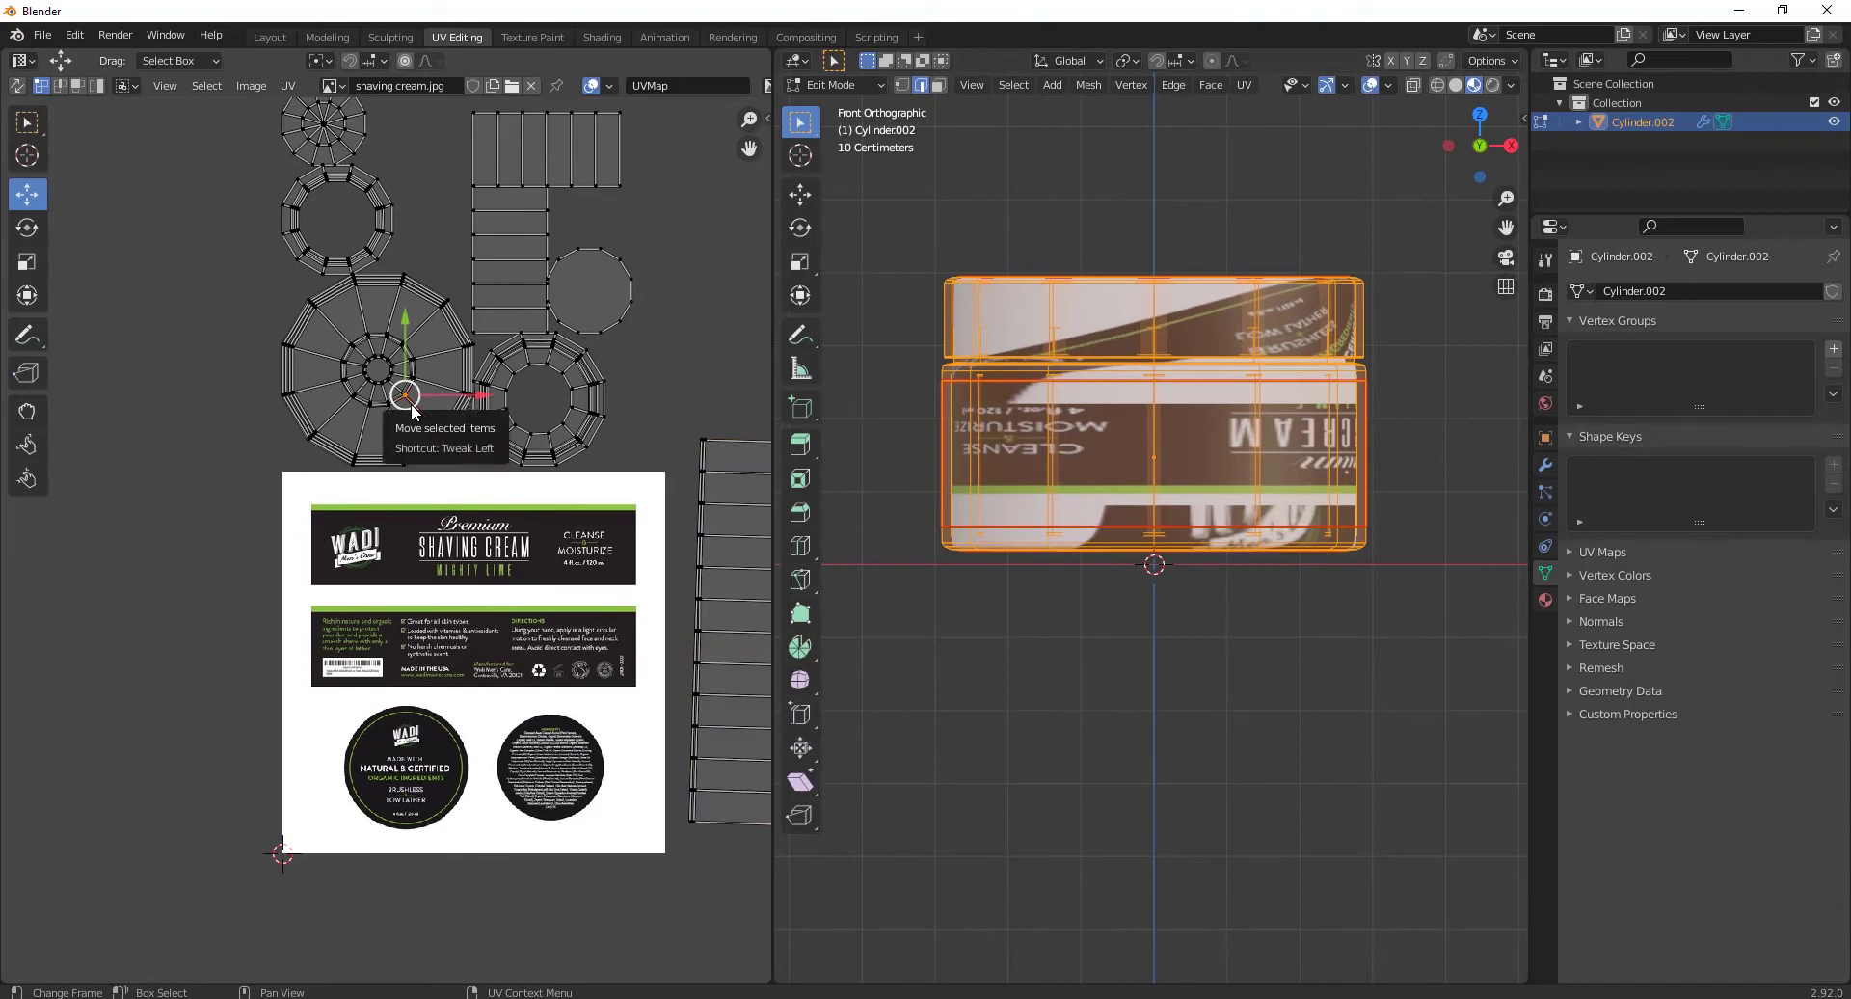
Step: Try placing the large and small circle islands on the label, undoing the misplaced moves
key(l)
drag(374, 297, 374, 489)
middle_drag(1022, 318, 1098, 273)
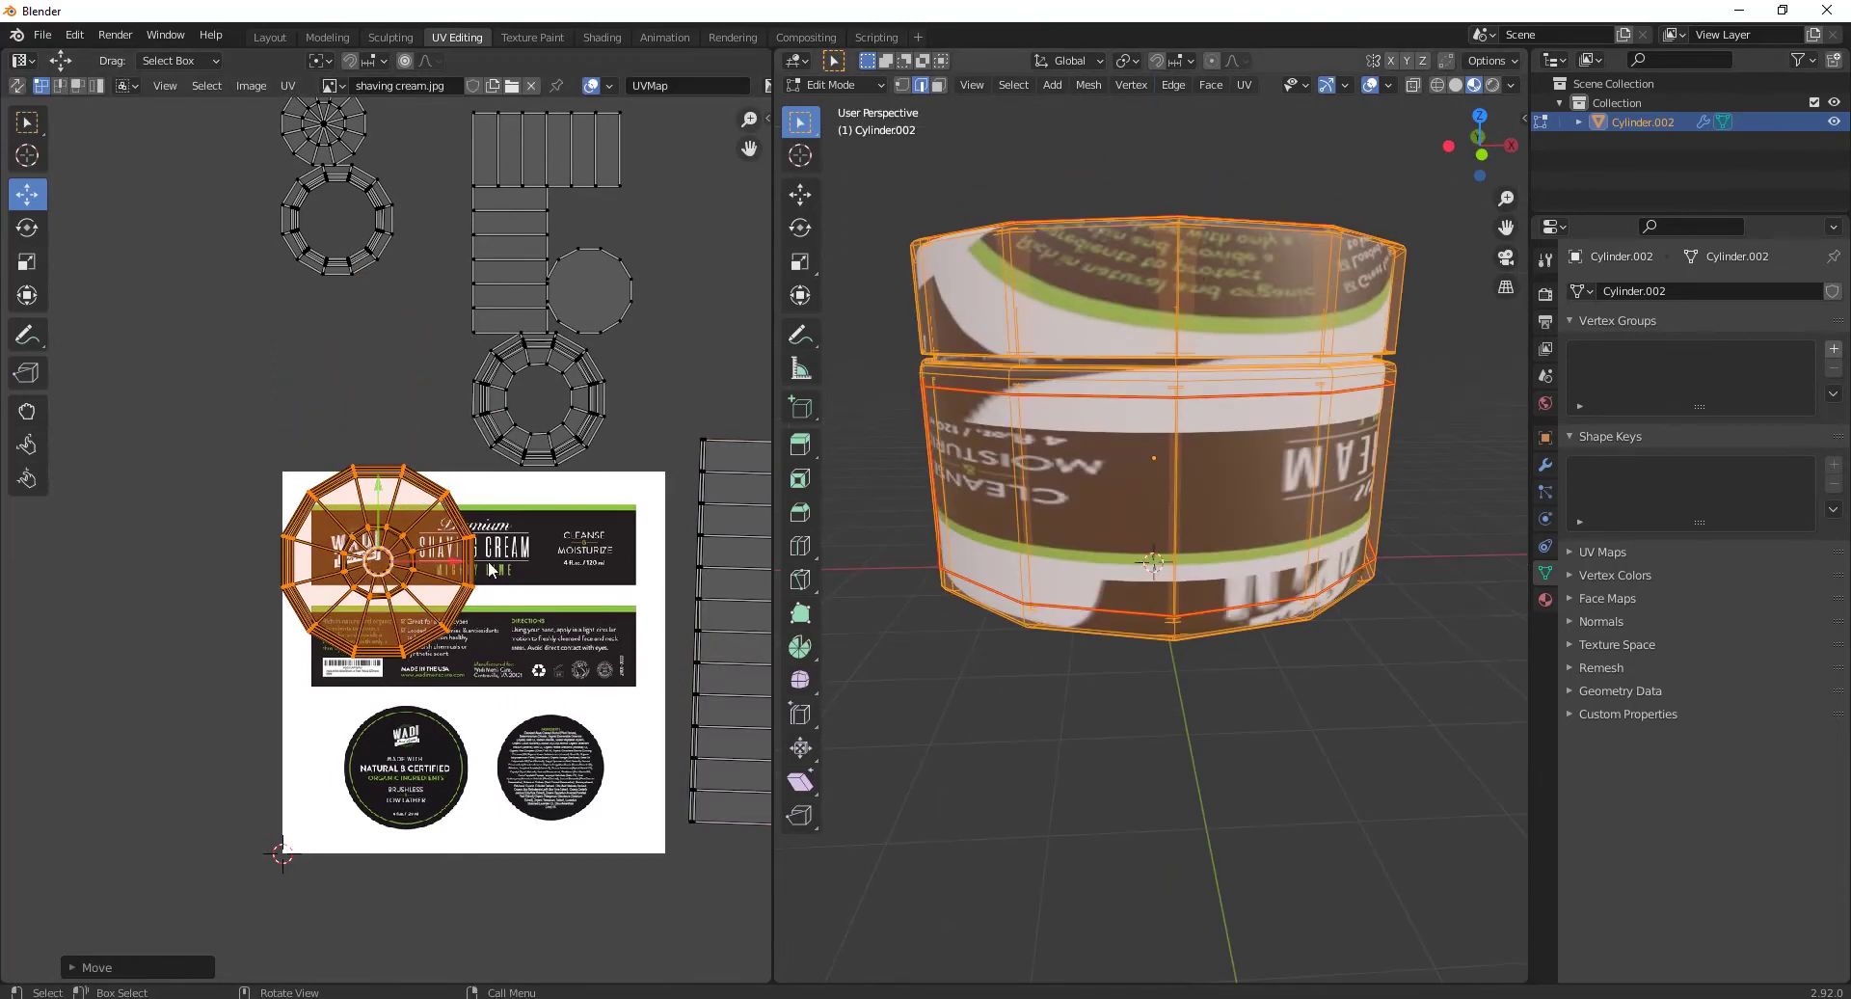
scroll(453, 554, up, 1)
drag(376, 500, 617, 241)
click(636, 176)
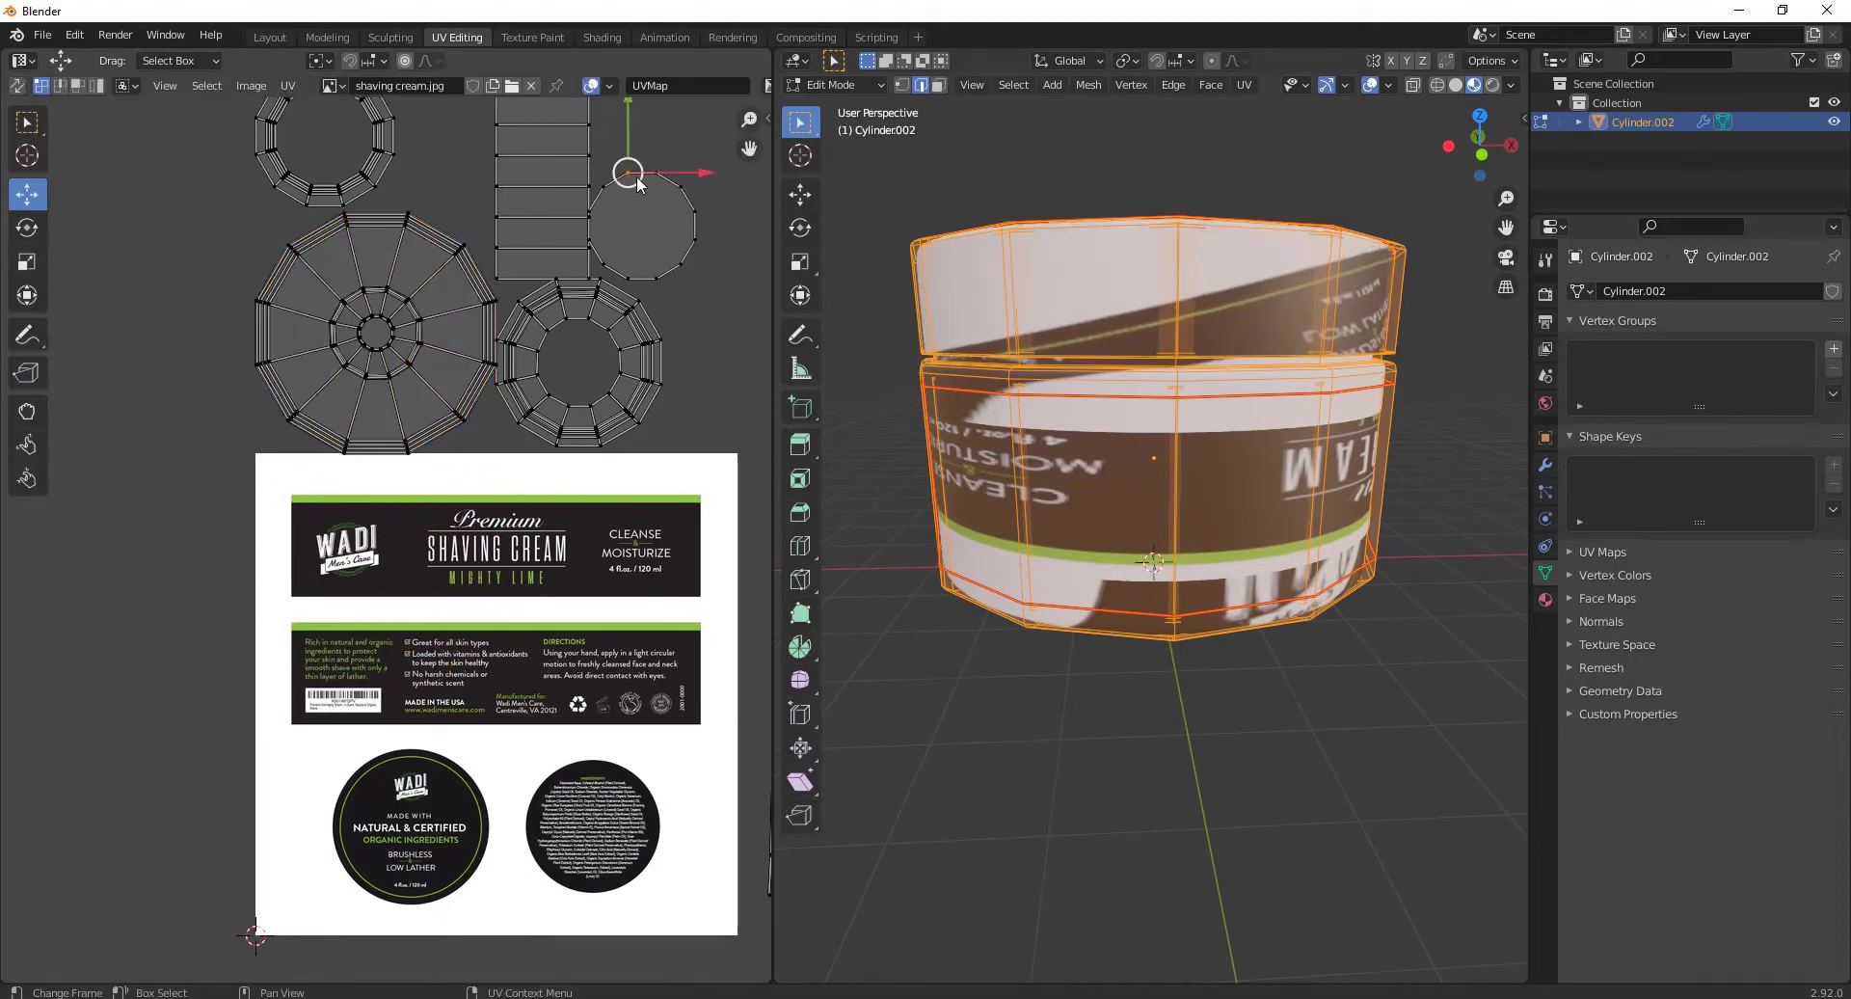
key(l)
drag(642, 139, 666, 403)
key(ctrl+z)
drag(650, 143, 635, 536)
key(ctrl+z)
key(ctrl+shift+z)
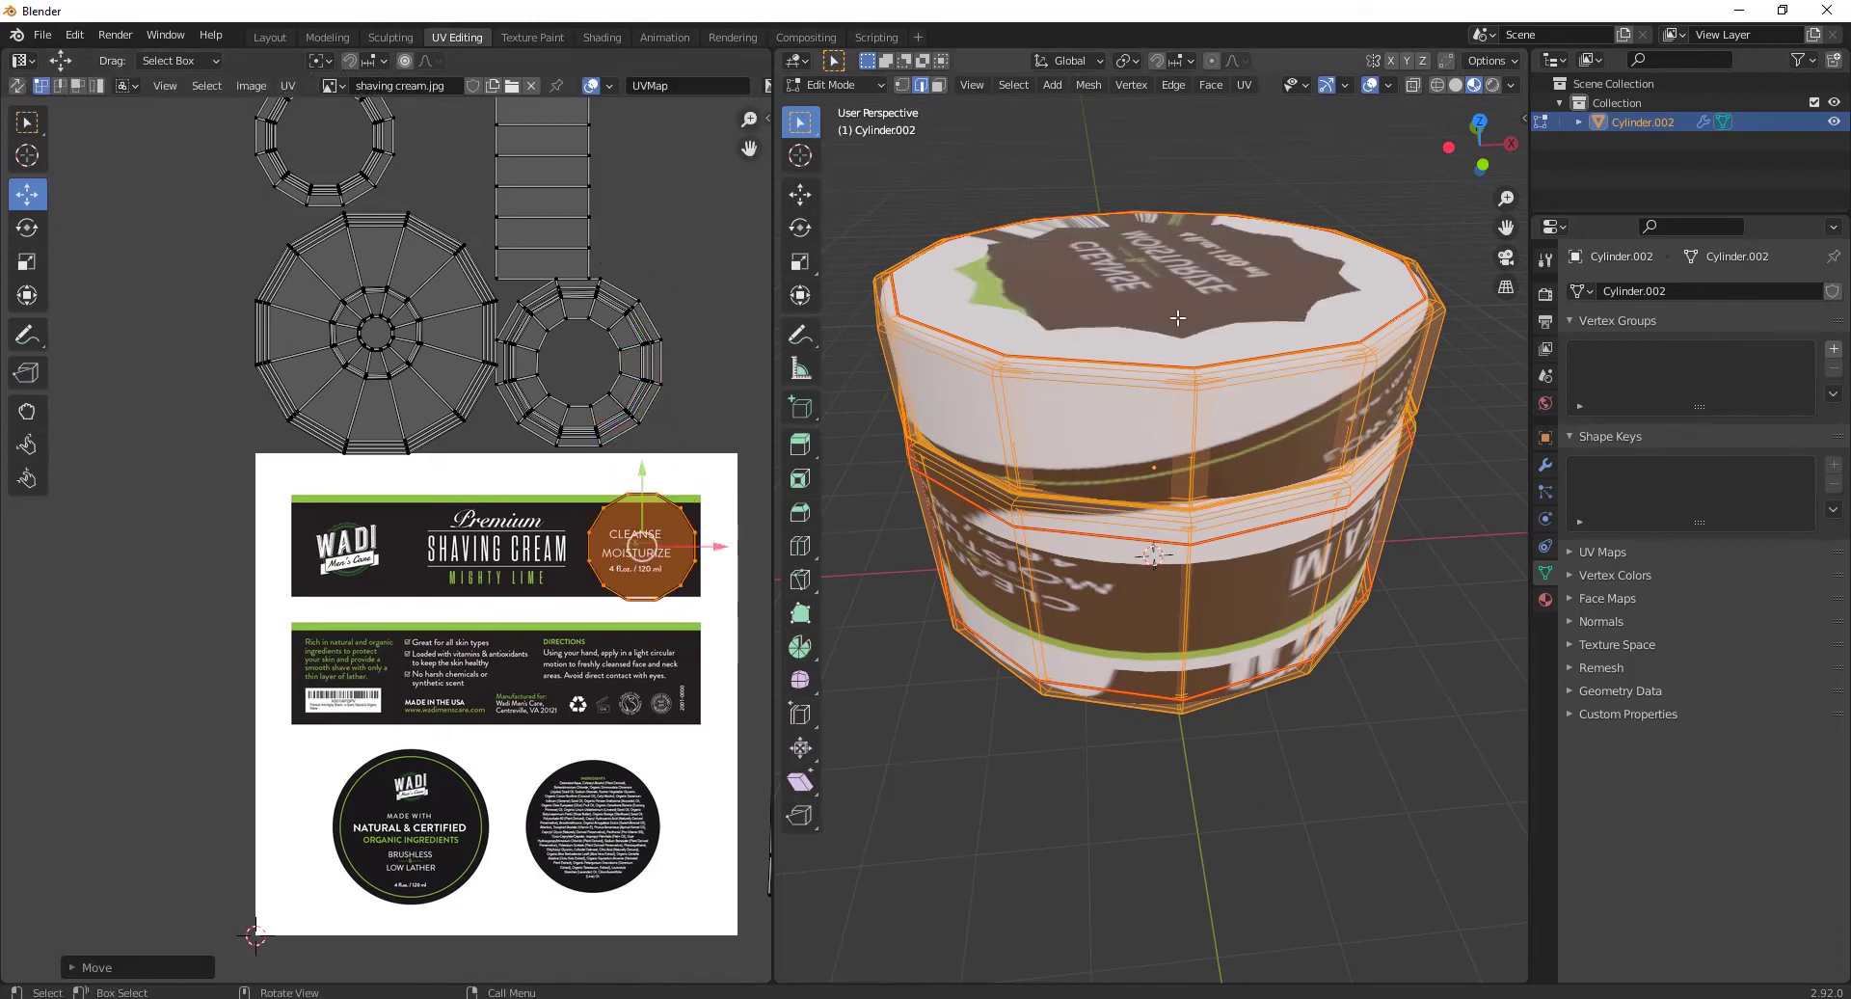
Step: Move the jar-top island onto the round NATURAL & CERTIFIED label and scale it to fill
key(KP_7)
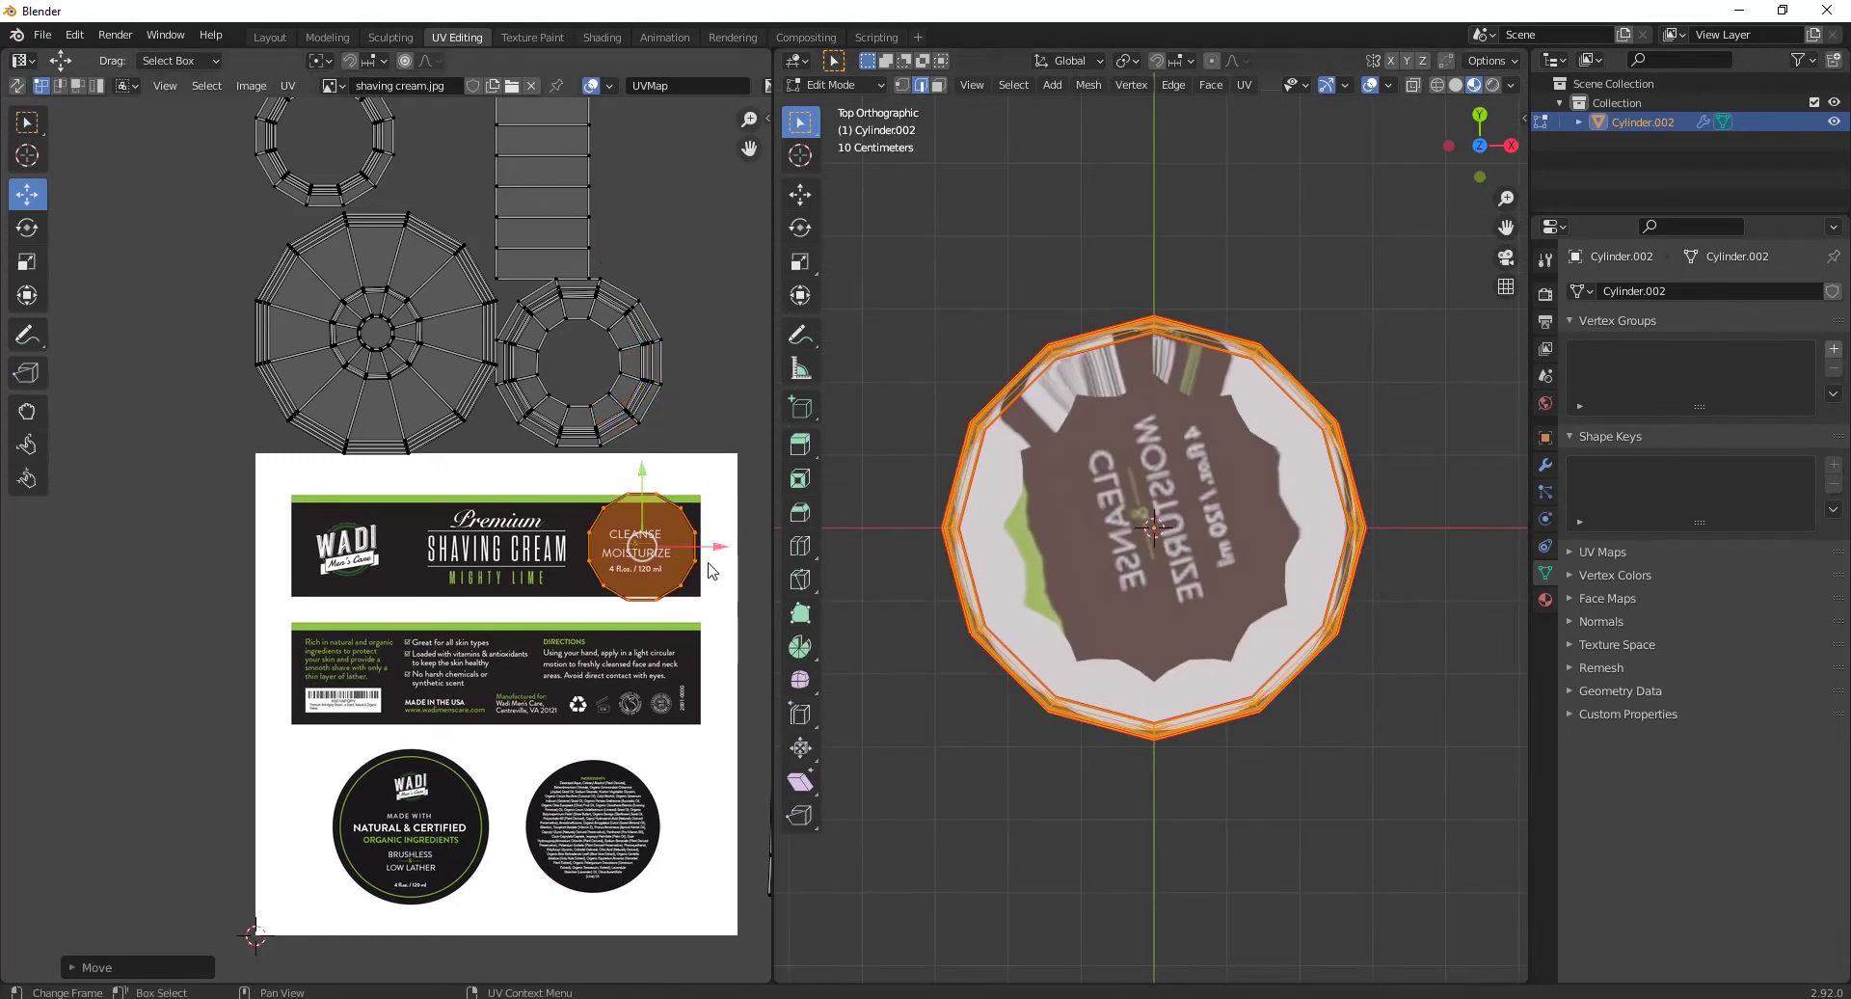
drag(644, 488, 643, 671)
middle_drag(713, 706, 719, 639)
drag(726, 664, 403, 688)
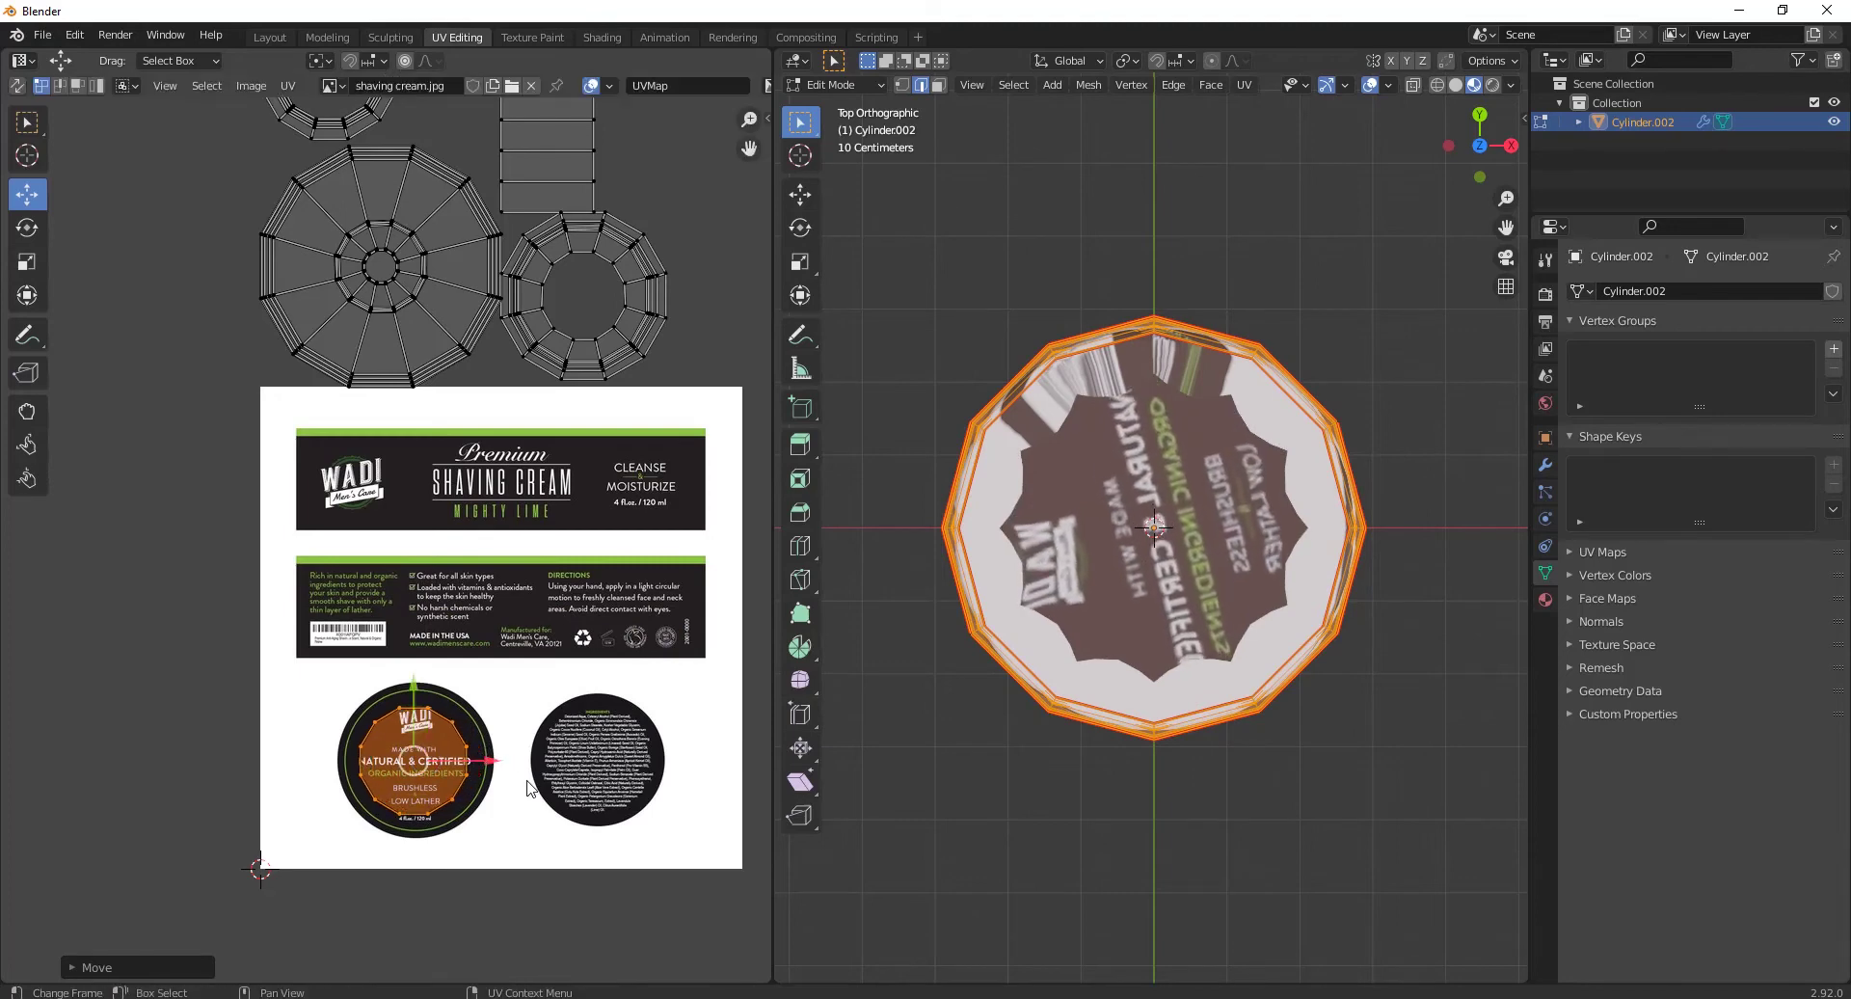
key(s)
click(576, 800)
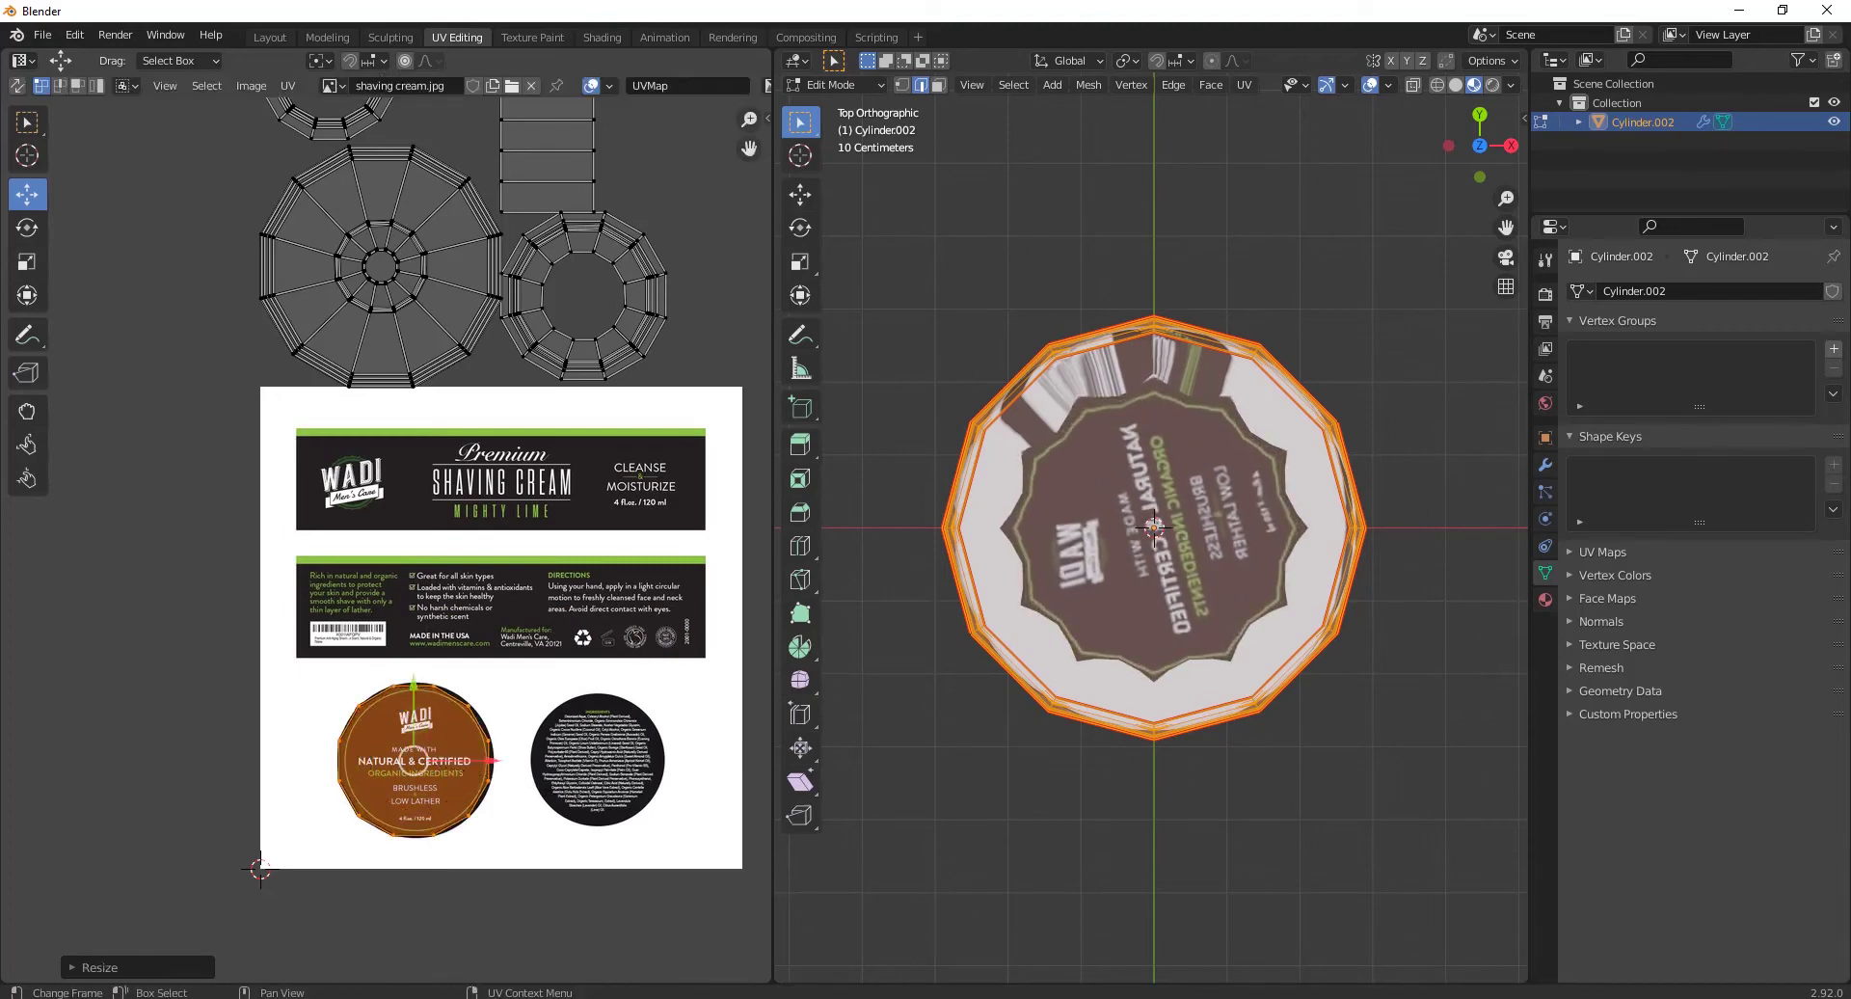
drag(497, 767, 492, 757)
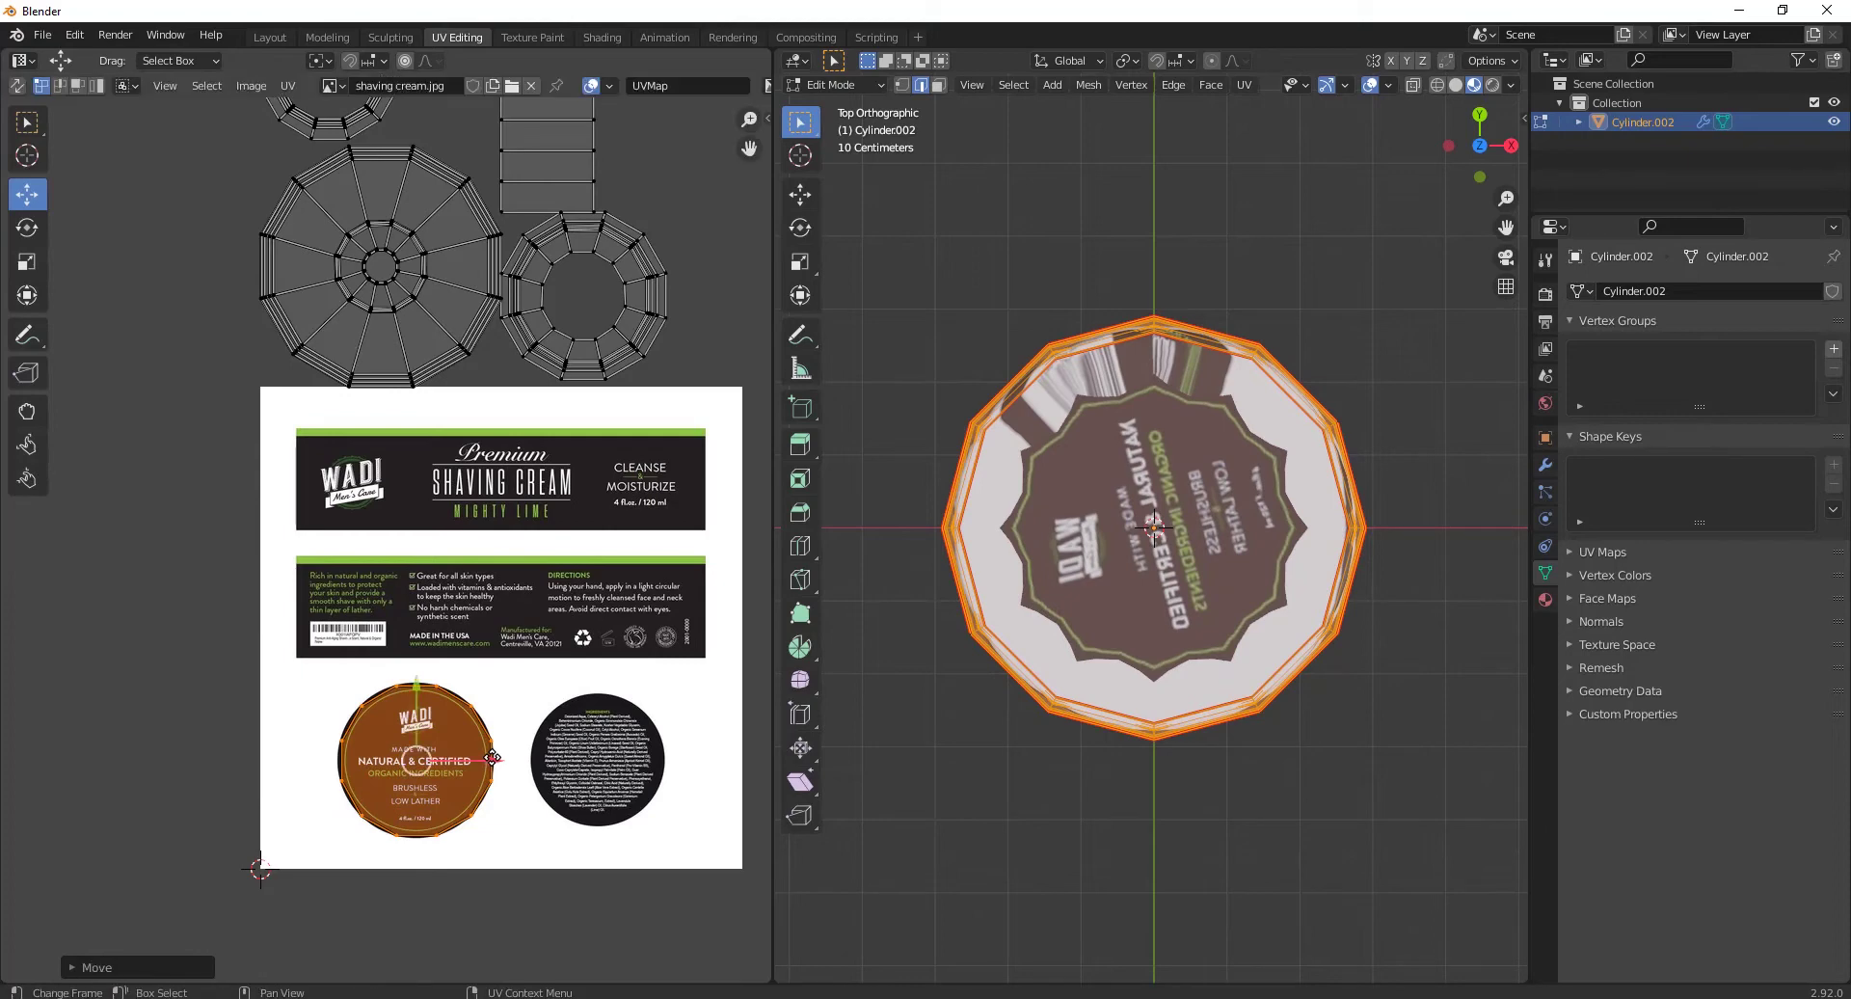
scroll(514, 790, up, 2)
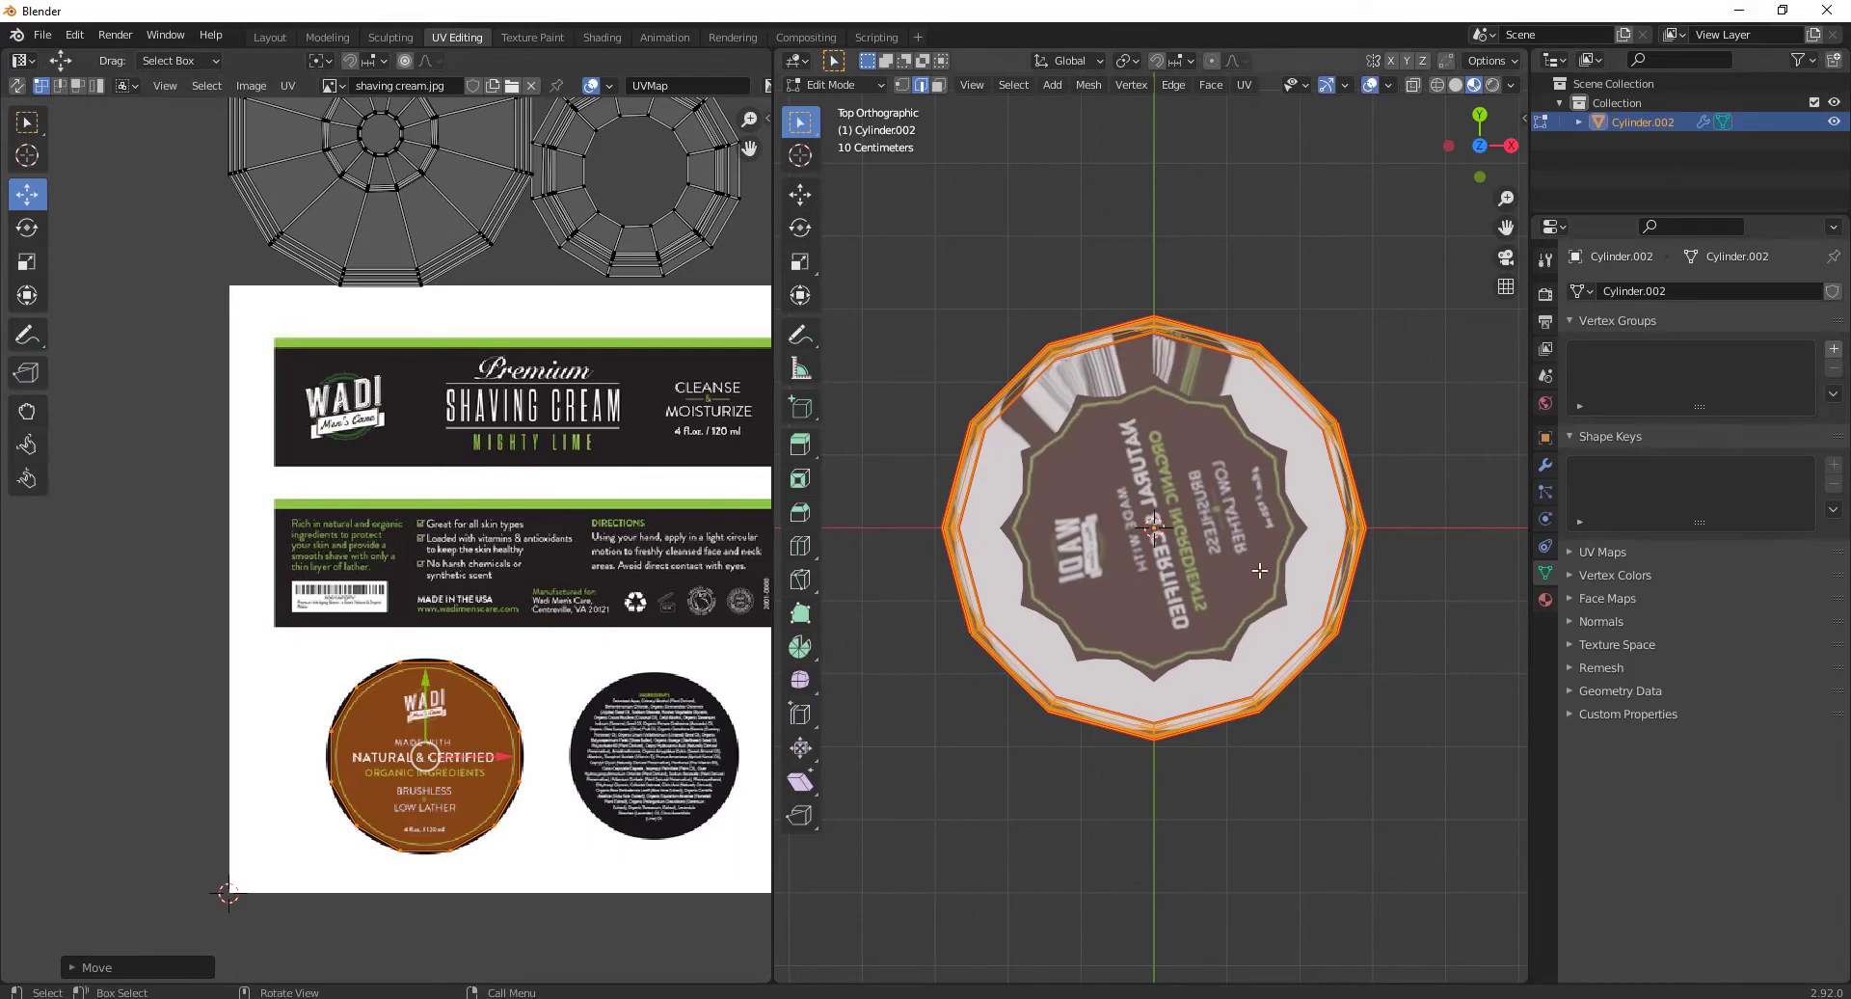
middle_drag(1066, 568, 1102, 461)
scroll(545, 261, down, 4)
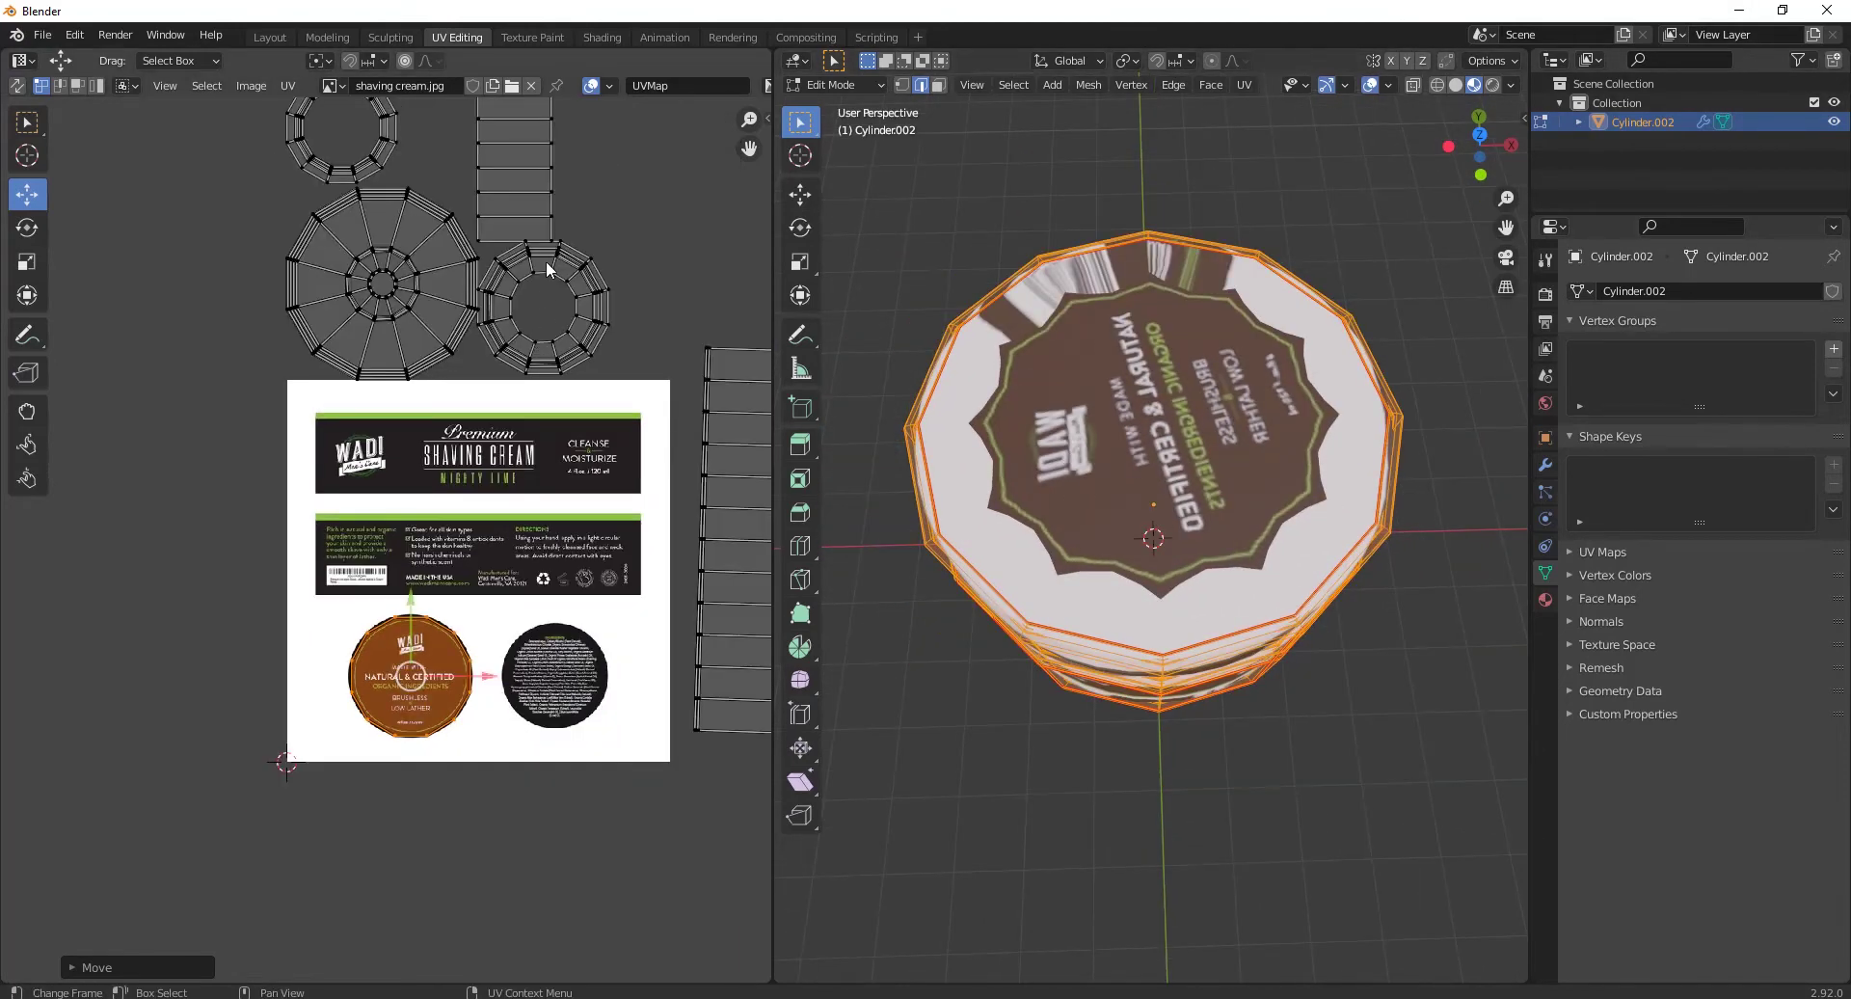
middle_drag(431, 263, 408, 353)
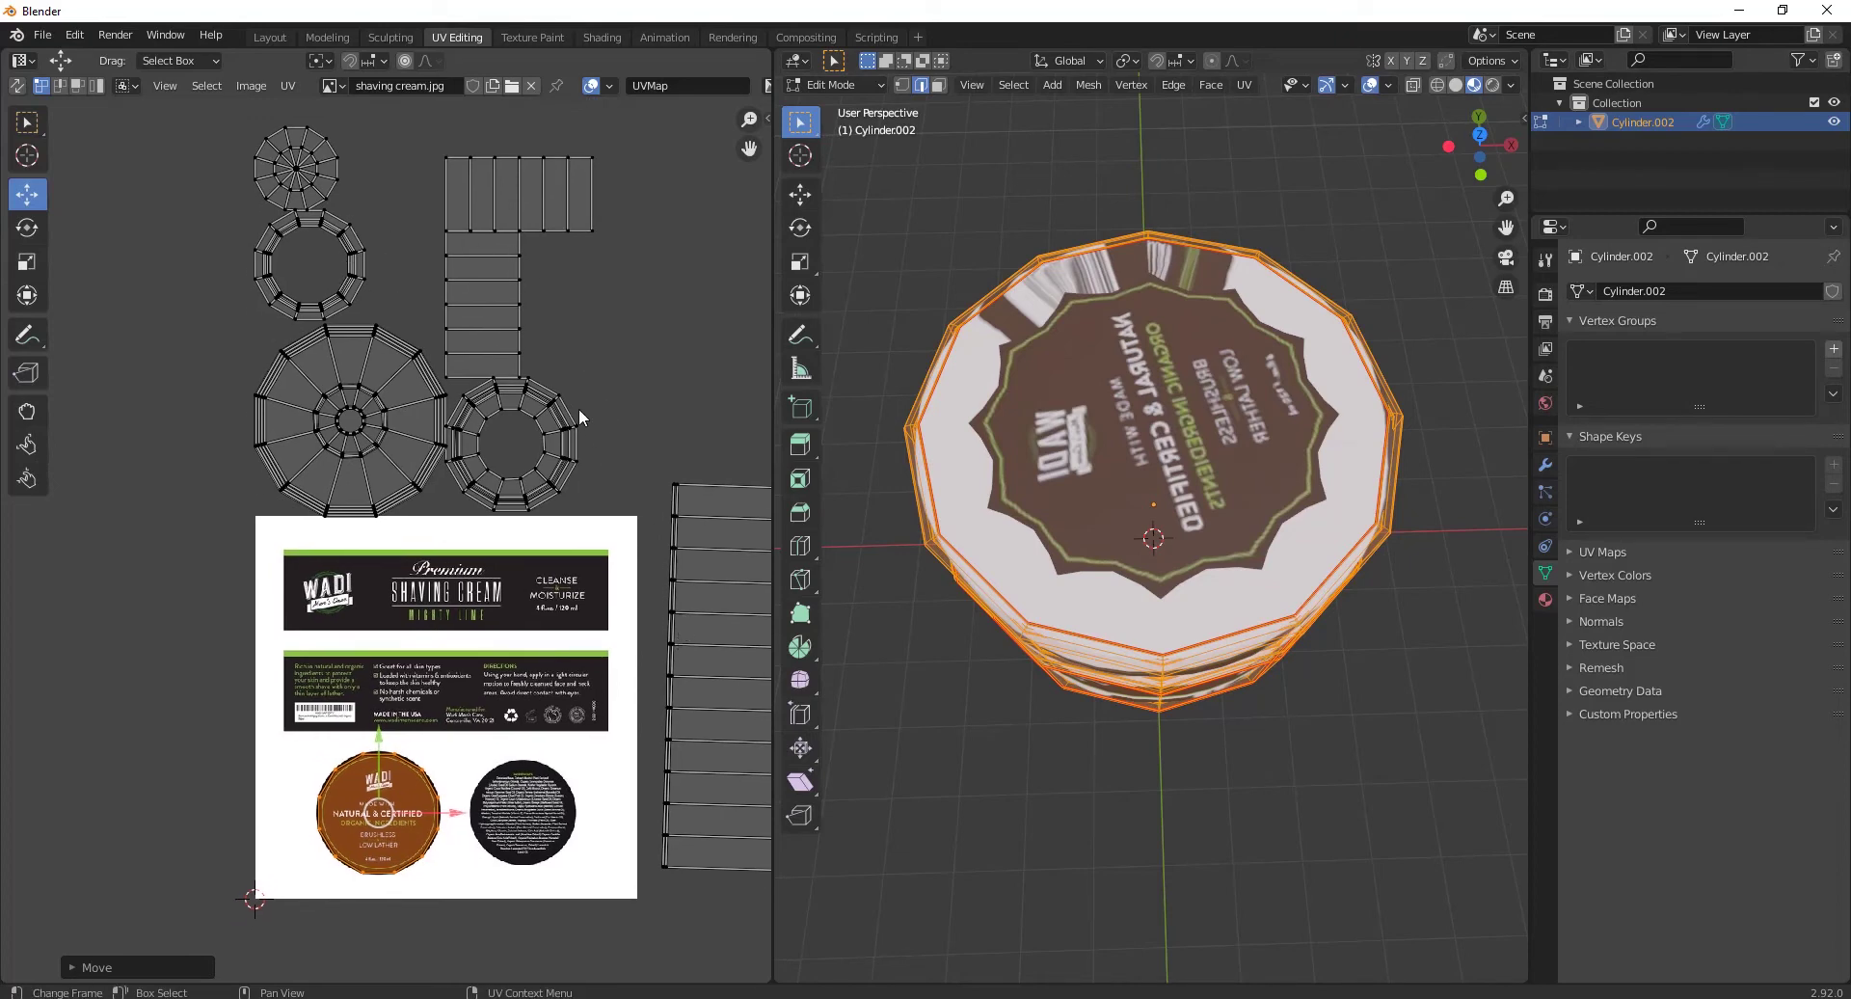
middle_drag(1091, 674, 1242, 574)
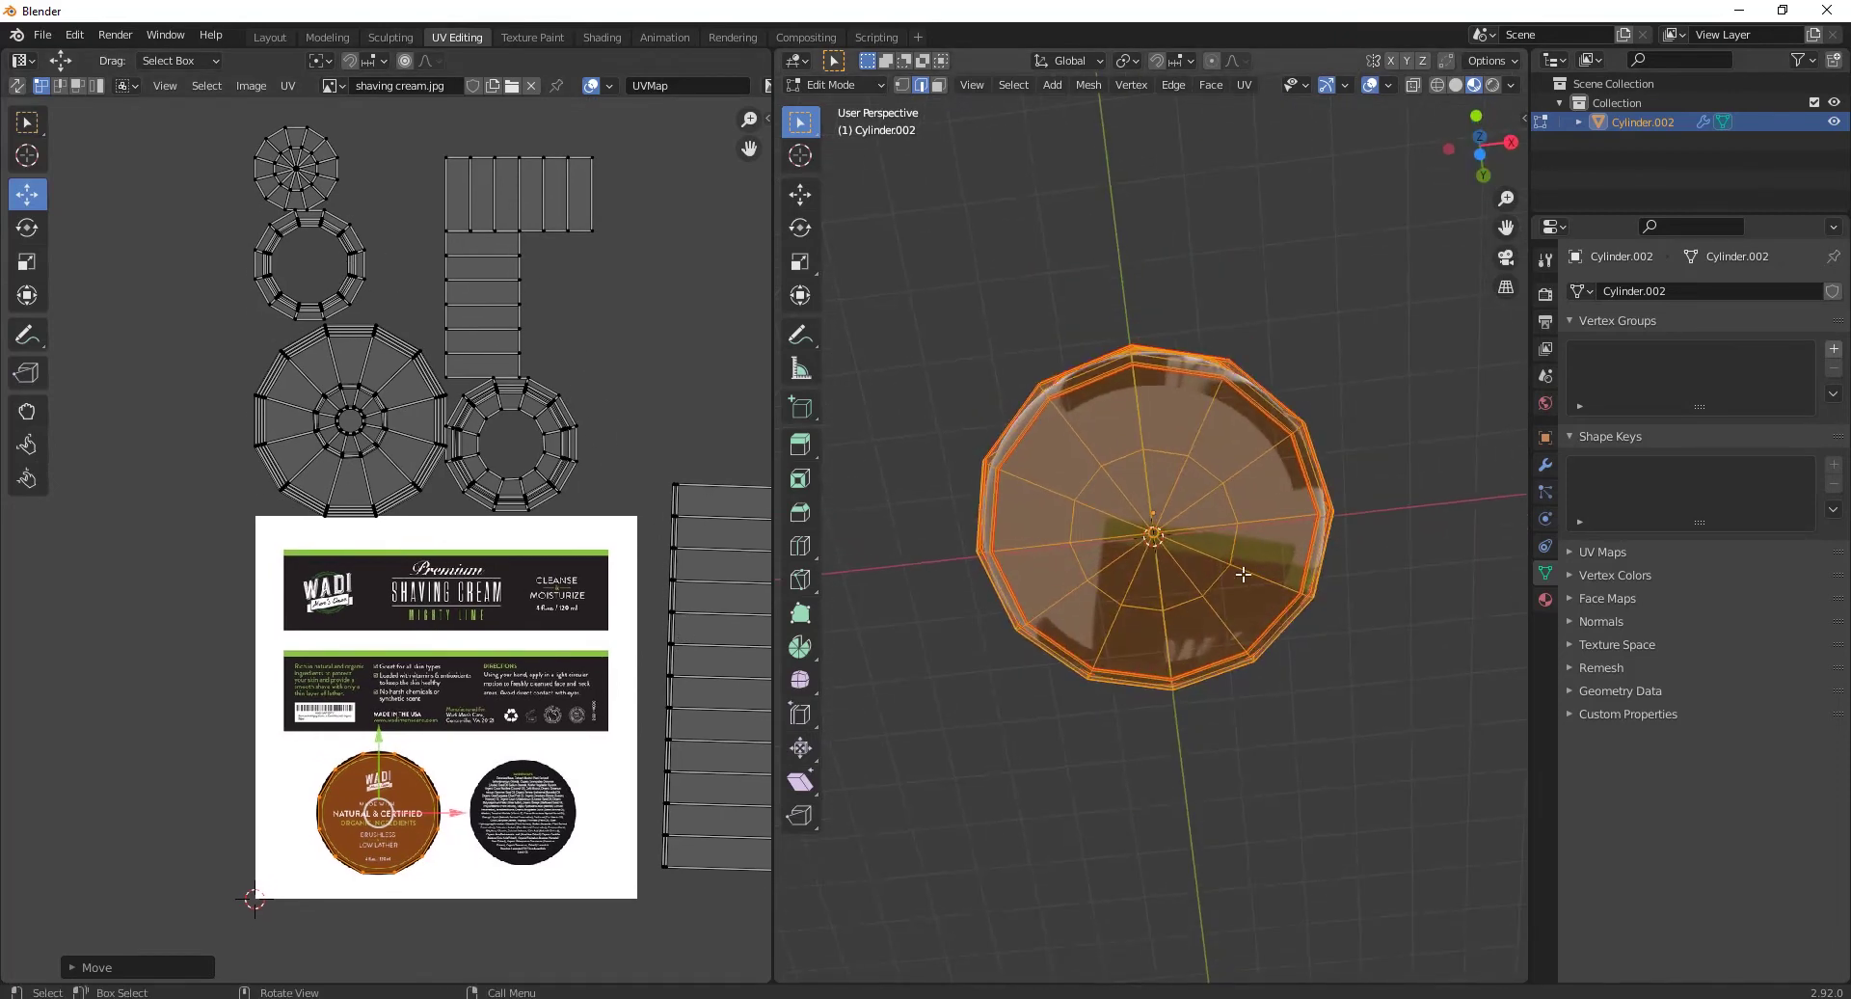
Step: Select the small circle island and centre it on the round ingredients label for the jar bottom
click(290, 176)
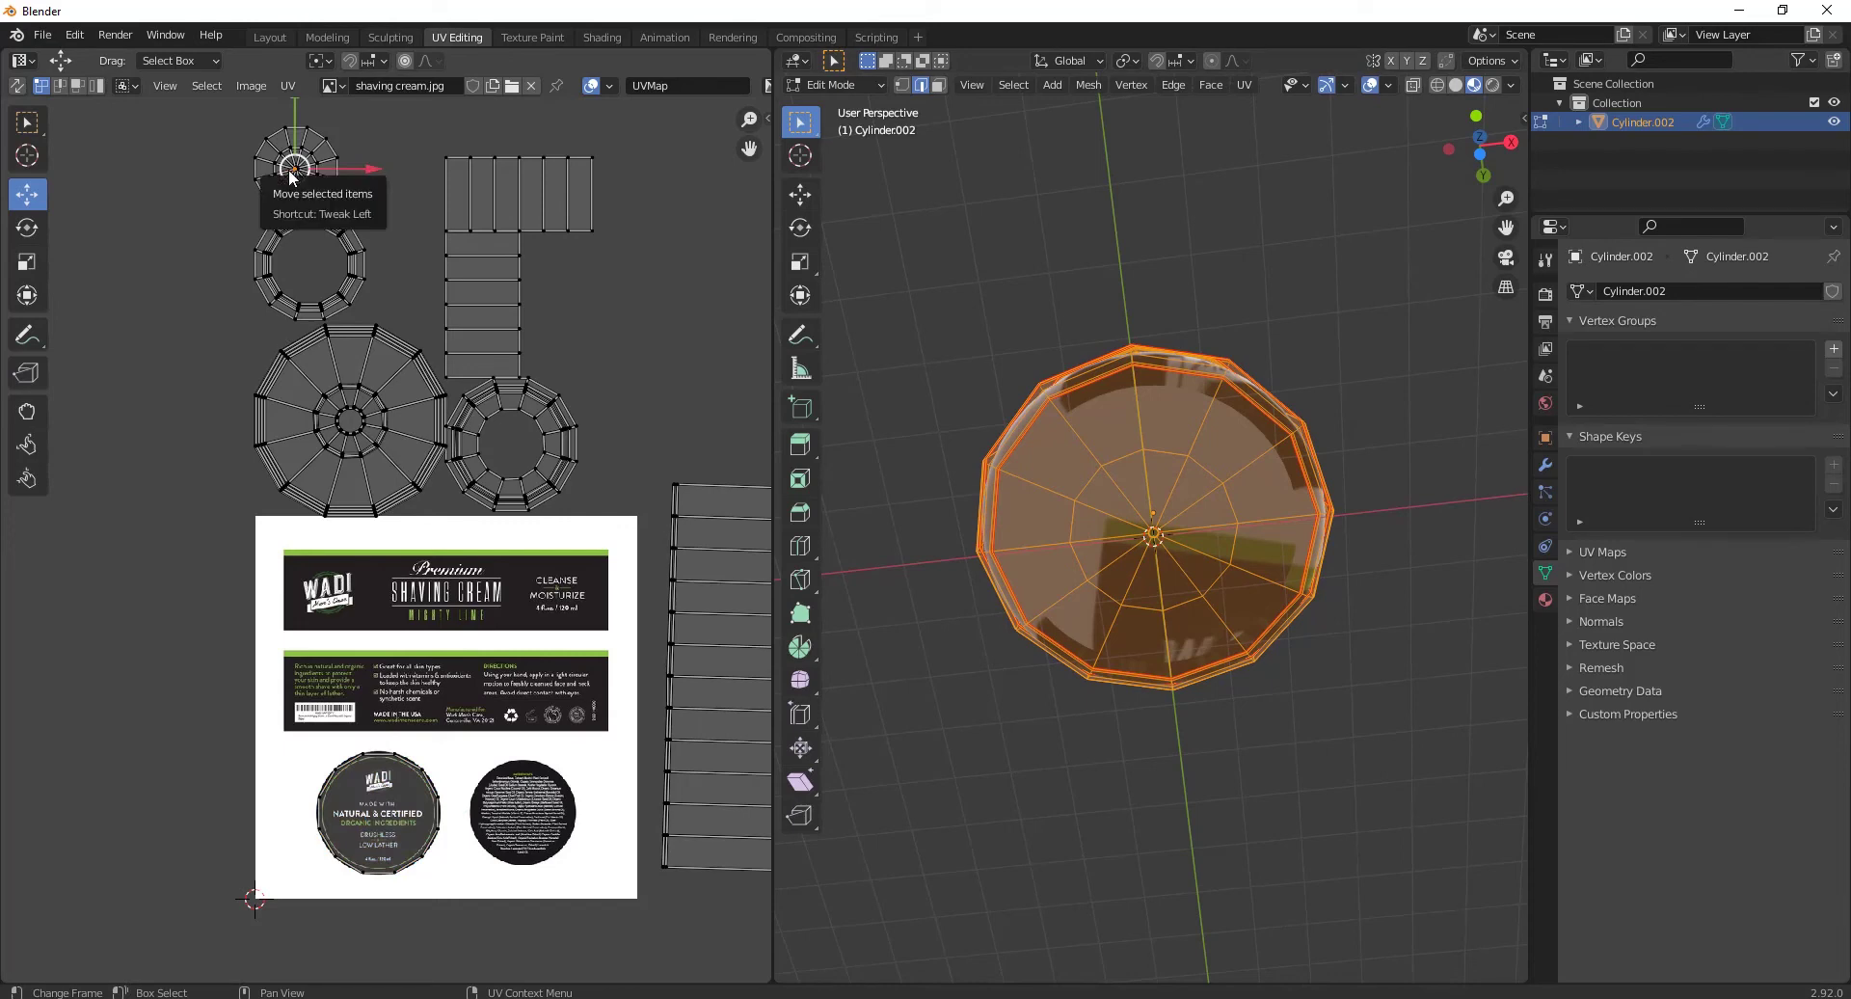
key(l)
drag(301, 106, 563, 698)
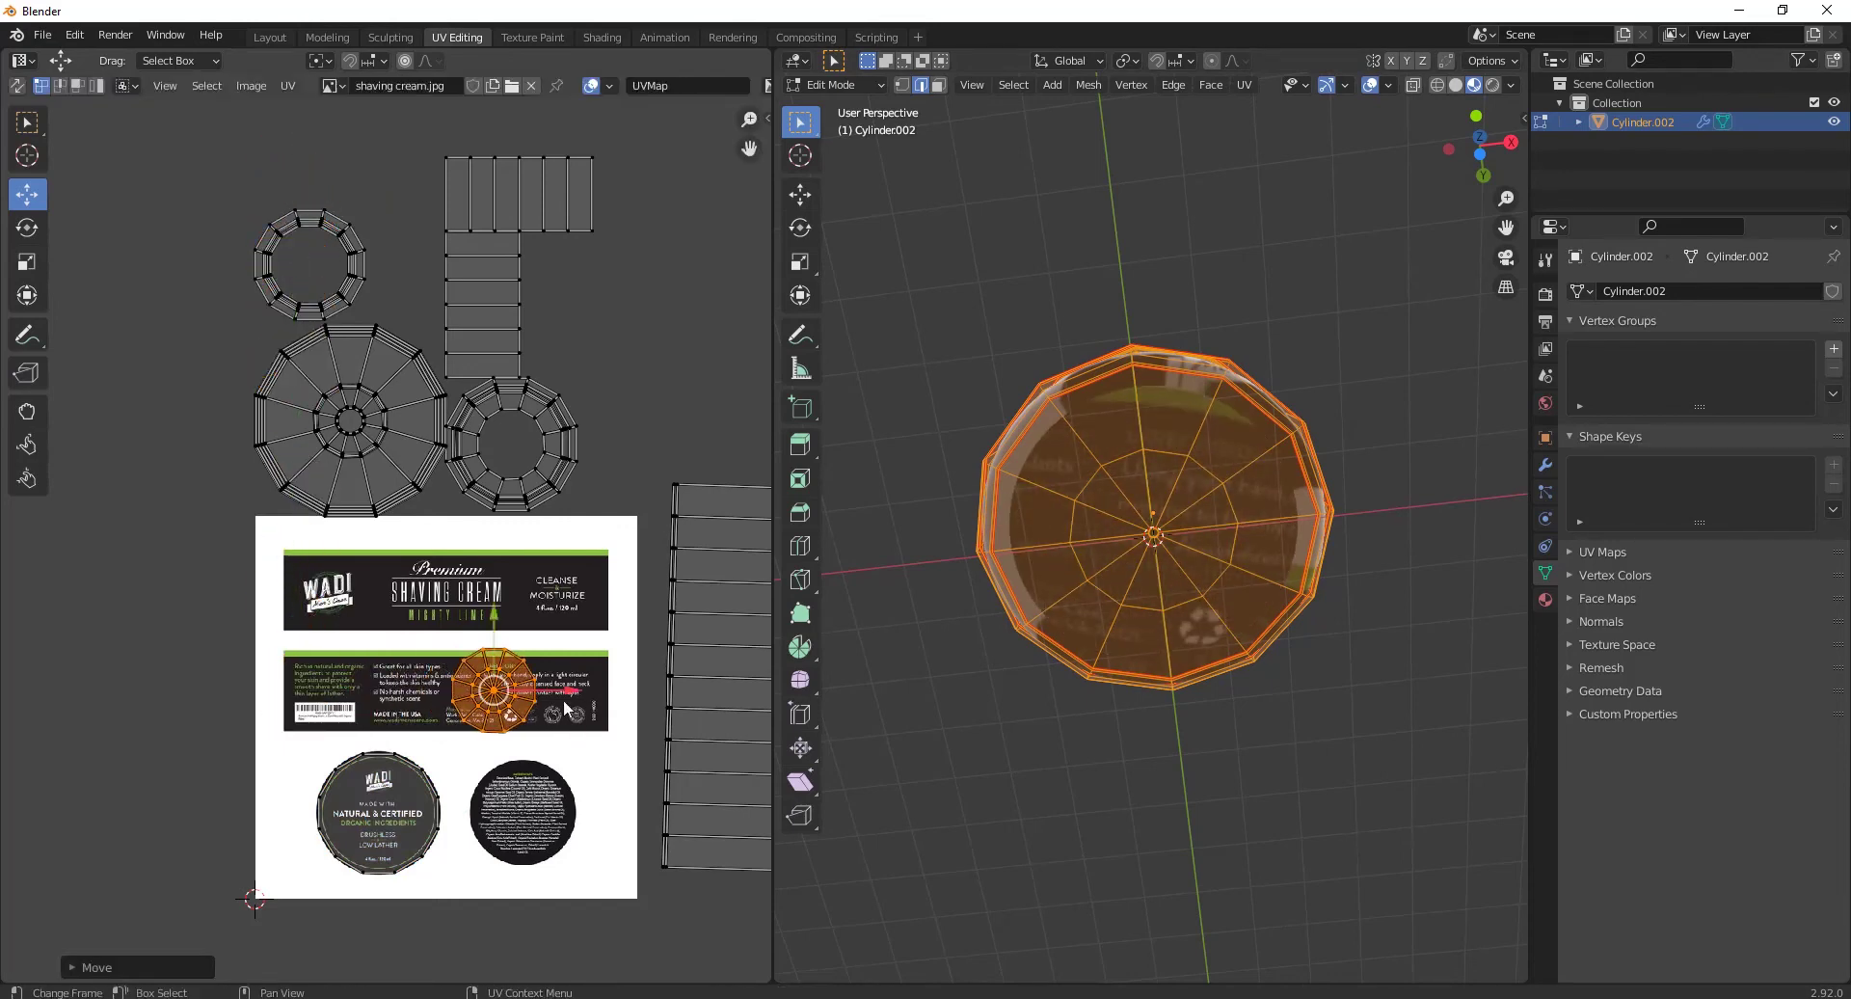
drag(502, 638, 502, 759)
scroll(525, 639, up, 2)
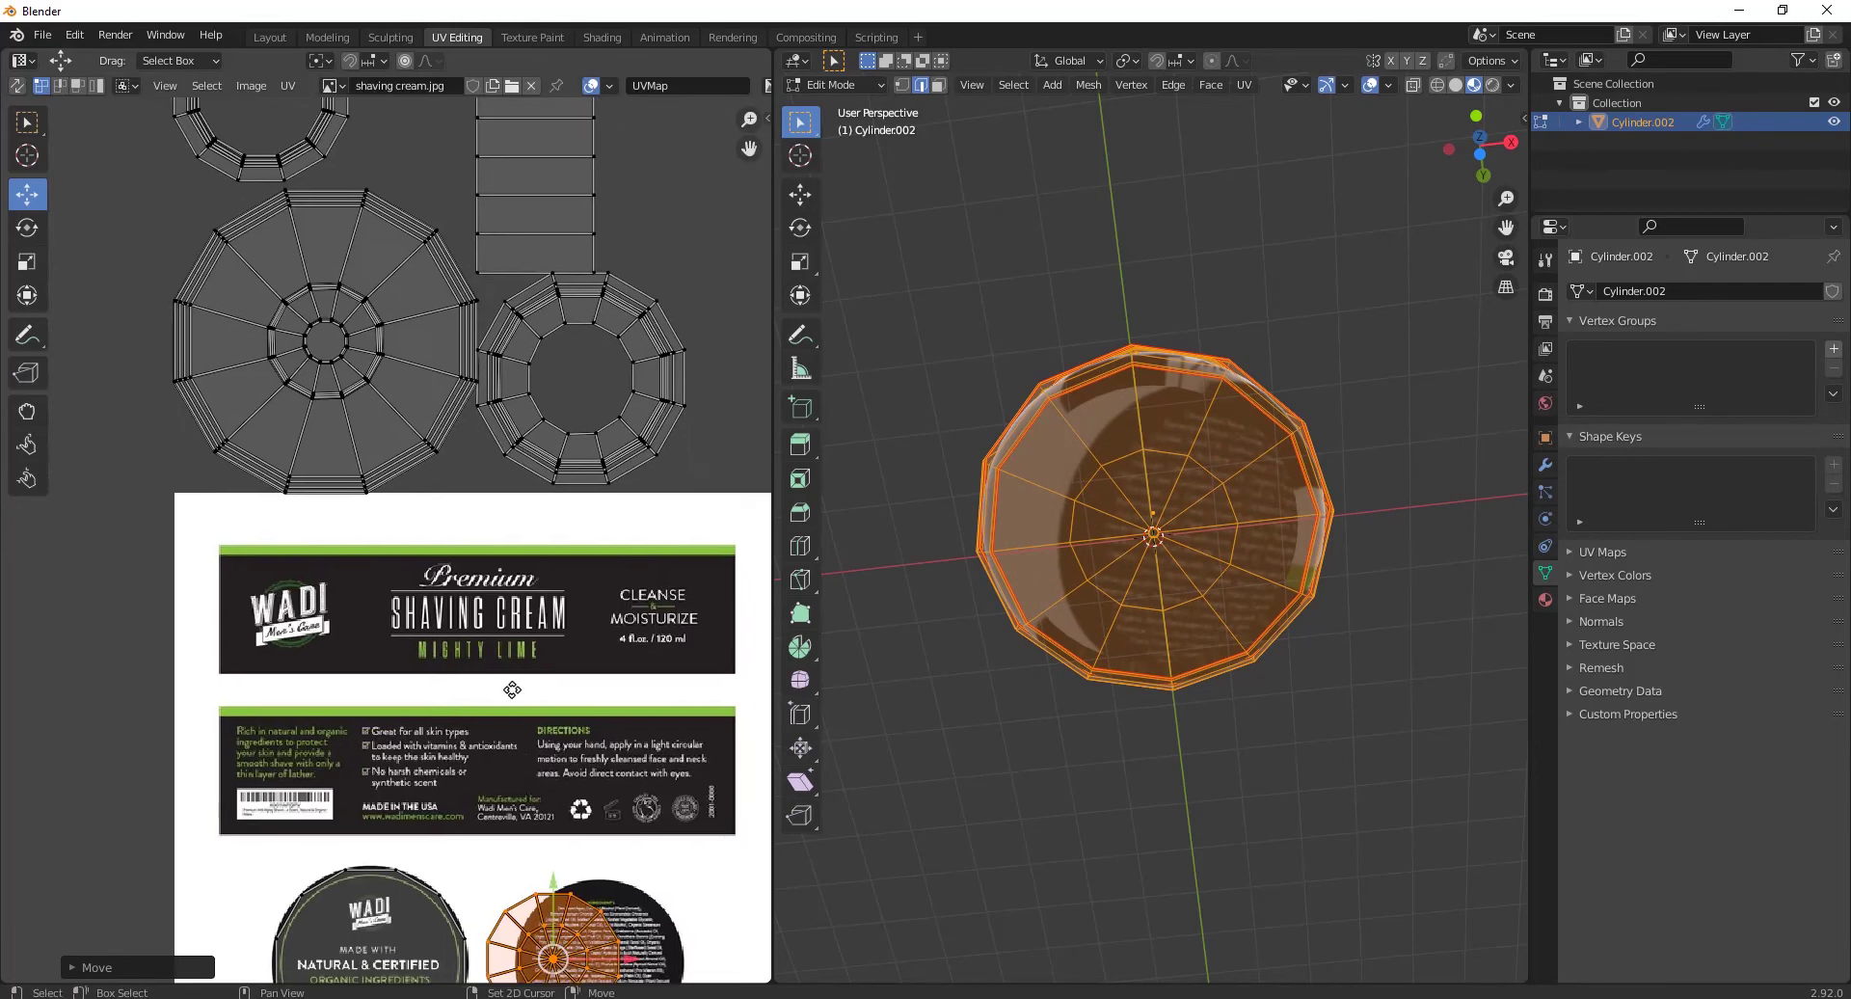
drag(530, 650, 578, 649)
drag(499, 592, 500, 592)
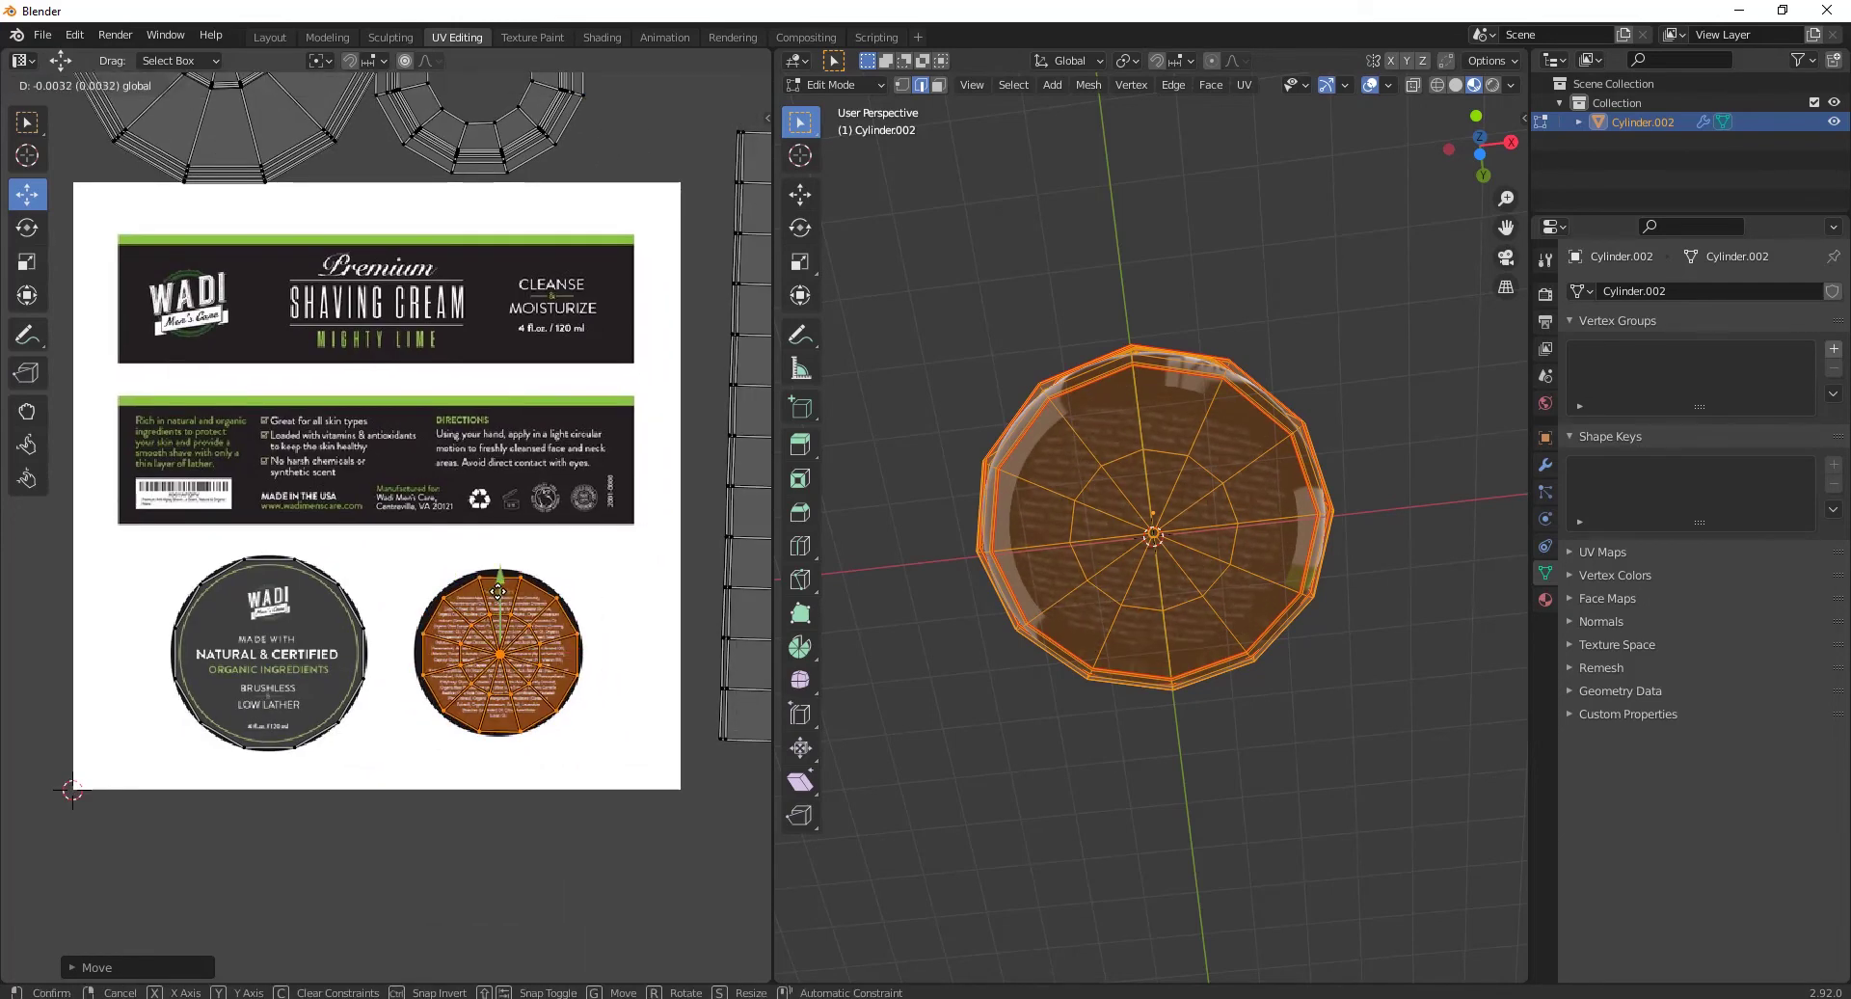
drag(569, 648, 563, 640)
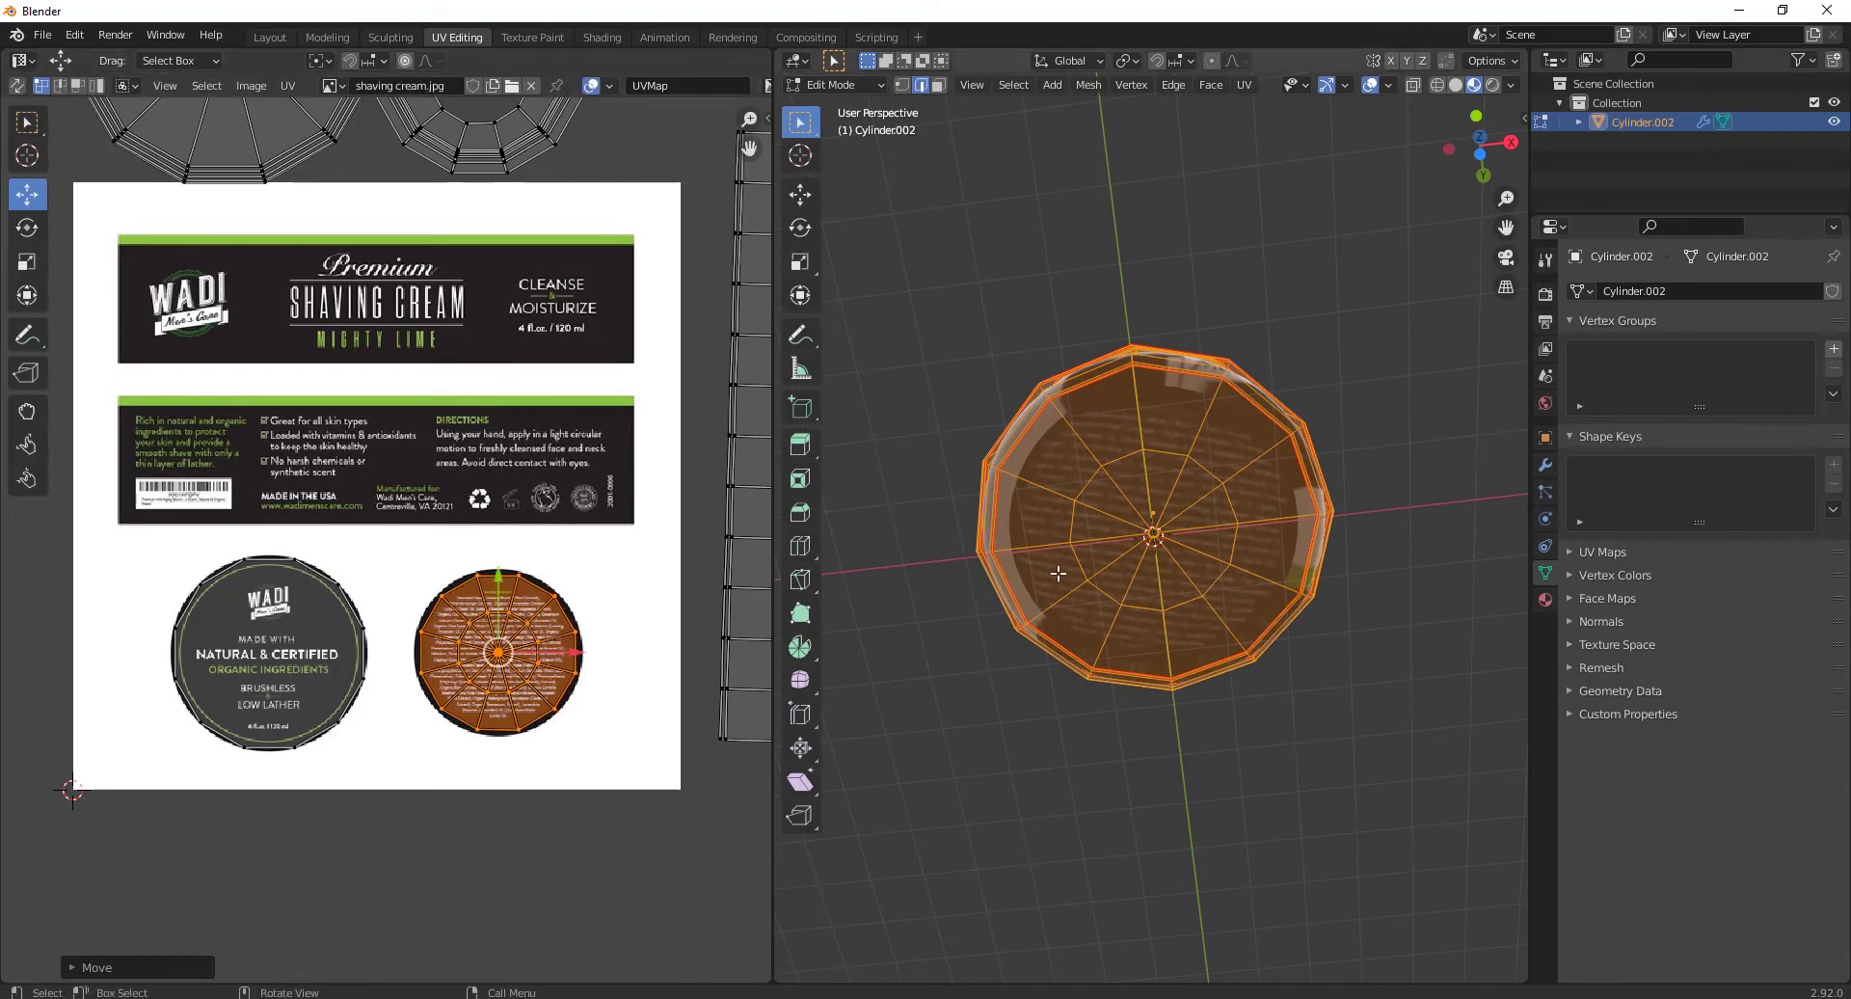
scroll(1238, 487, down, 1)
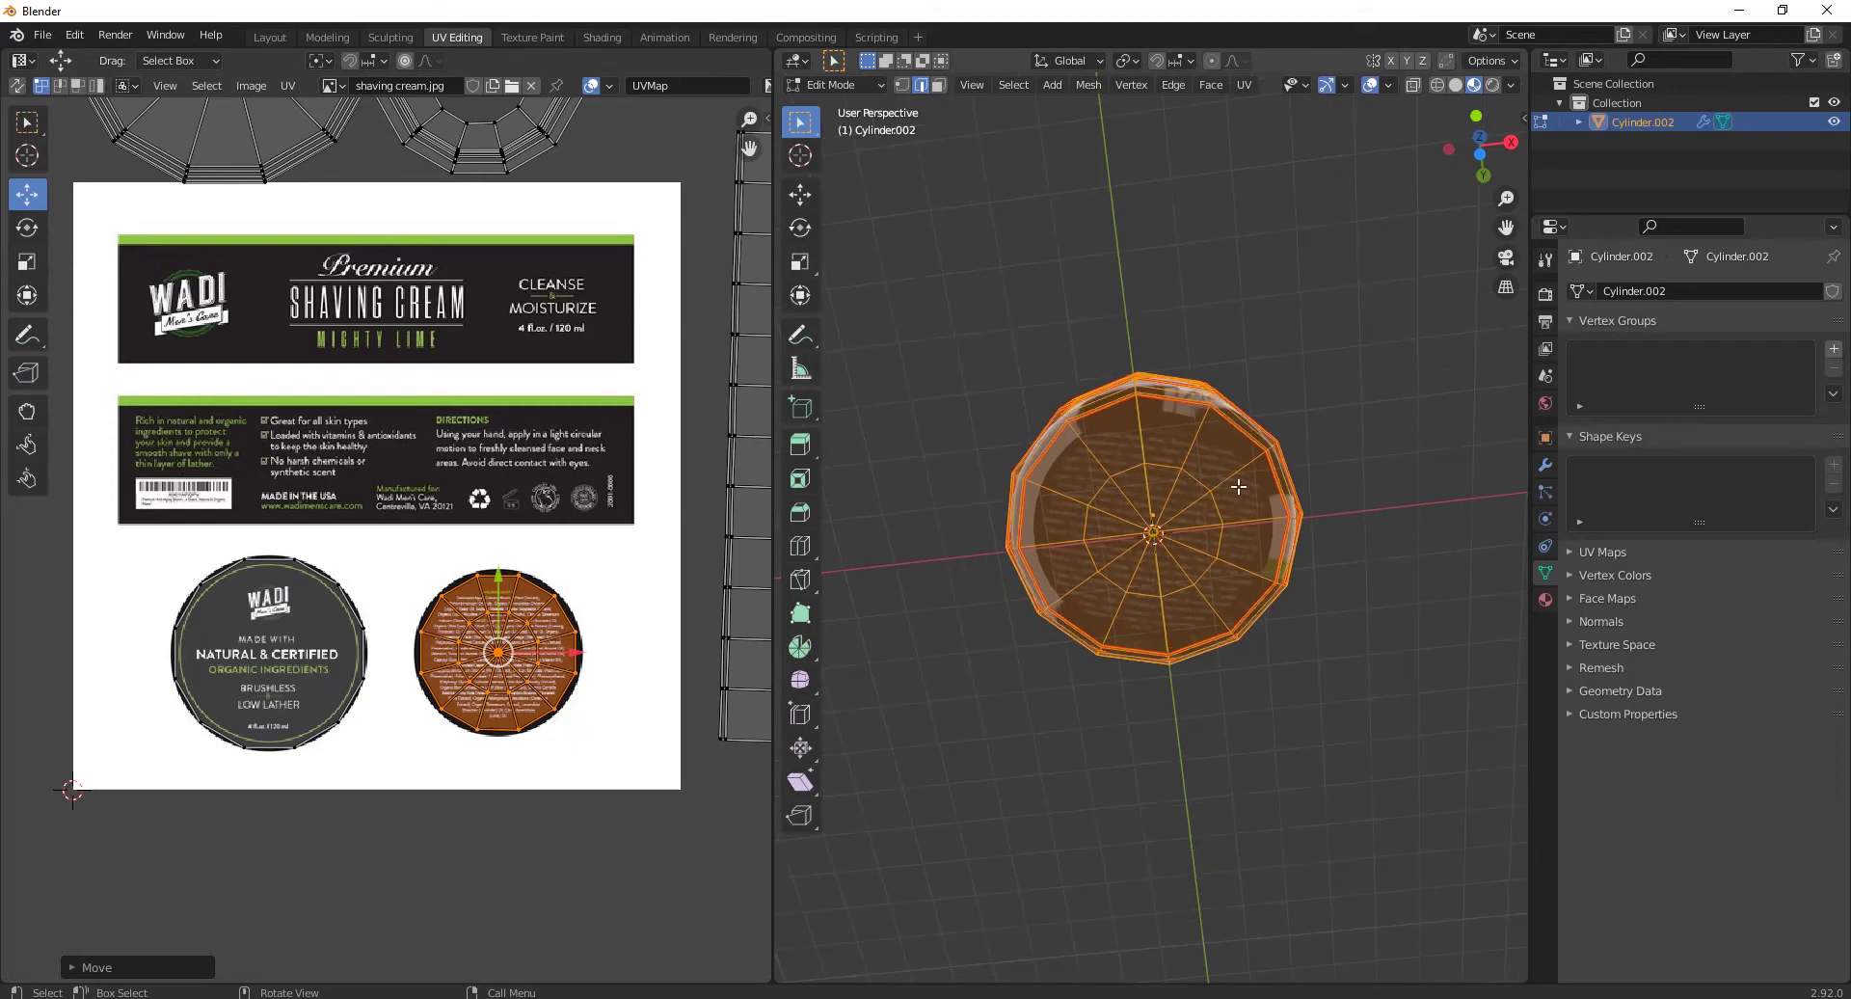
middle_drag(1101, 444, 1171, 366)
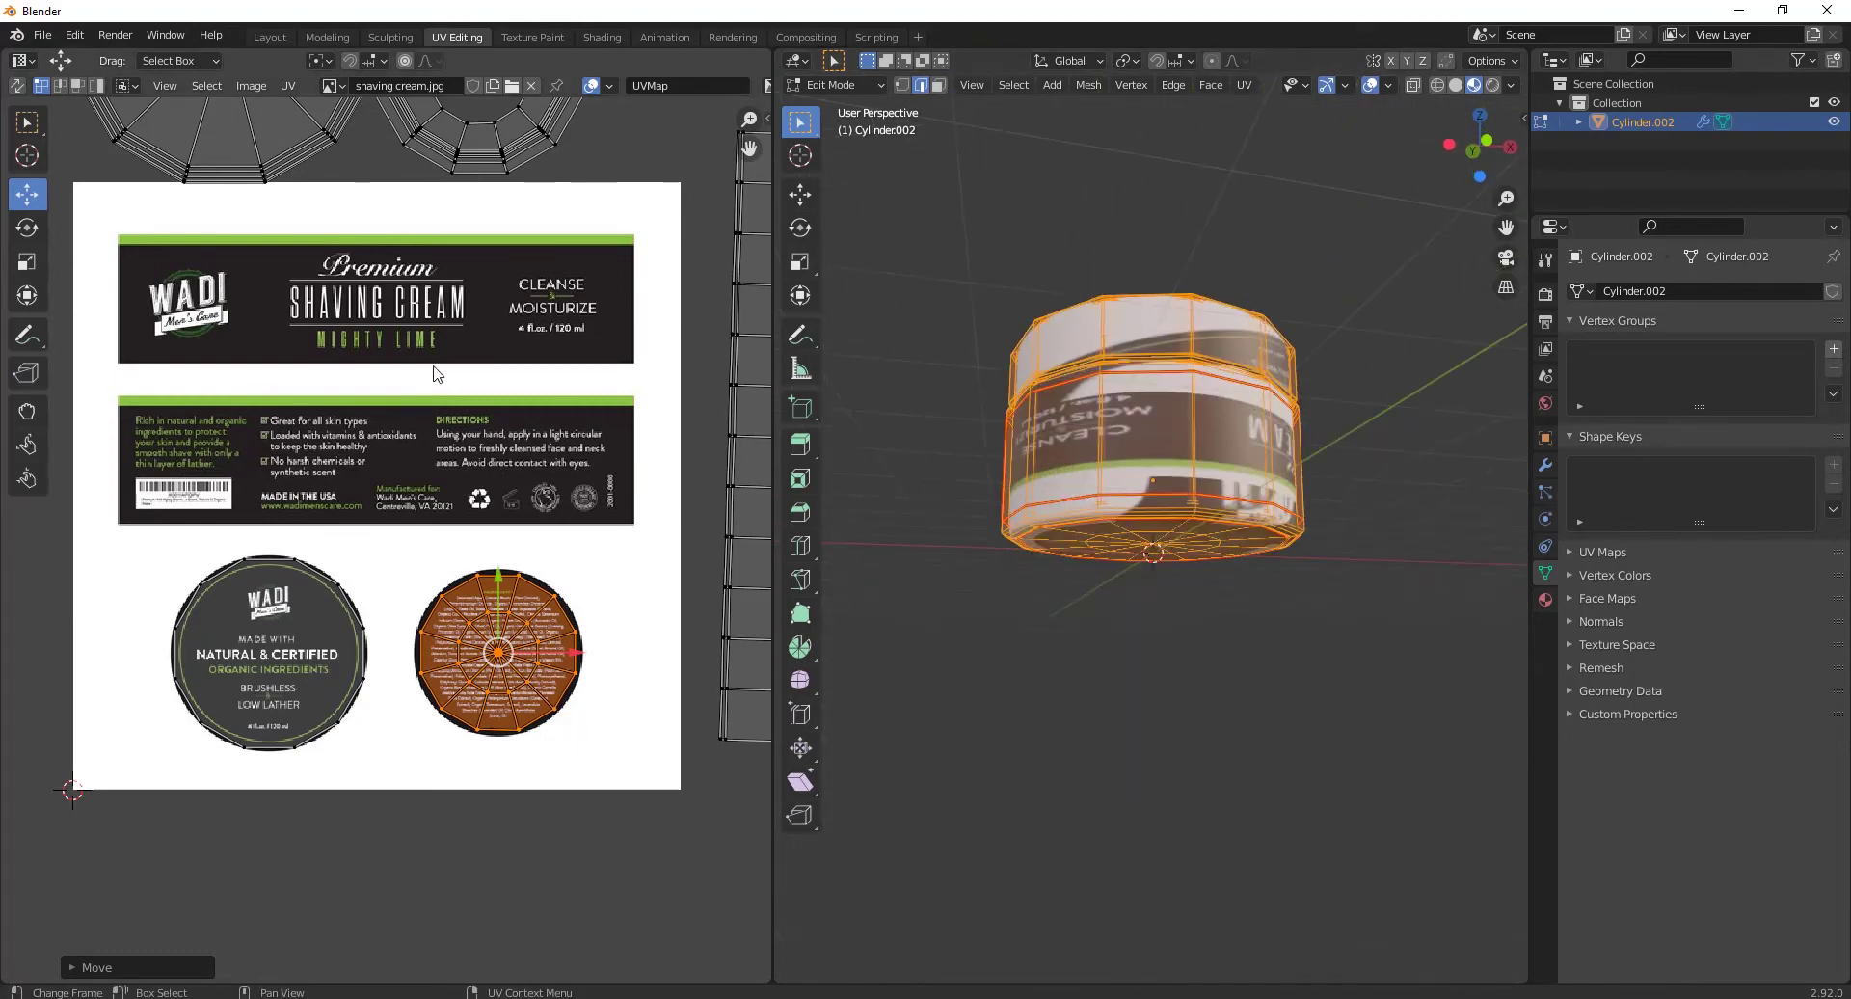
scroll(437, 309, down, 1)
middle_drag(438, 309, 441, 373)
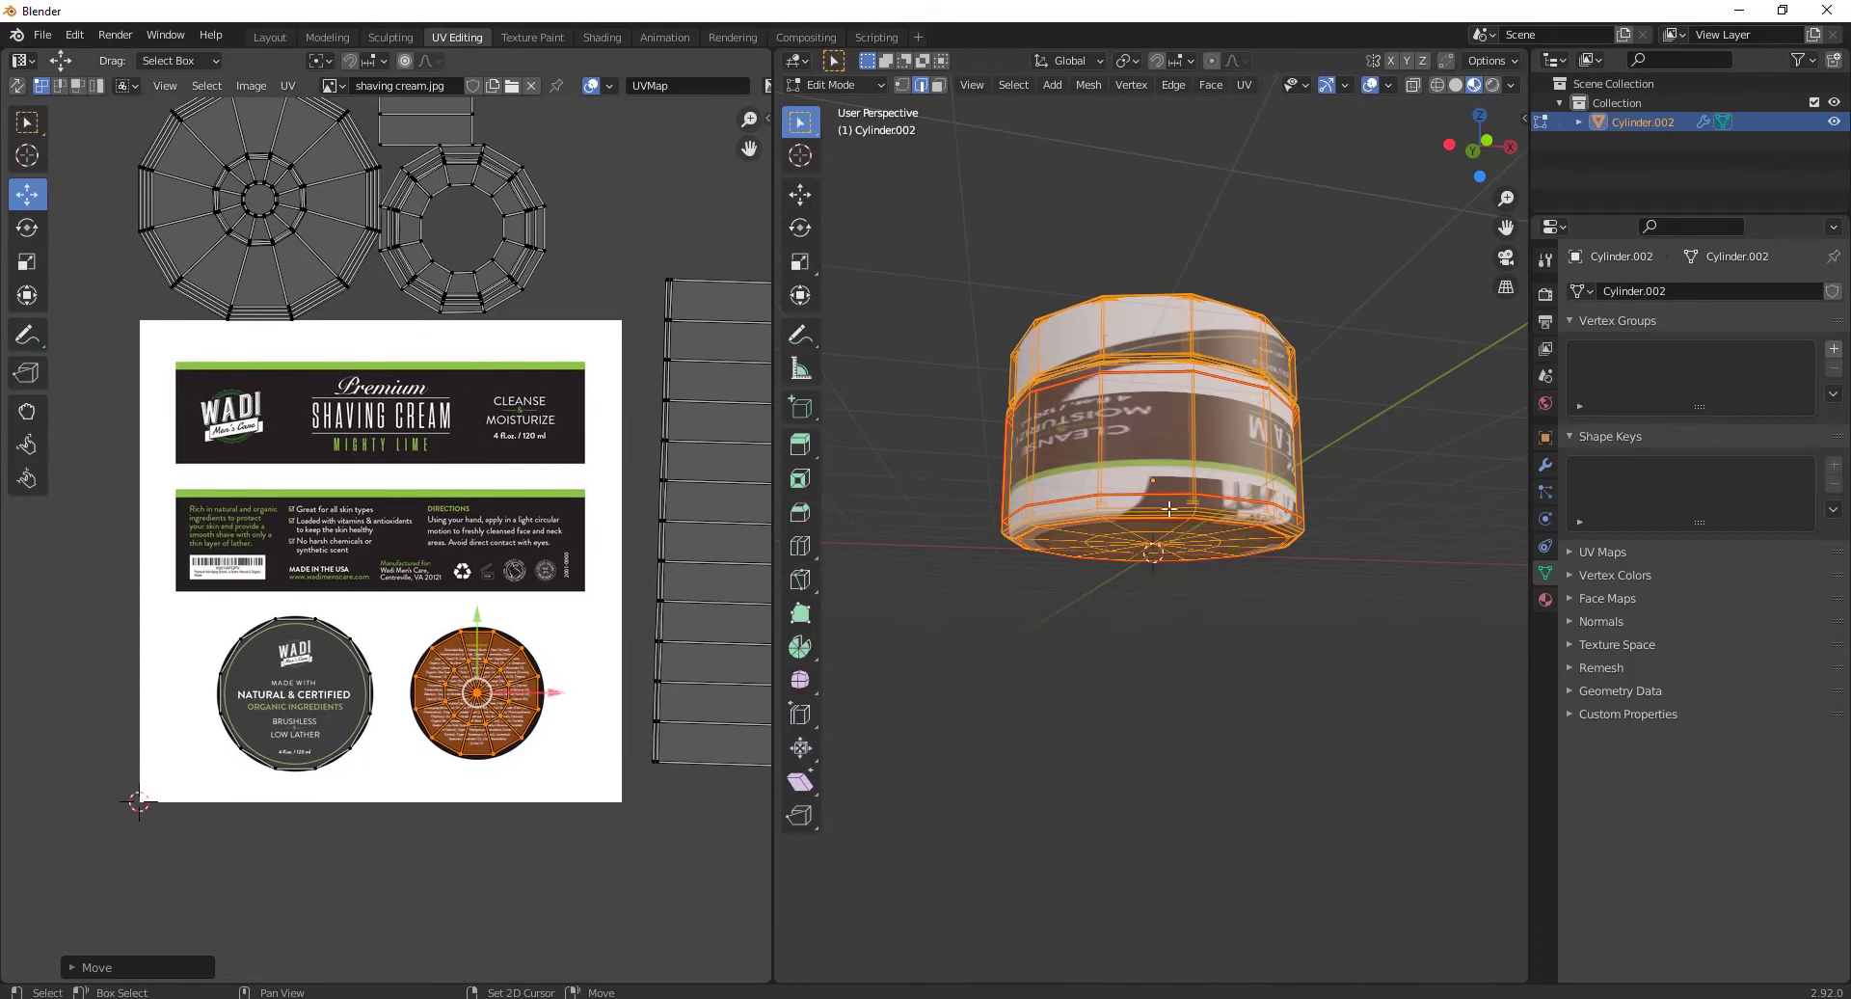
Step: Select the vertical side-strip UV island and move it onto the label texture
scroll(326, 293, down, 1)
click(326, 293)
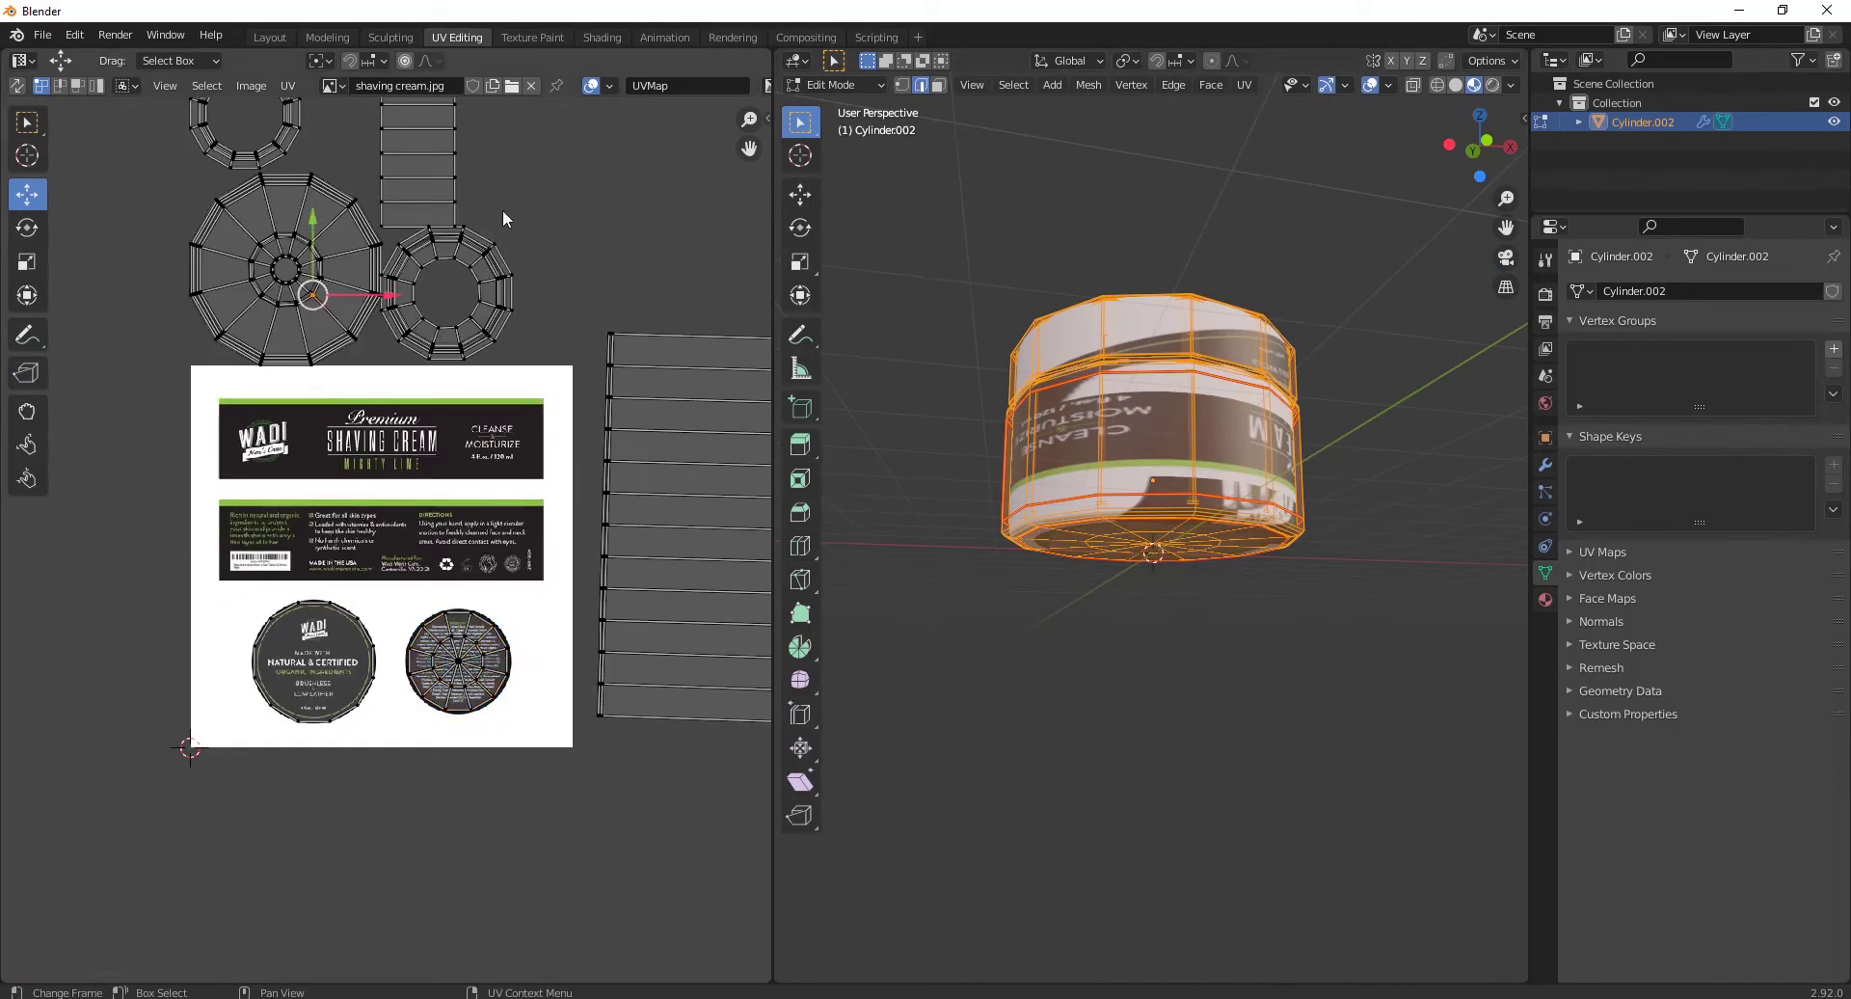
middle_drag(451, 175, 450, 216)
click(447, 210)
key(l)
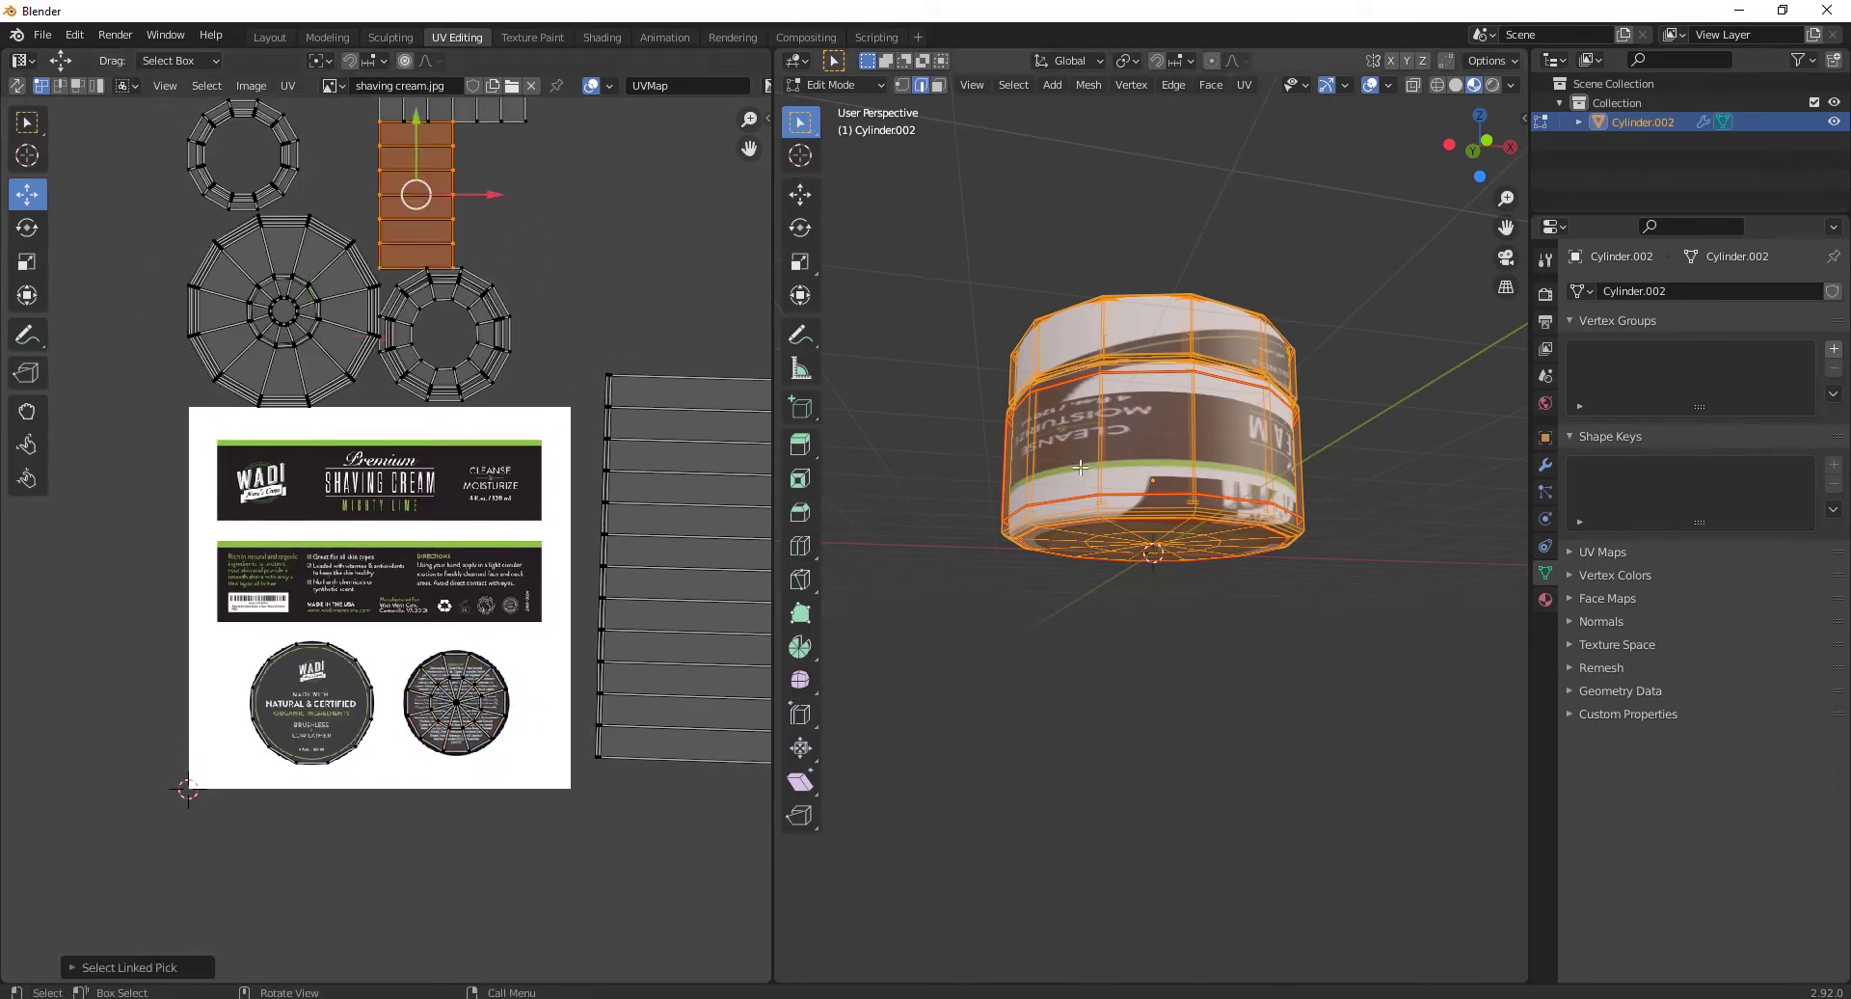
key(KP_1)
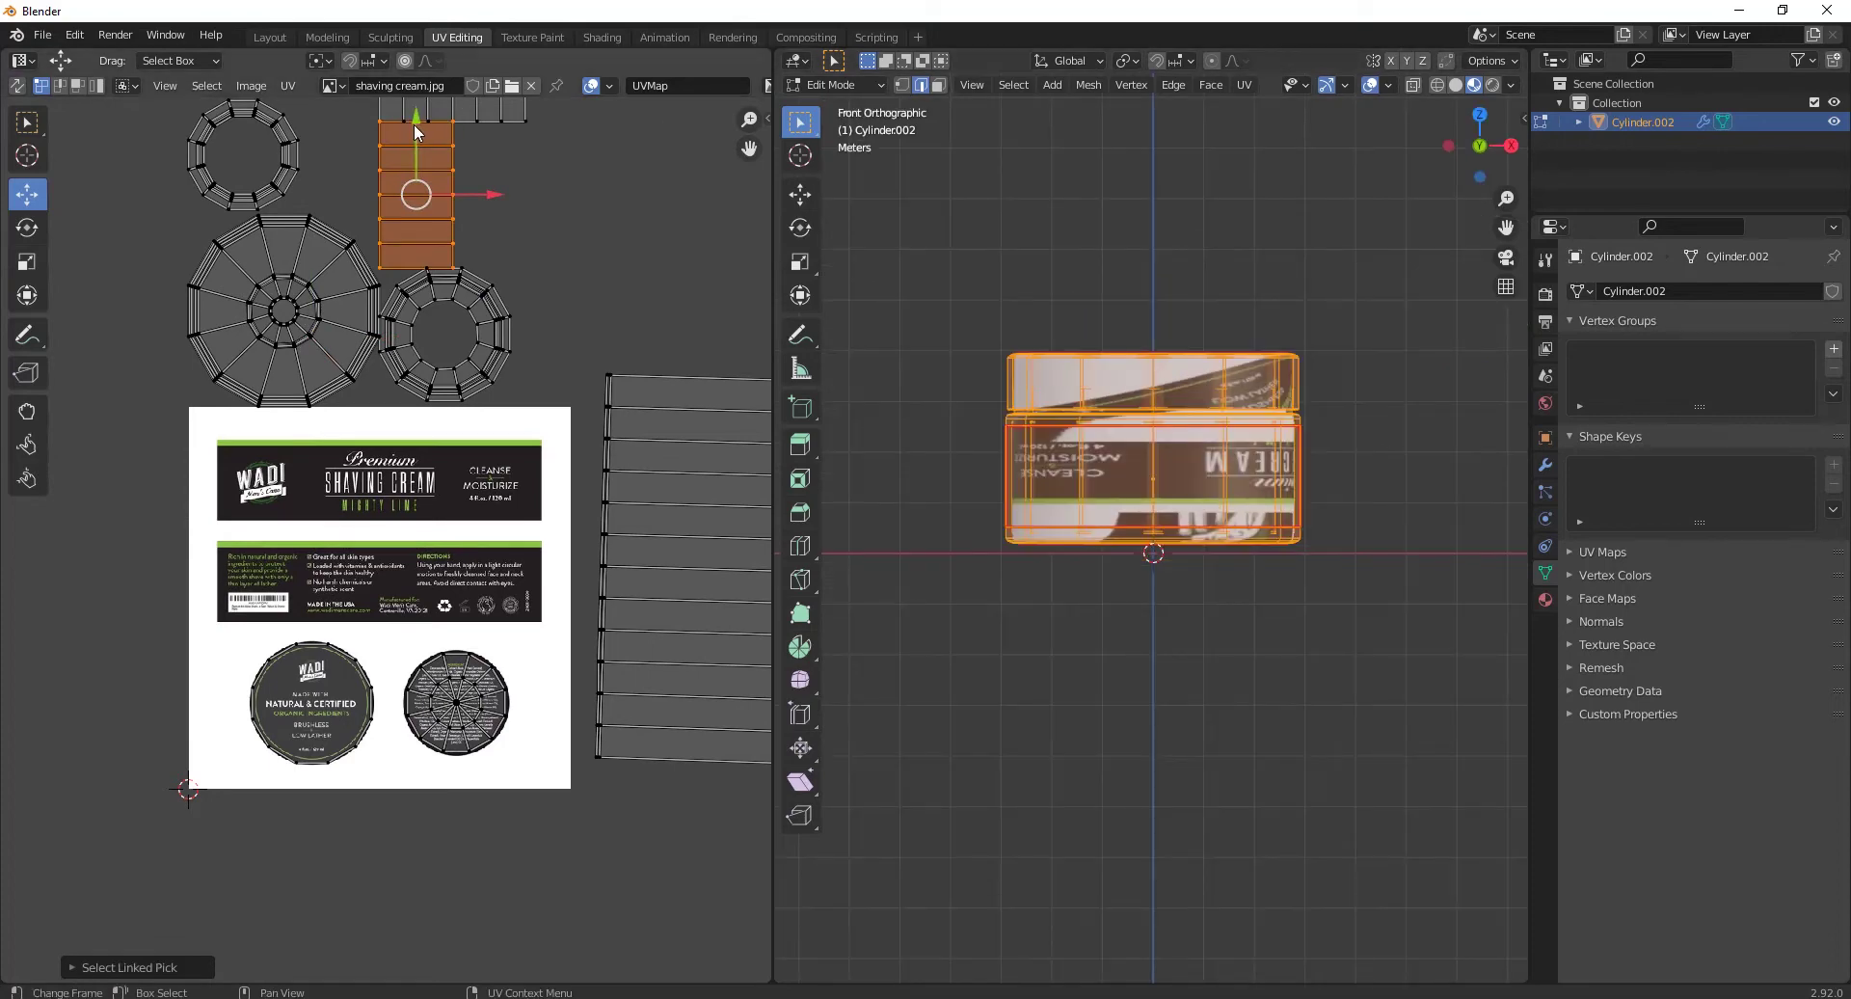
drag(413, 123, 413, 491)
middle_drag(1075, 494, 1158, 504)
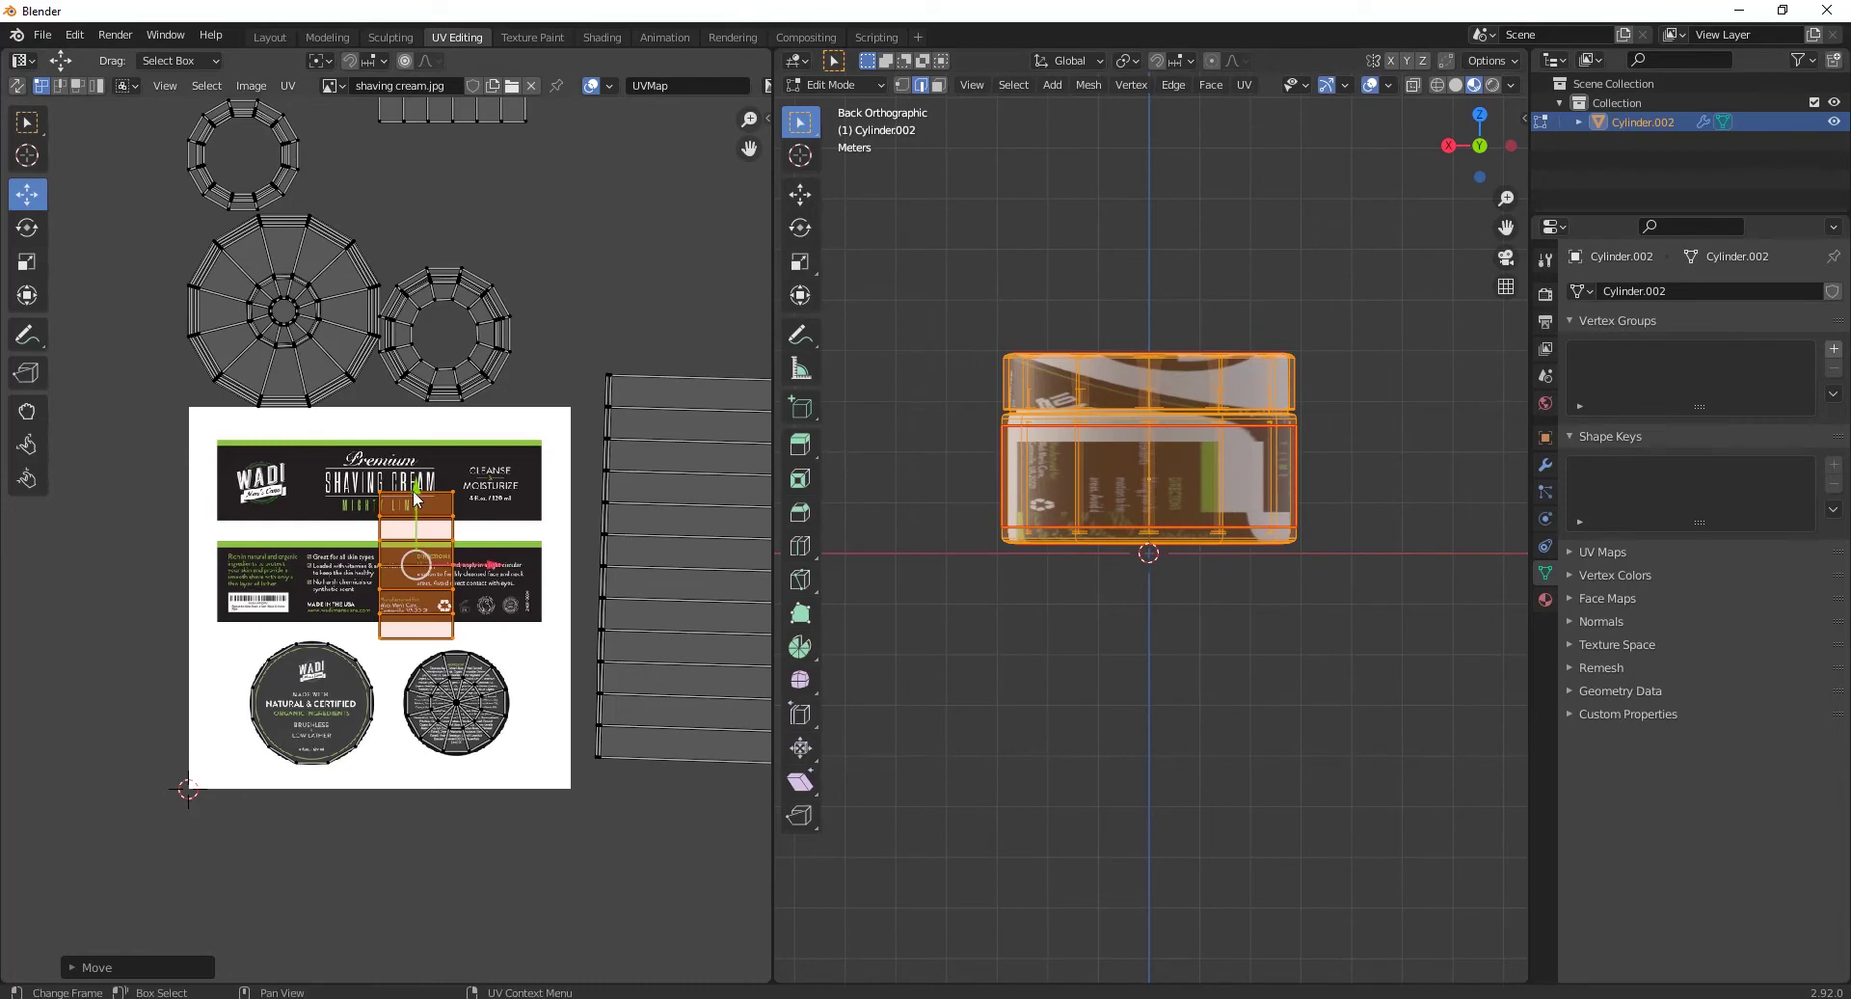
drag(417, 497, 416, 472)
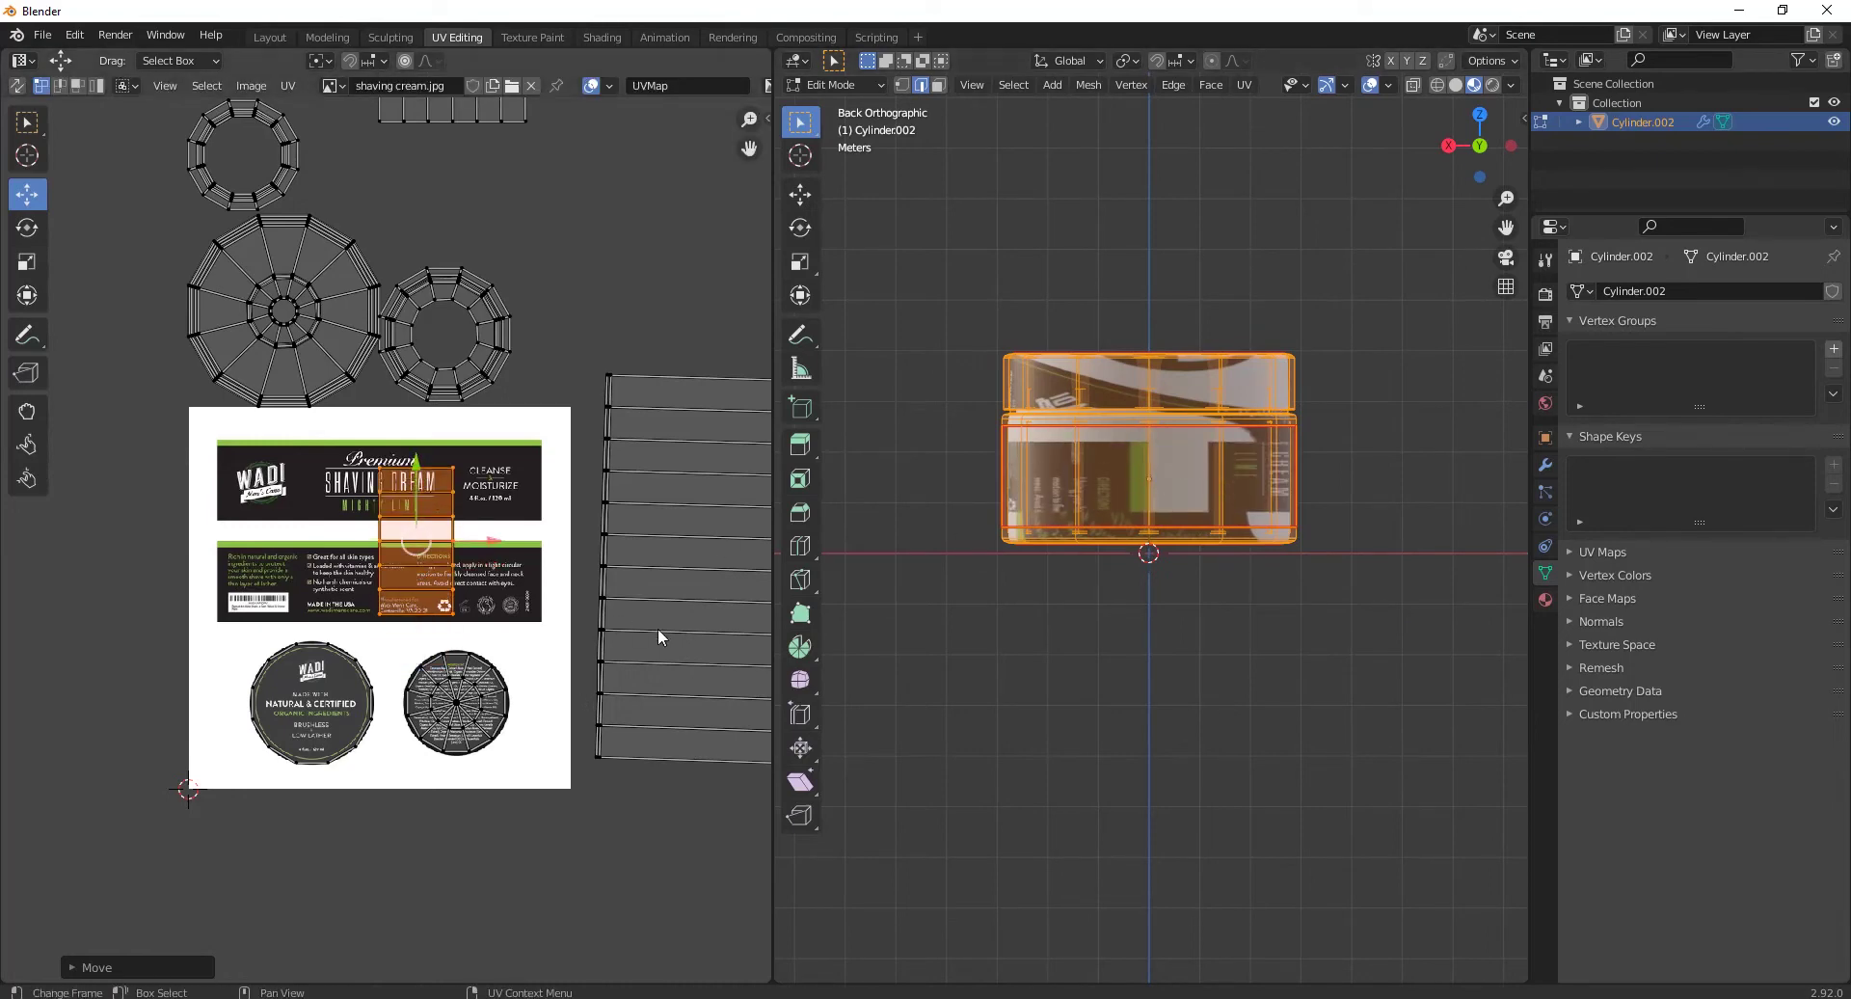
Step: Rotate the side strip horizontal and lay it on the directions band
key(r)
click(433, 631)
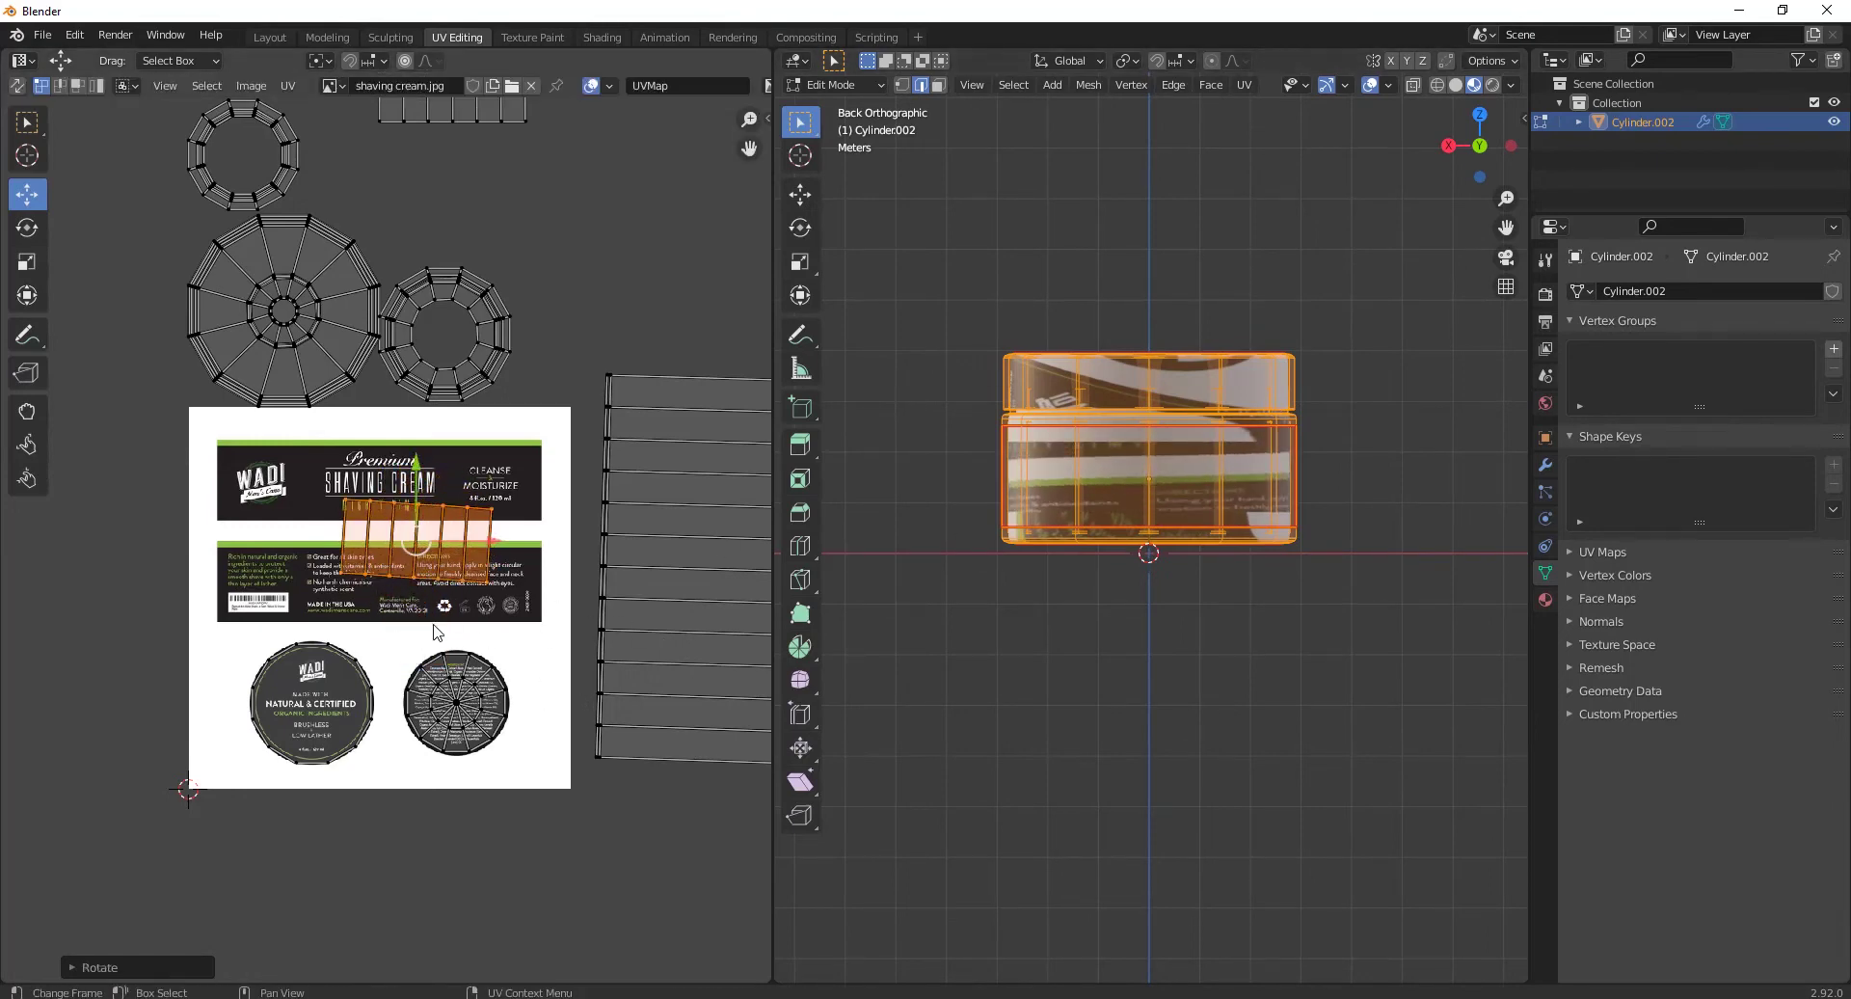
scroll(494, 405, up, 3)
drag(447, 460, 537, 710)
key(r)
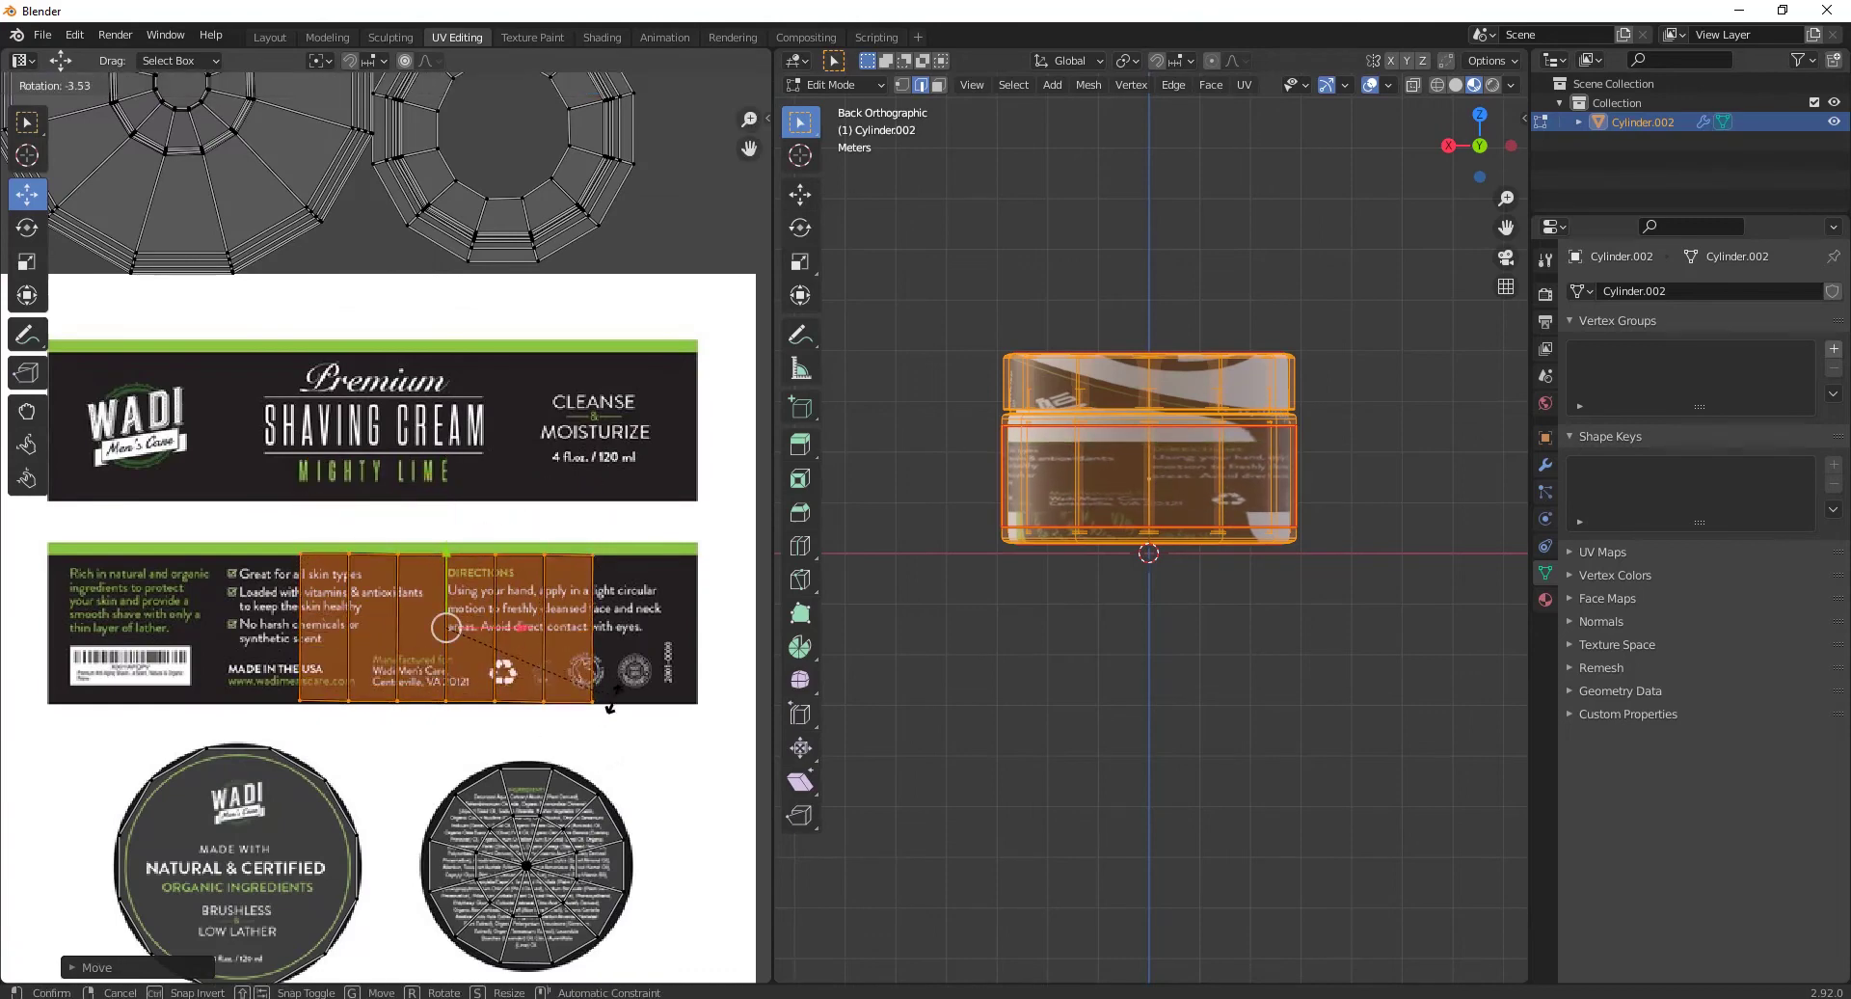
click(610, 698)
Step: Stretch the strip across the directions band and raise its top edge slightly
click(37, 253)
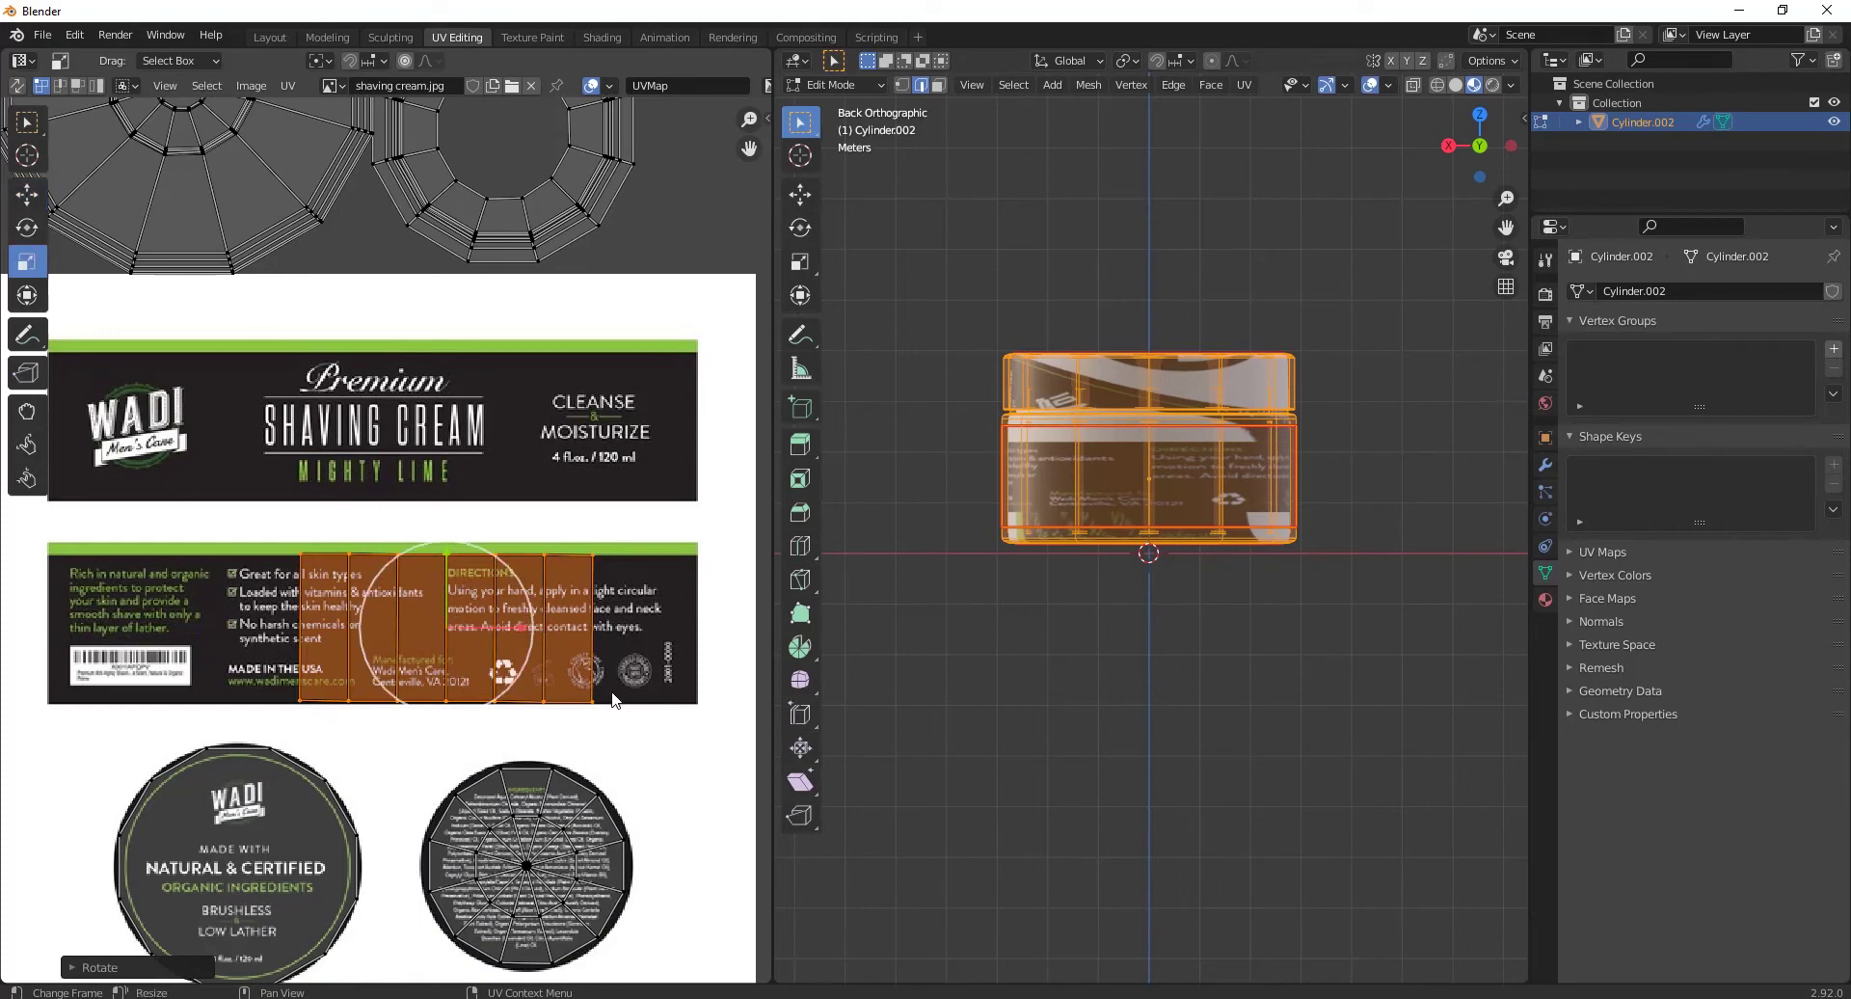
drag(533, 622, 455, 626)
click(36, 197)
click(27, 262)
click(27, 194)
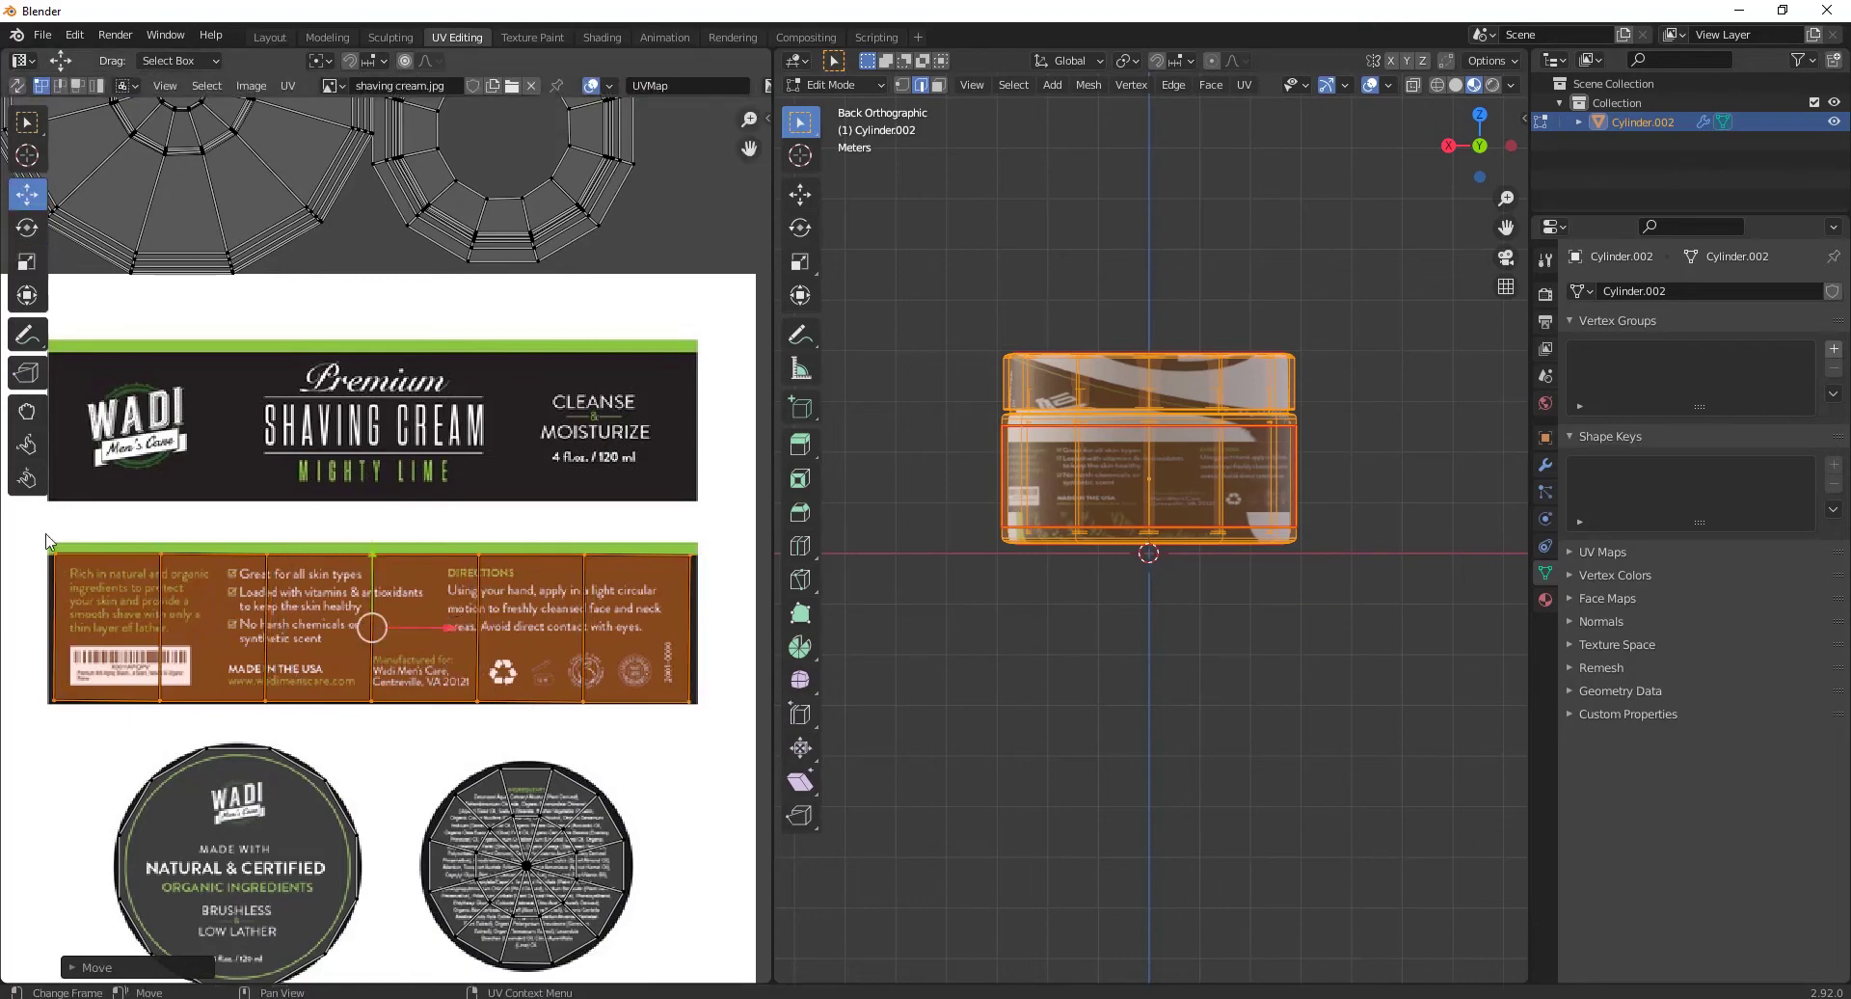
drag(47, 540, 703, 620)
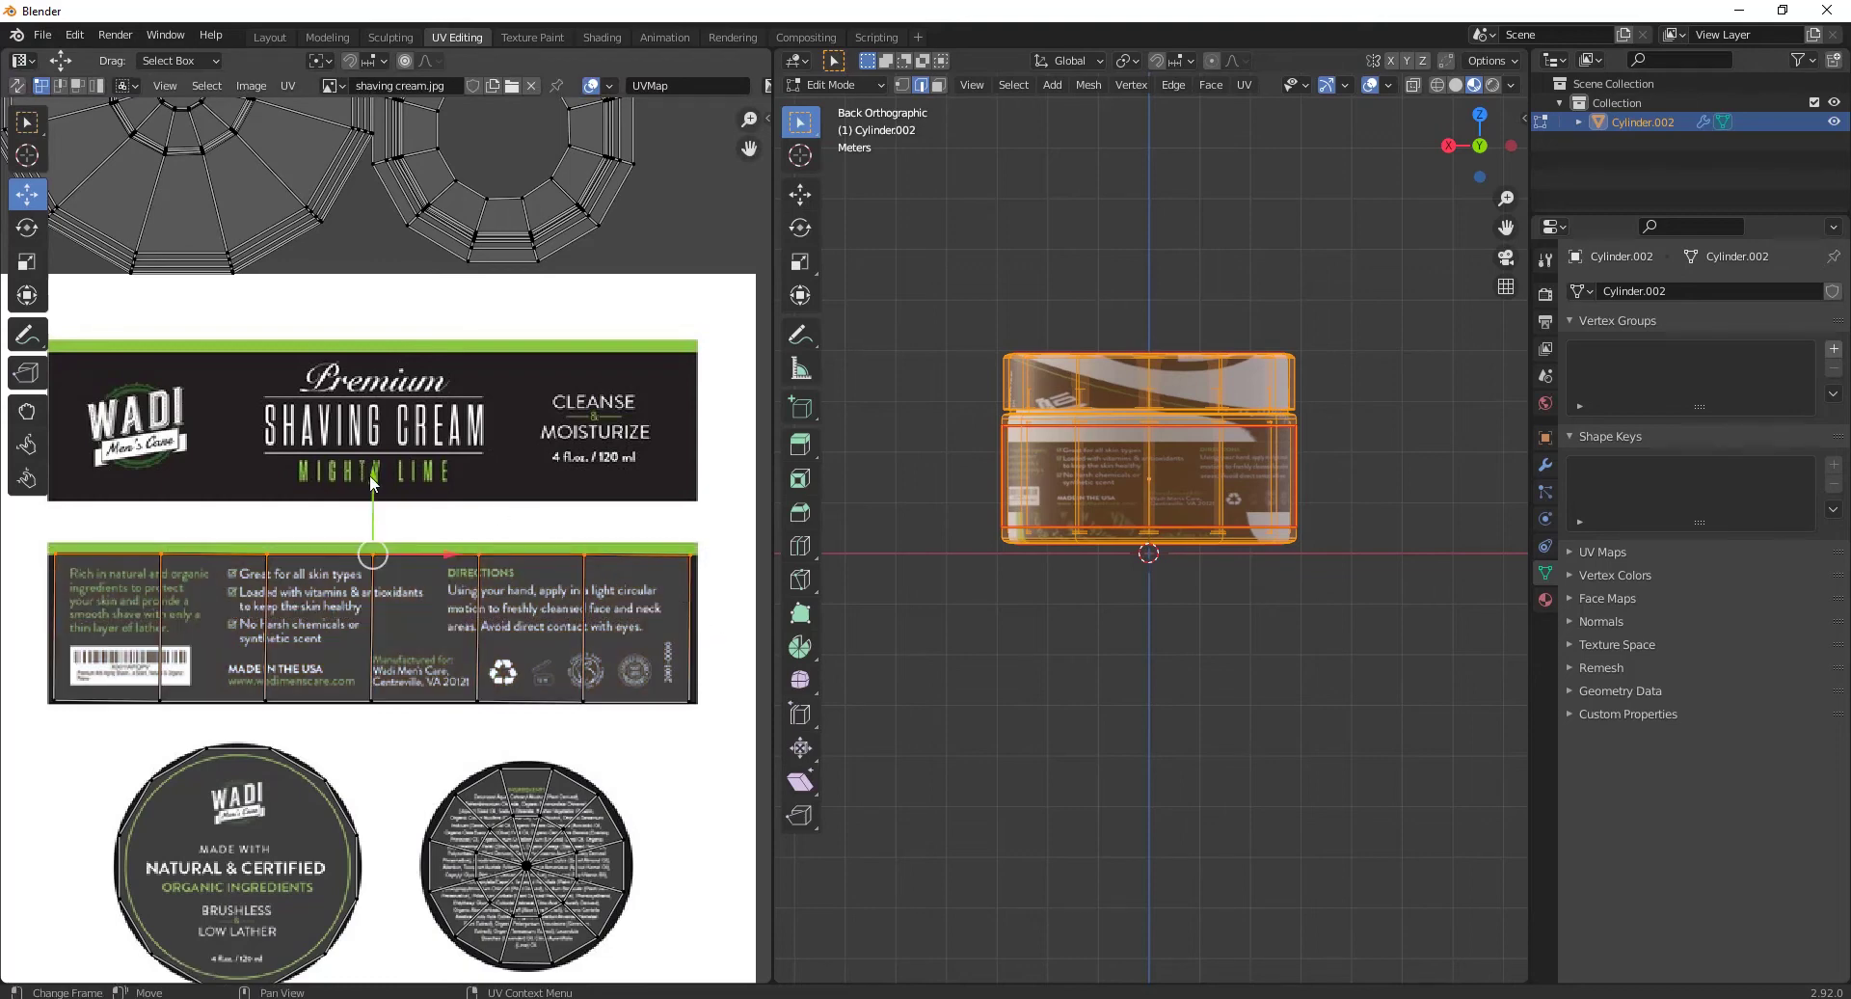
drag(372, 482, 372, 474)
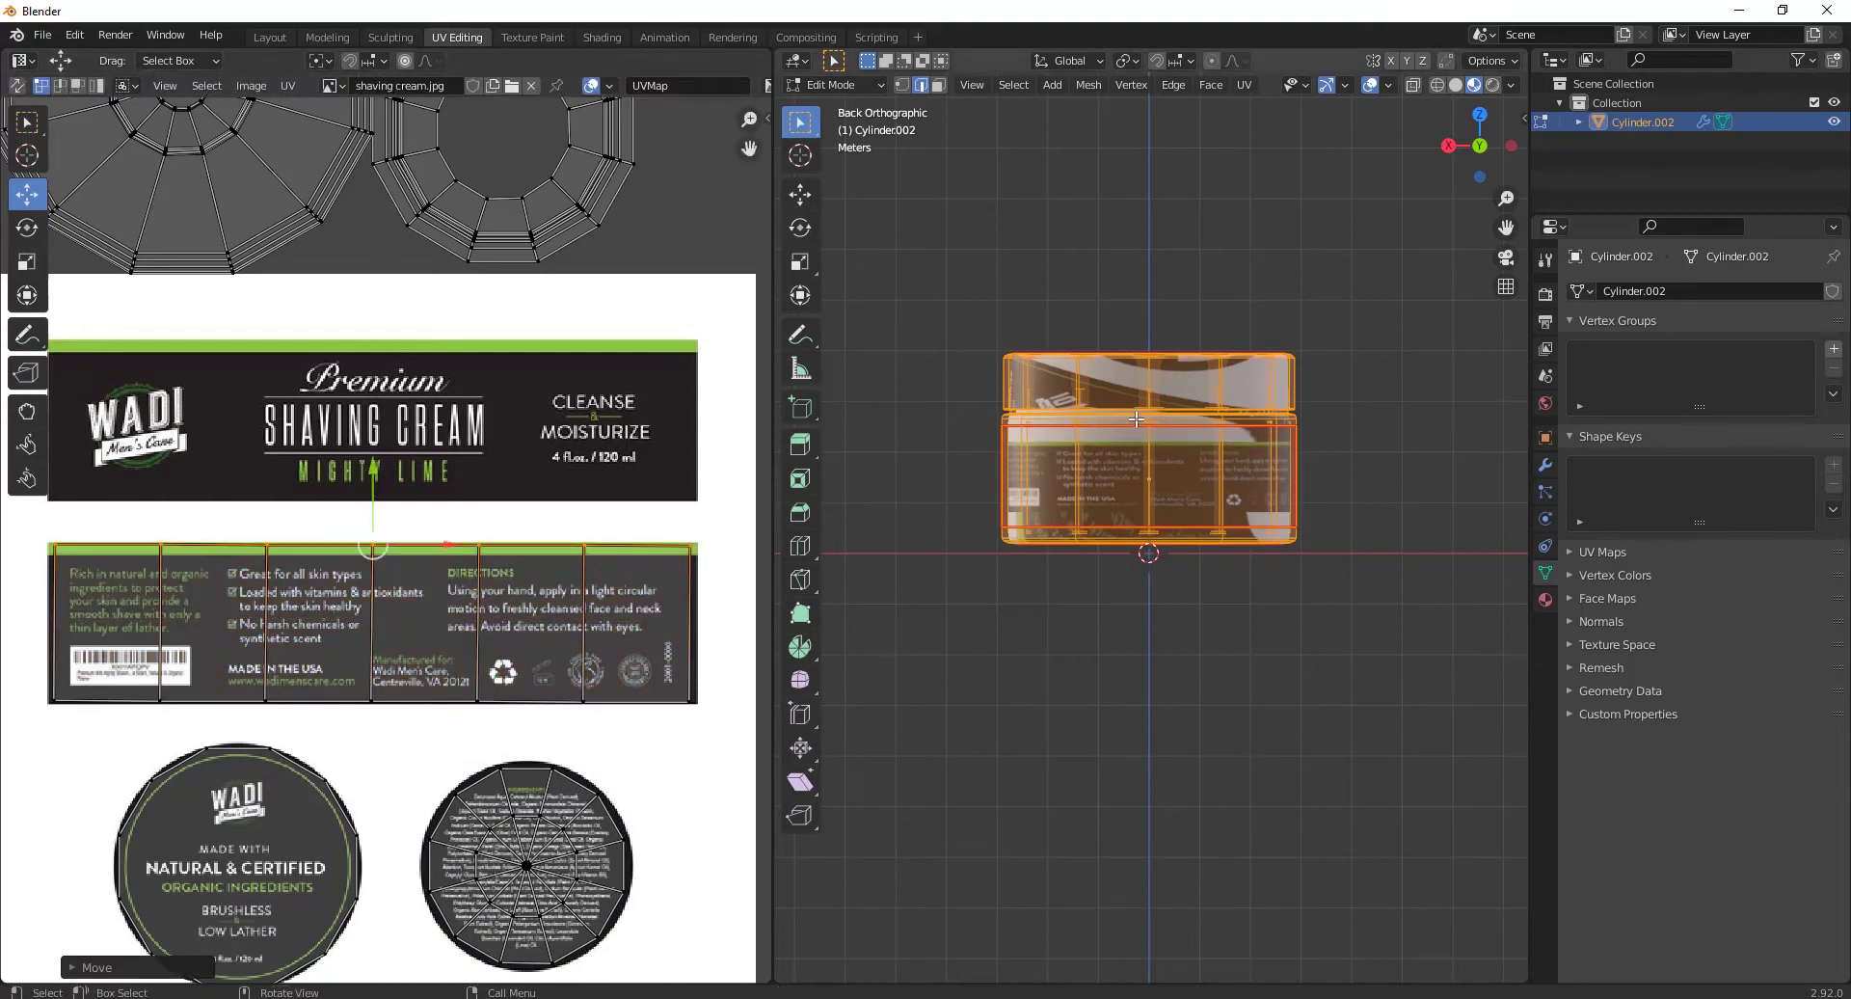
scroll(547, 420, down, 5)
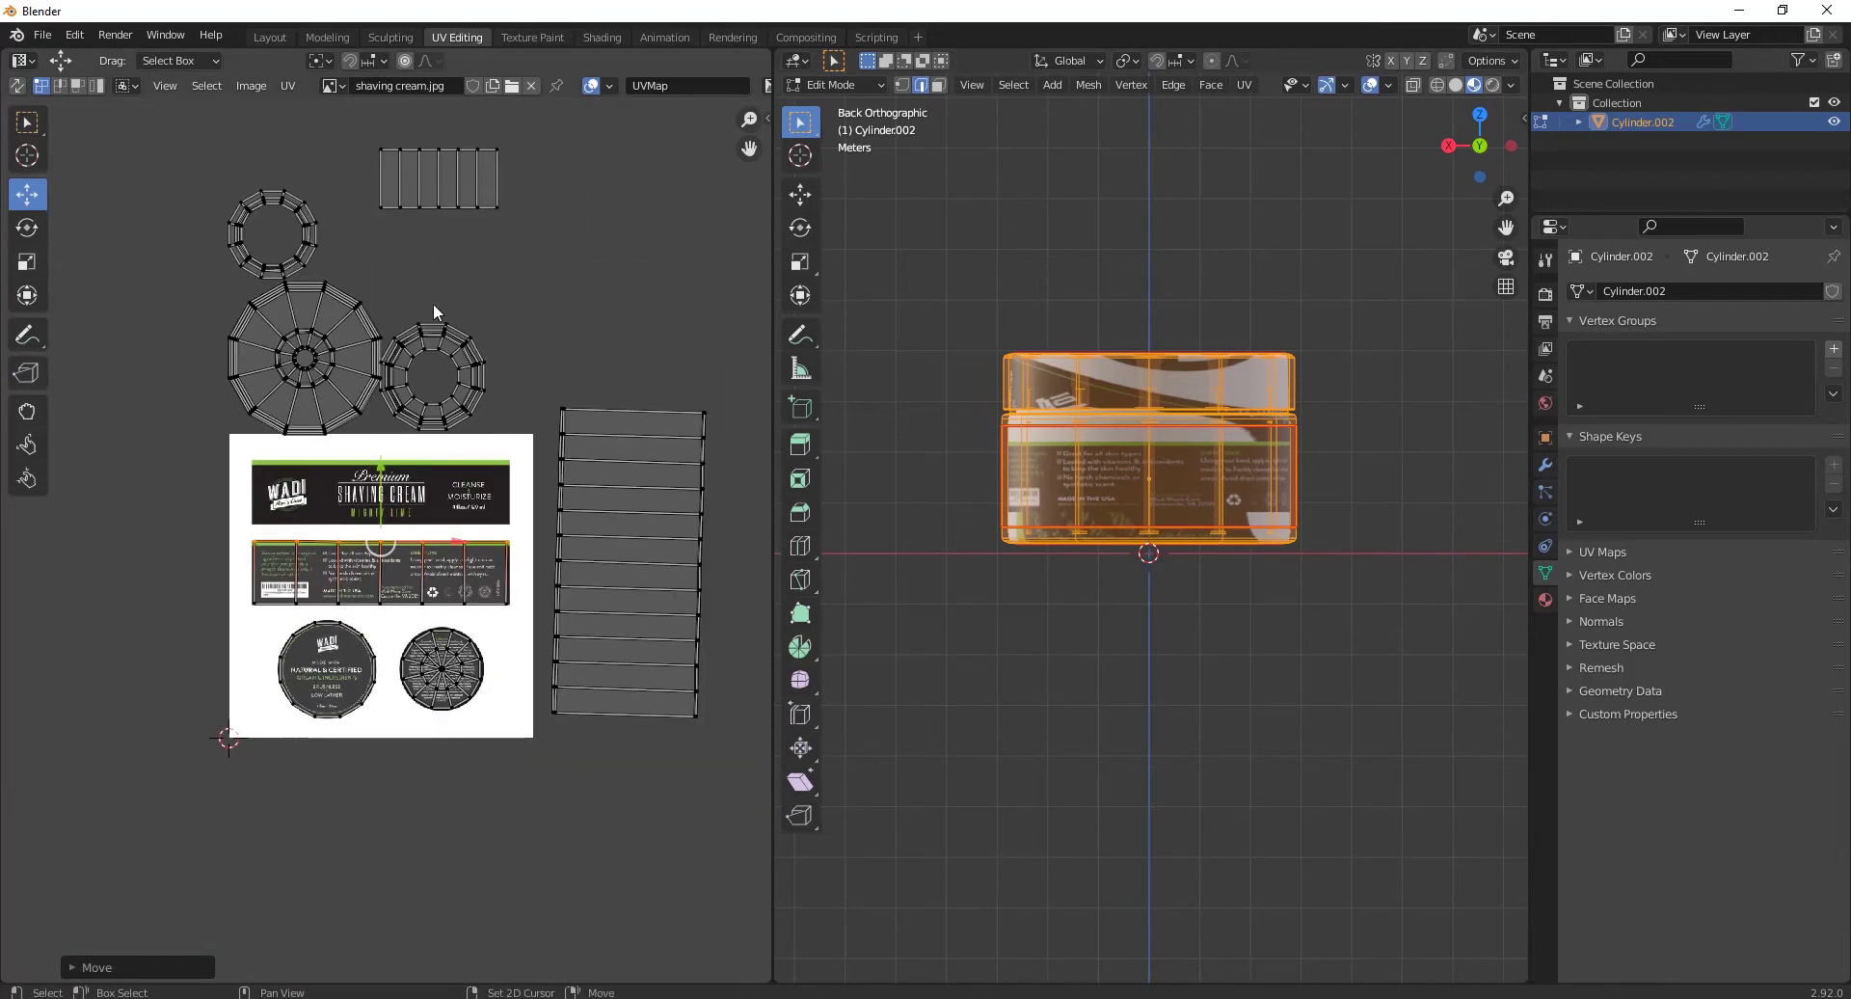
Step: Select the top strip UV island and slide it onto the front label band
middle_drag(433, 305, 438, 335)
key(l)
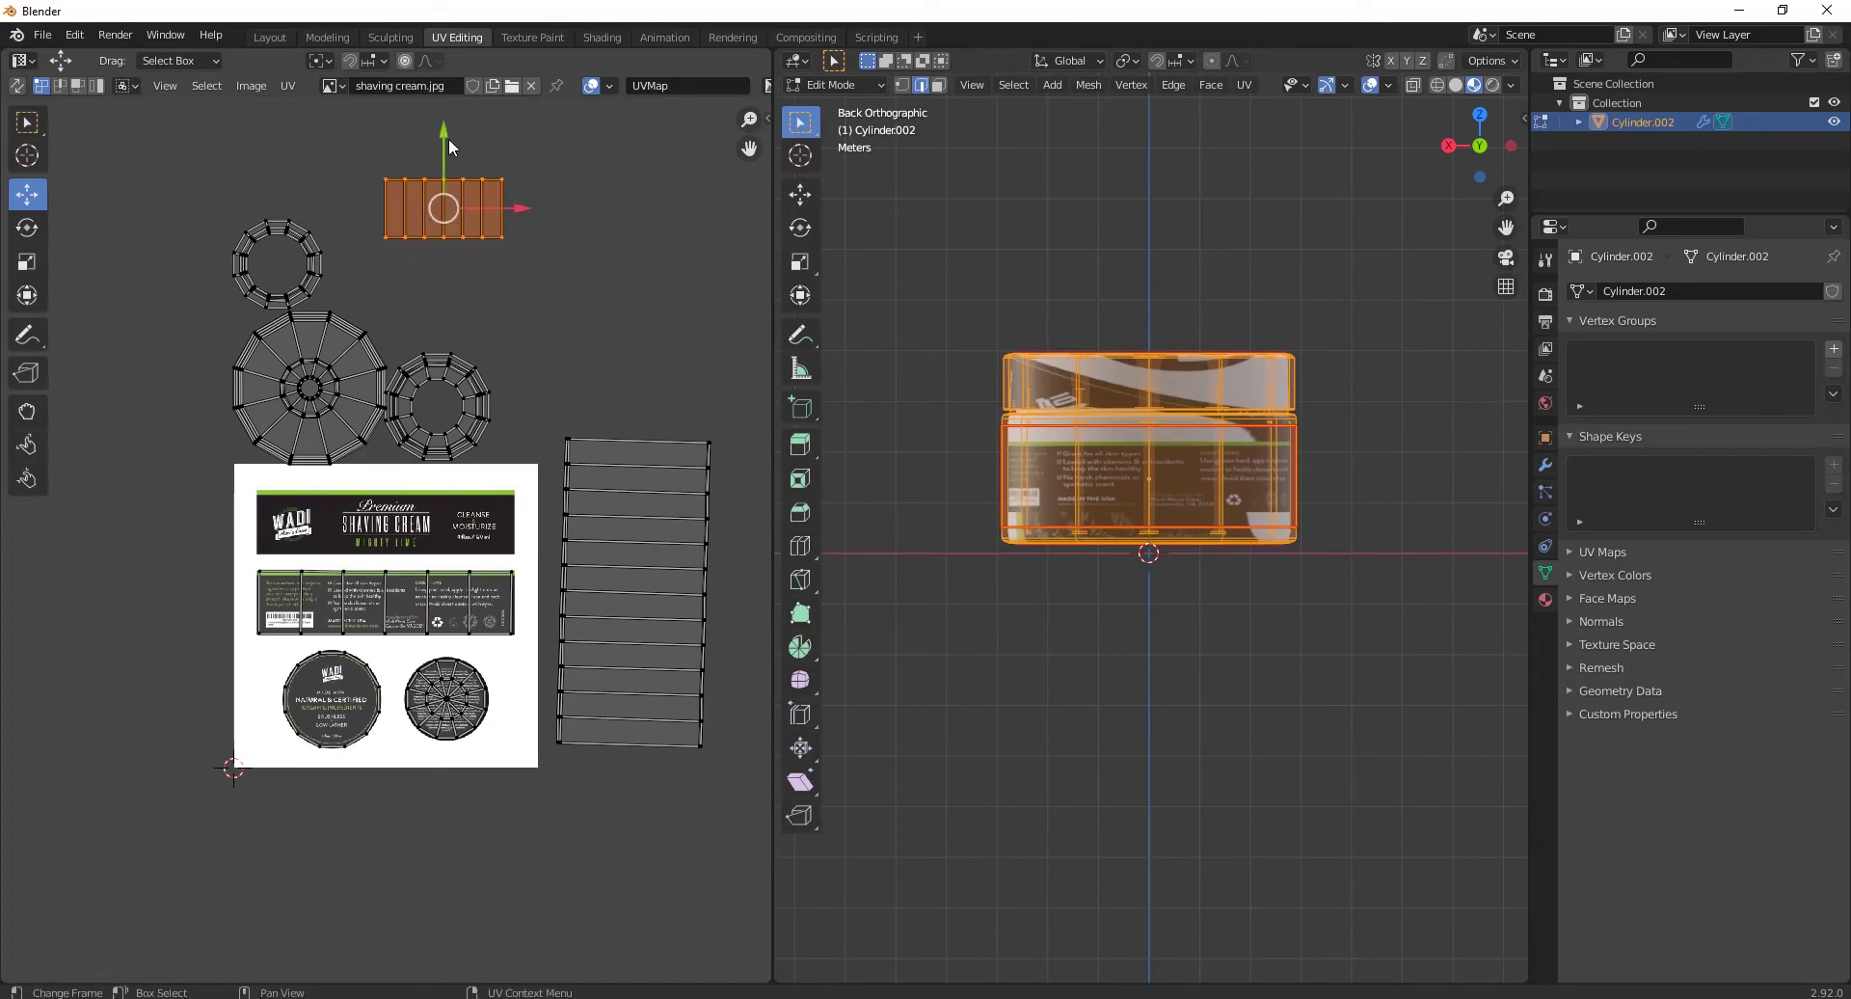
drag(444, 140, 431, 459)
scroll(563, 522, up, 3)
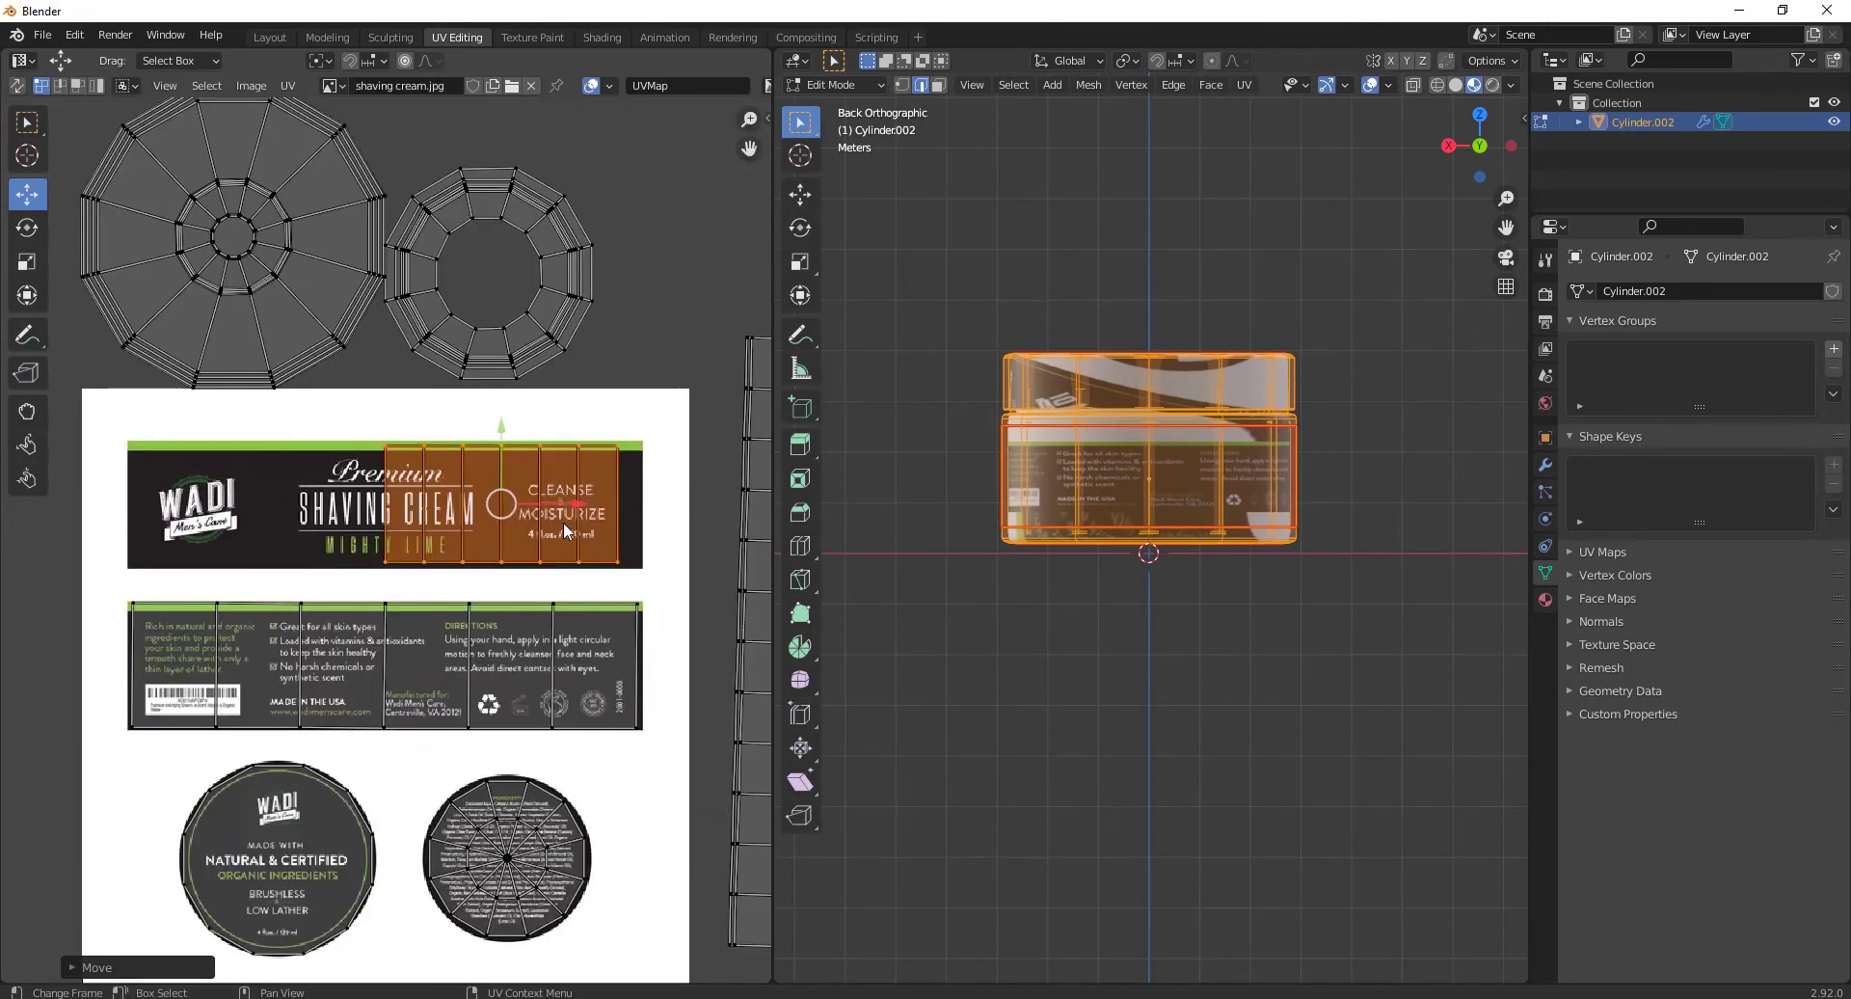
drag(587, 501, 487, 501)
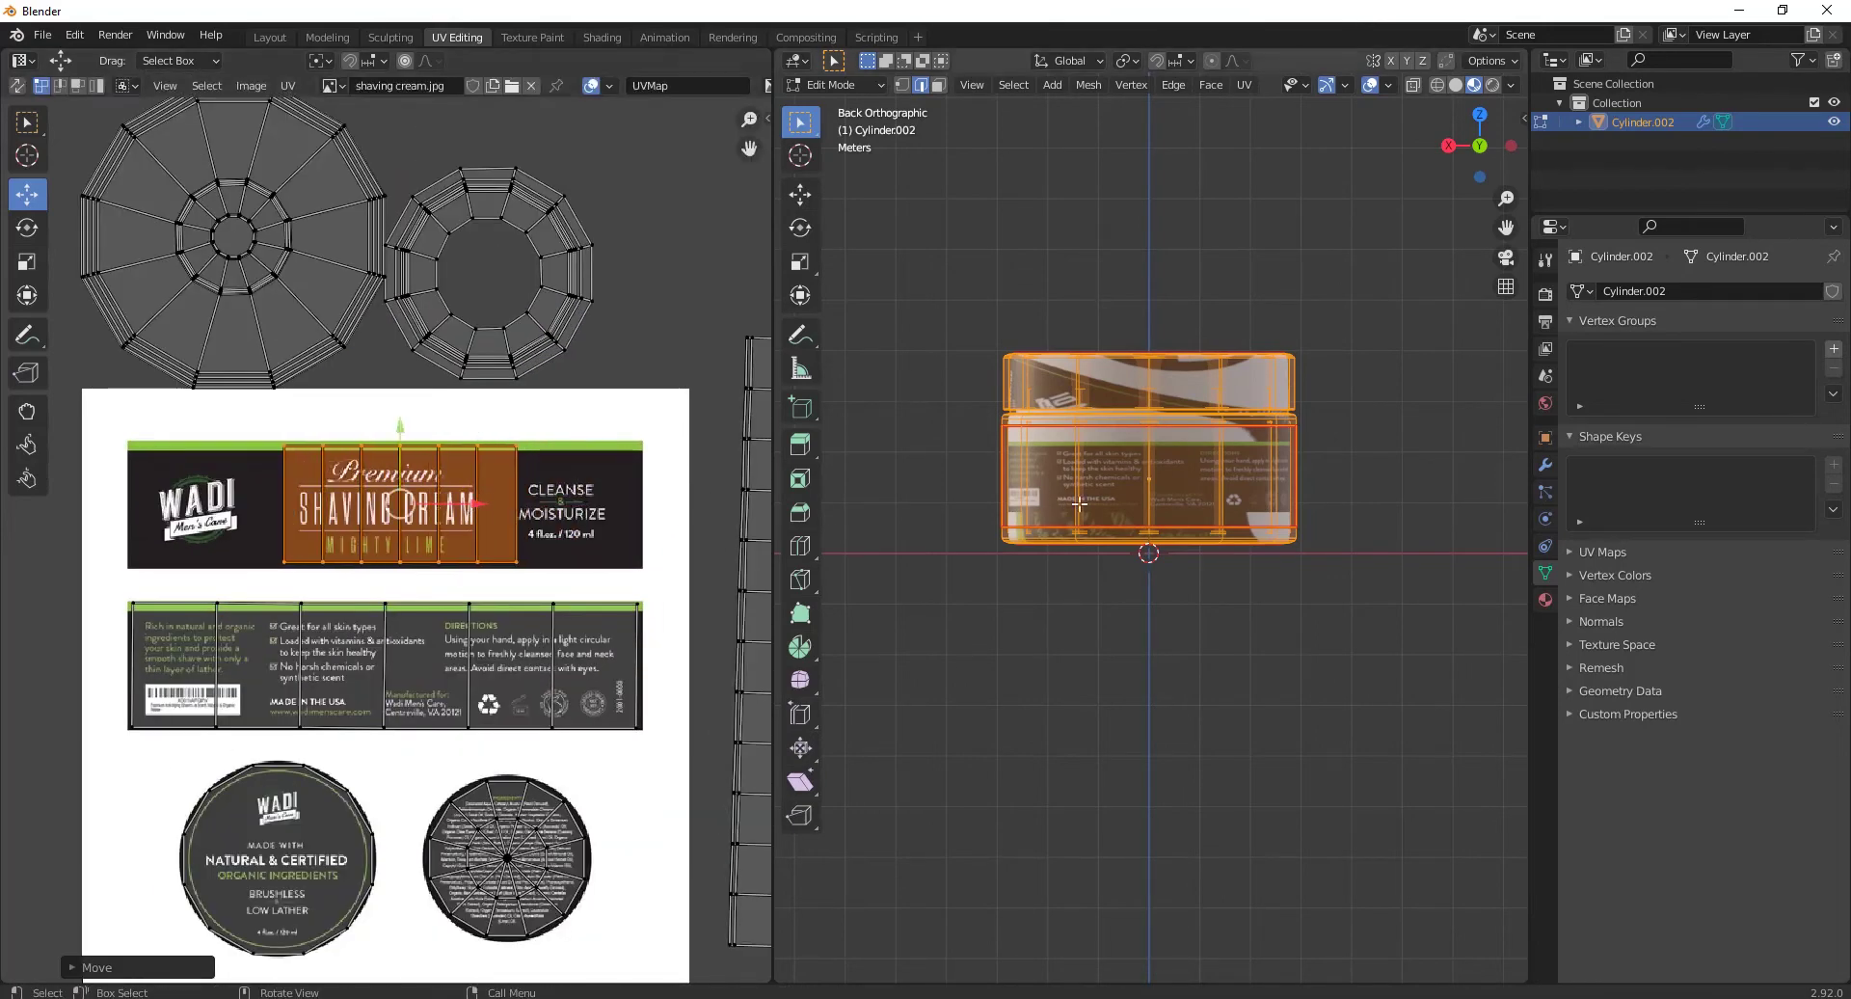
key(KP_1)
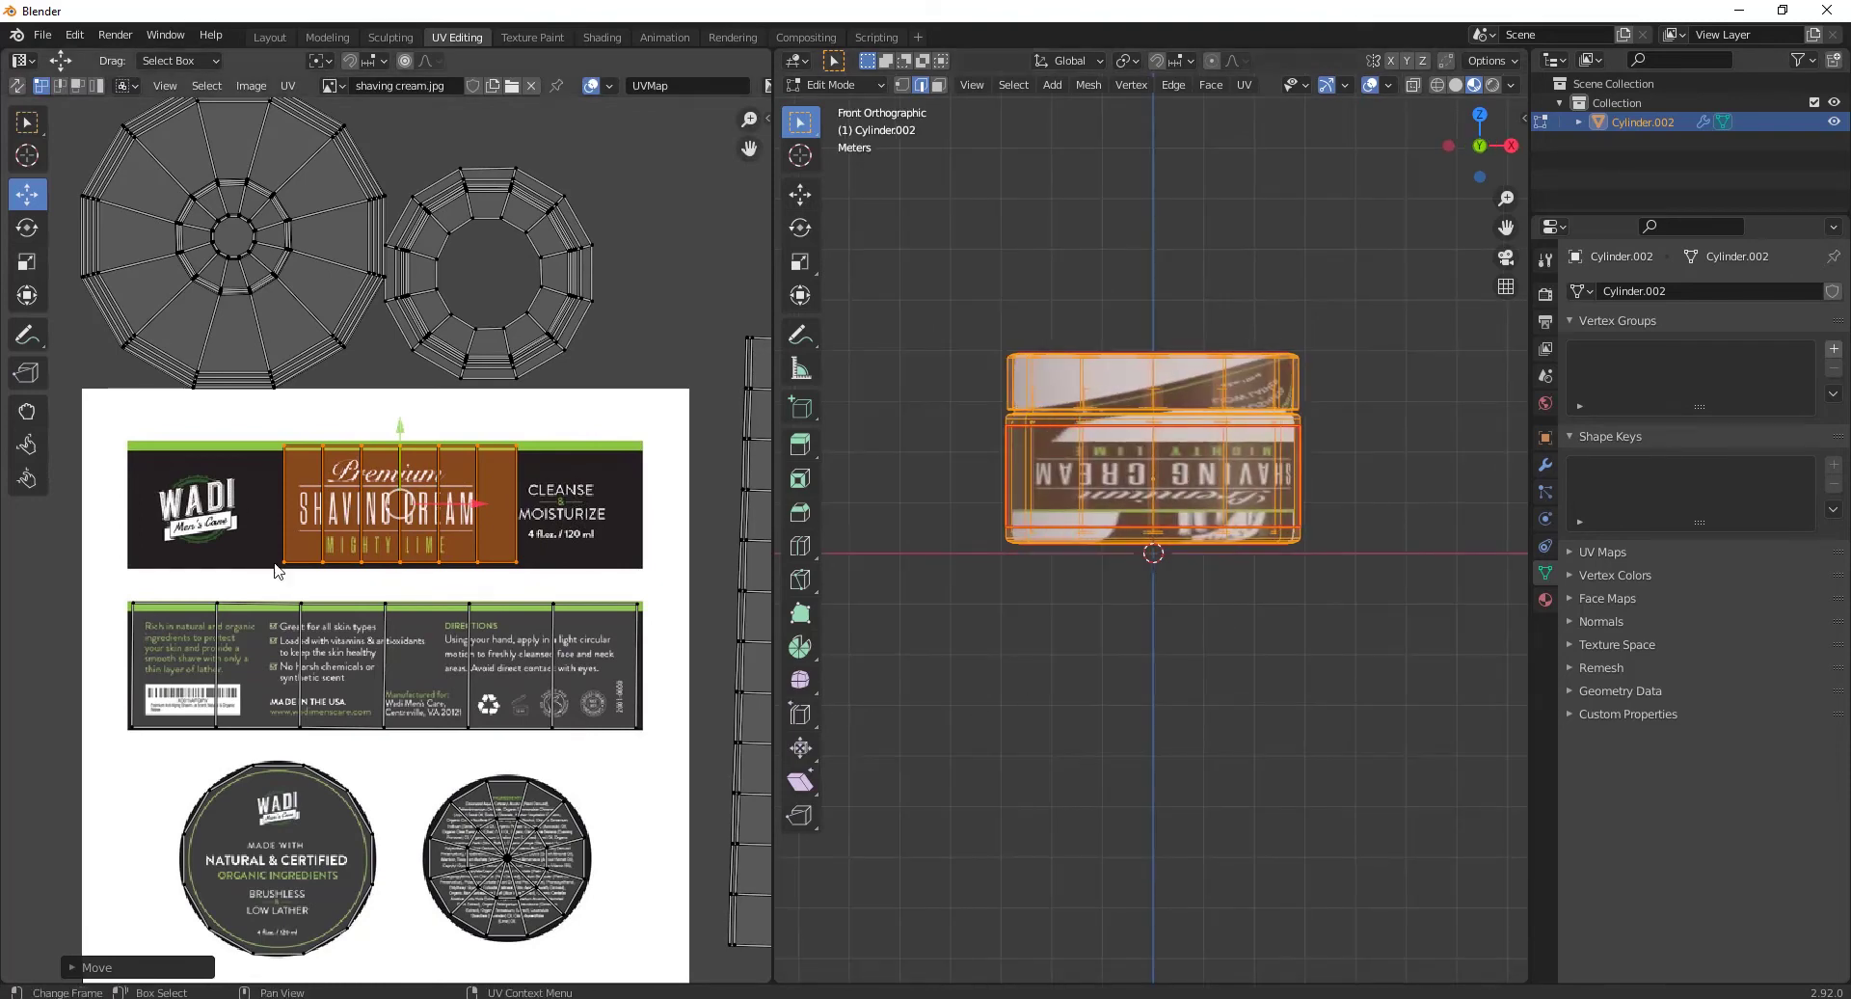
Step: Rotate the strip 180° so the label reads upright, then enlarge it over the front label
key(r)
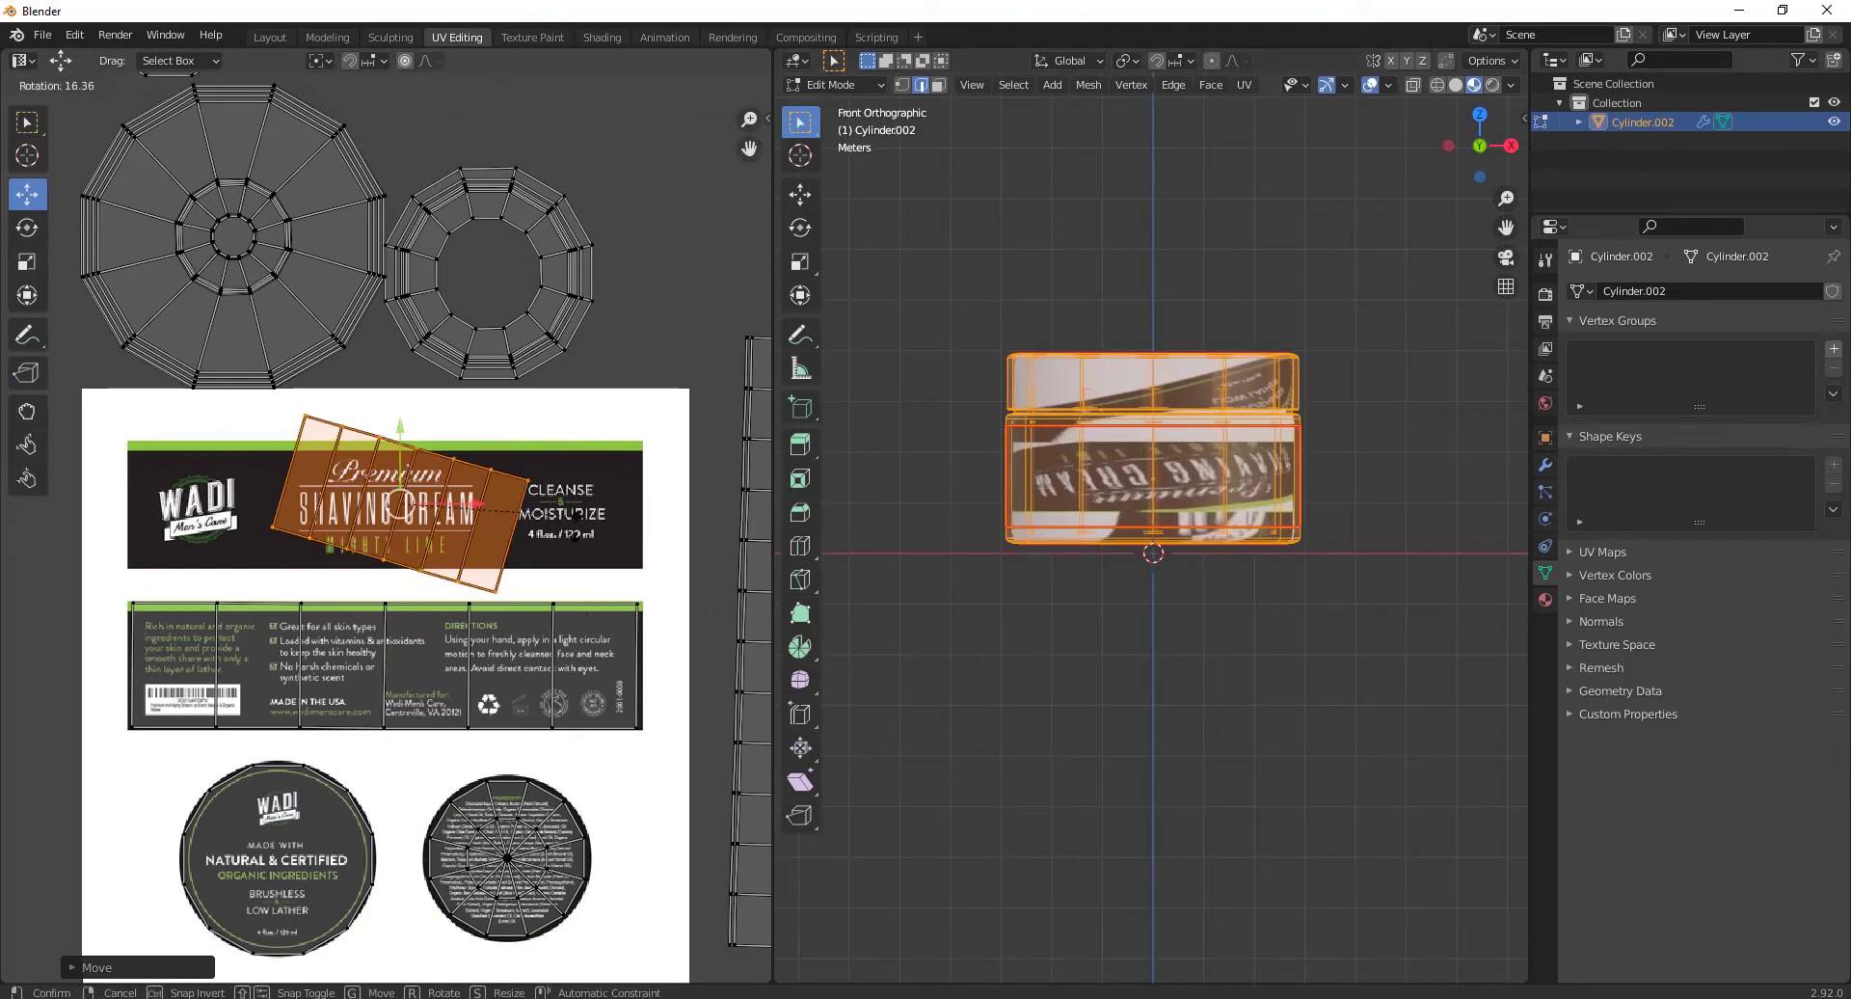
click(279, 533)
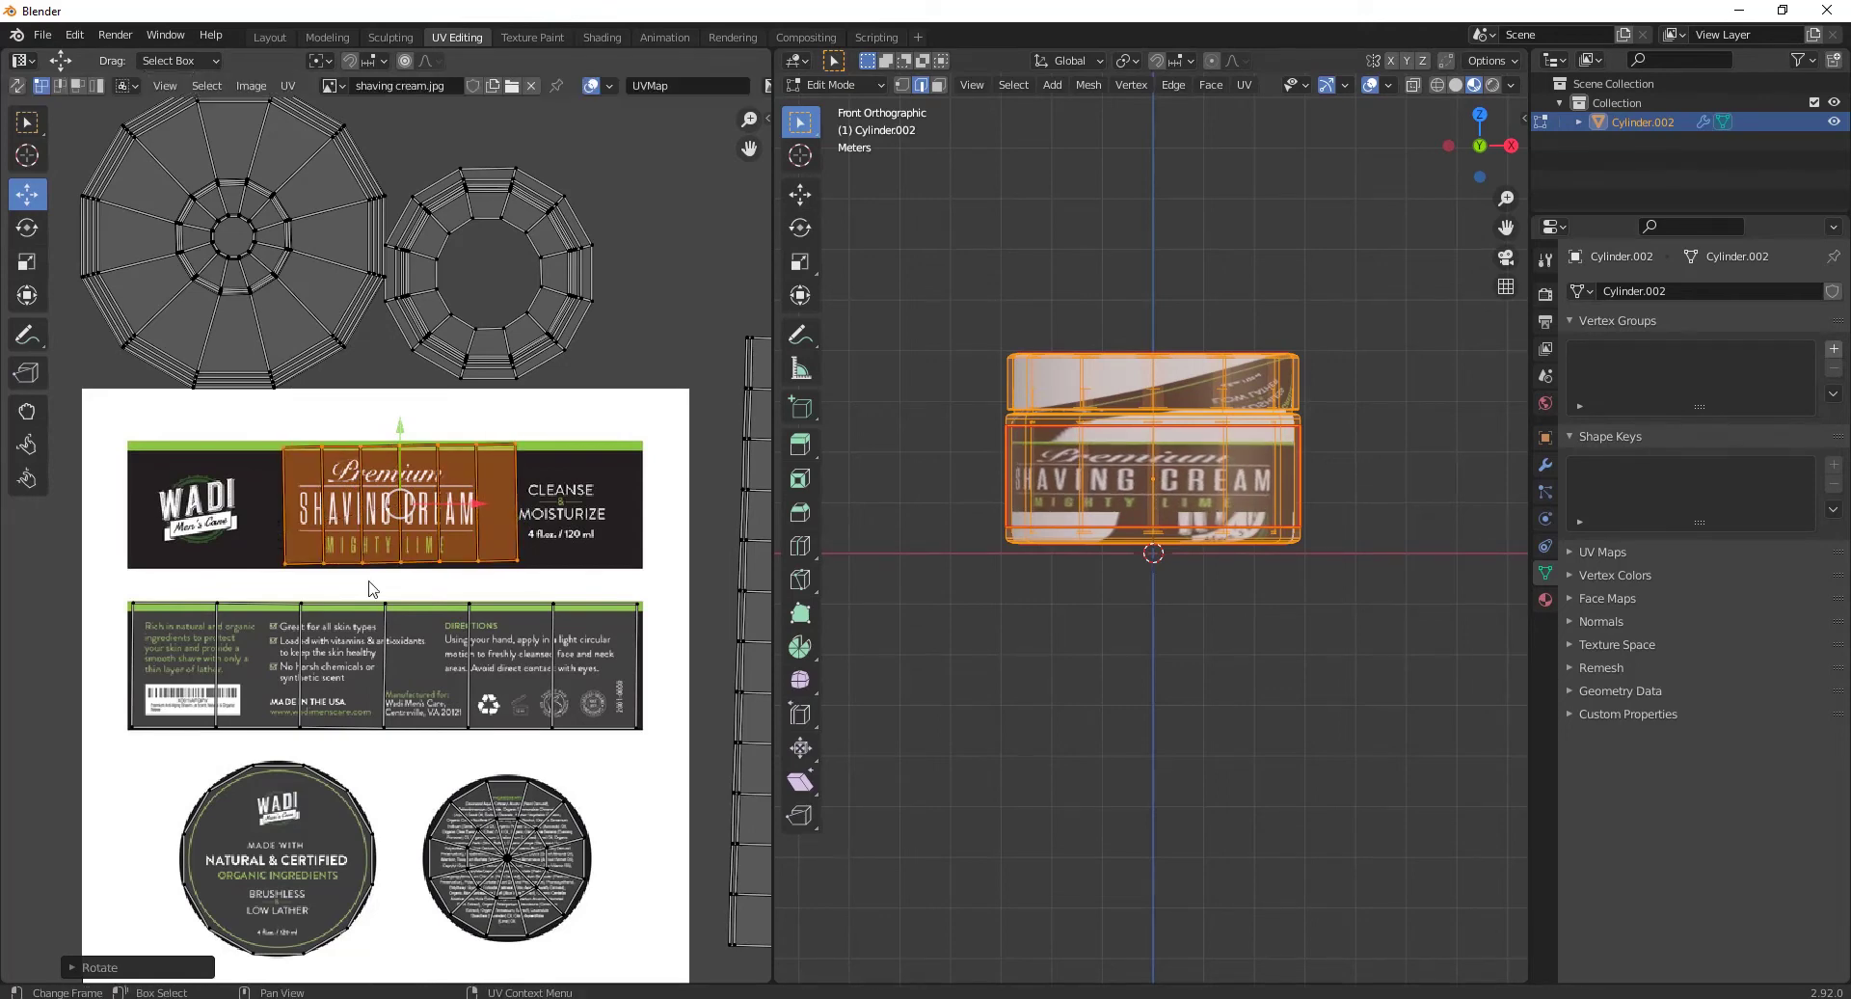
key(r)
click(659, 575)
scroll(134, 417, up, 2)
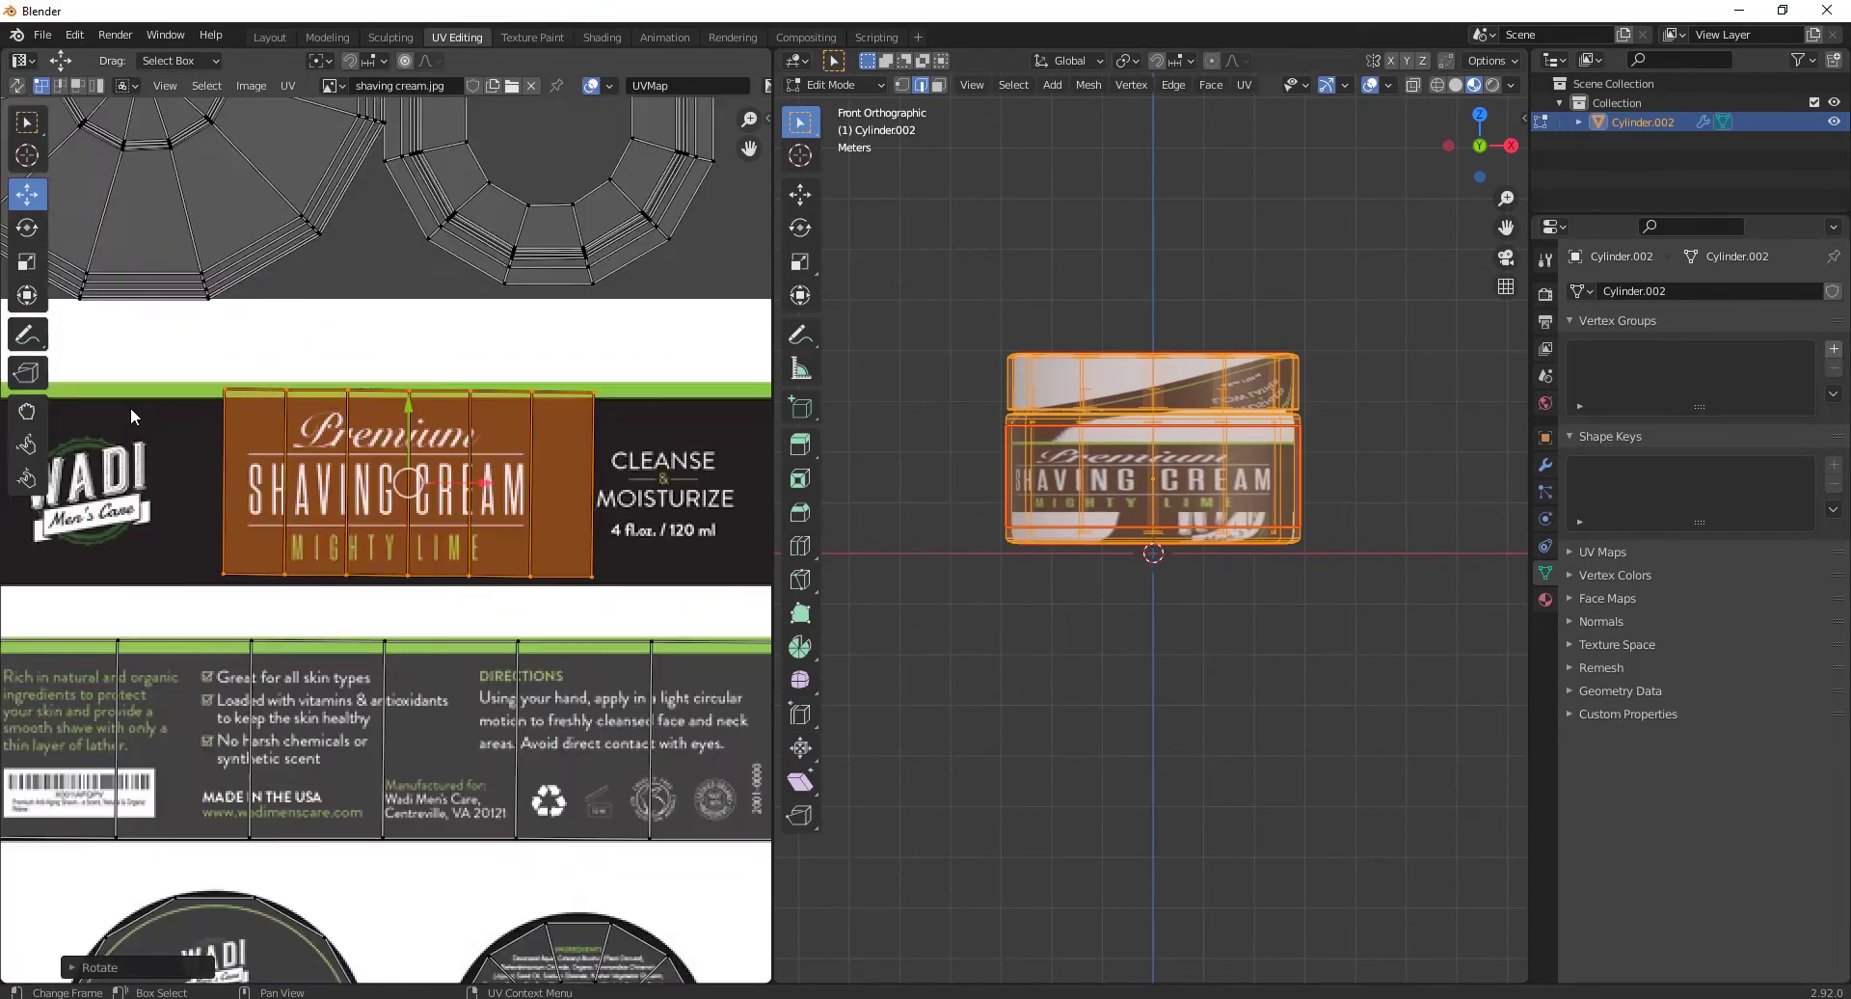
click(26, 263)
scroll(495, 557, down, 1)
drag(477, 496, 426, 487)
click(29, 196)
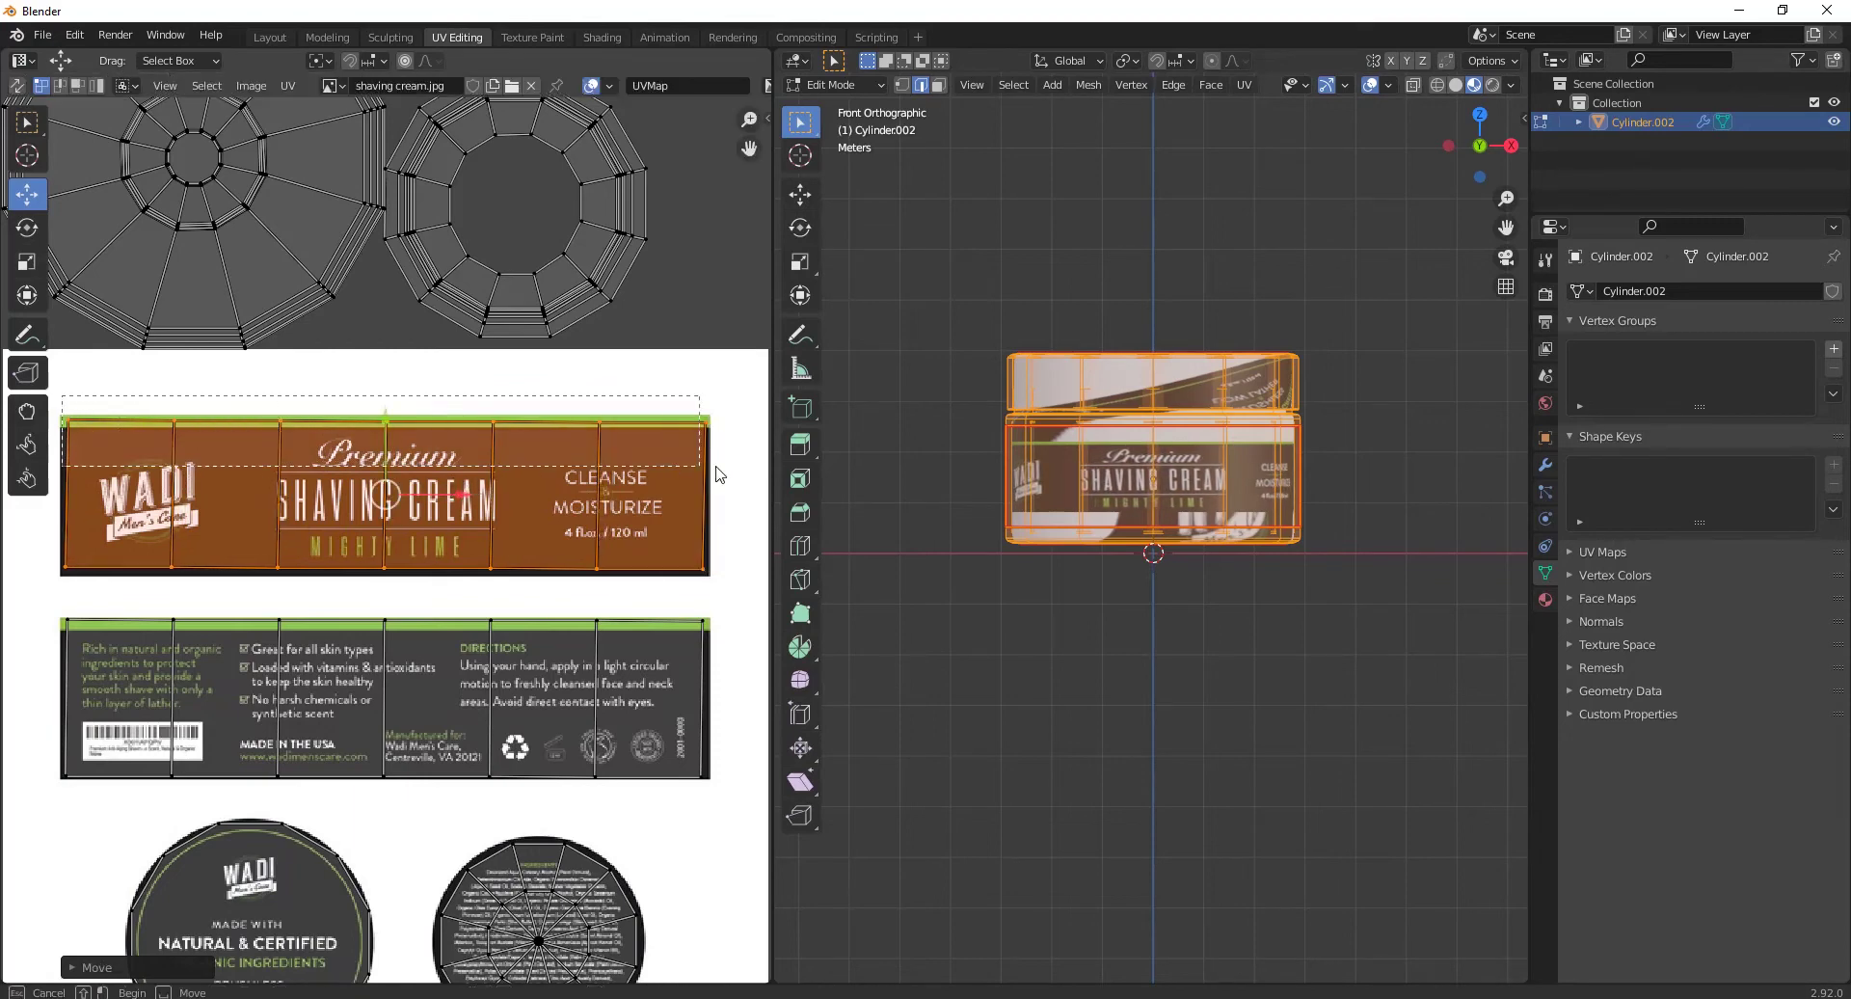
Step: Raise the strip's top edge and lower its bottom edge to the label's edges
click(400, 363)
drag(386, 353, 386, 348)
drag(64, 550, 694, 599)
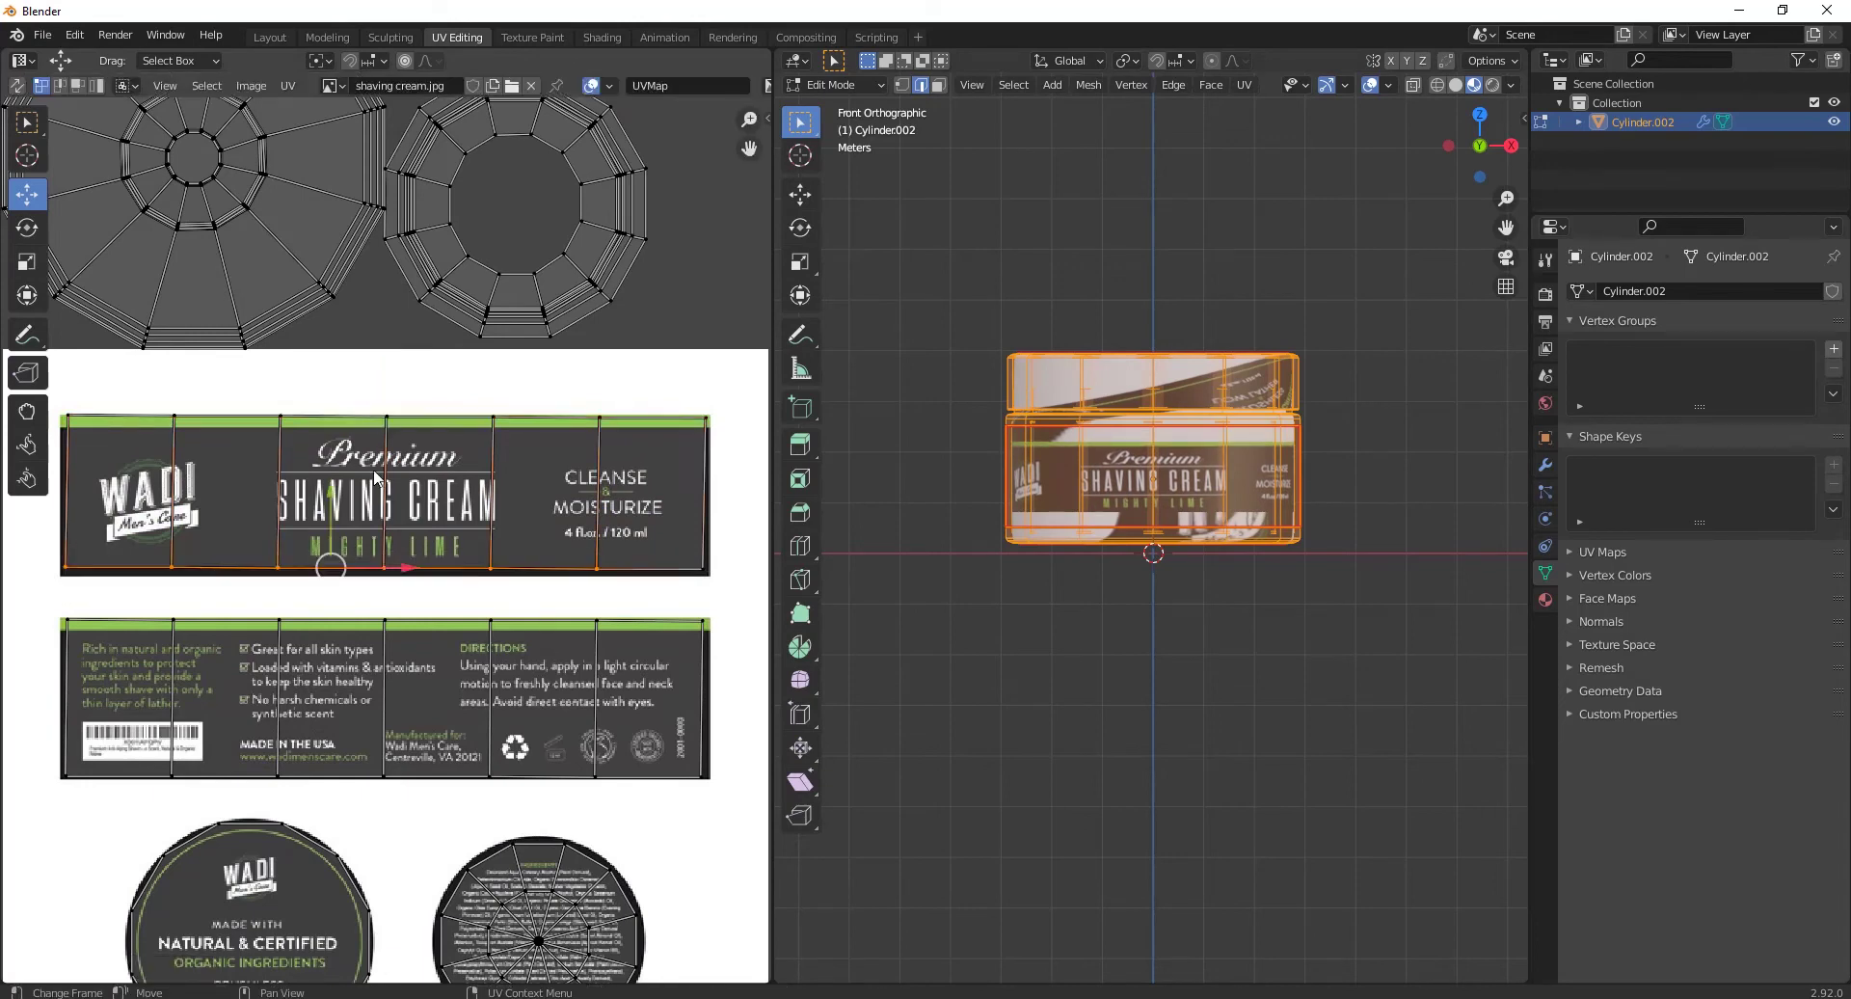
drag(330, 491, 663, 536)
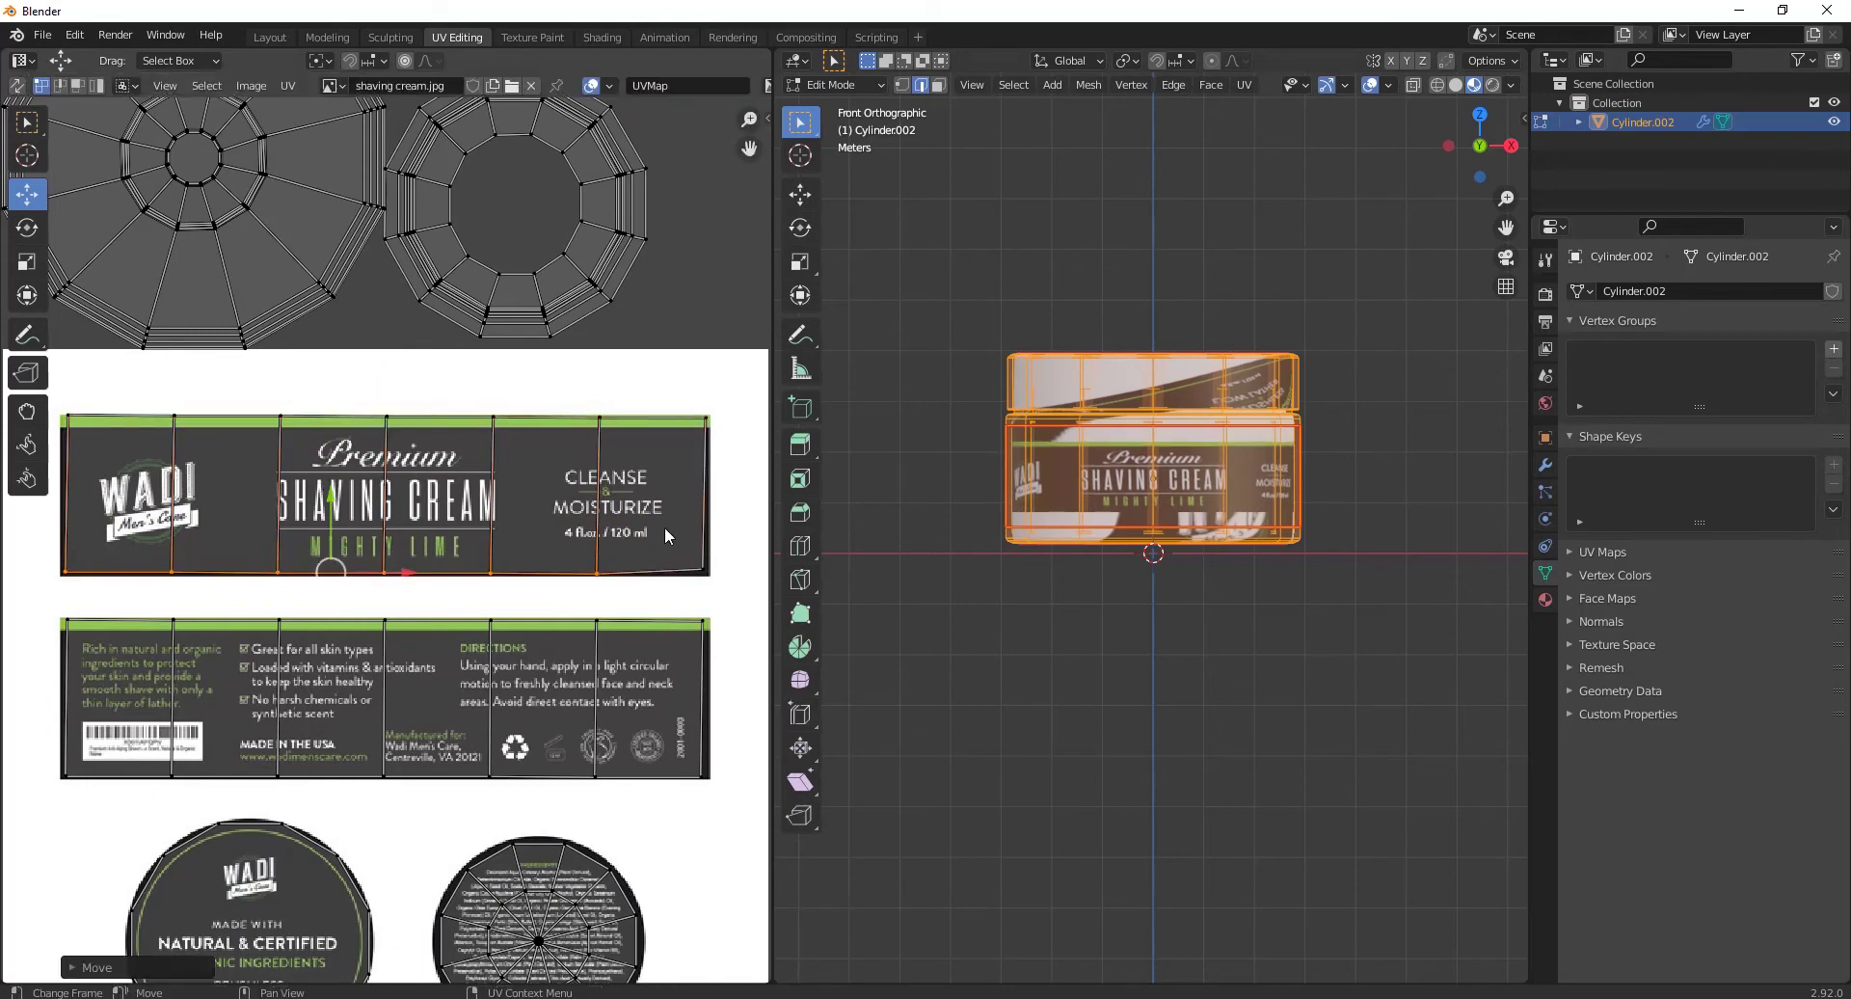
key(ctrl+z)
drag(46, 581, 674, 527)
drag(381, 500, 381, 505)
scroll(550, 513, down, 1)
scroll(580, 621, down, 1)
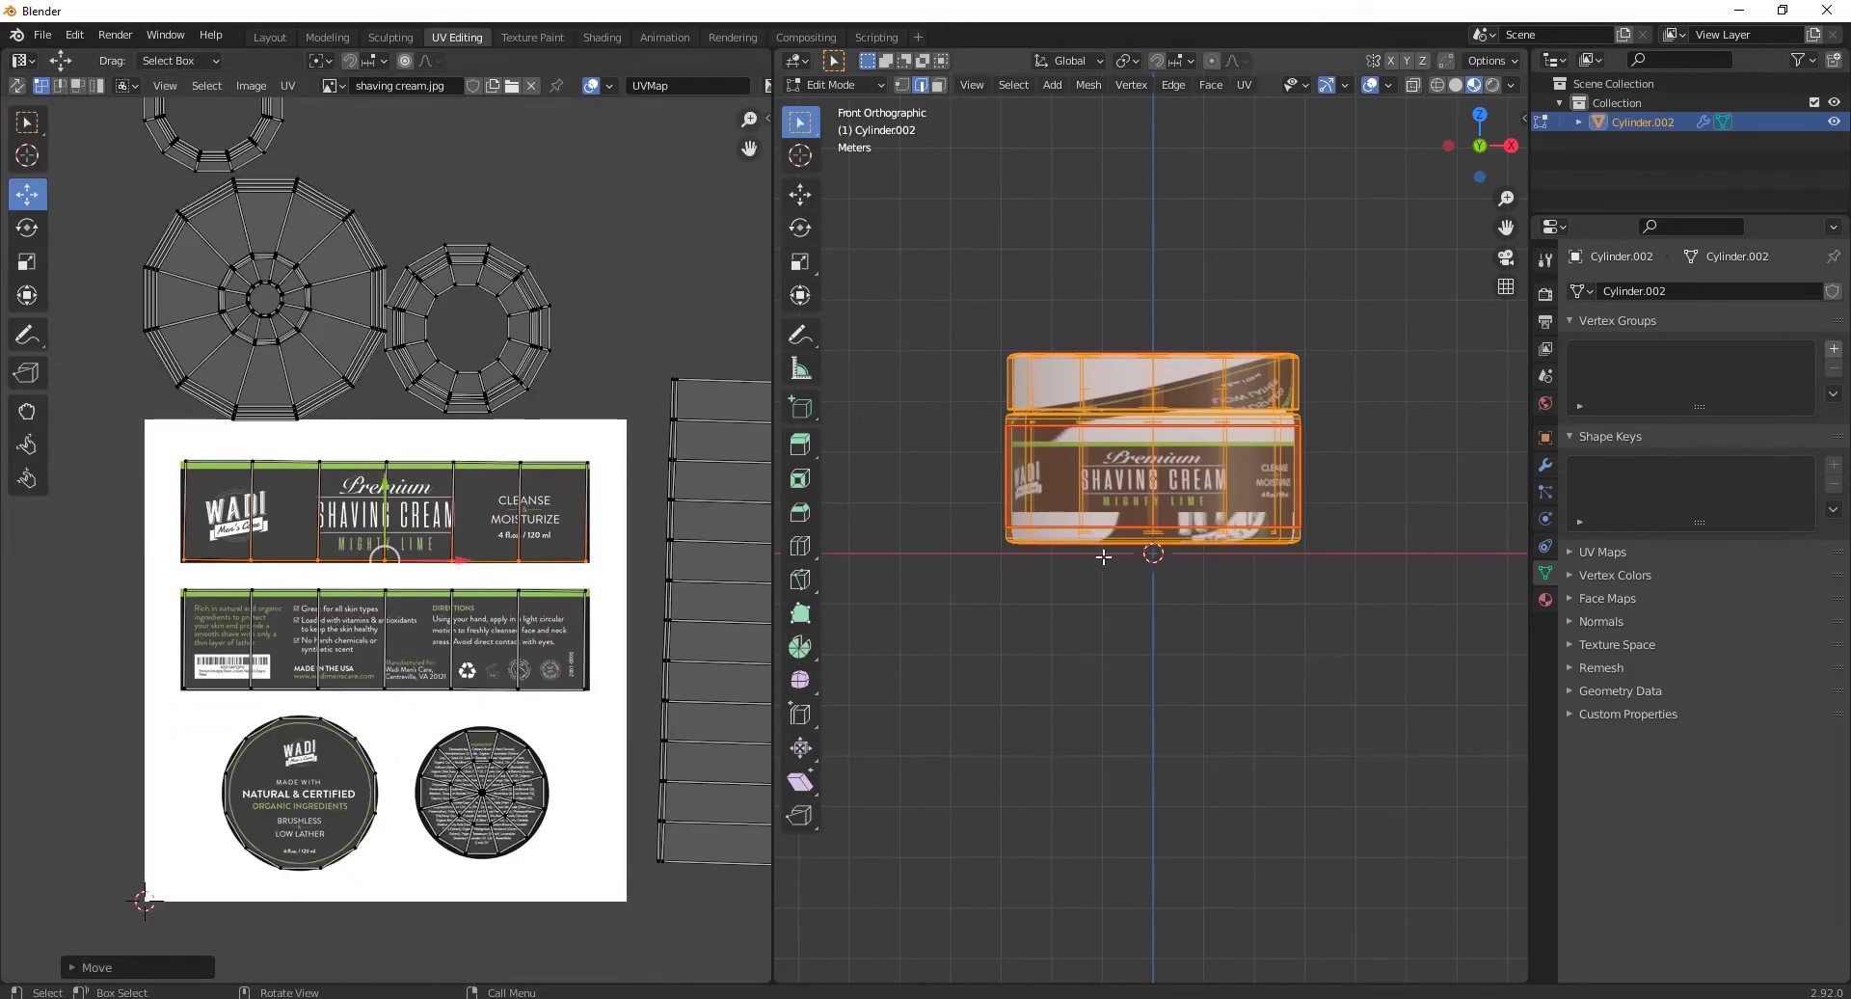
middle_drag(1068, 473, 1092, 546)
Step: Shrink the large circular UV island to about a quarter and place it beside WADI
scroll(323, 338, down, 1)
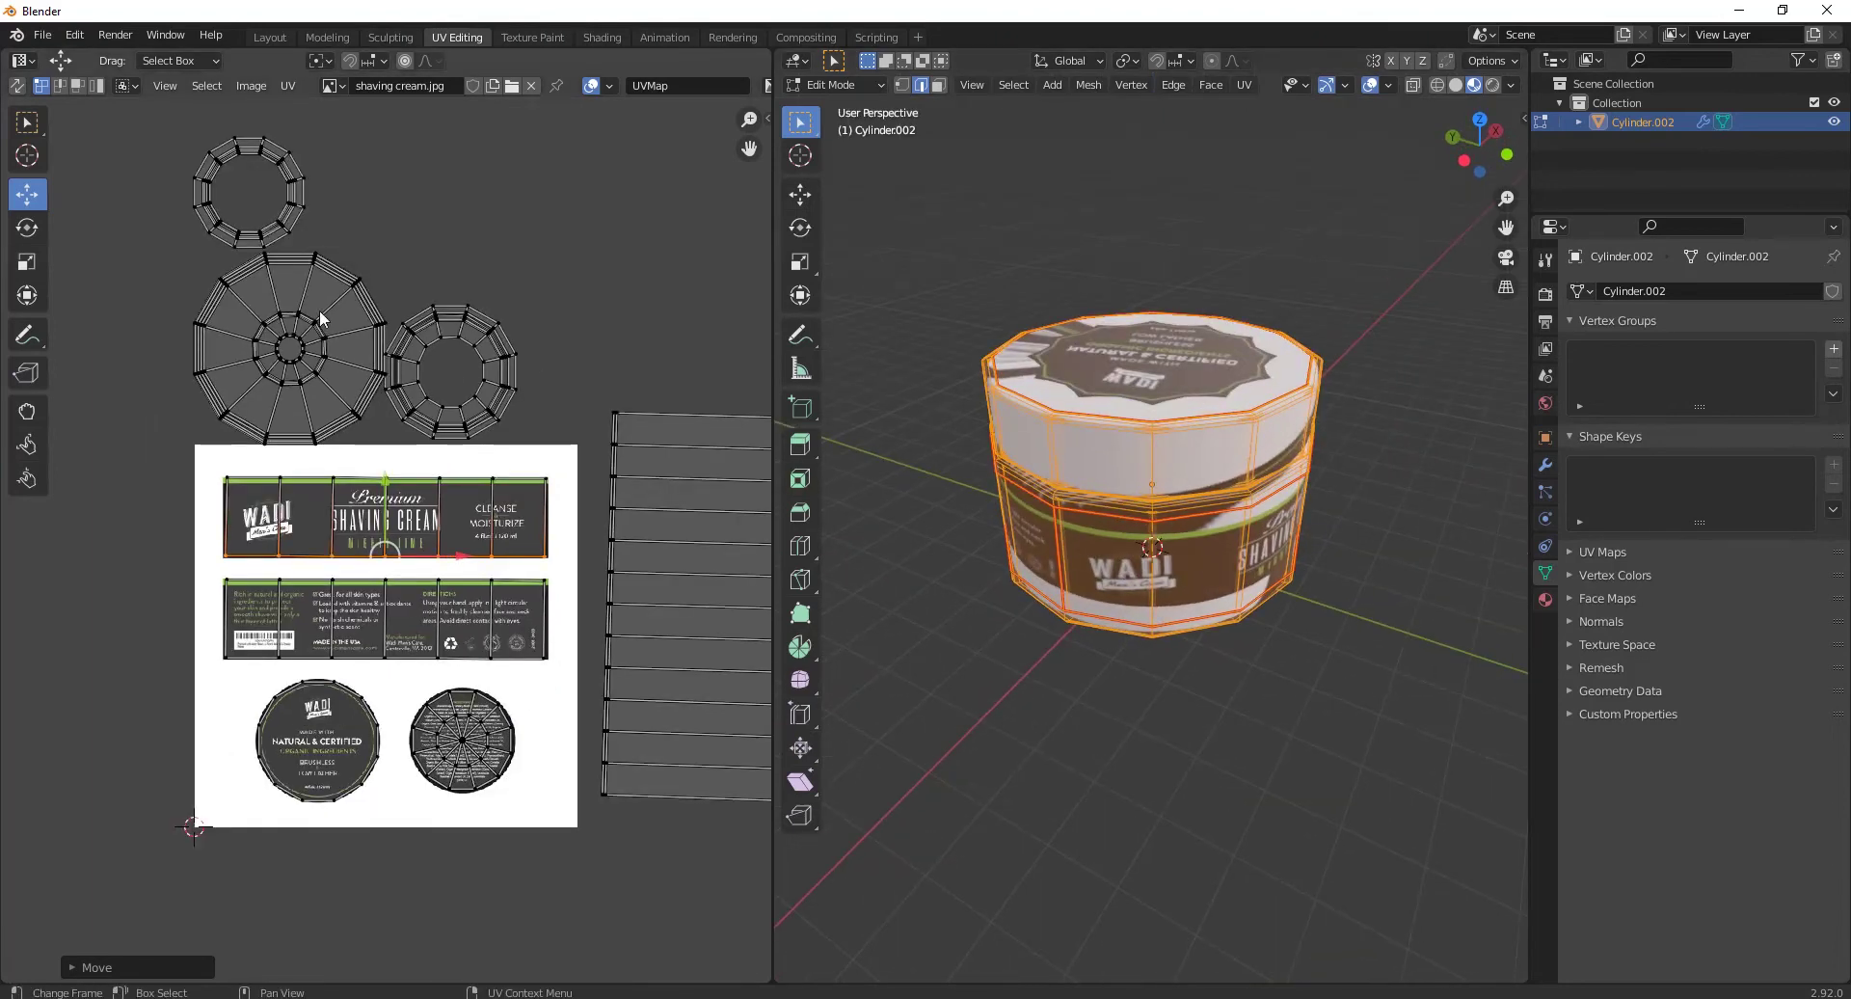
click(318, 318)
key(l)
drag(289, 270, 290, 465)
scroll(324, 545, up, 2)
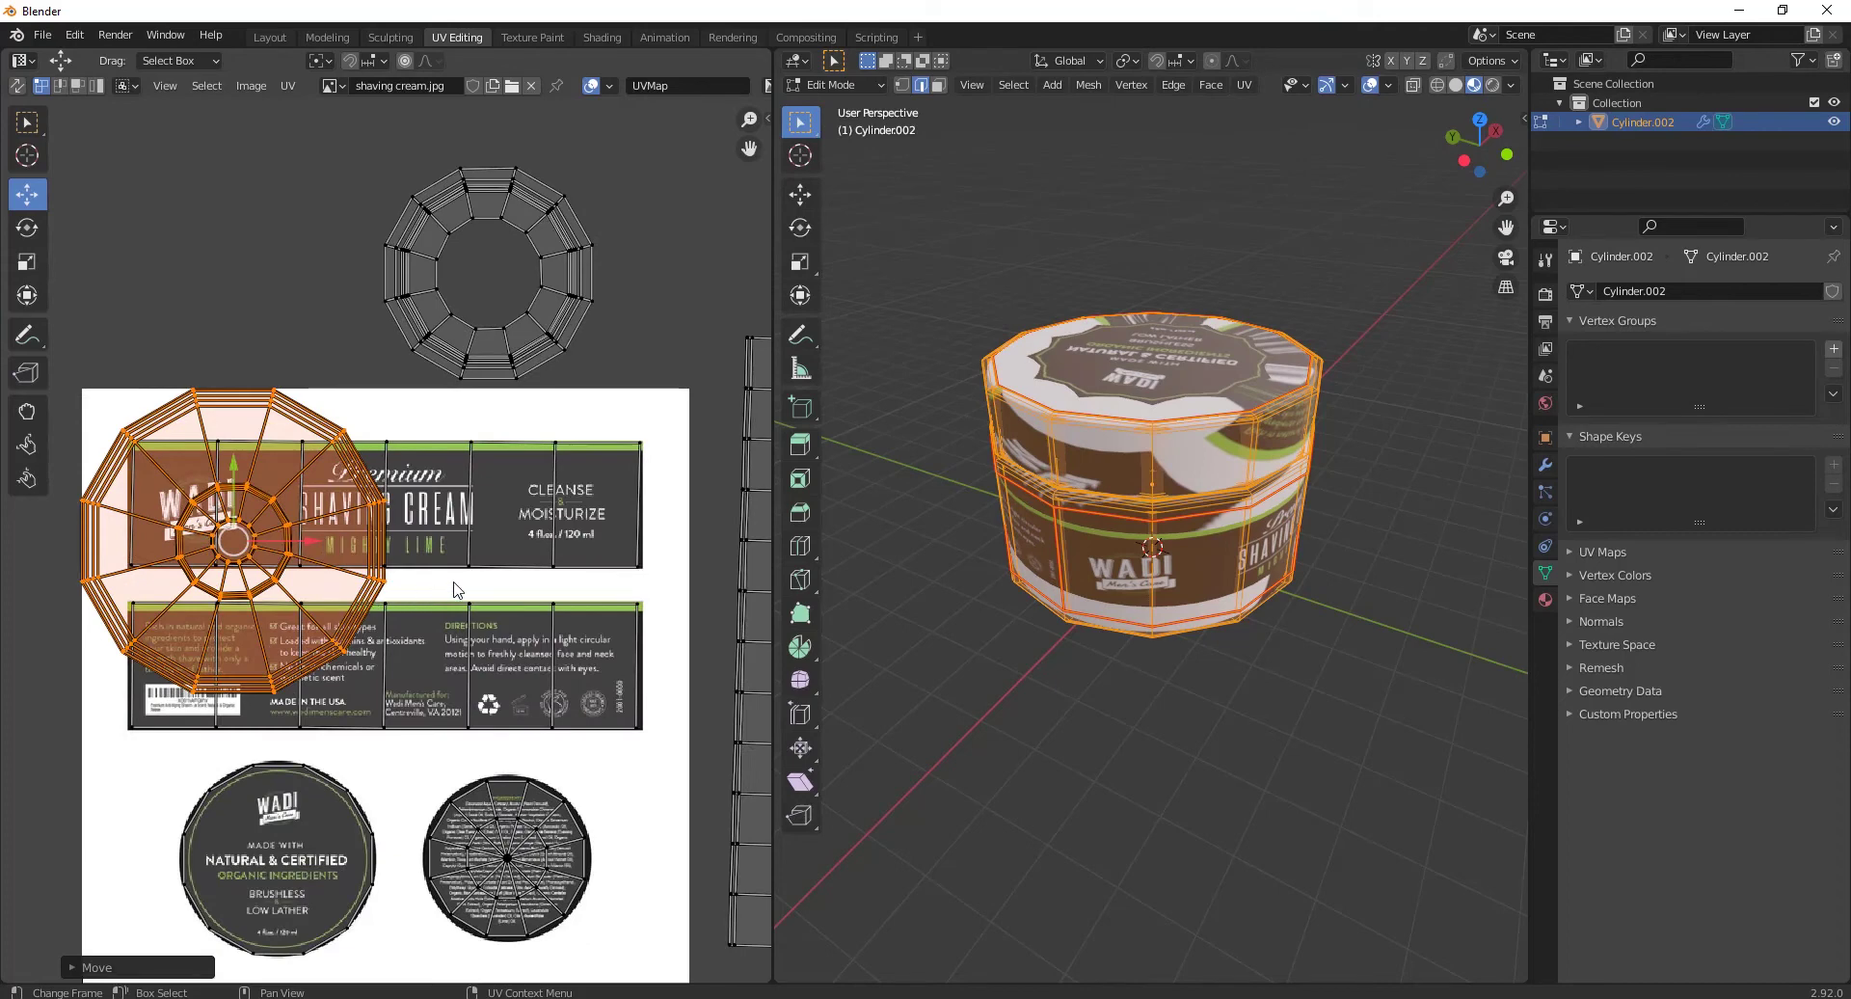
key(s)
click(284, 552)
key(g)
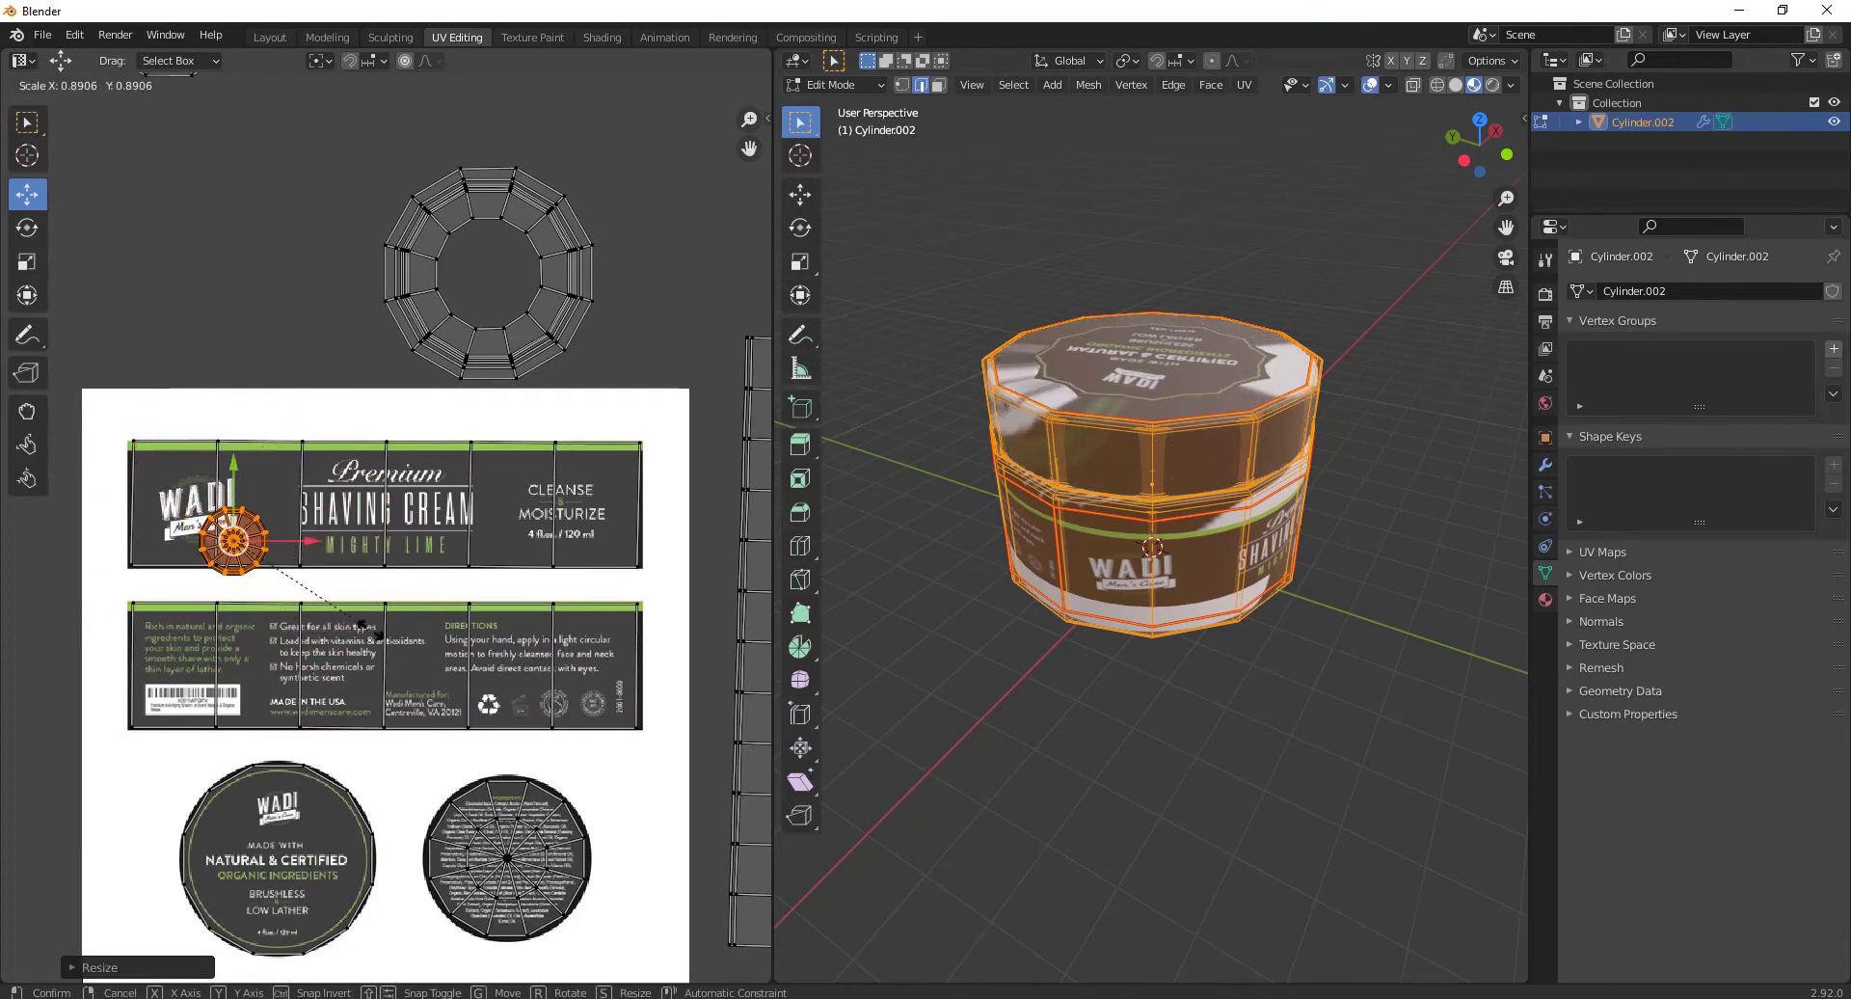
click(430, 475)
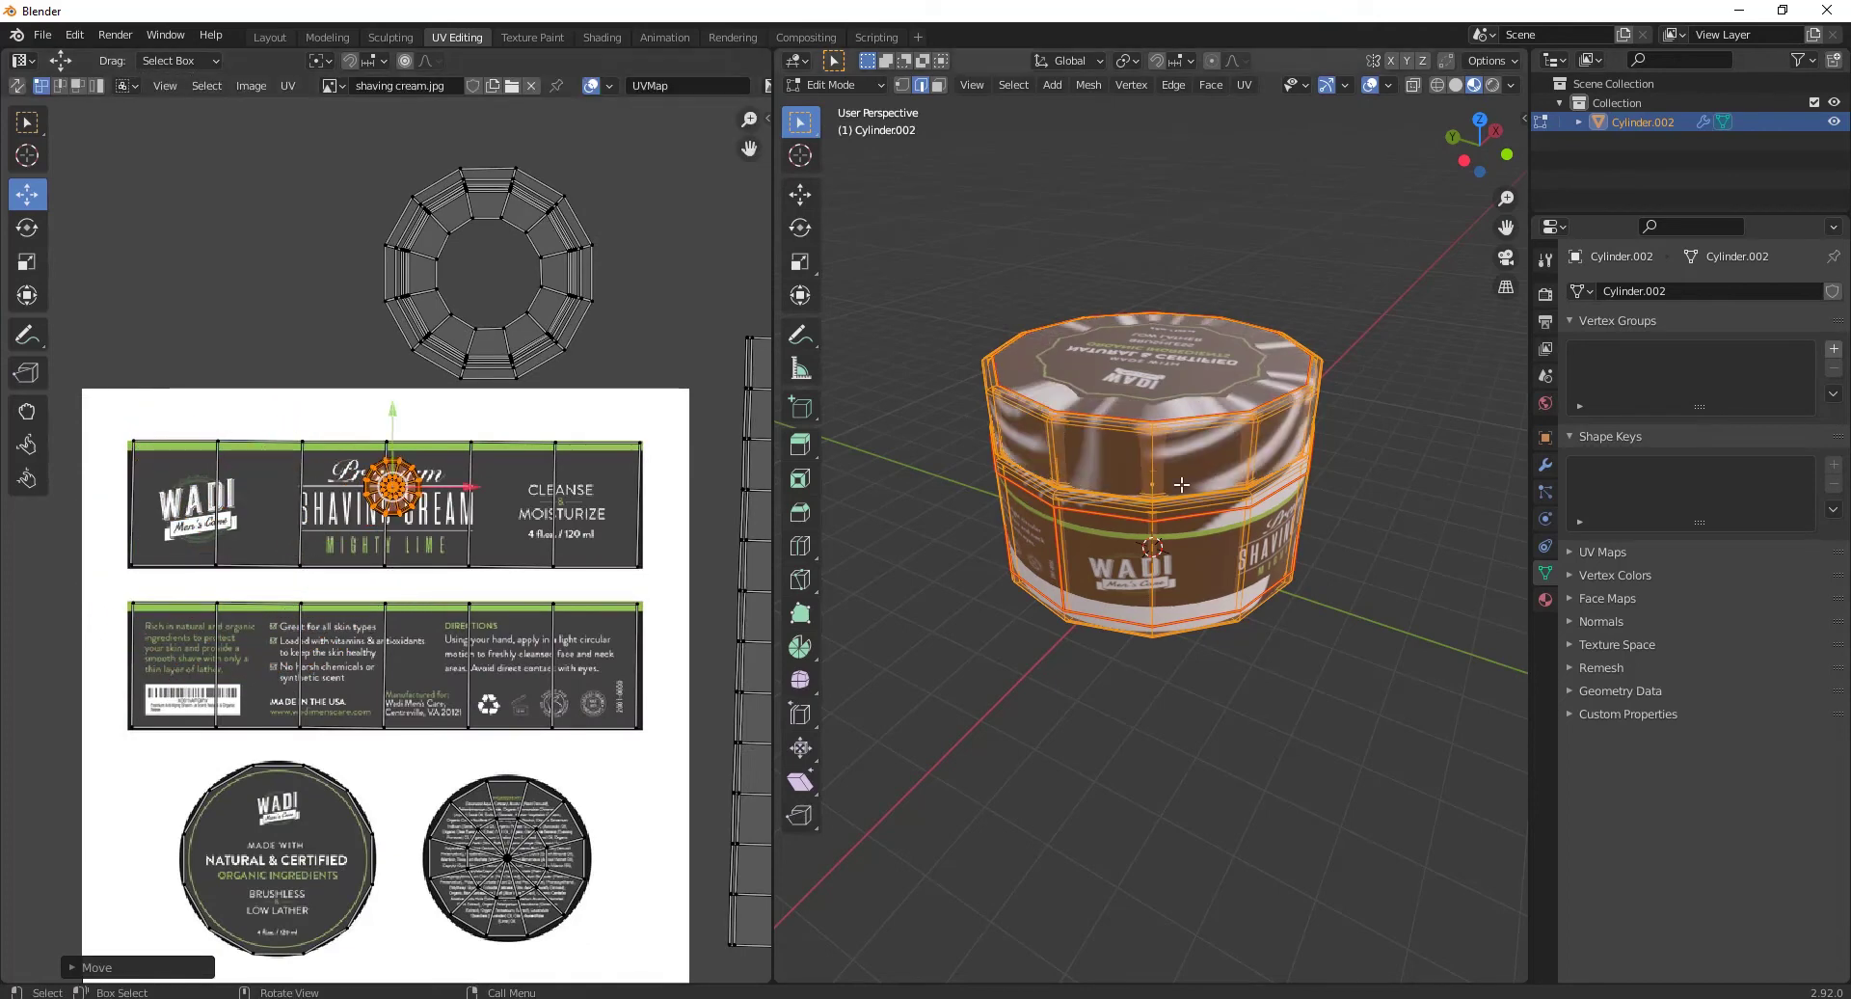
key(g)
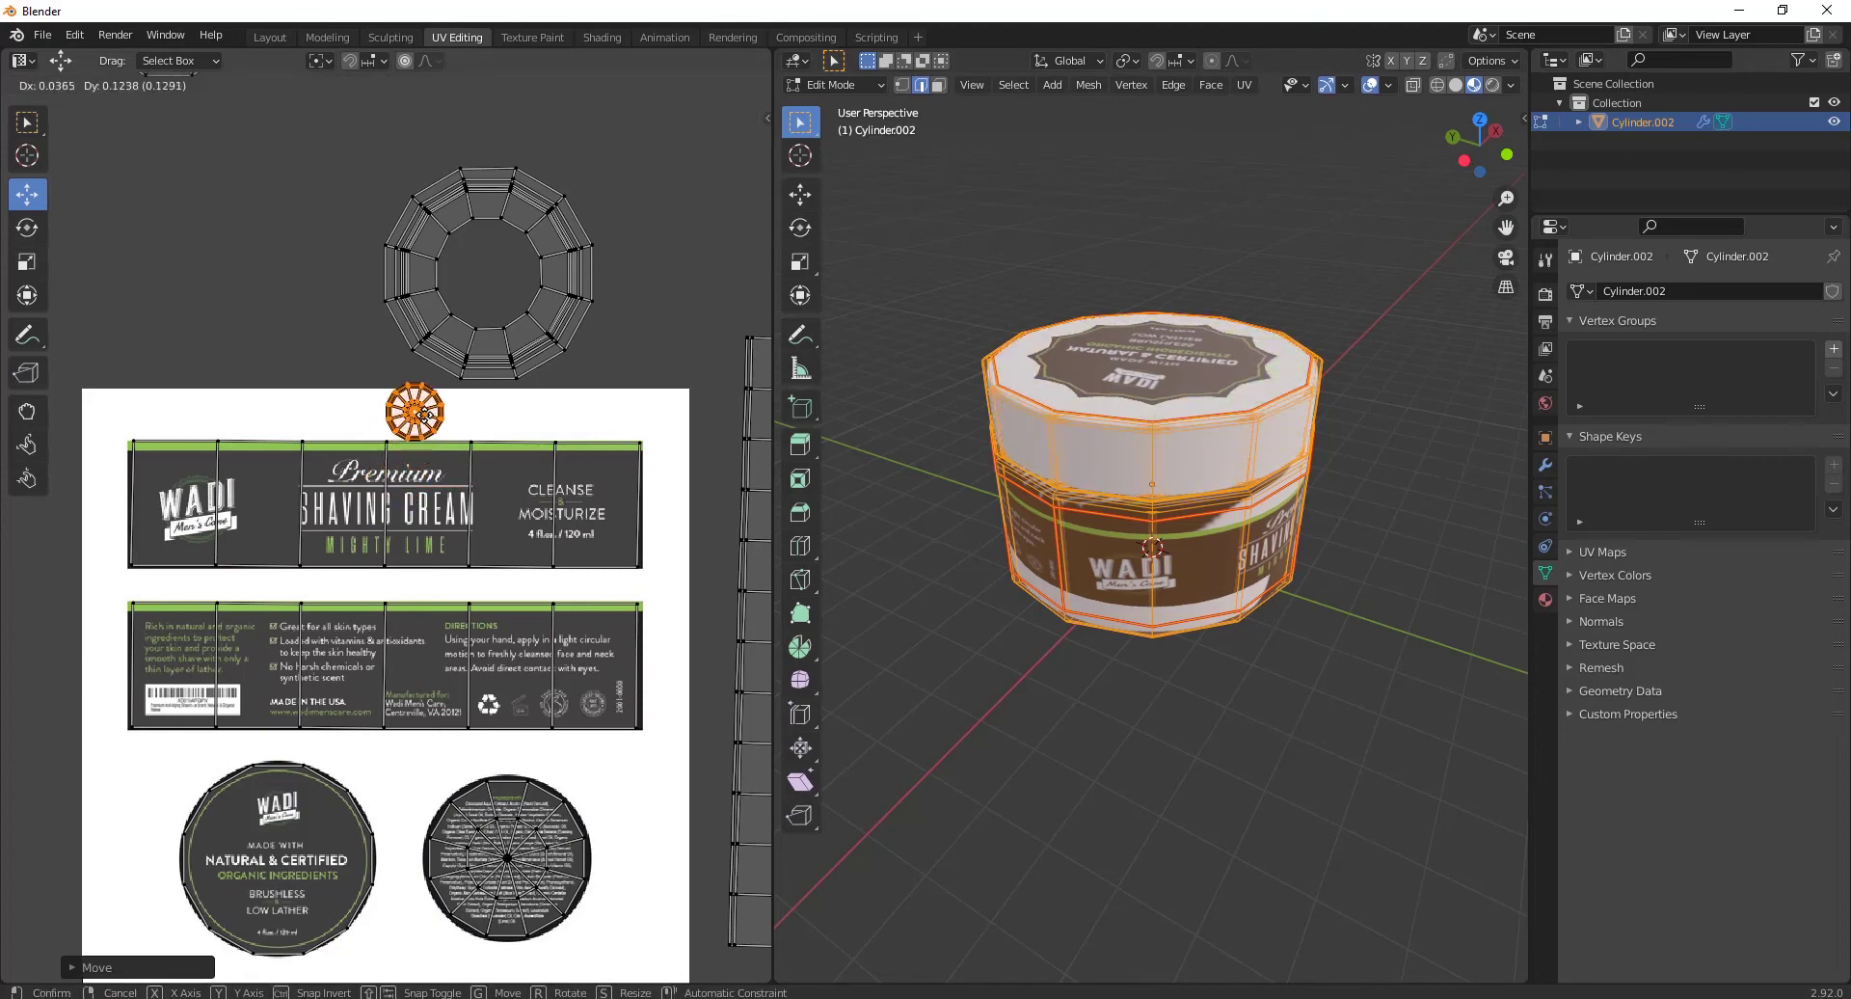
click(277, 487)
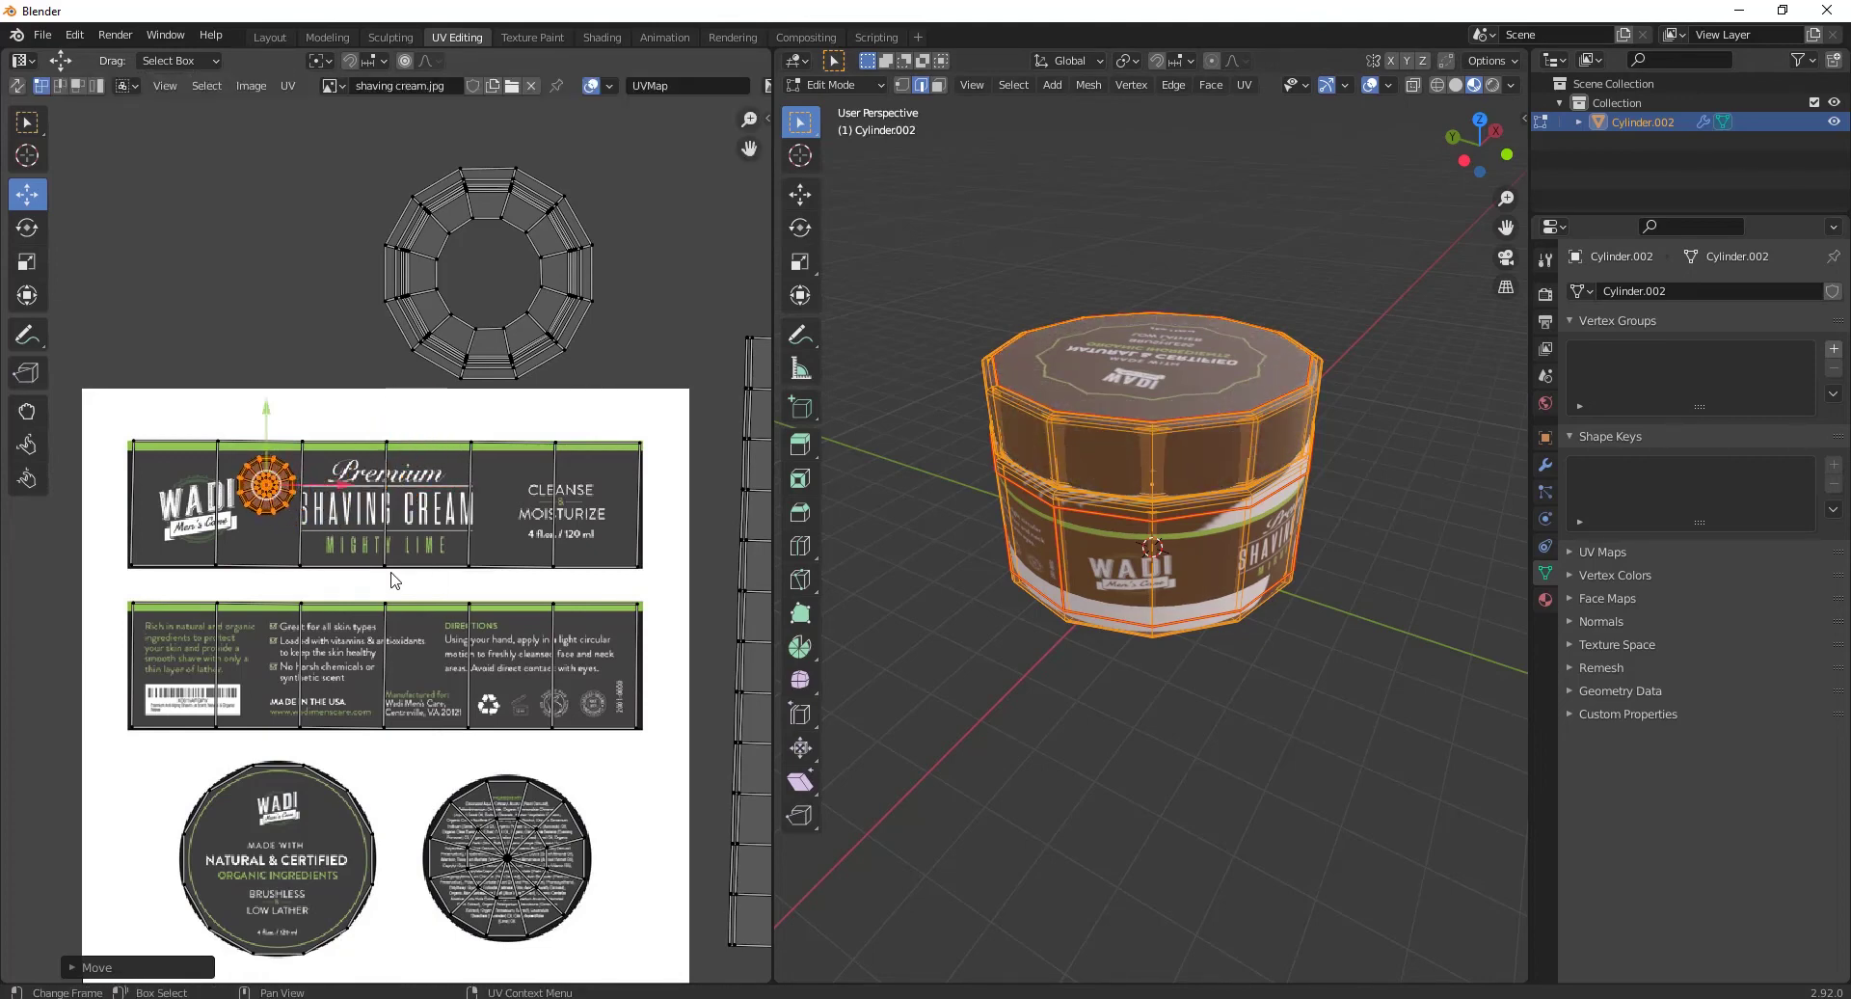
key(s)
click(362, 537)
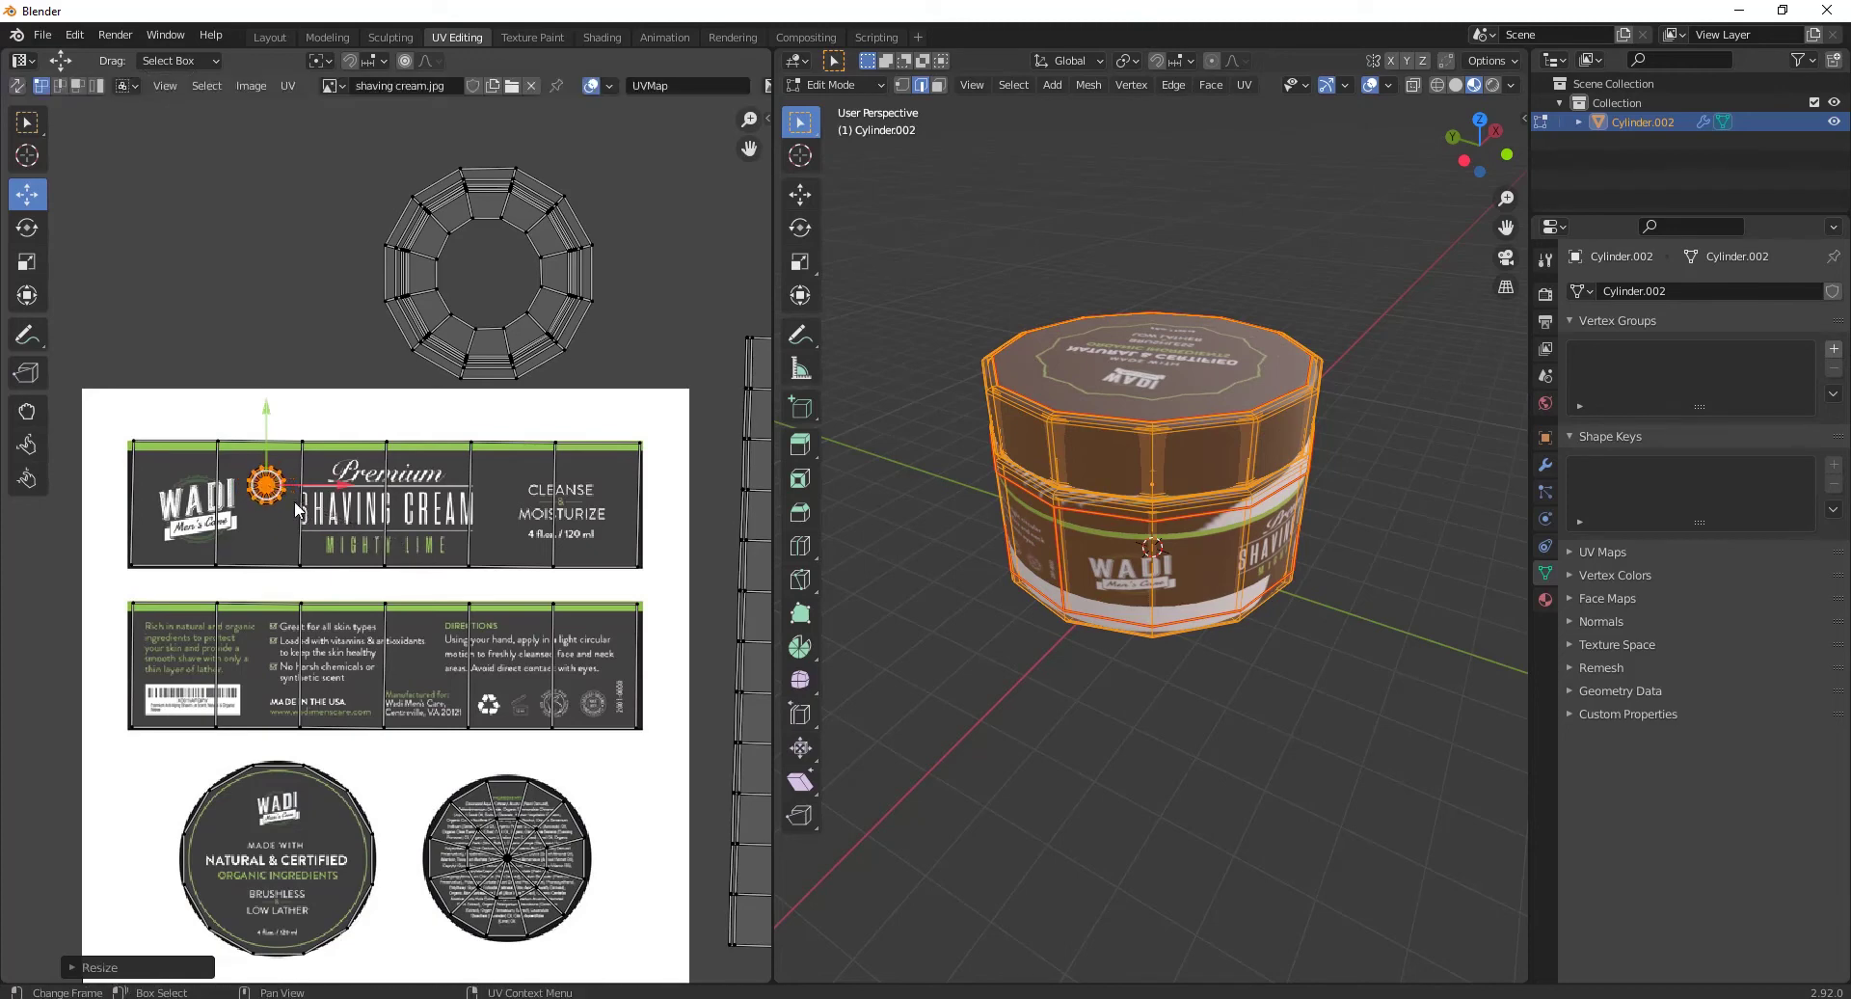
key(g)
click(274, 486)
Step: Shrink the round top UV island and tuck it beside WADI on the label
key(alt+a)
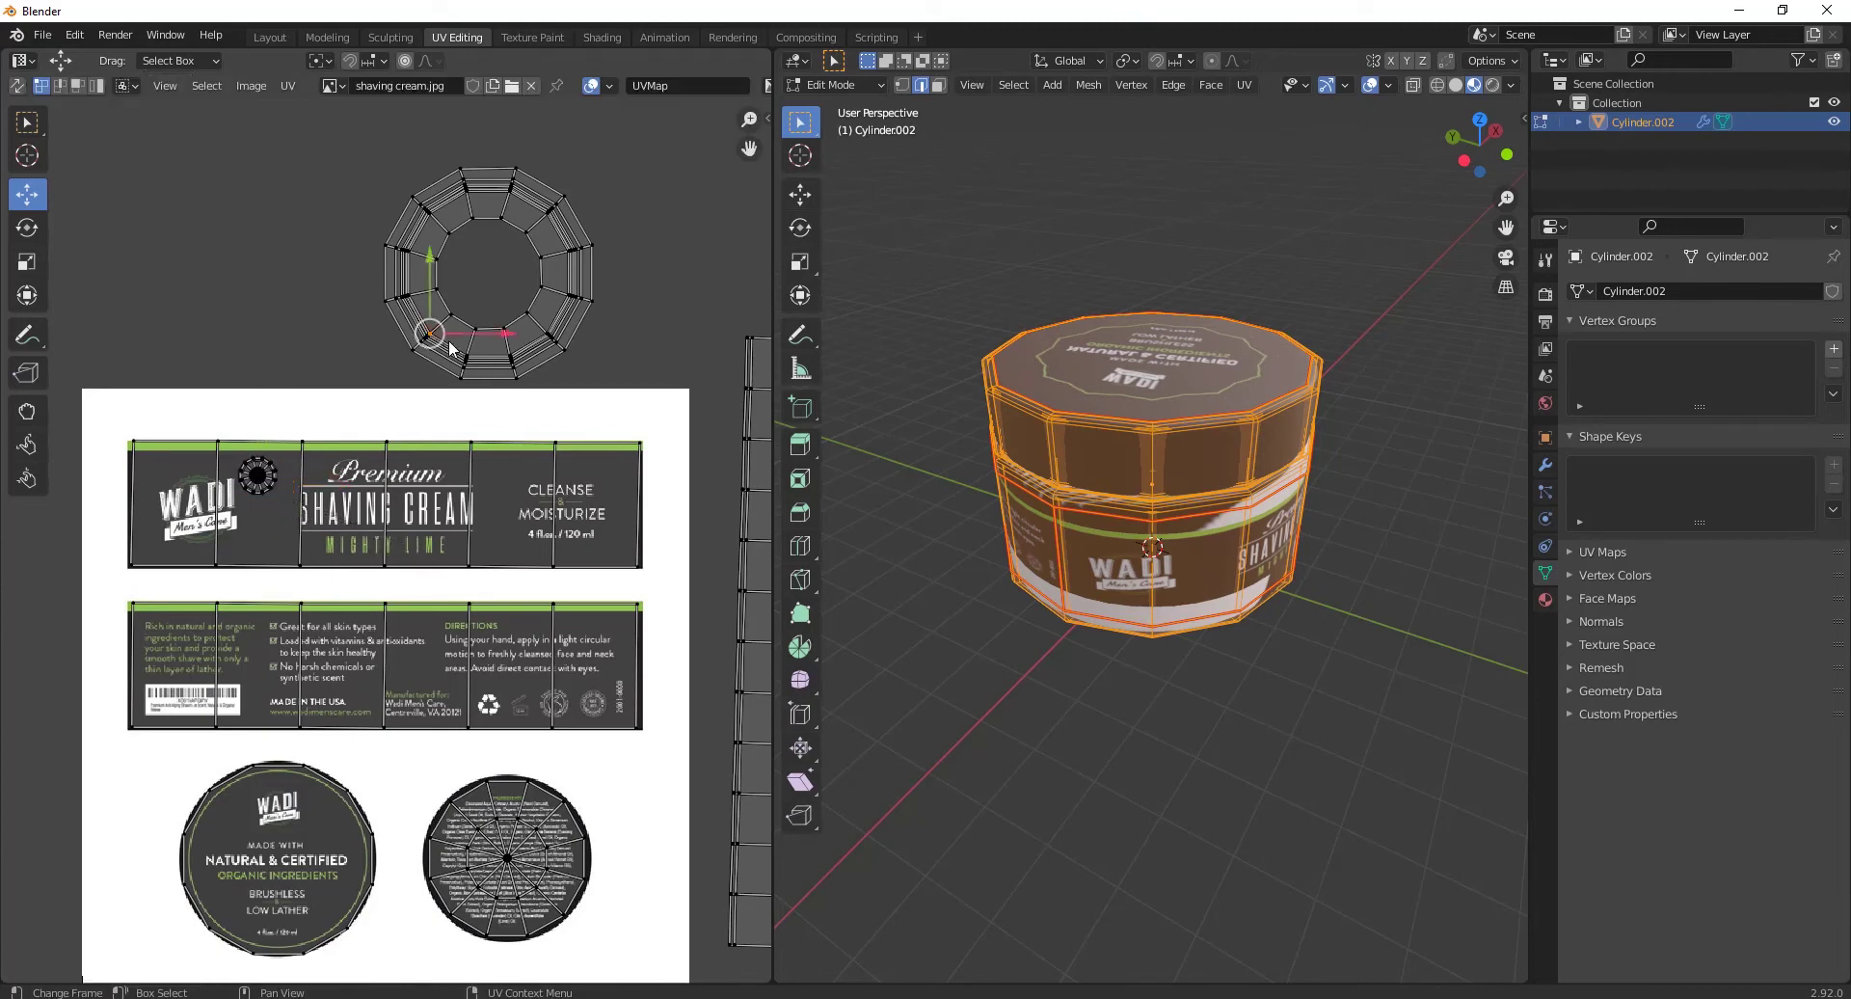
key(l)
key(s)
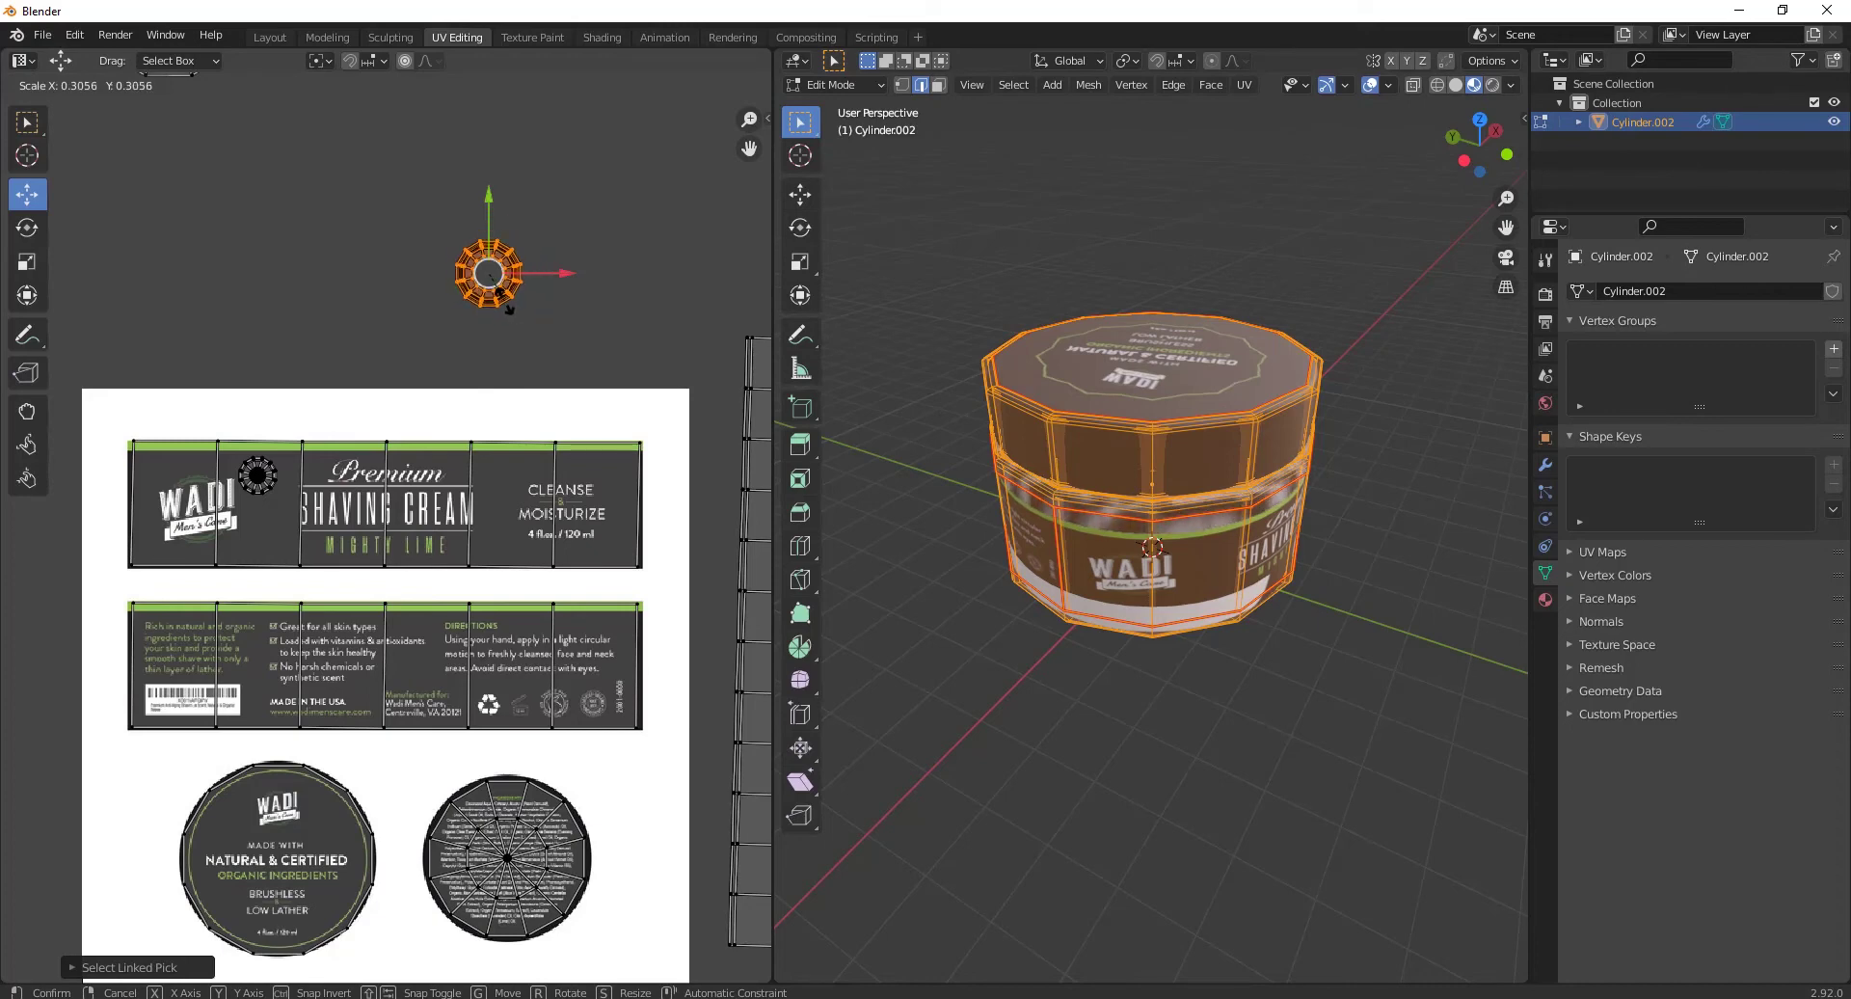
click(487, 305)
key(g)
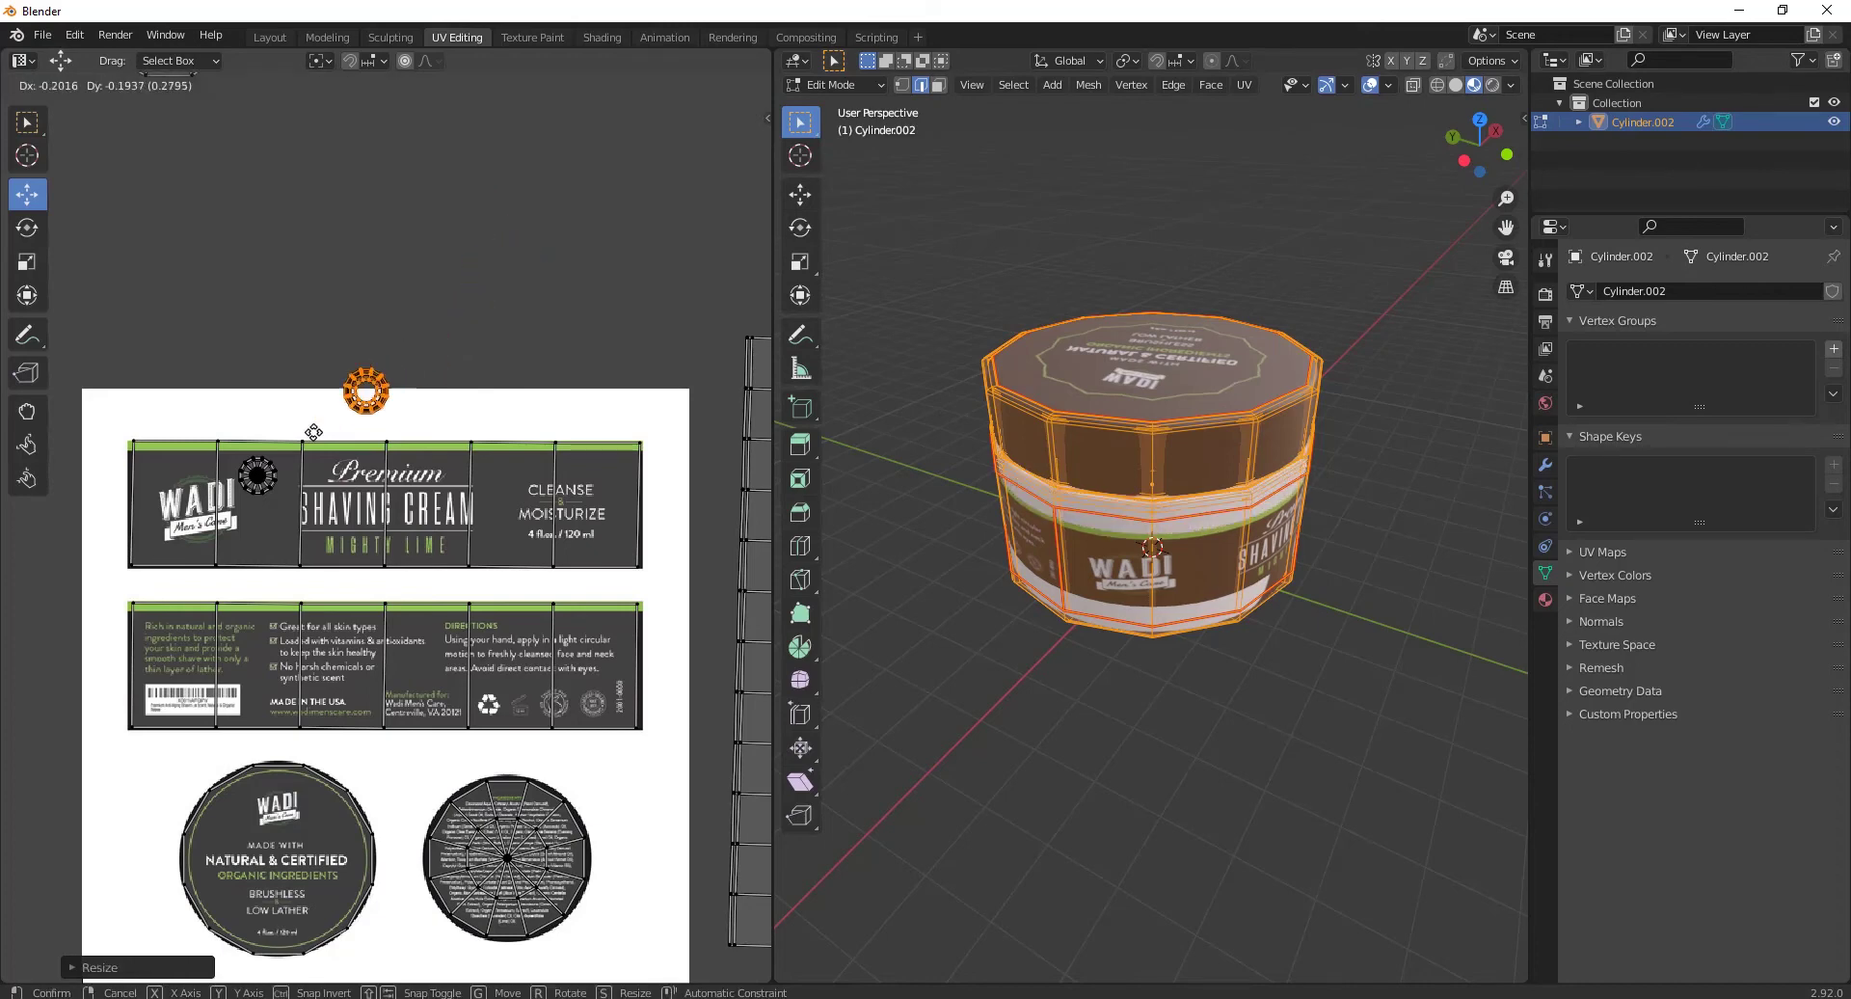
click(272, 531)
key(s)
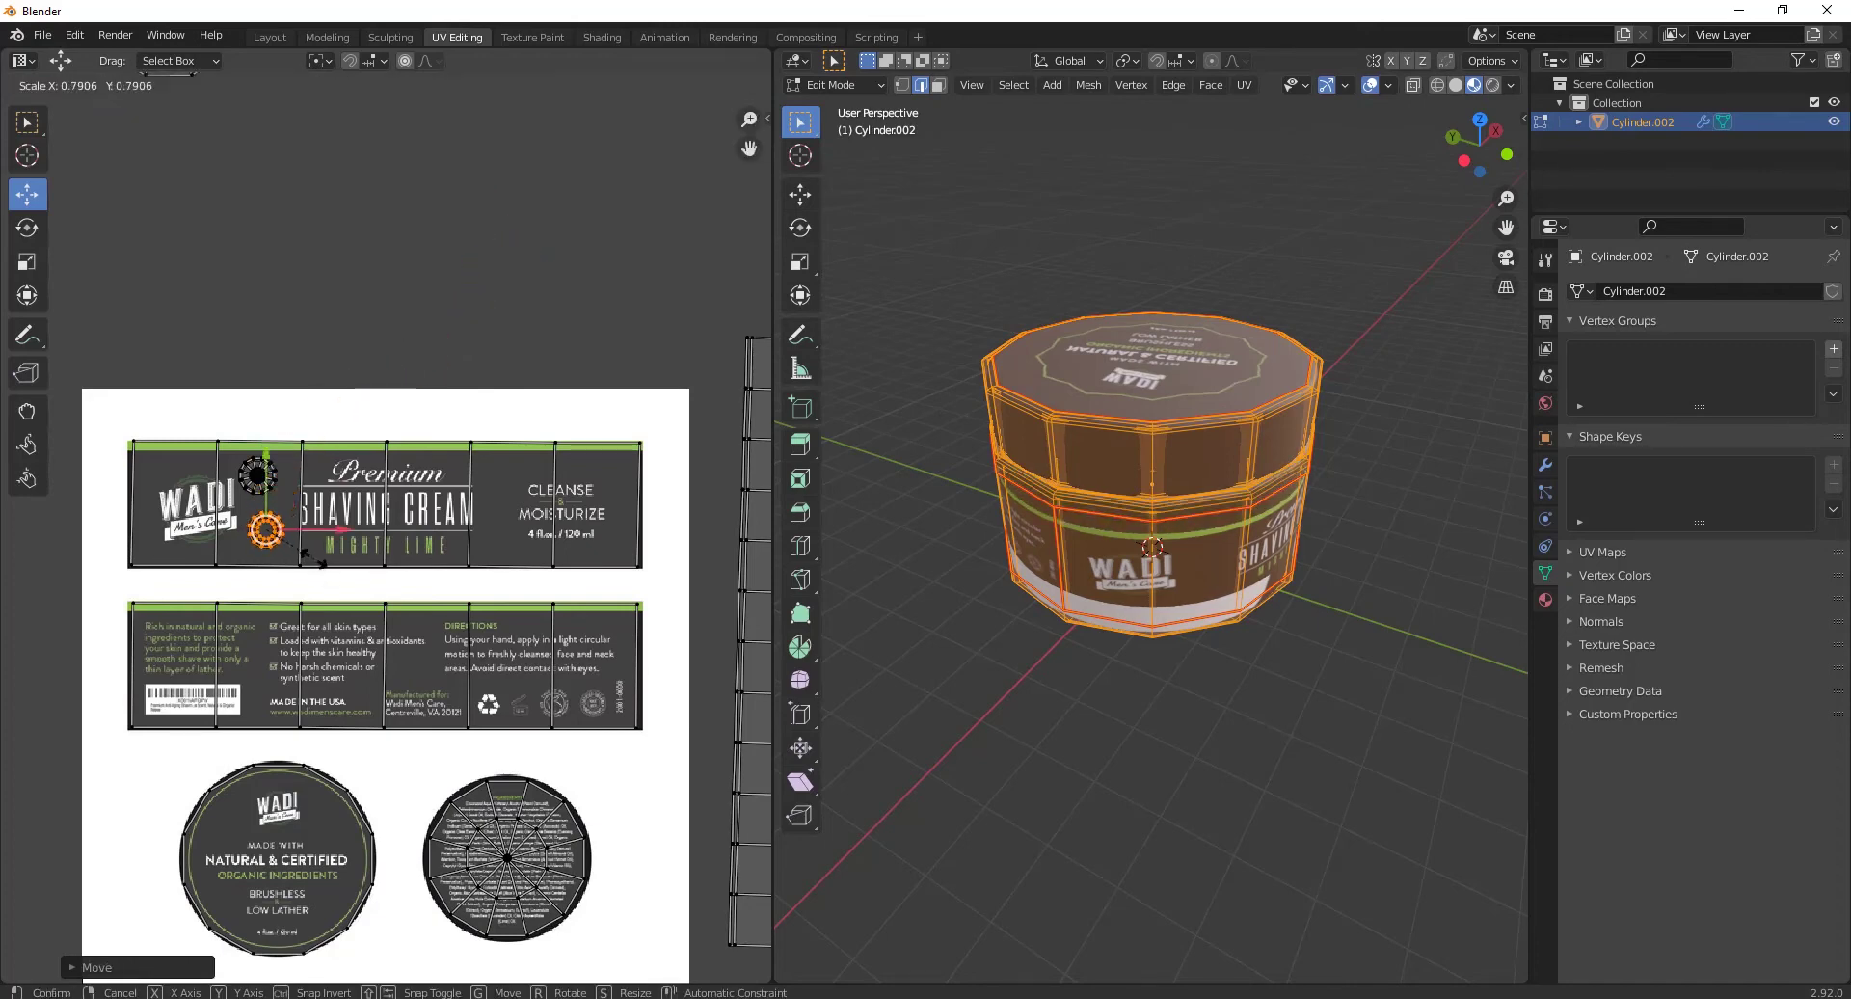
click(314, 565)
key(g)
click(260, 514)
scroll(424, 422, down, 2)
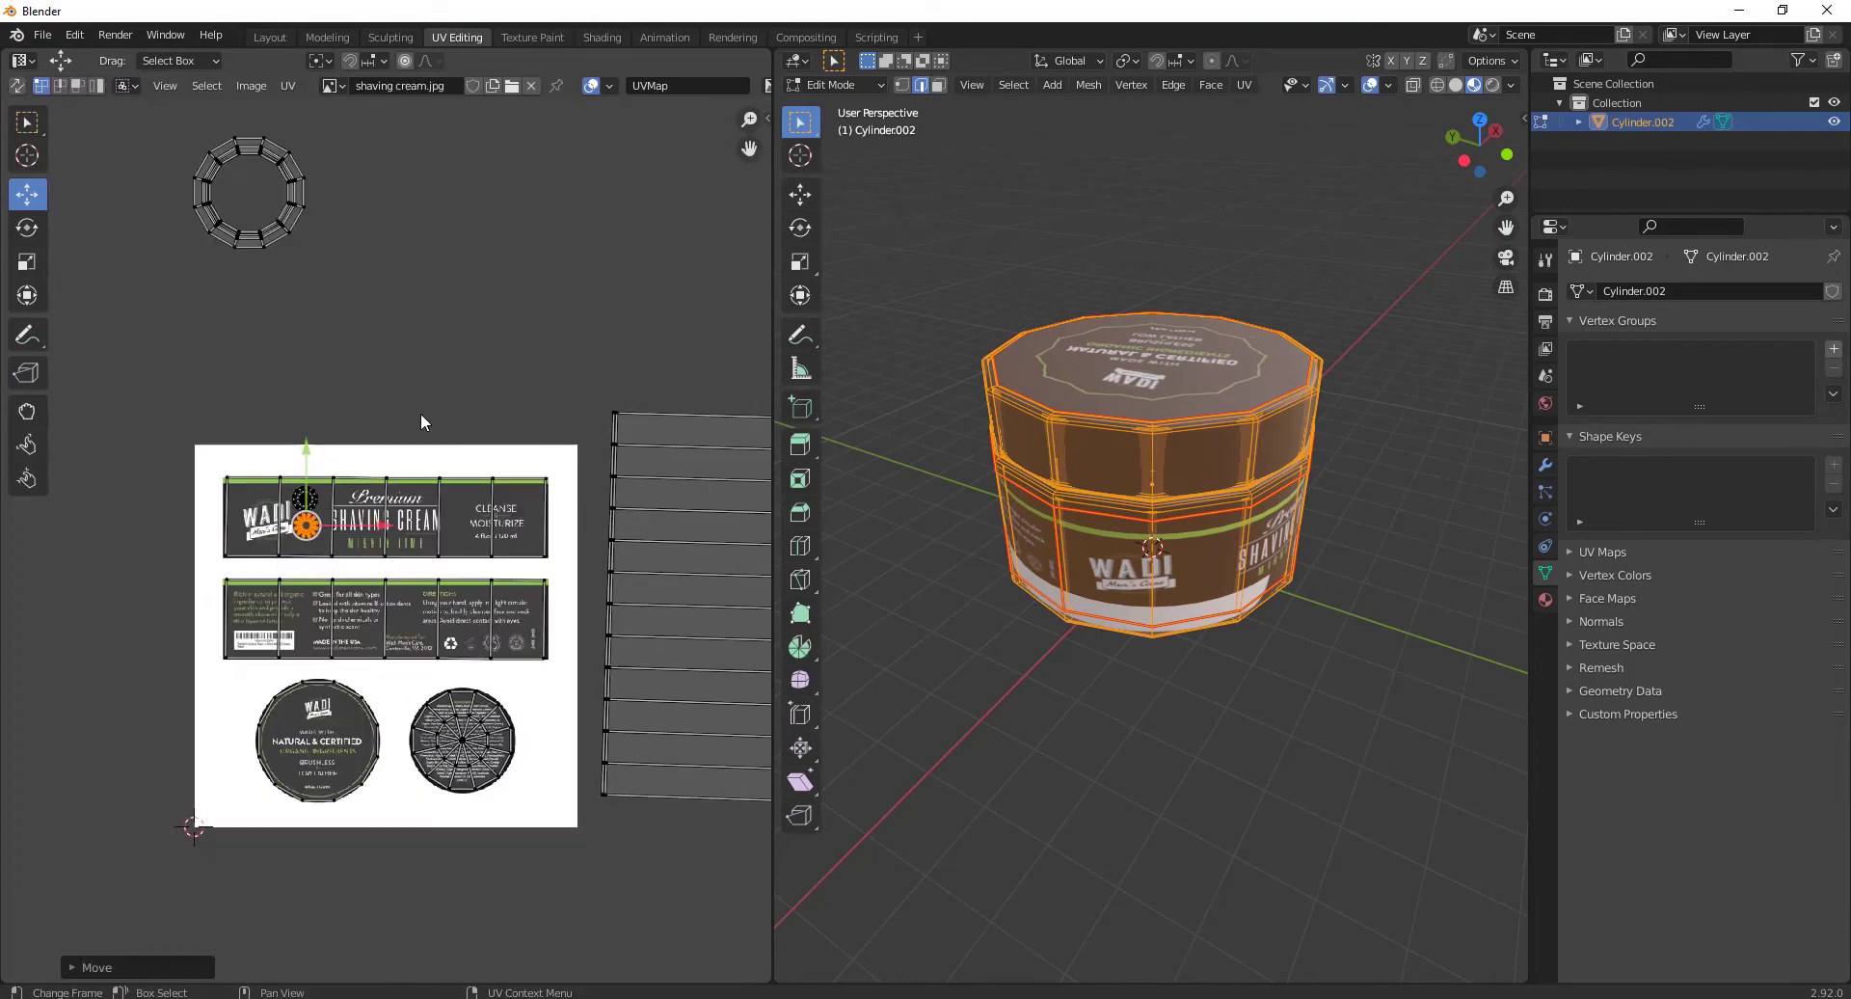
Step: Shrink the small ring UV island and move it onto the front label
click(267, 234)
key(l)
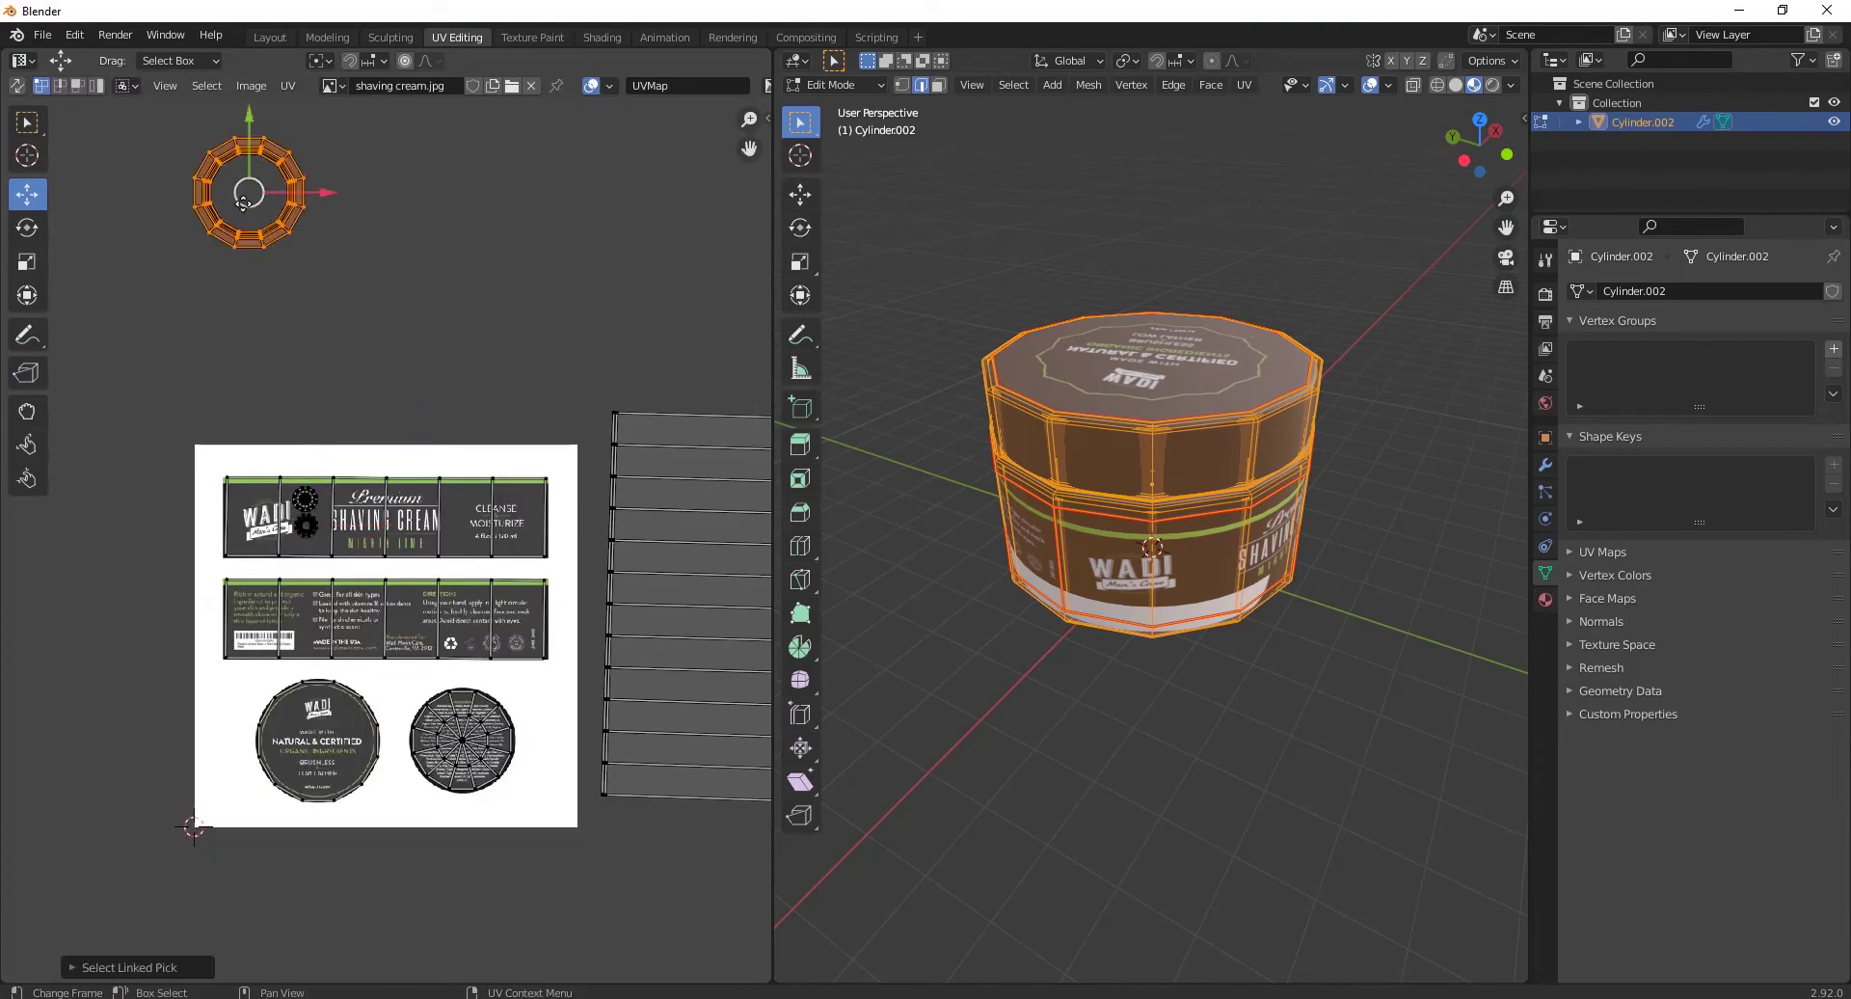
key(g)
click(427, 618)
middle_drag(1033, 620, 1052, 547)
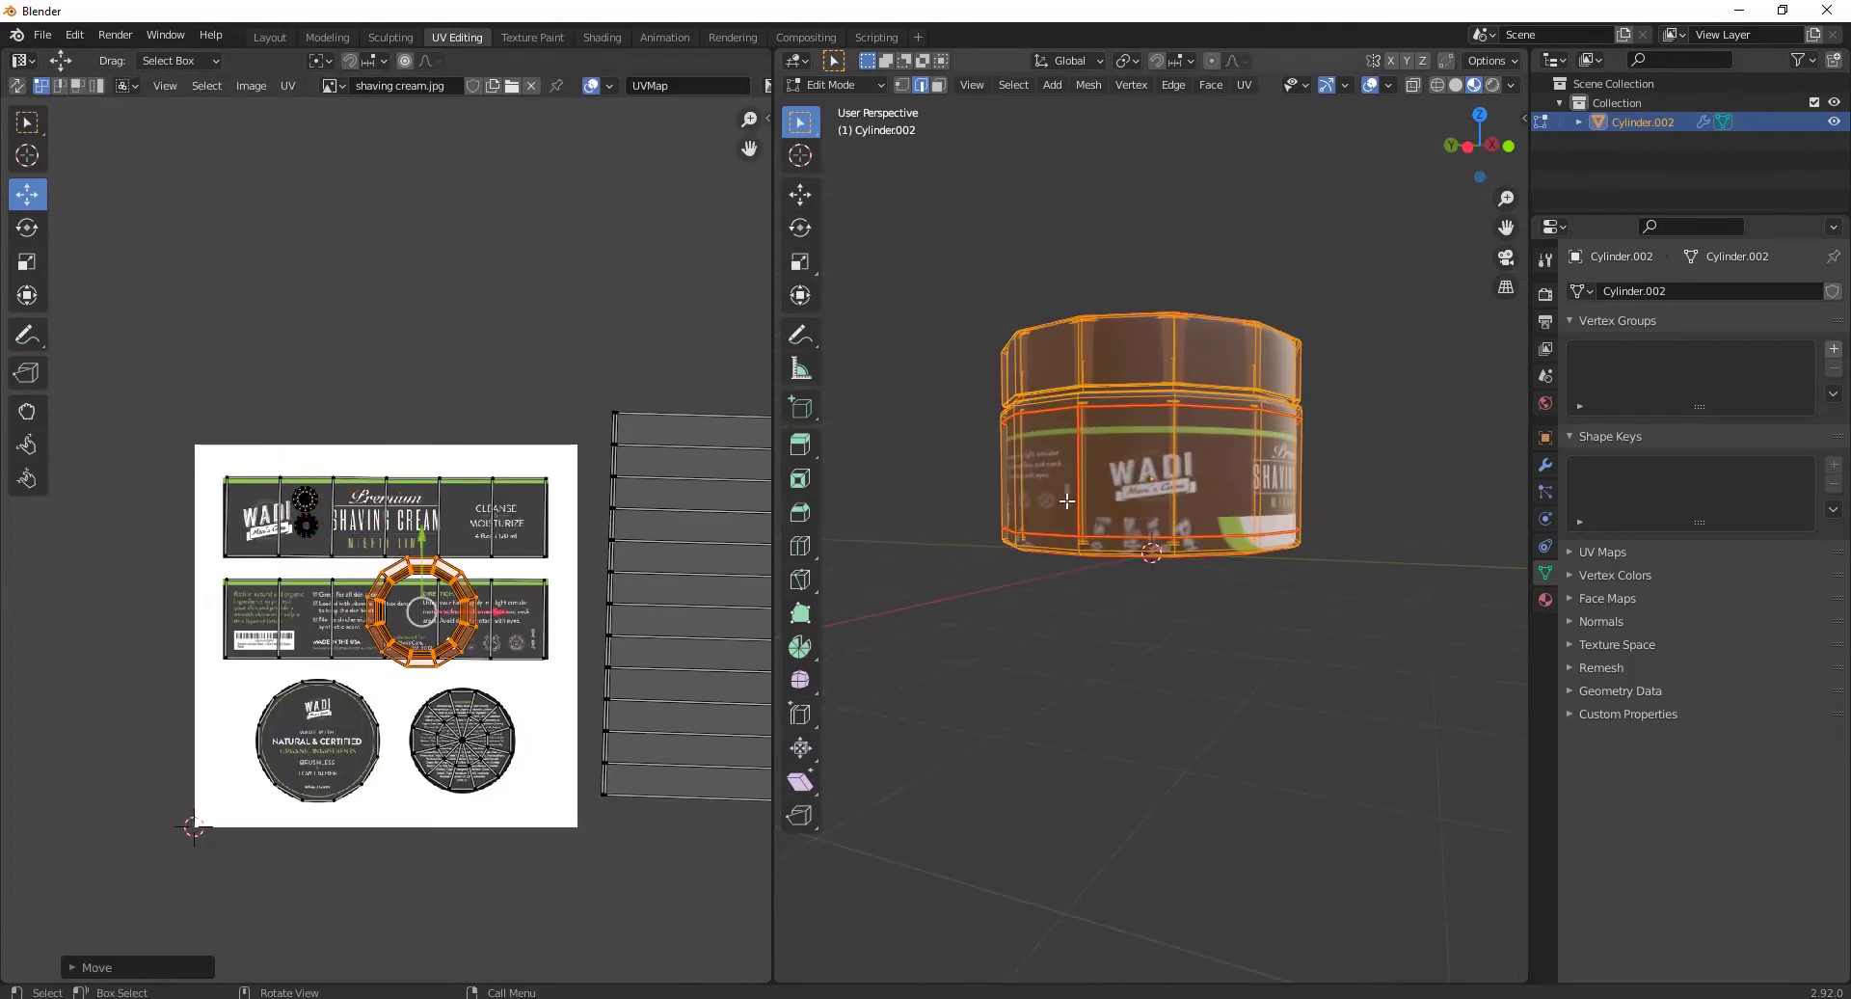
key(s)
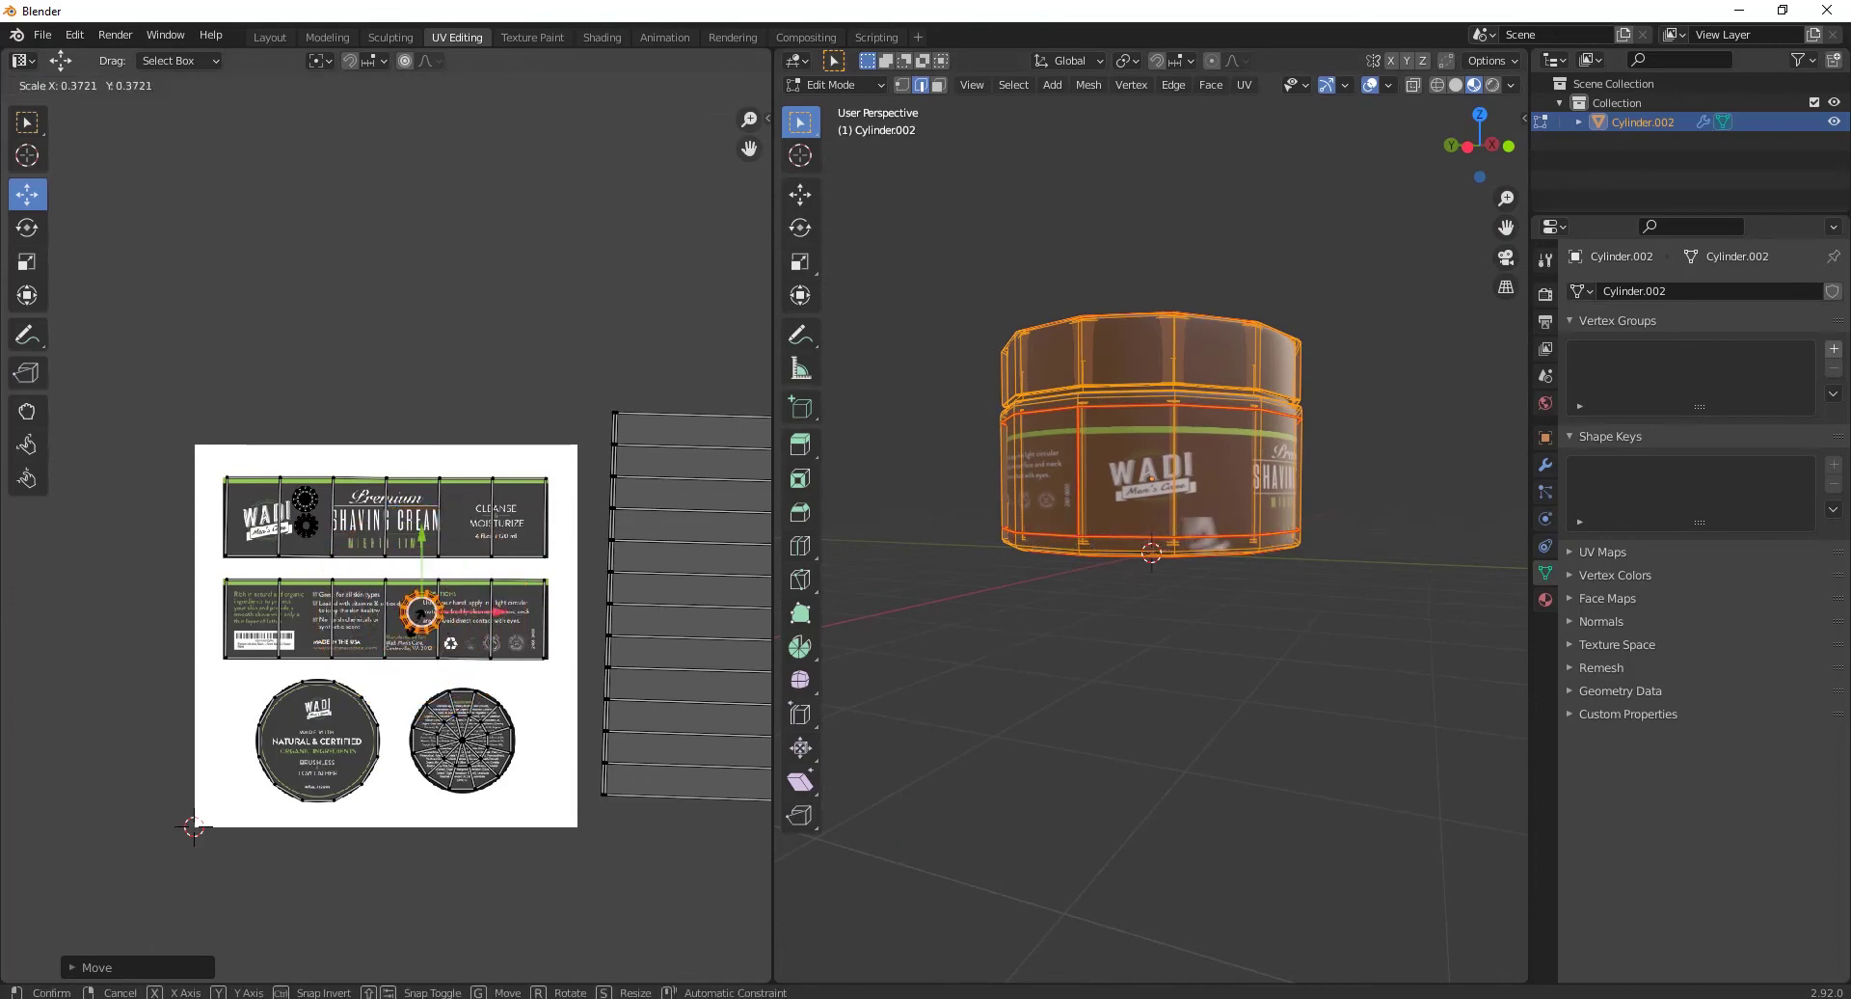
click(489, 667)
scroll(489, 667, up, 3)
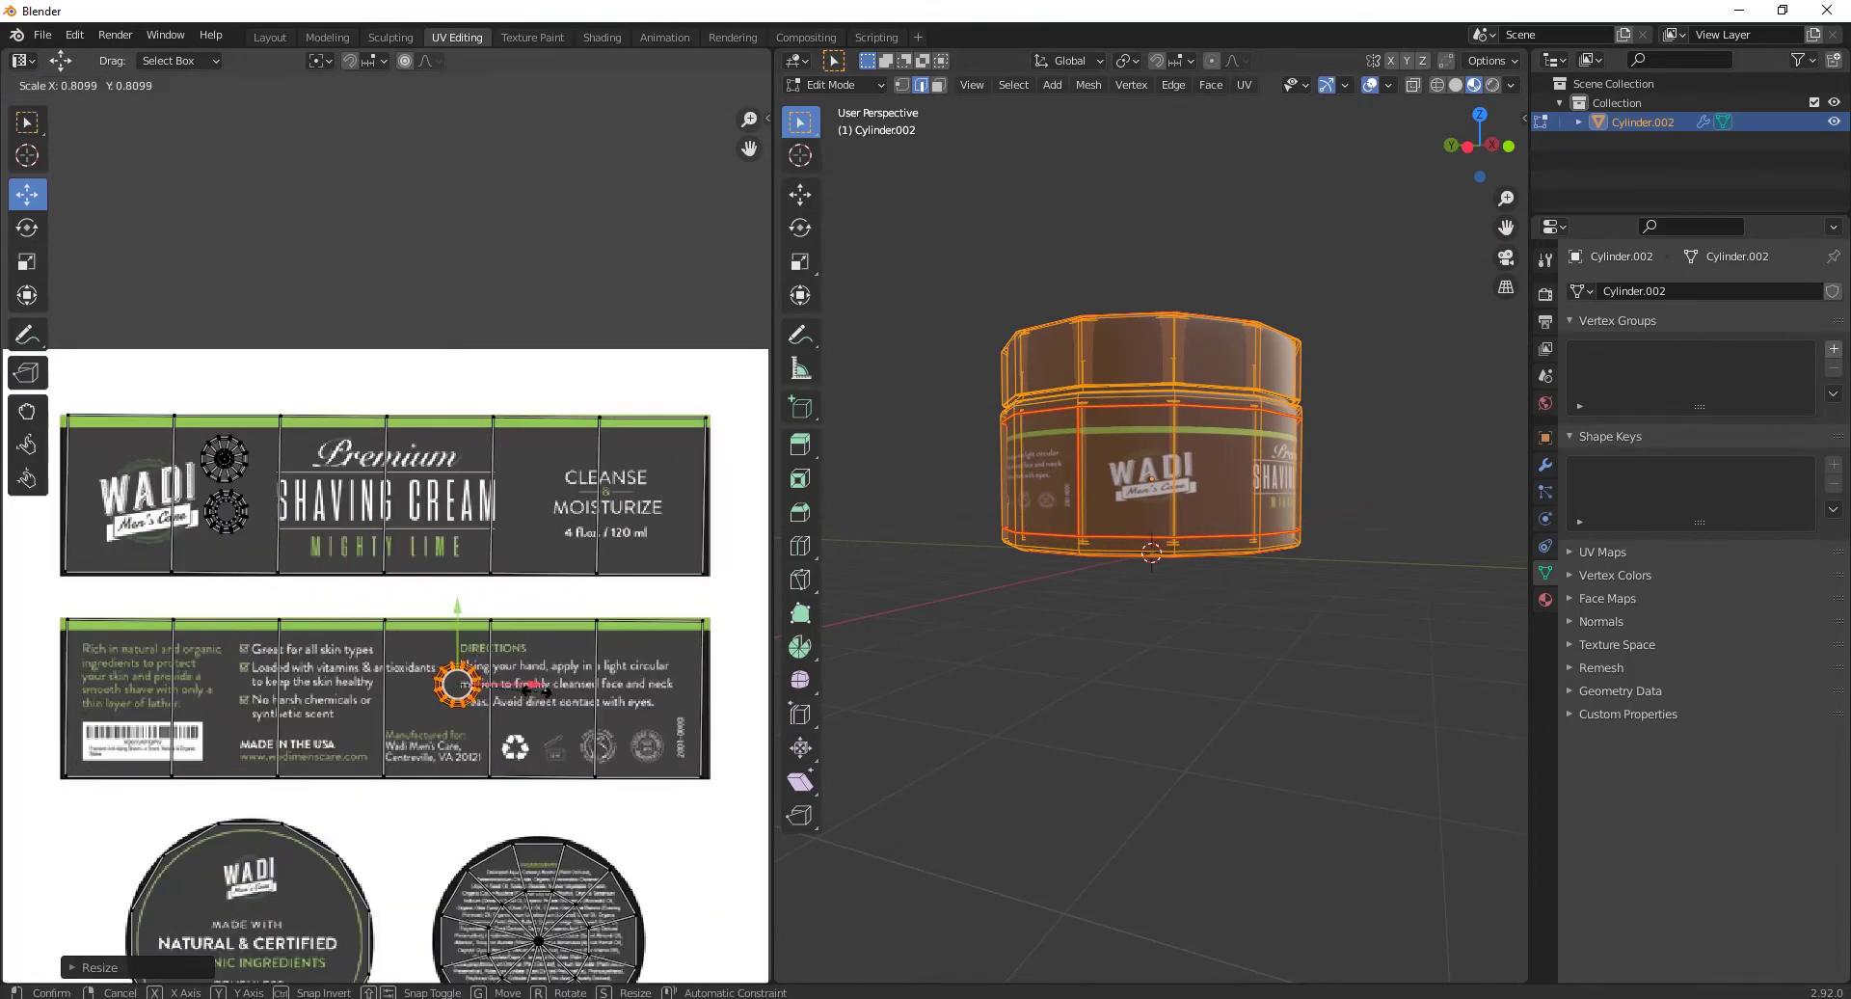
key(g)
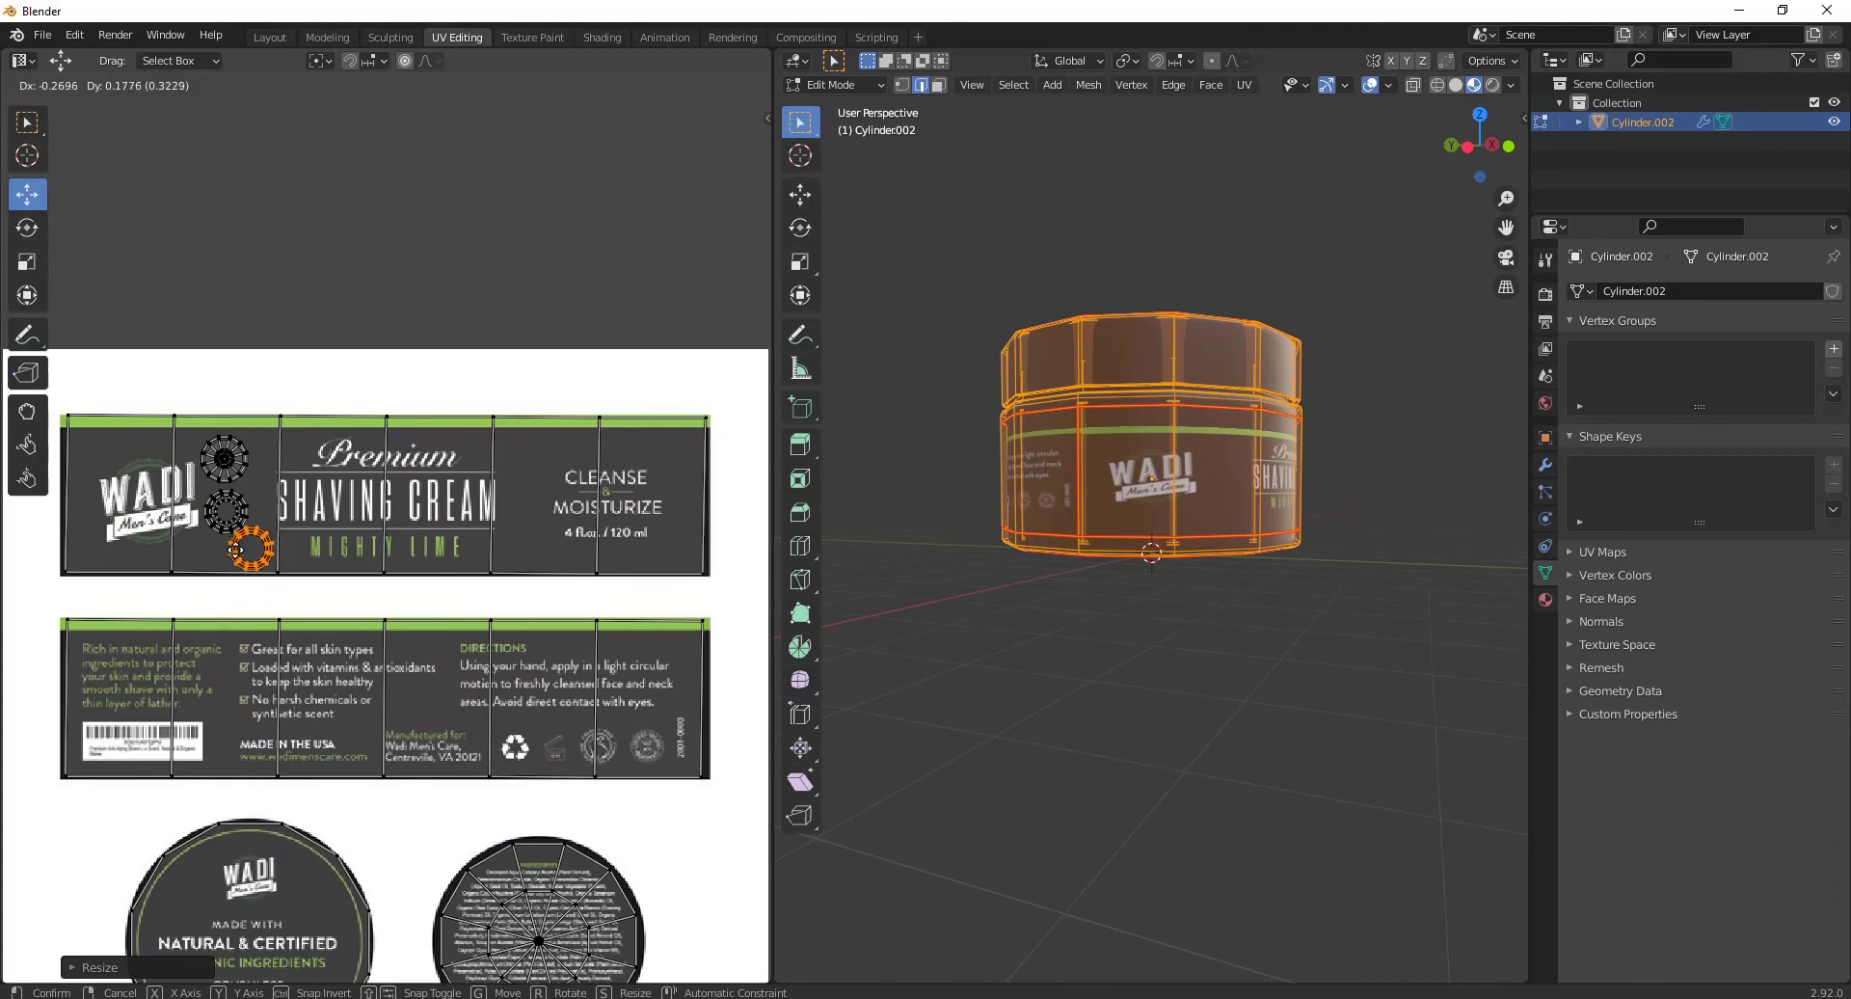
click(242, 551)
Step: Reposition the middle ring island down, left, then slightly right beside WADI
click(231, 530)
key(s)
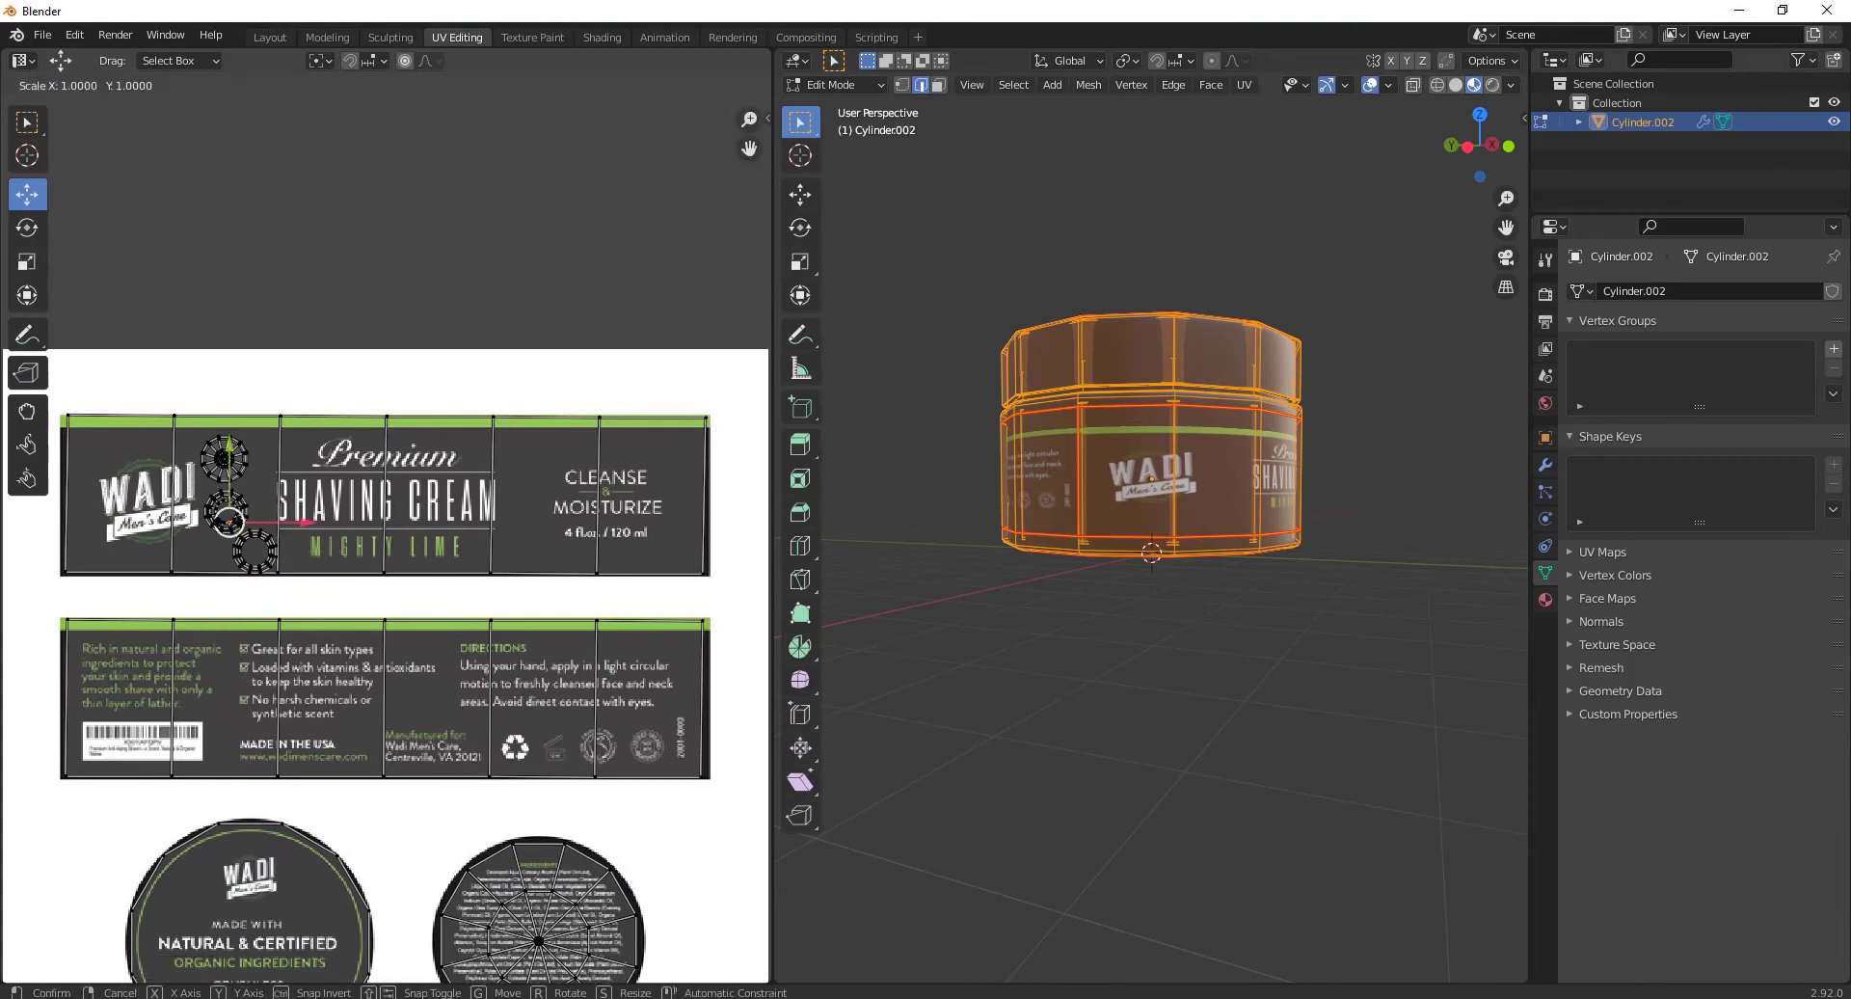
click(231, 527)
key(ctrl+z)
scroll(232, 528, up, 2)
middle_drag(232, 527, 454, 572)
key(l)
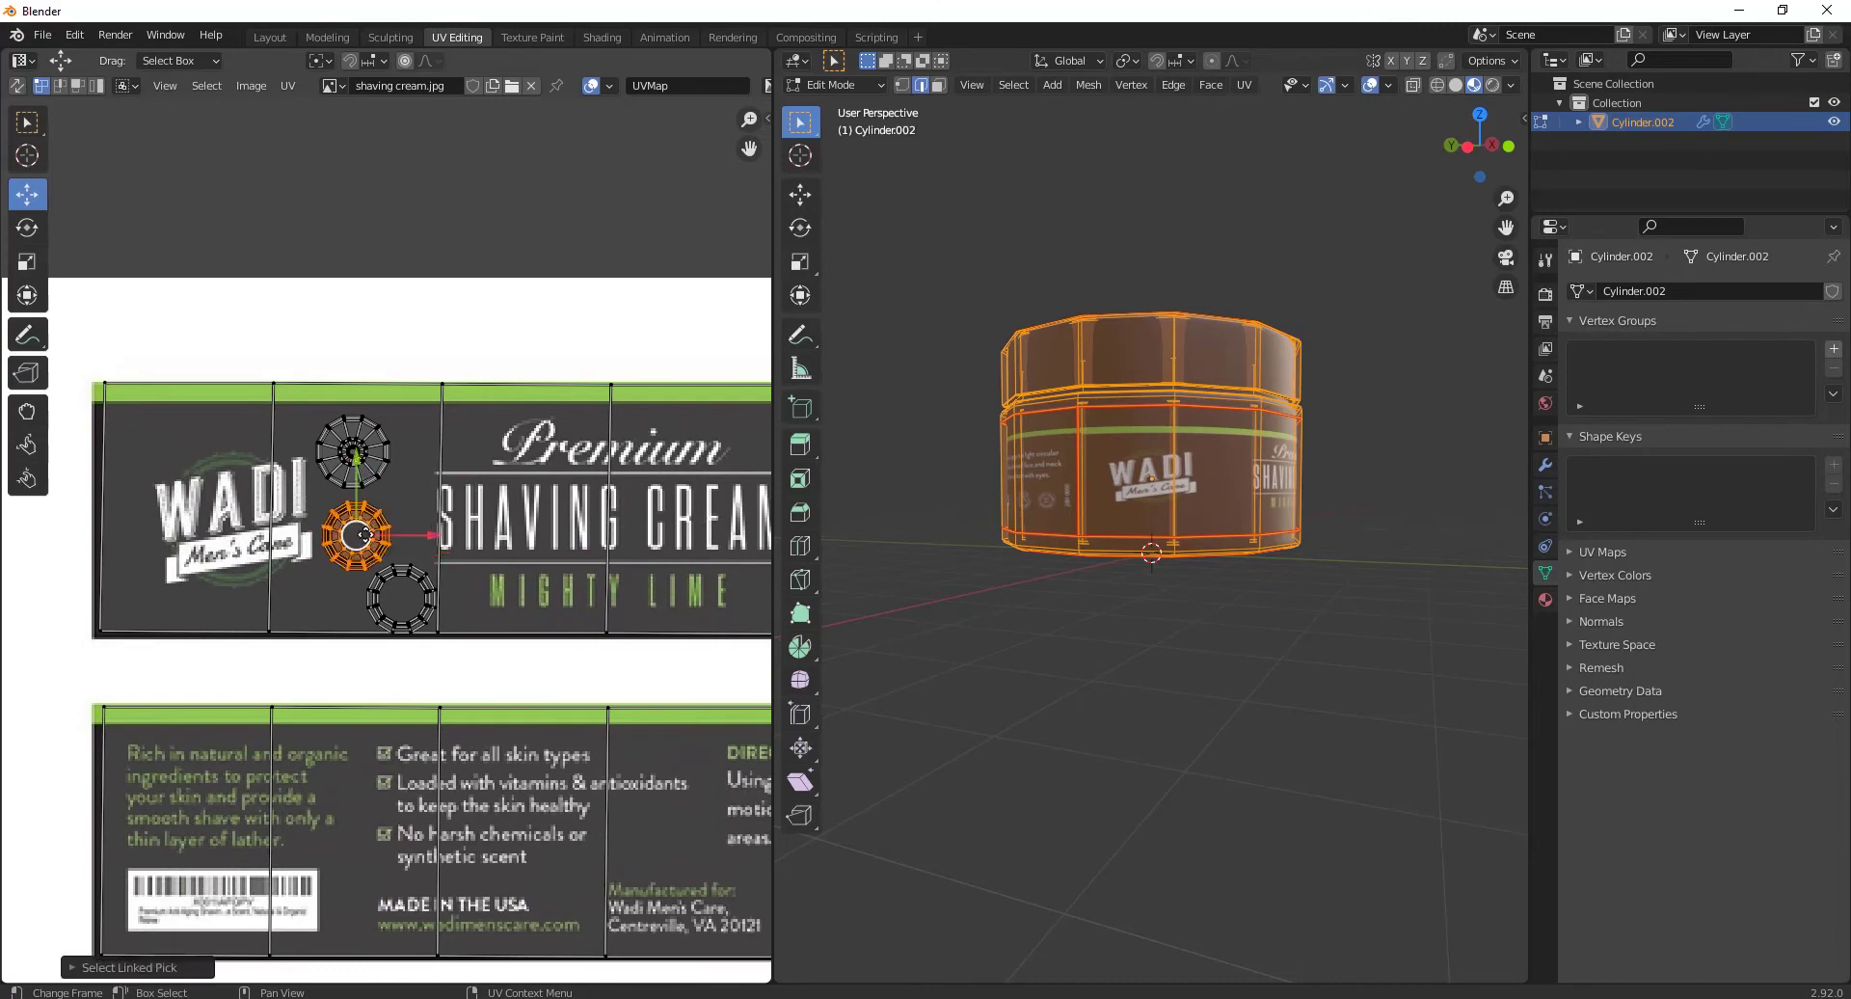
key(g)
click(306, 613)
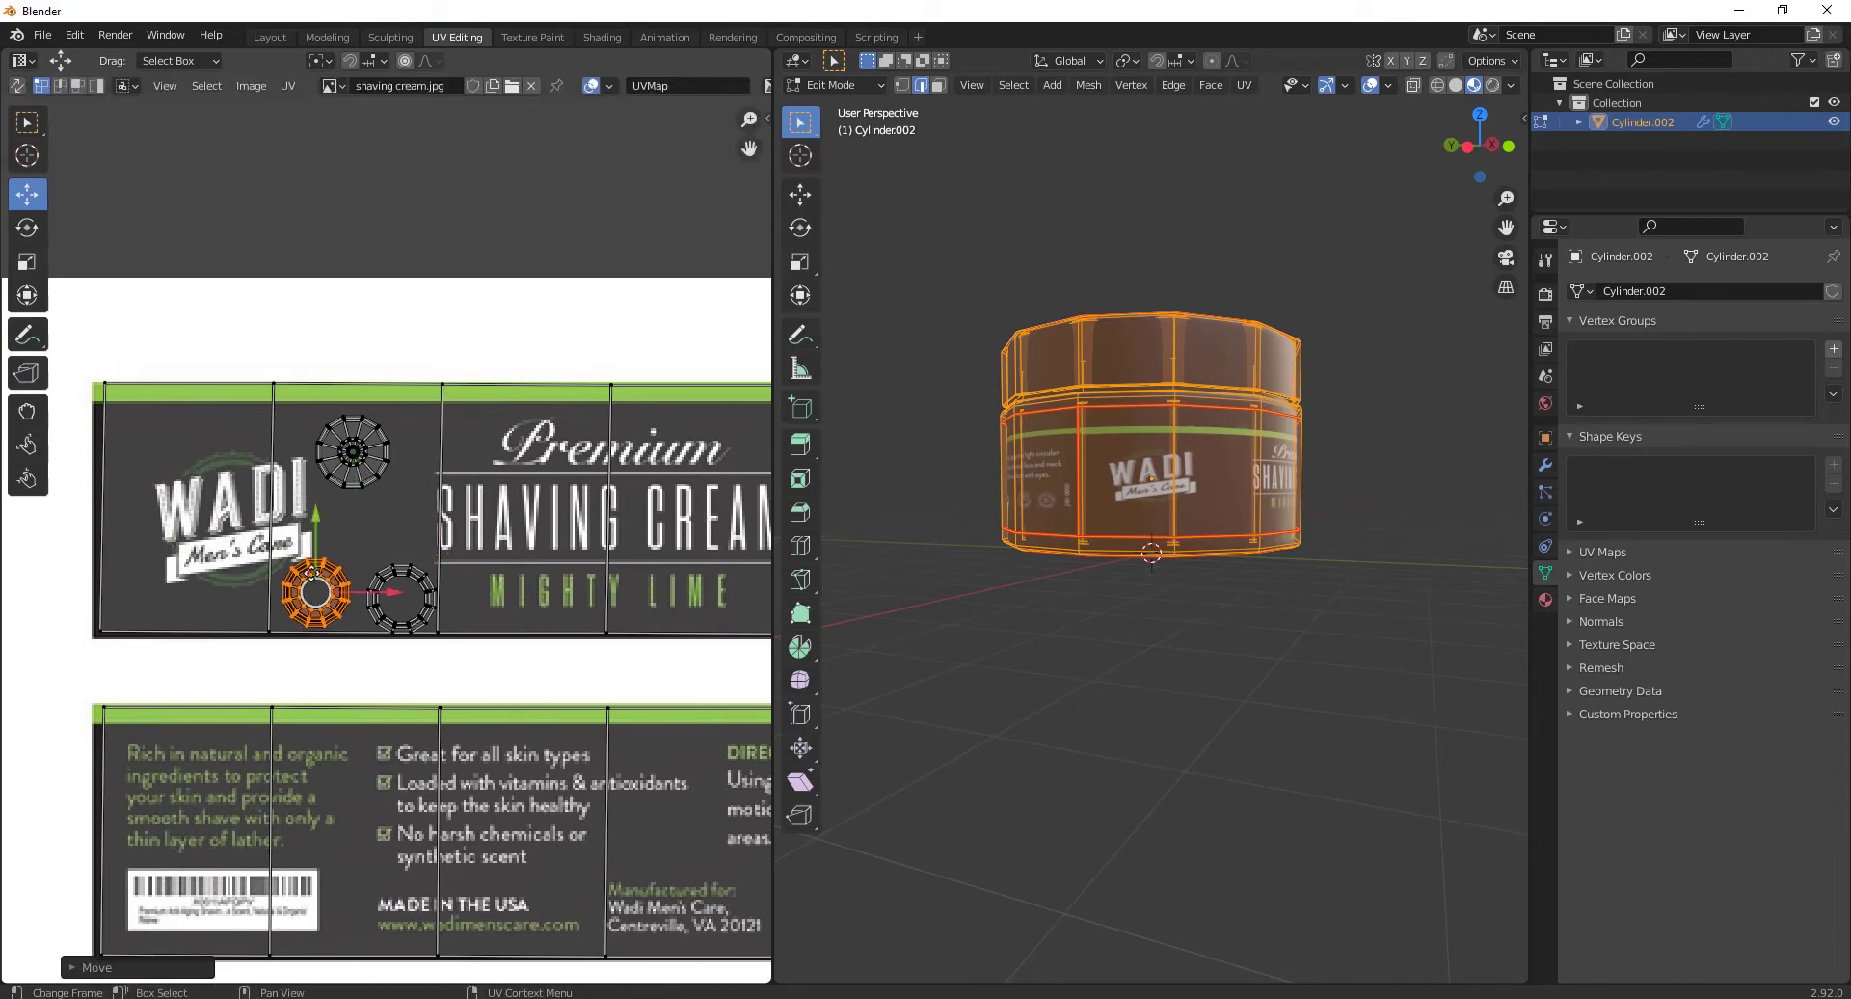
drag(331, 592, 400, 587)
Step: Orbit over the jar's top and back, then select the whole mesh to show all UVs
key(l)
scroll(487, 433, down, 7)
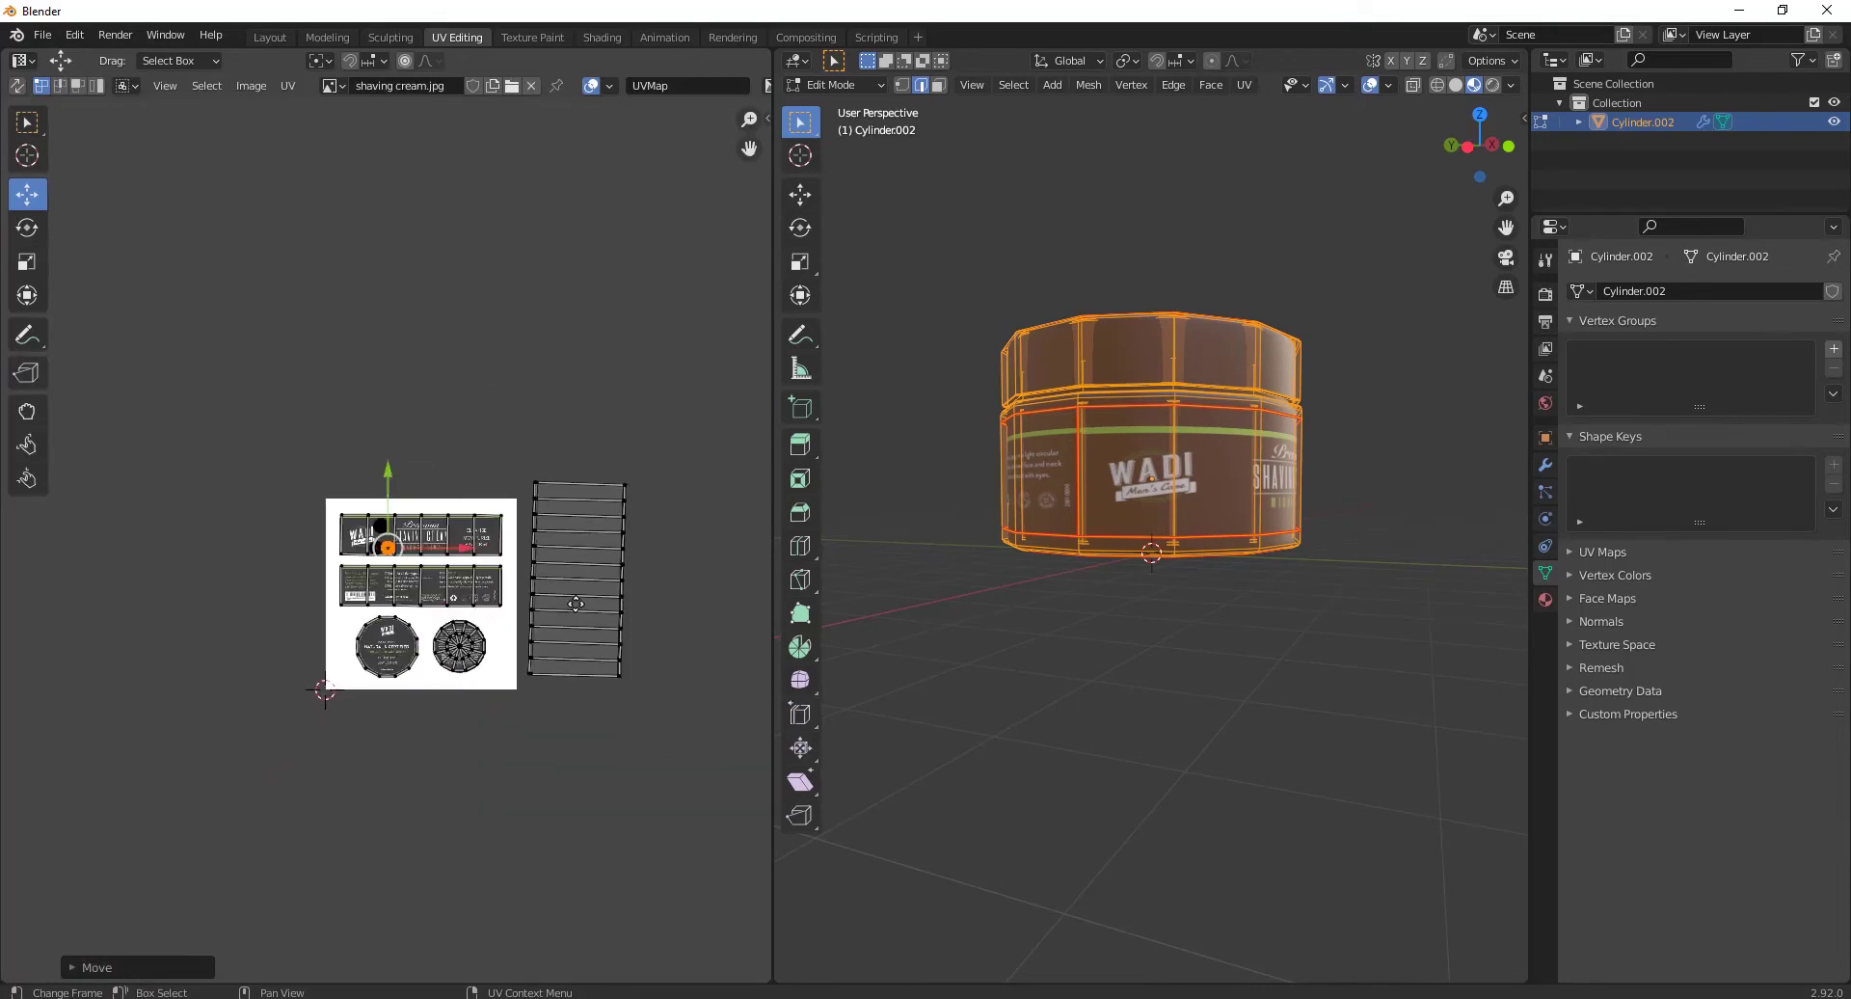
scroll(575, 603, up, 4)
scroll(531, 614, down, 1)
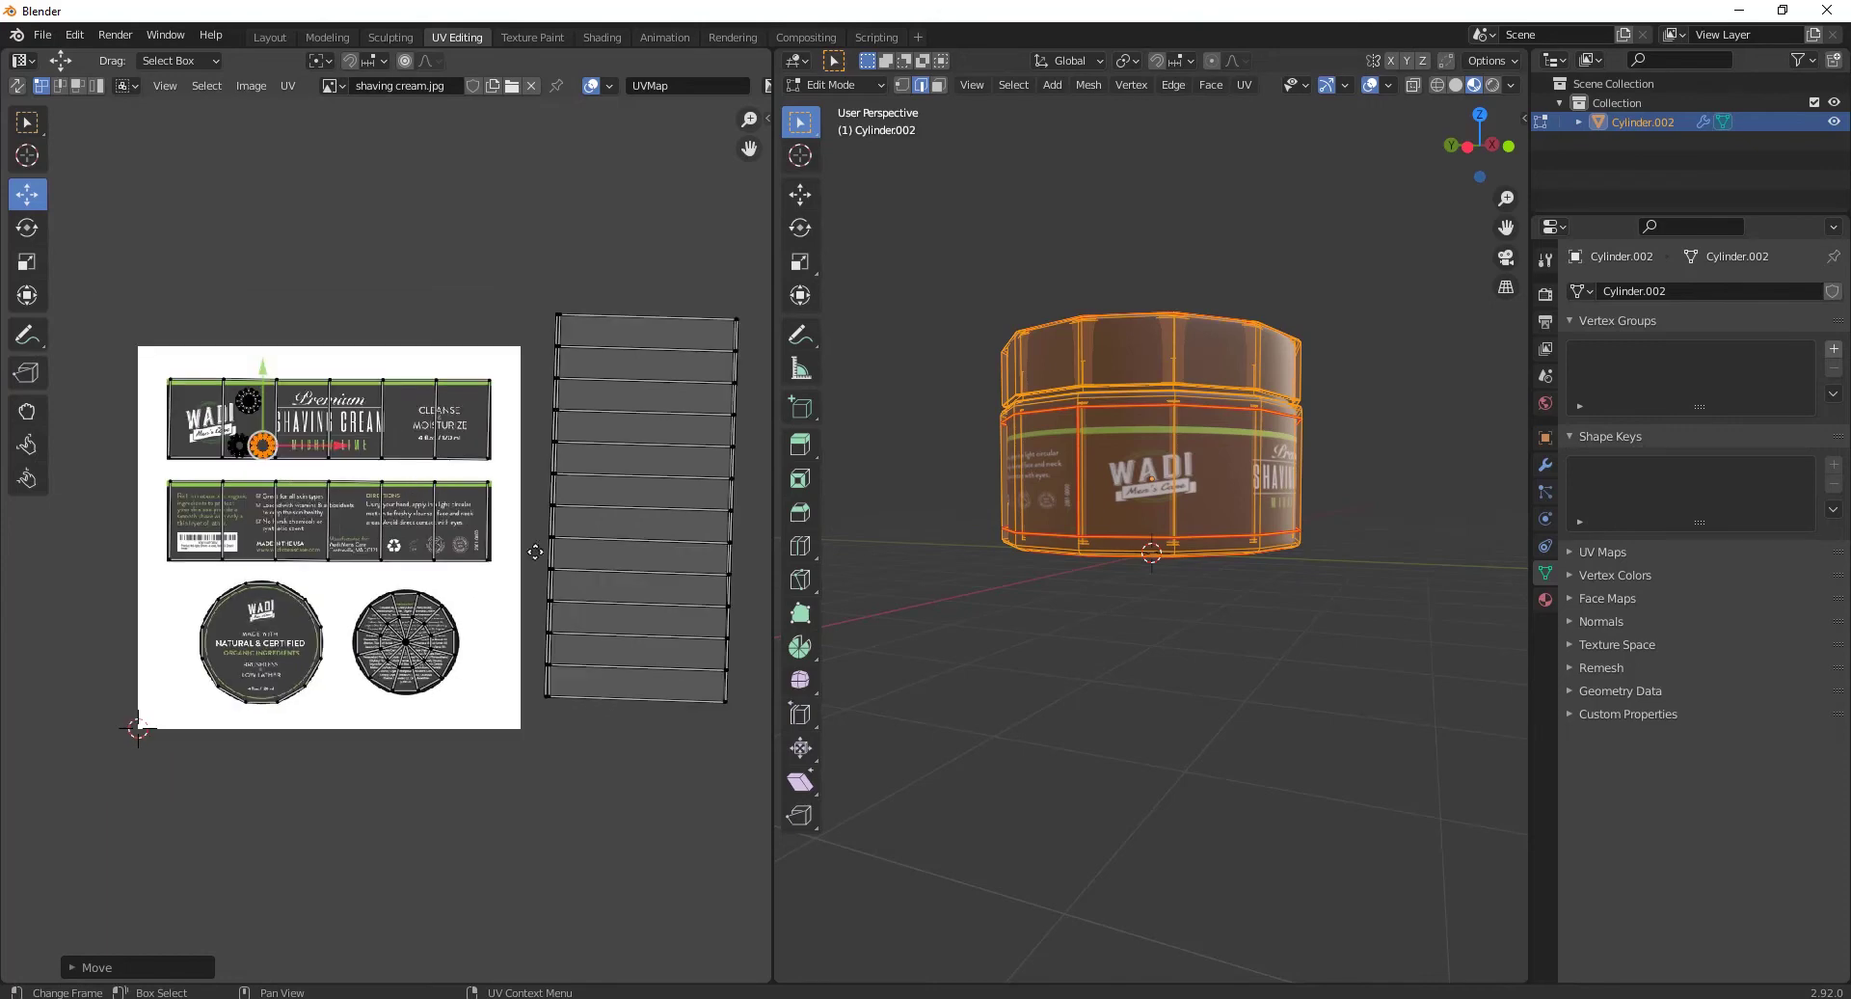
click(913, 621)
middle_drag(937, 486, 1280, 425)
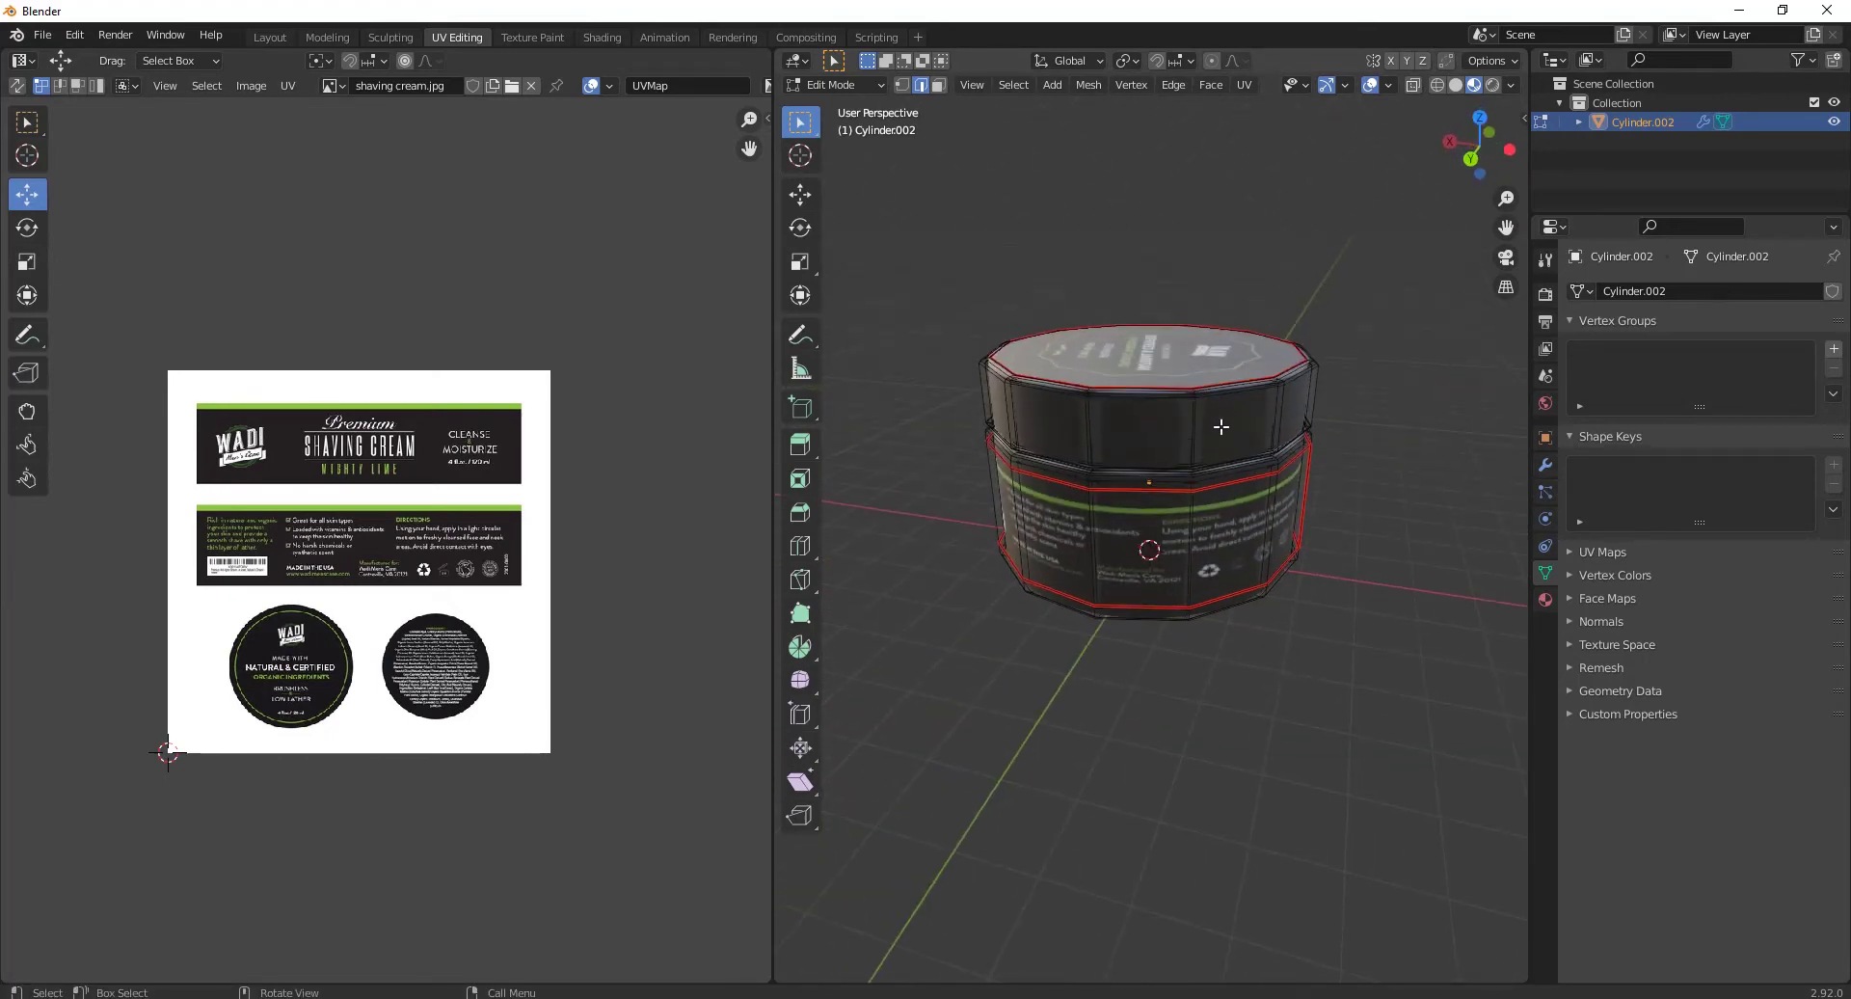
scroll(651, 534, down, 3)
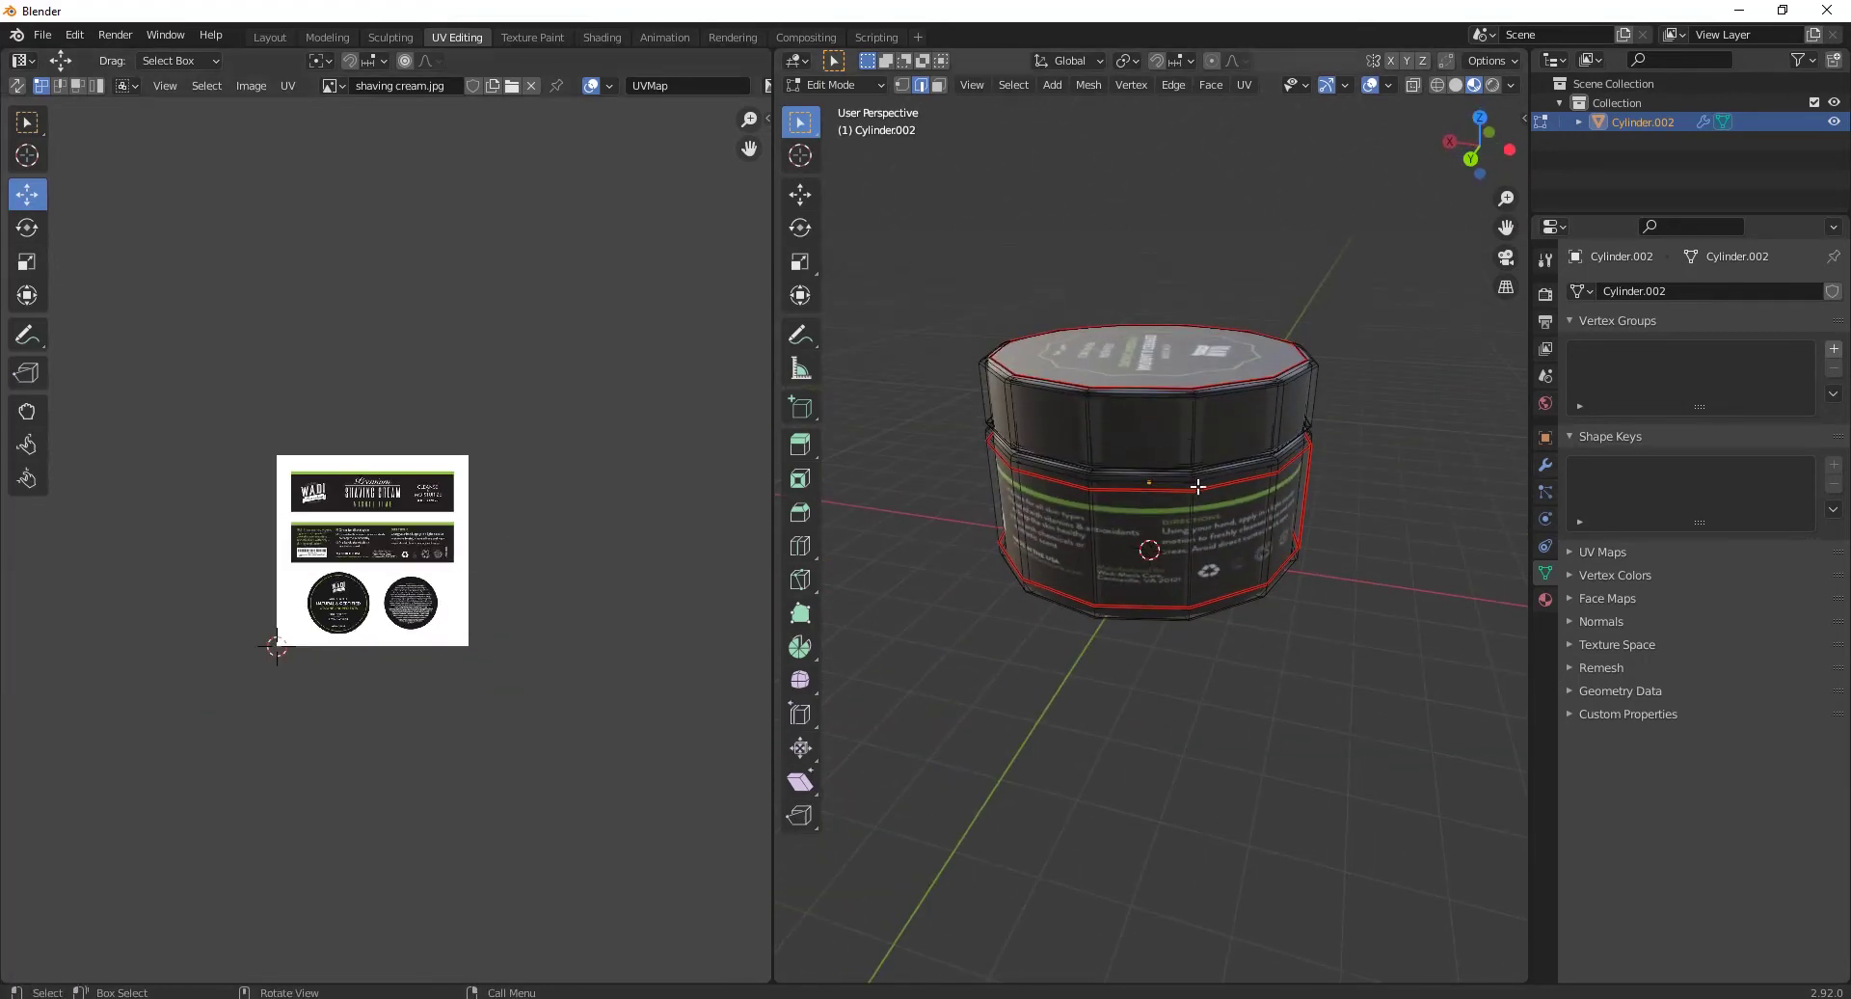
key(a)
scroll(610, 528, up, 2)
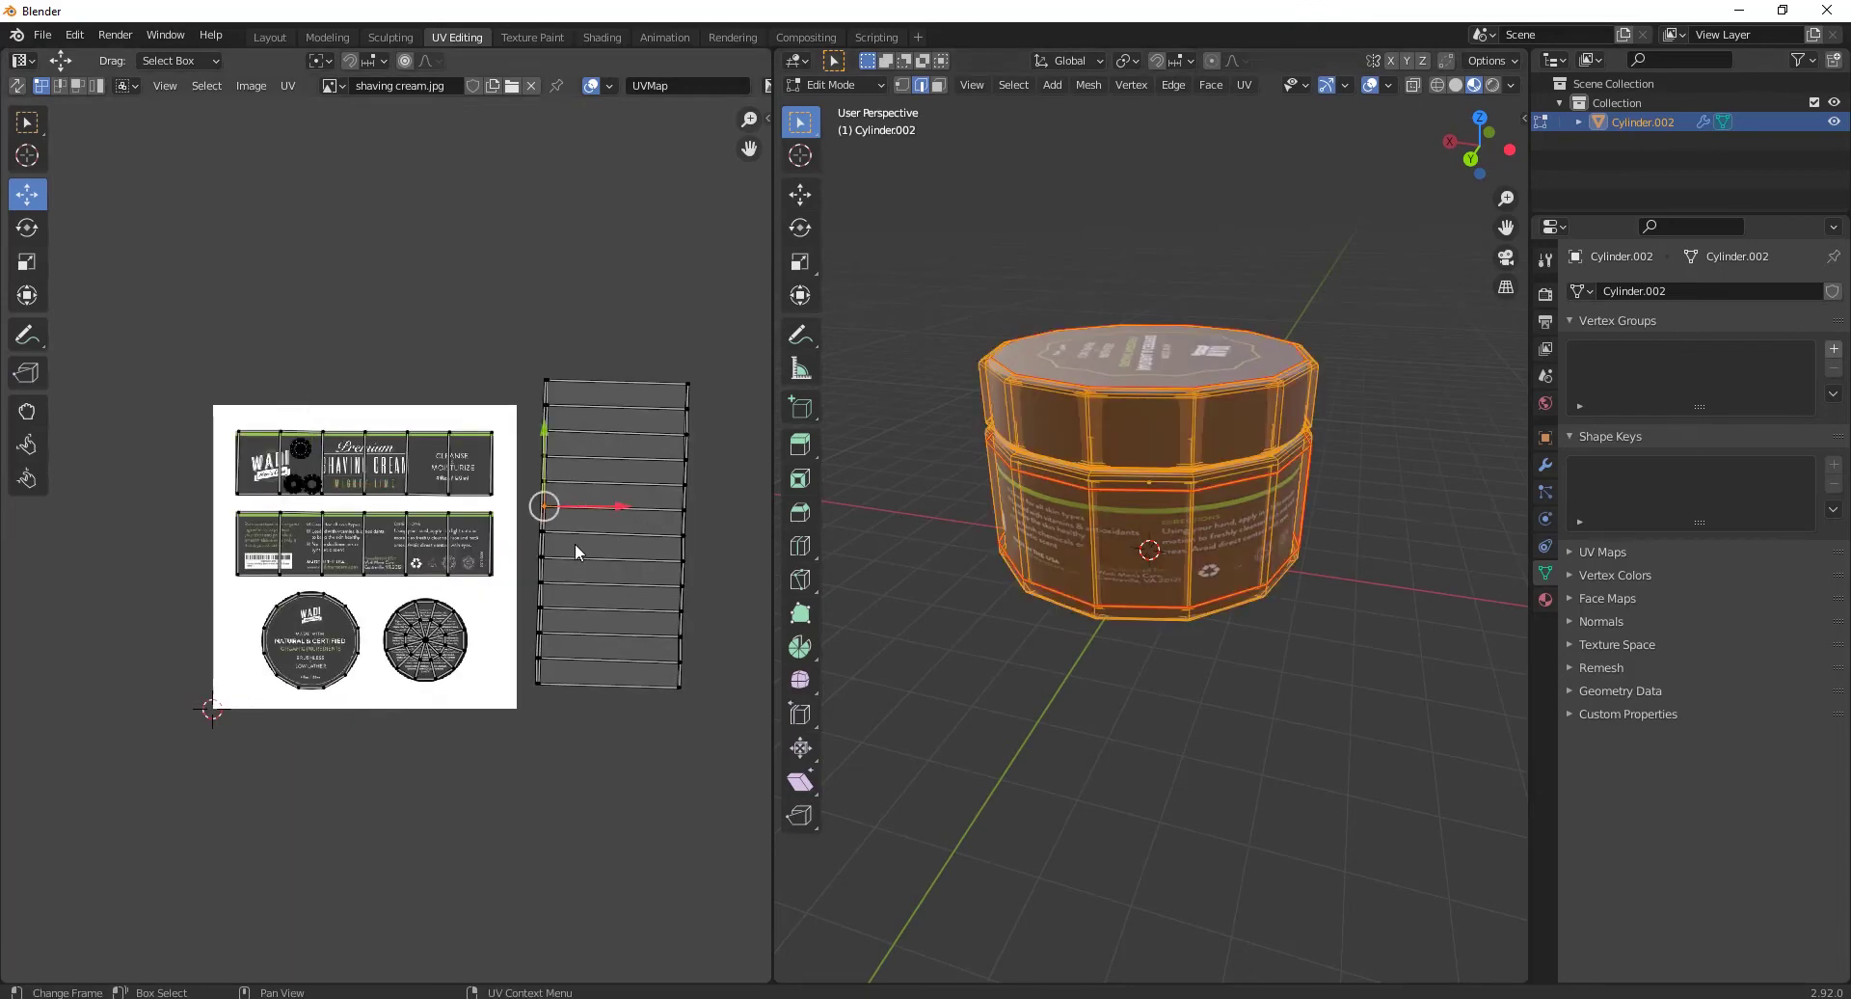
key(a)
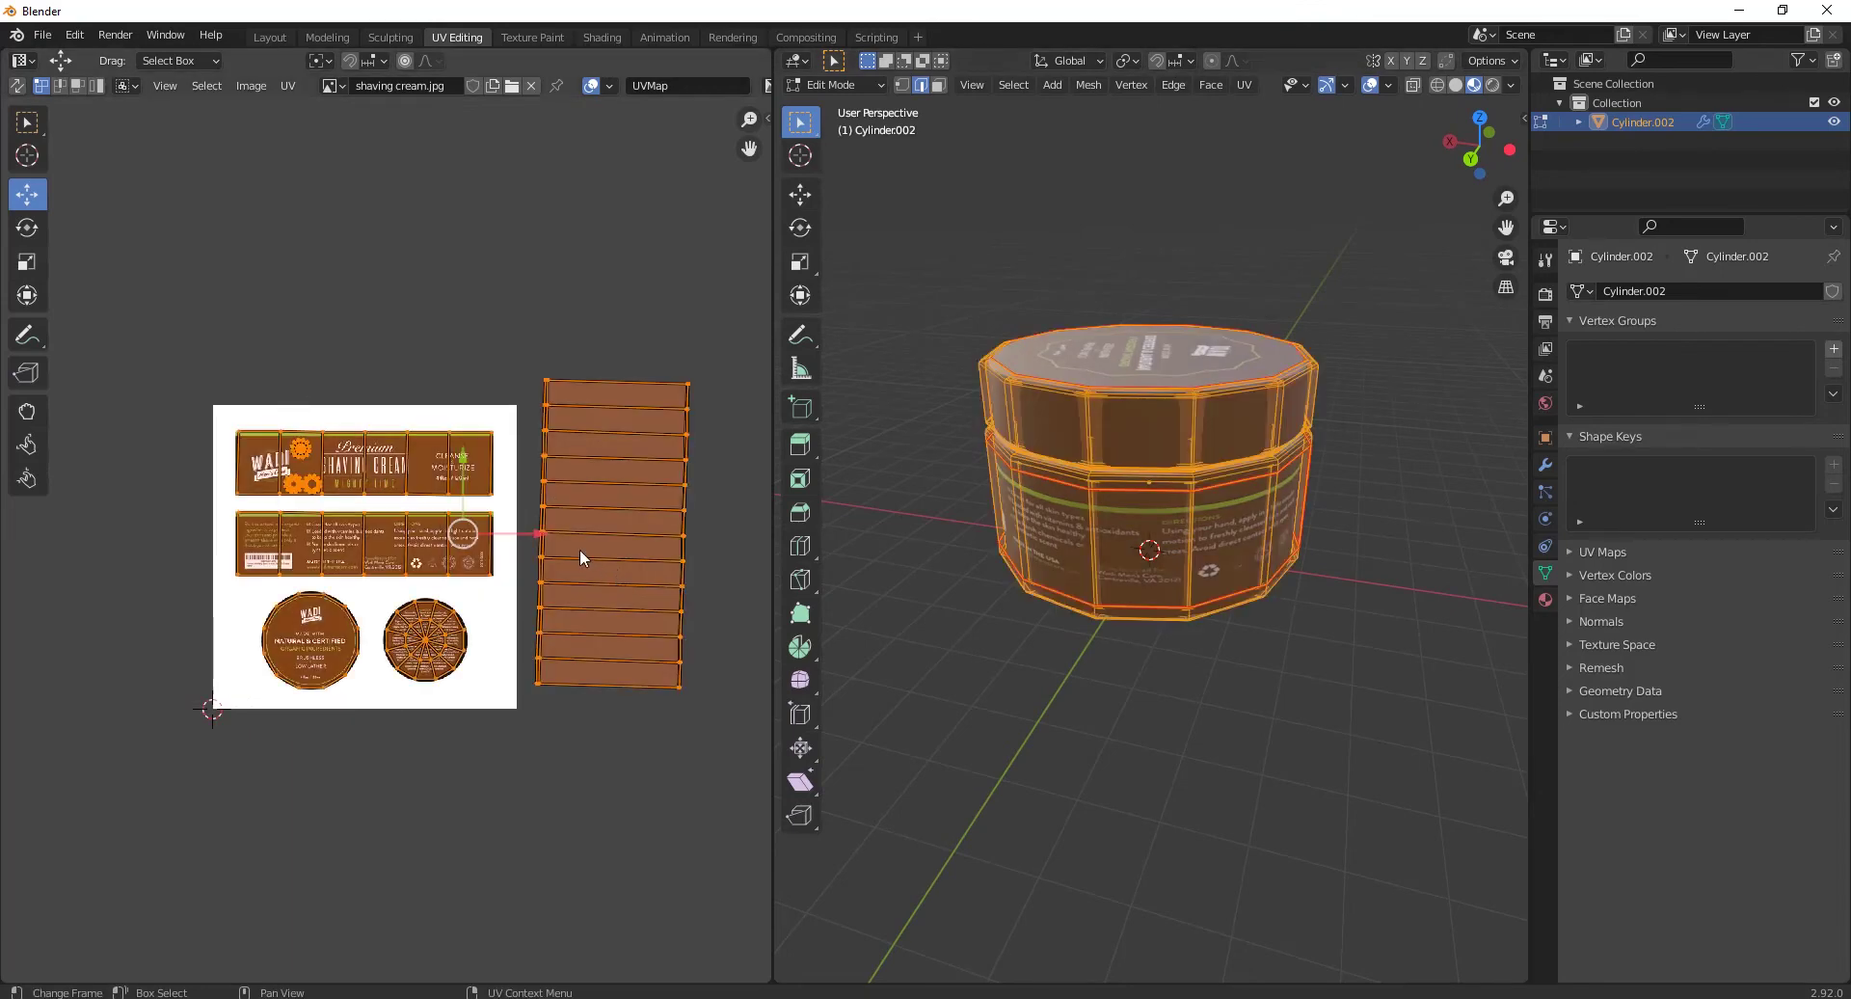
Step: Select the right UV strip, rotate it slightly and shrink it to 0.3974
click(580, 548)
key(l)
key(r)
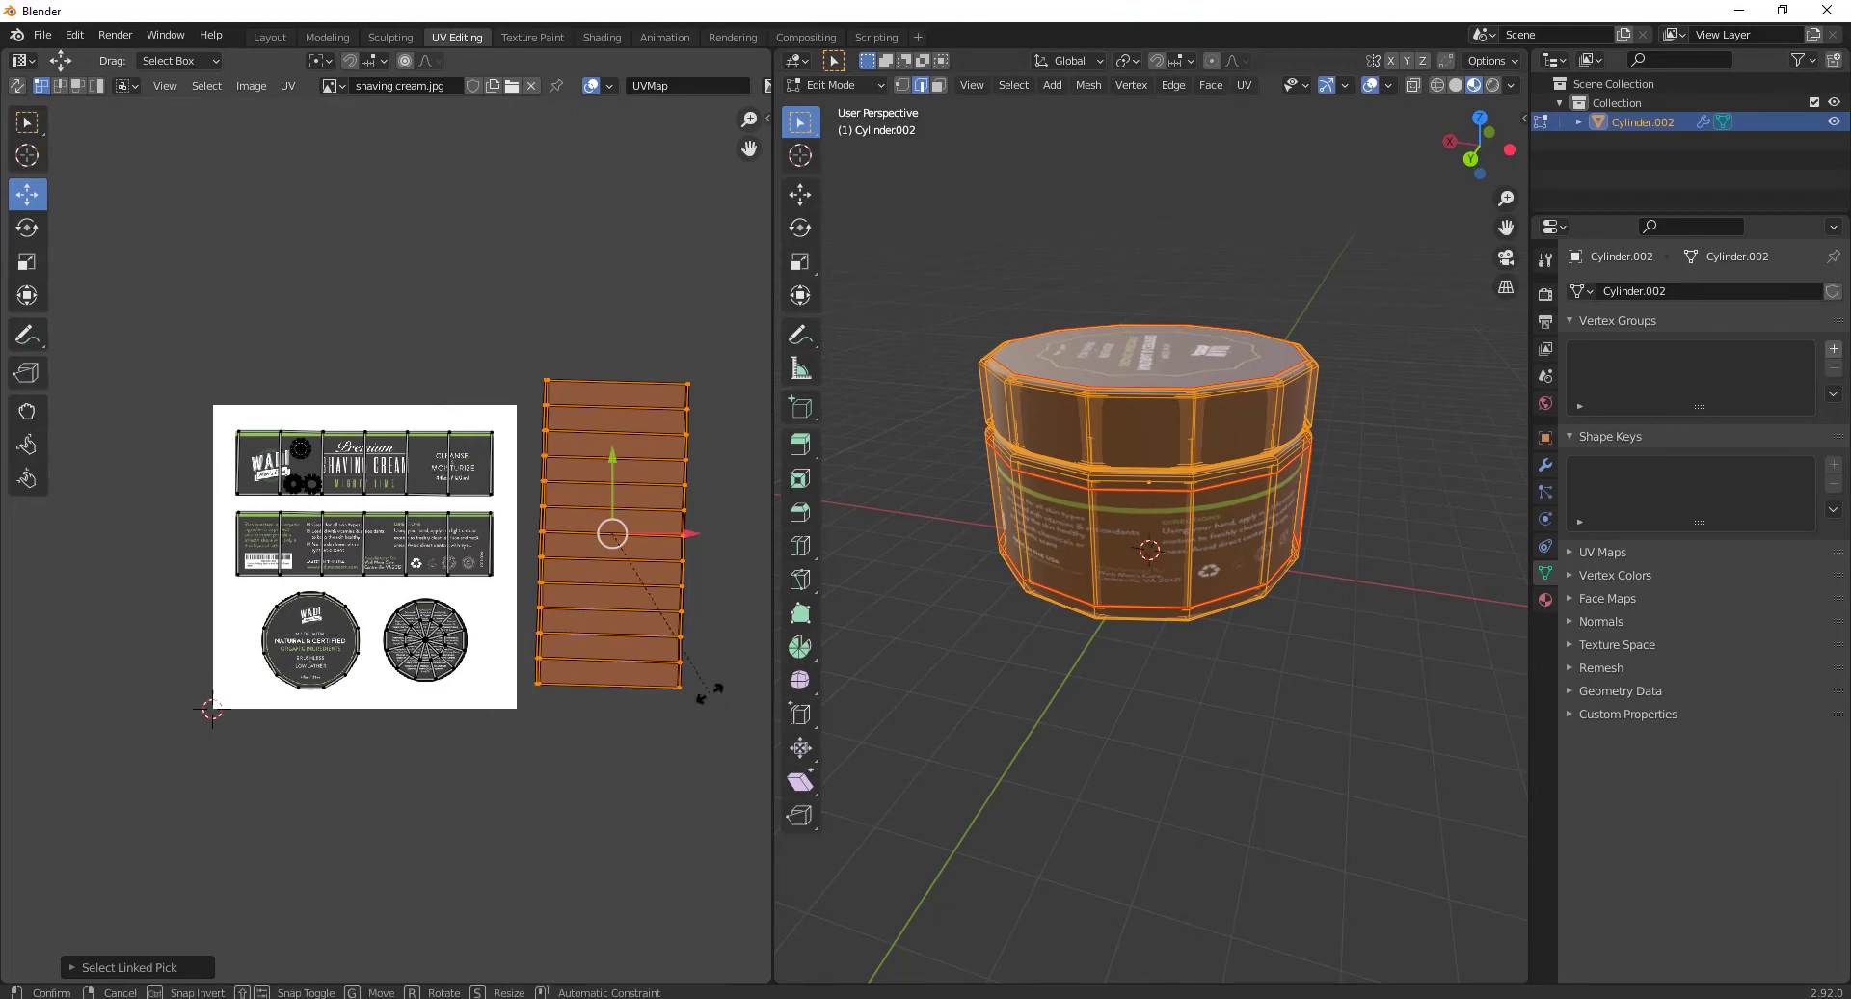
click(716, 686)
key(s)
key(s)
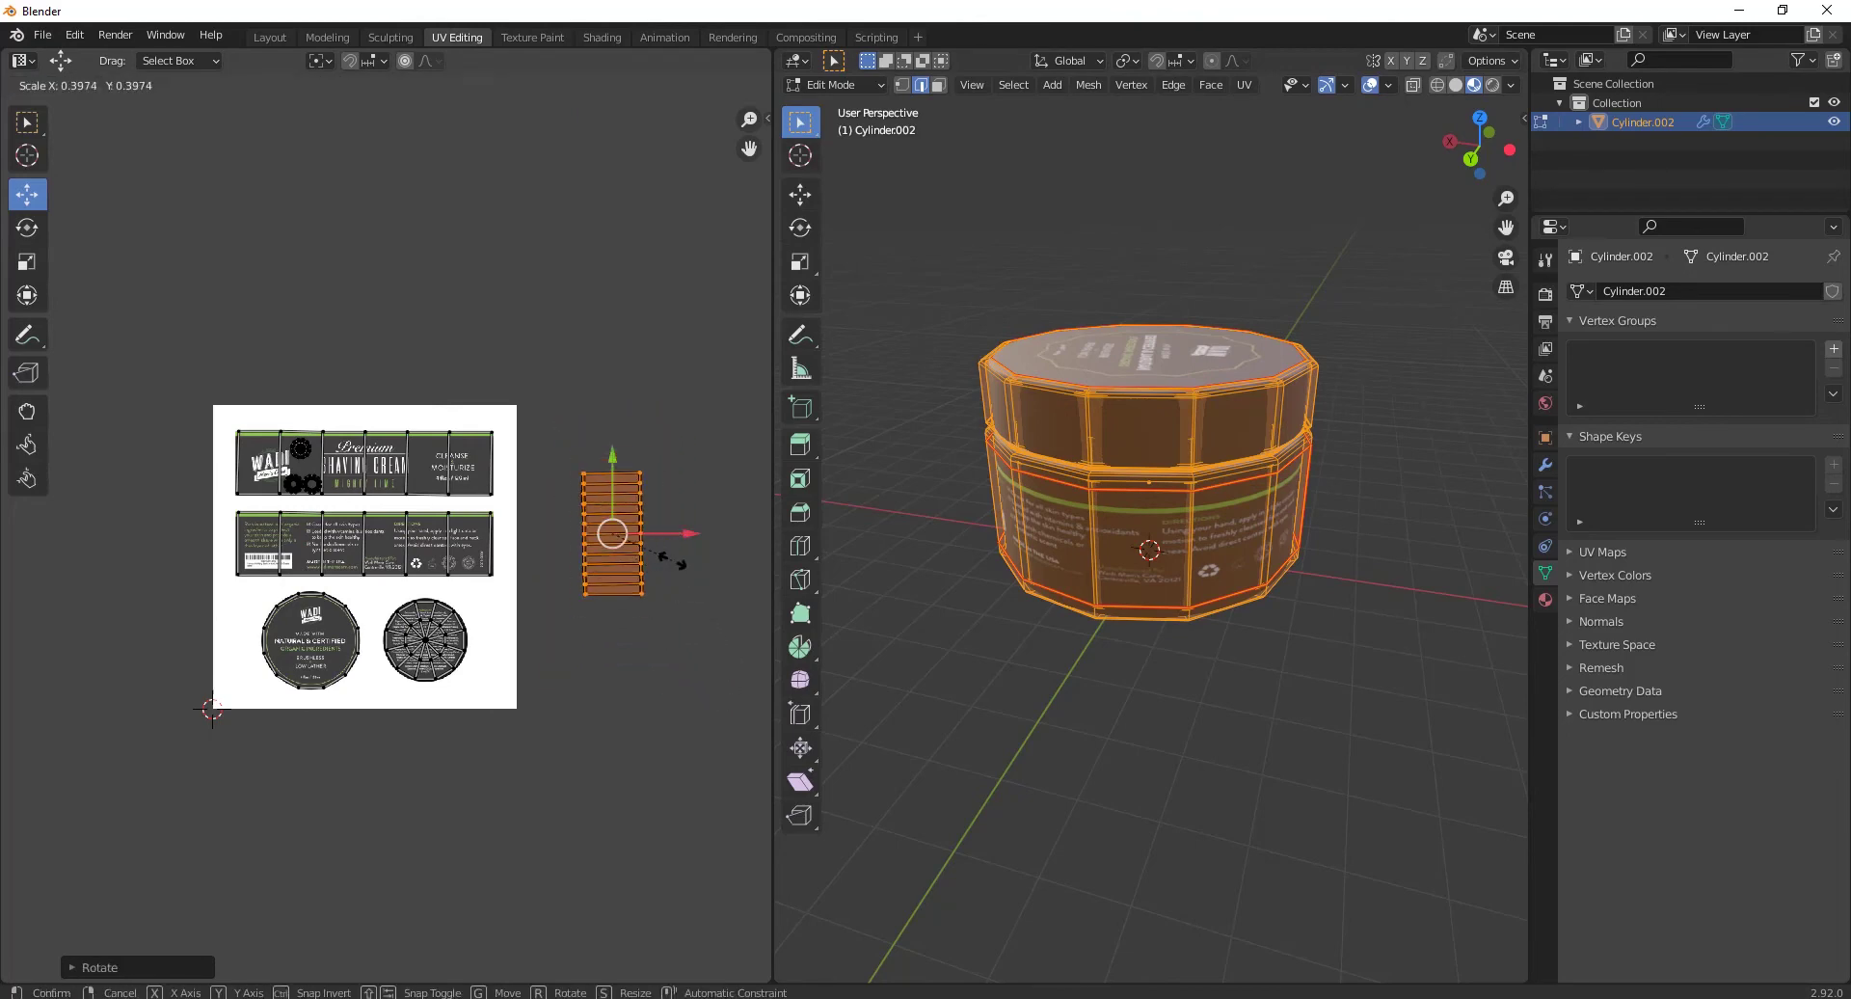
click(665, 564)
scroll(665, 564, up, 2)
middle_drag(665, 564, 601, 490)
Step: Shrink the strip further to 0.6638 and set it just right of the round label
key(g)
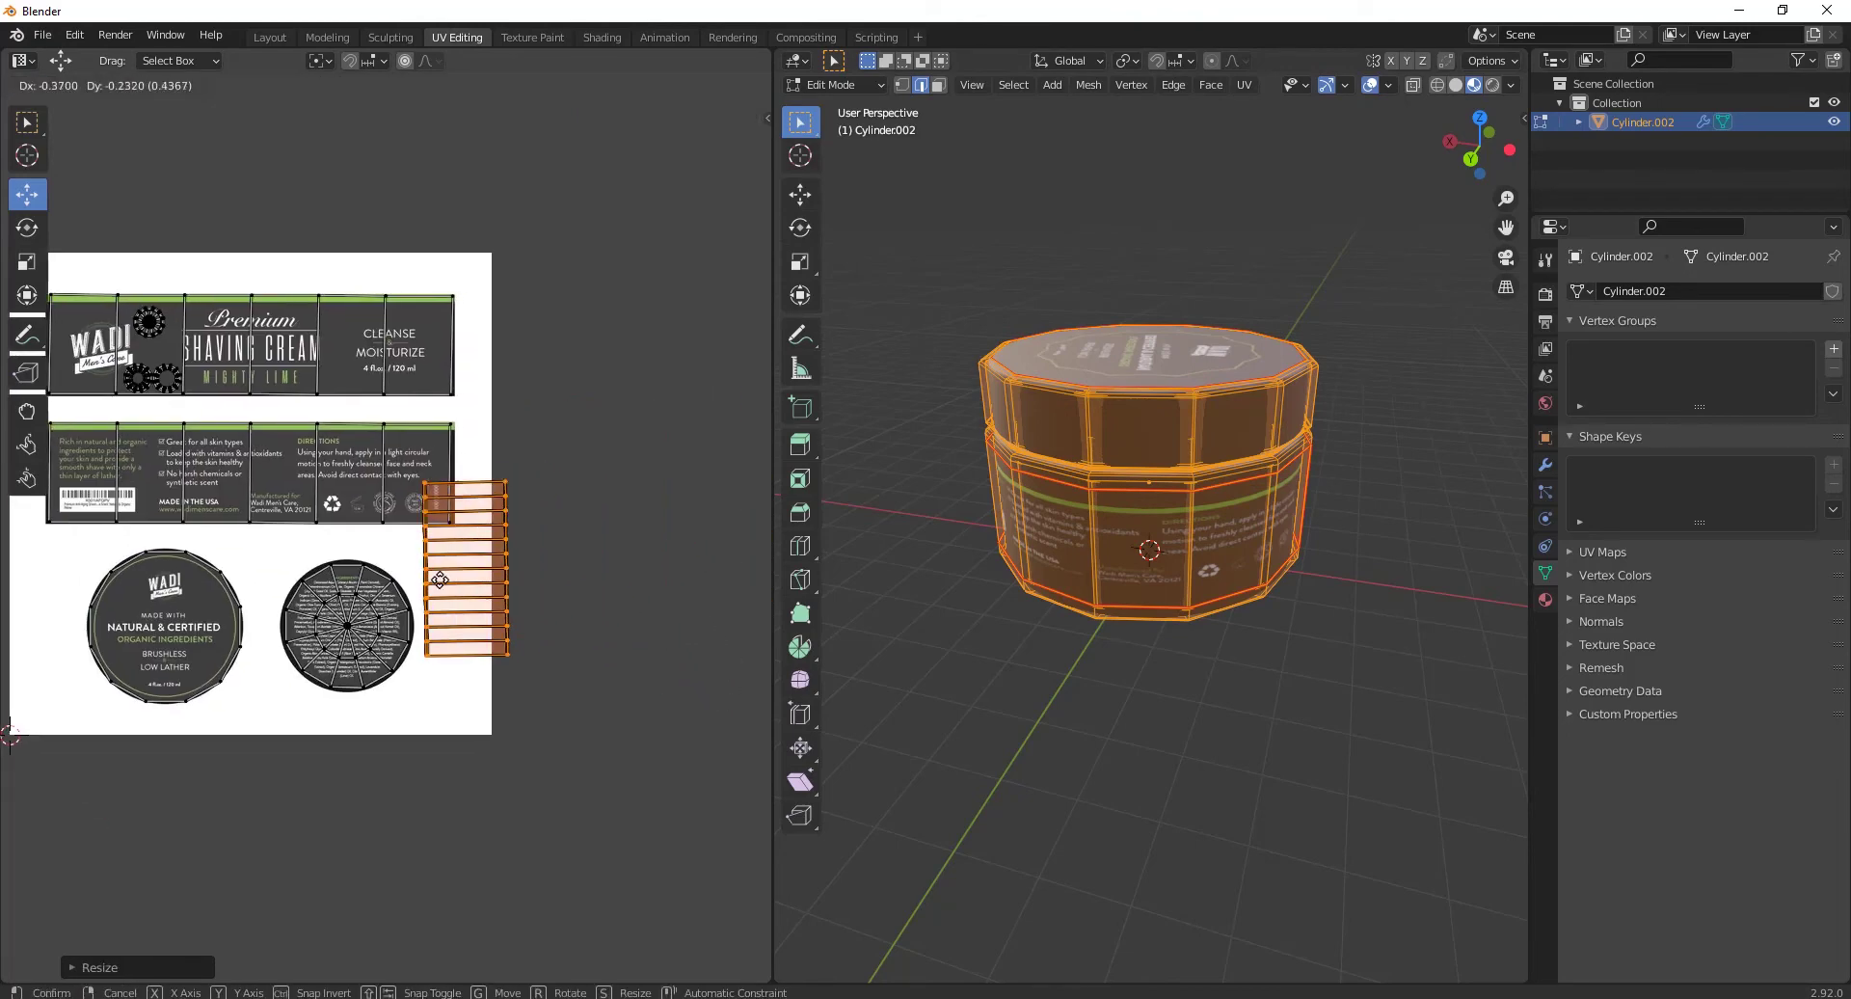
click(439, 584)
scroll(557, 661, up, 1)
key(s)
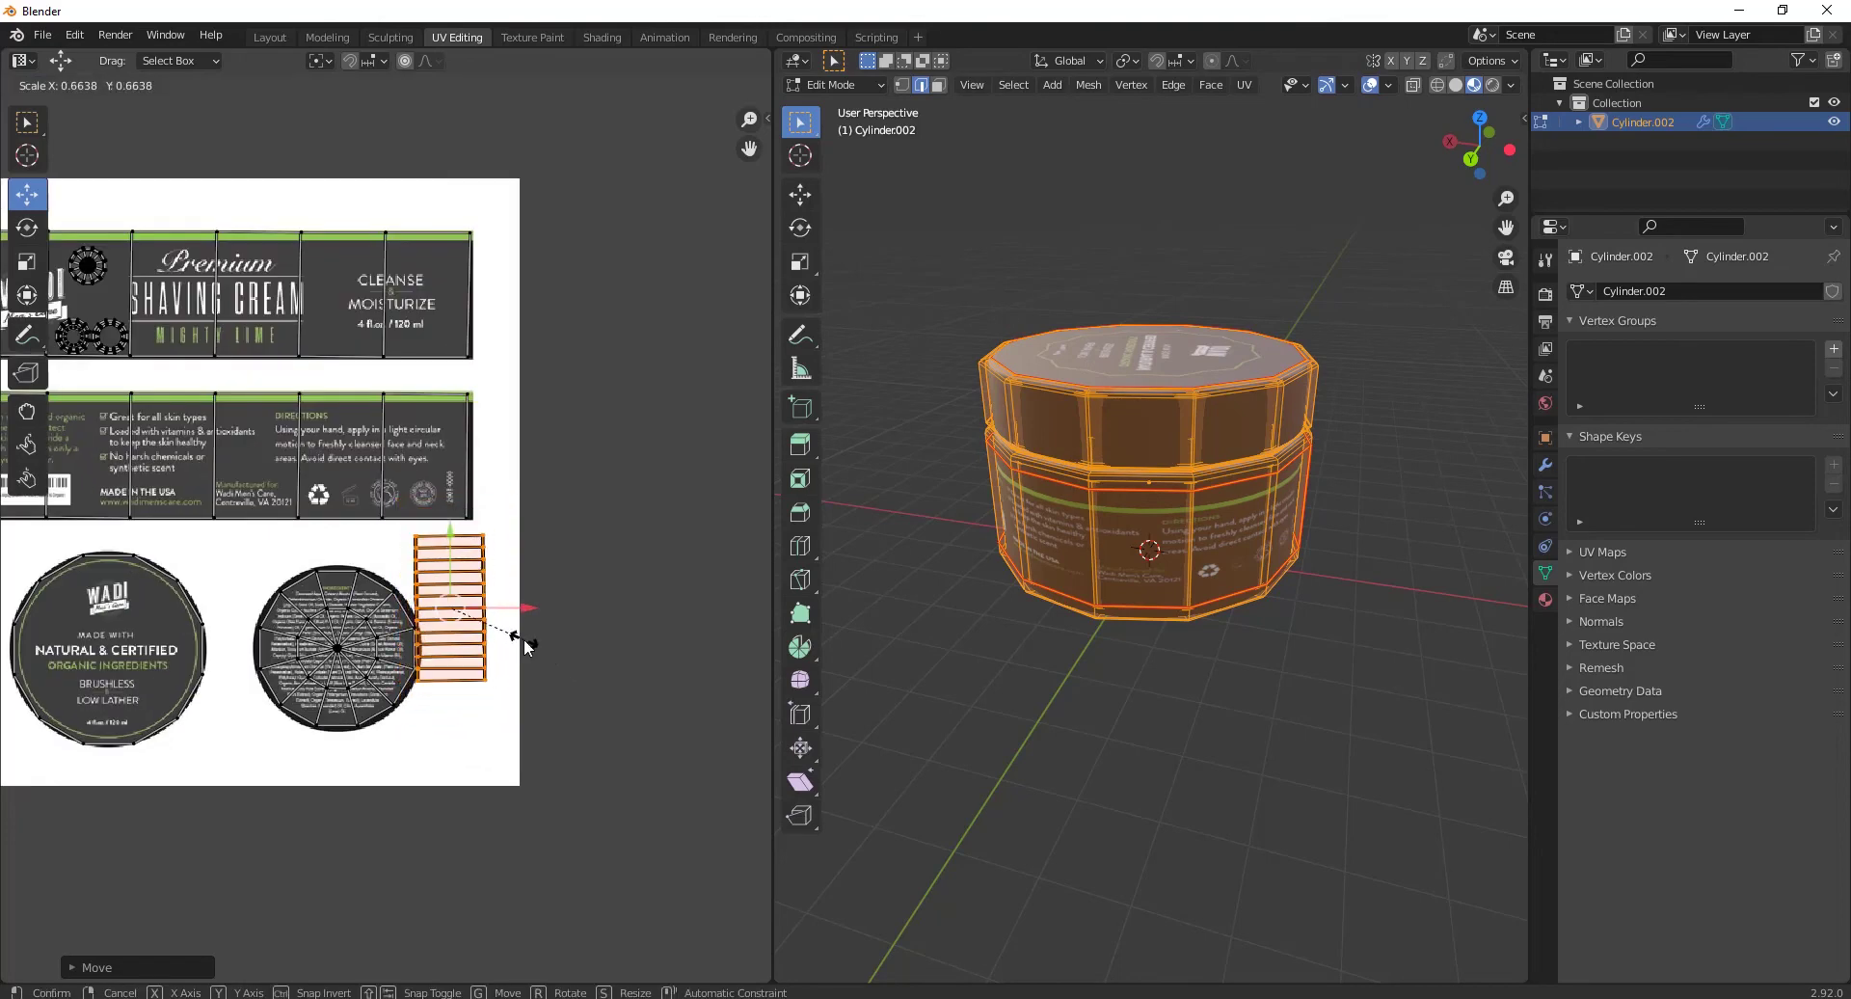
click(520, 642)
key(g)
click(484, 612)
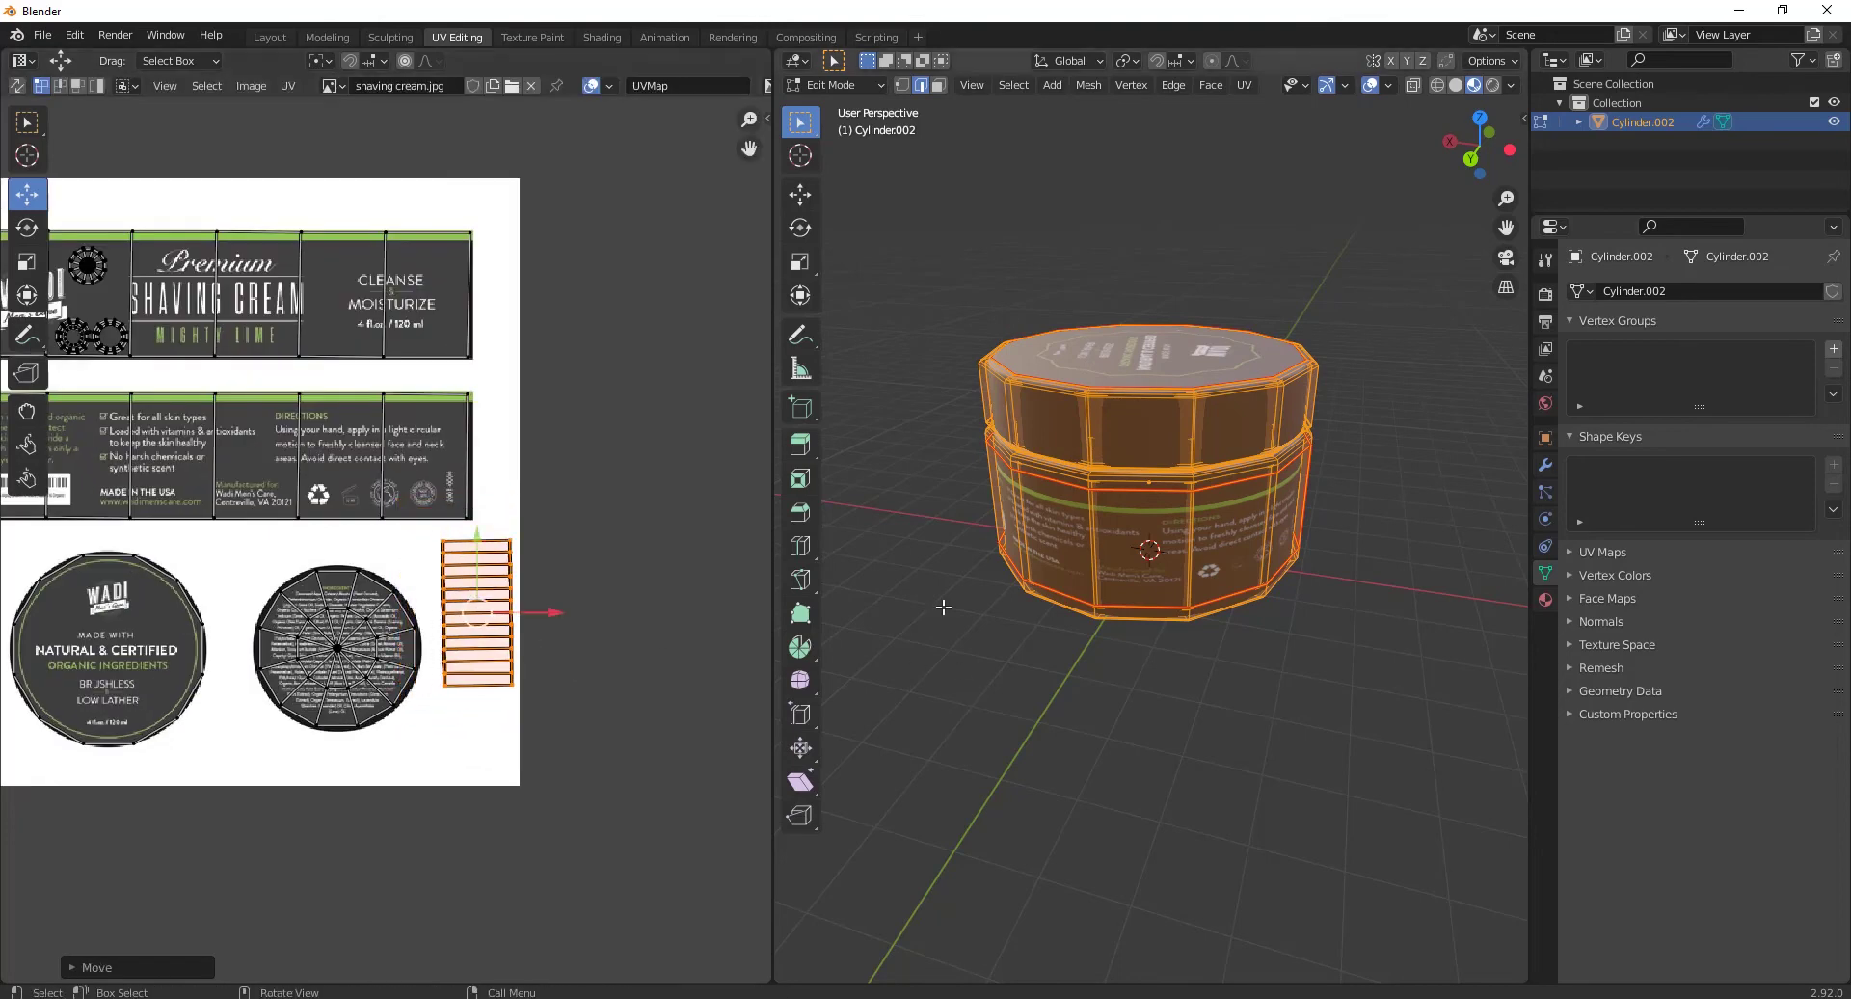
click(1105, 687)
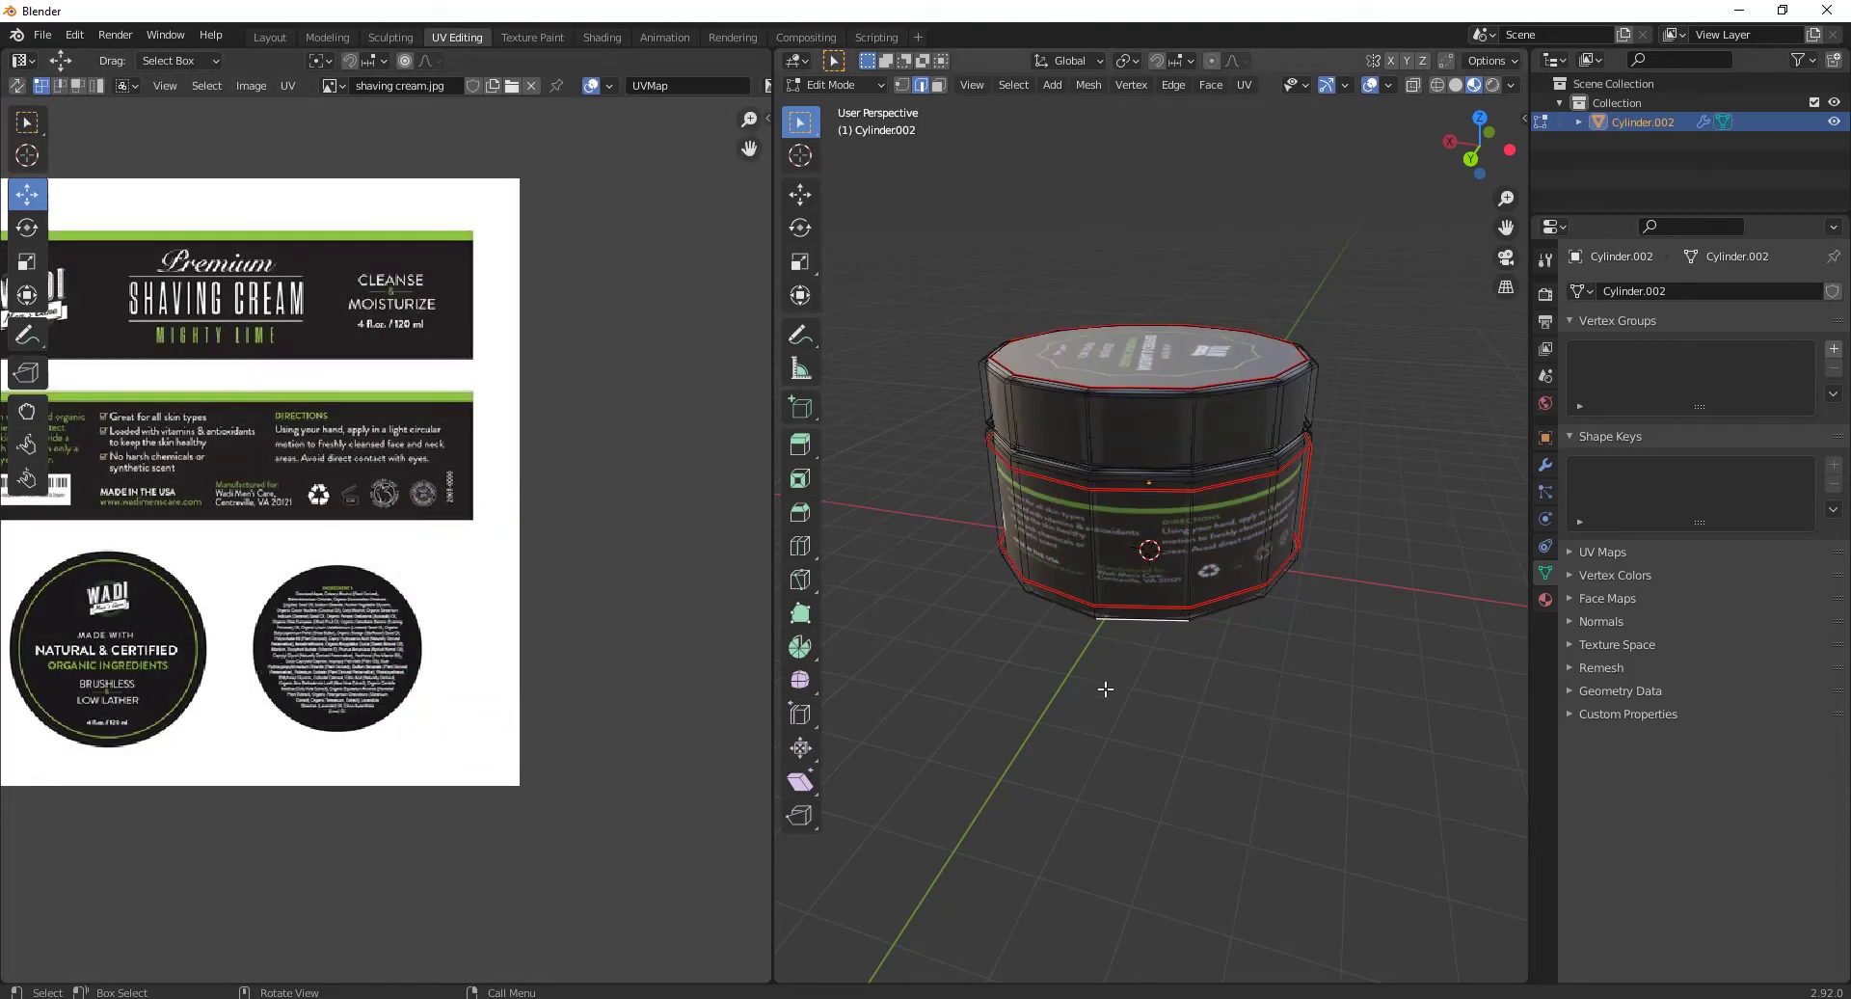
Step: Return to the Layout workspace and view the jar in Material Preview shading
click(270, 37)
click(1475, 85)
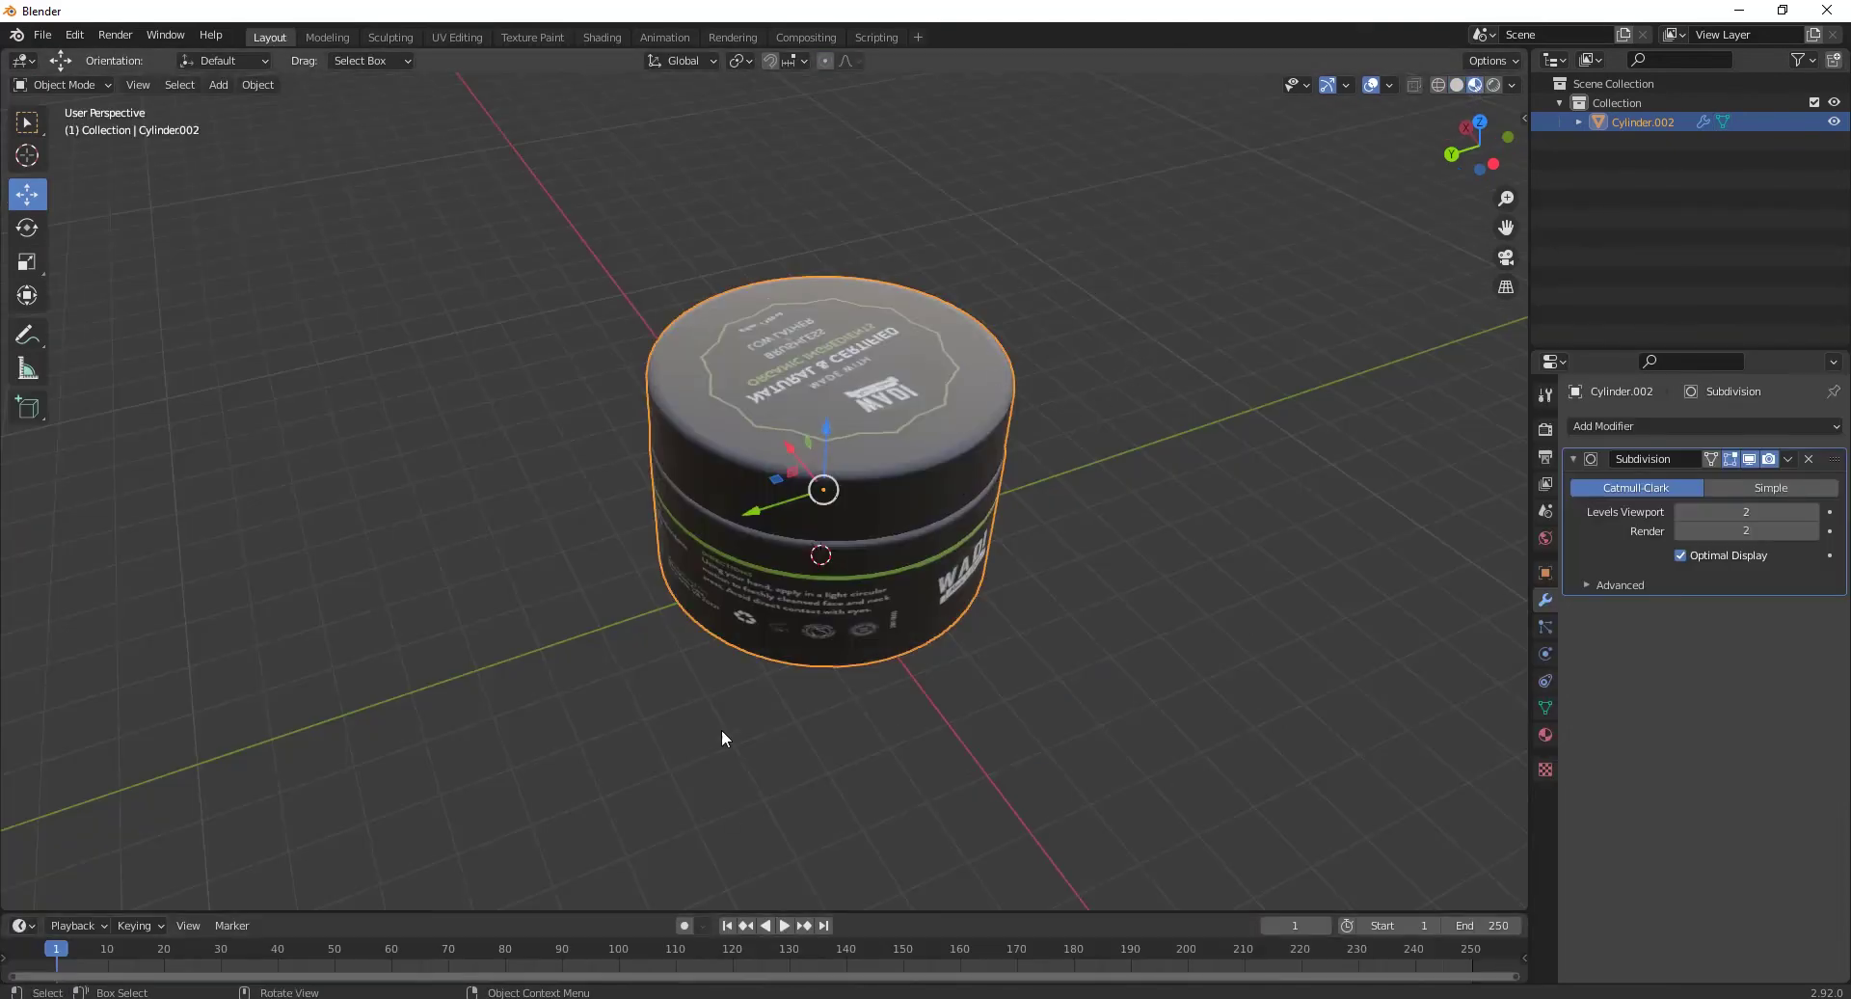
middle_drag(818, 552, 869, 488)
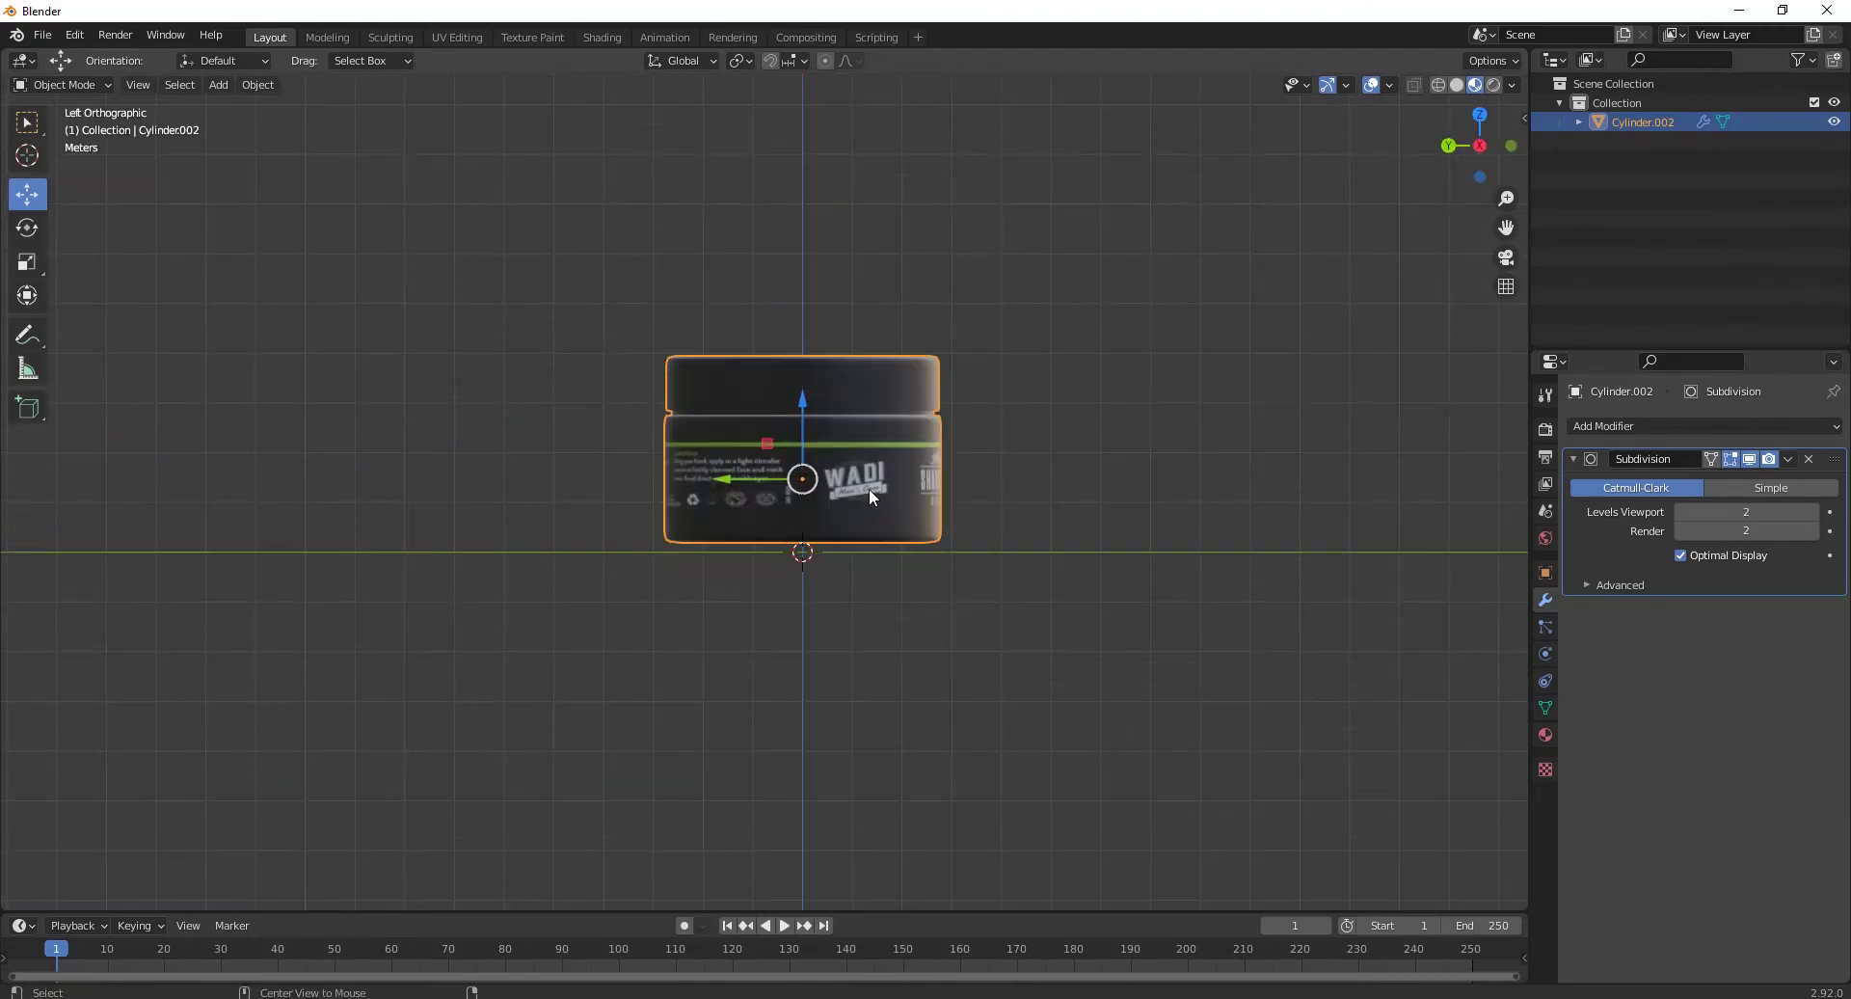
Step: Duplicate the jar, offset it 0.32957 m along Y beside the original, and select both
key(shift+d)
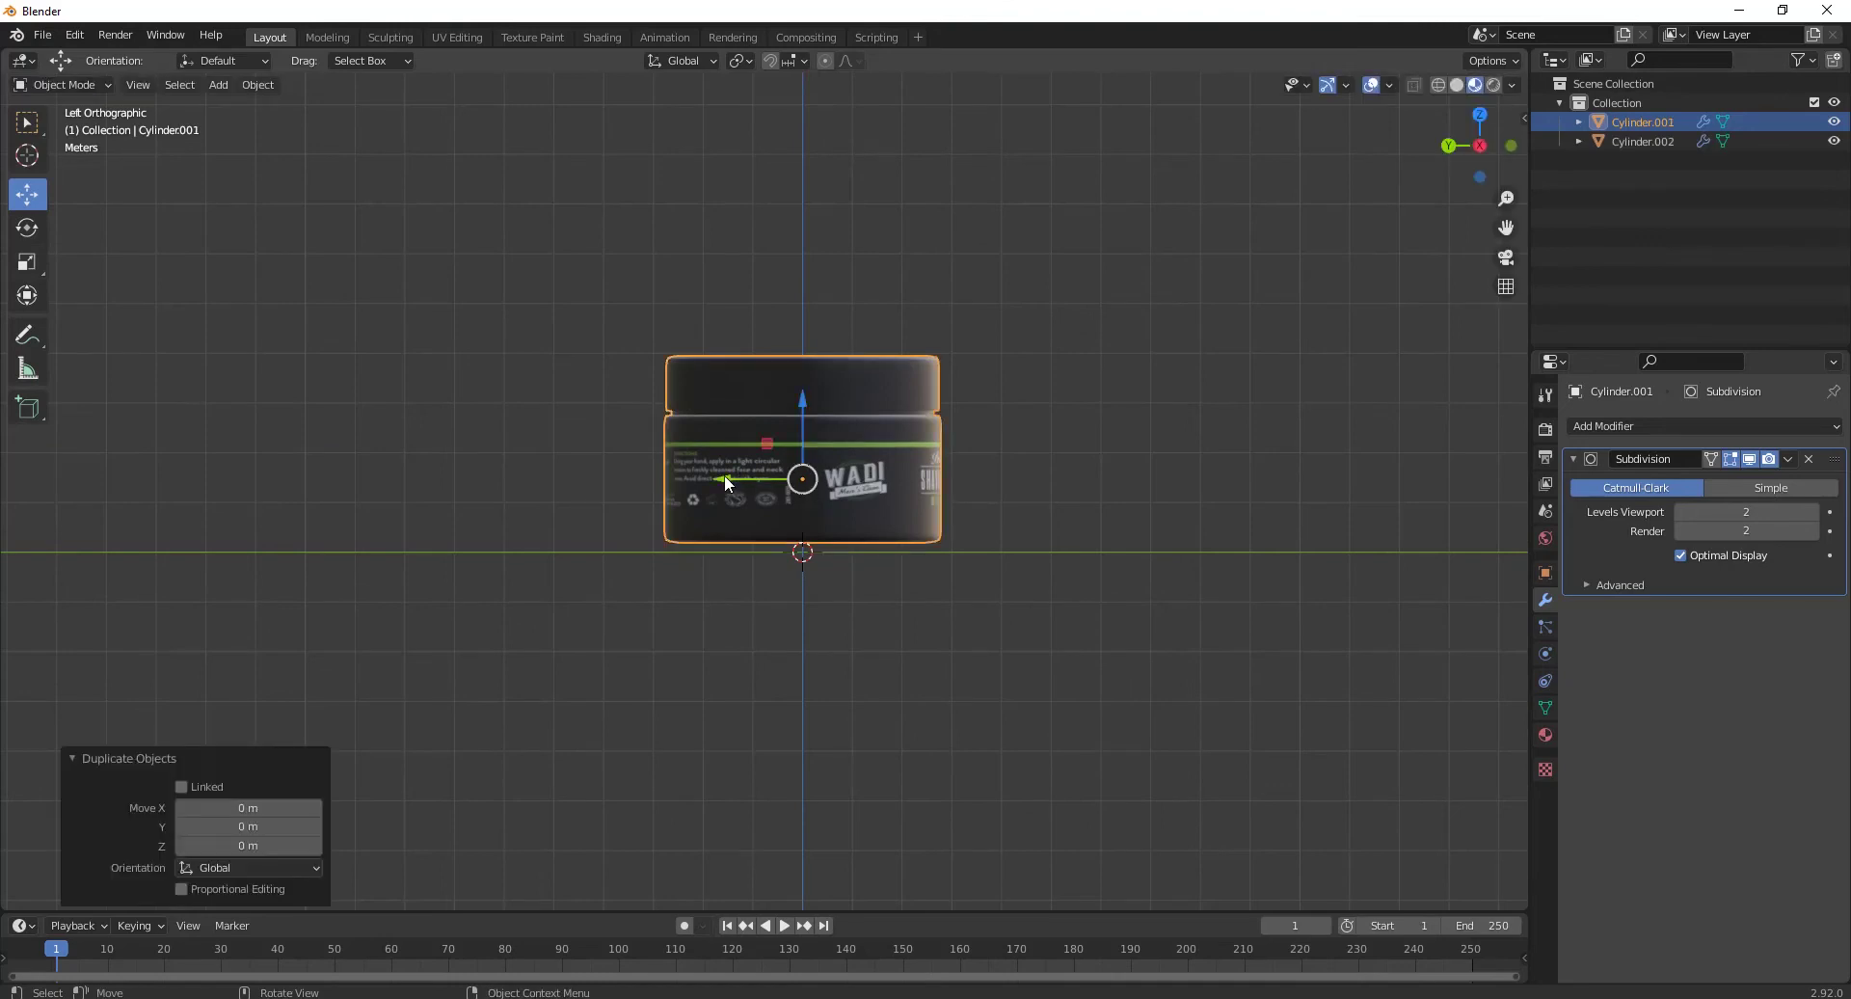
click(1099, 486)
click(789, 462)
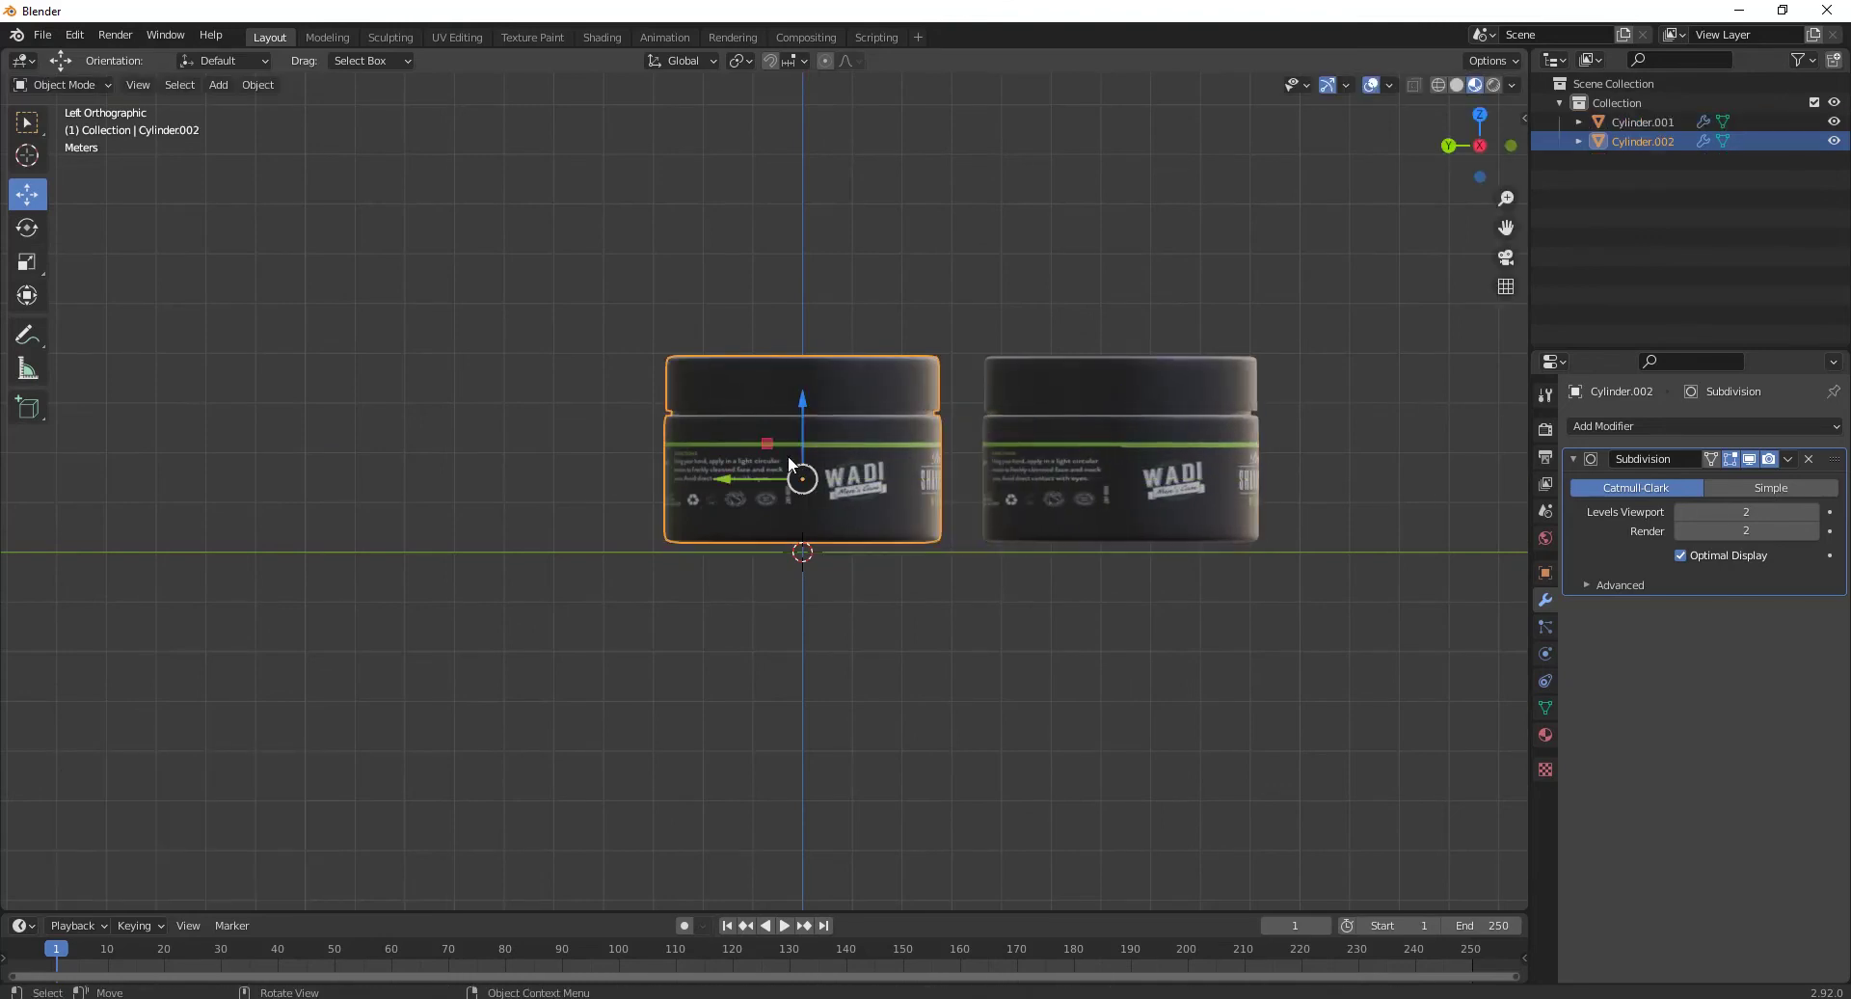
drag(746, 477, 738, 482)
key(KP_1)
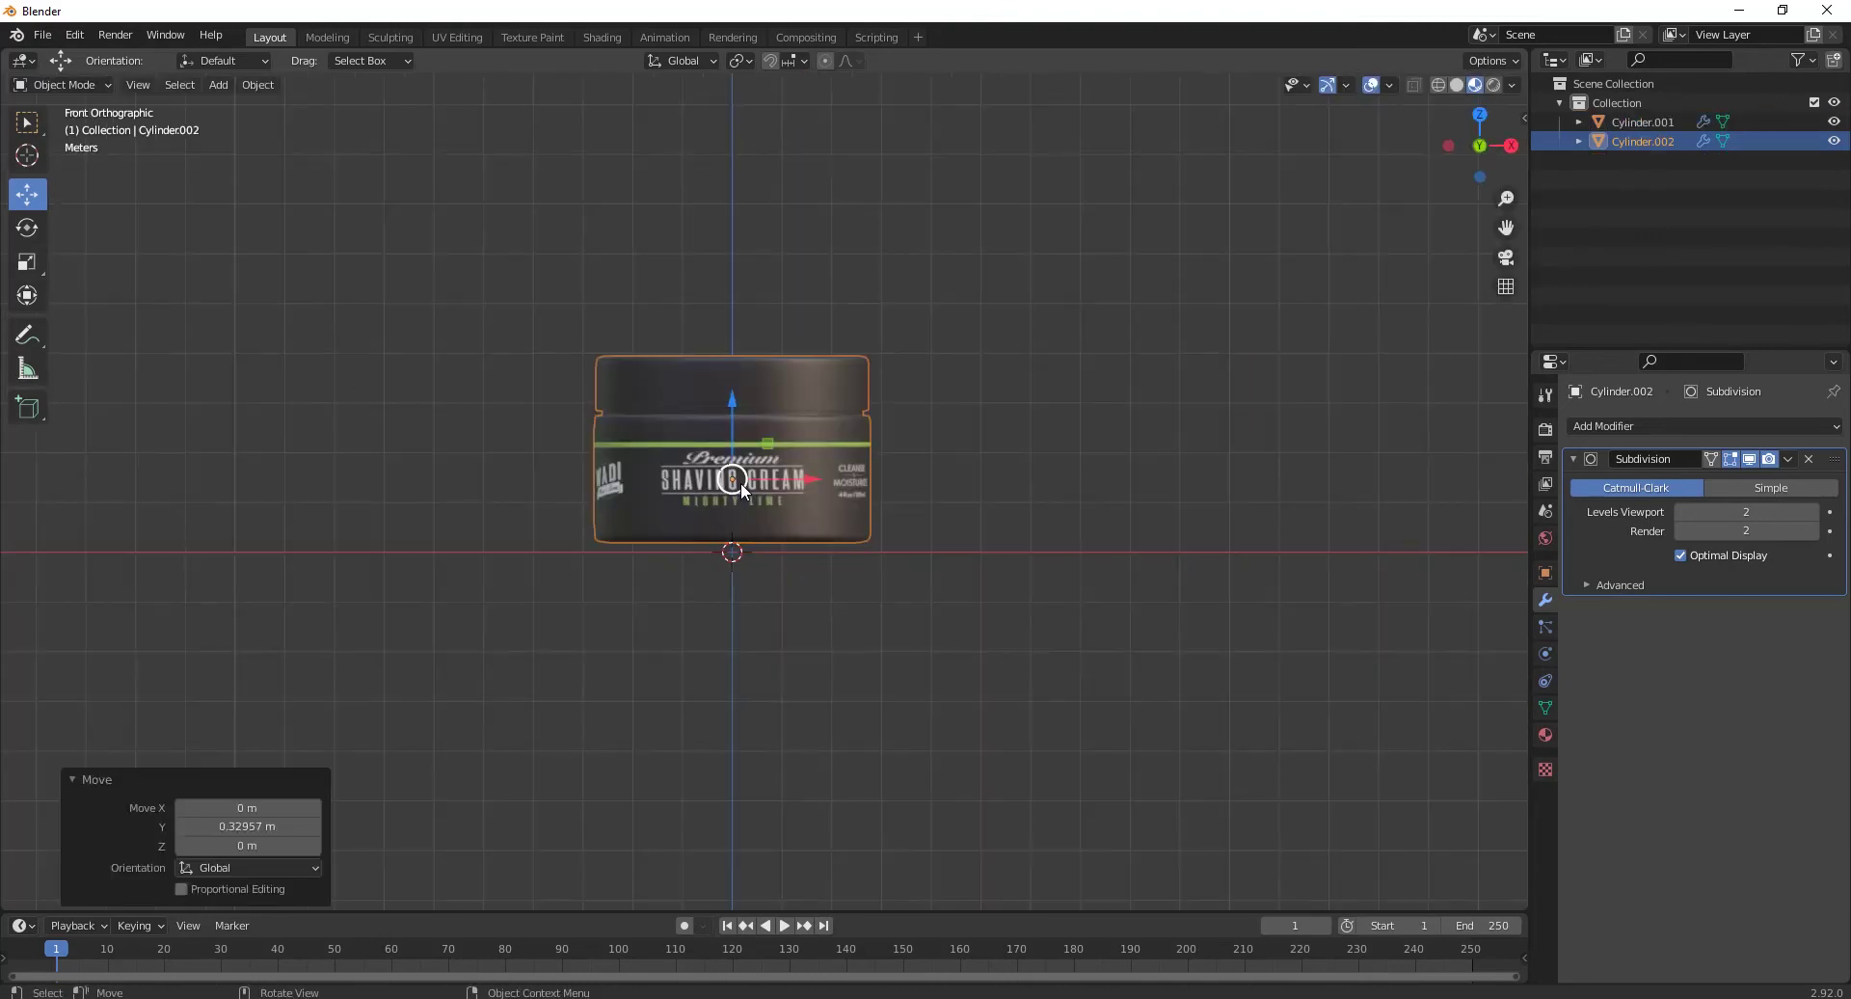
key(KP_3)
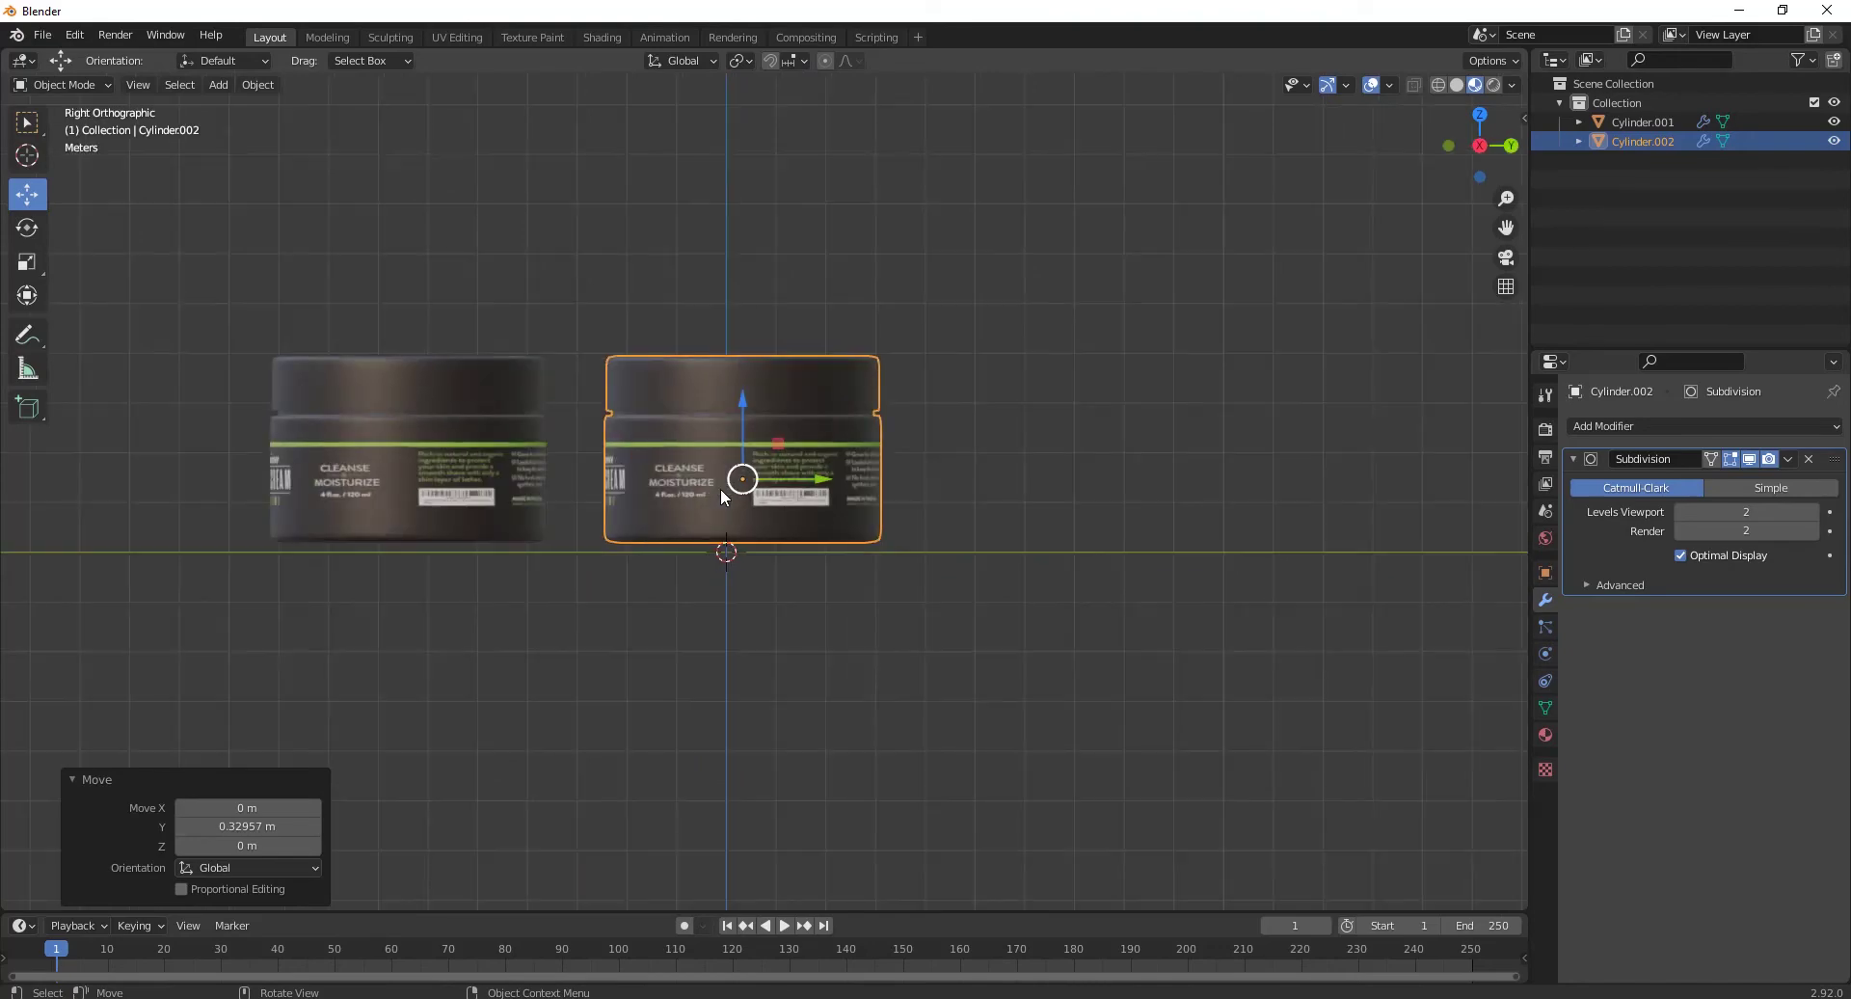
middle_drag(708, 450, 613, 617)
drag(340, 401, 942, 586)
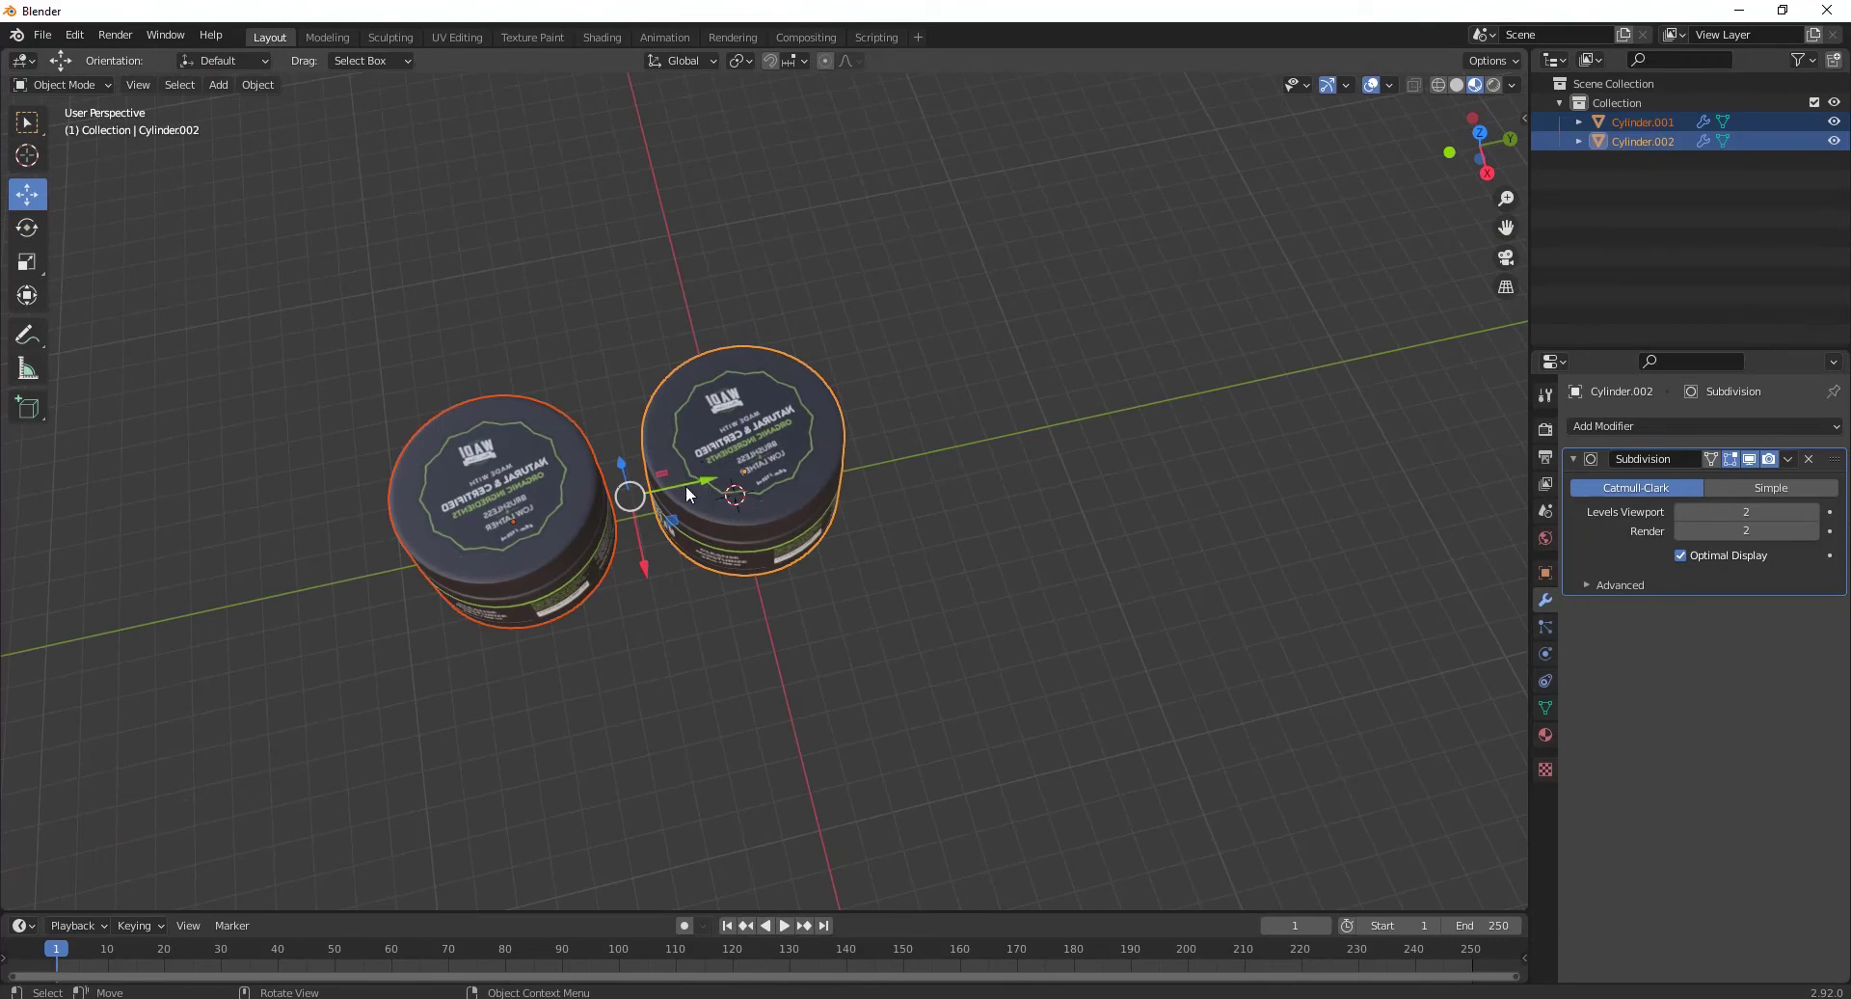
Step: Shift both jars along Y and select the right jar on its own
drag(694, 484, 806, 467)
middle_drag(808, 466, 876, 494)
click(615, 519)
click(898, 477)
Step: Lift the right jar's lid off in Edit Mode and slide it to the jar's right
key(Tab)
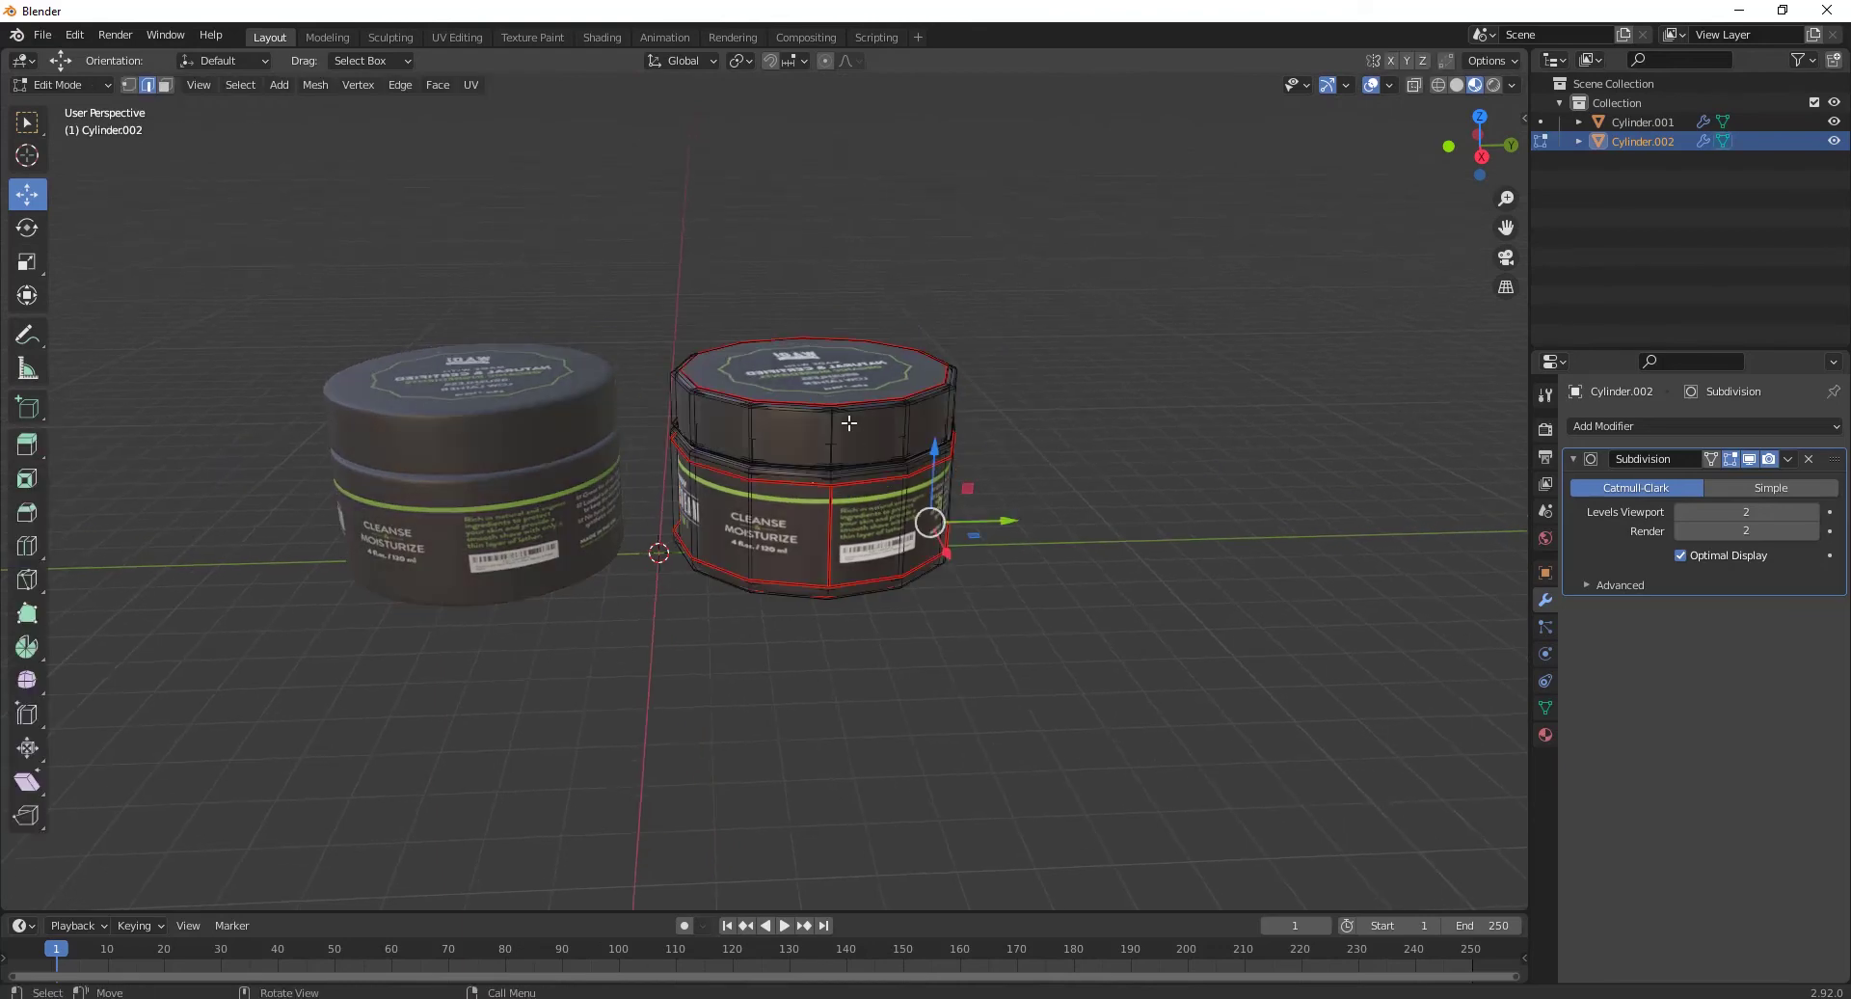
key(l)
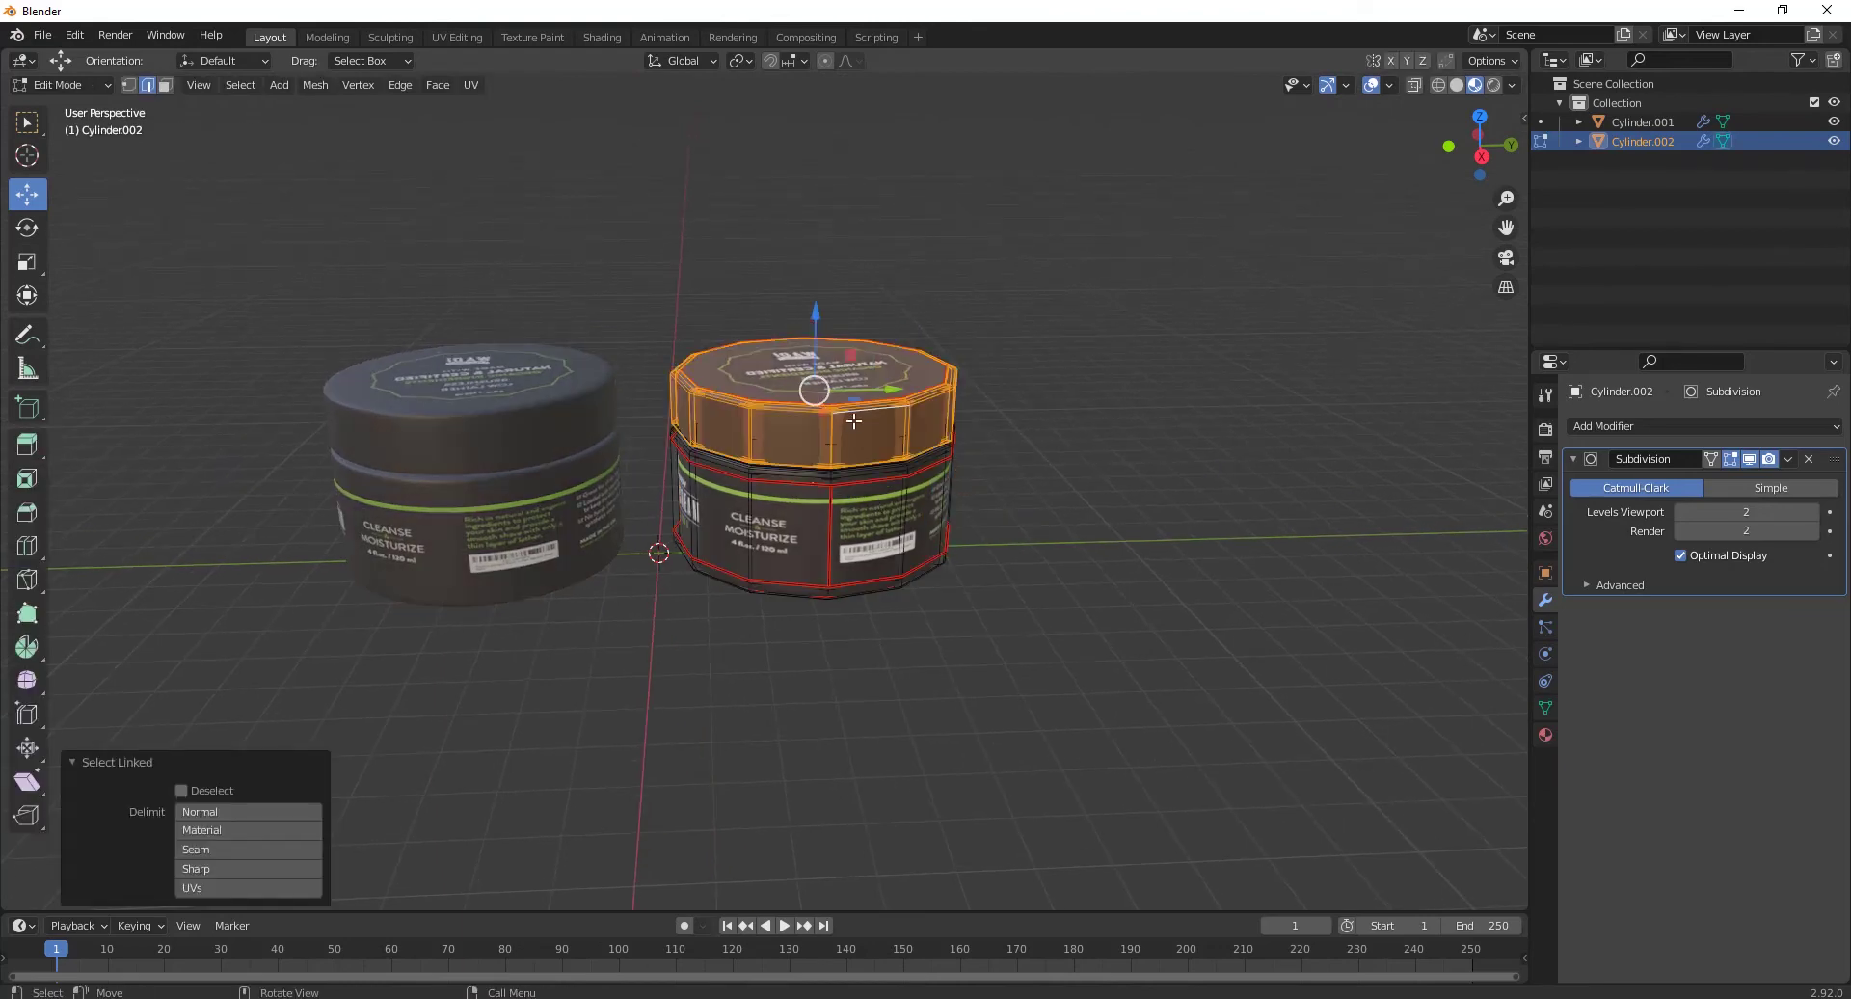
drag(815, 317, 816, 258)
key(KP_3)
shift+middle_drag(1003, 454, 842, 487)
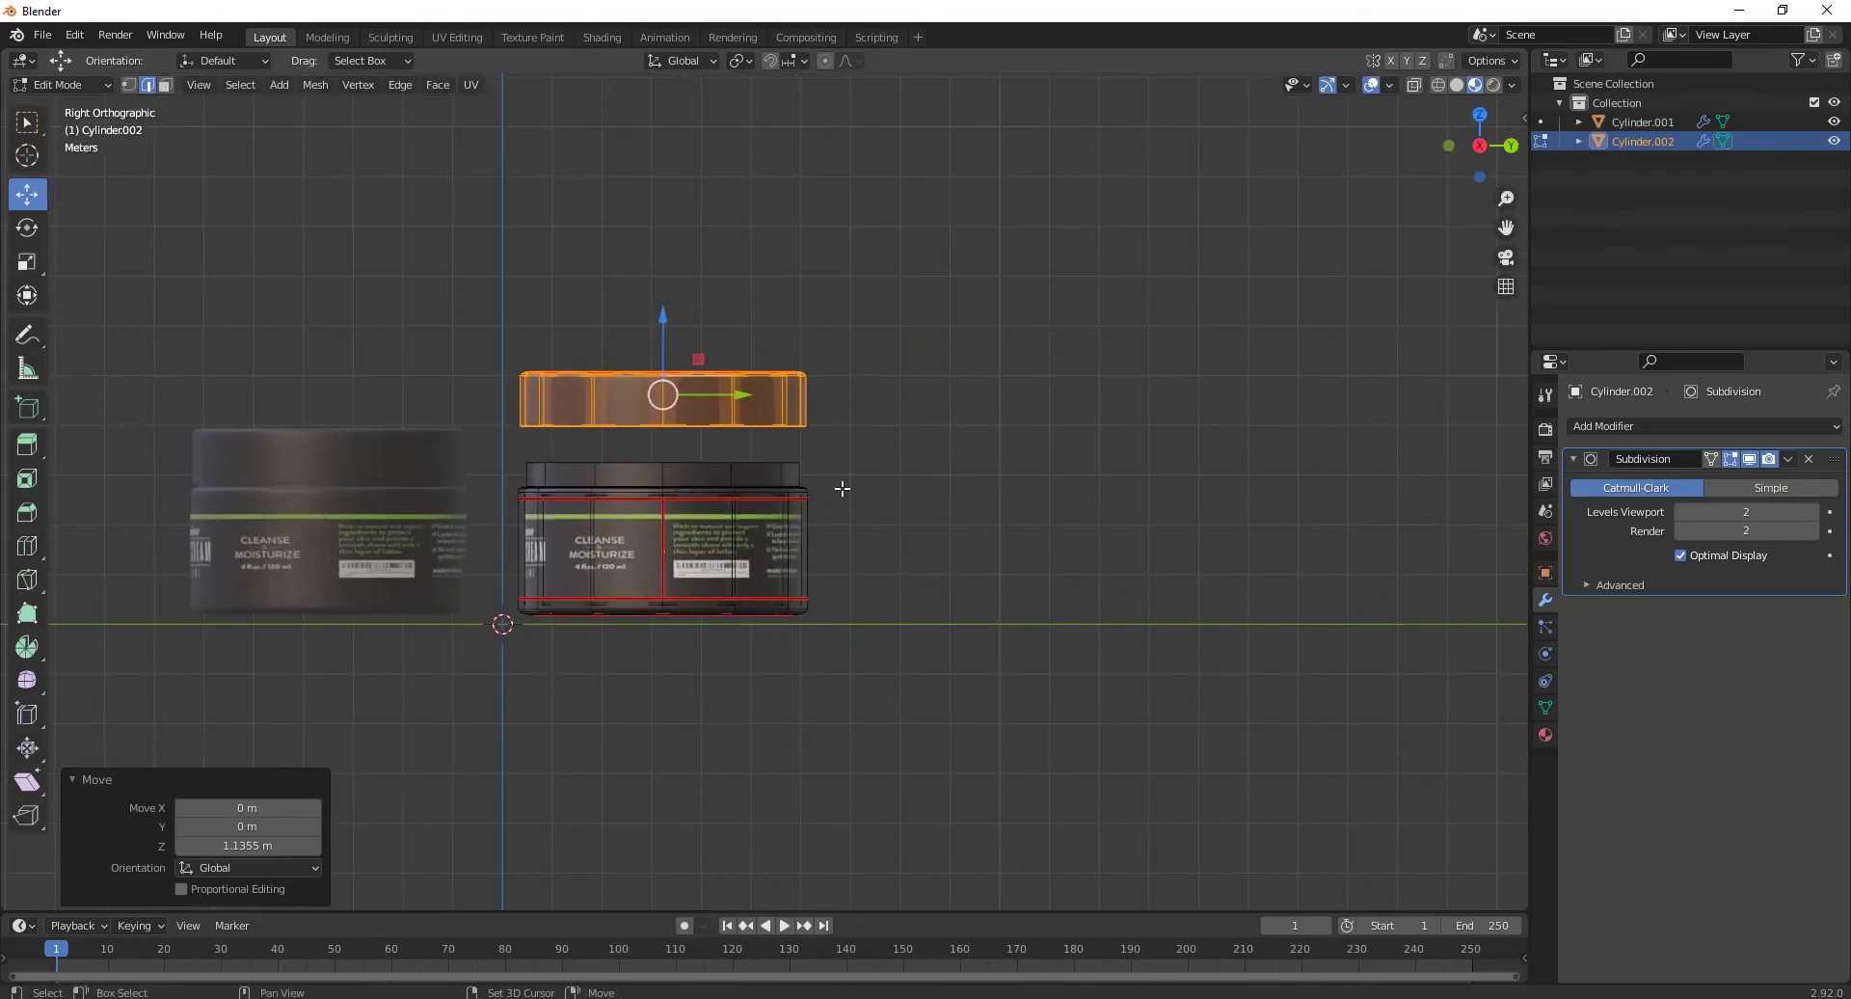
scroll(789, 455, up, 2)
drag(698, 354, 867, 354)
Step: Tilt the lid about 31.4° plus 8.54° and lower it against the jar's side
key(r)
click(946, 649)
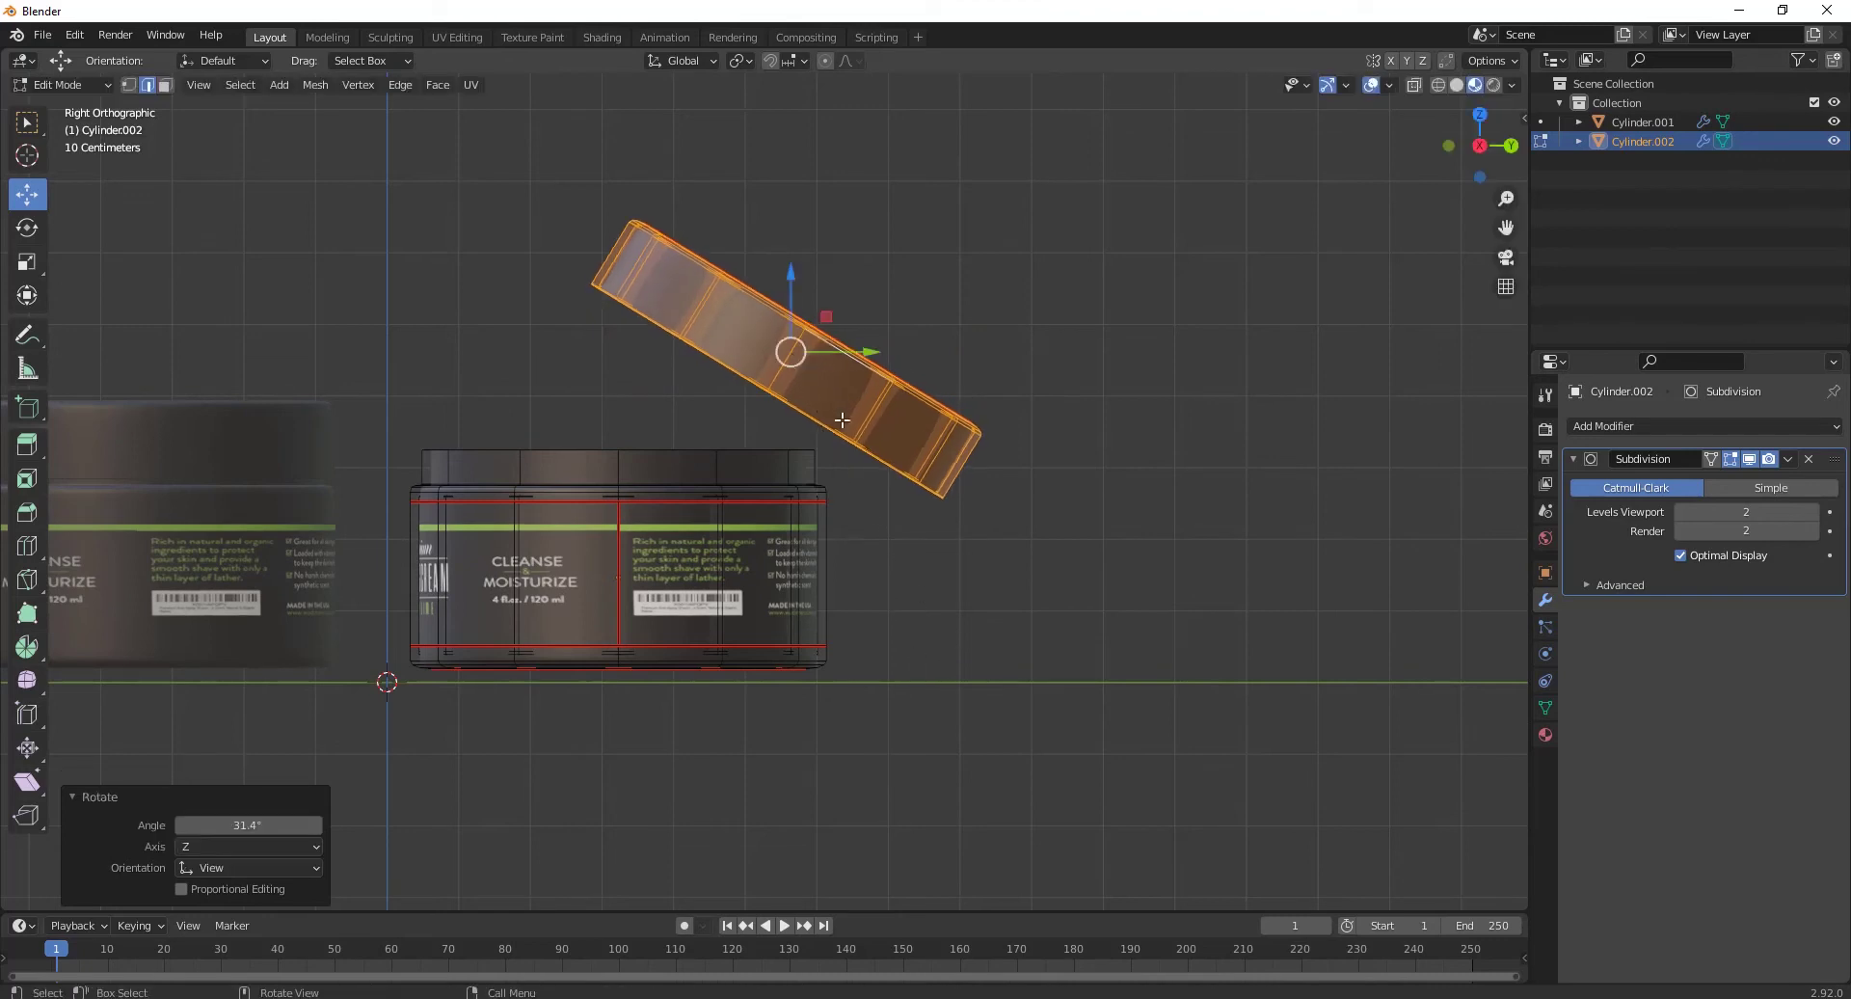
key(g)
click(979, 498)
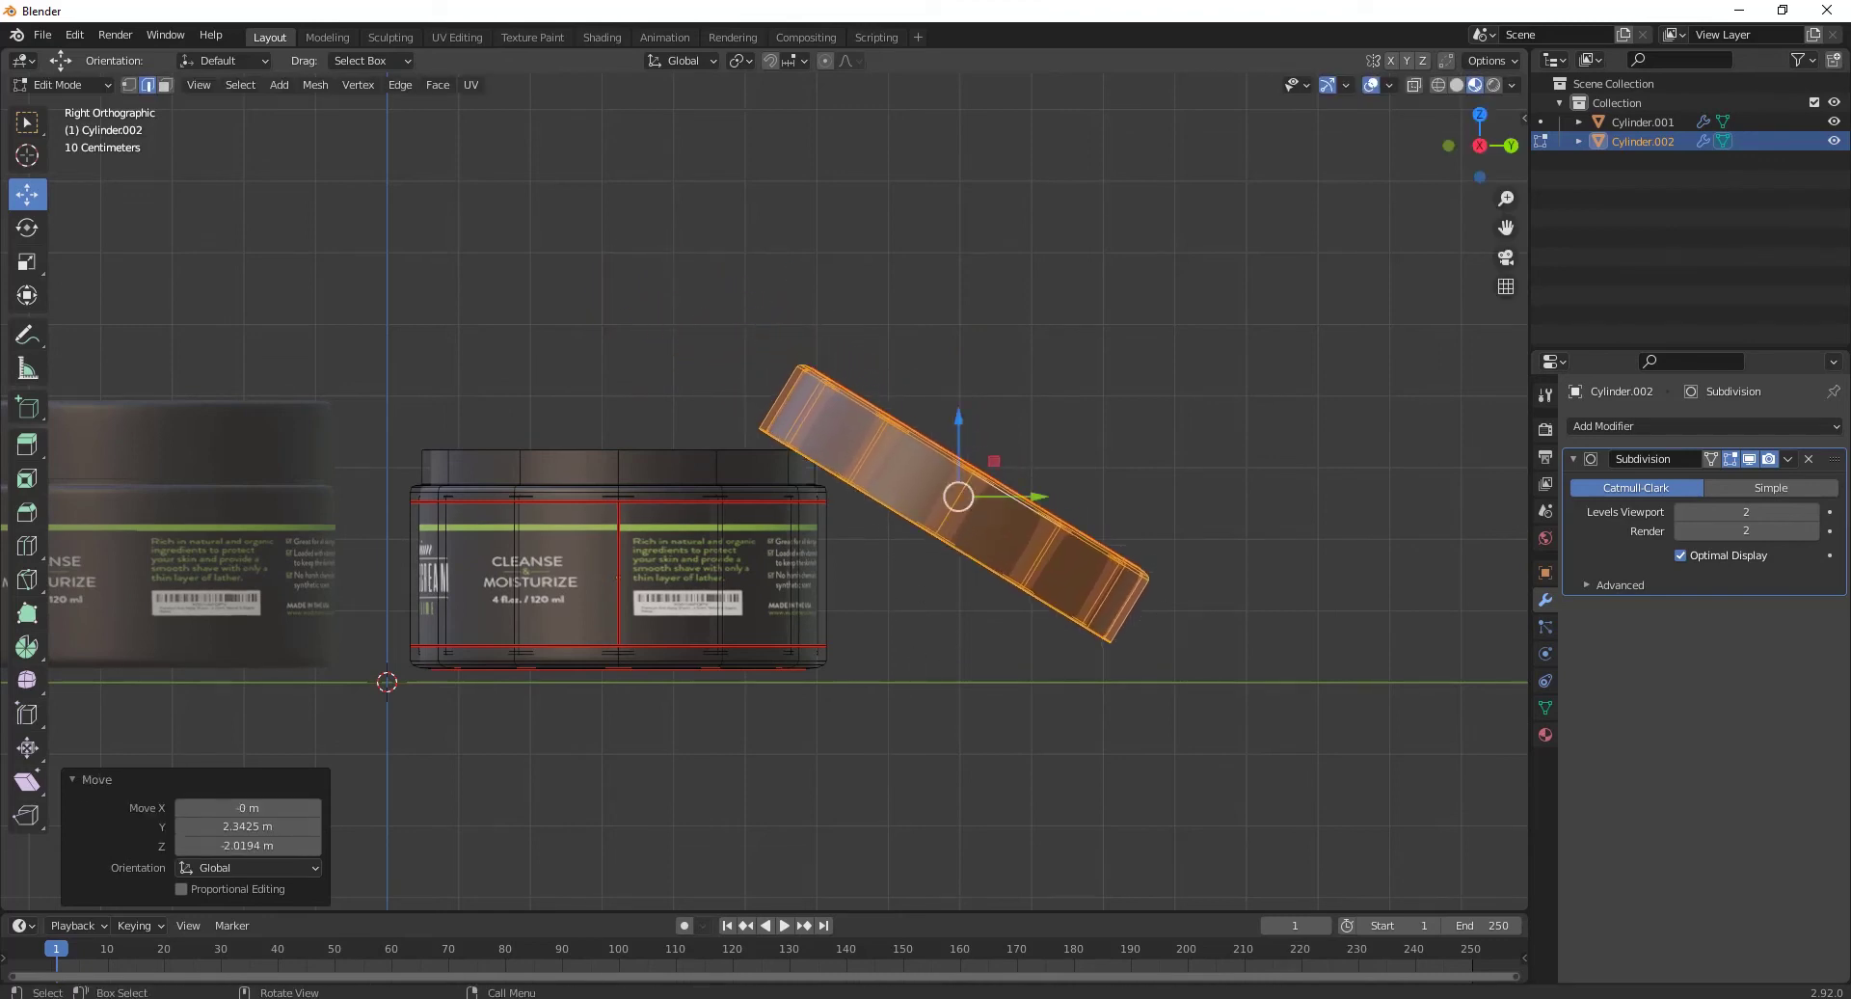
key(r)
click(1171, 668)
key(g)
key(z)
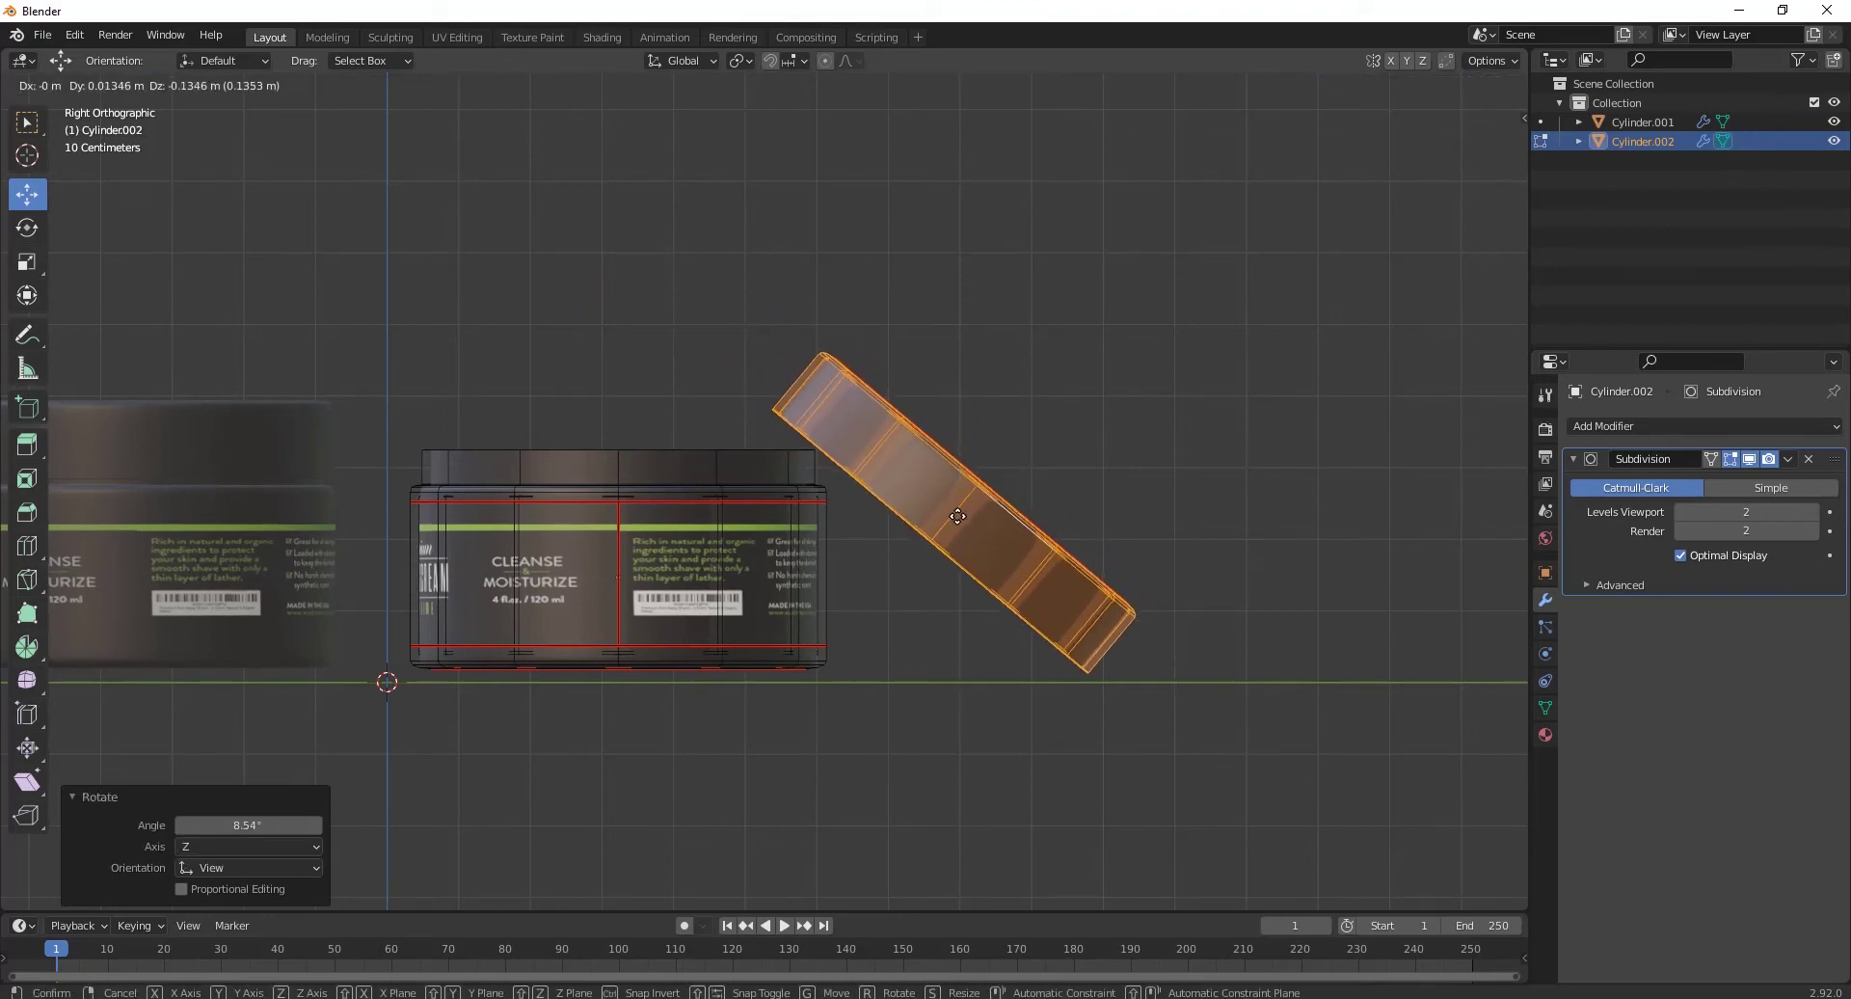
click(1188, 603)
key(r)
click(1180, 638)
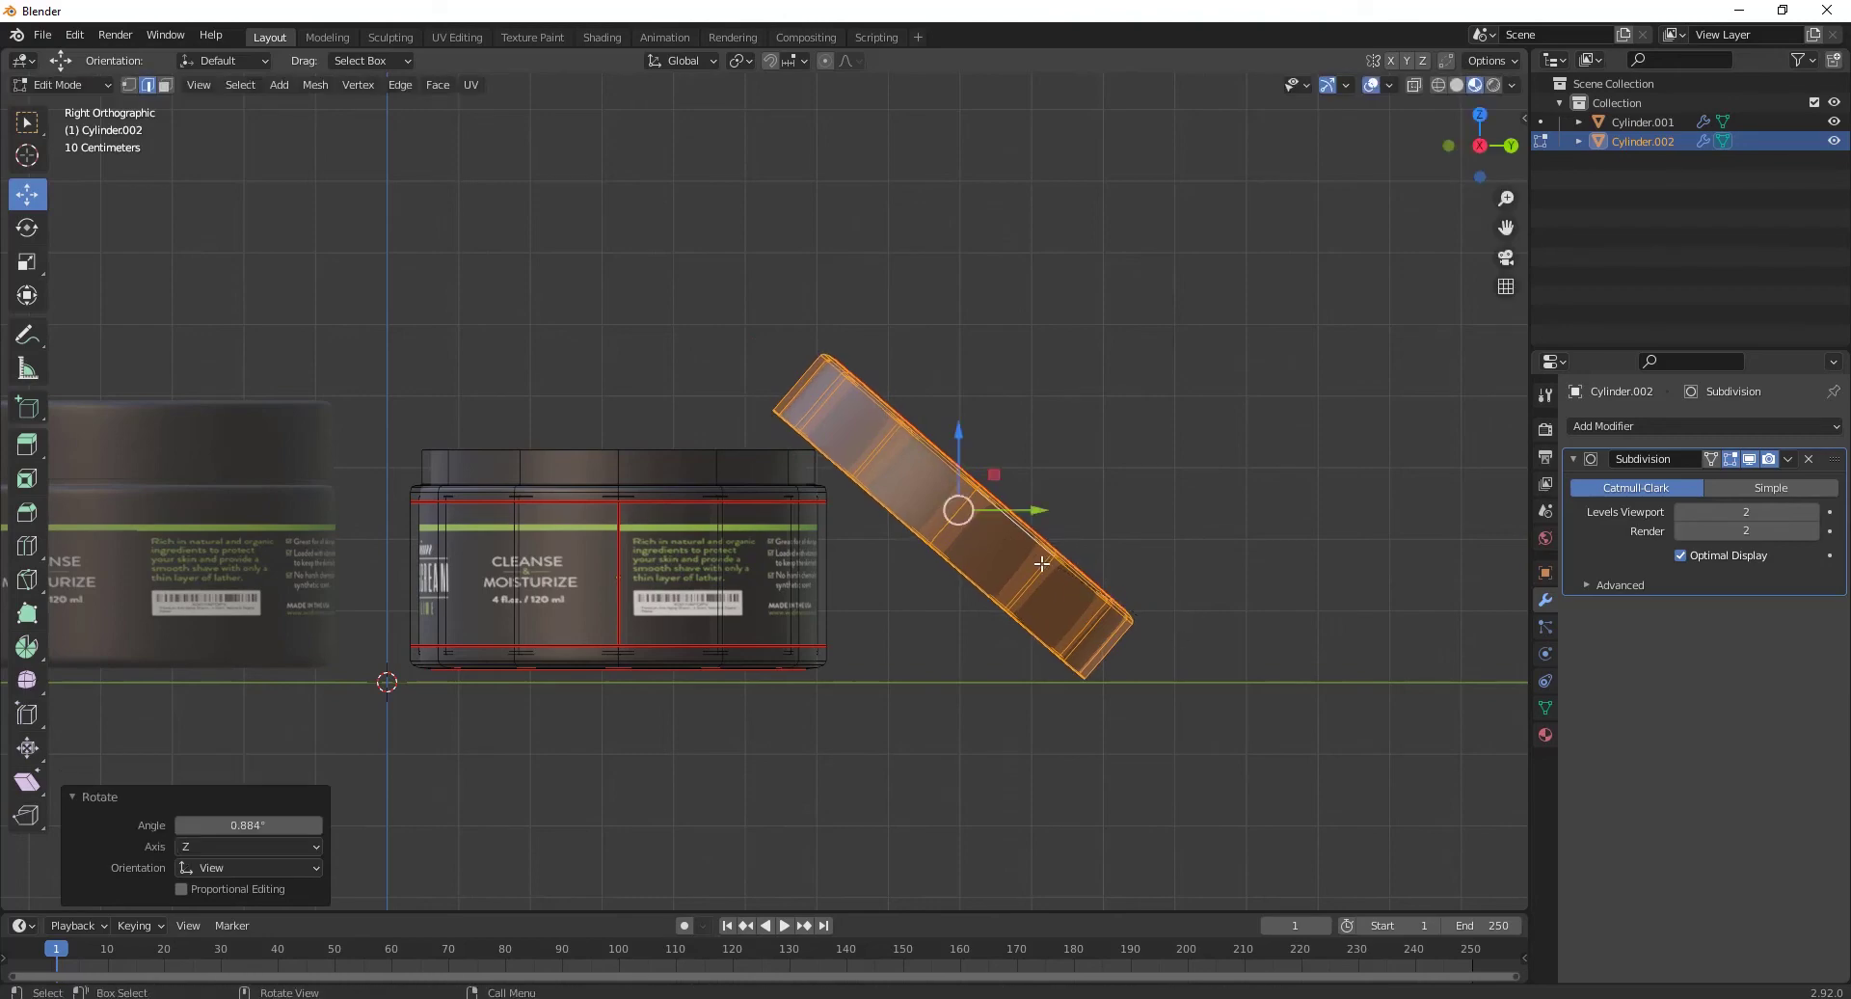
Step: From a low side-on view, select the linked jar body and a front rim edge
click(1082, 479)
middle_drag(919, 561, 942, 607)
mouse_move(980, 637)
middle_down()
mouse_move(901, 713)
mouse_move(912, 529)
mouse_move(963, 620)
middle_up()
key(l)
click(660, 493)
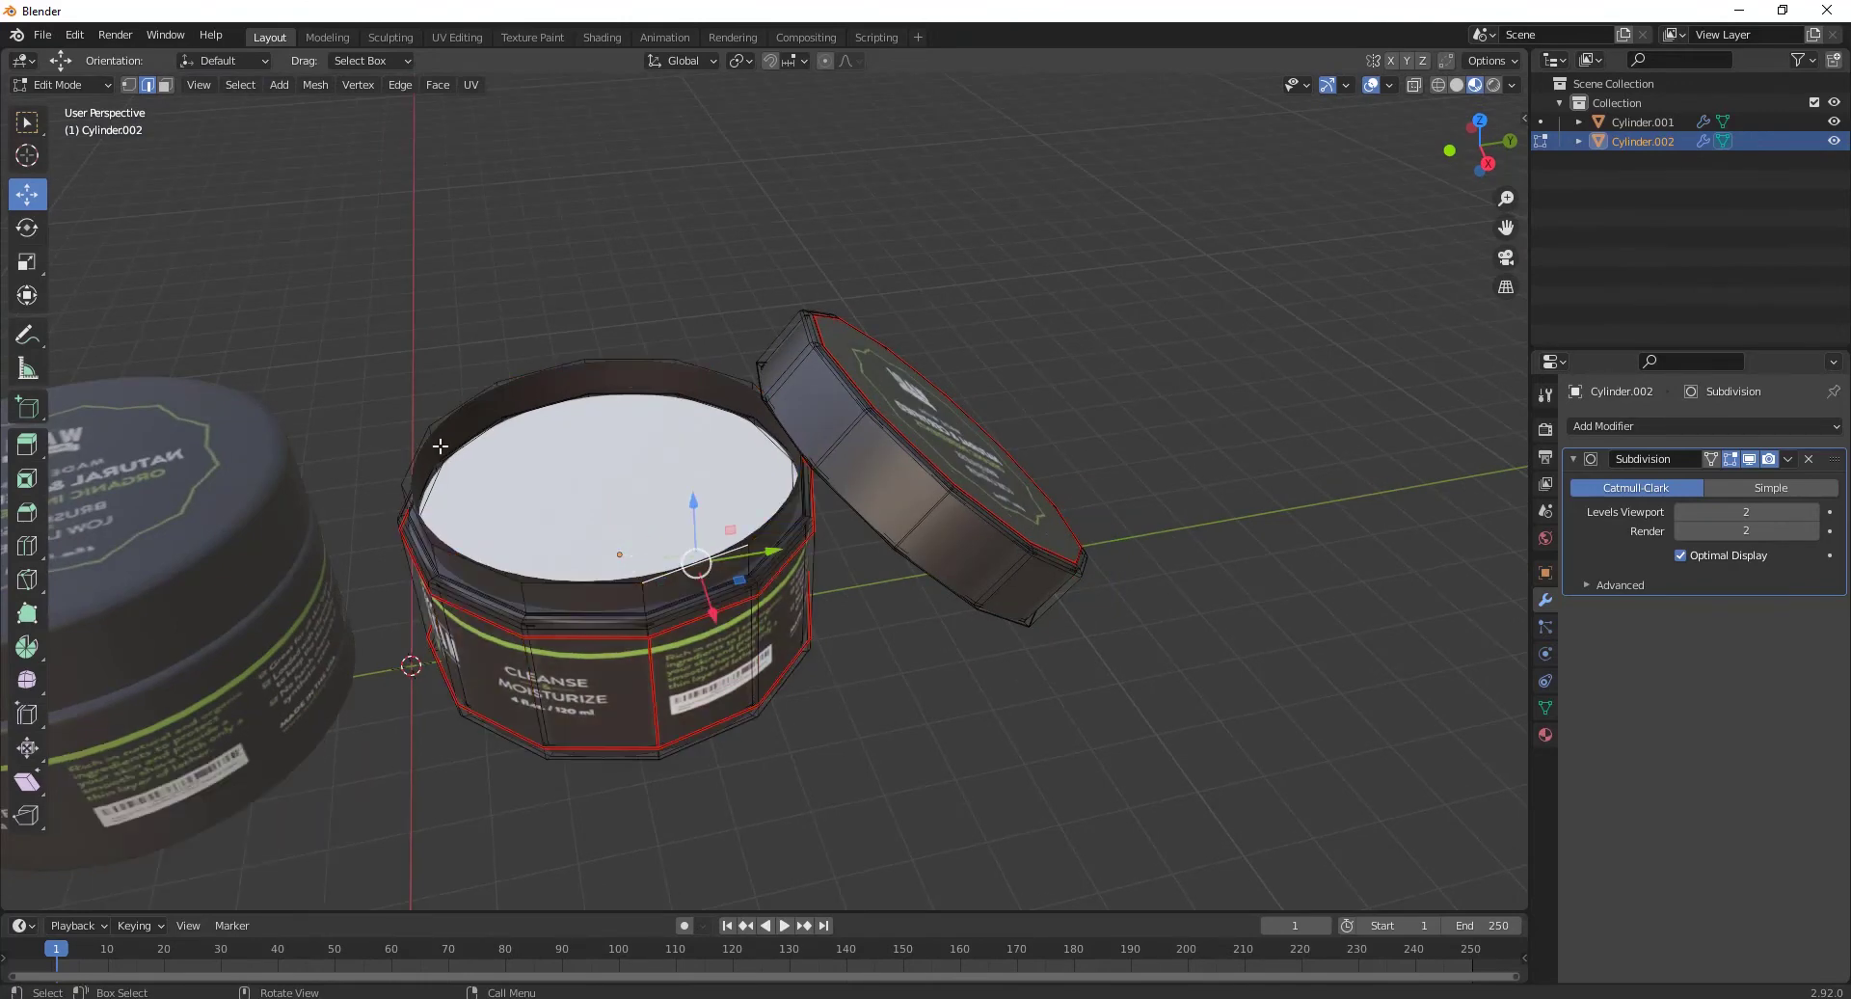
Step: Separate the linked rim selection into a new object and select Cylinder.003 in Object Mode
key(l)
right_click(445, 472)
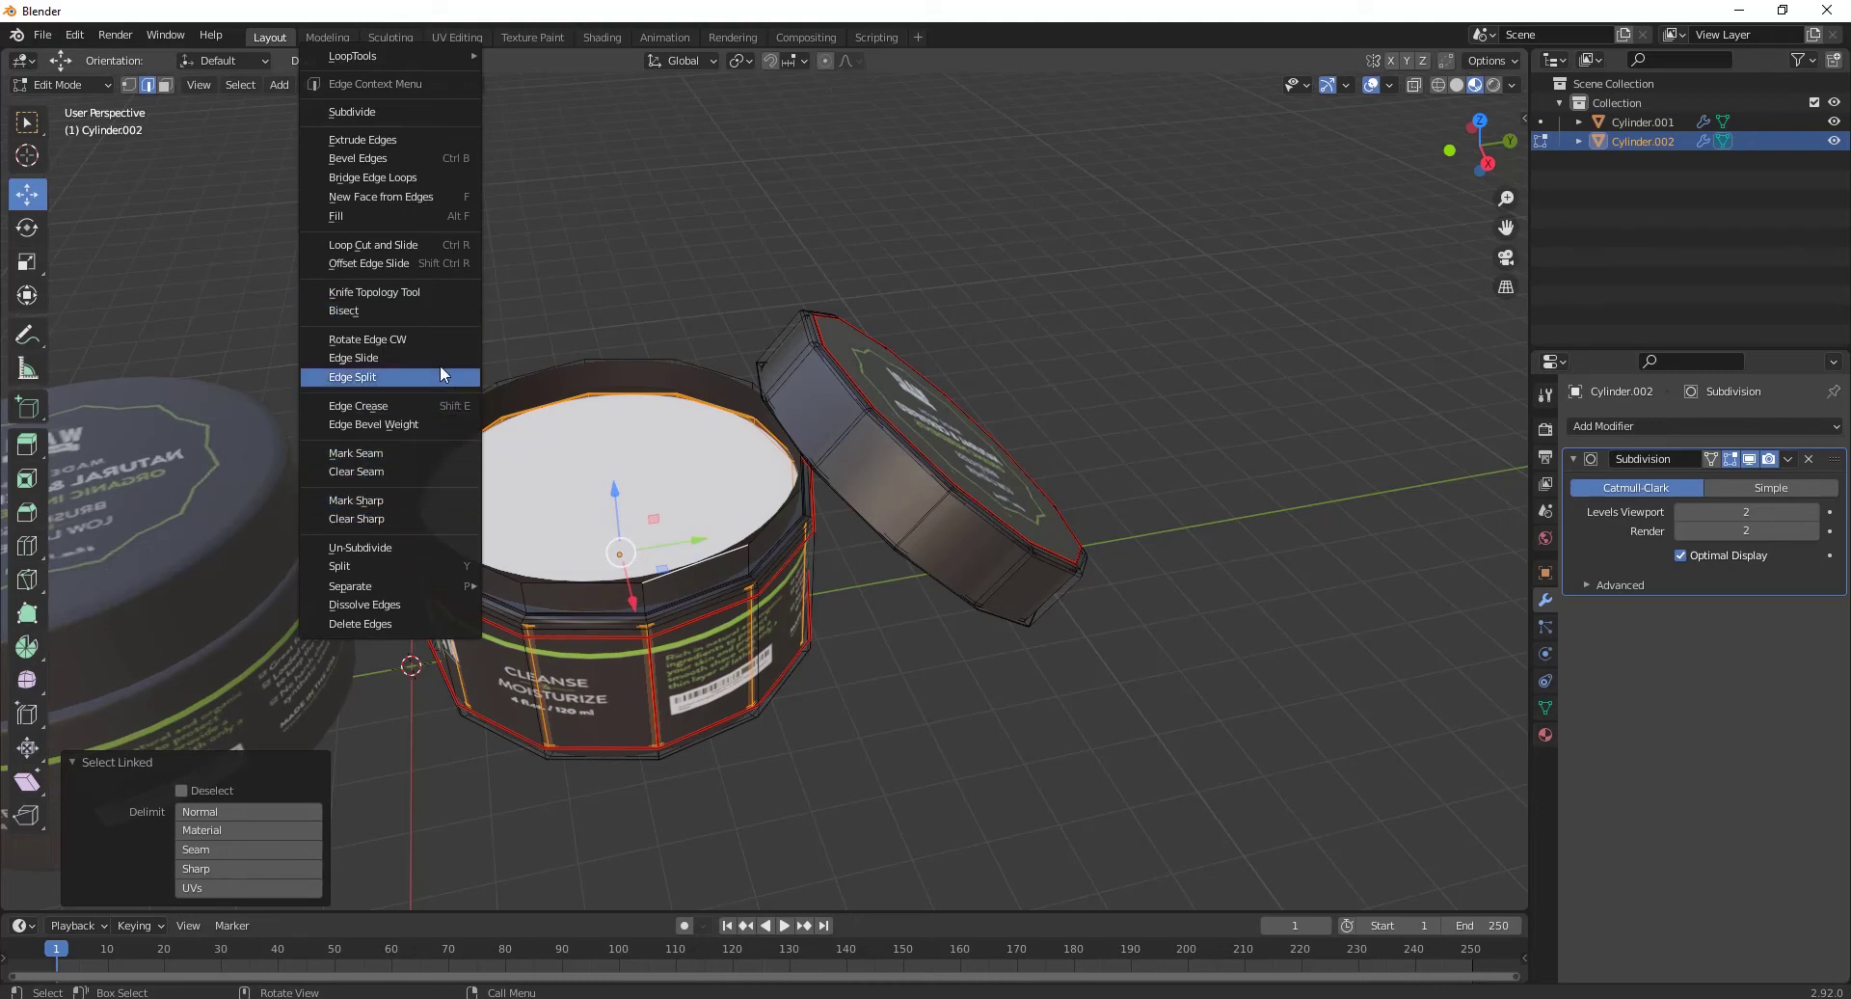
mouse_move(410, 586)
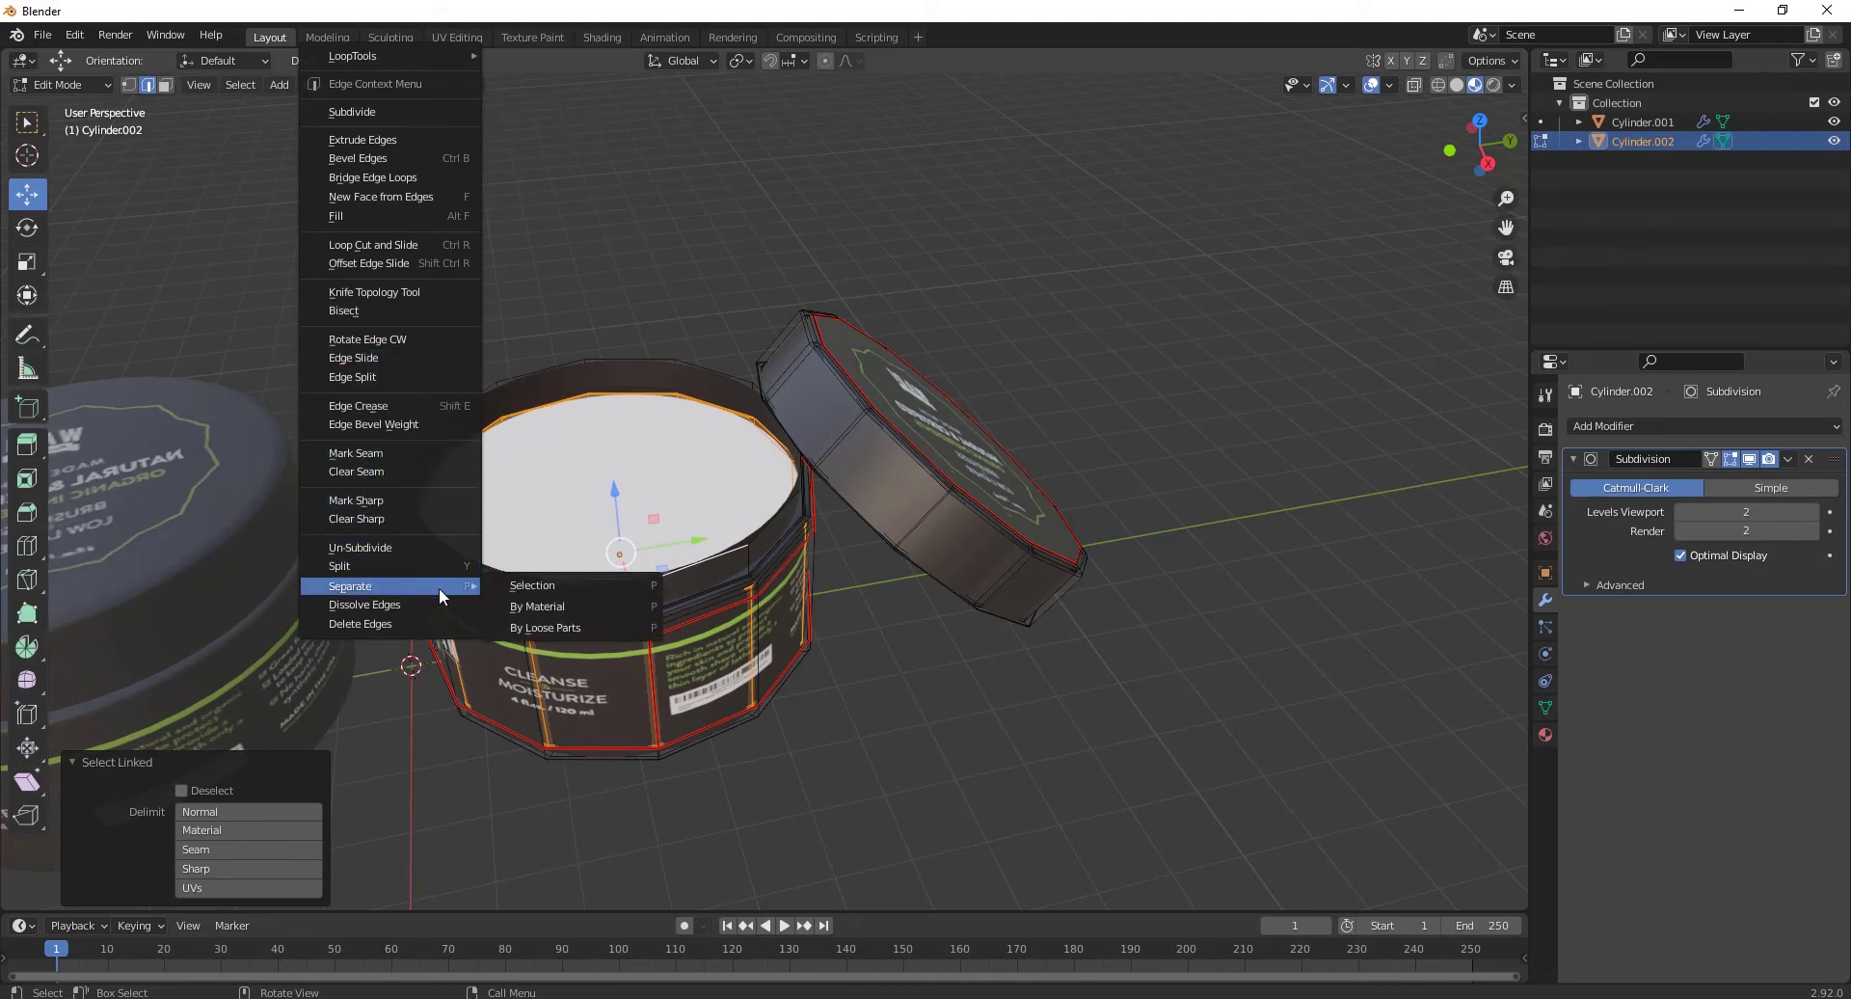
click(522, 585)
key(Tab)
click(660, 469)
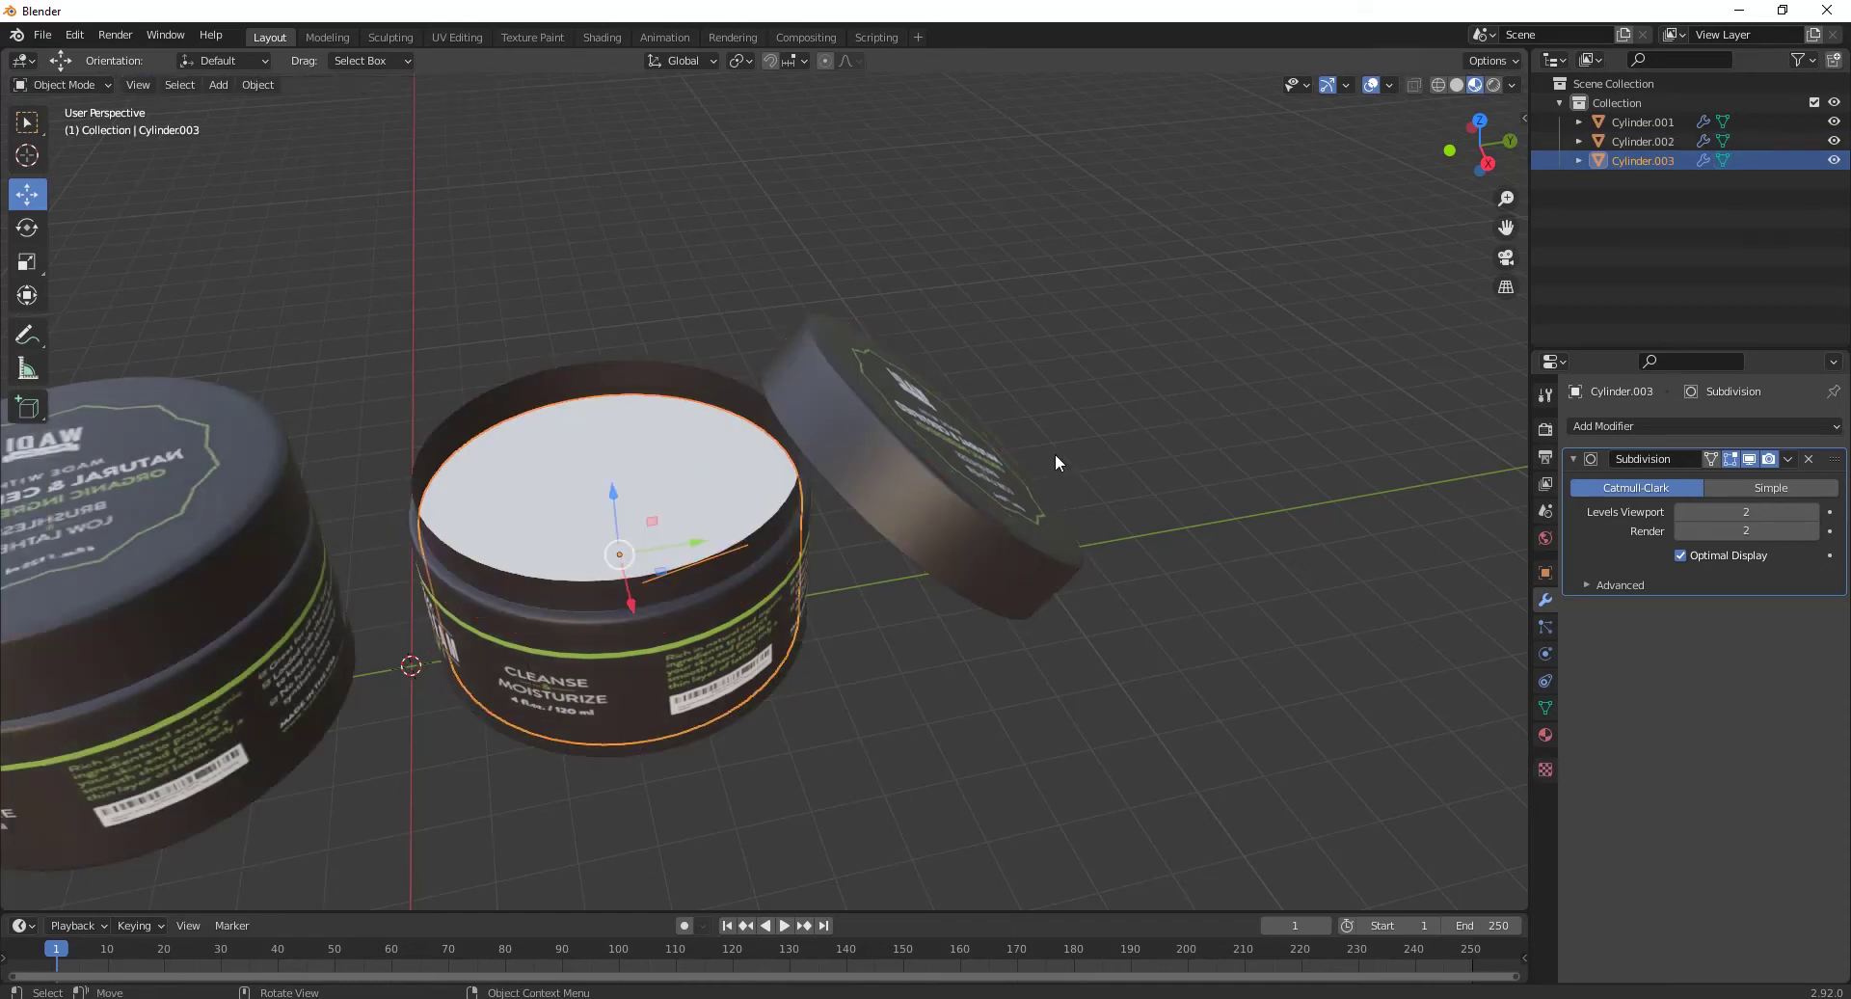
Step: Select the middle jar and show its material settings
click(749, 605)
middle_drag(708, 603, 315, 459)
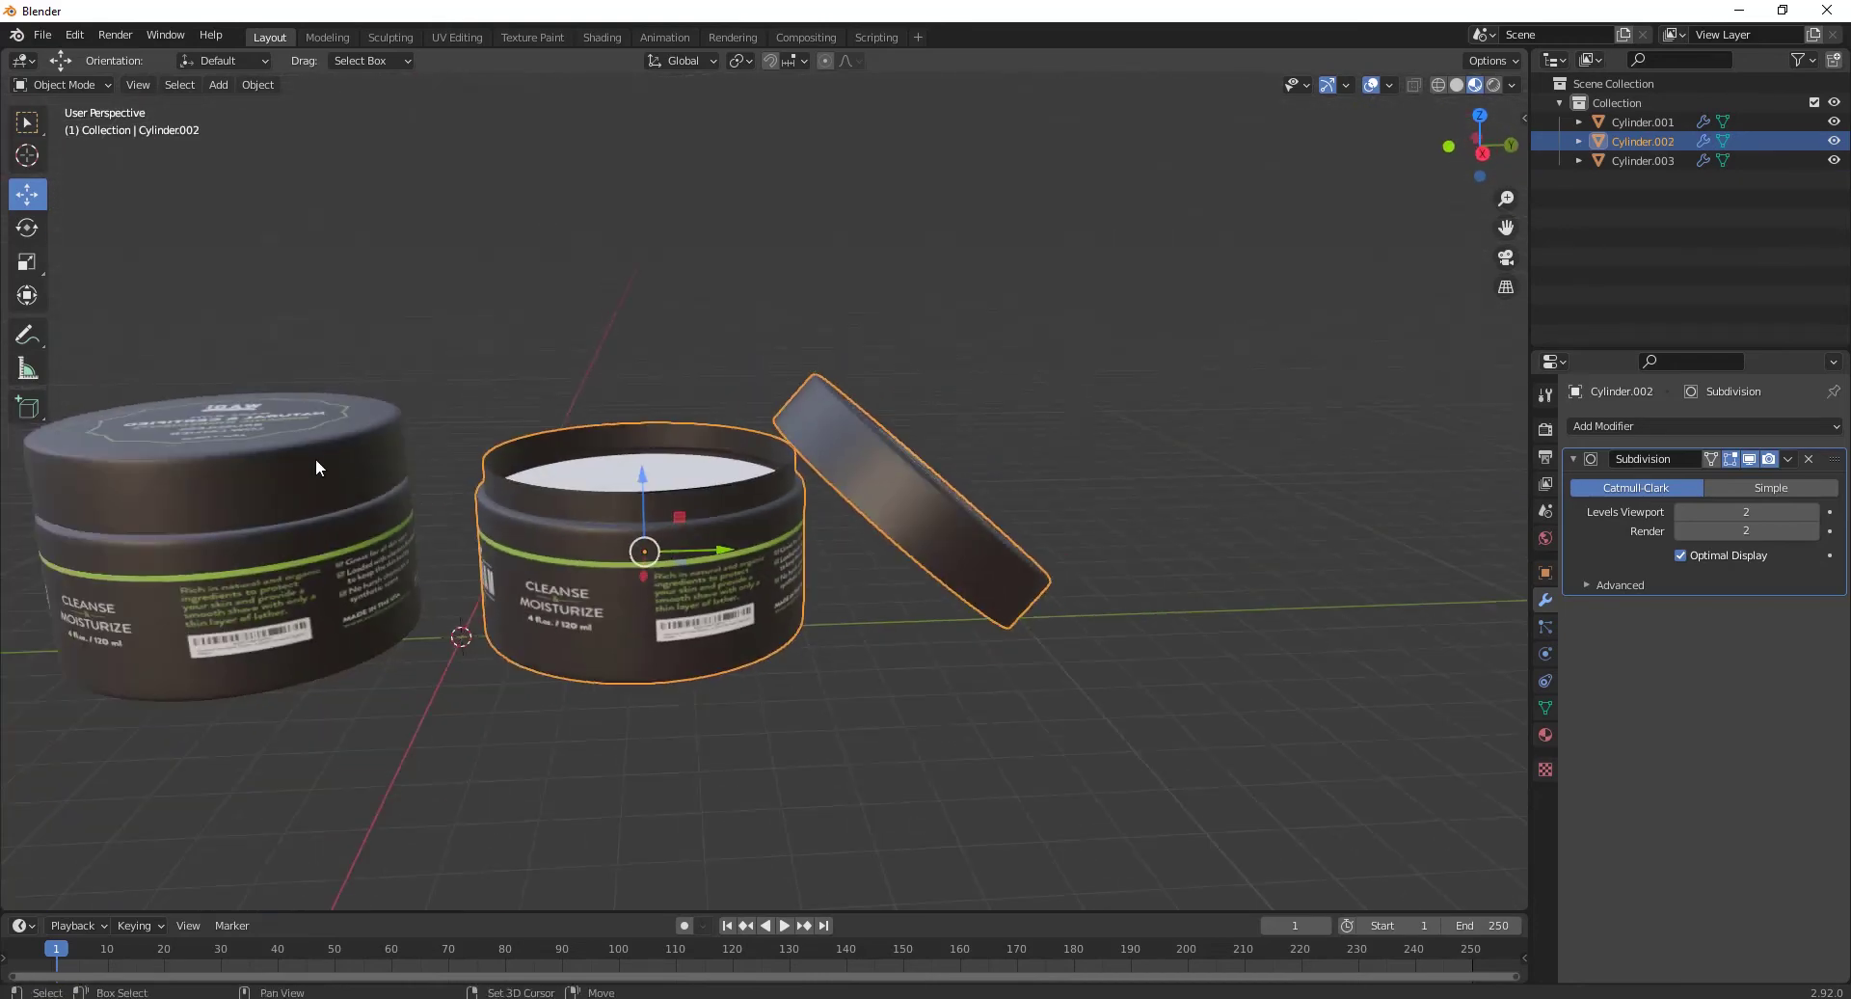
shift+click(316, 458)
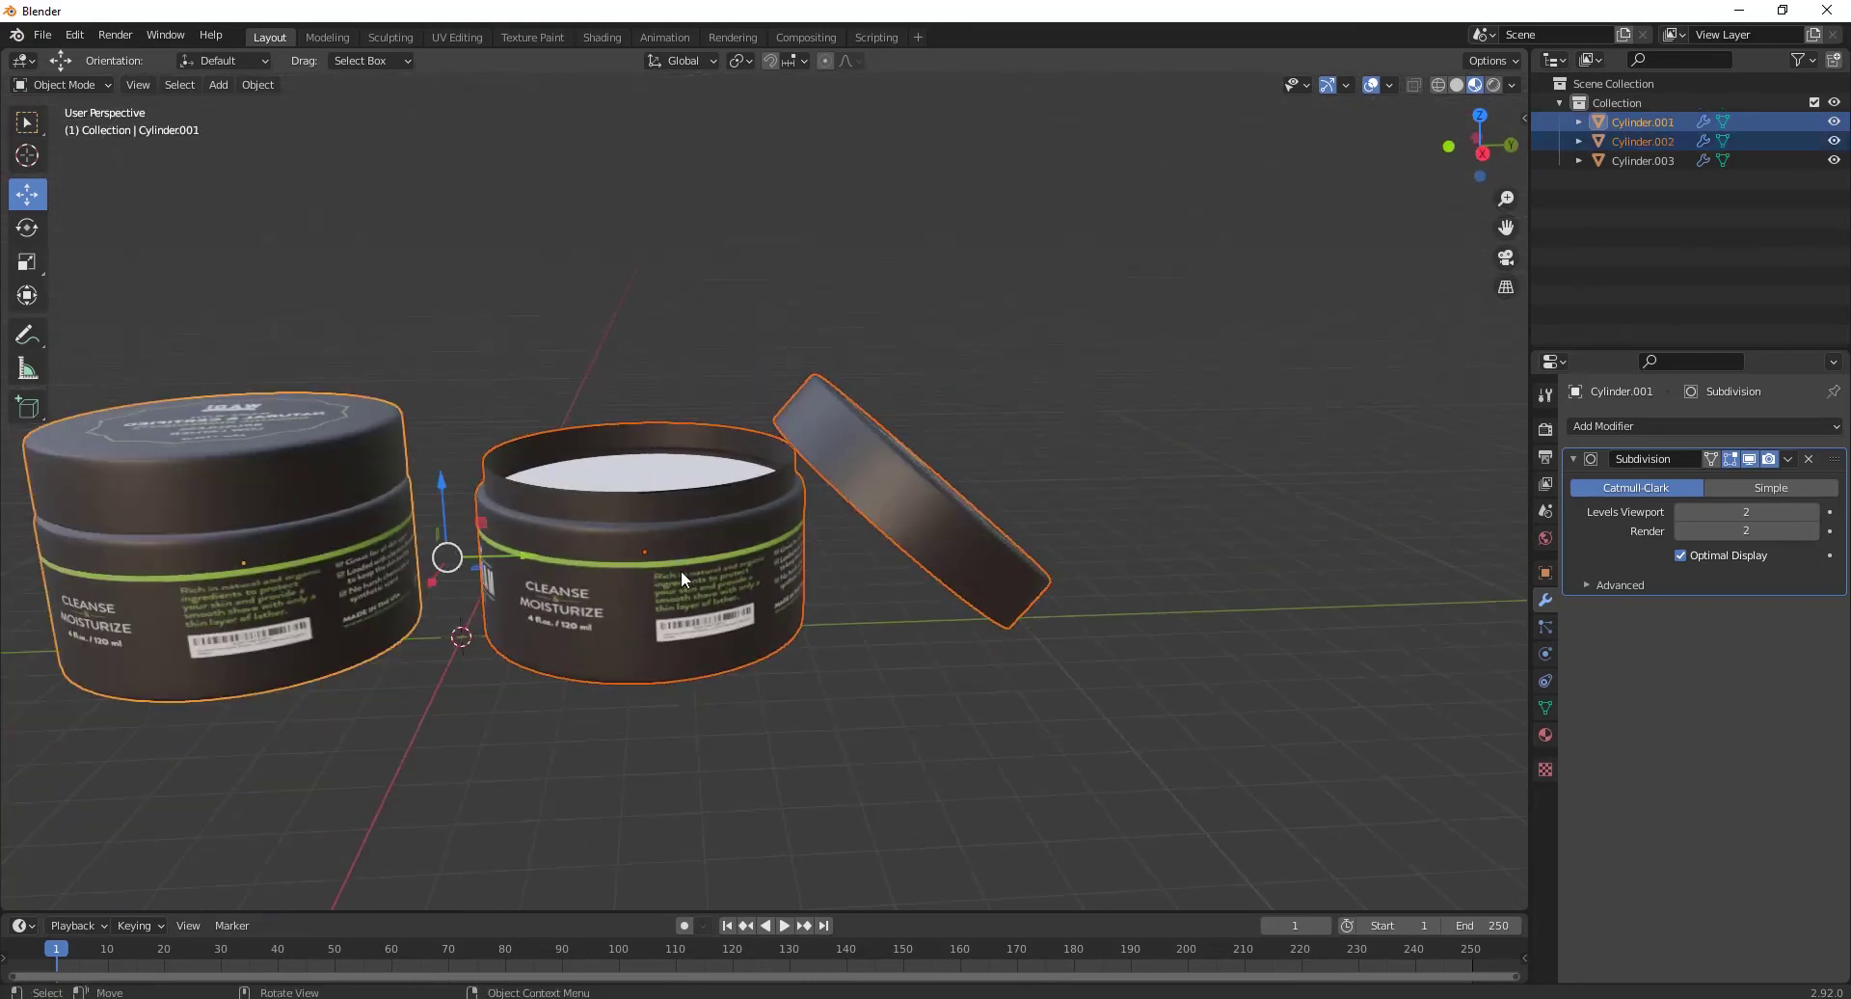
click(680, 570)
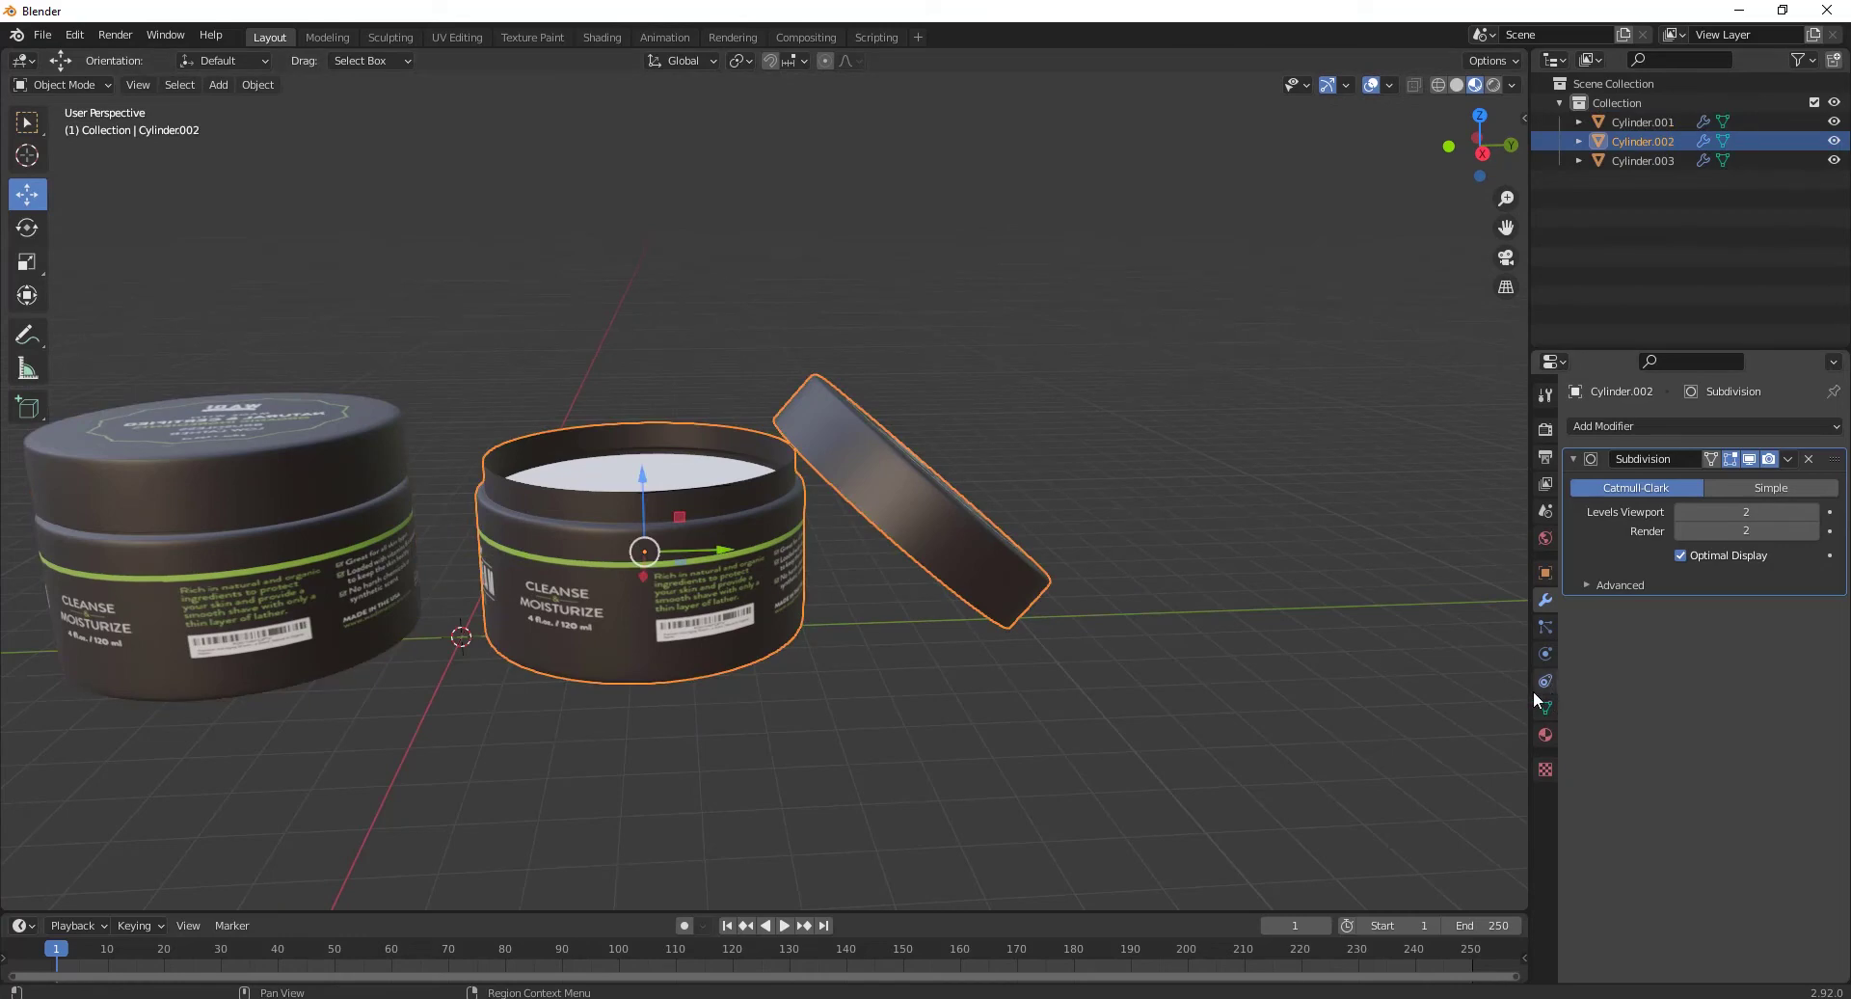
click(1544, 734)
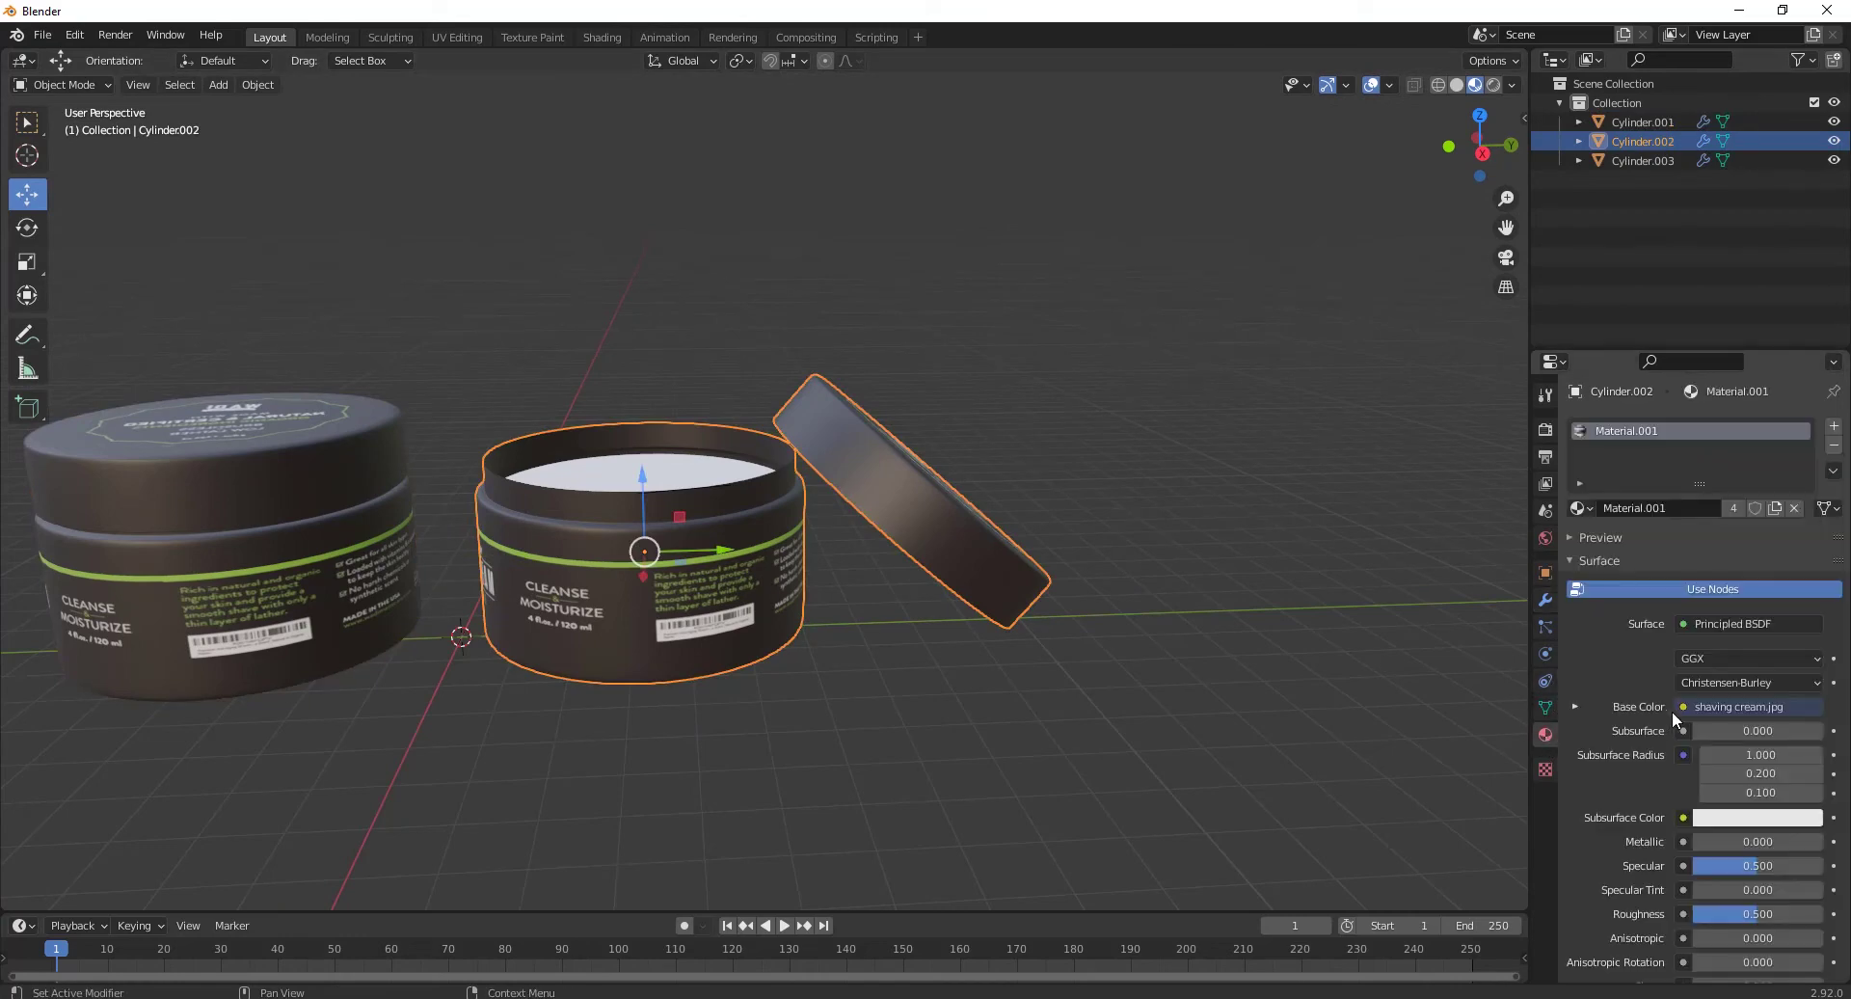
Step: Set Material.001 to Metallic 0.603, Specular 0.382 and Roughness 0.360
scroll(1716, 748, down, 1)
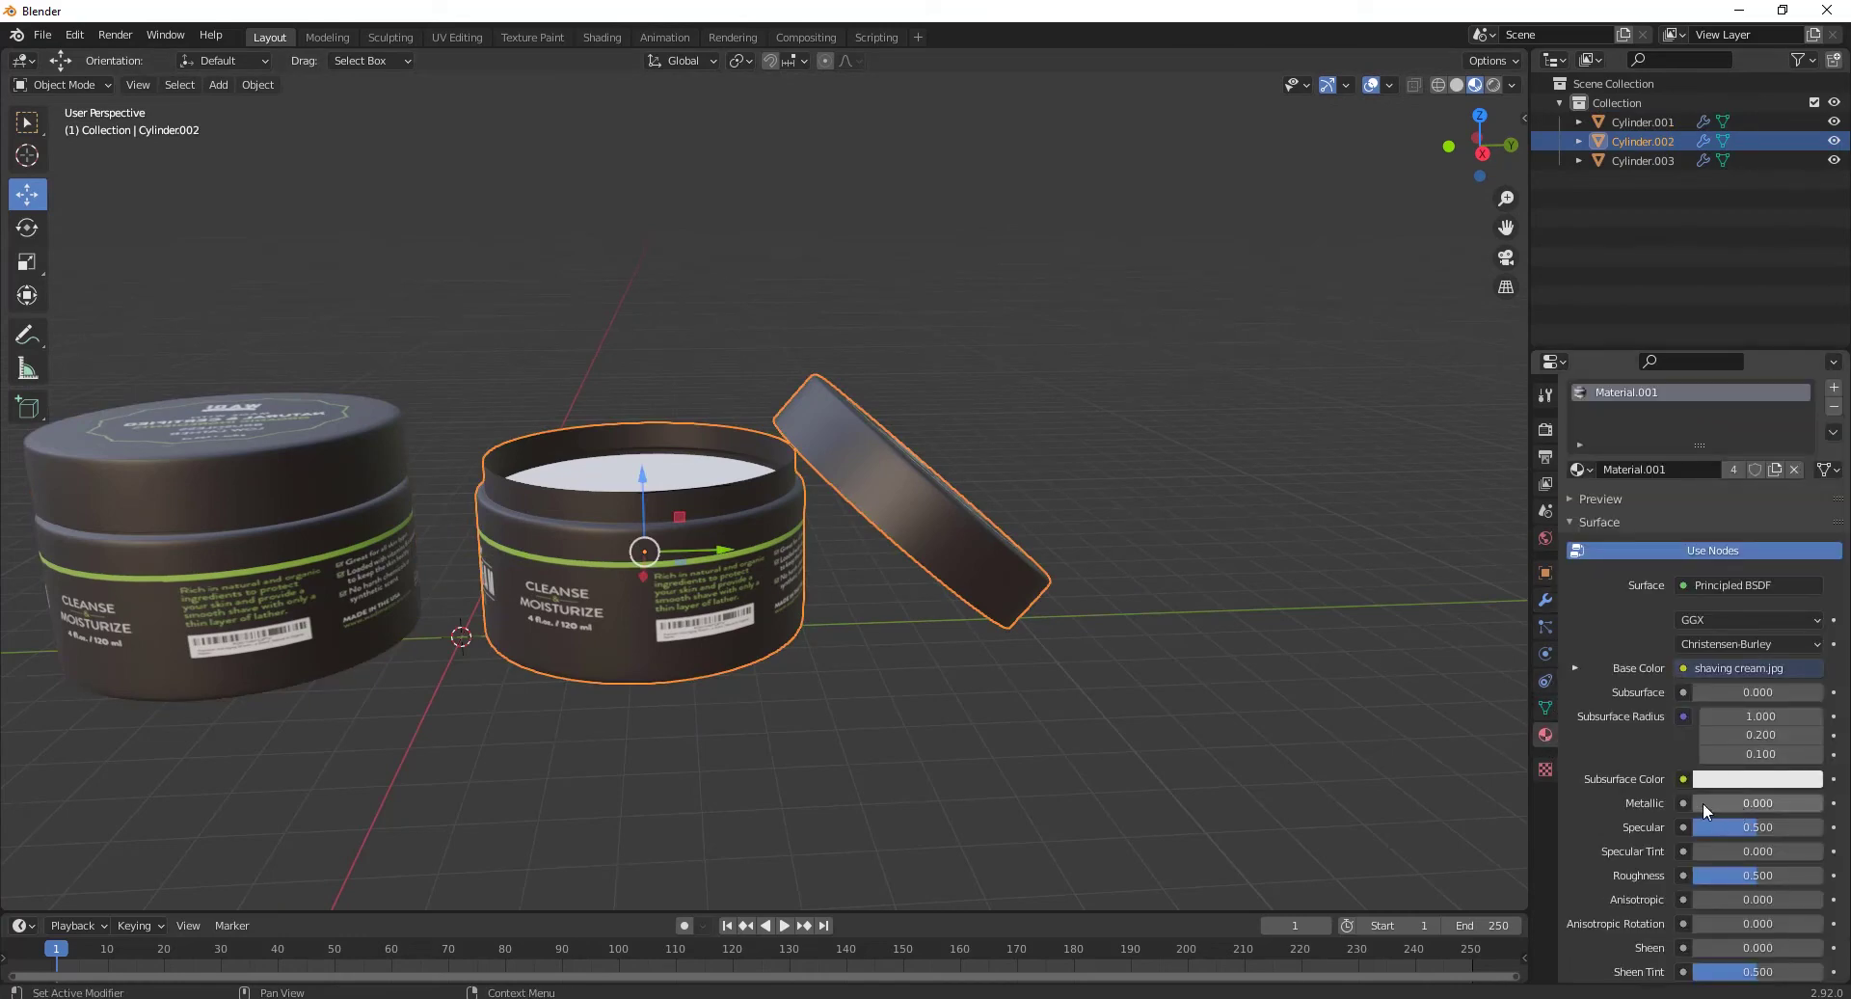
drag(1702, 802, 1714, 802)
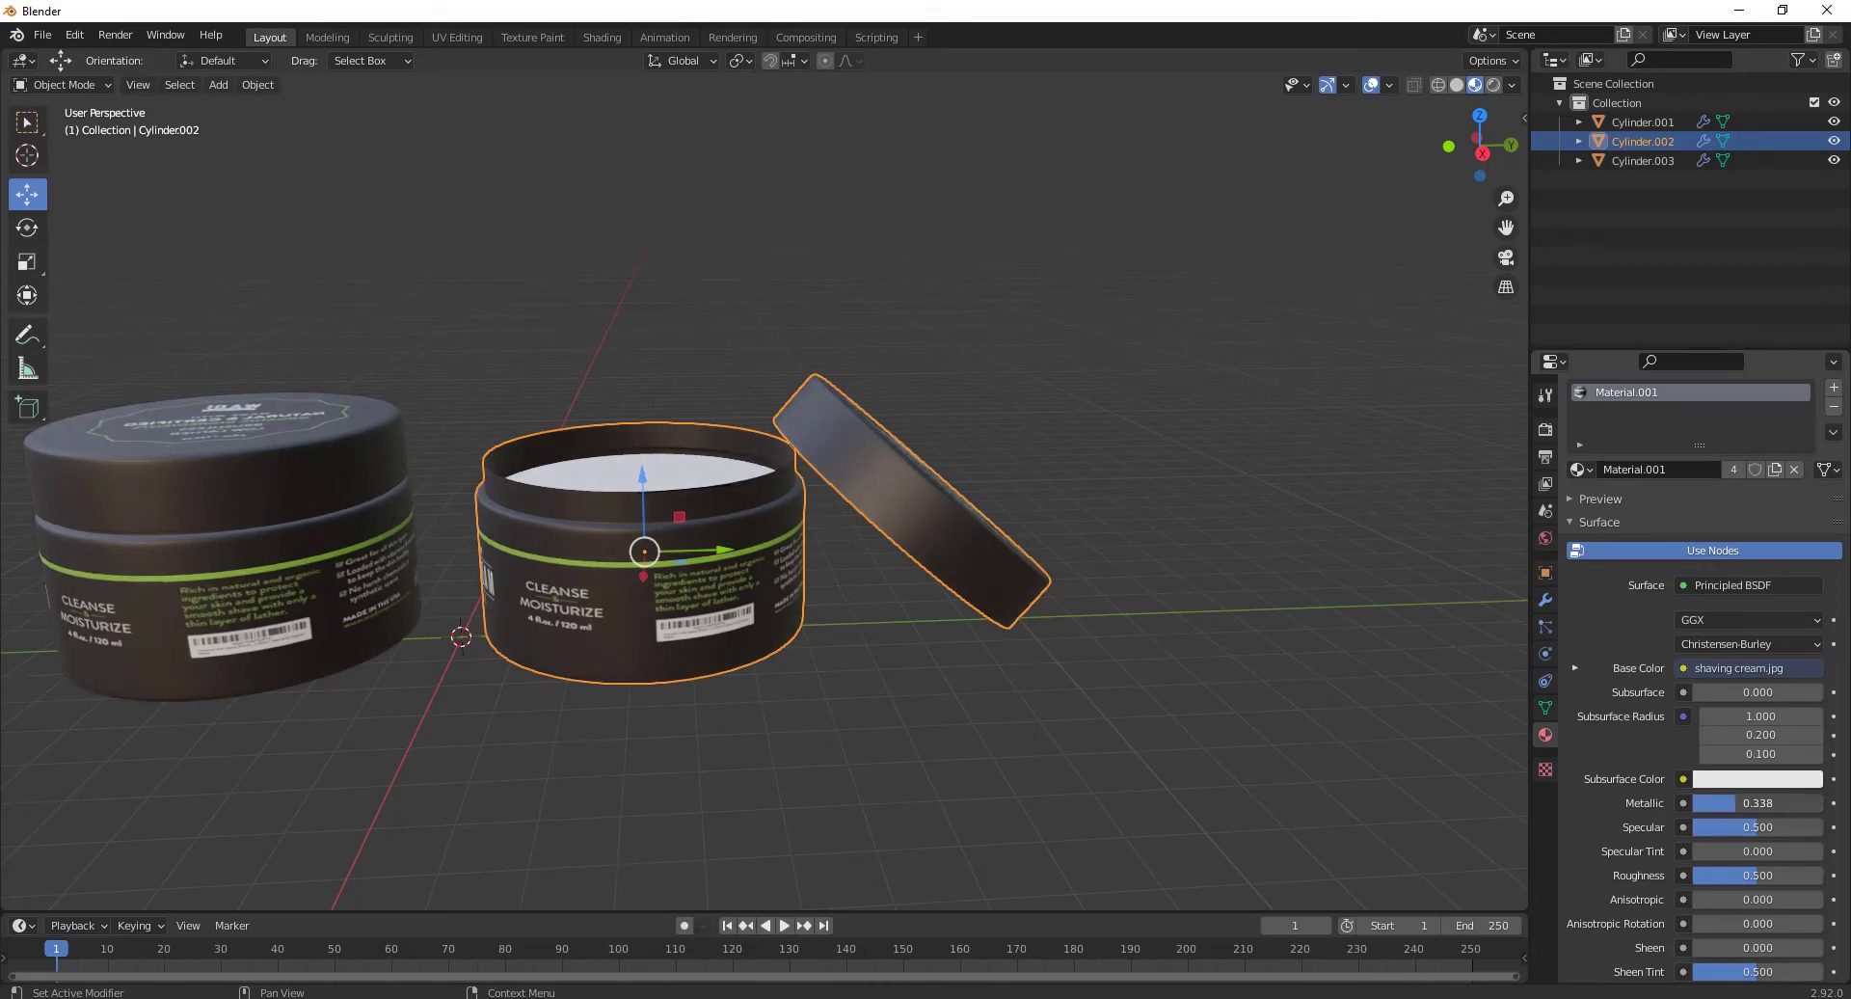
drag(1714, 802, 1738, 836)
scroll(1758, 935, down, 1)
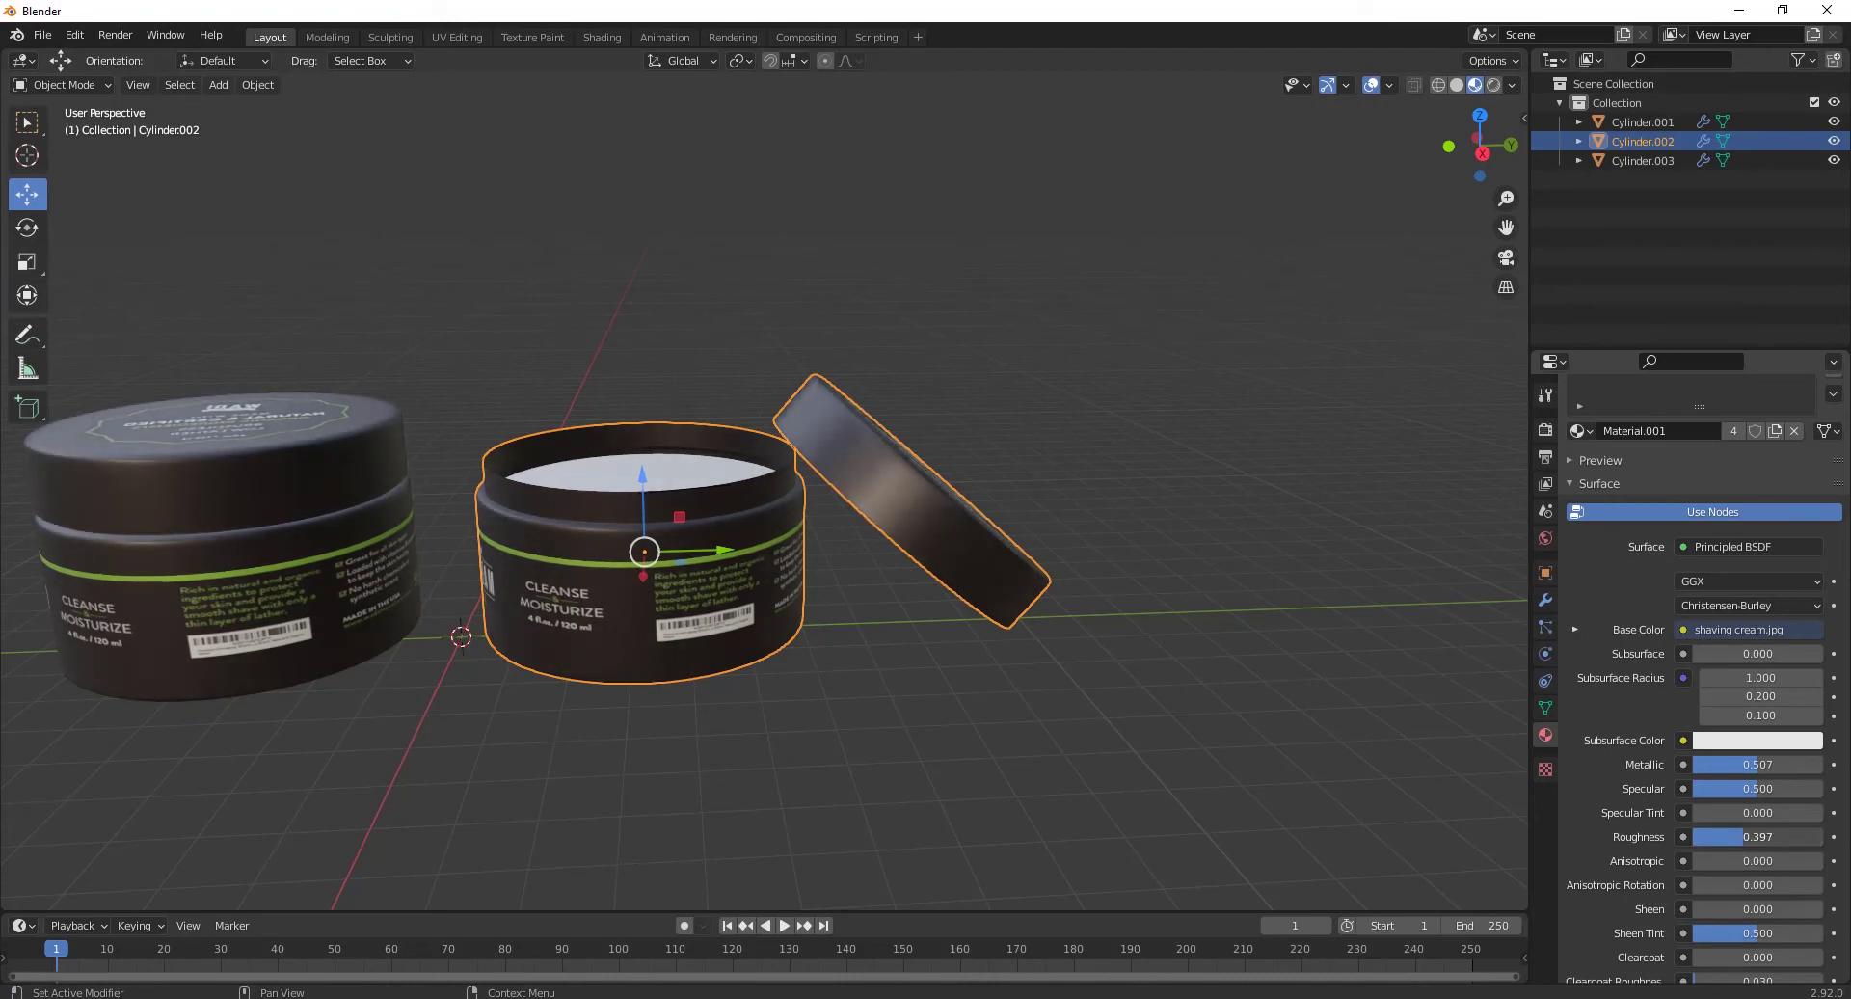
drag(1748, 771, 1744, 789)
click(1187, 706)
middle_drag(644, 626, 687, 589)
click(927, 542)
mouse_move(924, 559)
alt+middle_down()
mouse_move(910, 446)
mouse_move(922, 528)
alt+middle_up()
Step: Move the open lid 0.1454 m along Y, then return to Object Mode
key(Tab)
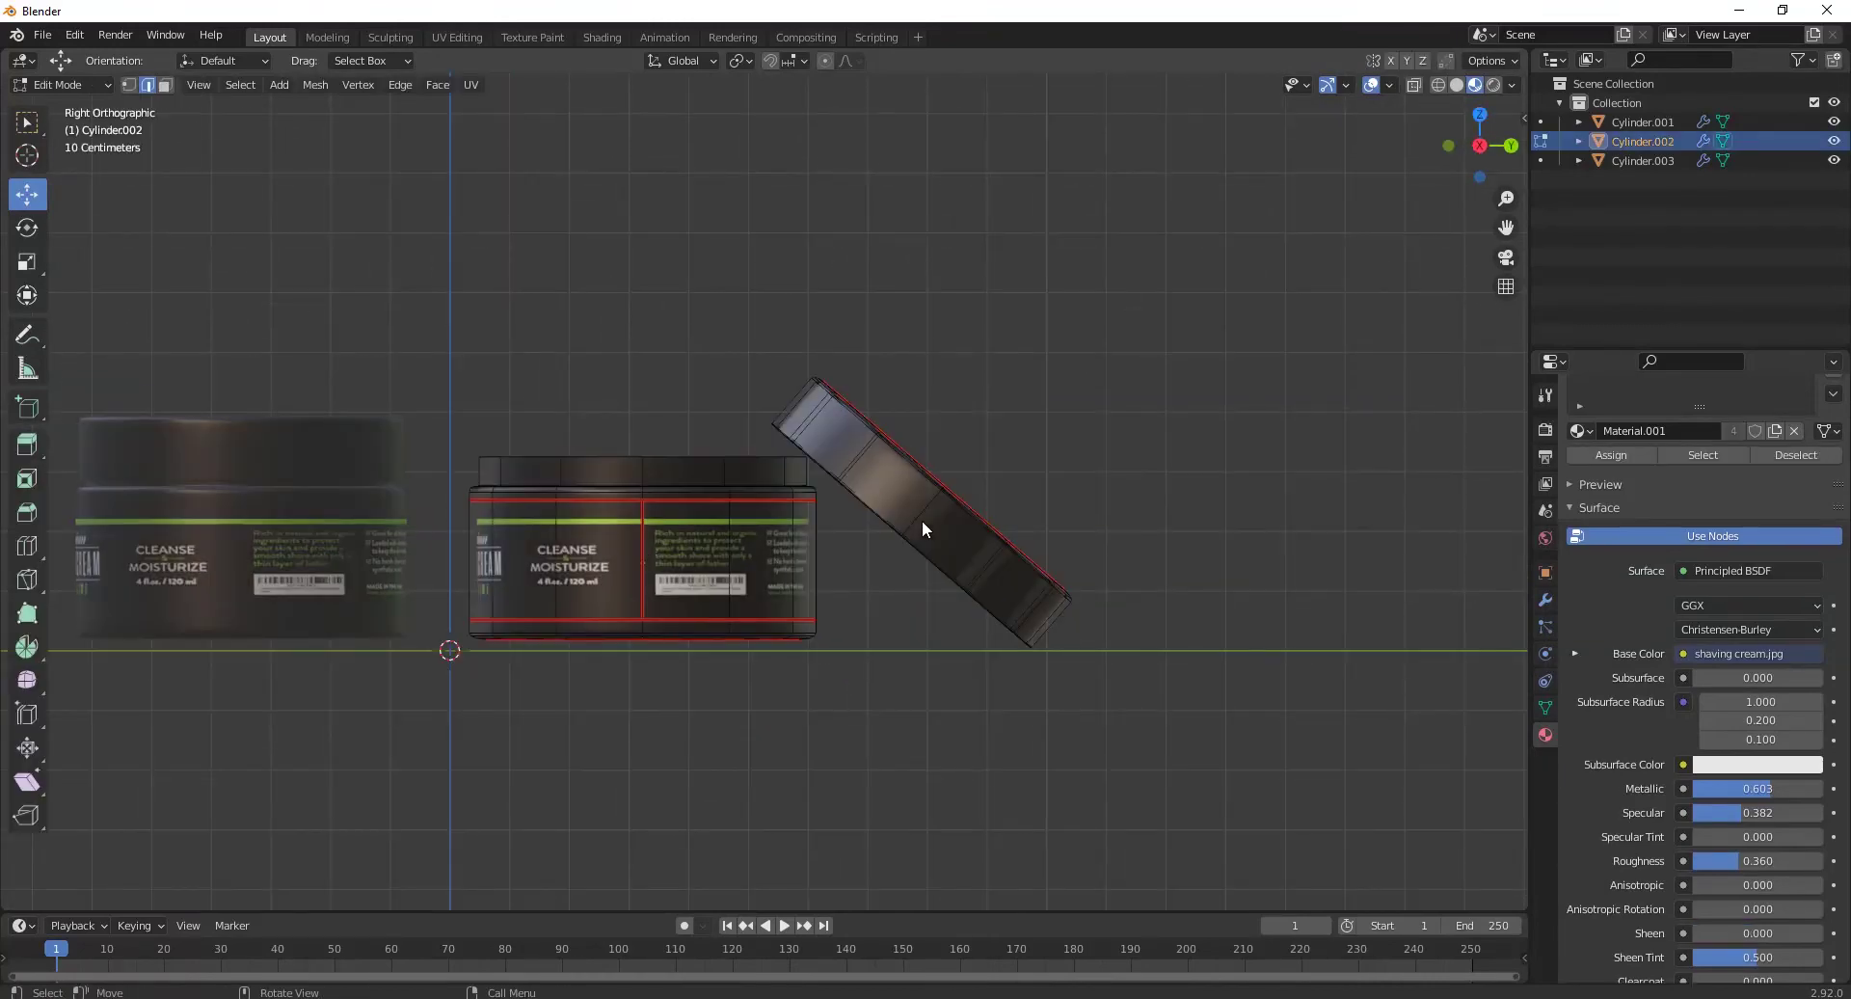
key(l)
key(g)
key(y)
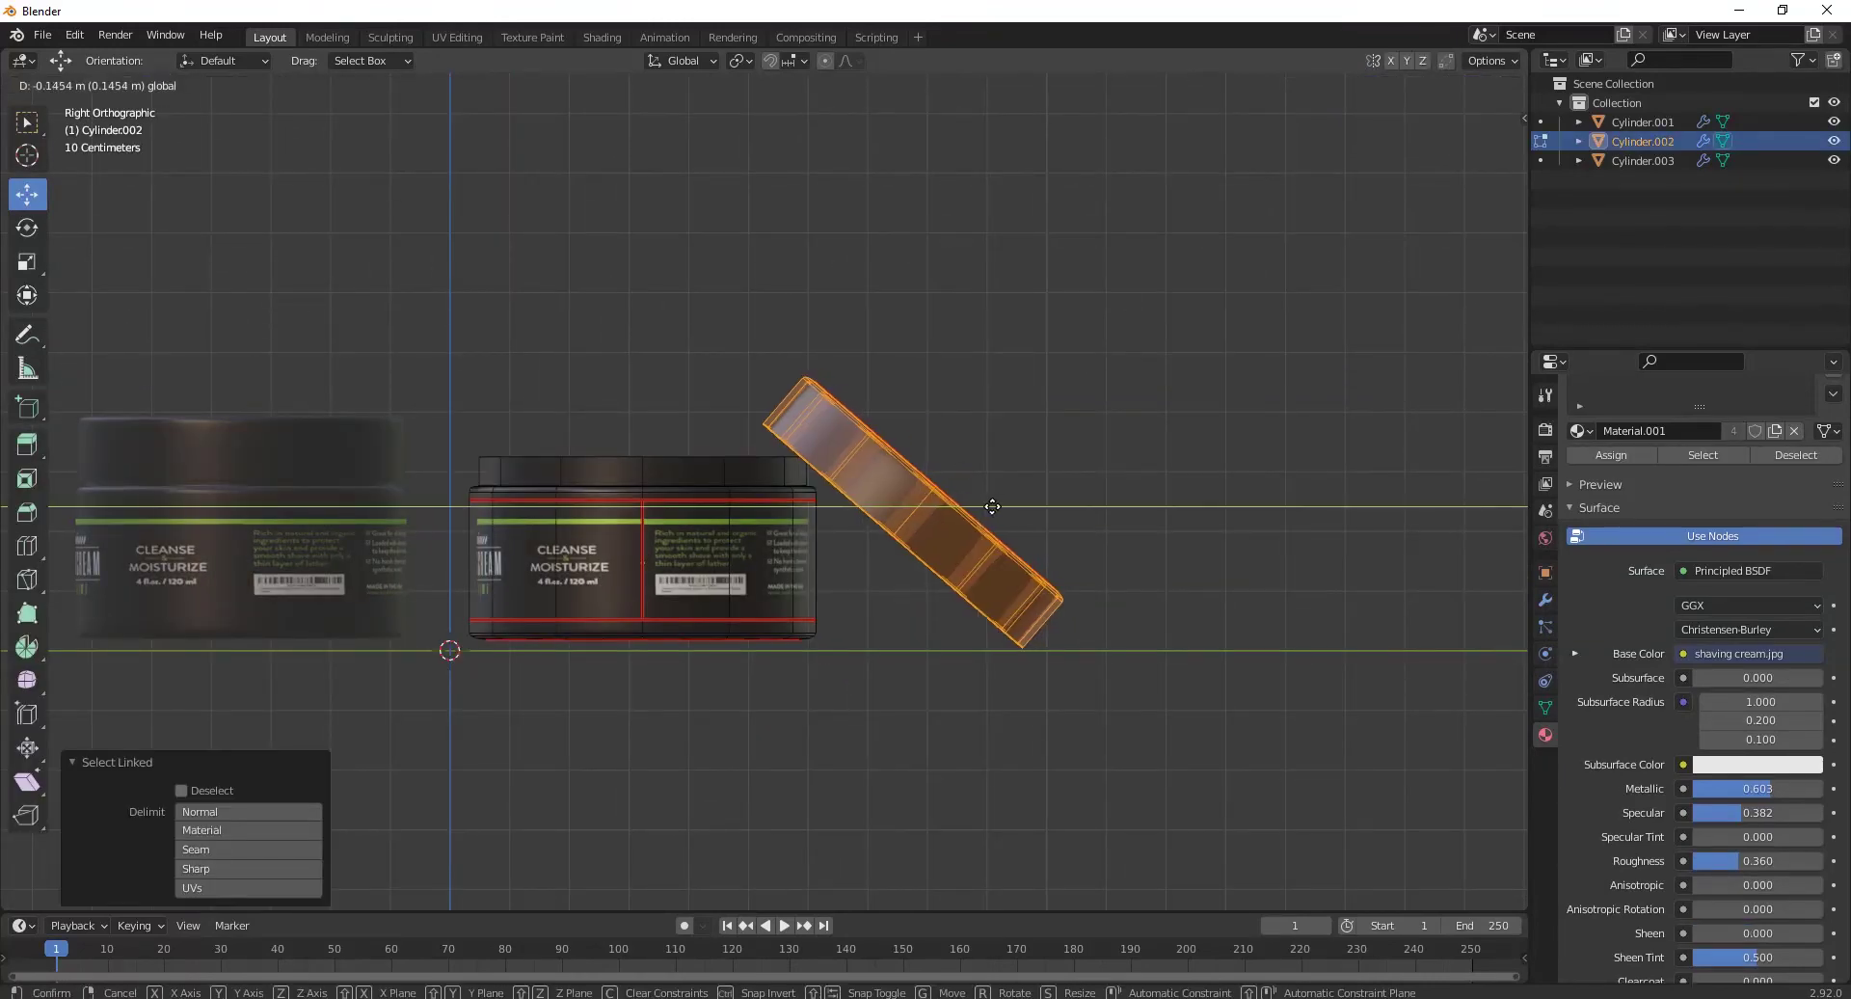
click(992, 506)
middle_drag(992, 506, 1056, 336)
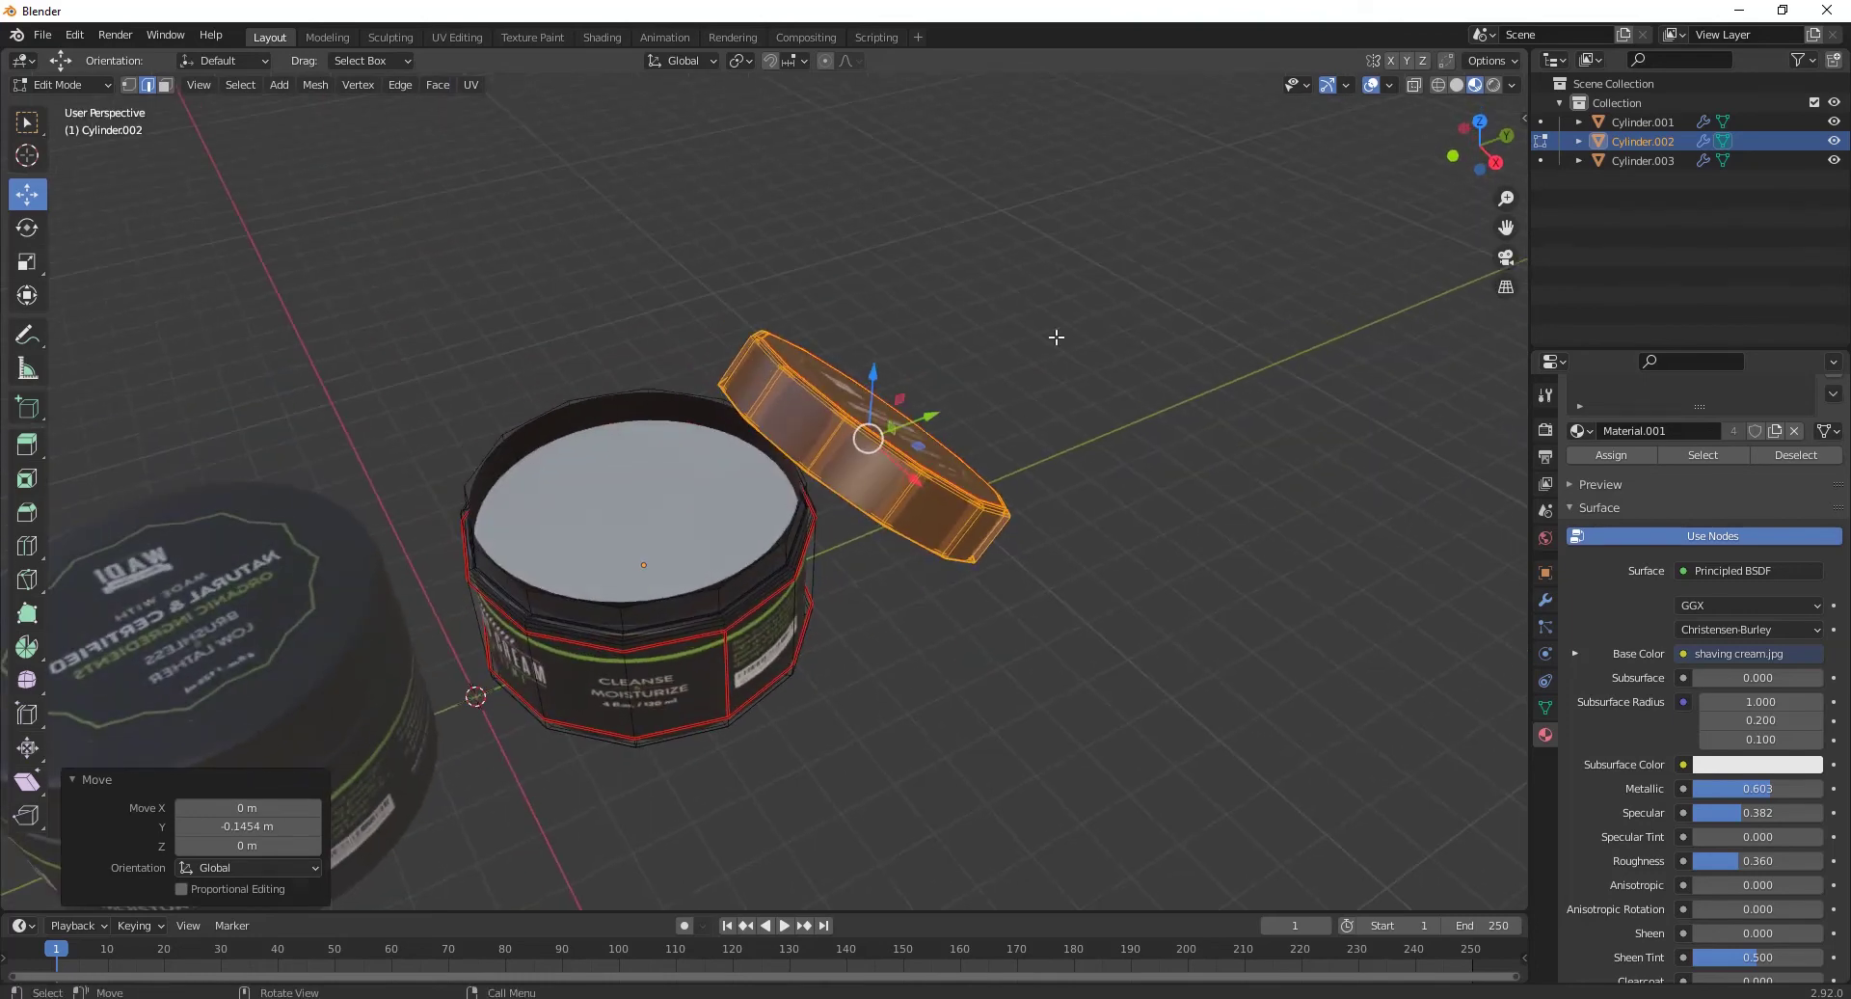
click(1057, 336)
scroll(797, 653, down, 3)
middle_drag(797, 653, 778, 633)
key(Tab)
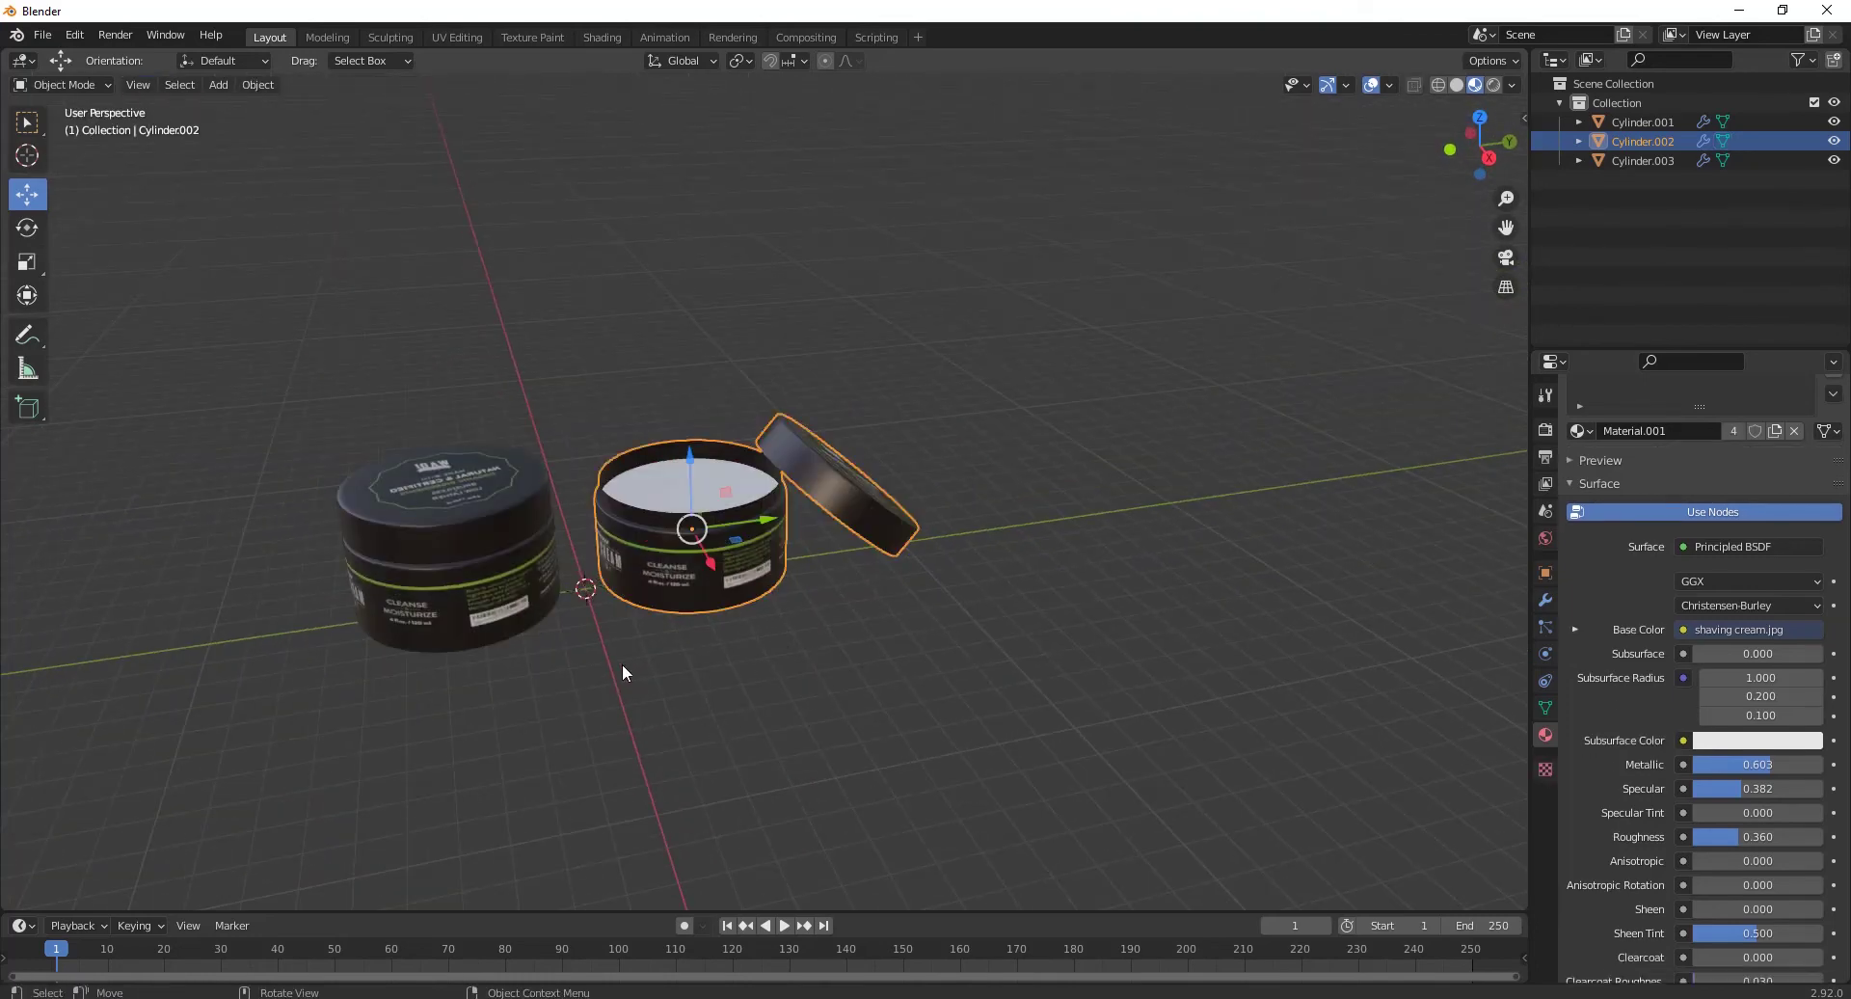
Step: Select the left jar and rotate it toward the viewer
middle_drag(622, 663, 565, 590)
click(562, 619)
scroll(580, 579, up, 1)
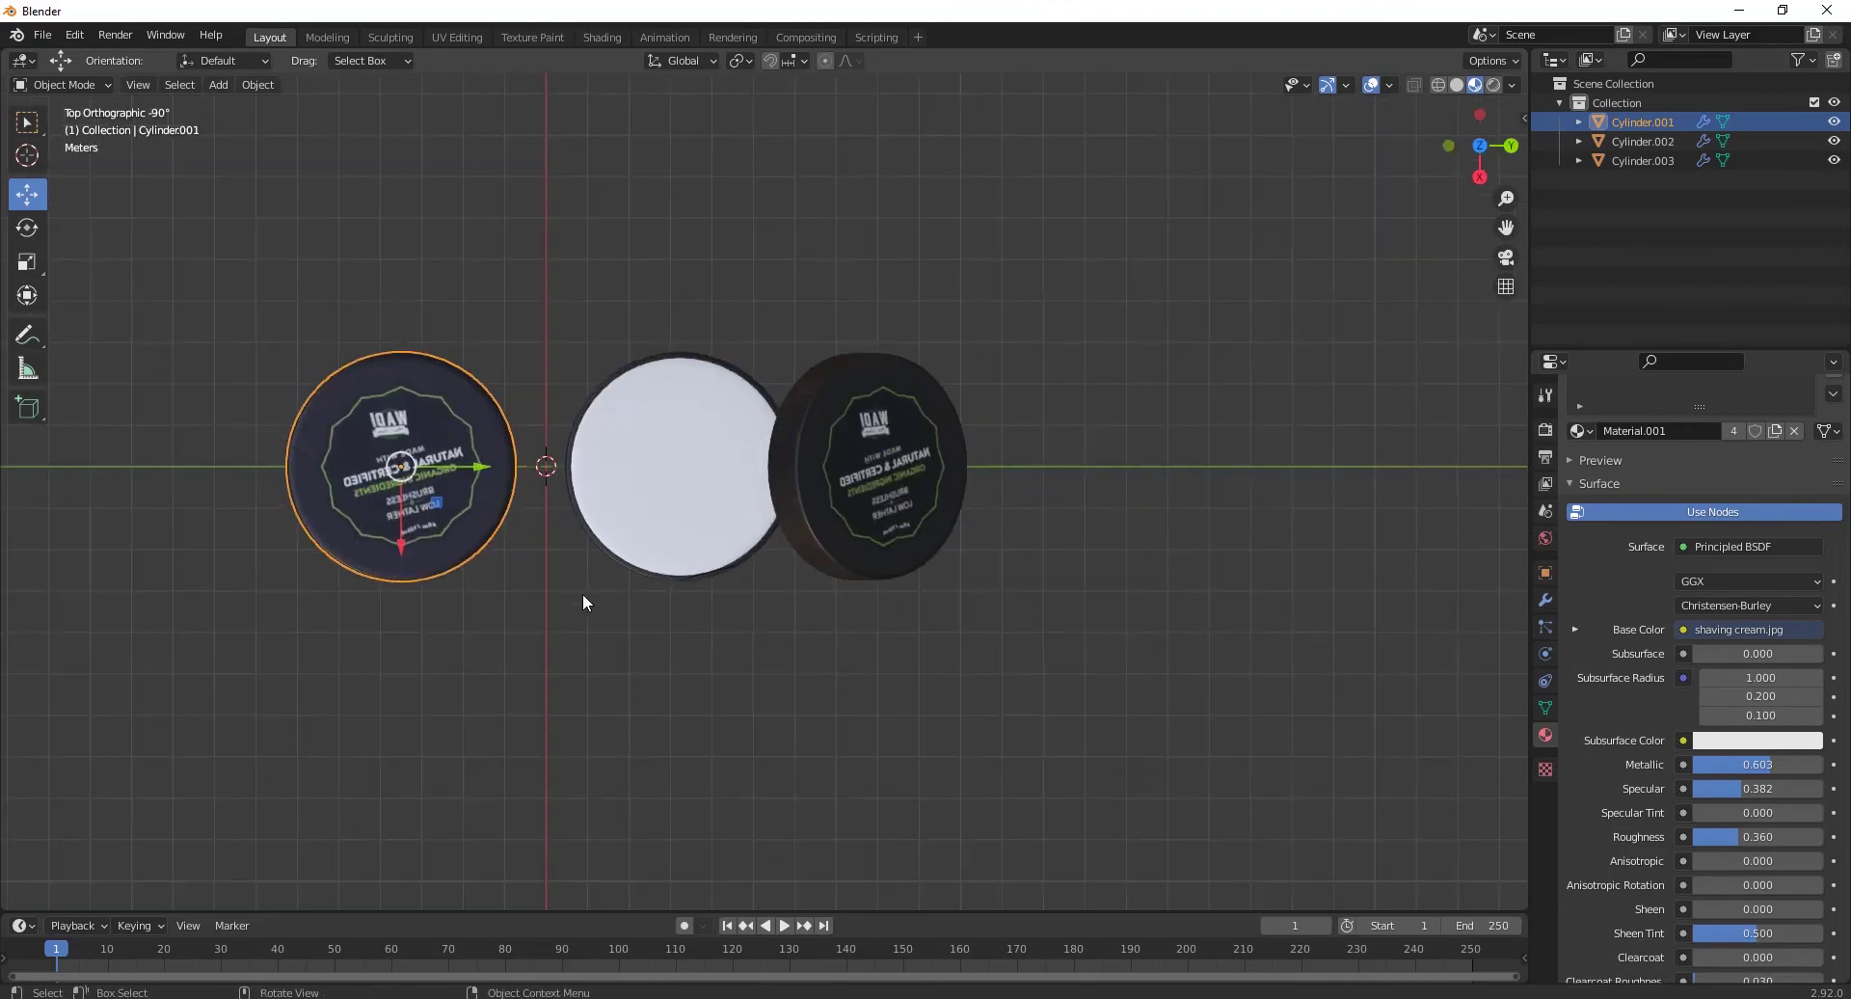
key(r)
click(372, 611)
middle_drag(372, 611, 520, 367)
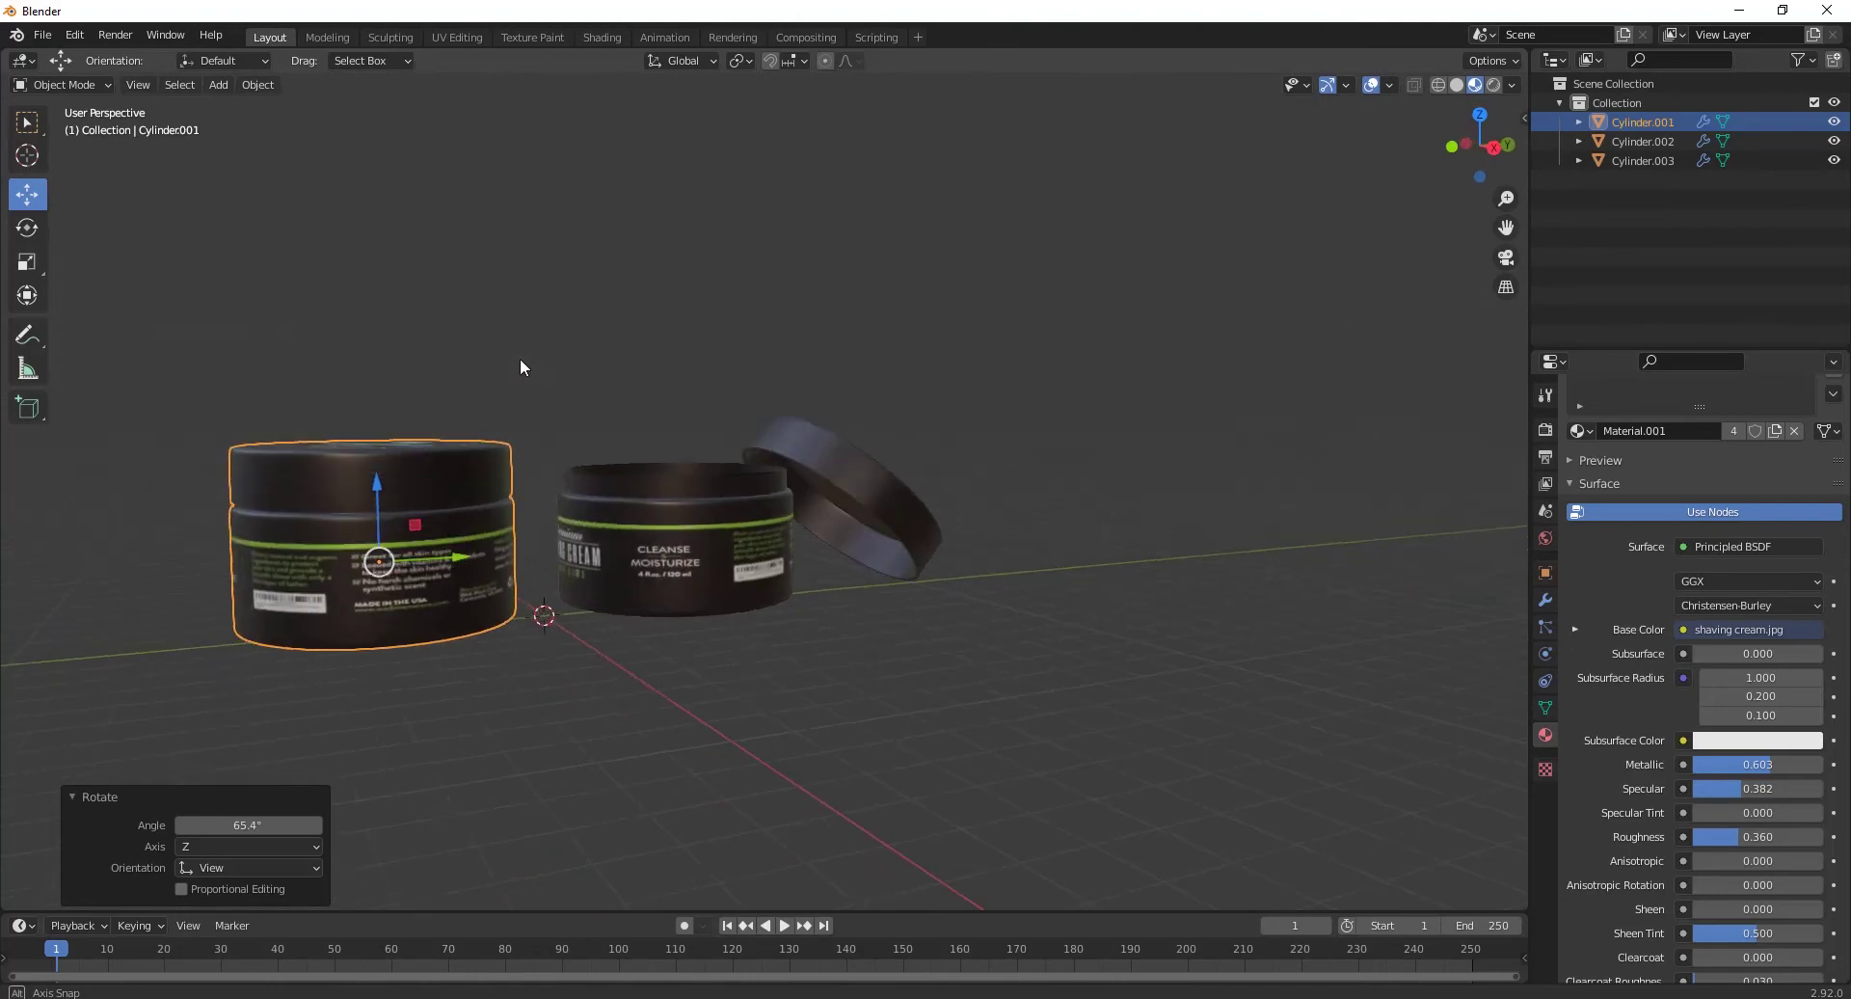
Step: Finish turning the left jar's WADI label to face front and raise Roughness to 0.706
click(657, 545)
click(312, 546)
alt+middle_drag(313, 546, 348, 605)
key(r)
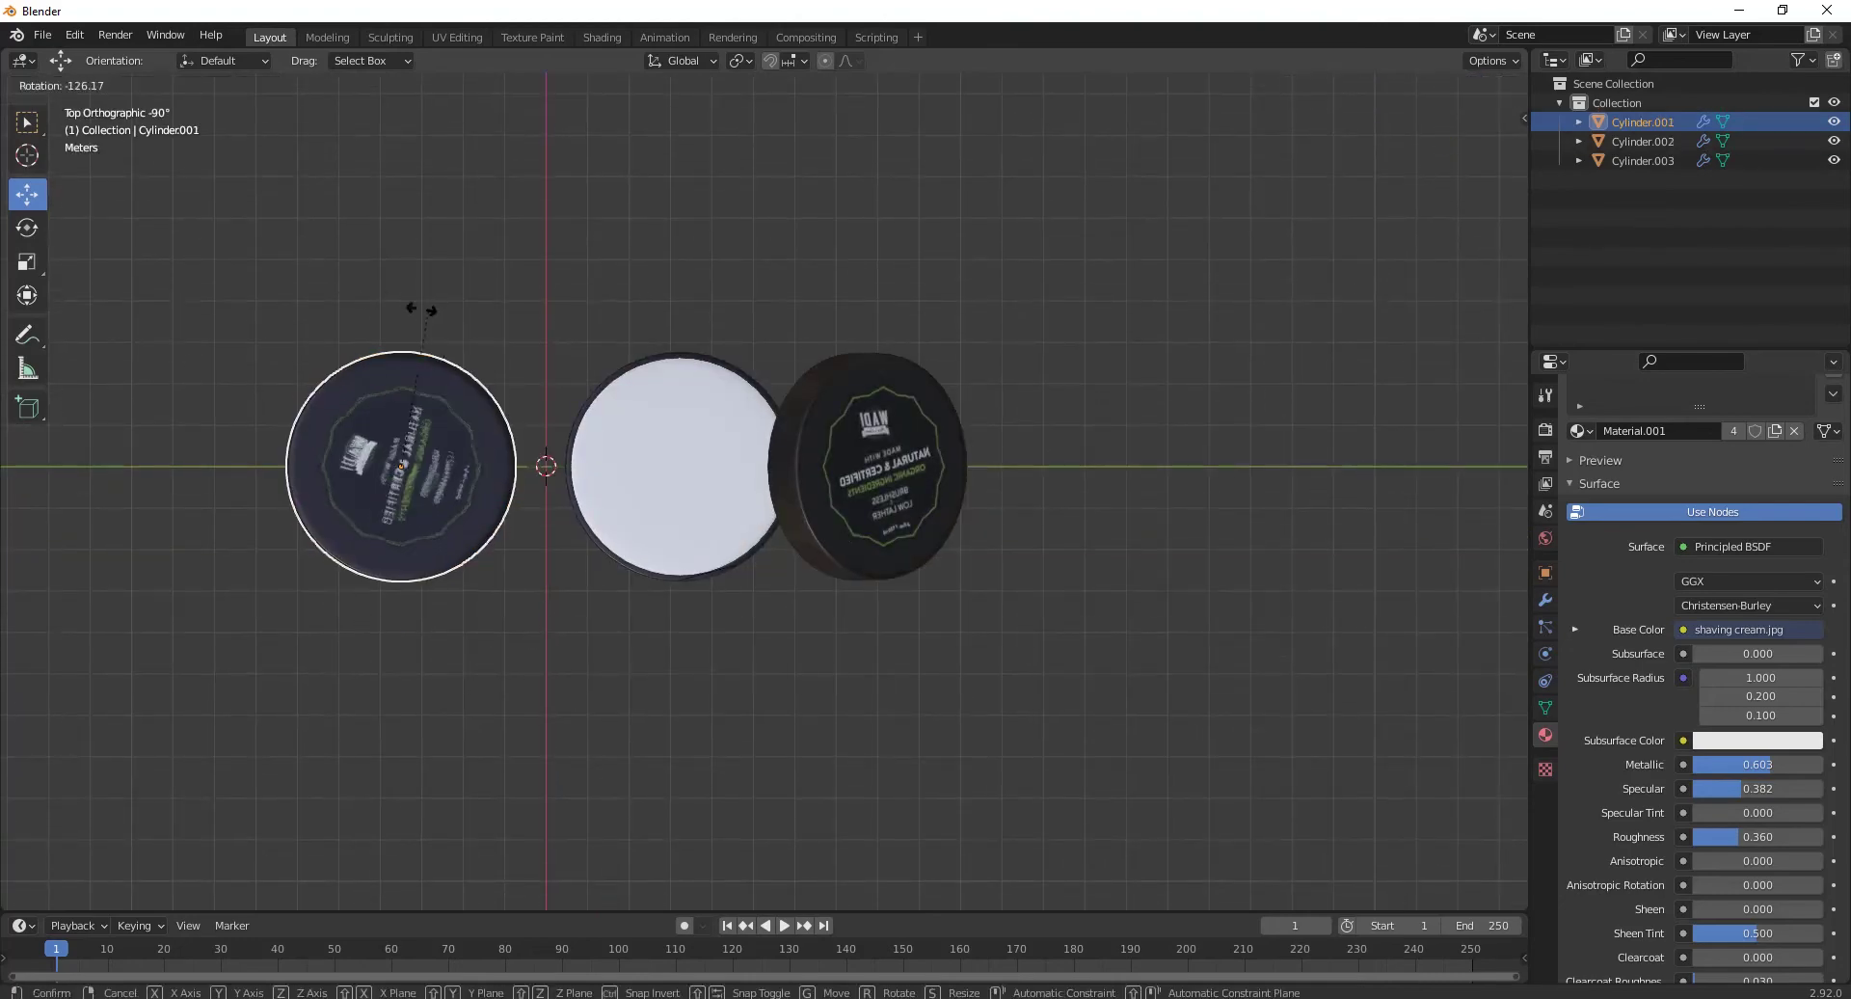
click(206, 412)
middle_drag(457, 559, 511, 686)
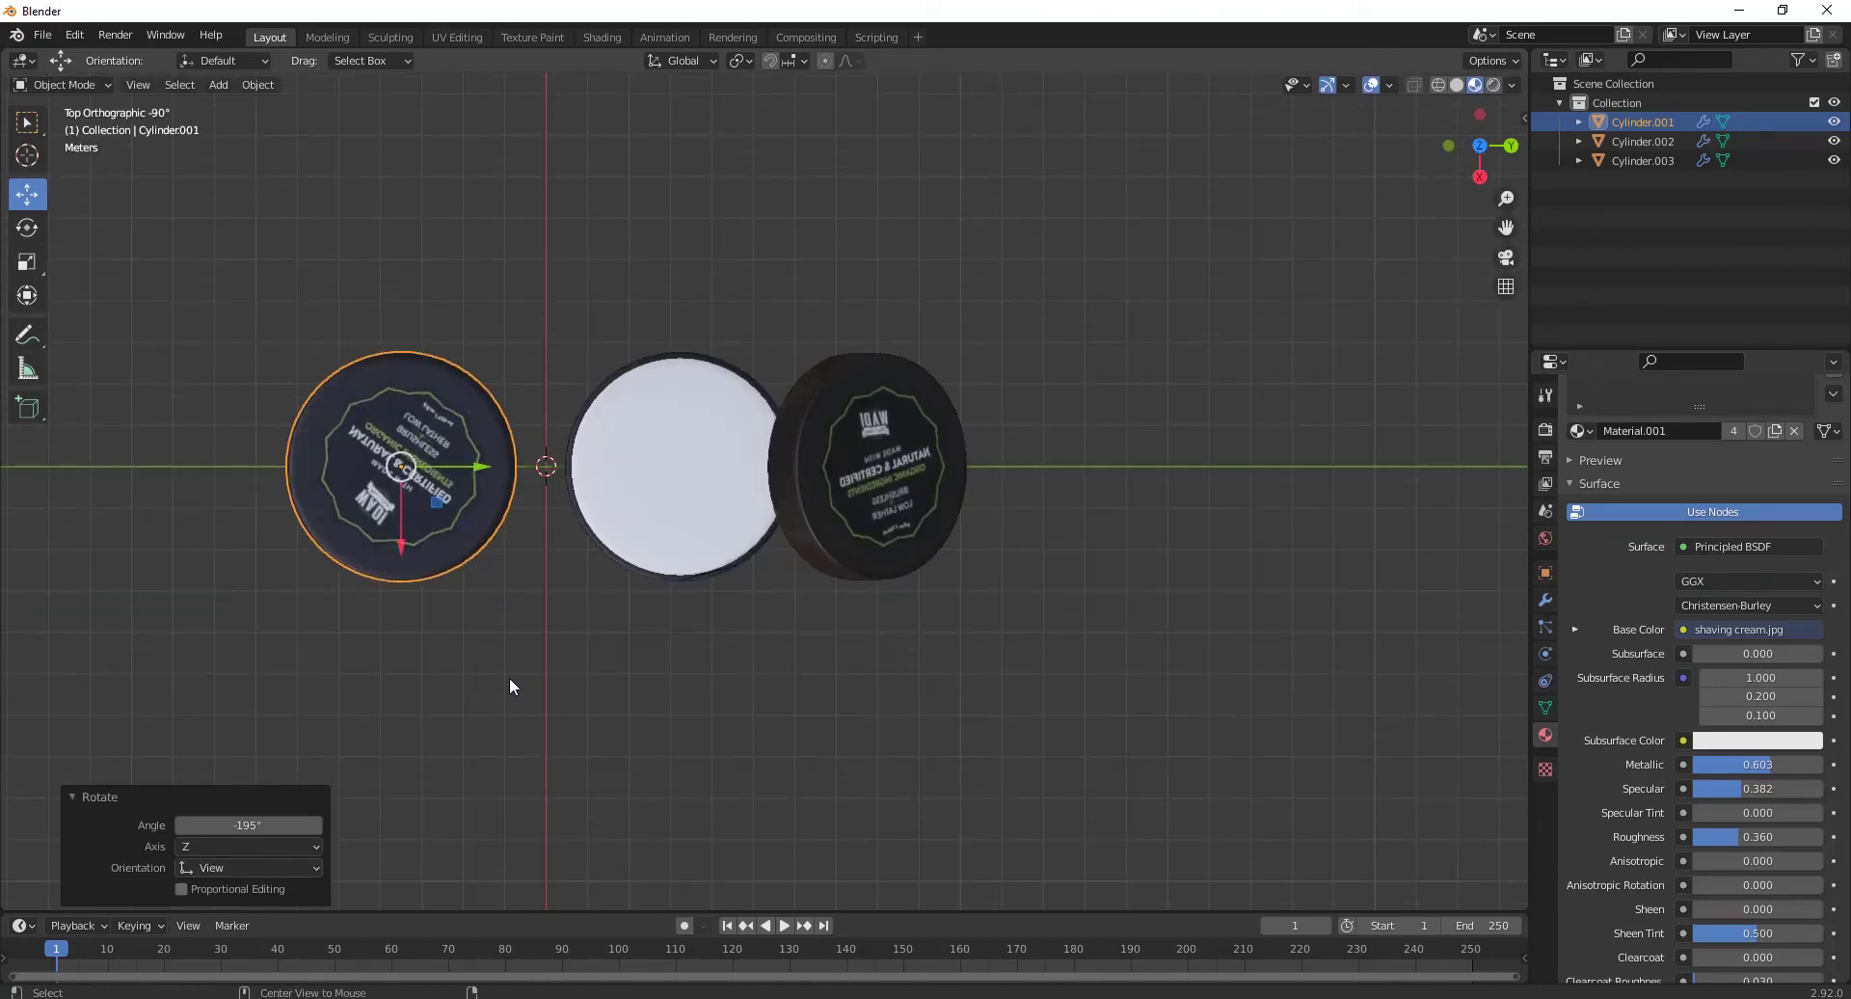
key(r)
click(467, 604)
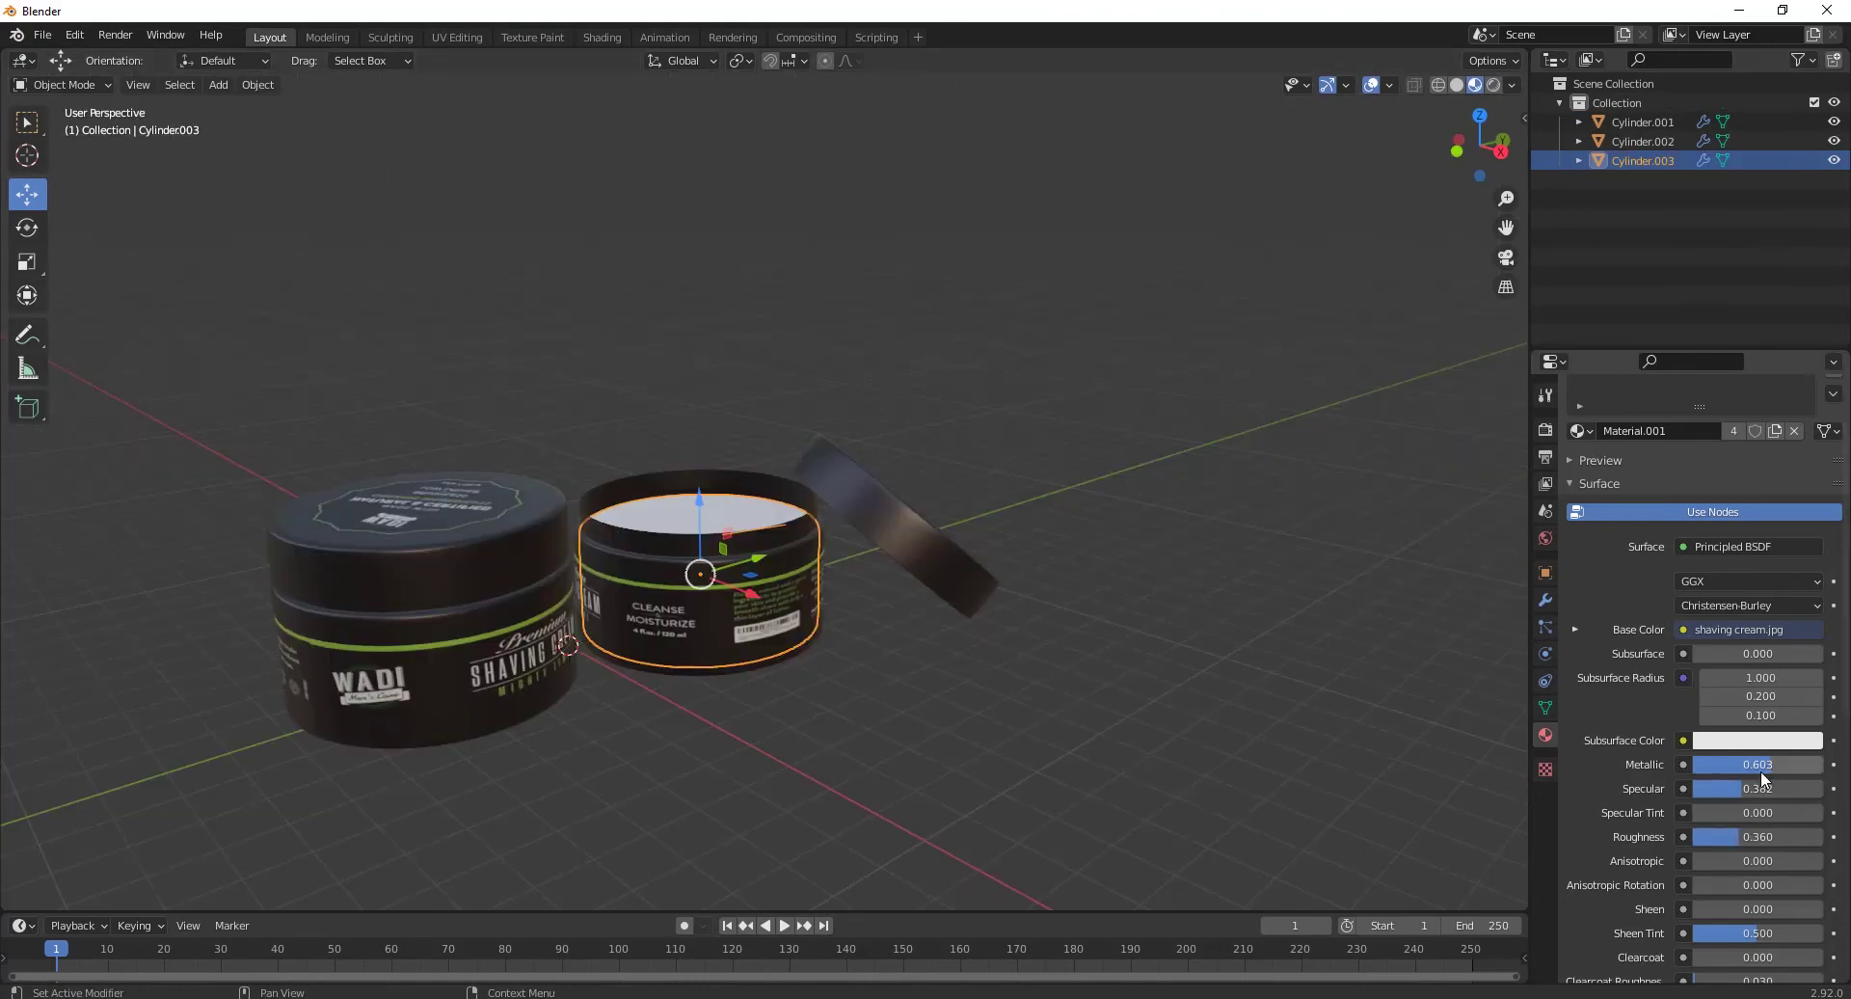
drag(1725, 834, 1745, 835)
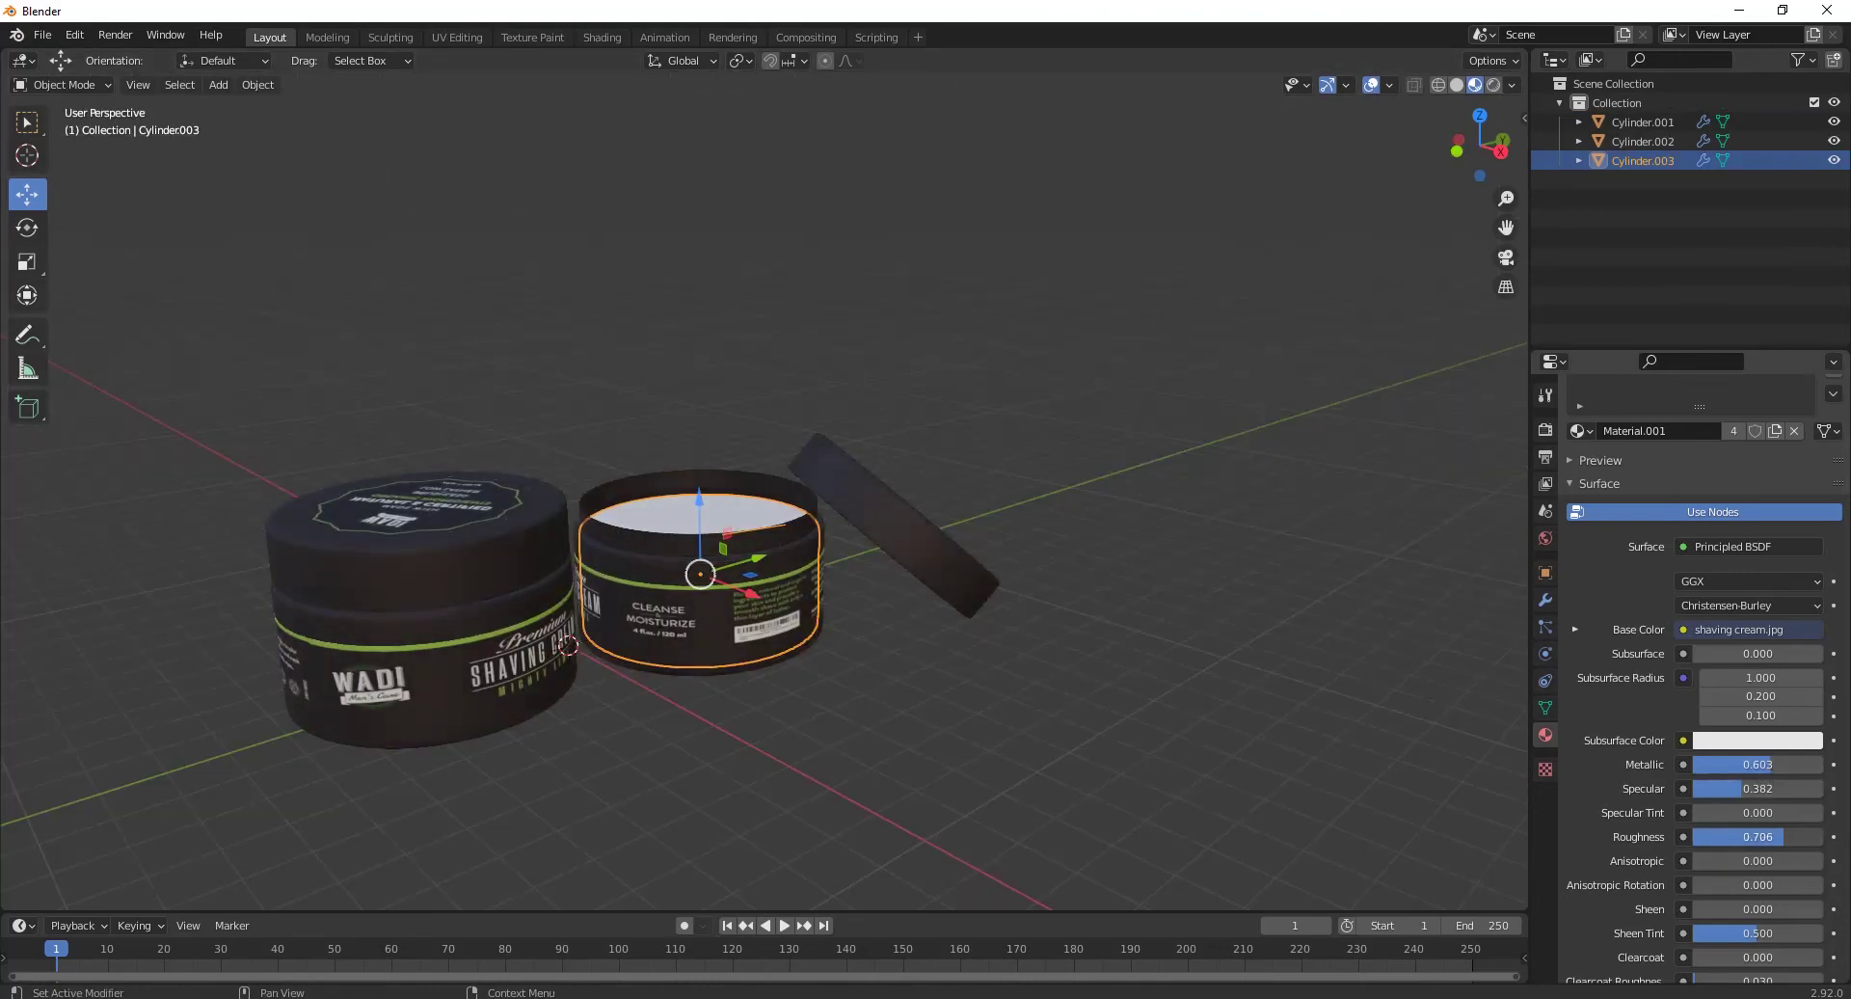
Step: Undo the roughness change and give Cylinder.003 a new material slot with Material.002
key(ctrl+z)
click(747, 524)
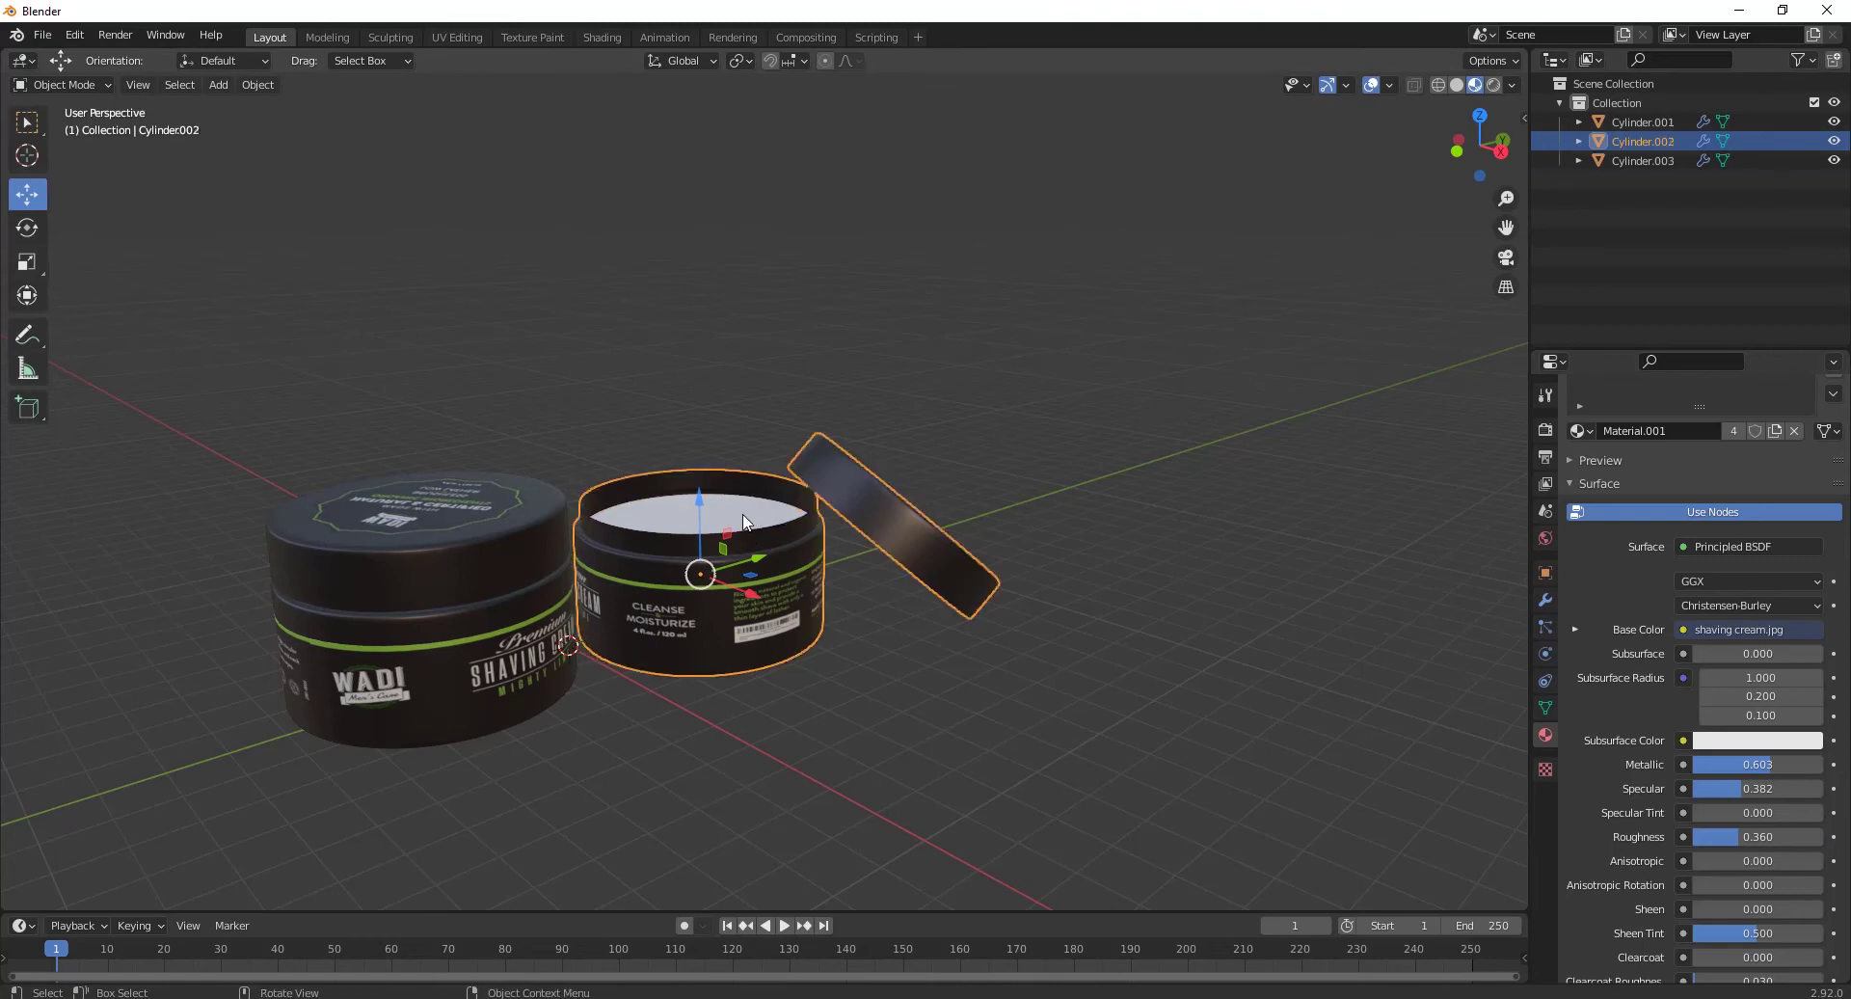
click(747, 523)
scroll(1722, 455, up, 2)
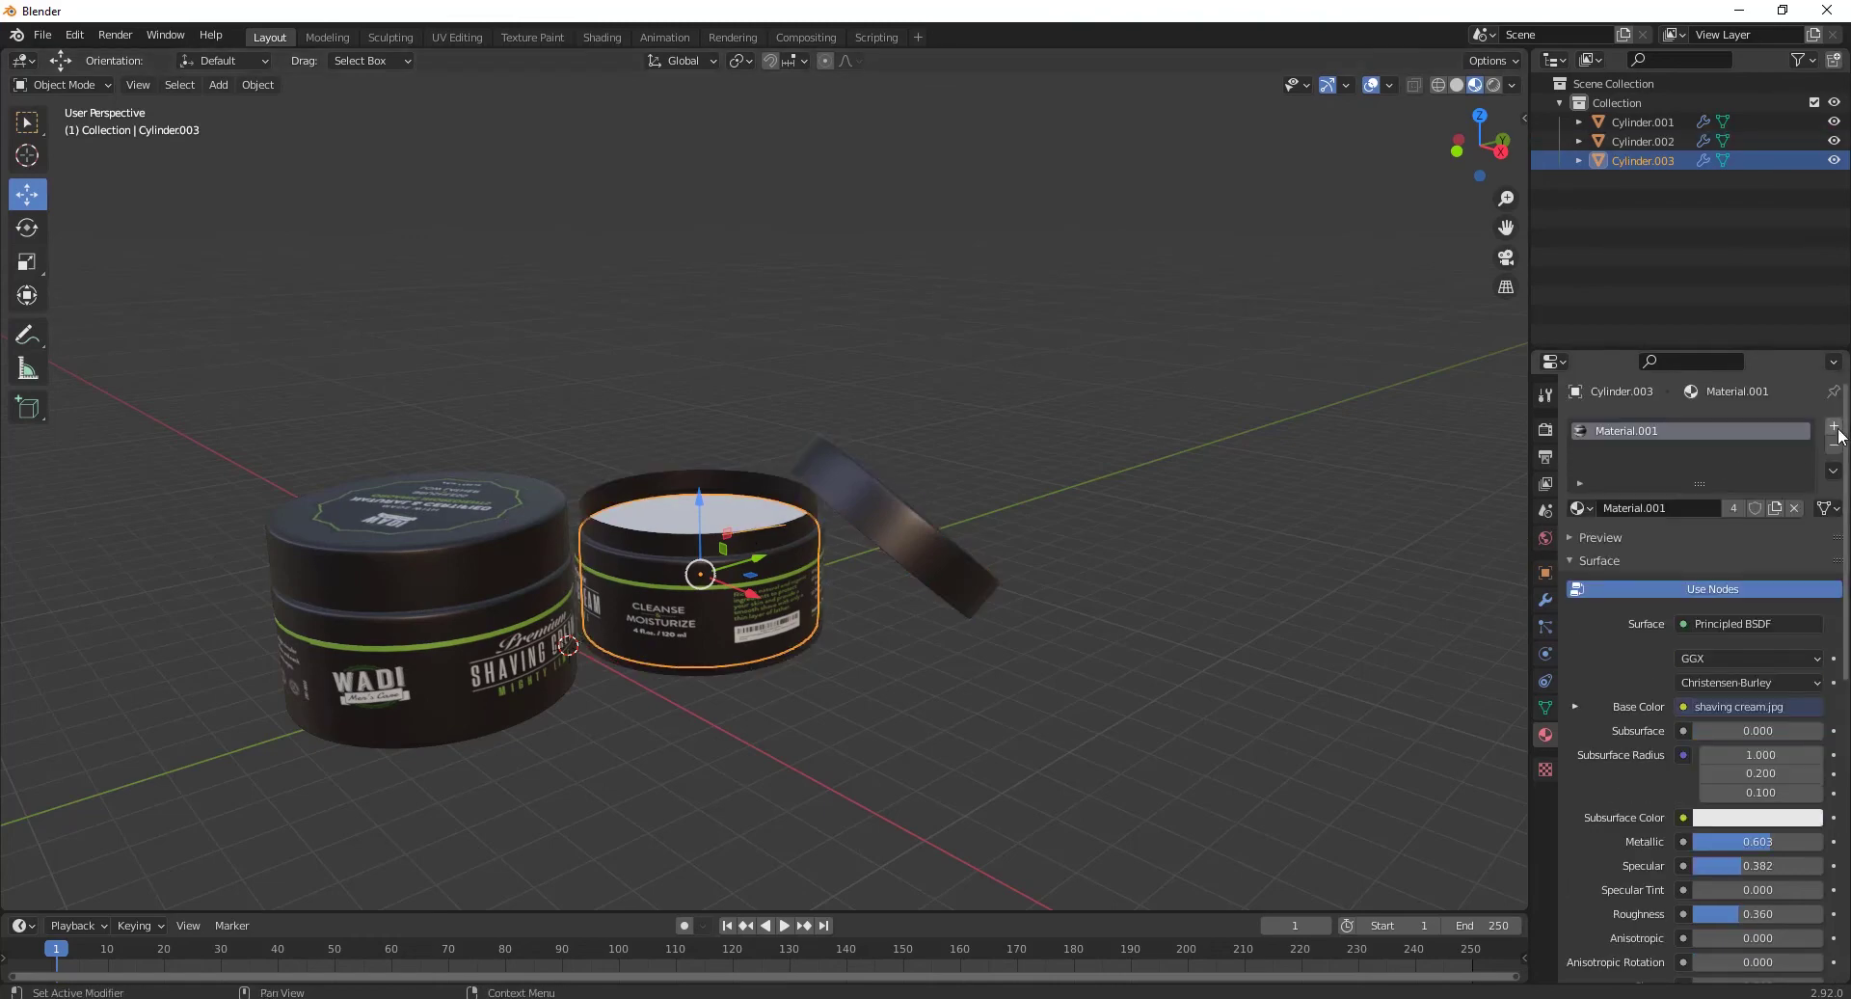
click(1835, 430)
click(1708, 545)
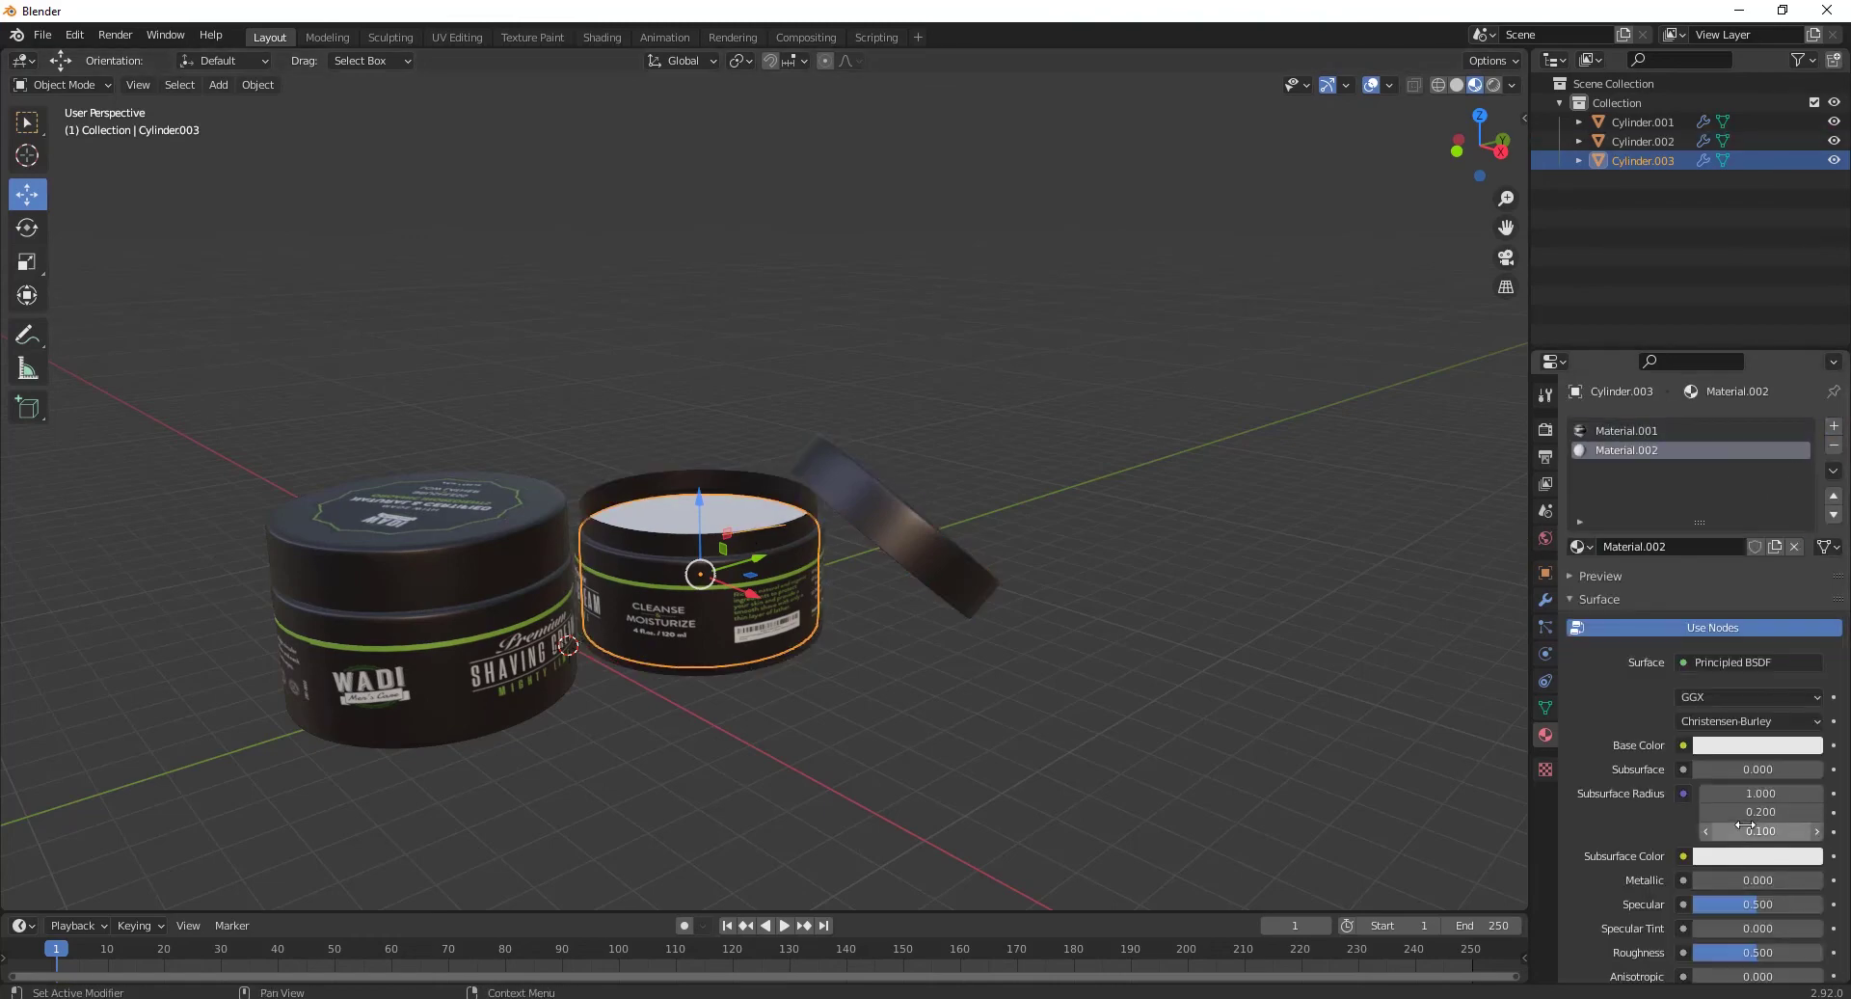
Step: Give Material.002 a pink base colour and select the whole mesh in Edit Mode
scroll(1735, 800, down, 2)
click(1756, 669)
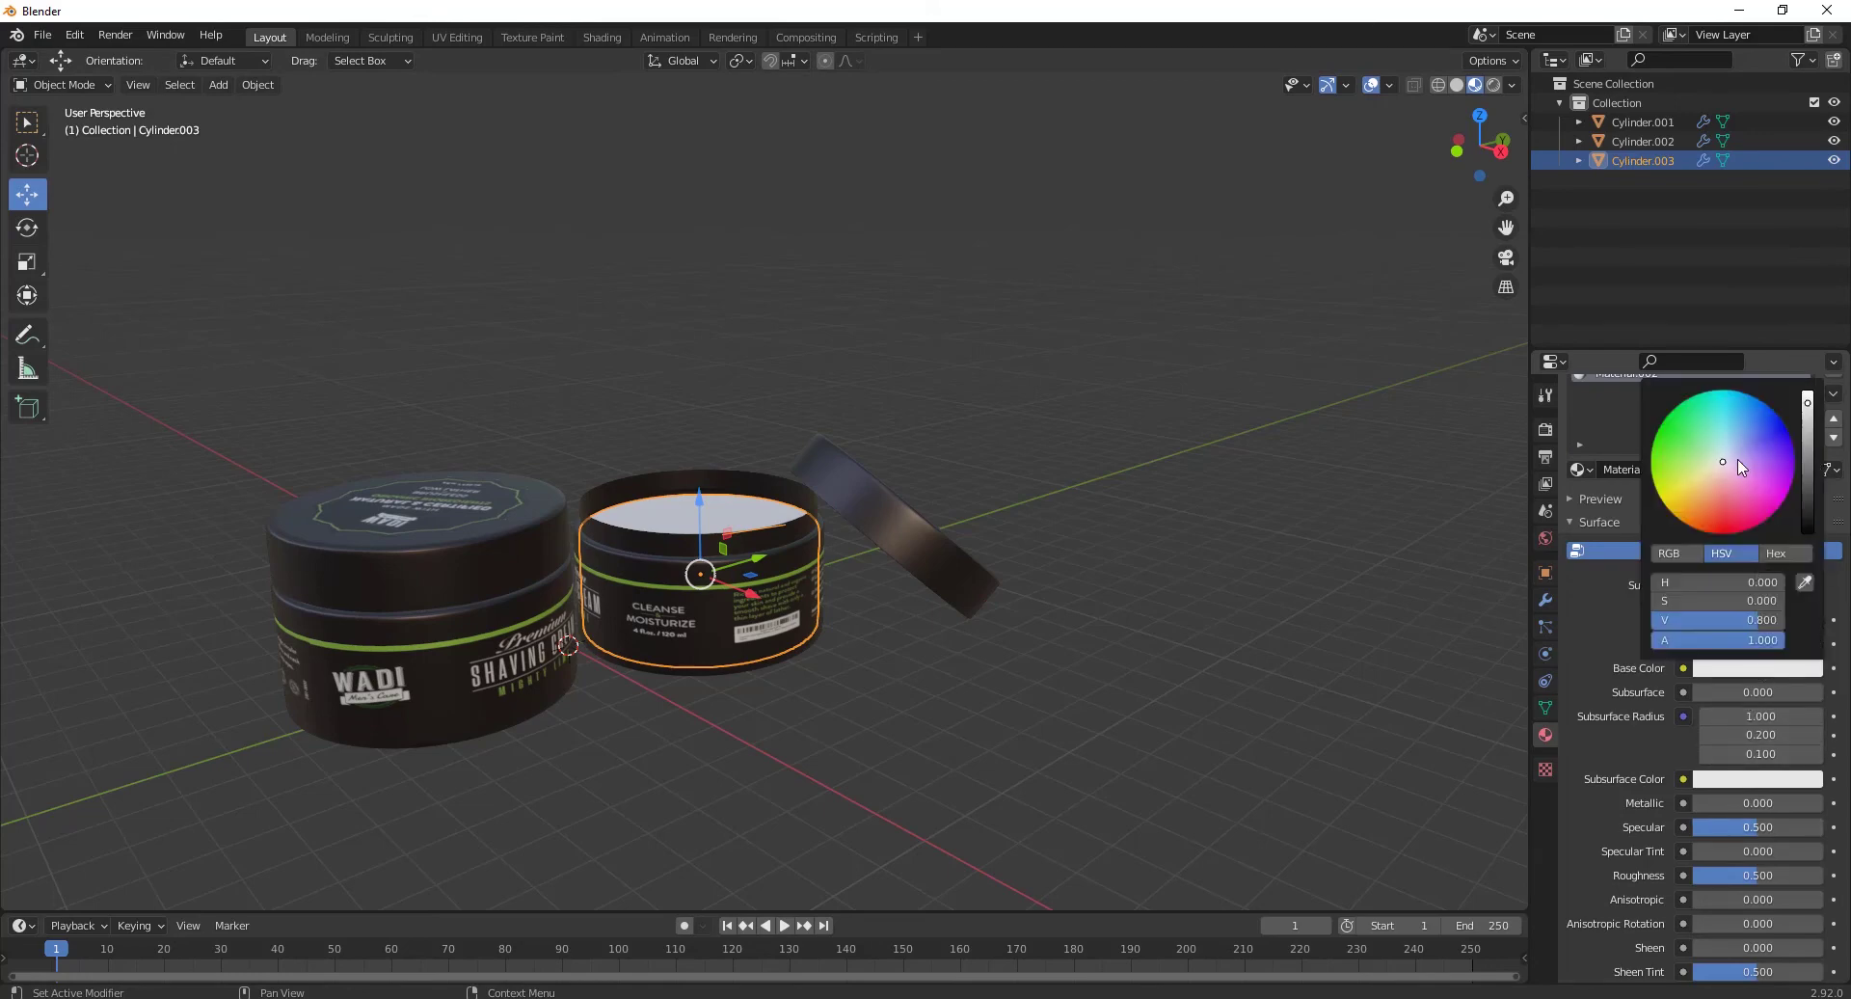
mouse_move(1741, 467)
mouse_down()
mouse_move(1717, 506)
mouse_move(1712, 485)
mouse_move(1762, 494)
mouse_up()
key(Tab)
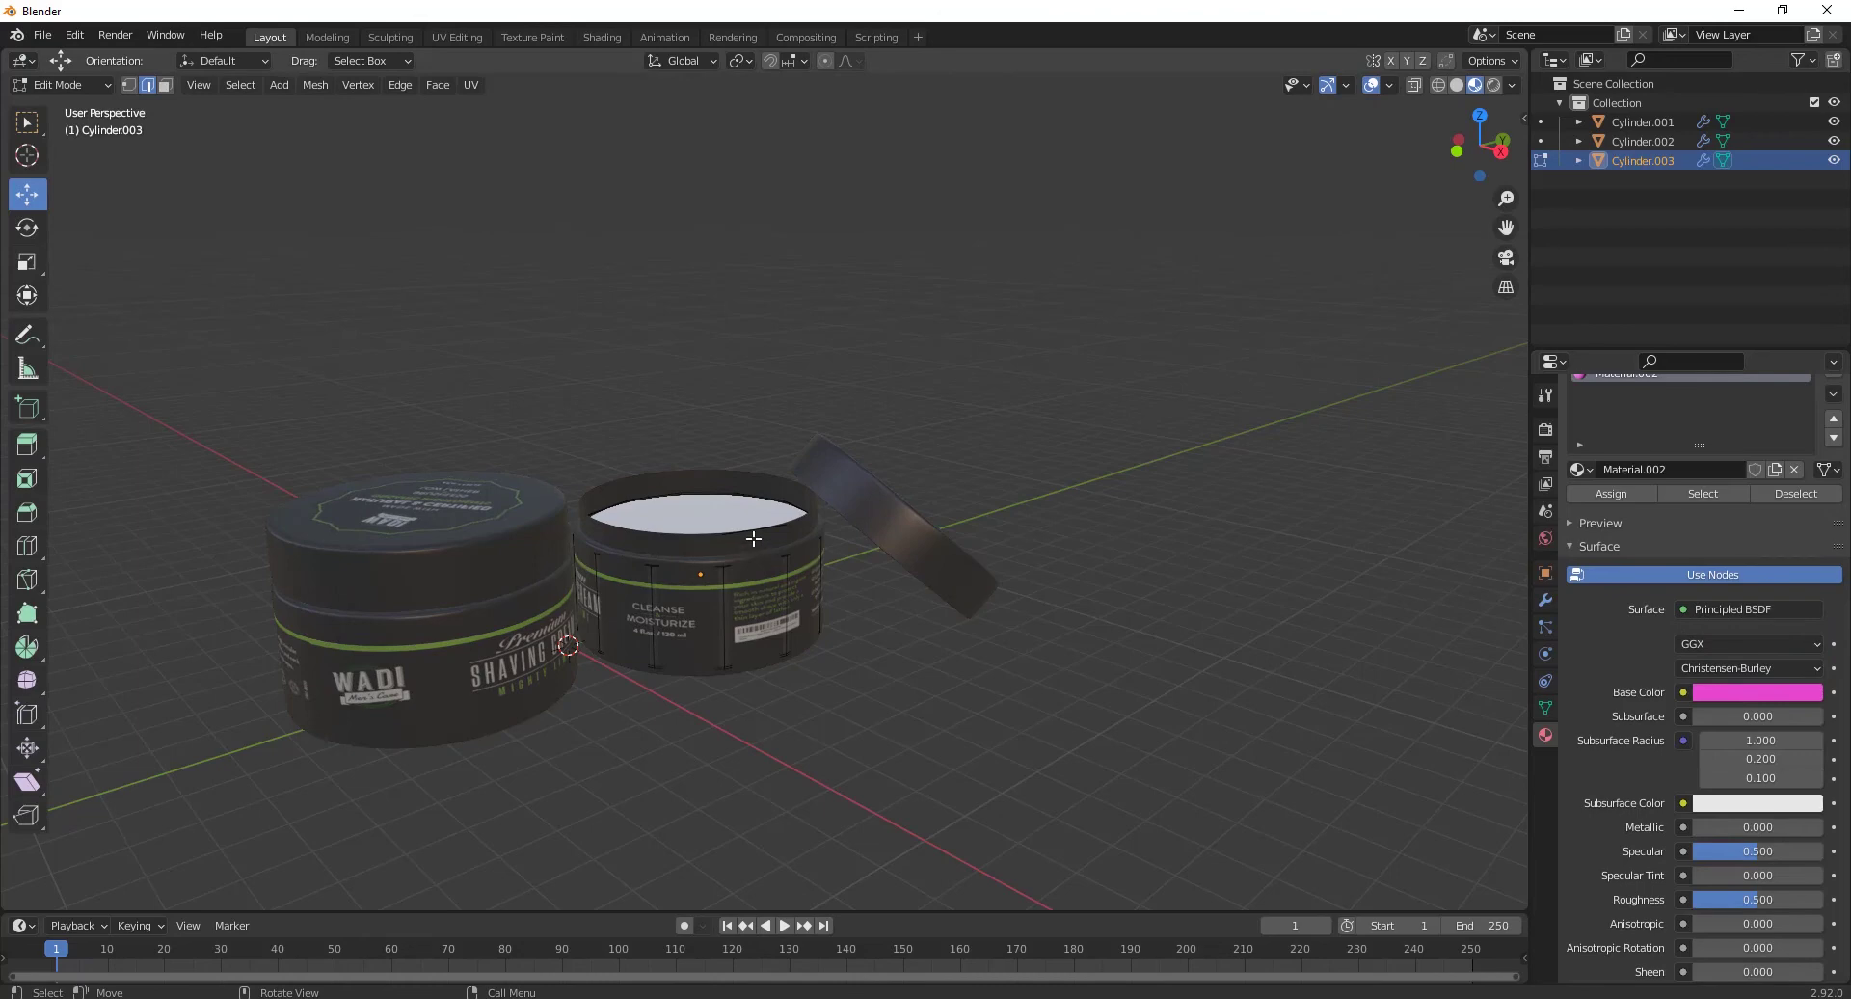
key(a)
scroll(1704, 453, up, 1)
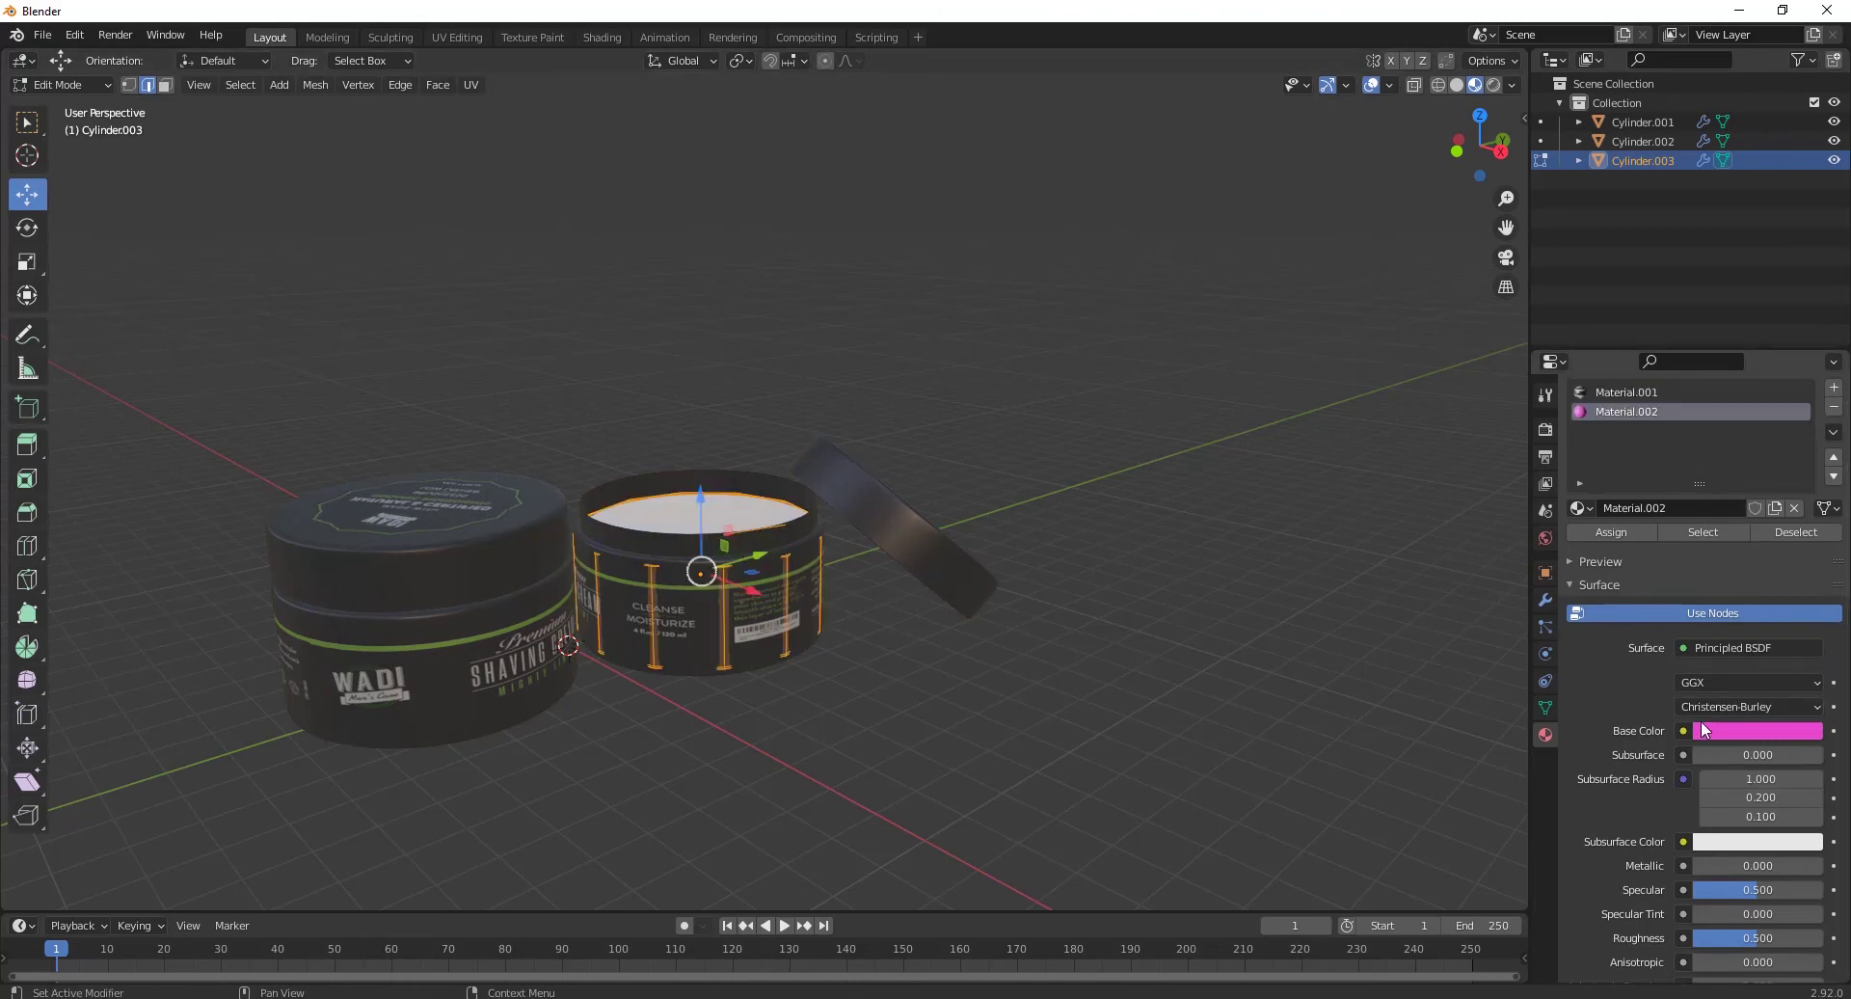
click(1699, 738)
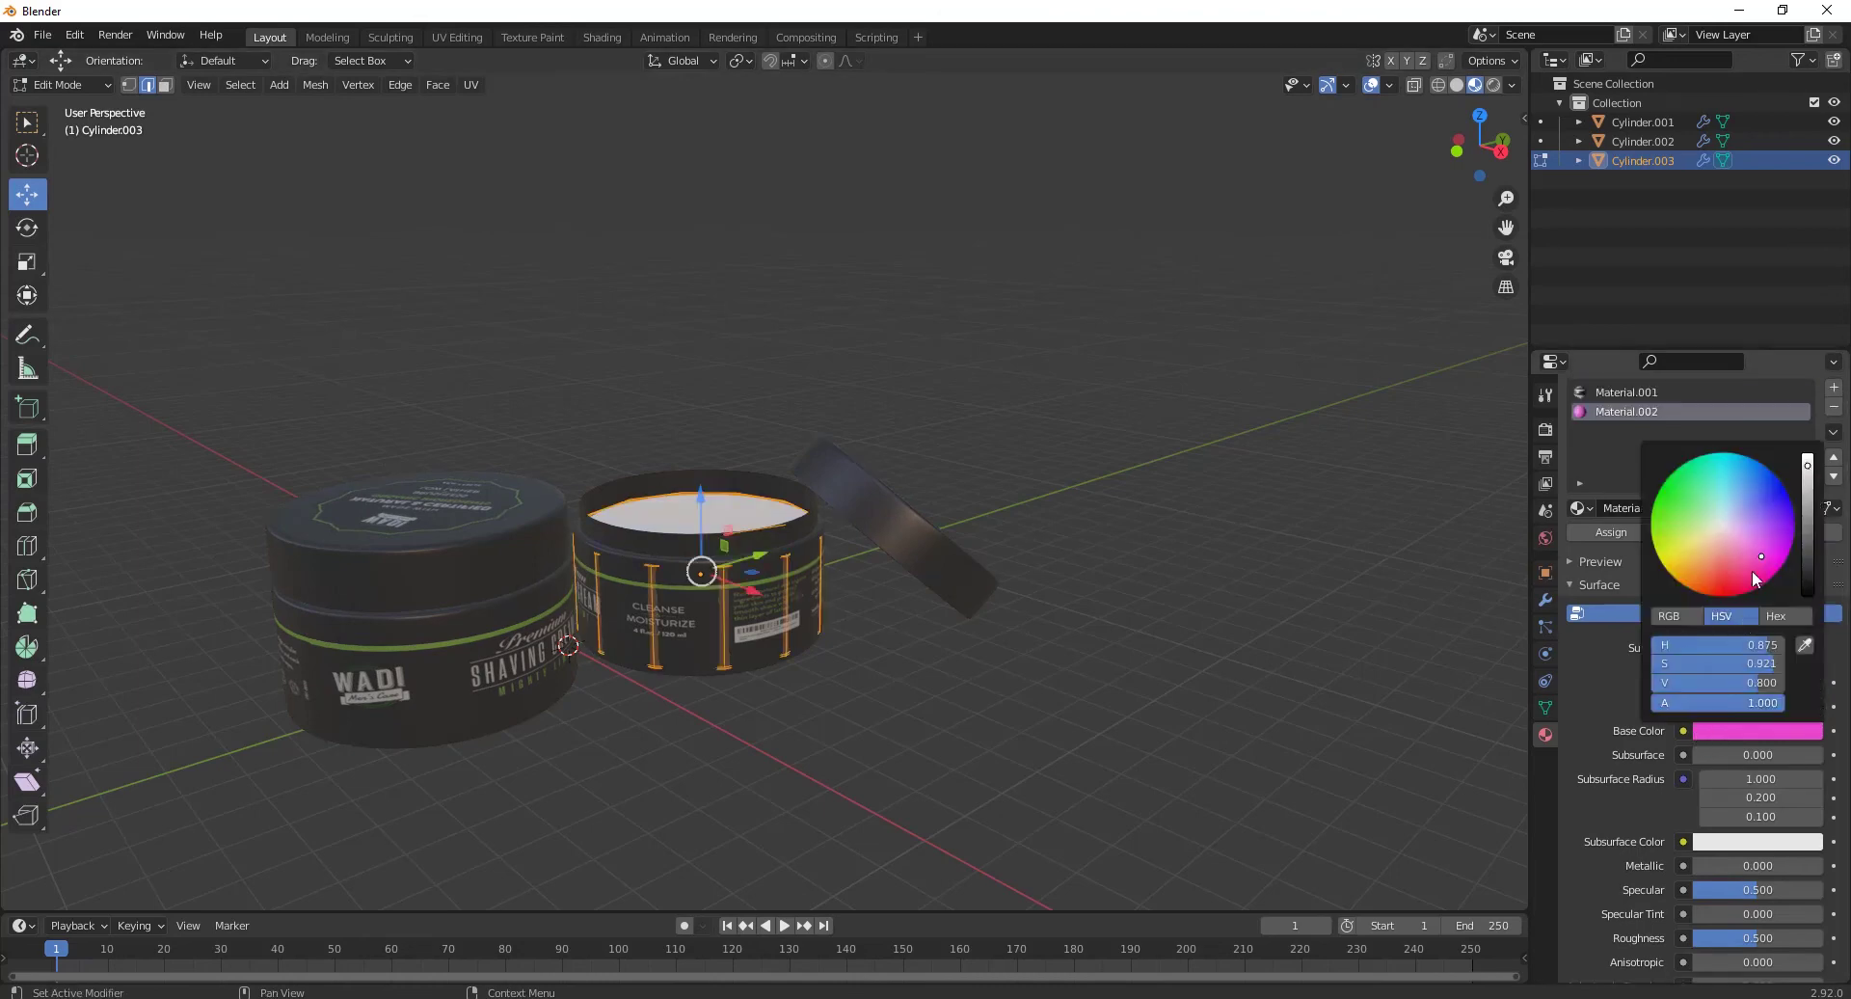
drag(1750, 570, 1726, 564)
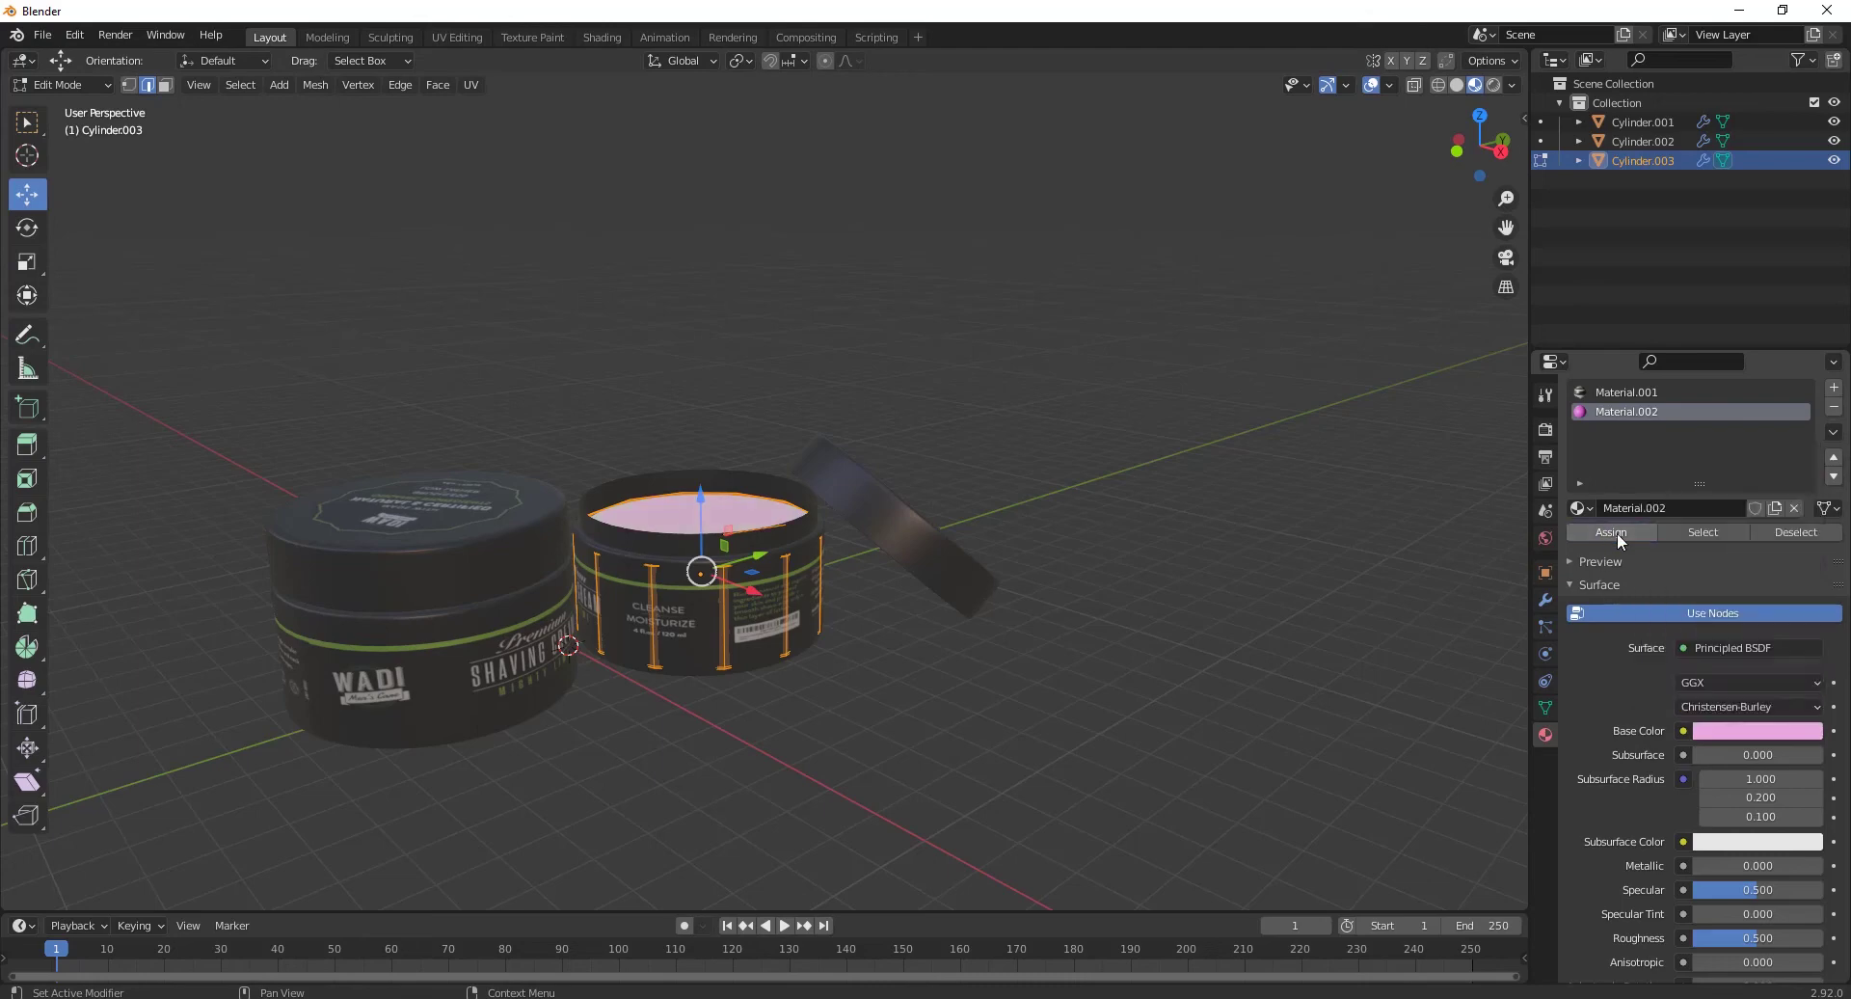
Step: Adjust the base colour to pale peach and return to Object Mode
middle_drag(698, 560, 686, 624)
scroll(687, 624, up, 2)
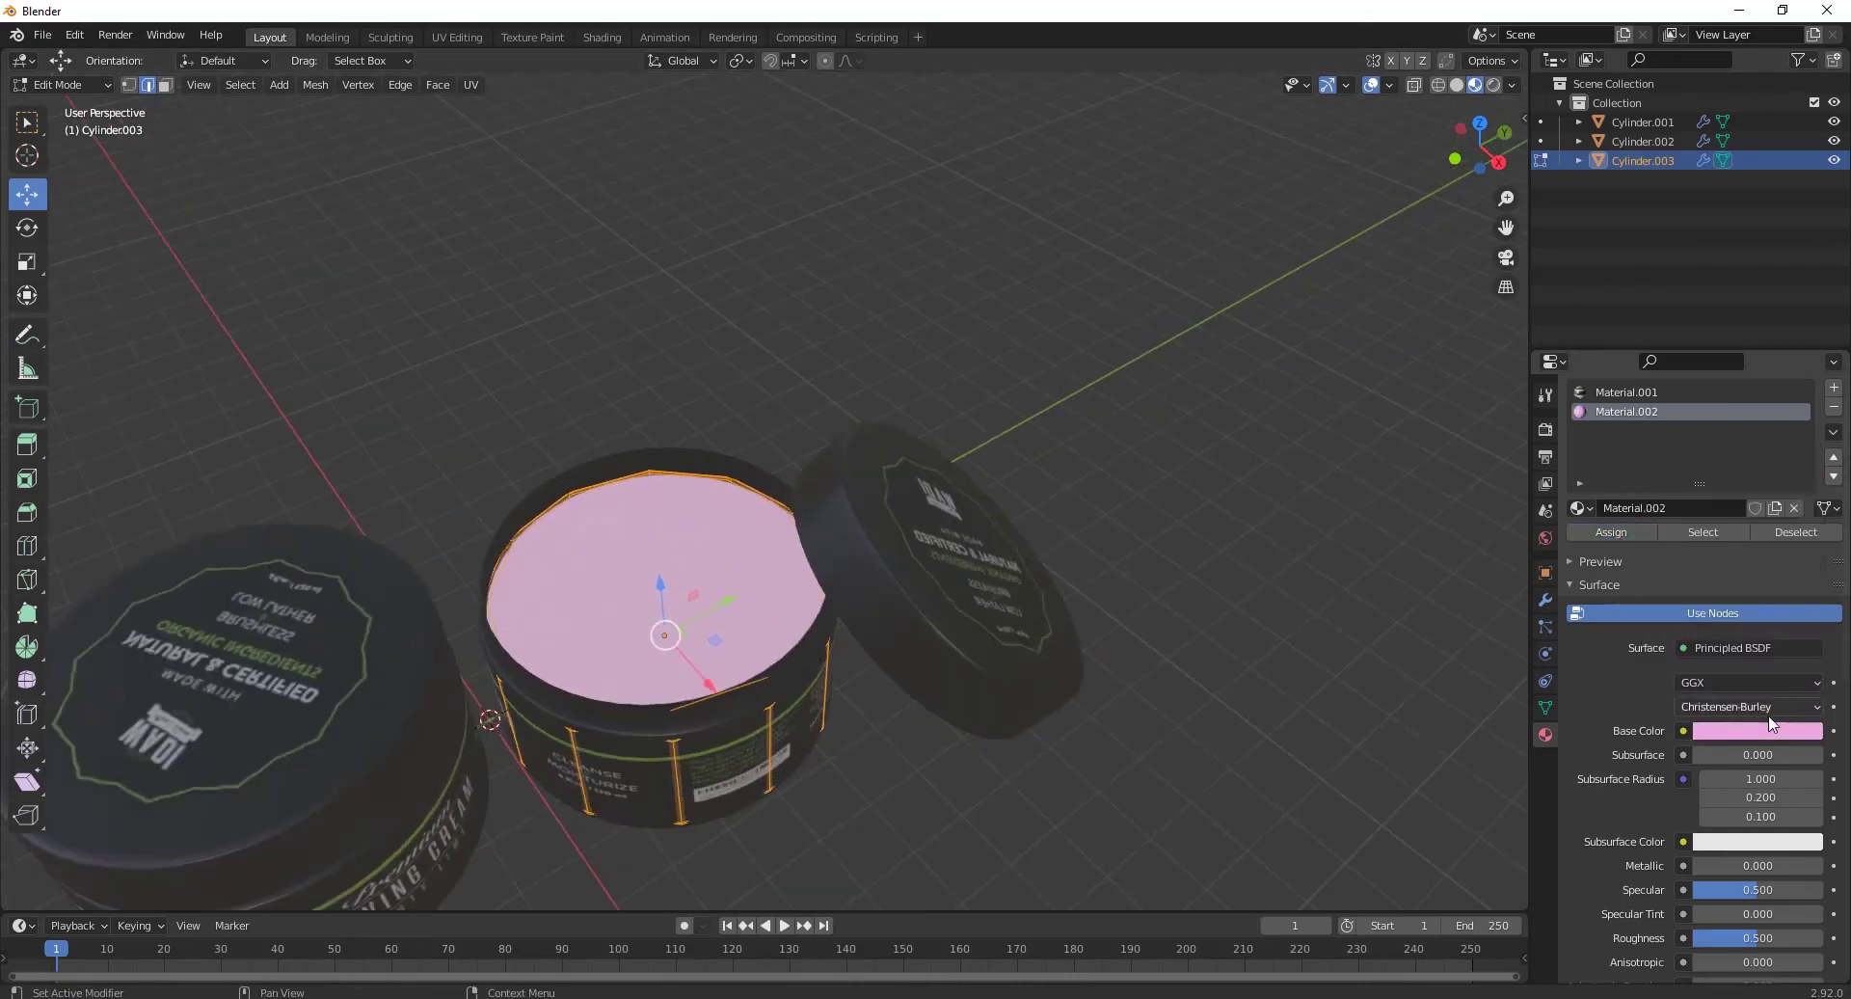
click(1770, 730)
drag(1738, 513, 1716, 535)
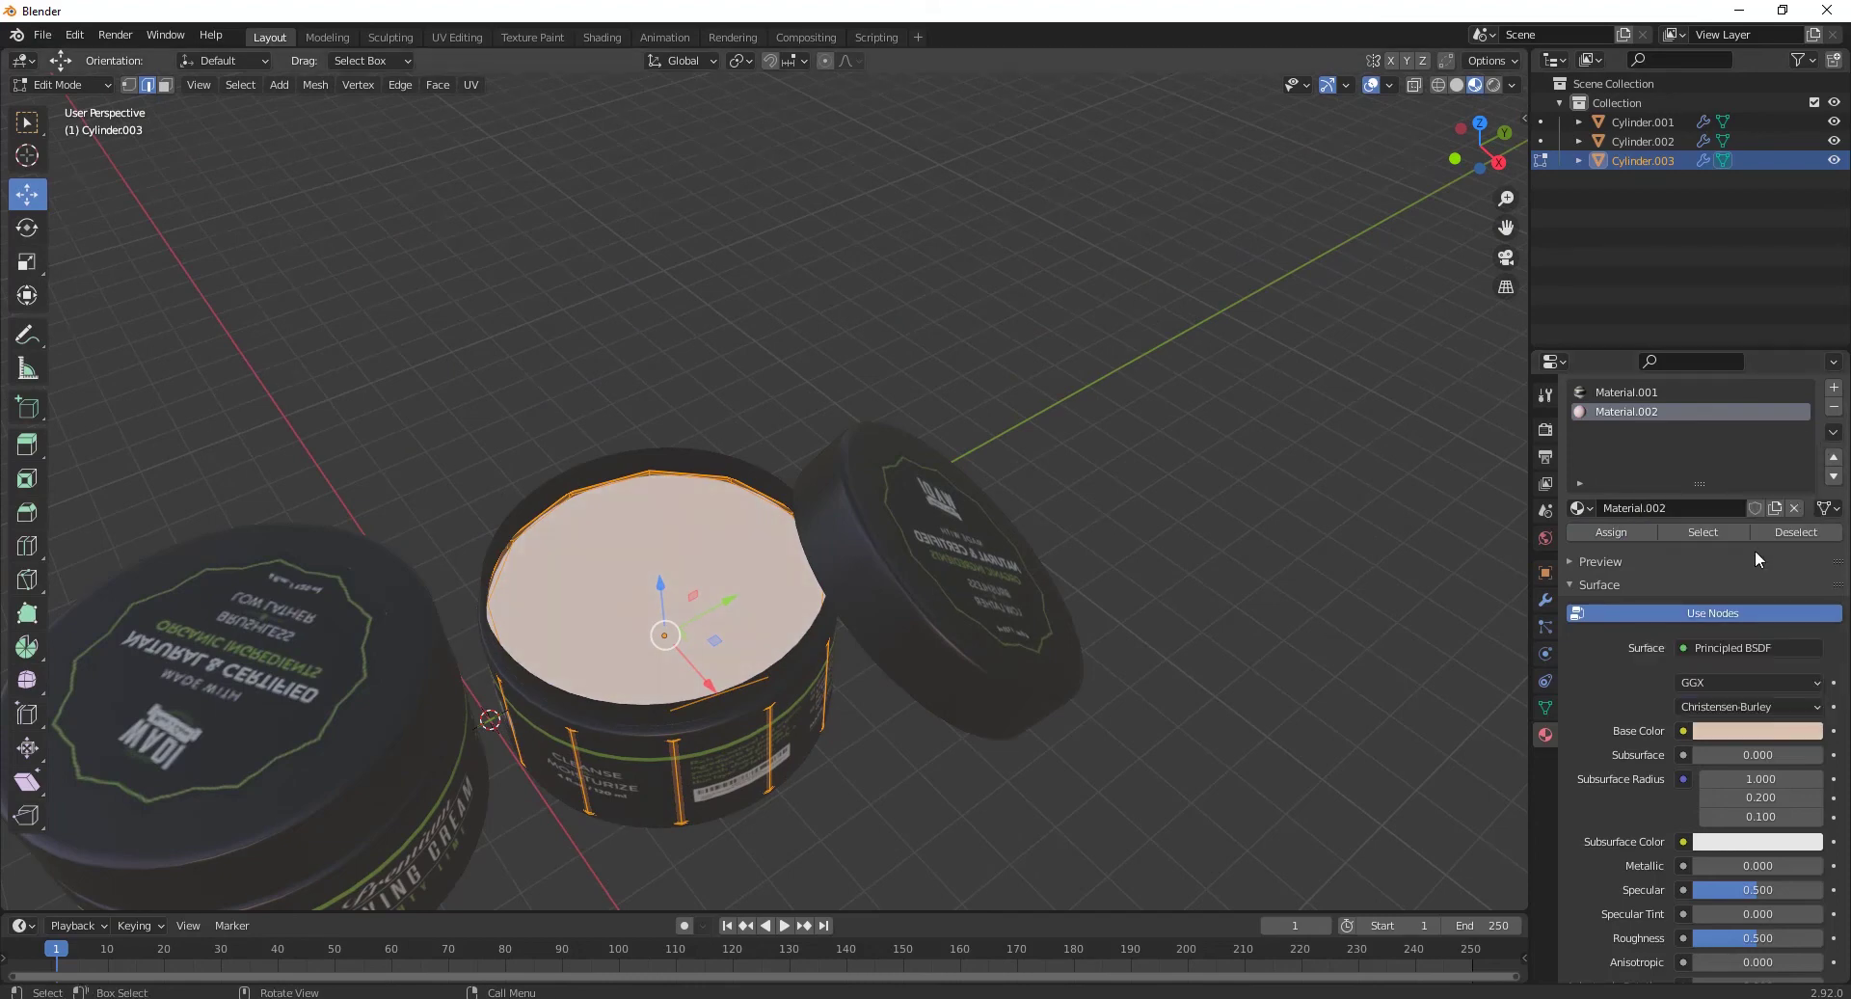
scroll(1569, 665, down, 2)
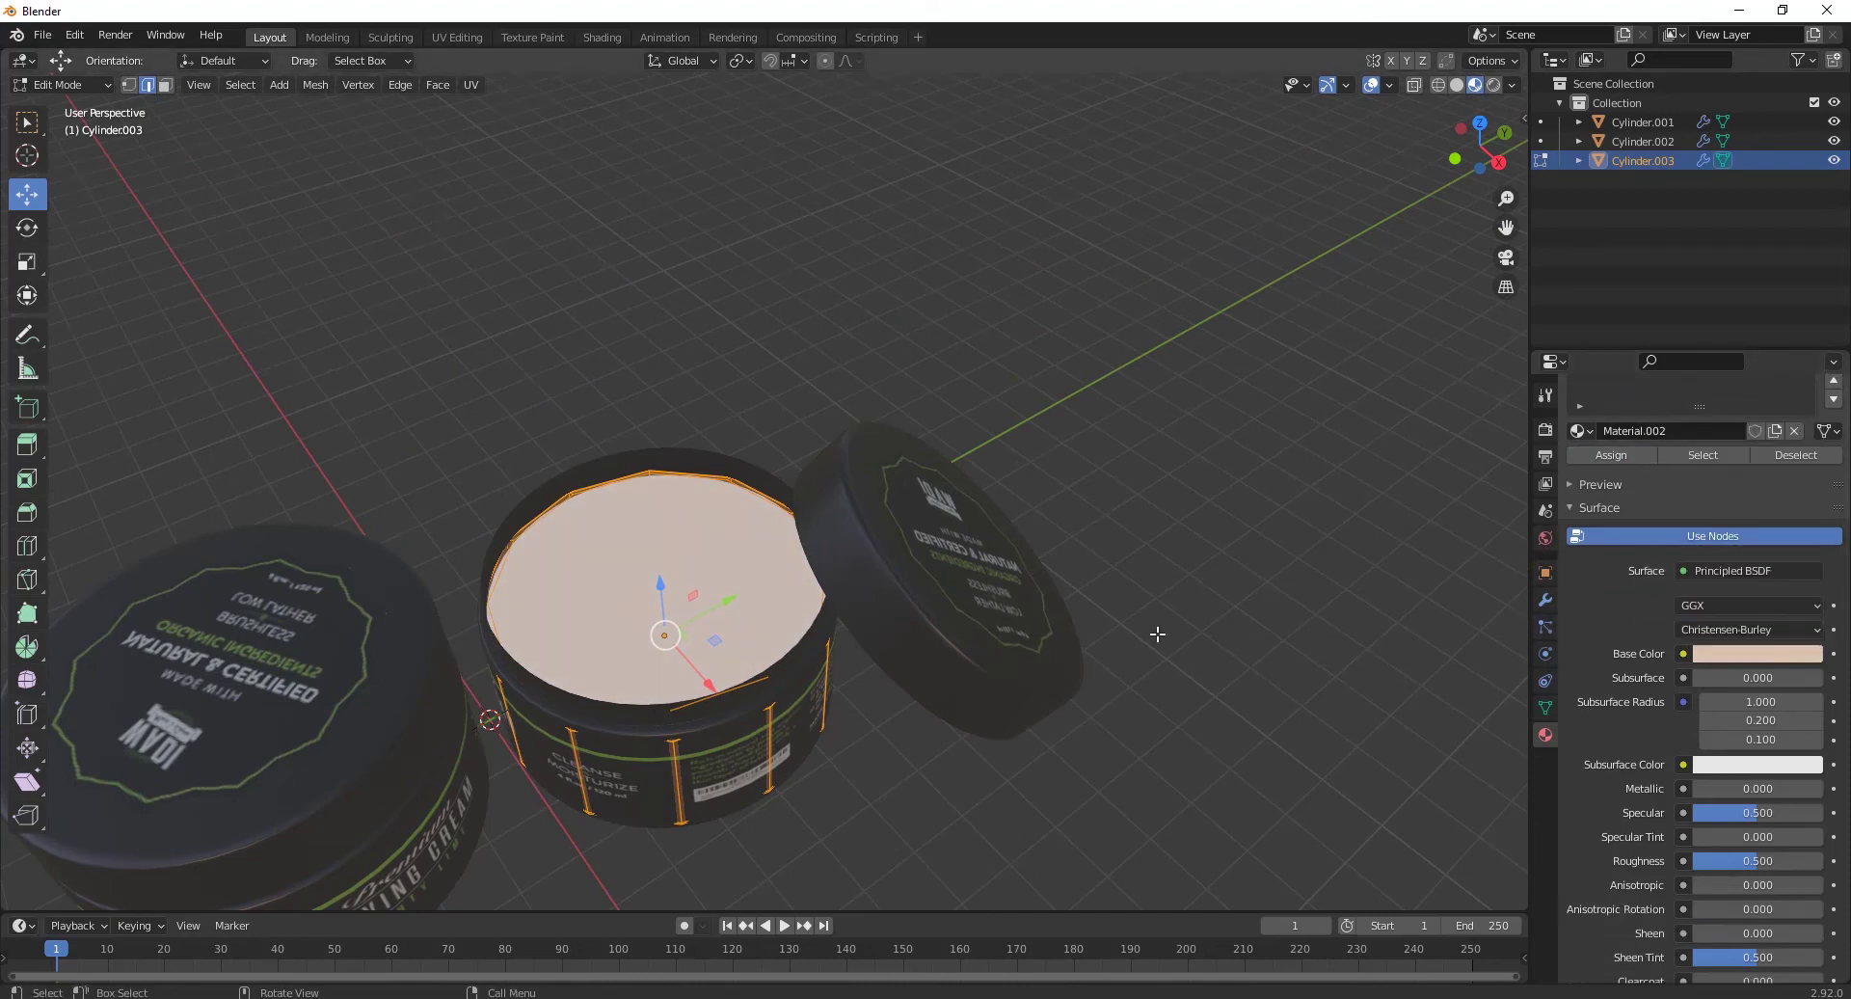
key(Tab)
middle_drag(761, 641, 867, 578)
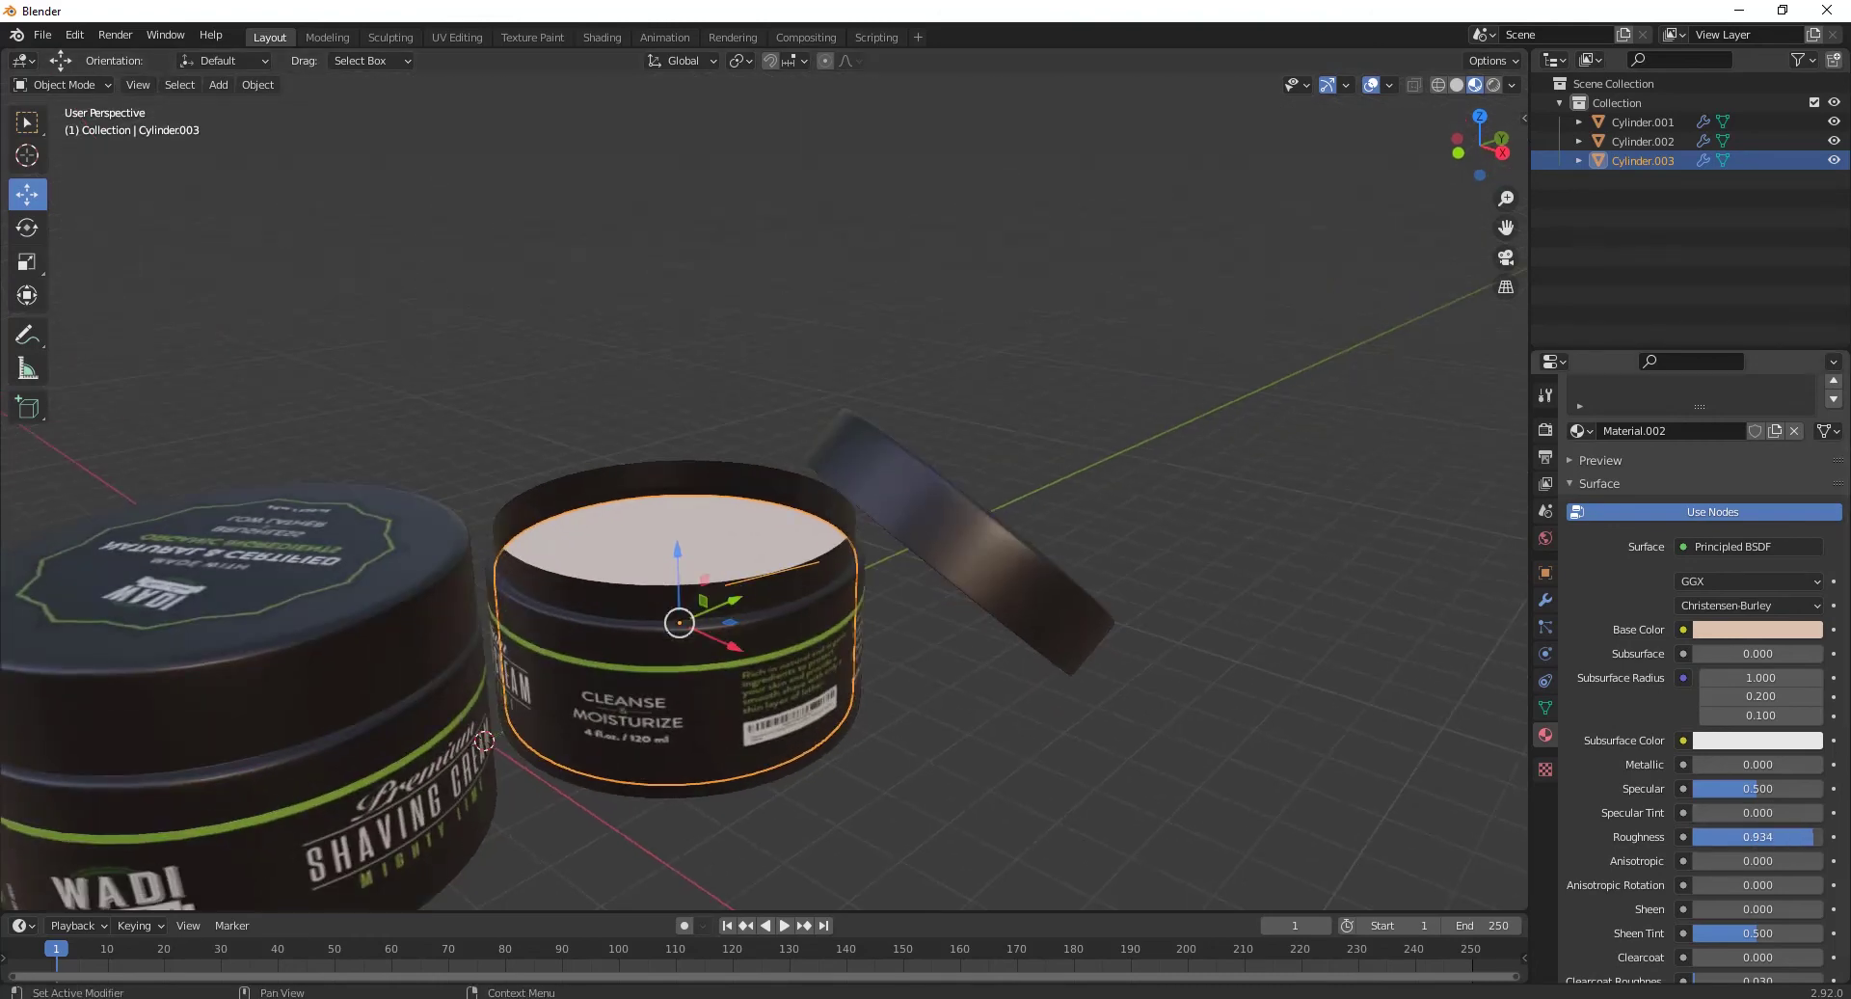
drag(1749, 763, 1779, 764)
click(1743, 786)
text(1)
key(Return)
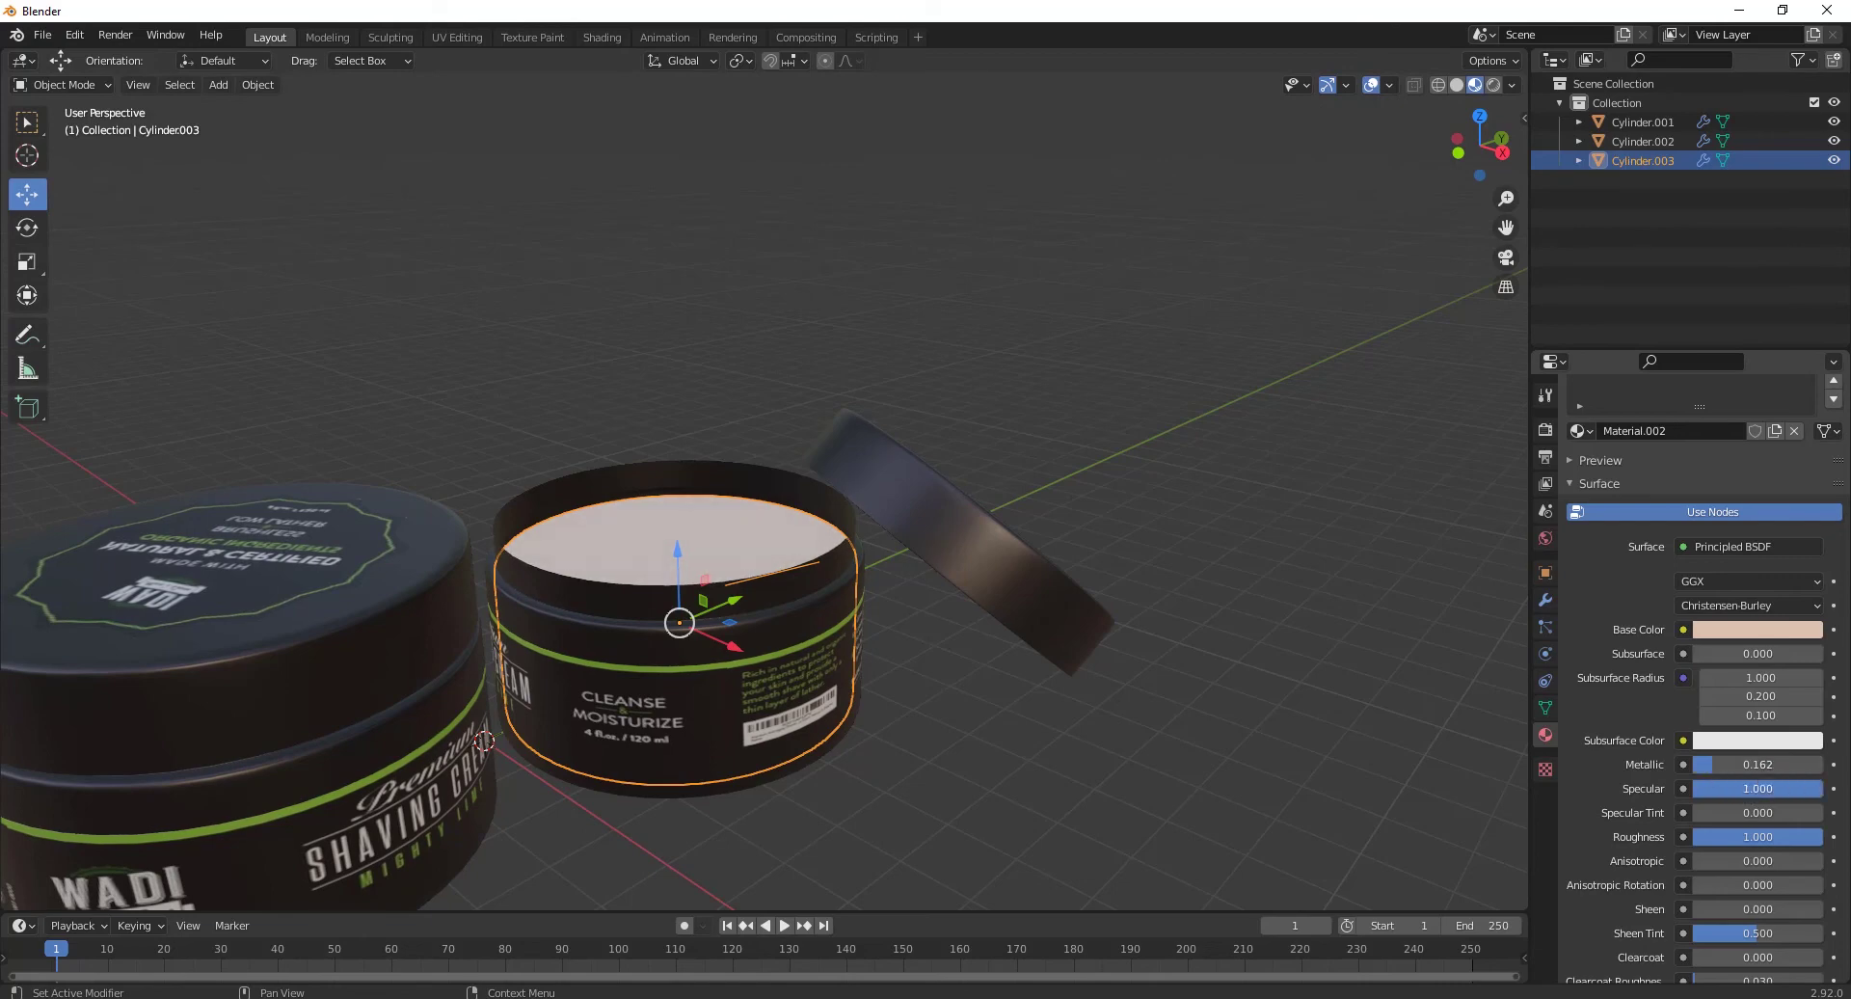
click(1093, 725)
scroll(1079, 725, down, 4)
middle_drag(860, 721, 824, 735)
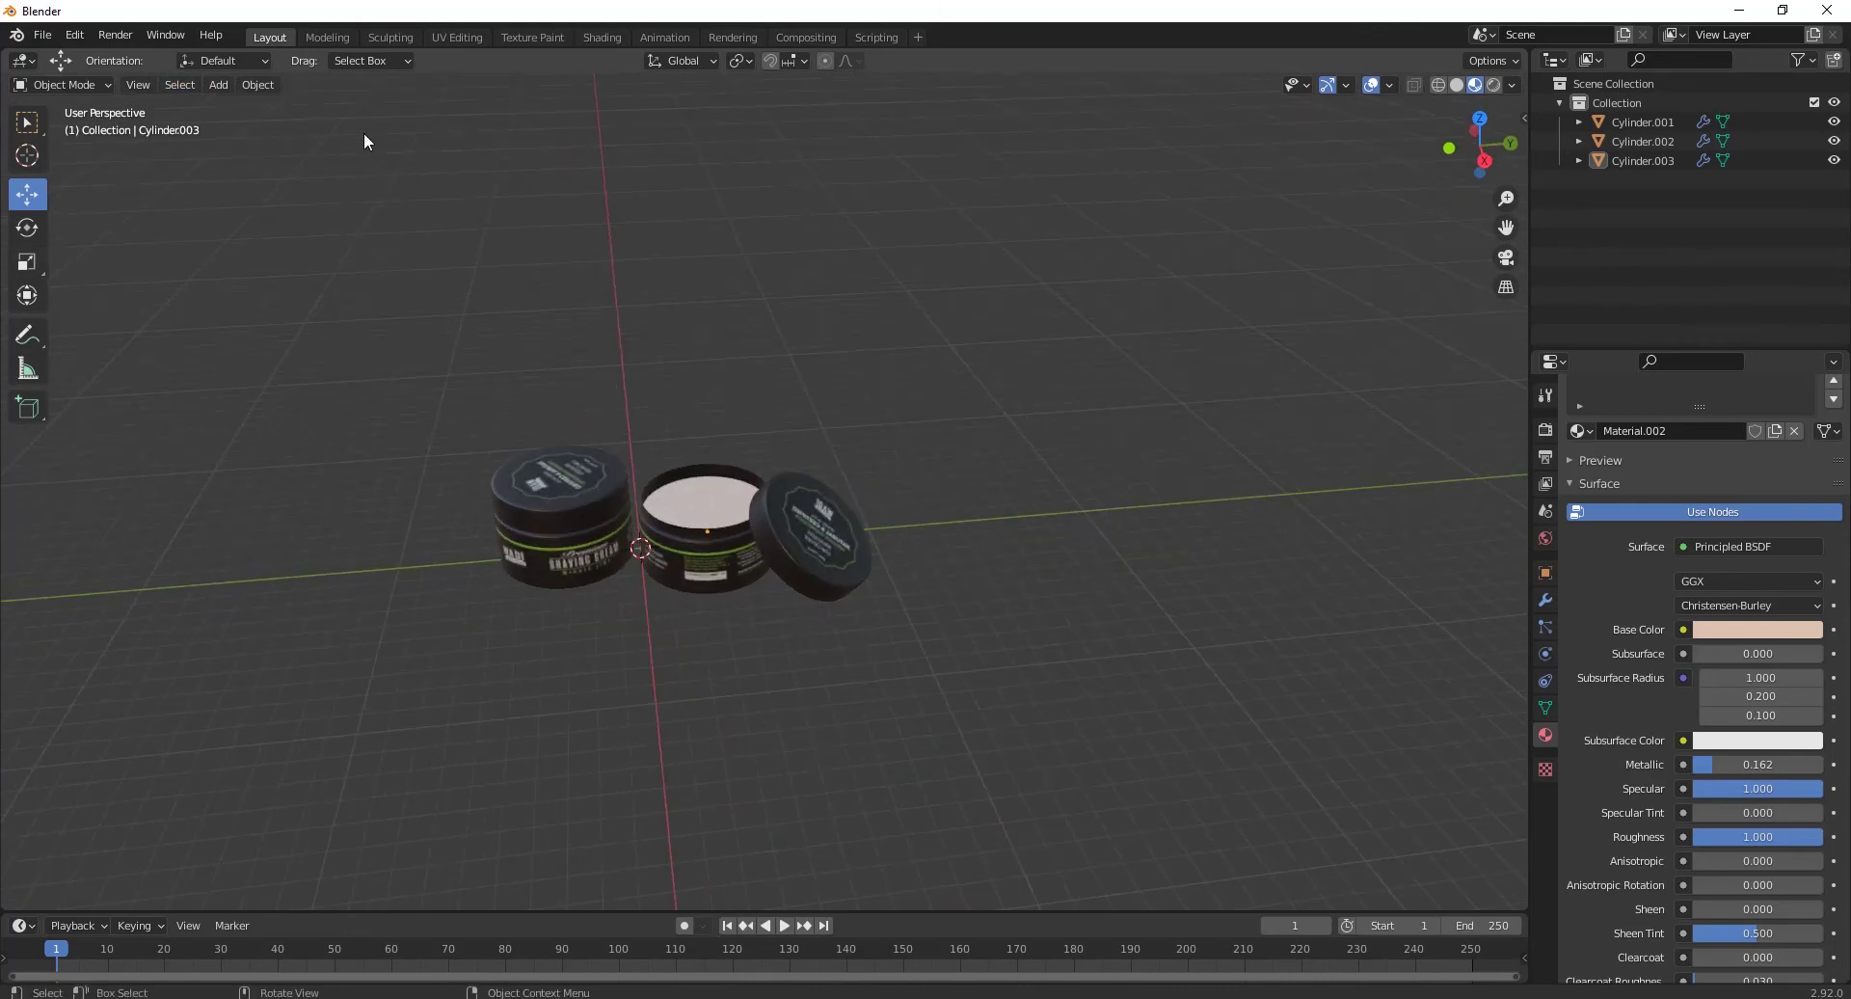
click(1457, 85)
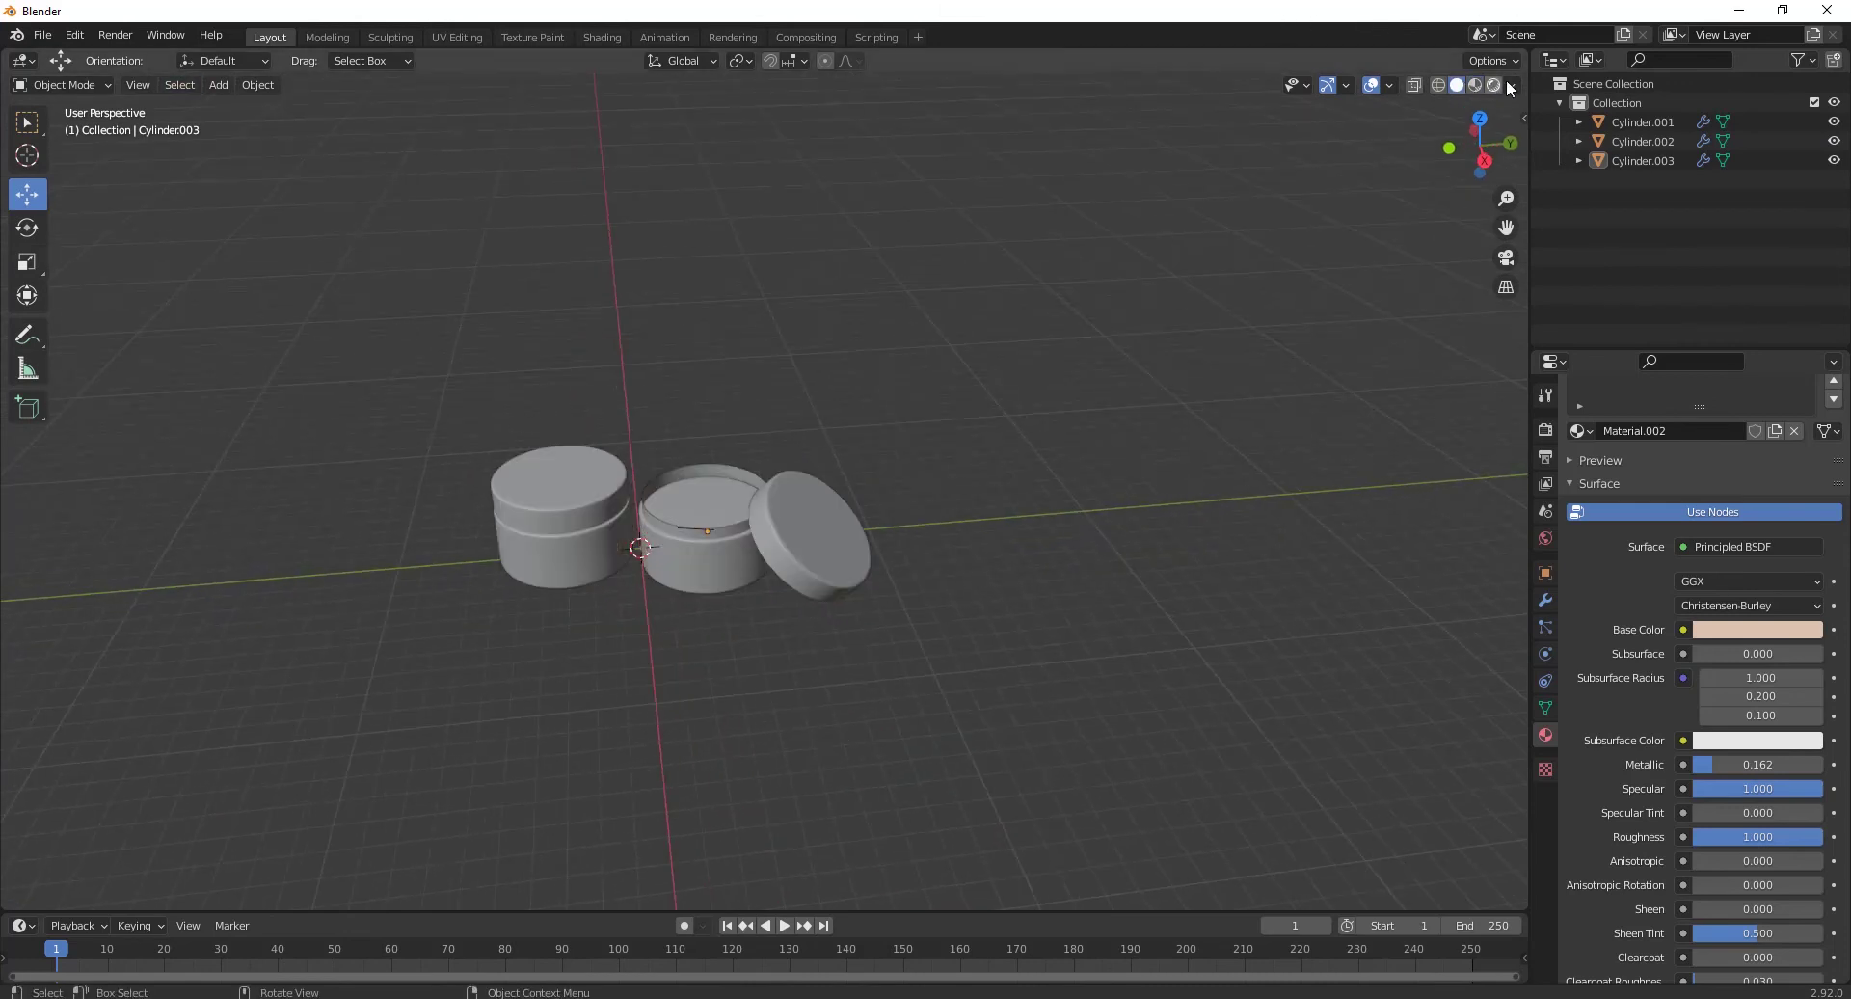
click(1511, 85)
click(1586, 349)
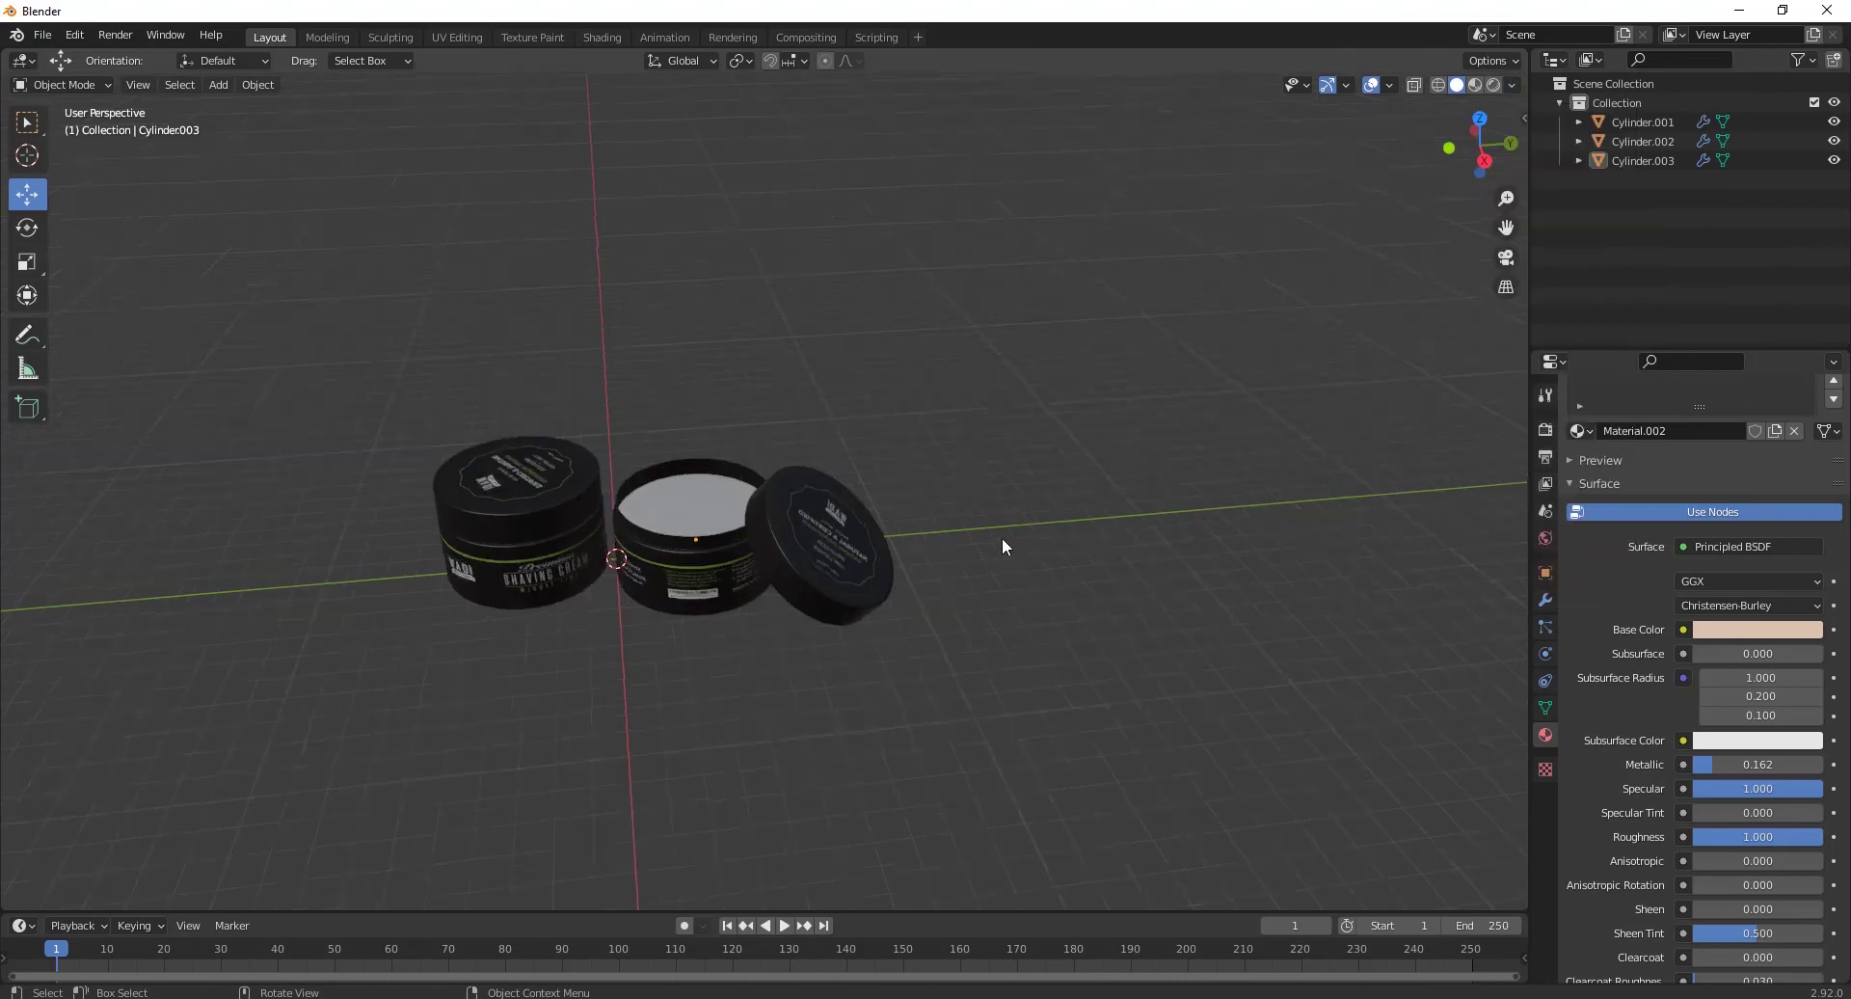
mouse_move(1003, 541)
middle_down()
mouse_move(802, 565)
mouse_move(859, 537)
mouse_move(773, 501)
mouse_move(835, 496)
mouse_move(979, 541)
mouse_move(979, 612)
mouse_move(840, 523)
mouse_move(772, 446)
mouse_move(876, 546)
mouse_move(865, 646)
mouse_move(762, 721)
mouse_move(761, 761)
mouse_move(941, 669)
mouse_move(813, 680)
mouse_move(640, 618)
mouse_move(640, 714)
mouse_move(675, 675)
middle_up()
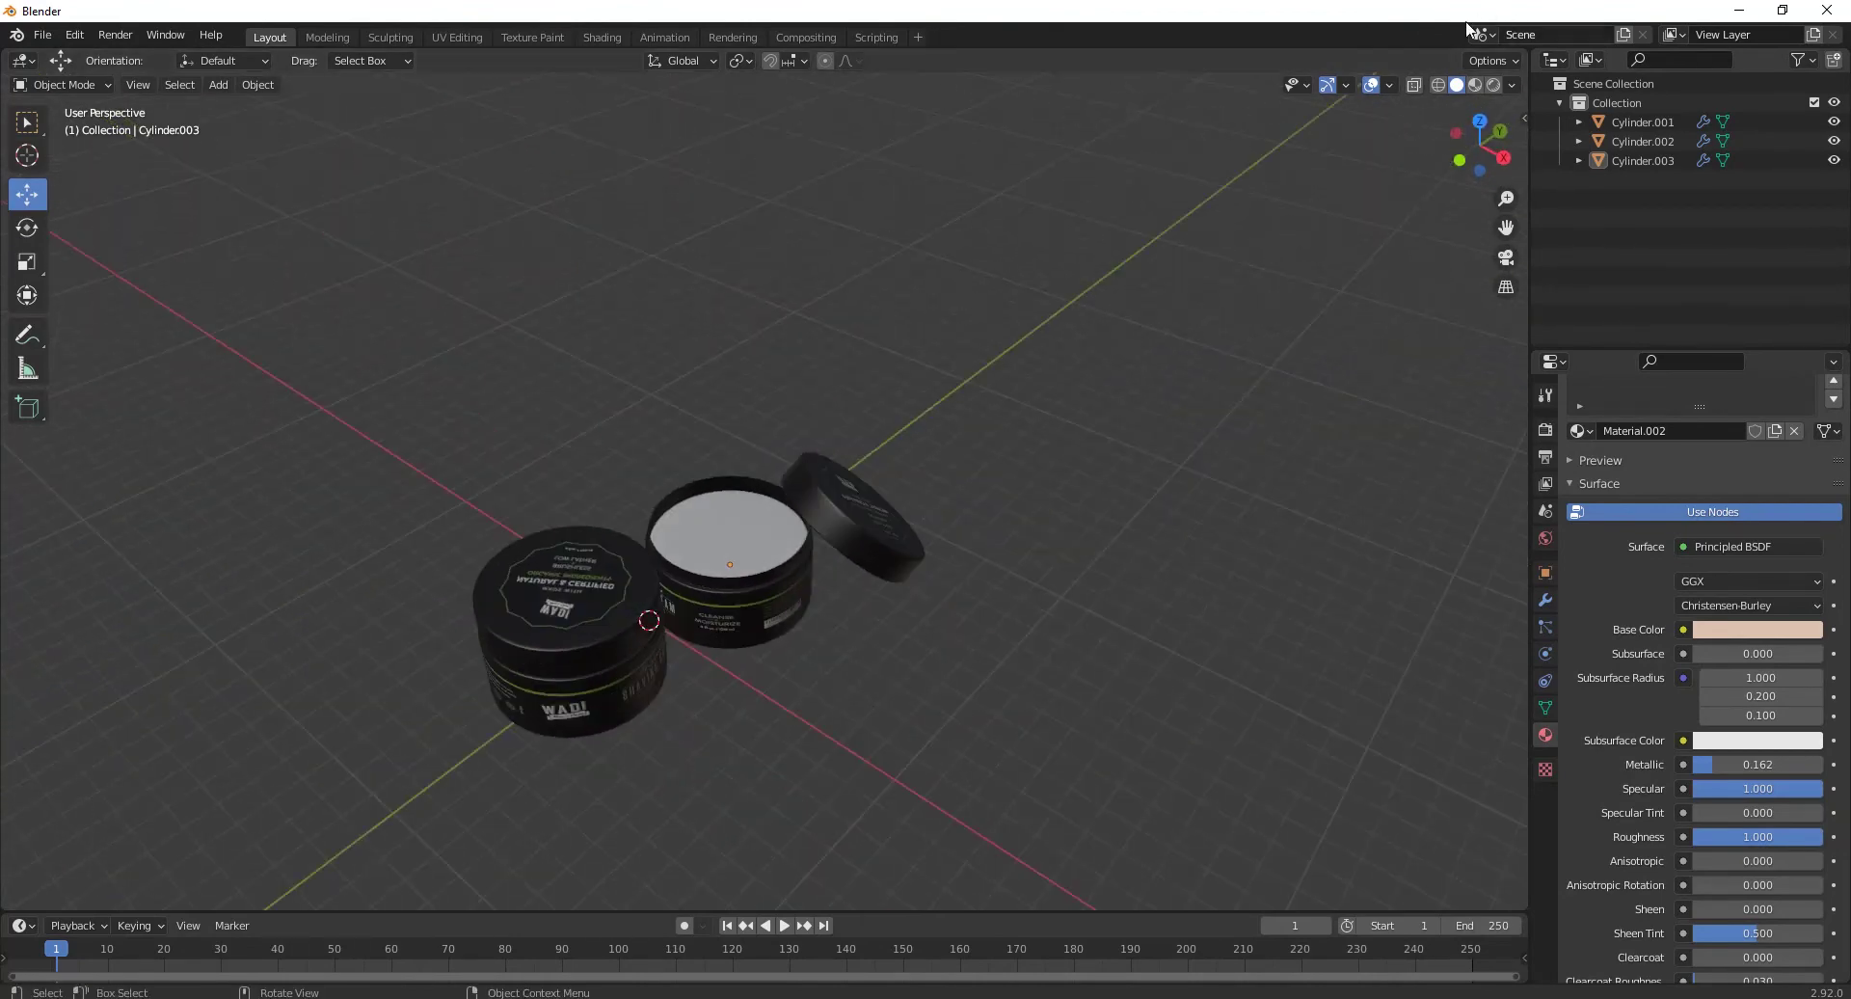
click(1475, 85)
middle_drag(1123, 383, 1054, 356)
middle_drag(814, 588, 796, 571)
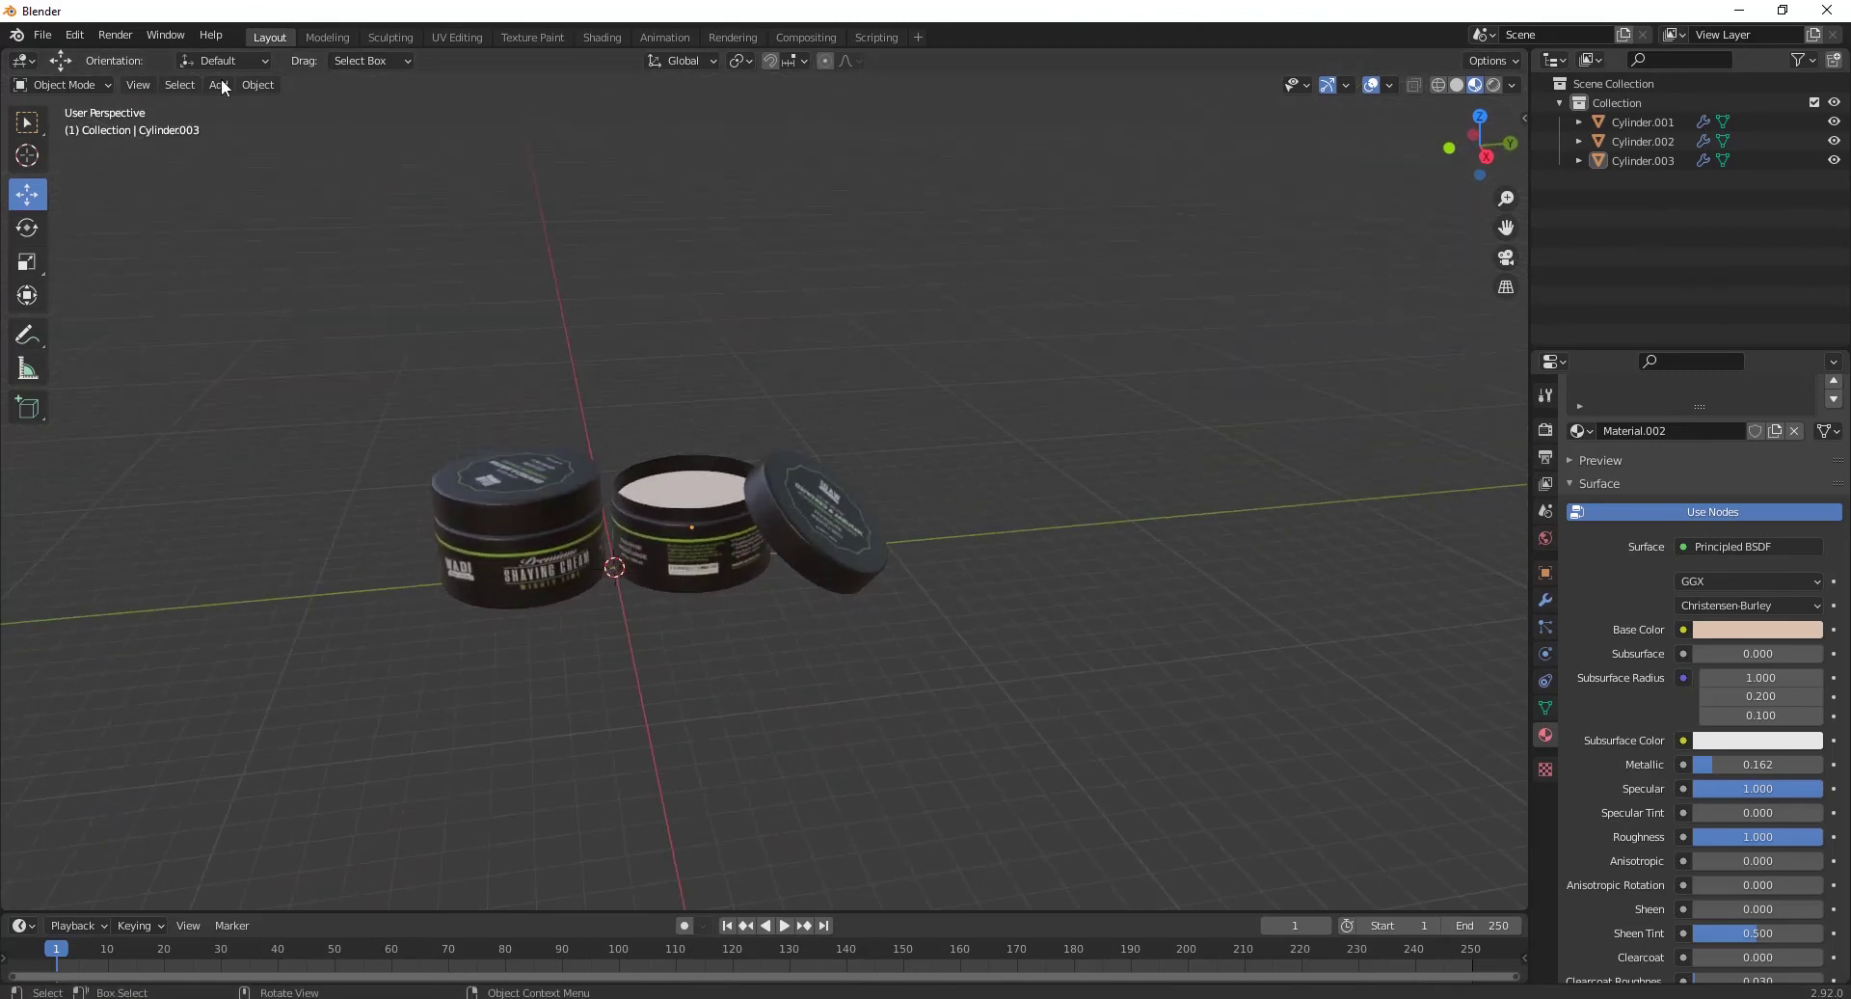
click(219, 85)
Step: Add a plane and scale it to 5.764 as a floor under the jars
mouse_move(279, 106)
click(393, 106)
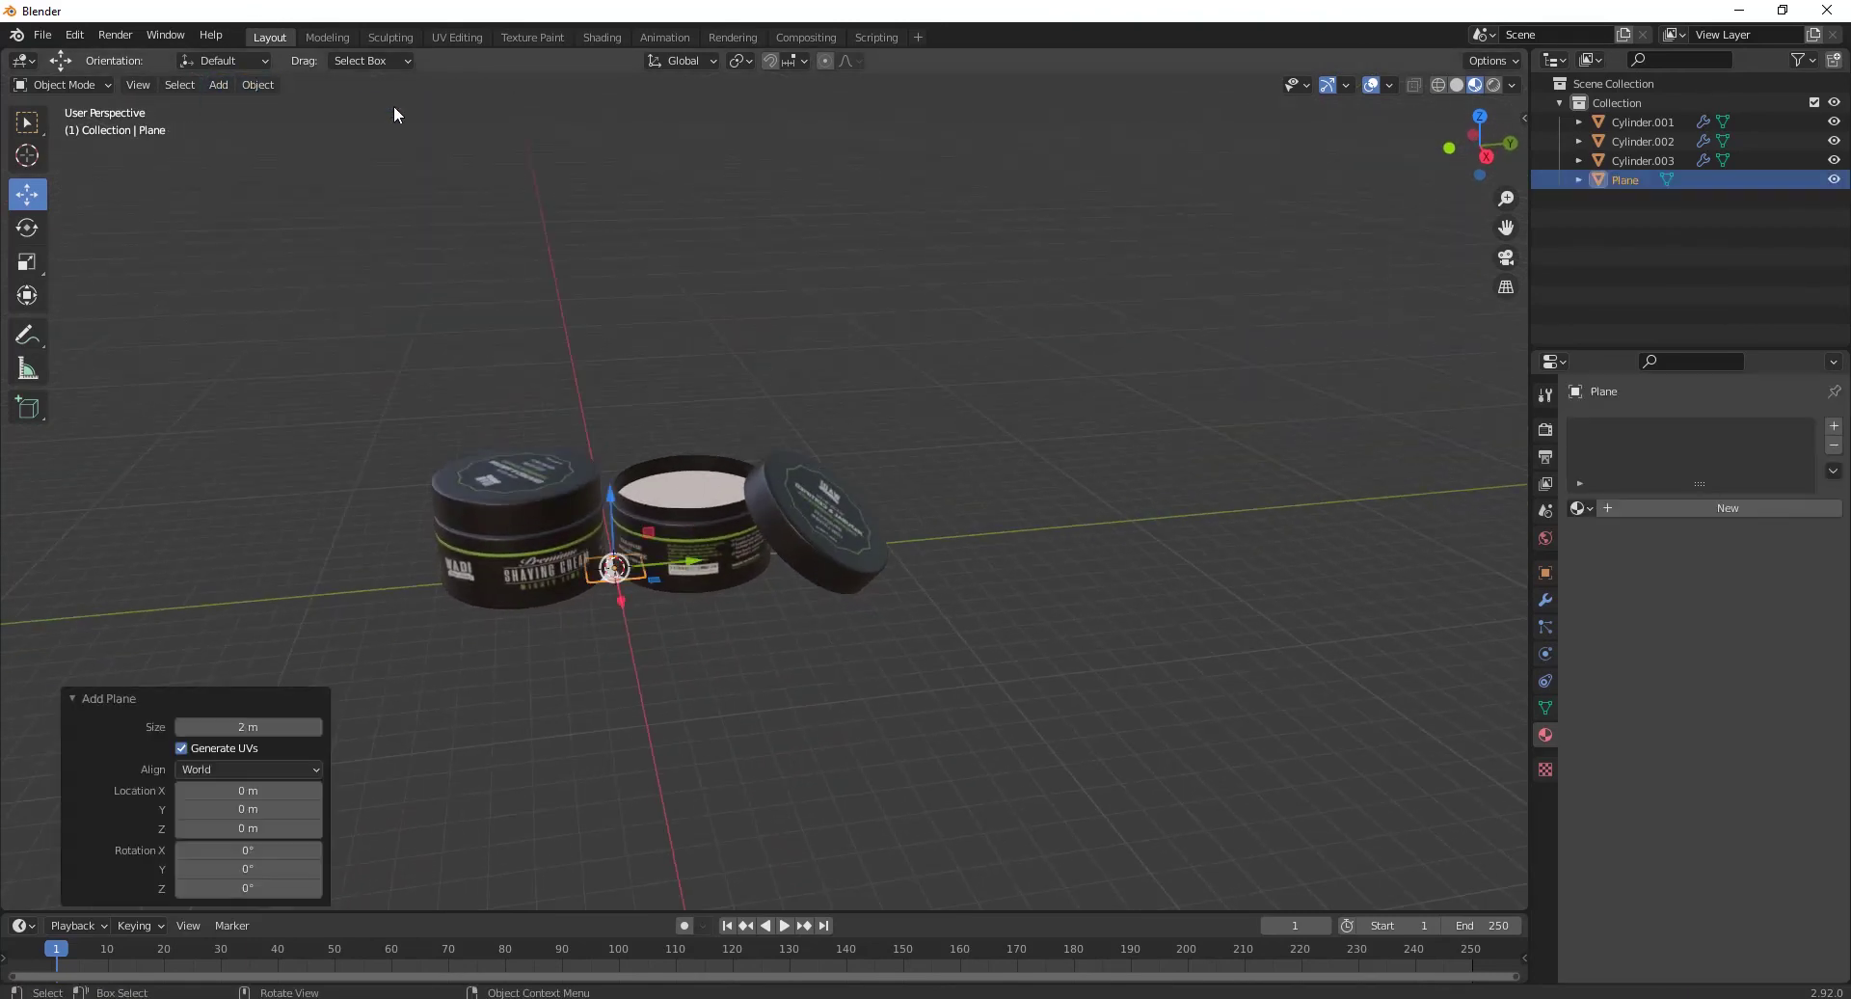
key(s)
click(1041, 631)
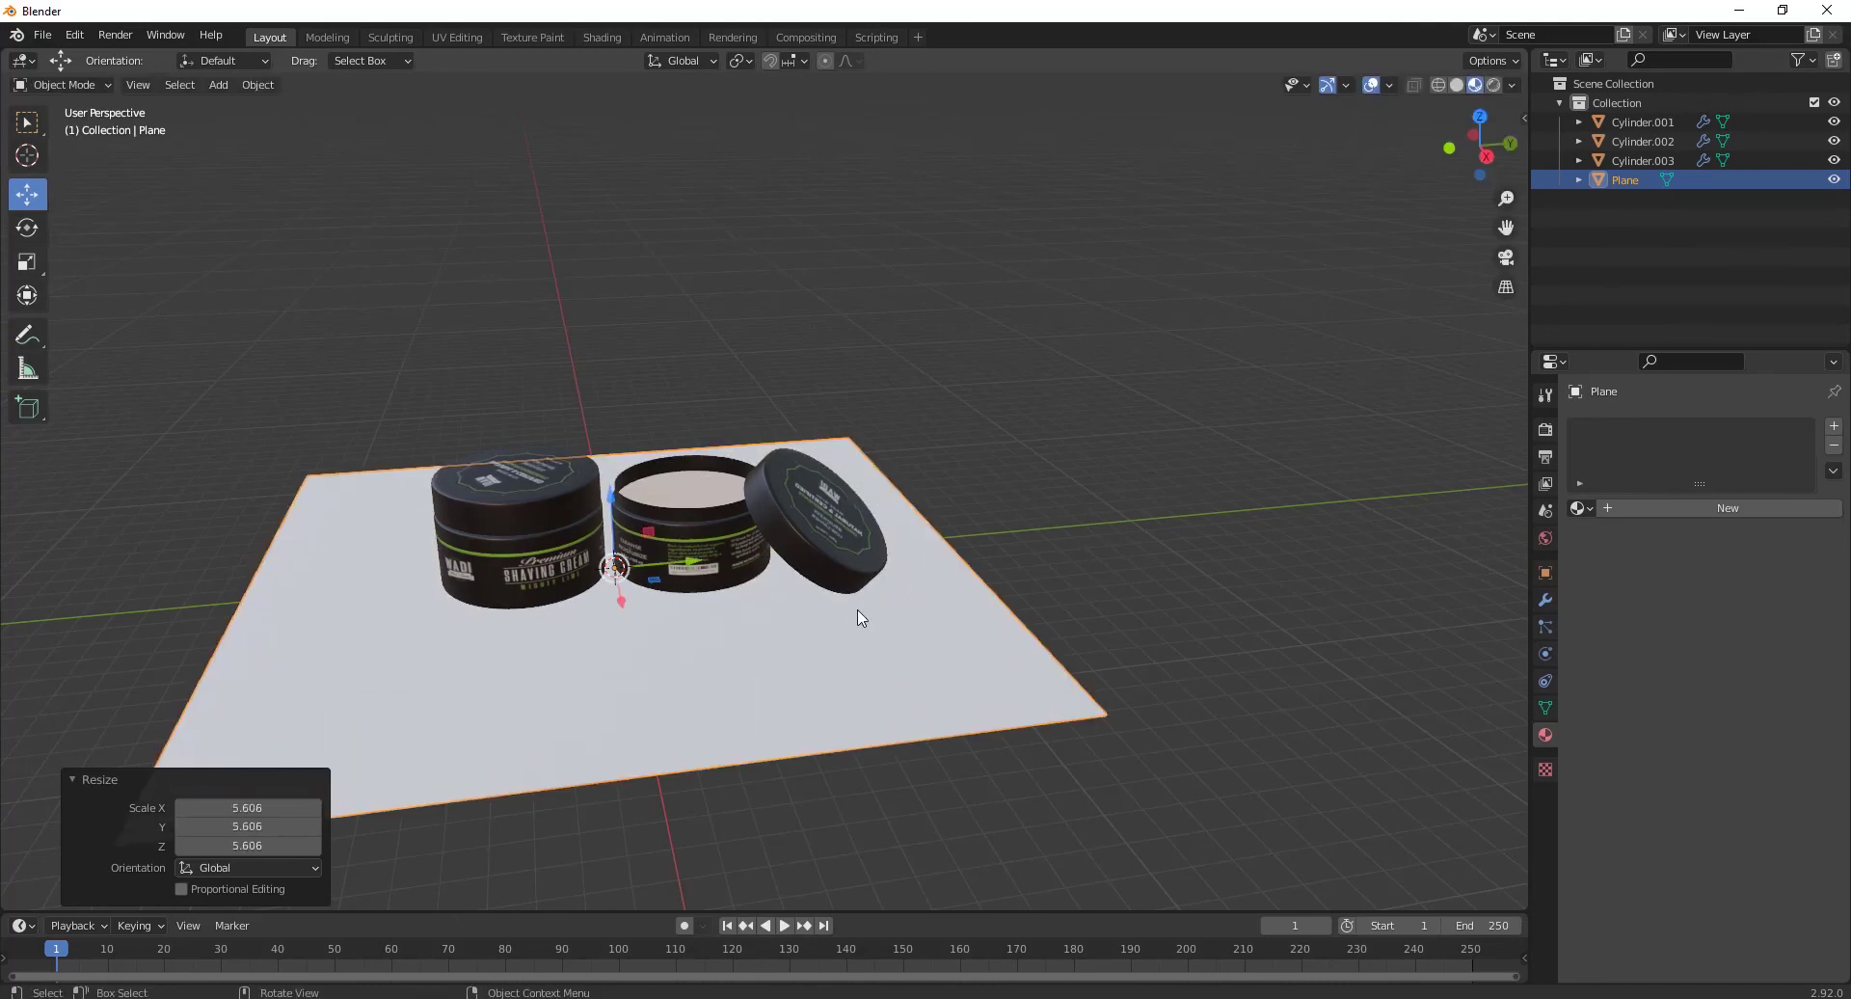
scroll(848, 615, down, 4)
key(s)
click(1190, 583)
scroll(906, 611, up, 3)
Step: Scale the floor plane up much larger
alt+middle_drag(906, 610, 748, 640)
scroll(748, 640, up, 3)
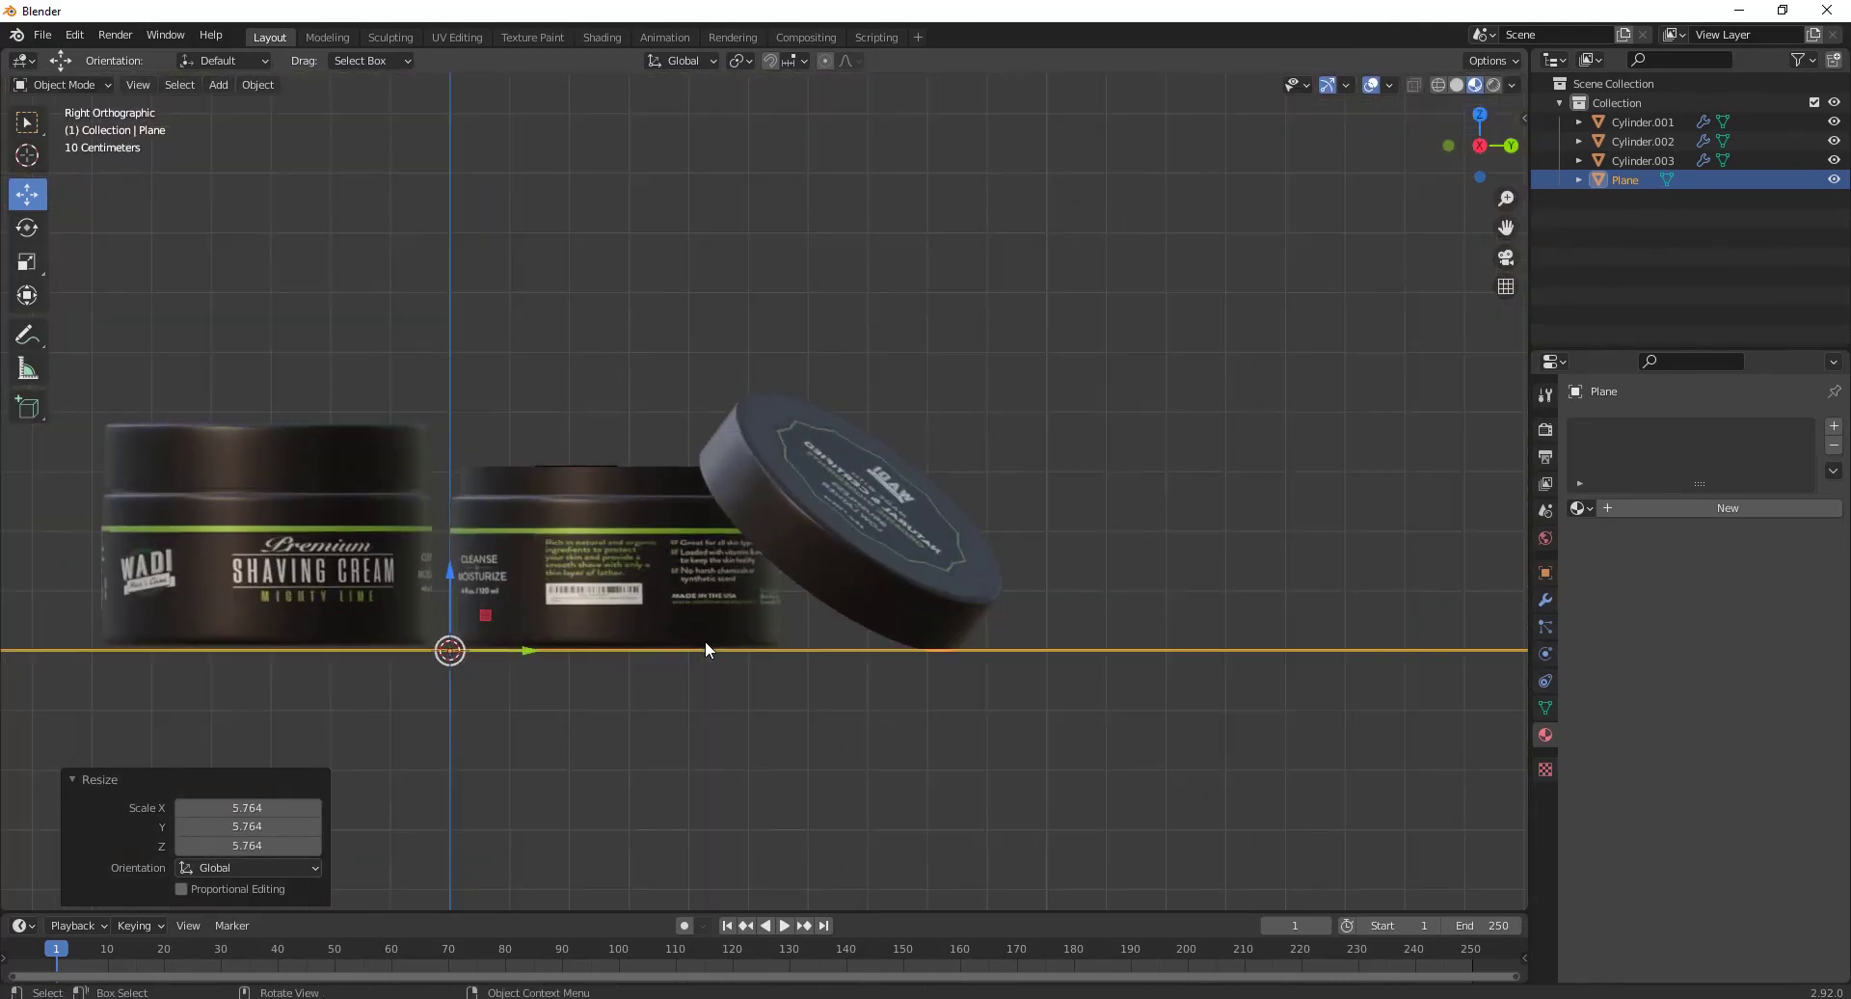
scroll(679, 563, down, 1)
click(601, 299)
middle_drag(665, 704, 646, 609)
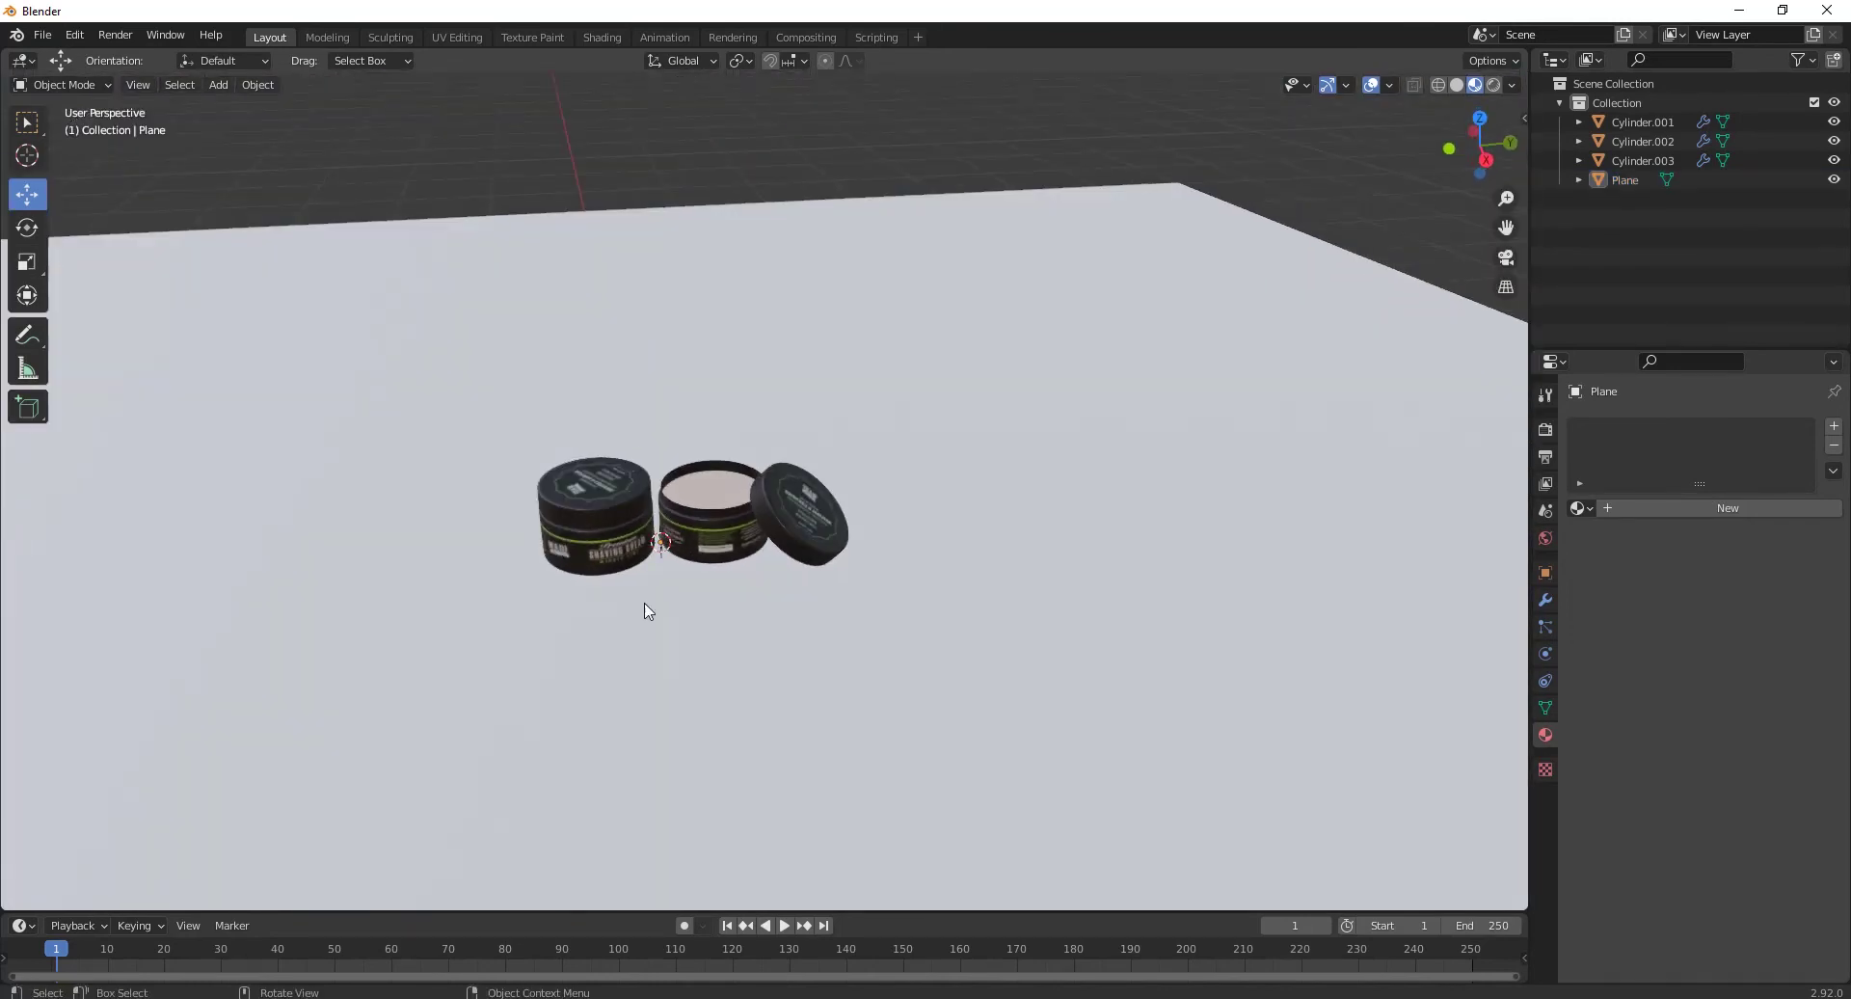
click(1210, 484)
key(s)
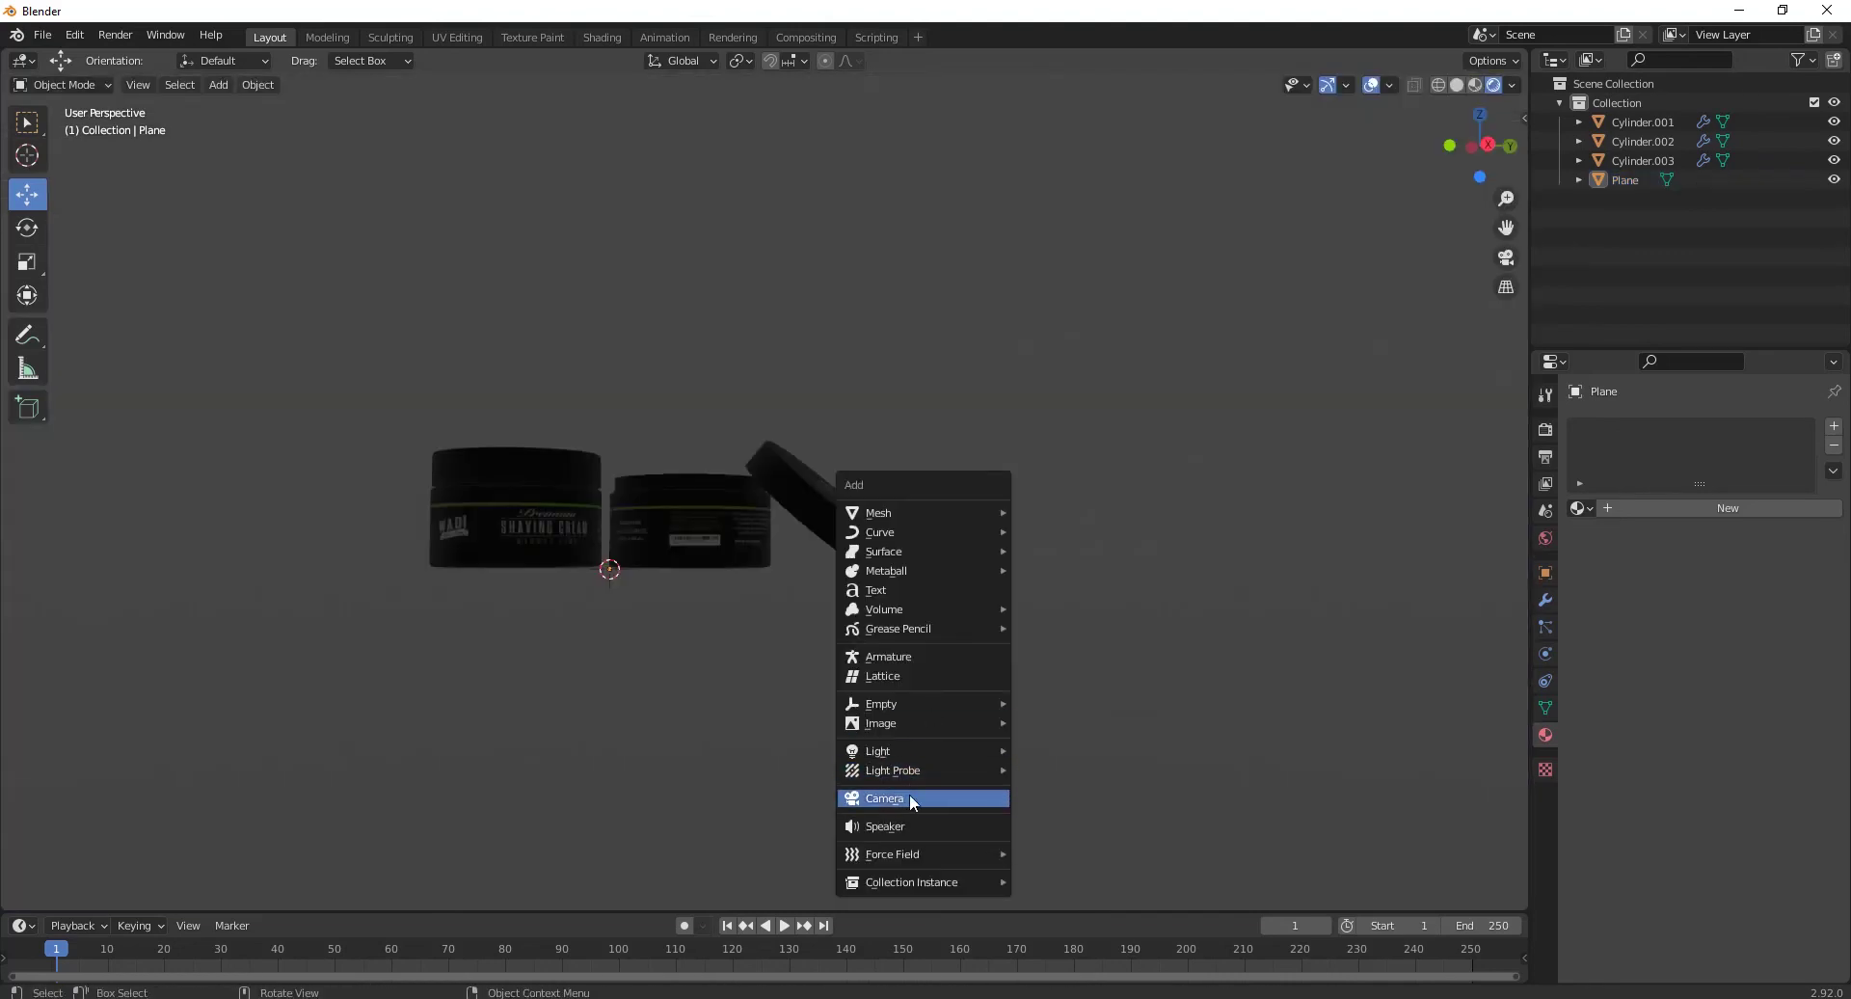
Step: Add a camera and a sun light to the scene
click(912, 800)
key(shift+a)
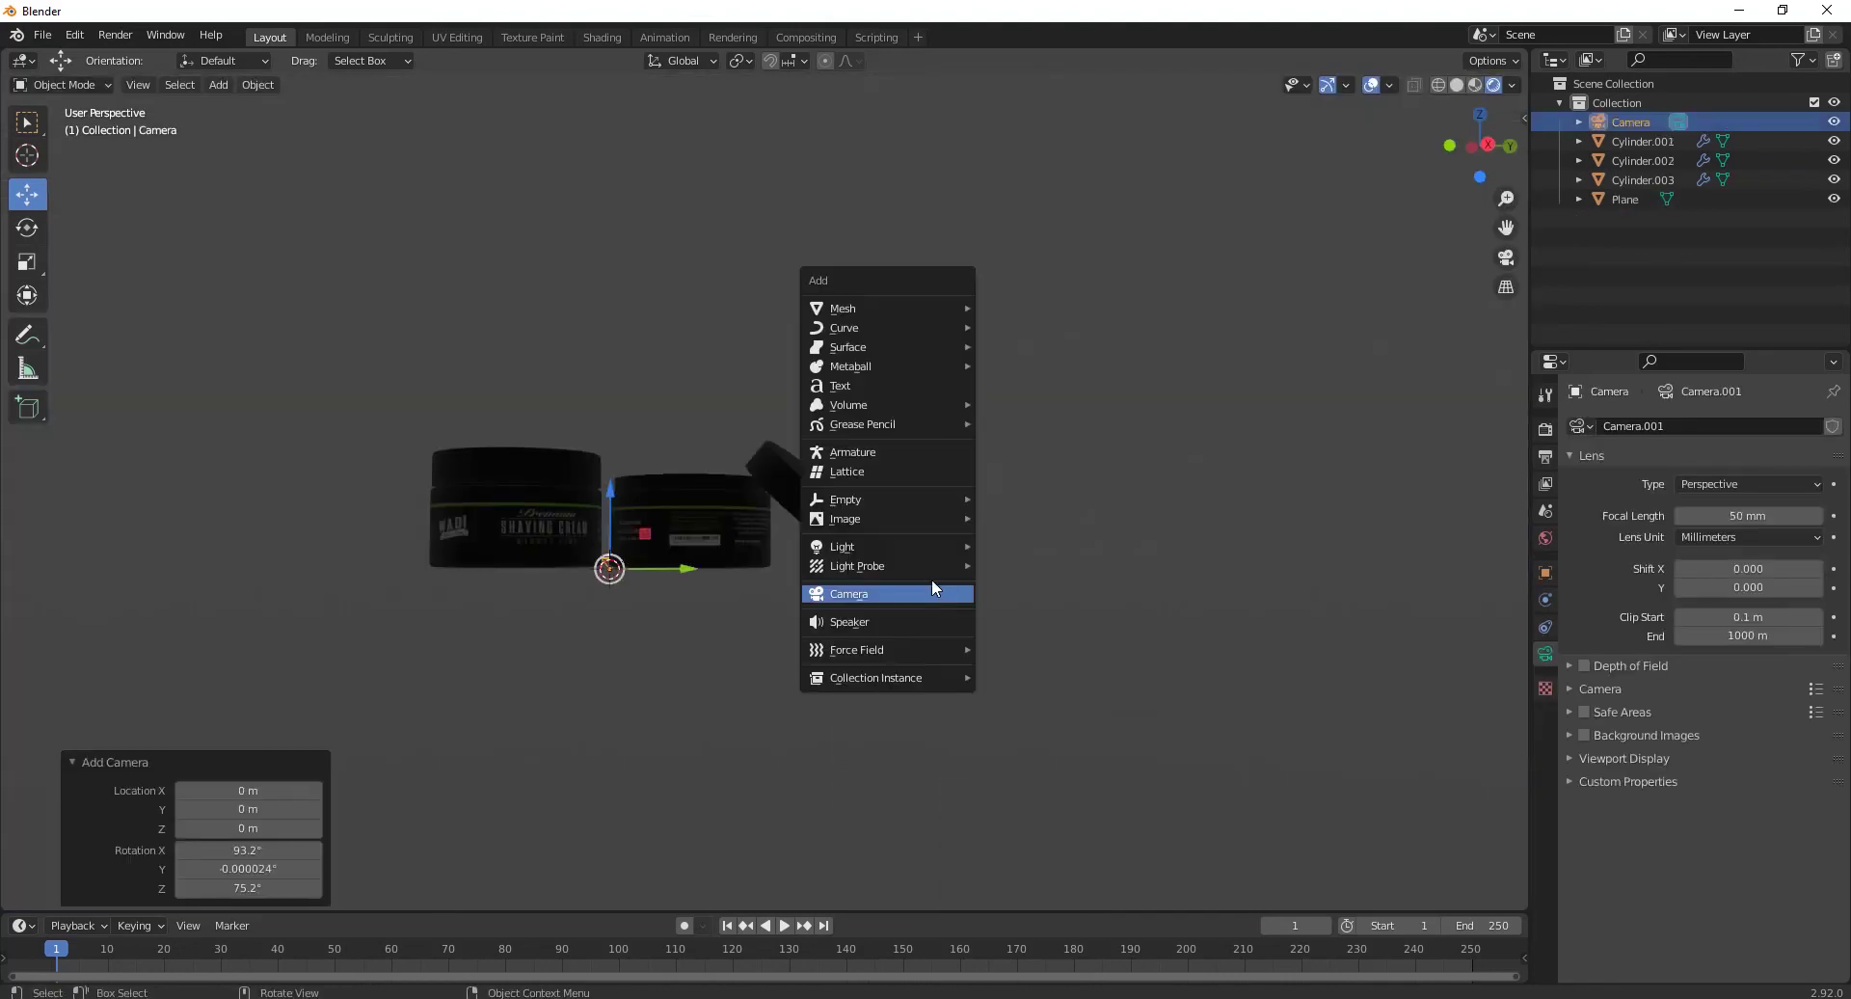
mouse_move(898, 548)
click(1013, 576)
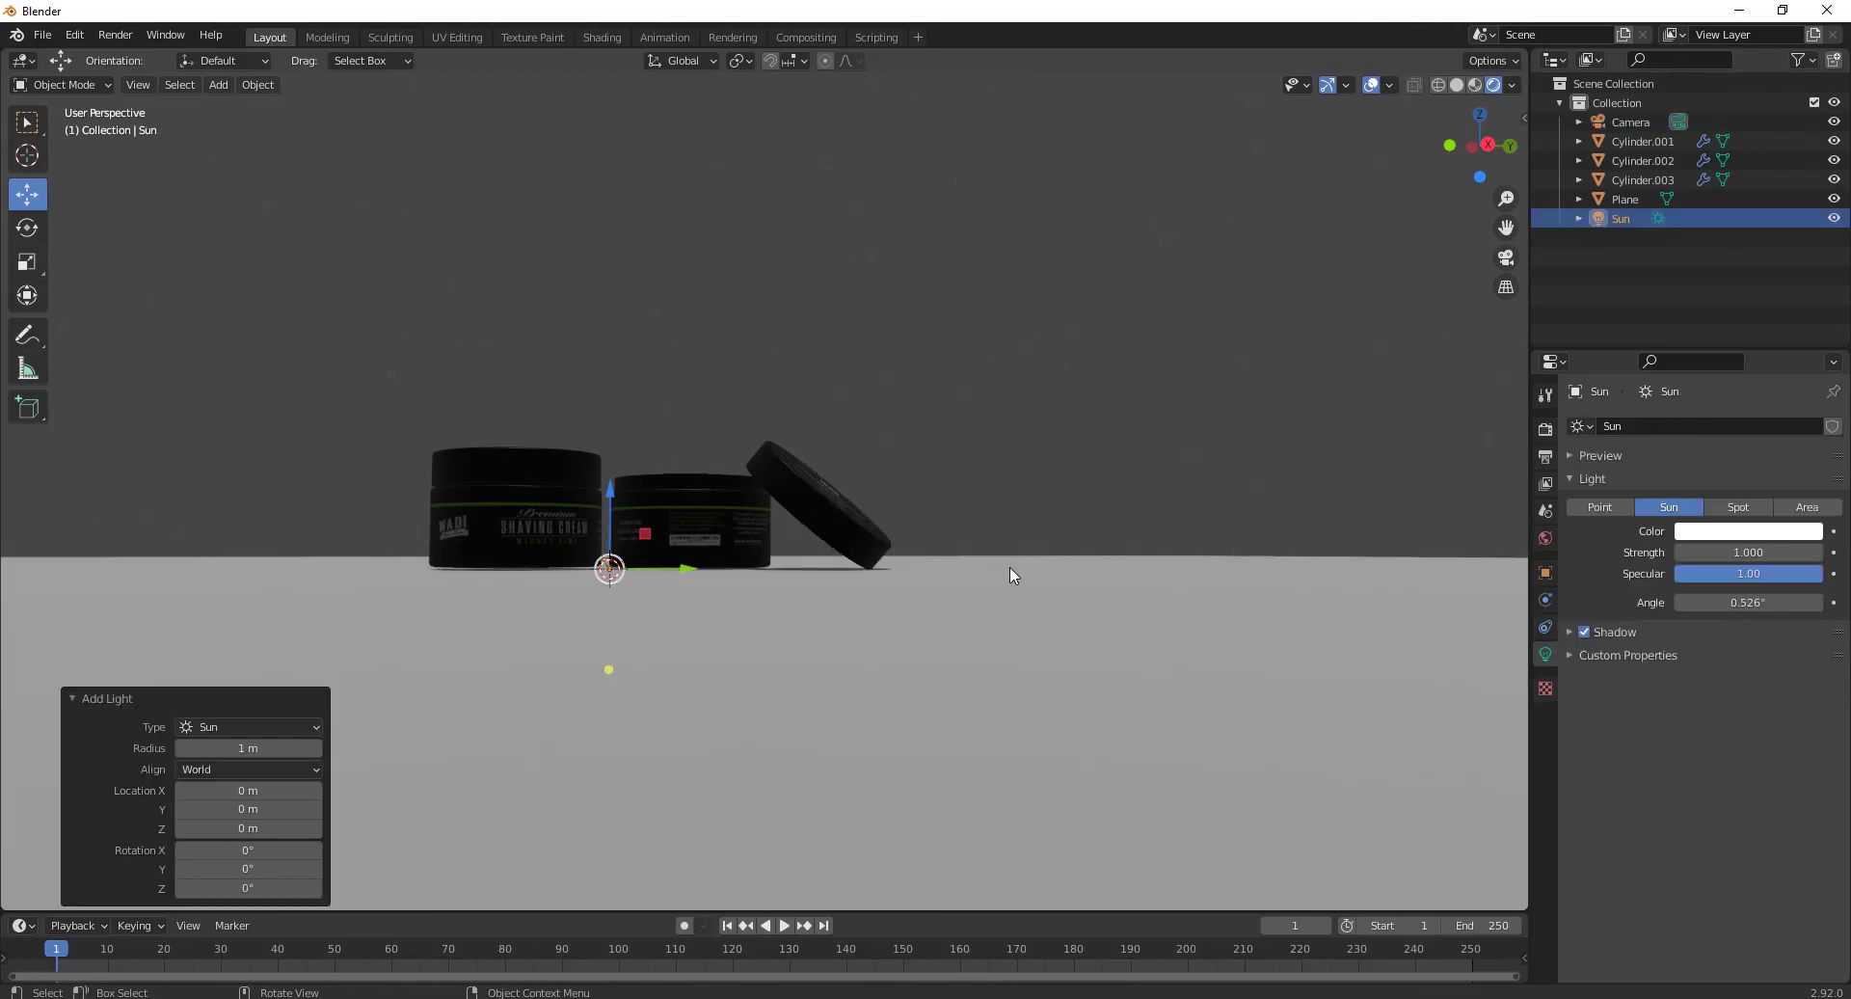
middle_drag(1009, 565, 1265, 506)
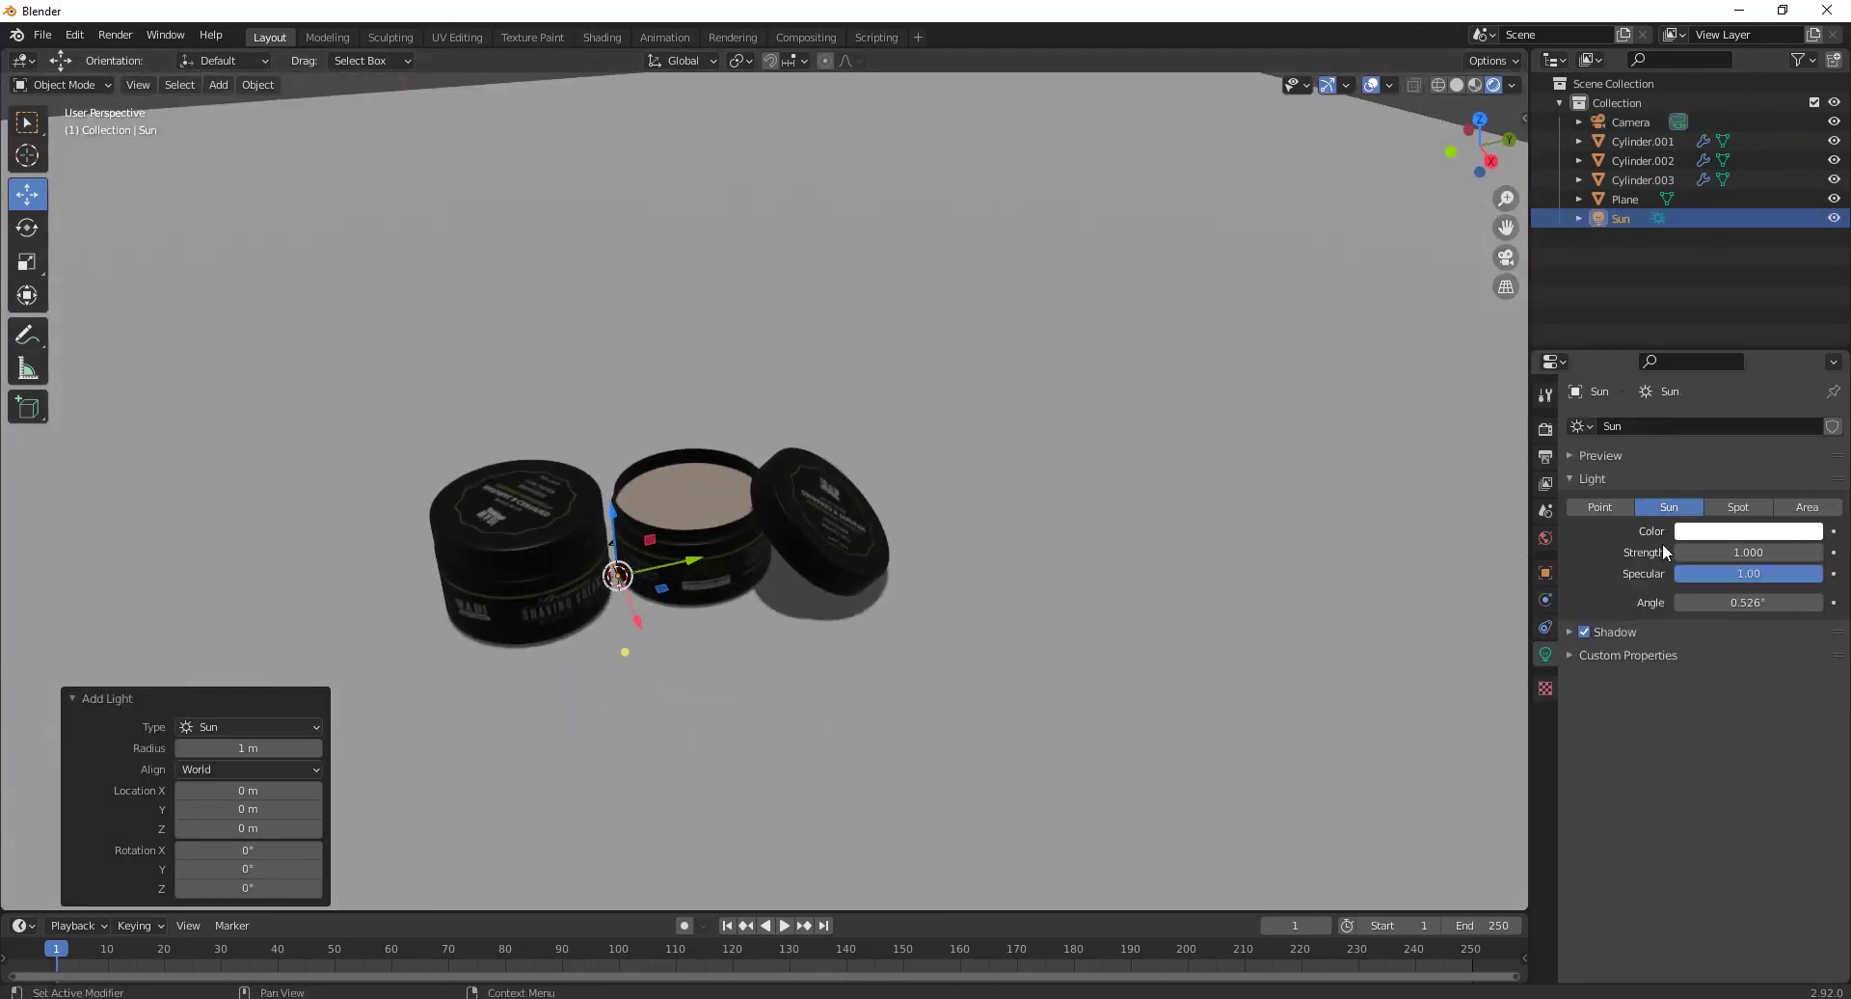
Step: Set the sun's strength to 2.25 and angle to 17.5°, then select the floor plane
drag(1709, 548, 1756, 602)
middle_drag(971, 744, 1073, 619)
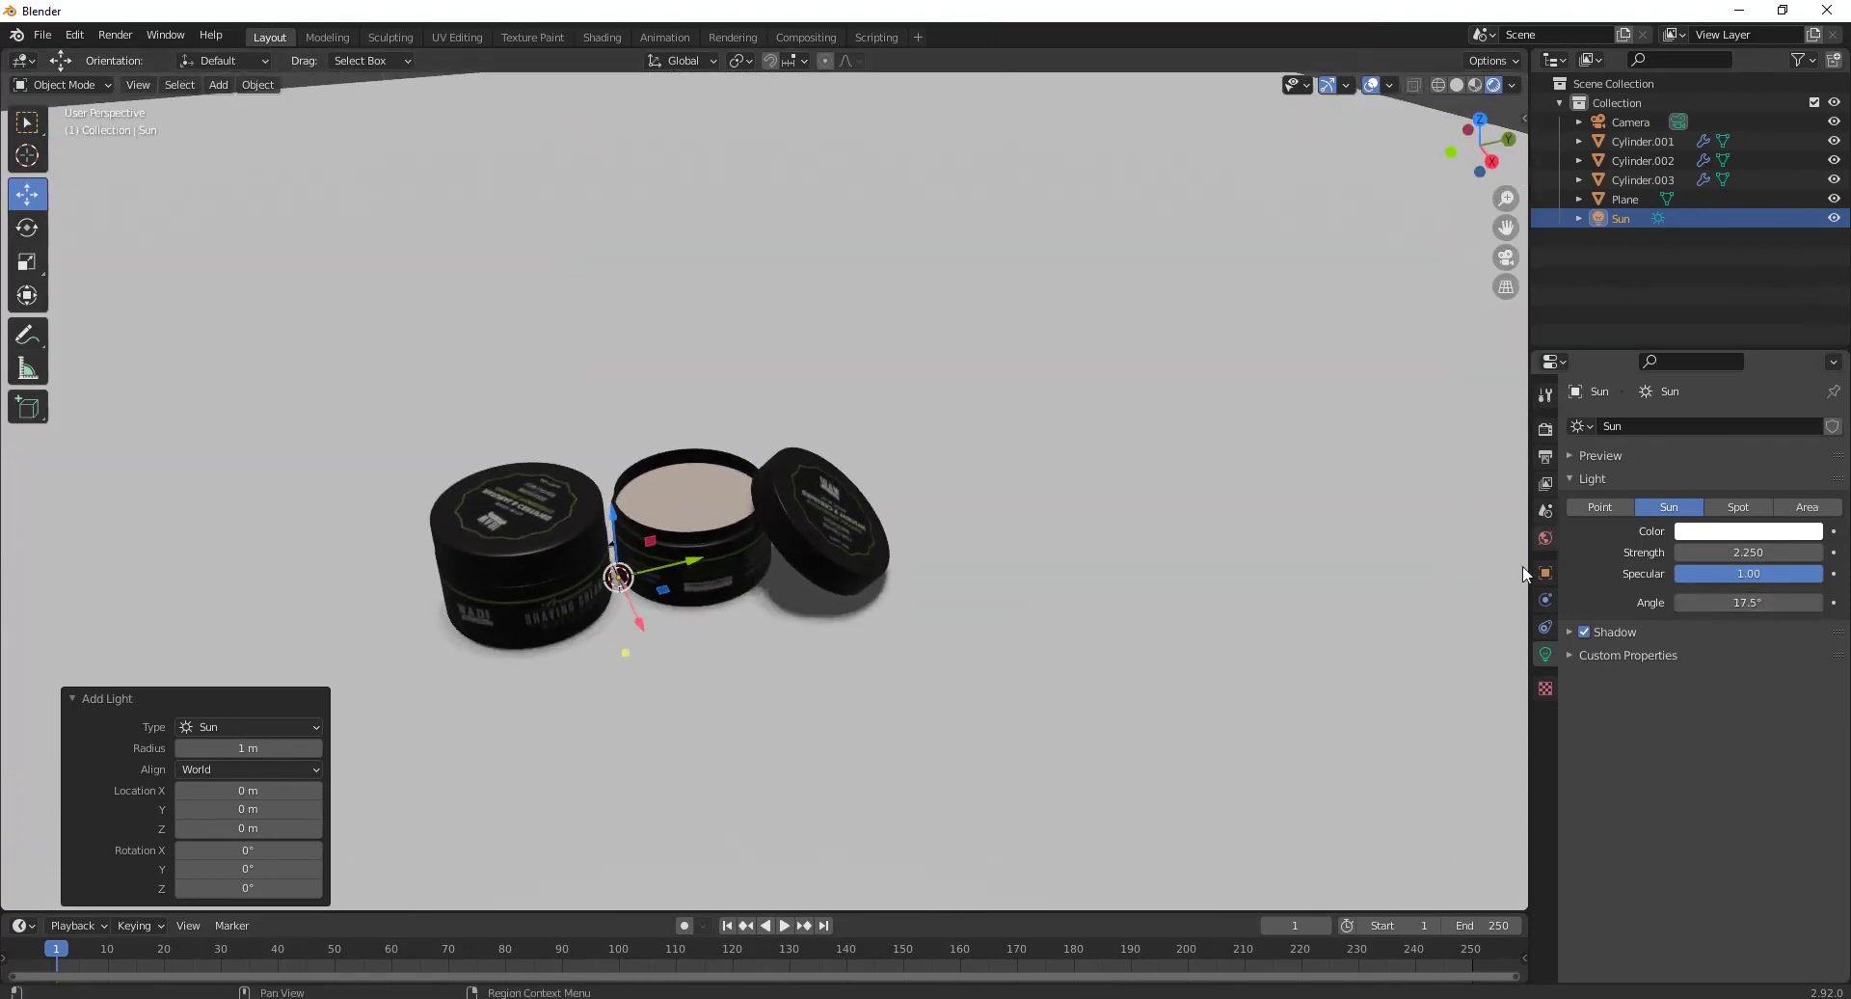
click(1426, 453)
click(1545, 734)
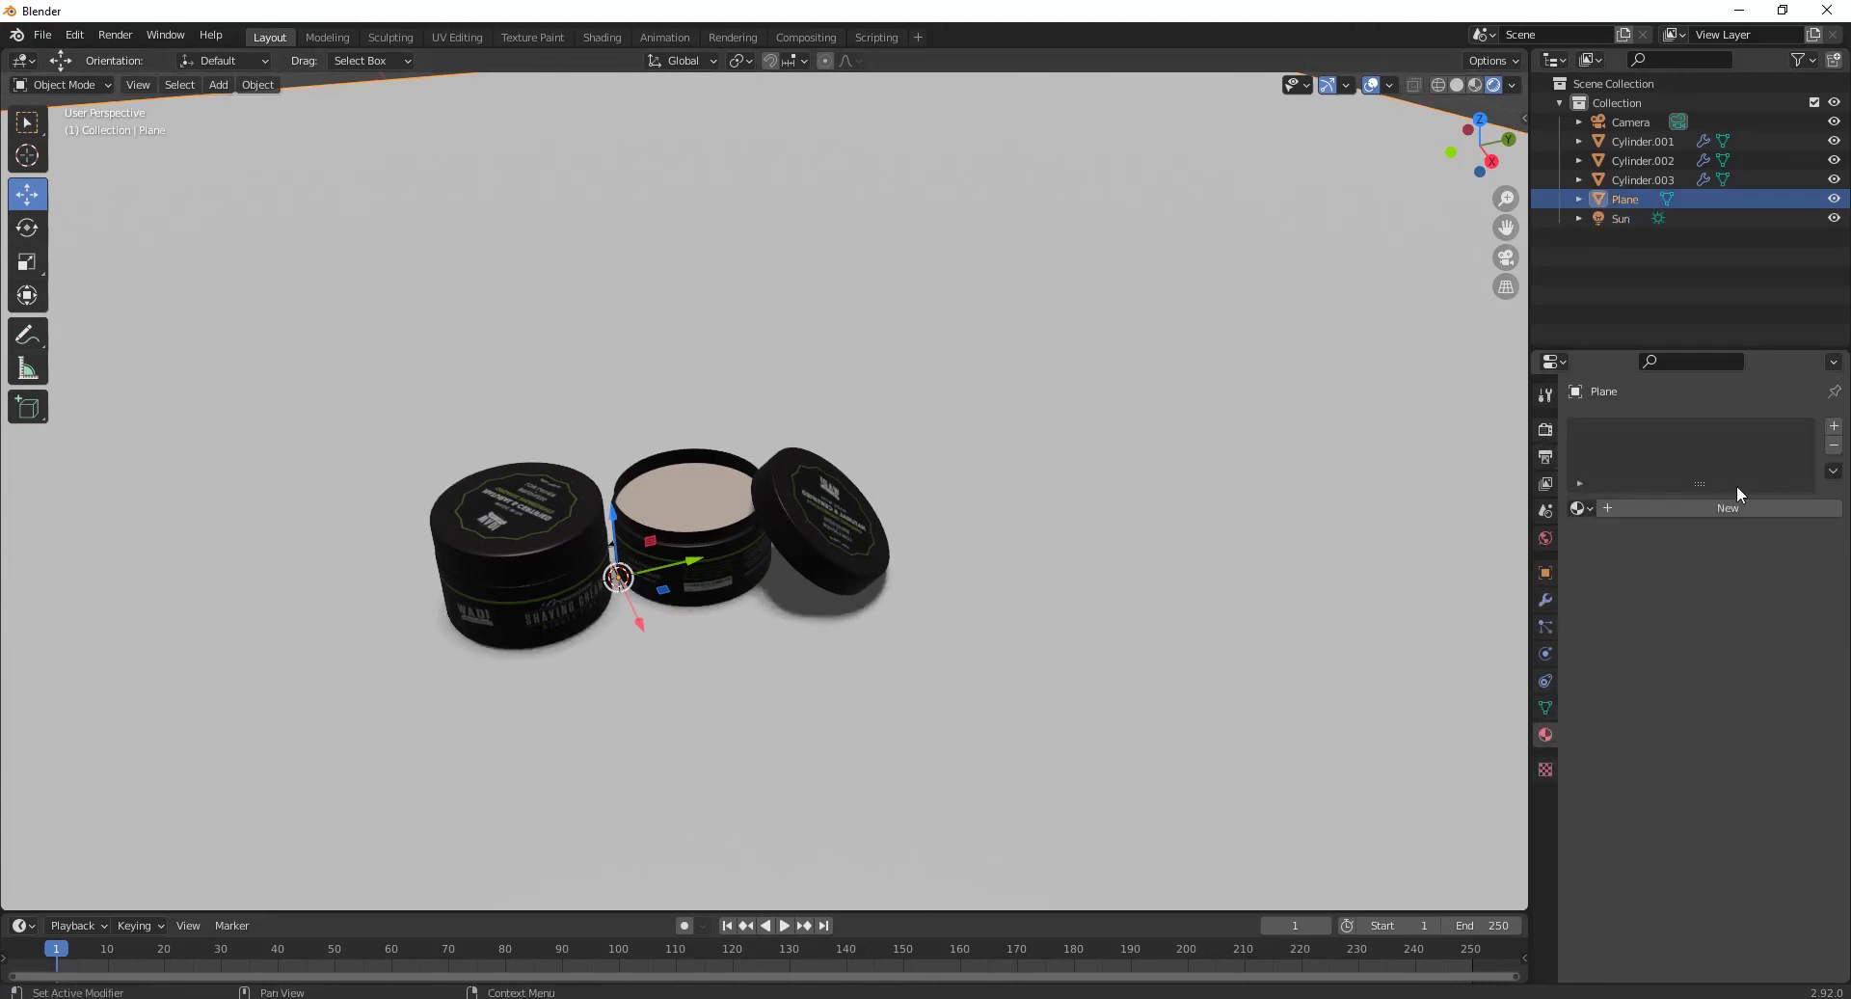
Step: Give the floor plane a new material with a dark maroon base colour
click(1735, 507)
click(1757, 706)
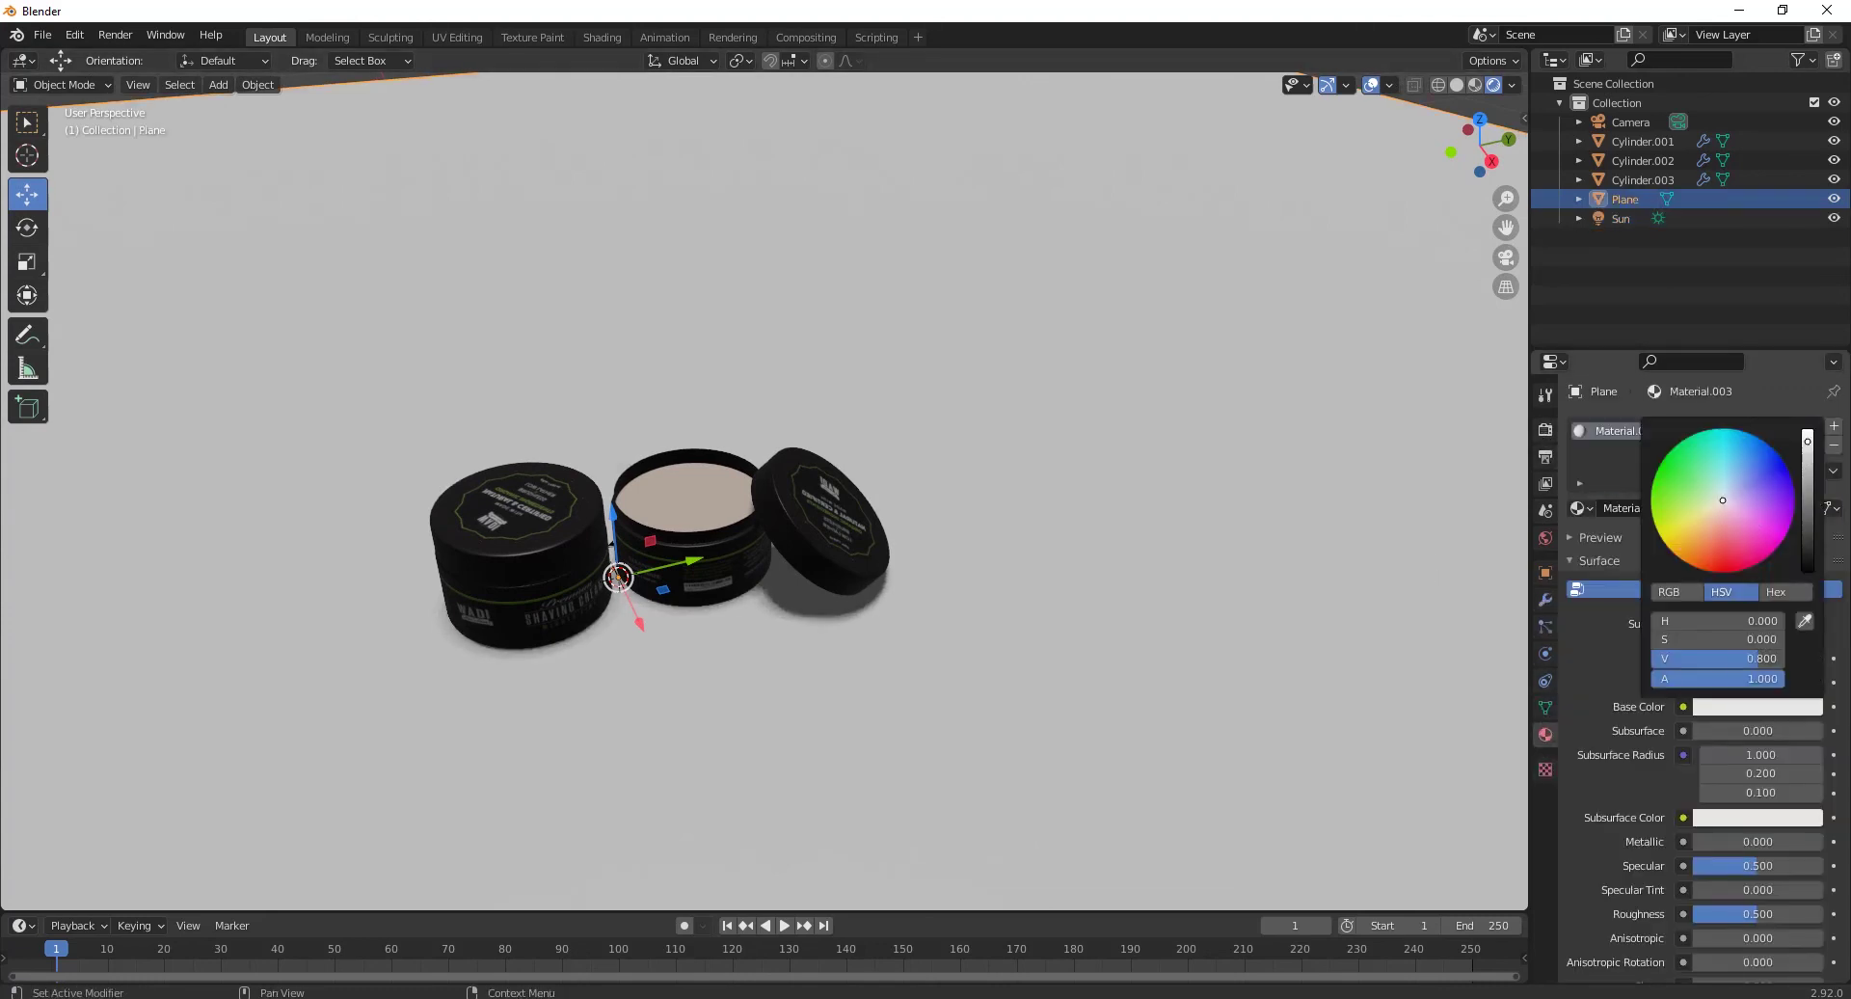
mouse_move(1807, 442)
mouse_down()
mouse_move(1807, 564)
mouse_move(1808, 431)
mouse_up()
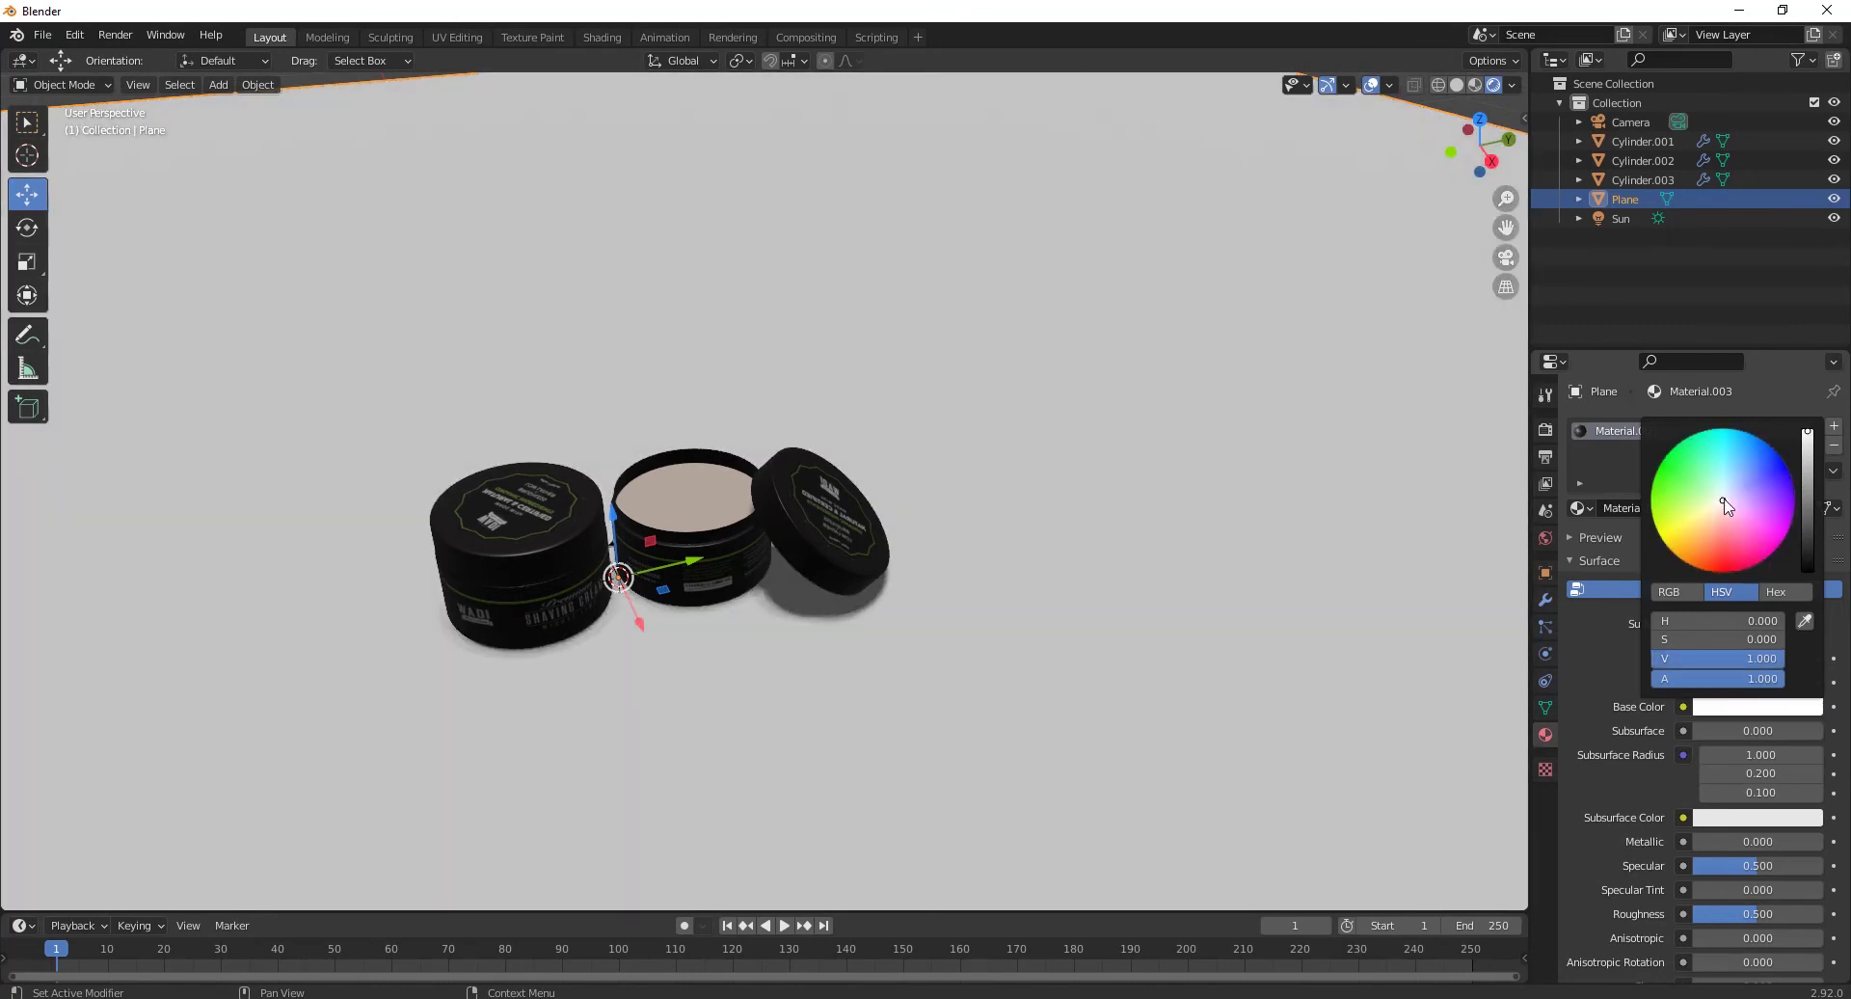
drag(1726, 506, 1712, 561)
drag(1735, 658, 1657, 658)
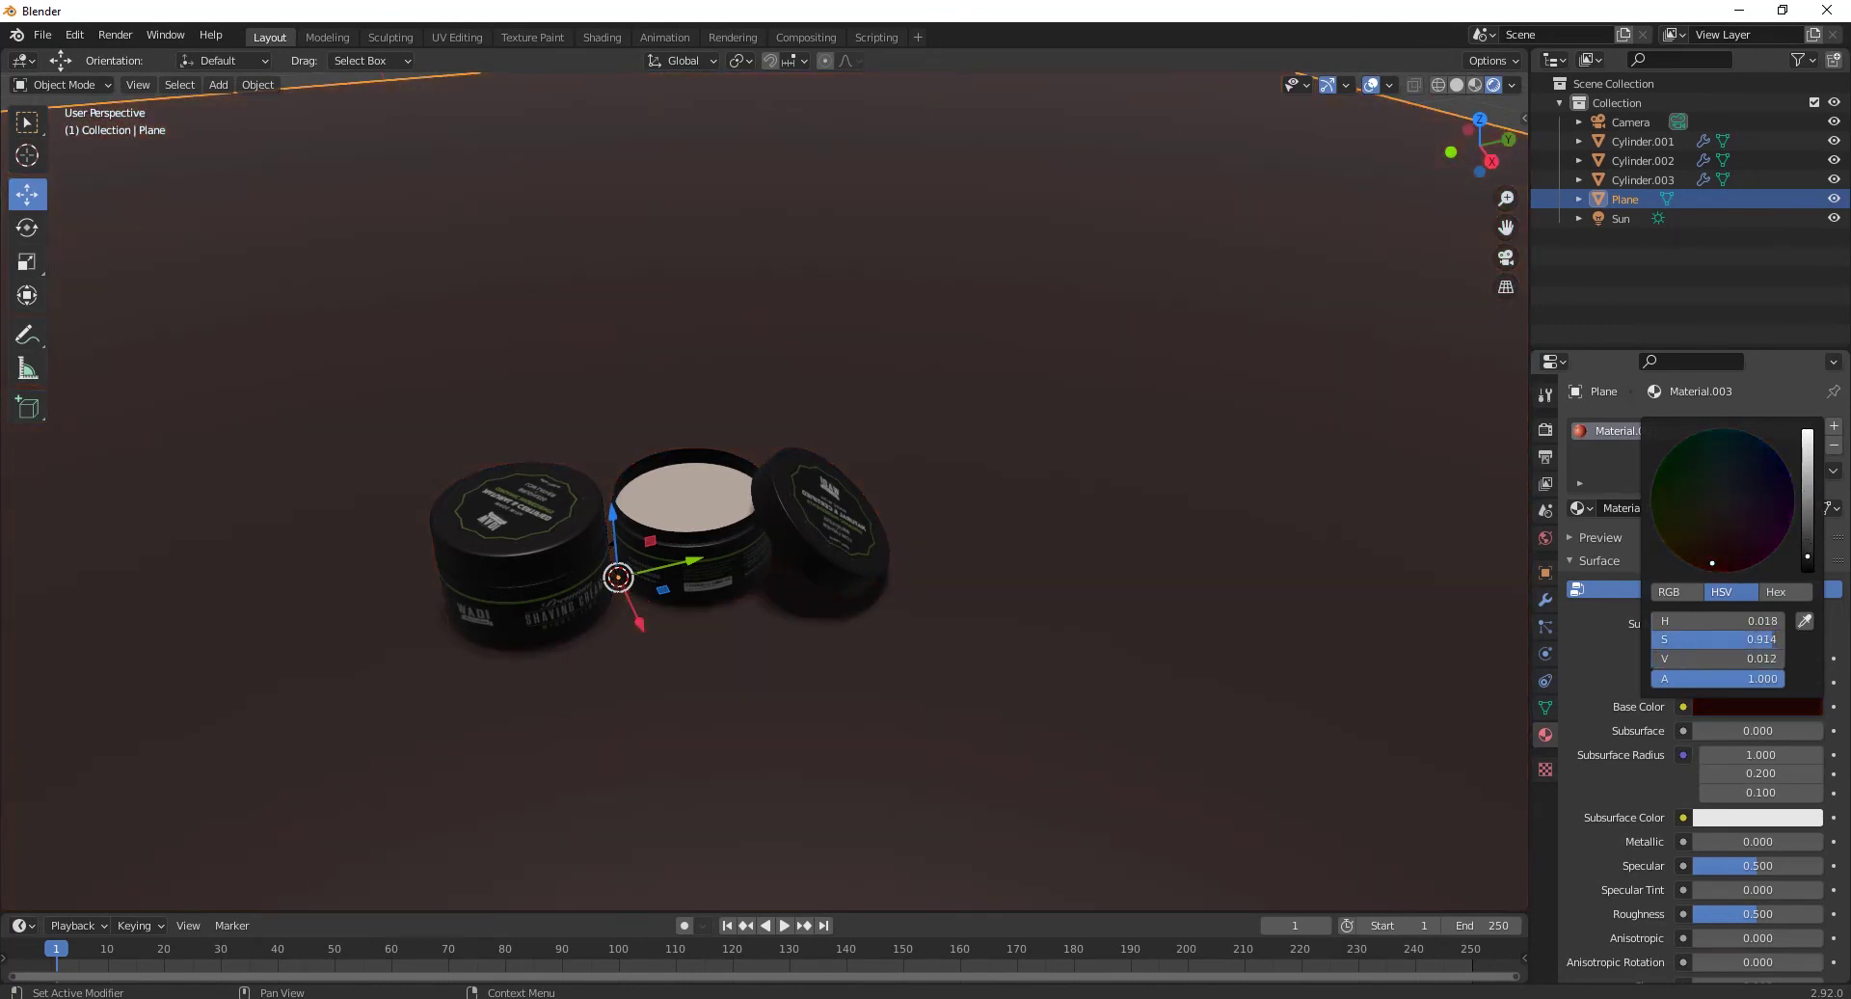
Step: Set the world background colour to a pale warm grey (H 0.080, S 0.226, V 0.774)
click(1545, 537)
click(1756, 554)
drag(1809, 321, 1807, 277)
middle_drag(1136, 568, 881, 668)
middle_drag(898, 565, 927, 590)
click(1732, 557)
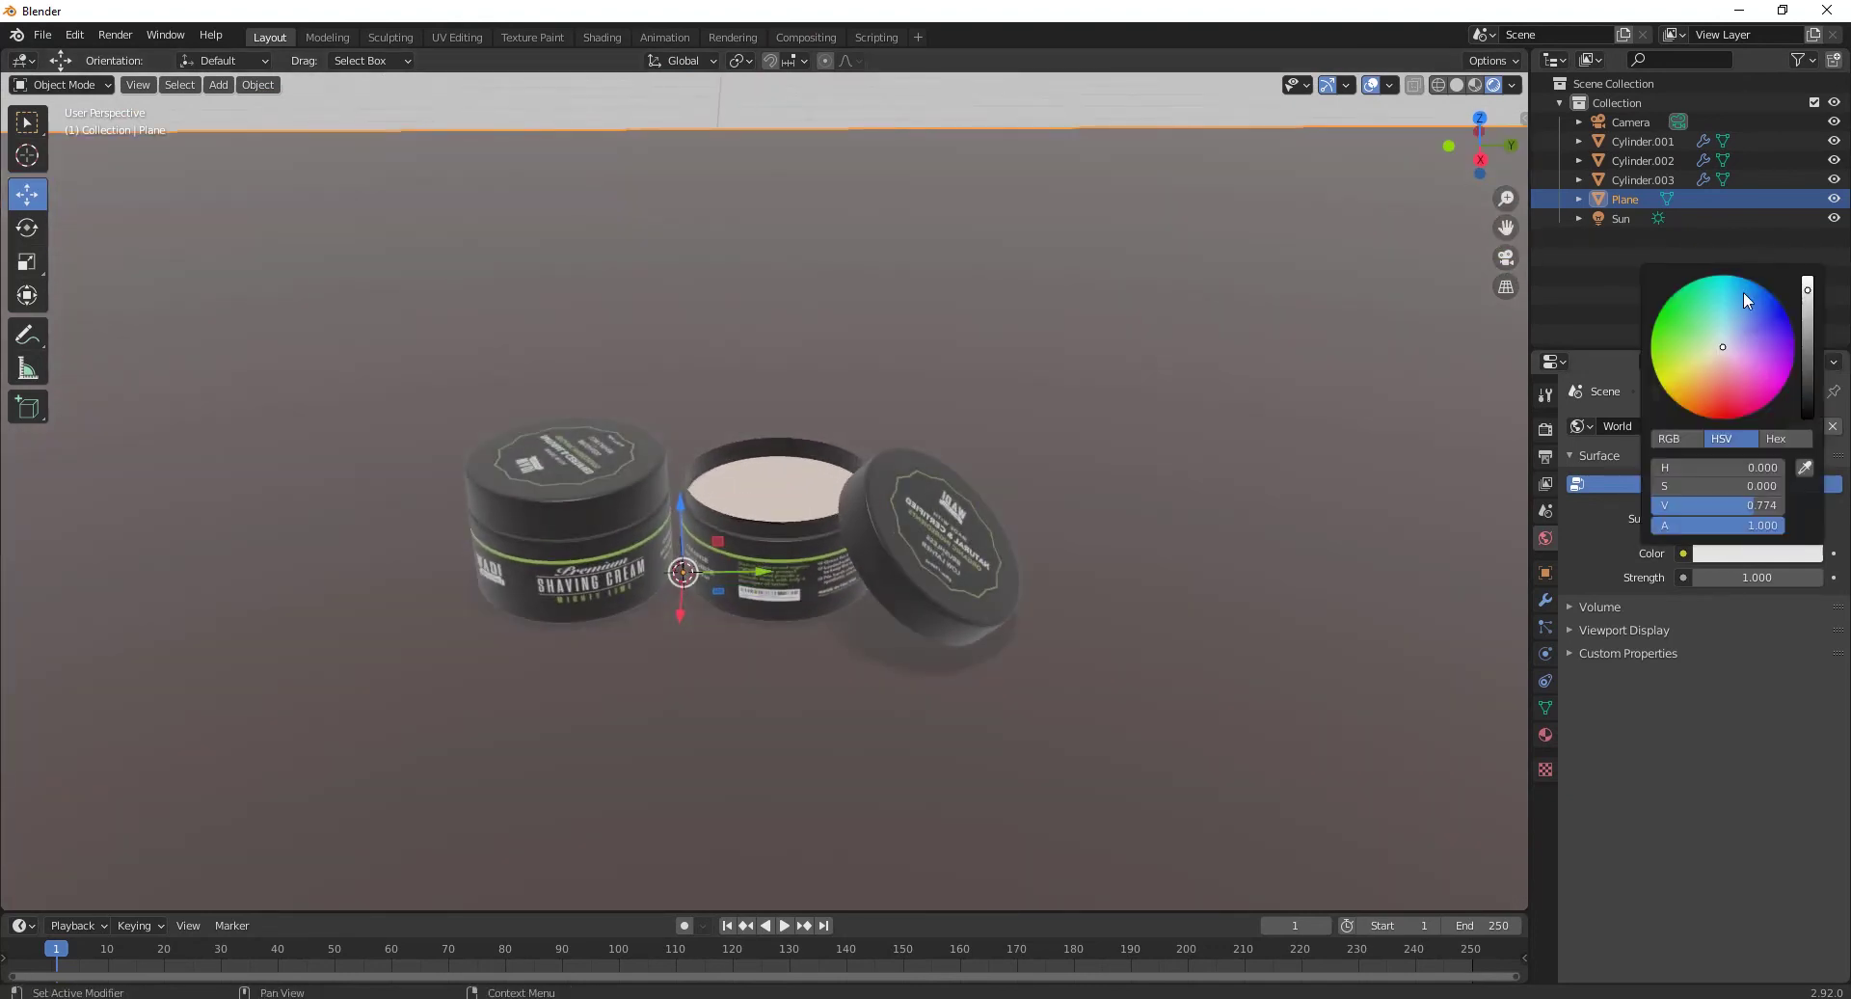
drag(1743, 291, 1739, 346)
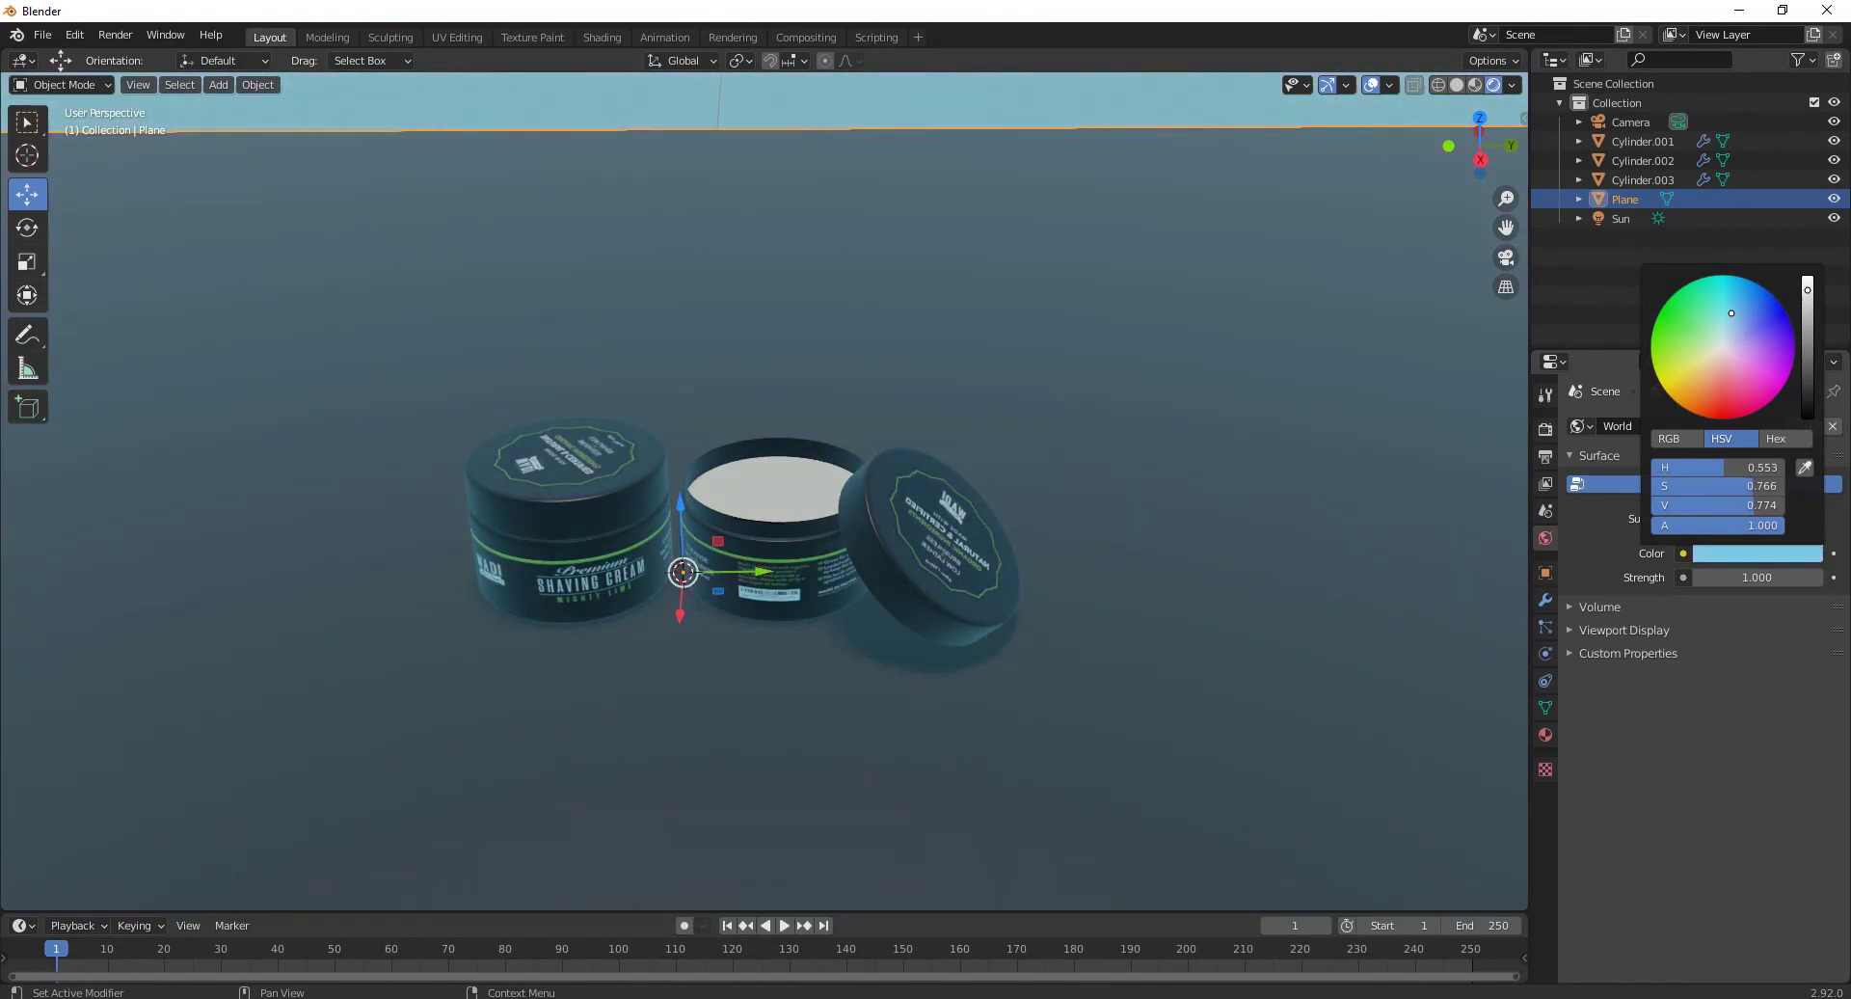
drag(1732, 313, 1719, 344)
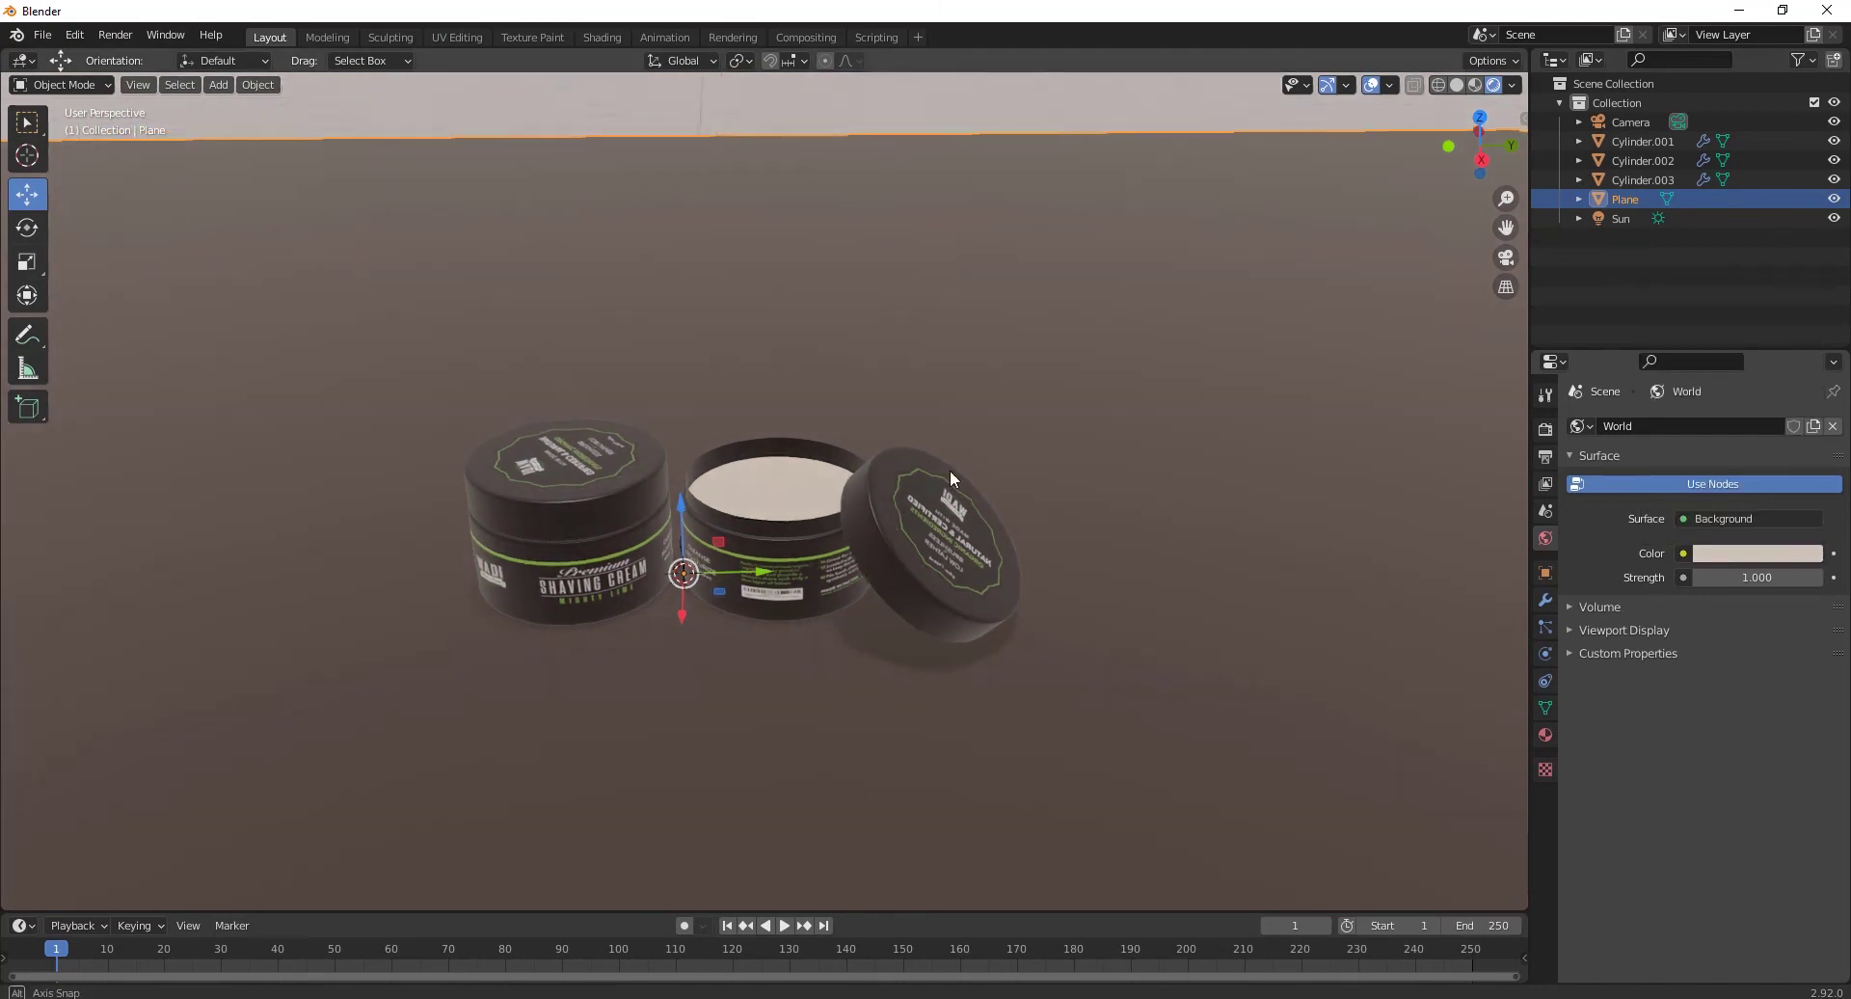
middle_drag(950, 470, 1022, 482)
click(1545, 430)
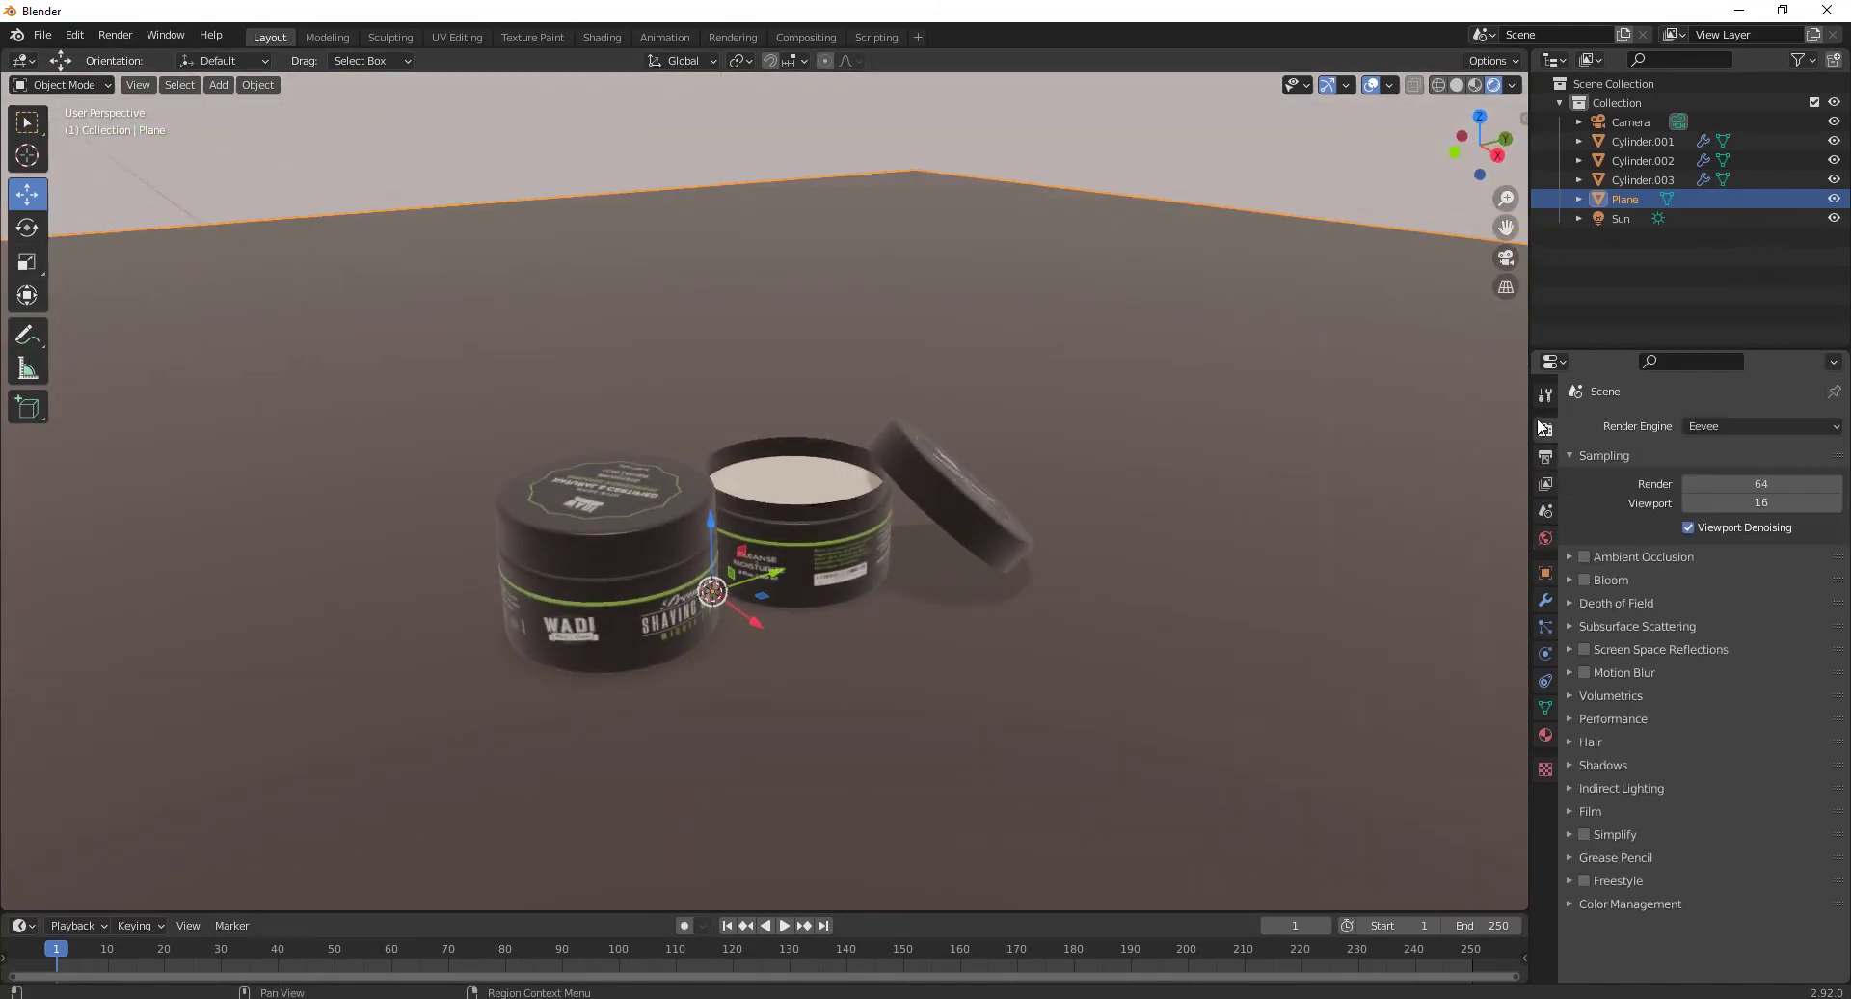
Step: Switch the render engine to Cycles
click(1702, 430)
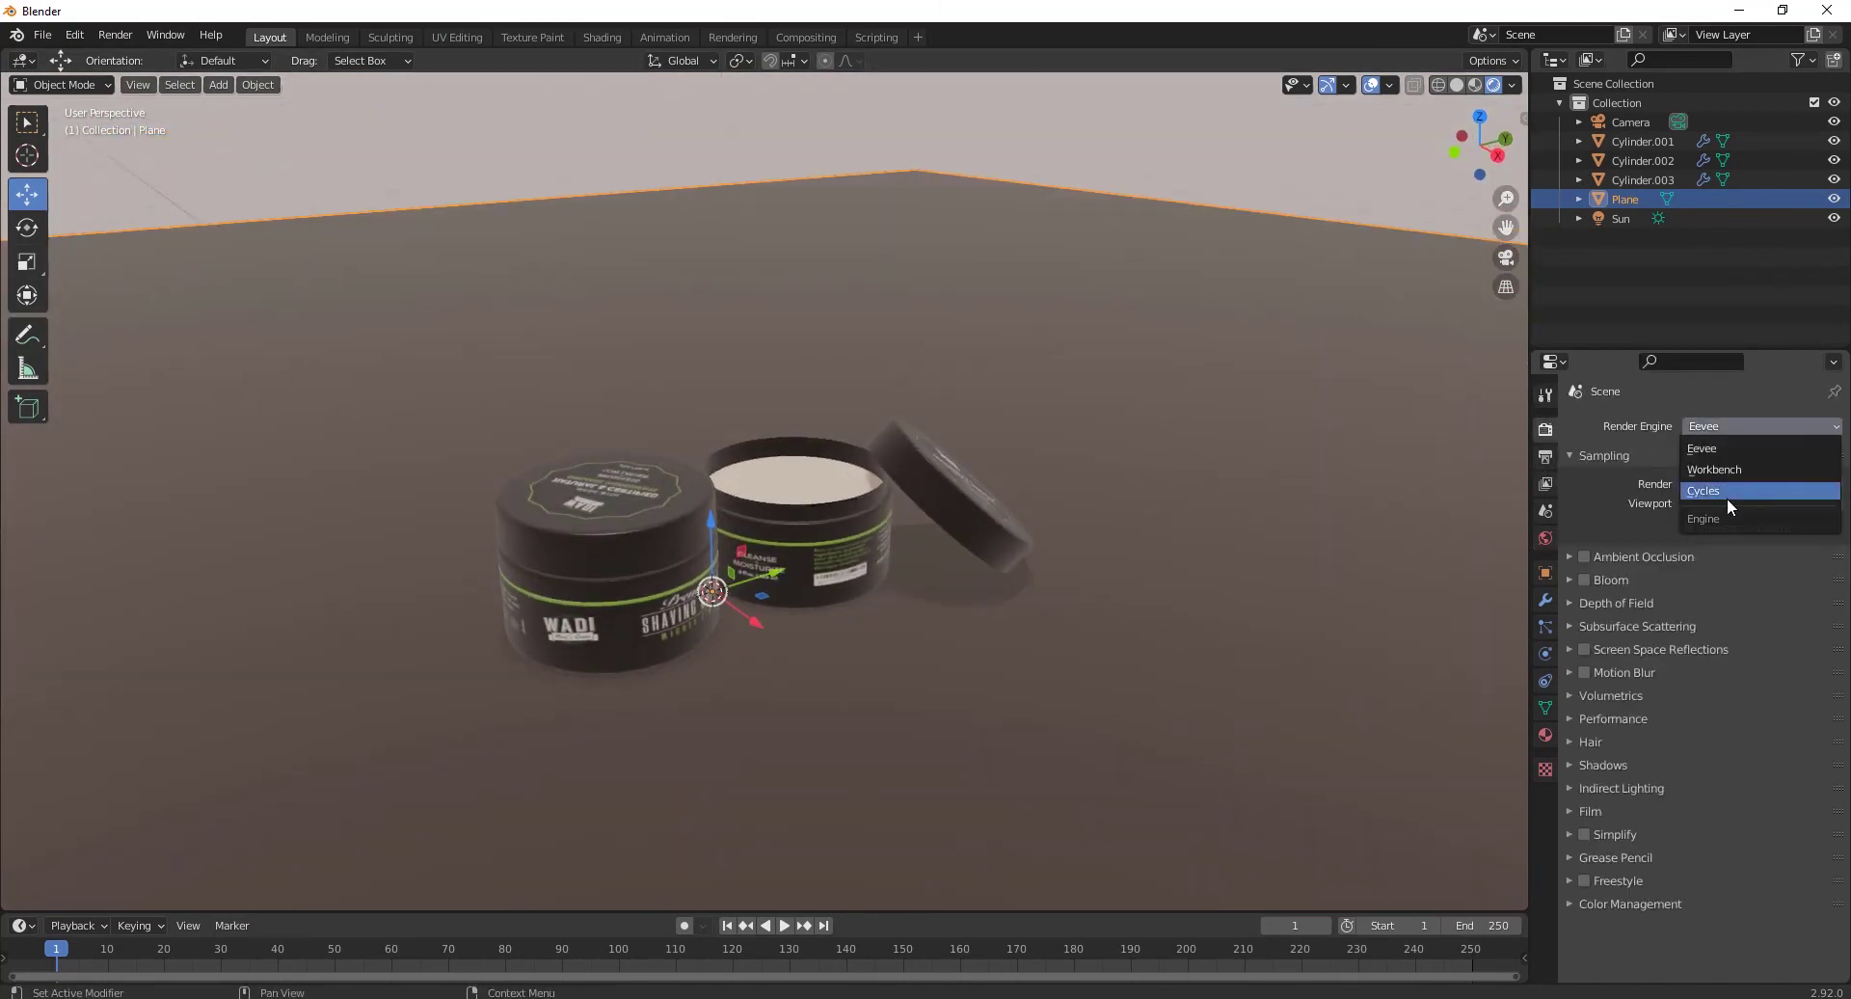
click(1726, 497)
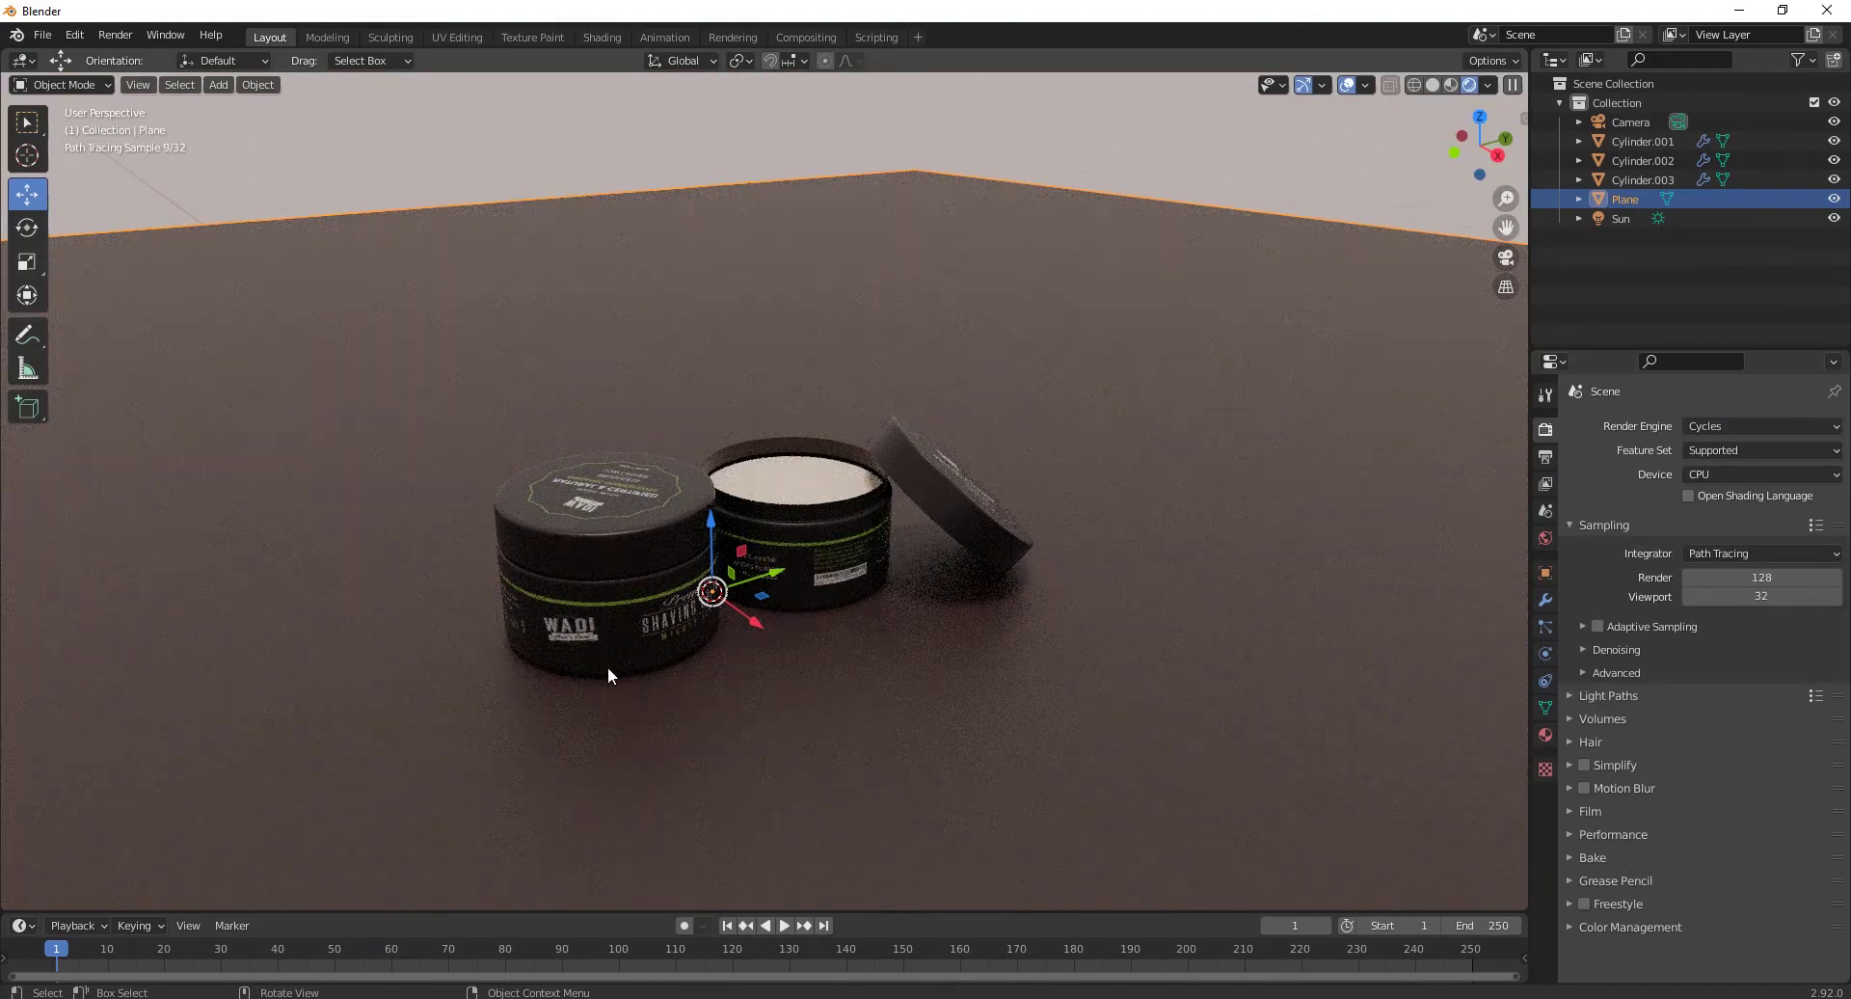
middle_drag(848, 648, 802, 643)
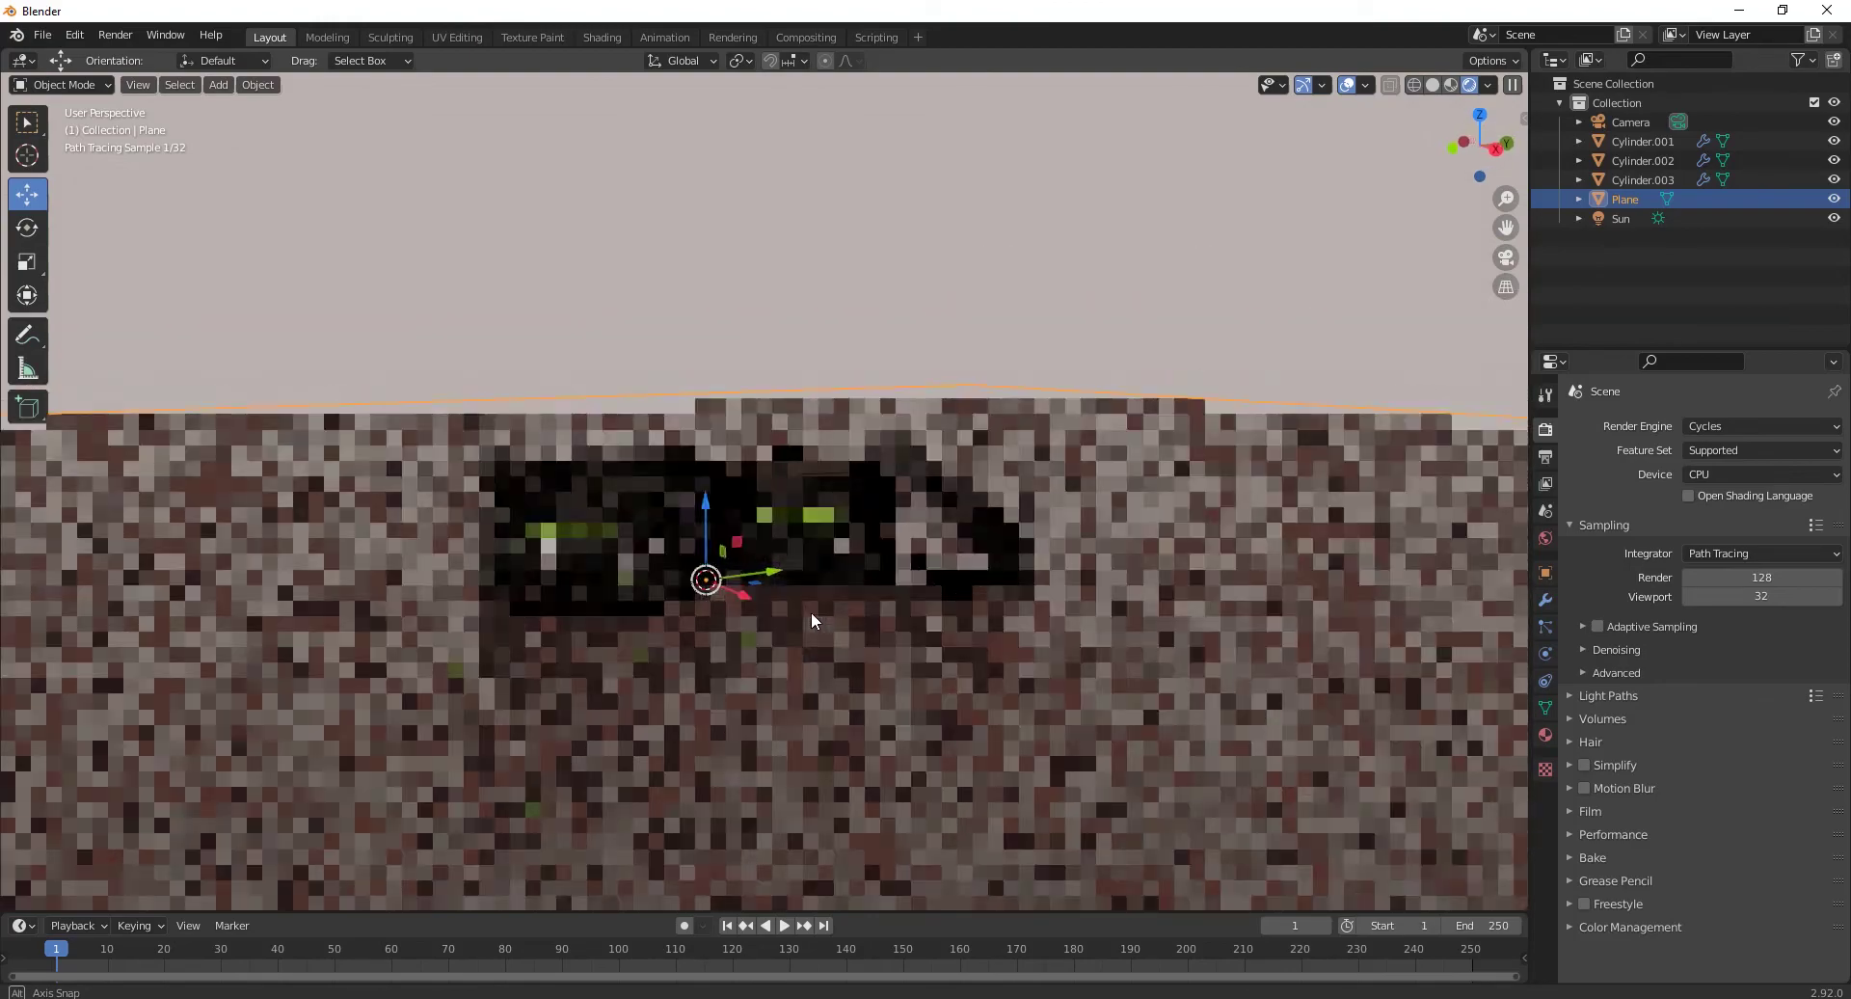
Step: Lock the camera to the view and aim it down at the jars from above
key(KP_0)
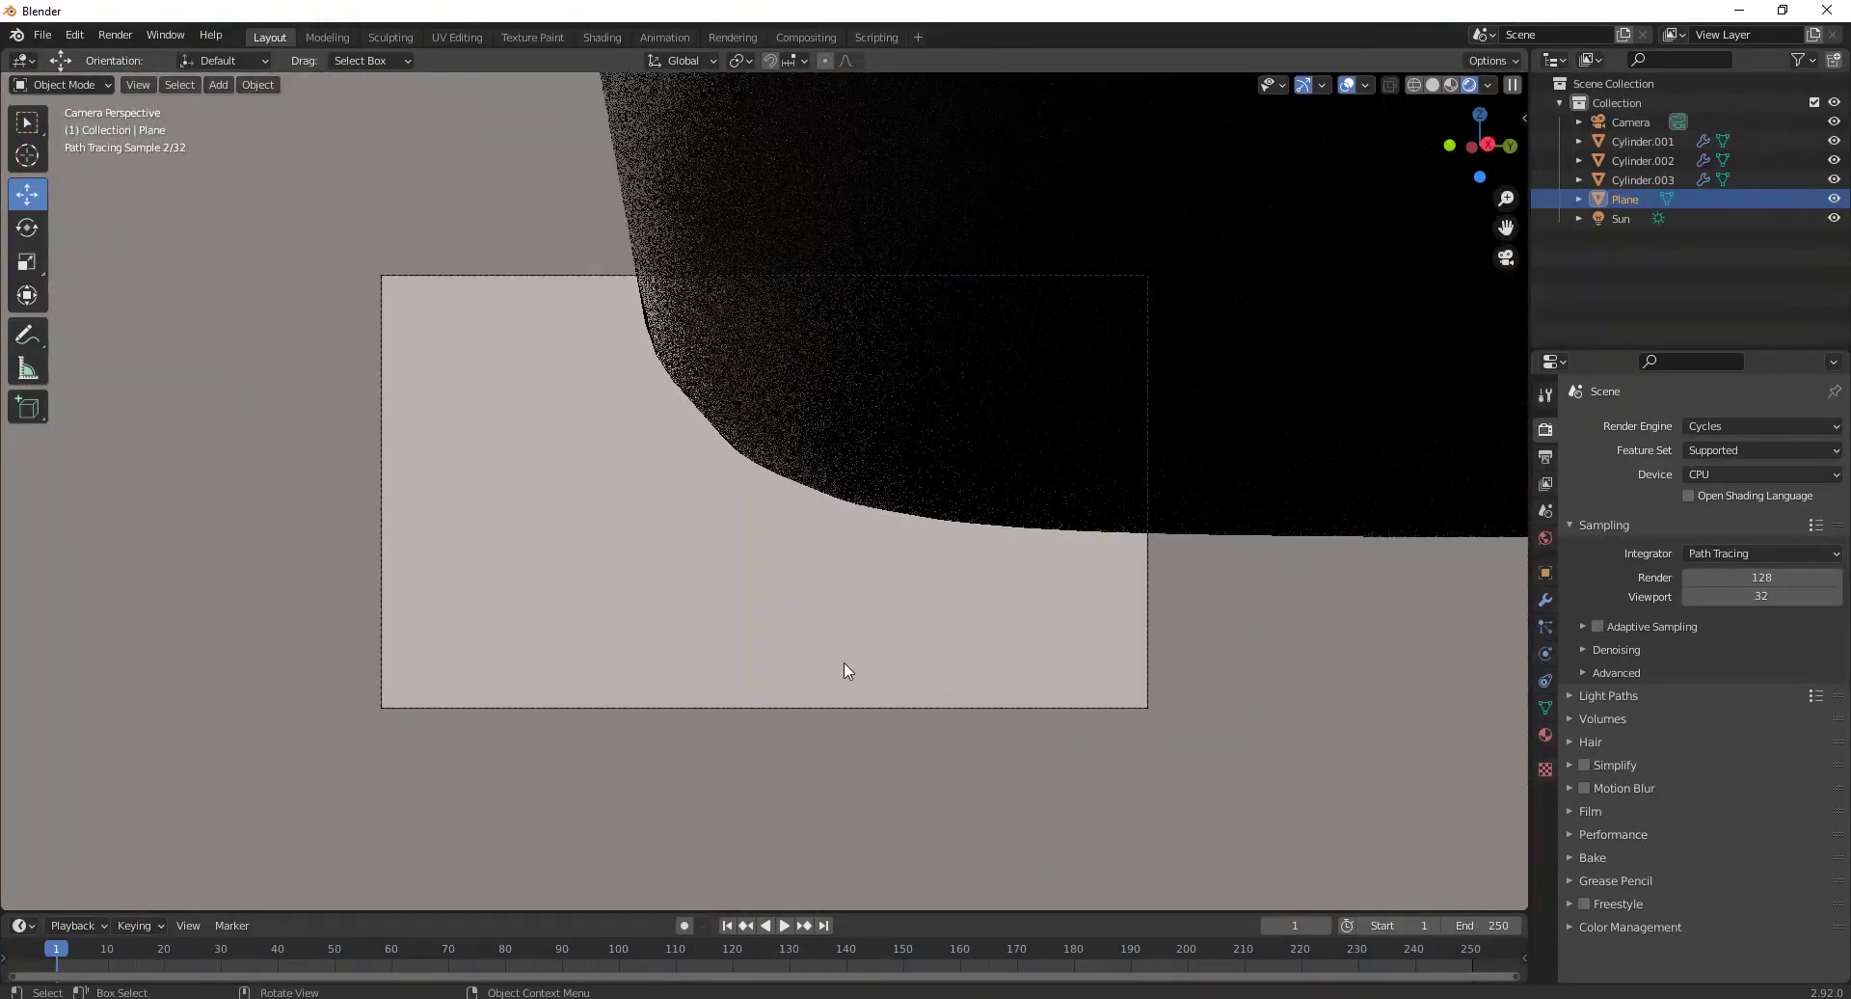
key(n)
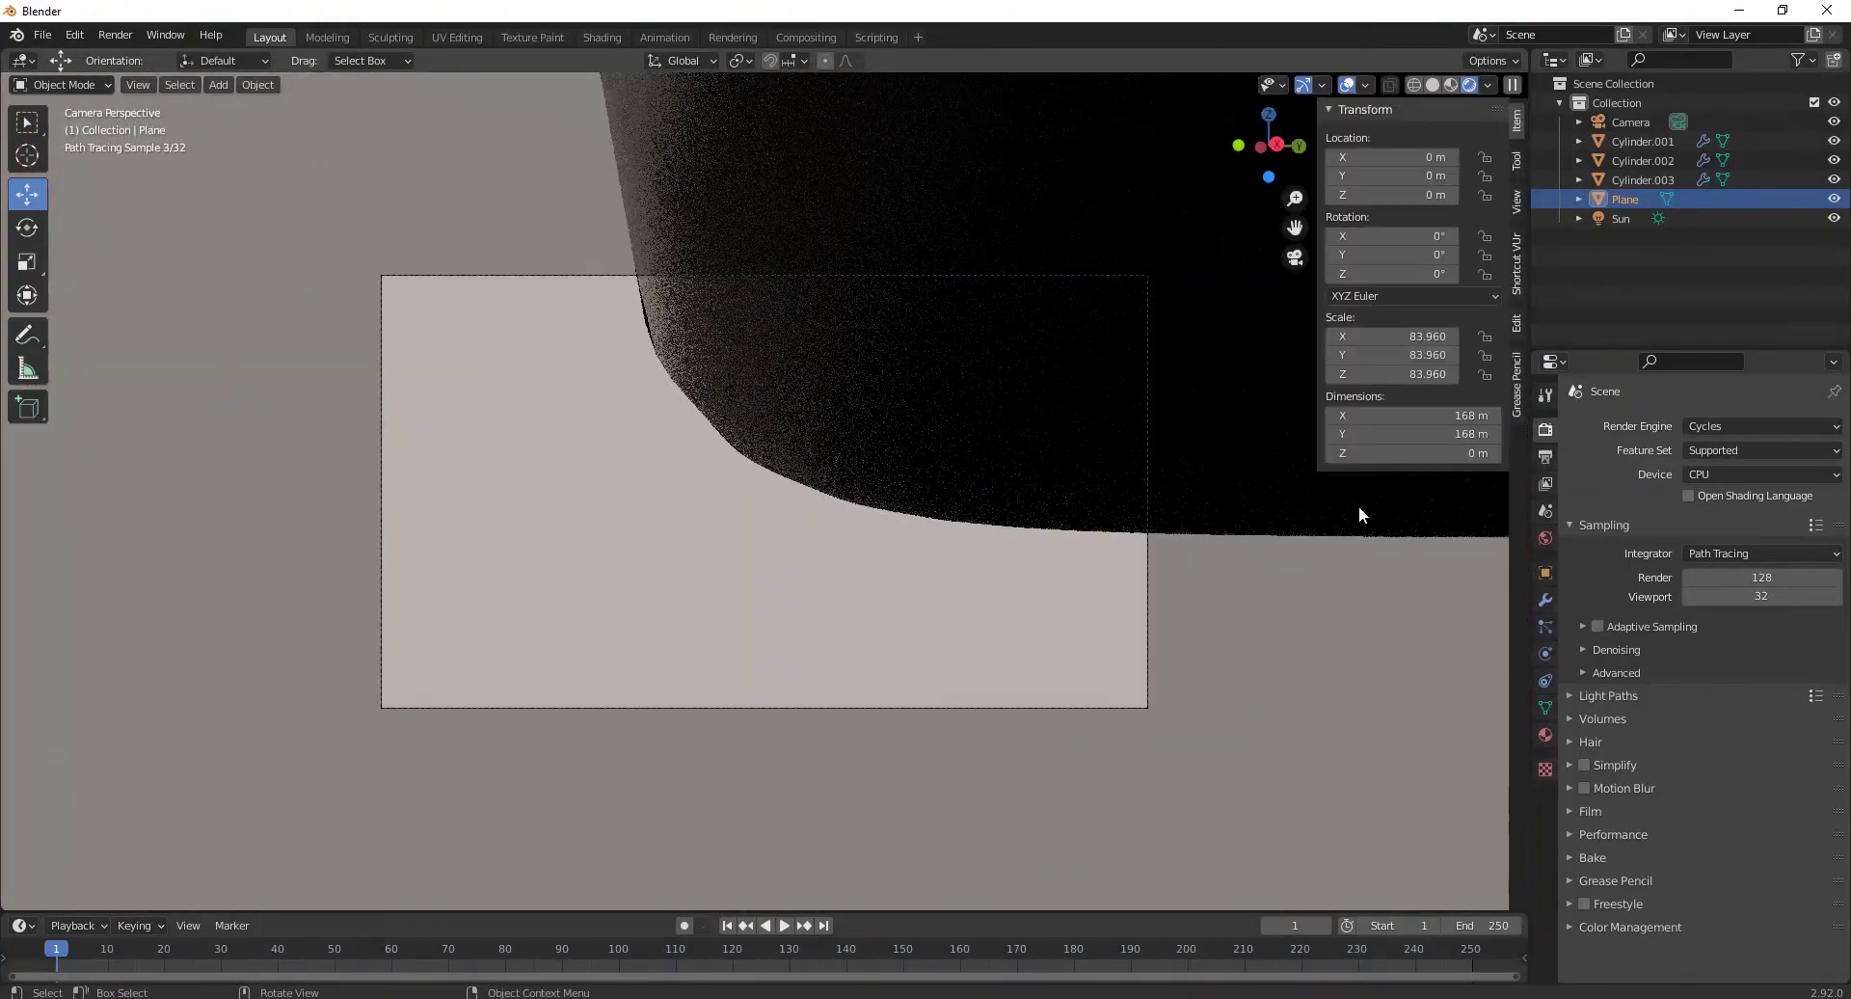
click(1519, 327)
click(1516, 202)
click(1408, 348)
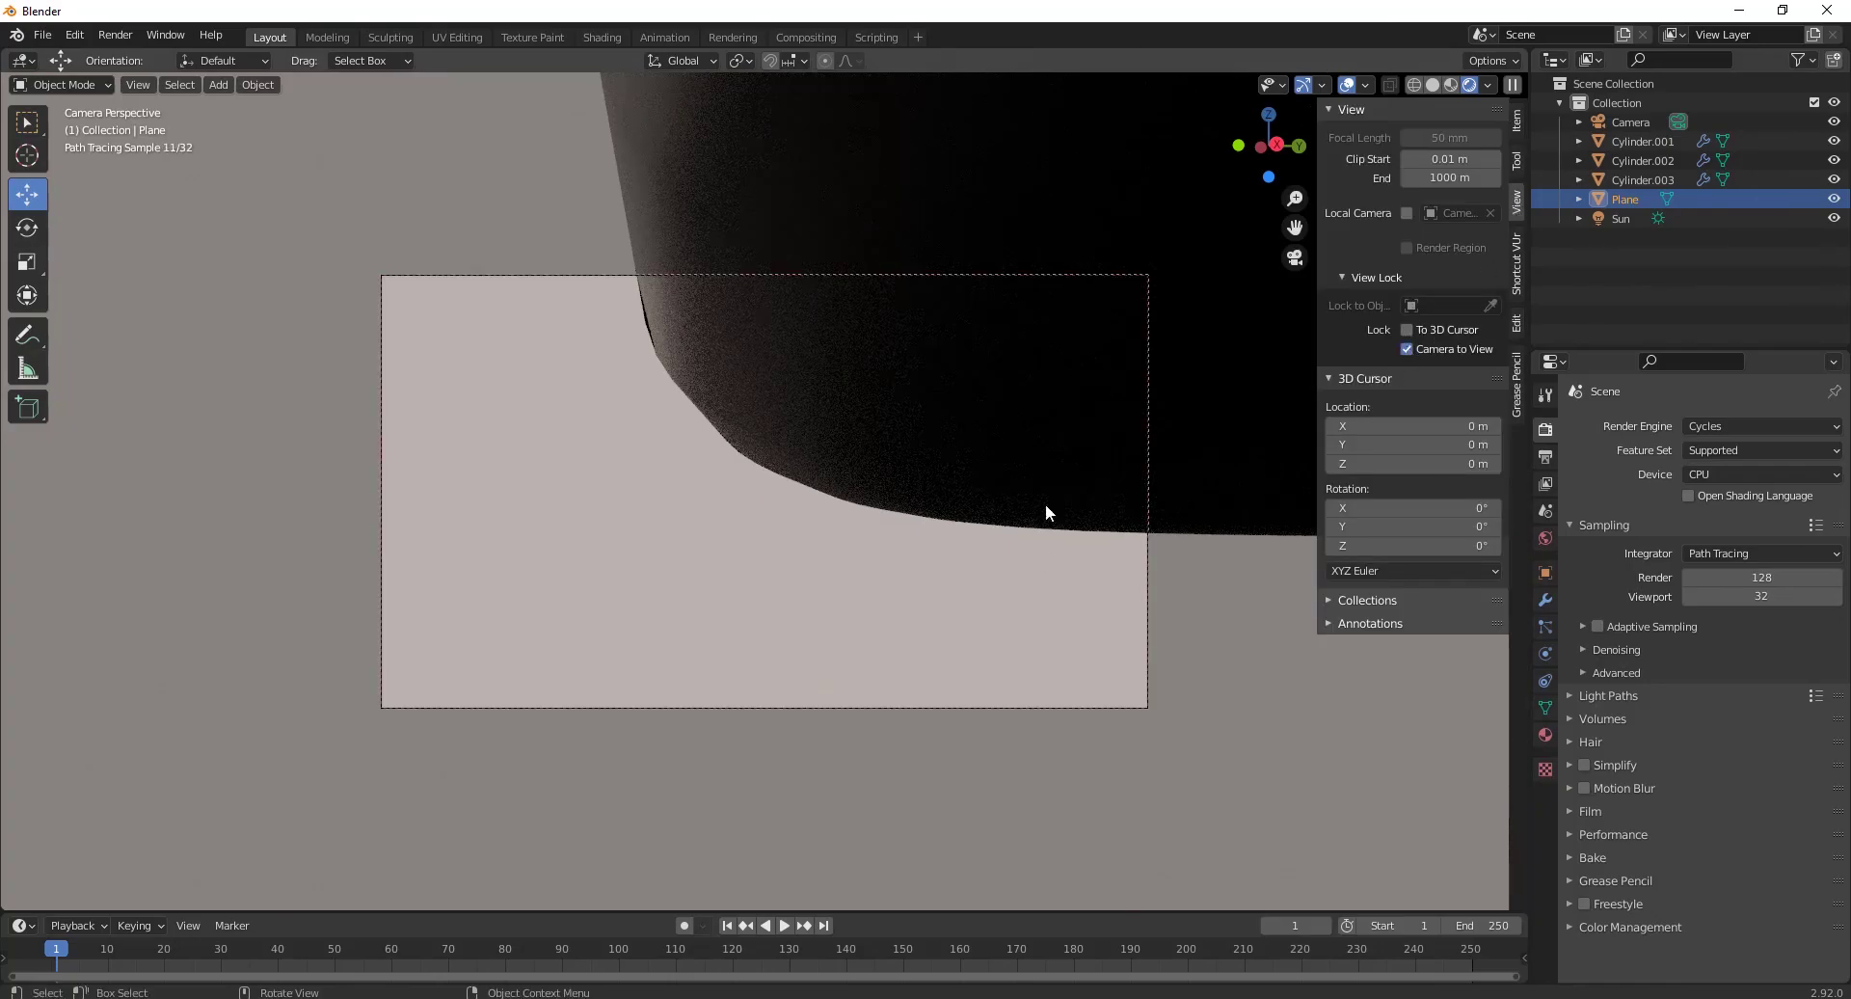
scroll(981, 409, down, 10)
middle_drag(975, 409, 972, 575)
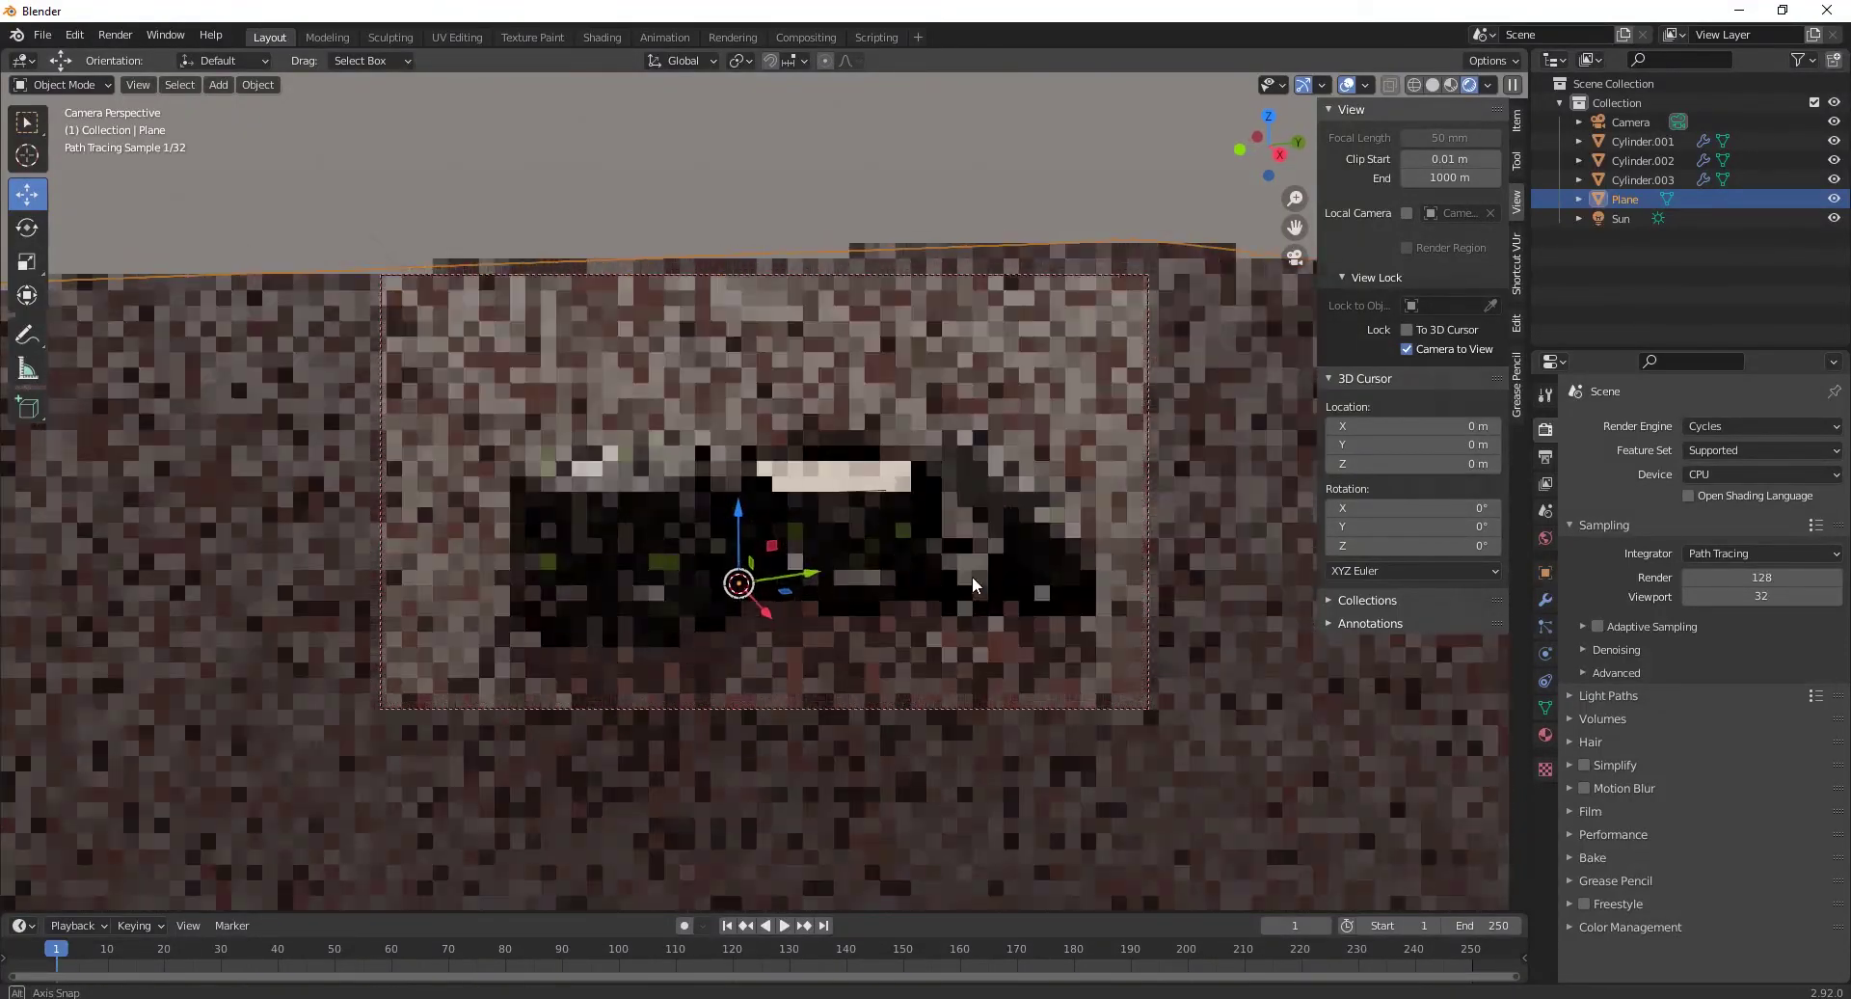
Step: Save the project and render the final image from the camera
key(ctrl+s)
key(F12)
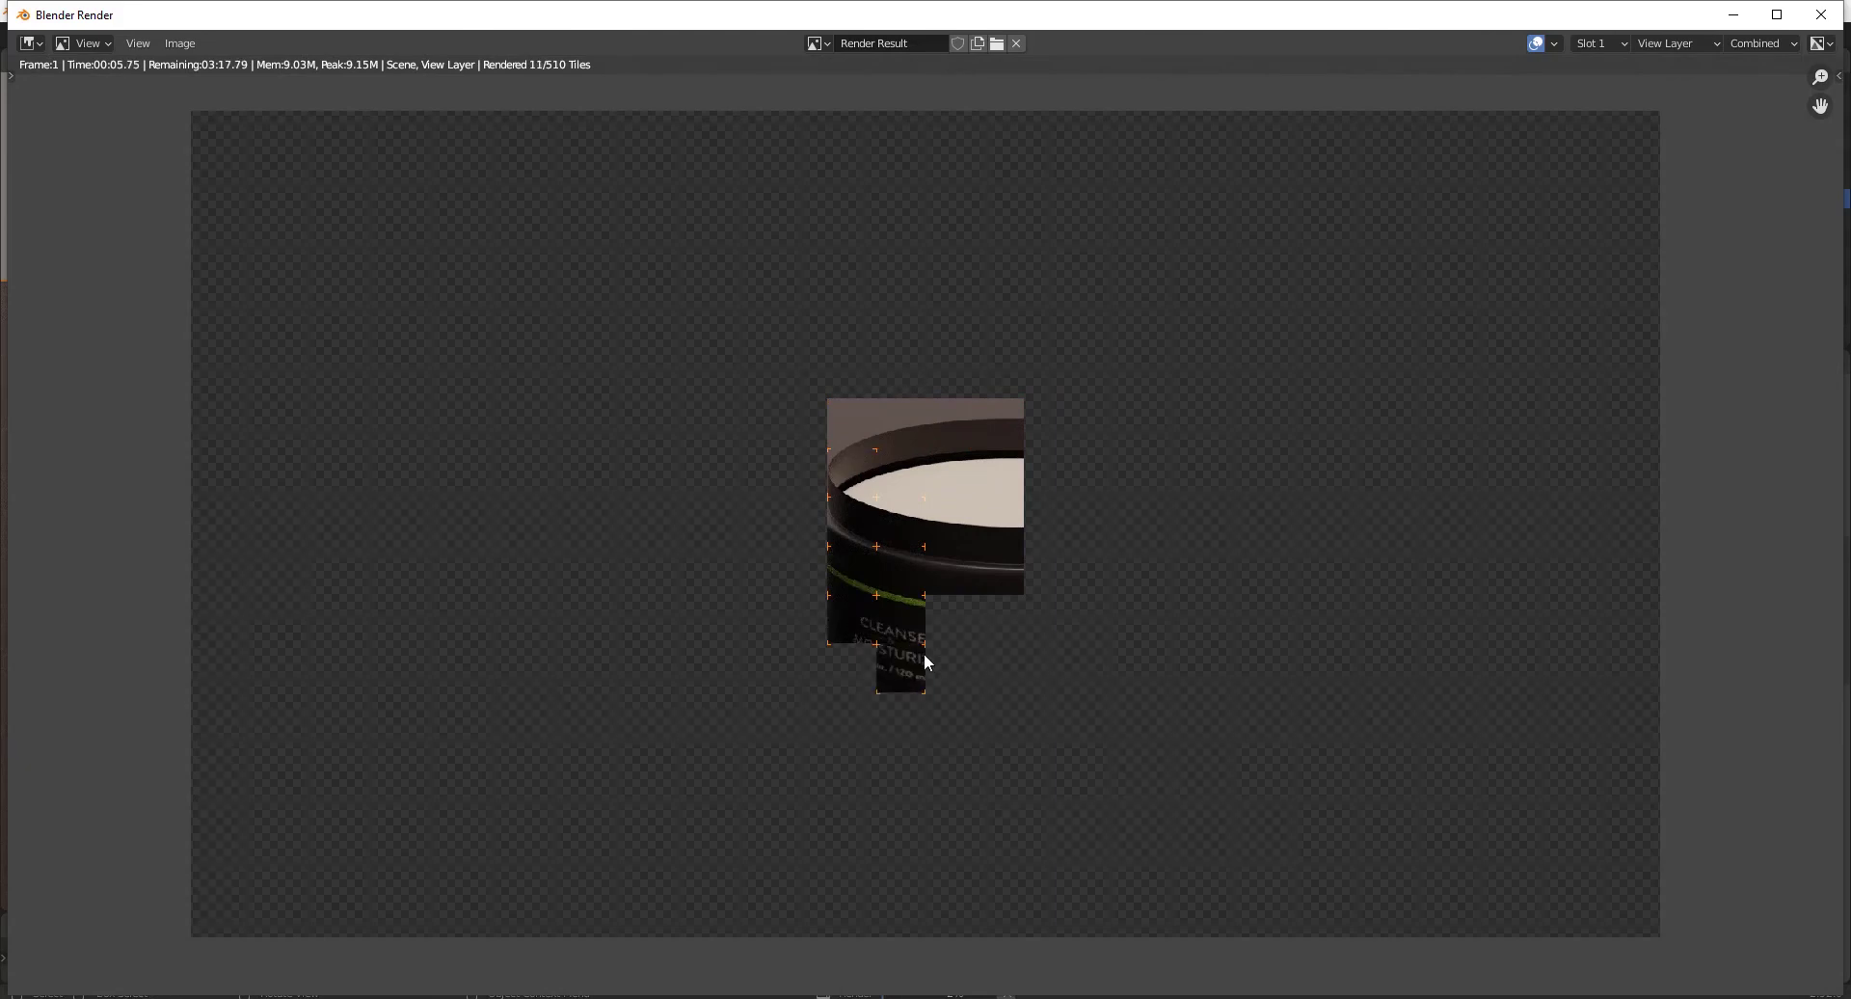
scroll(1288, 661, down, 1)
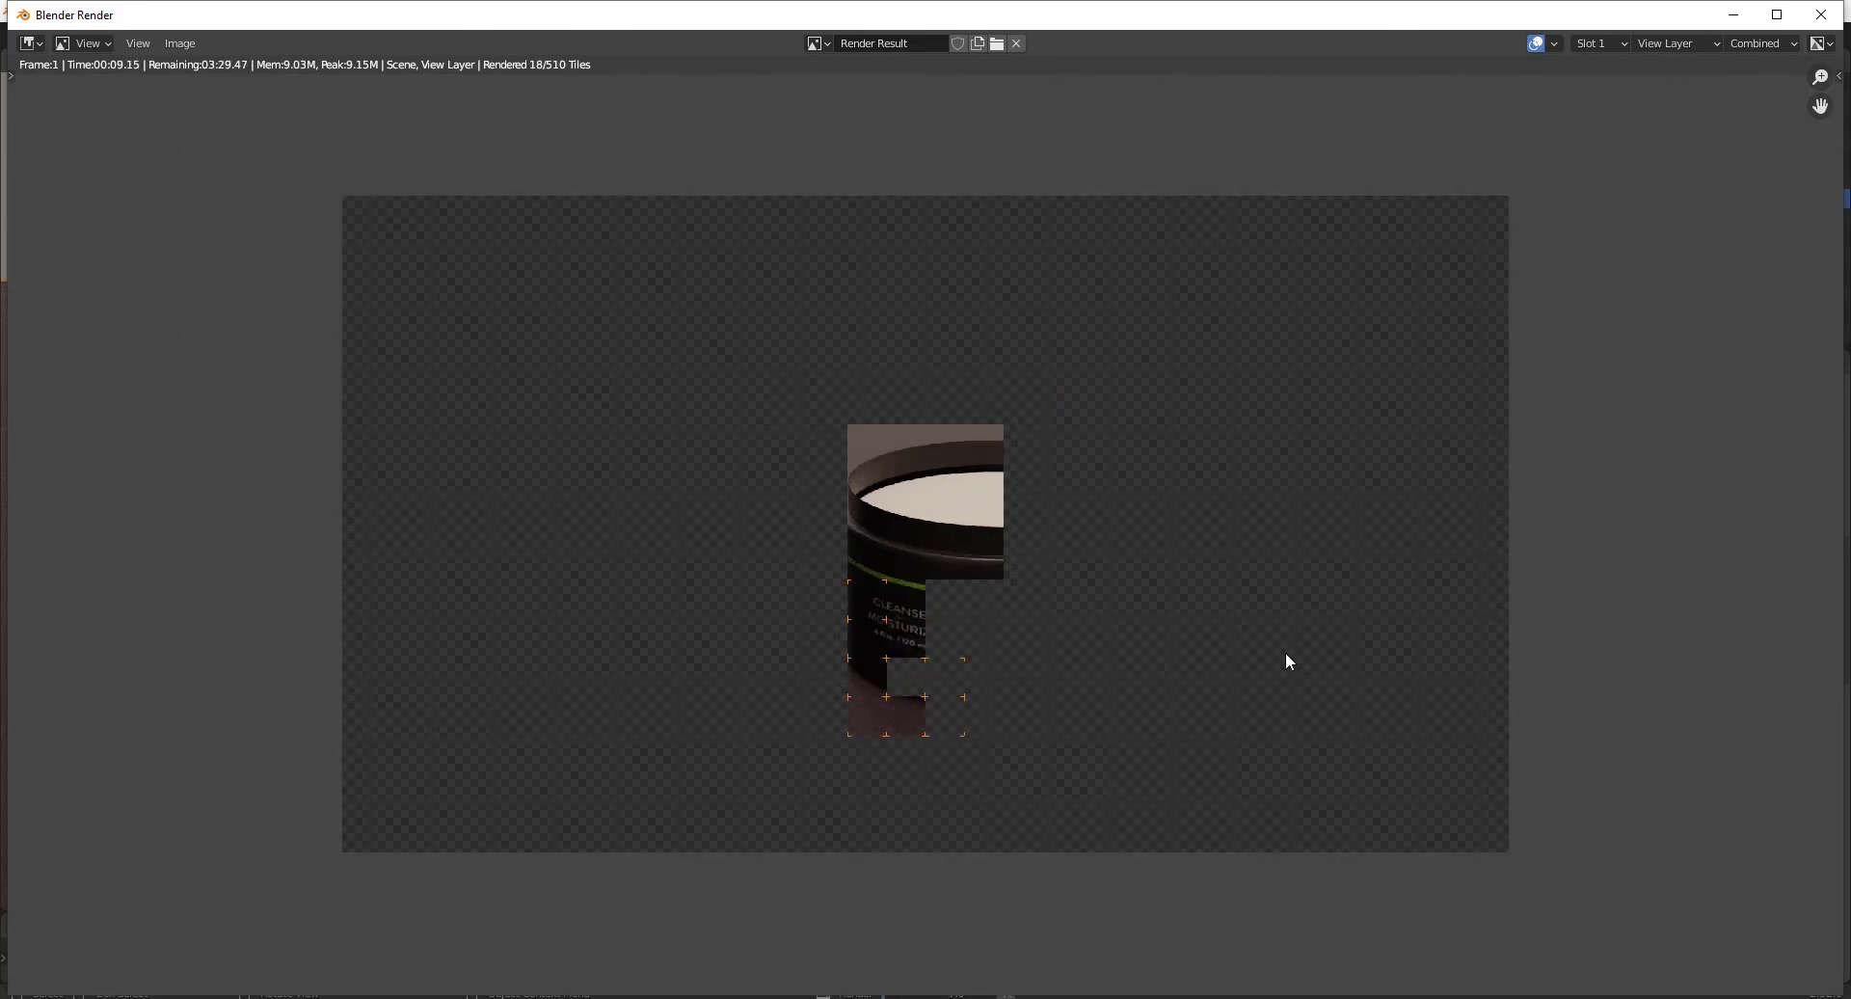